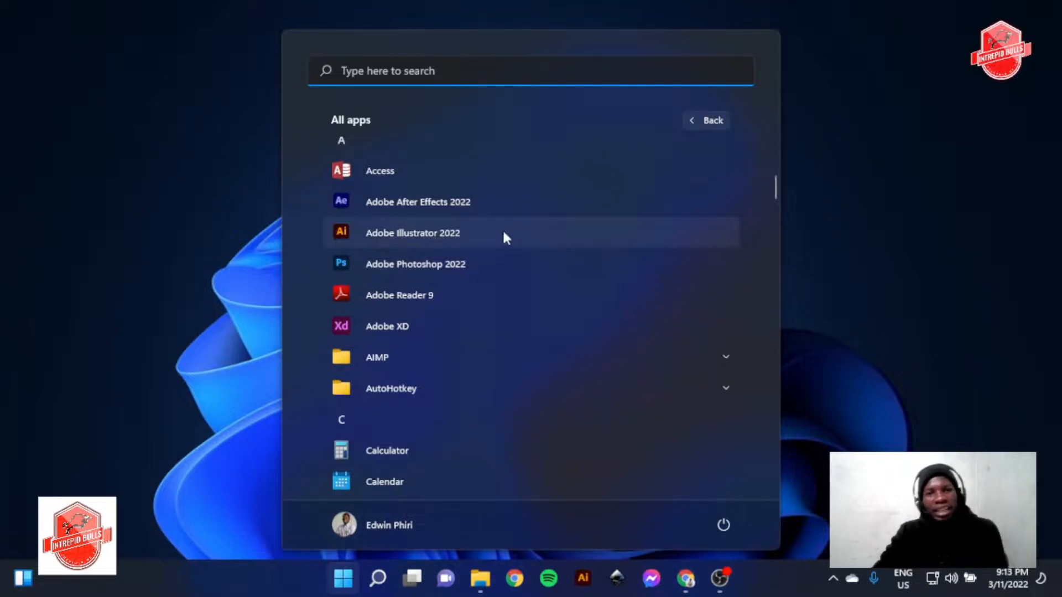
Look through the list of installed applications from the recently added entries down to those starting with I
scroll(437, 265, up, 5)
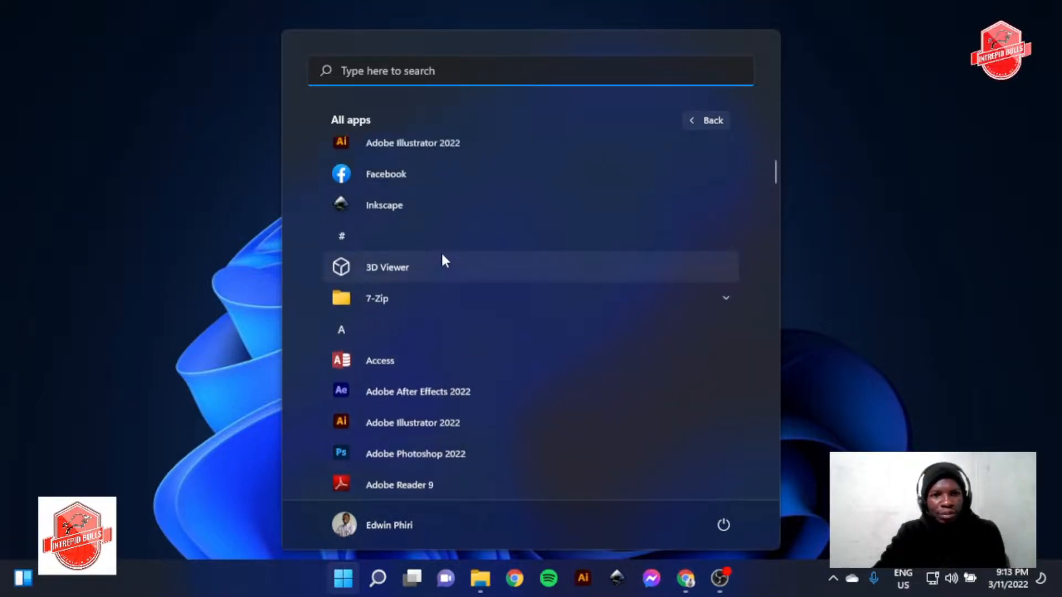
scroll(468, 170, down, 6)
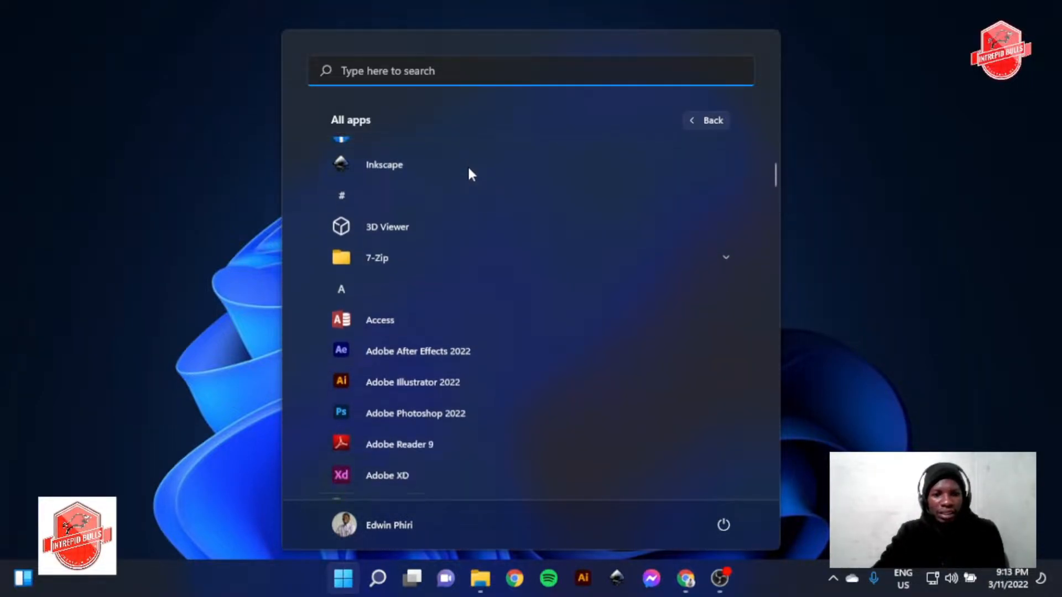
scroll(483, 243, down, 6)
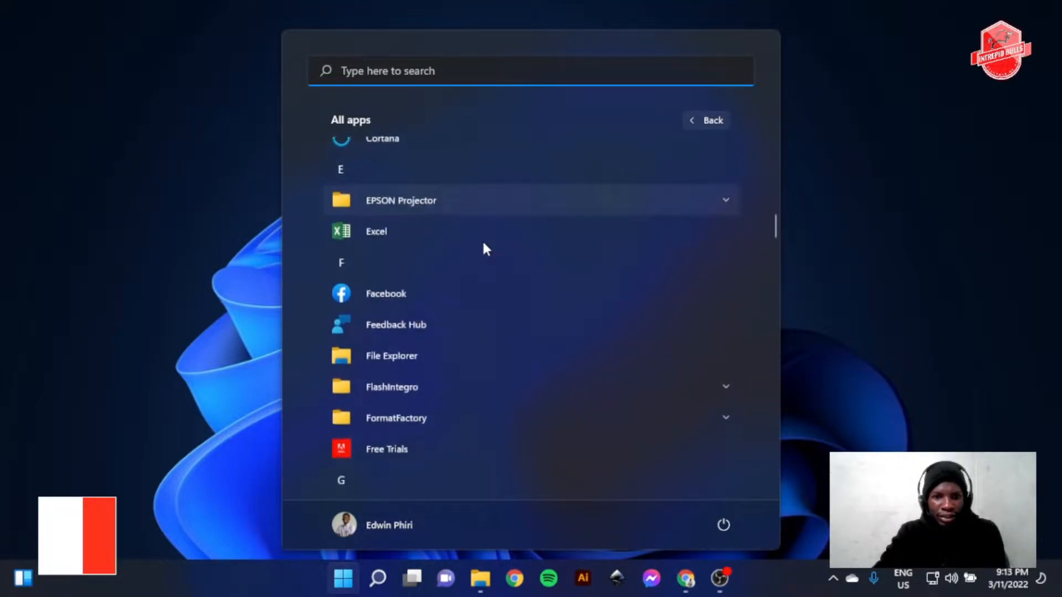
scroll(449, 301, down, 6)
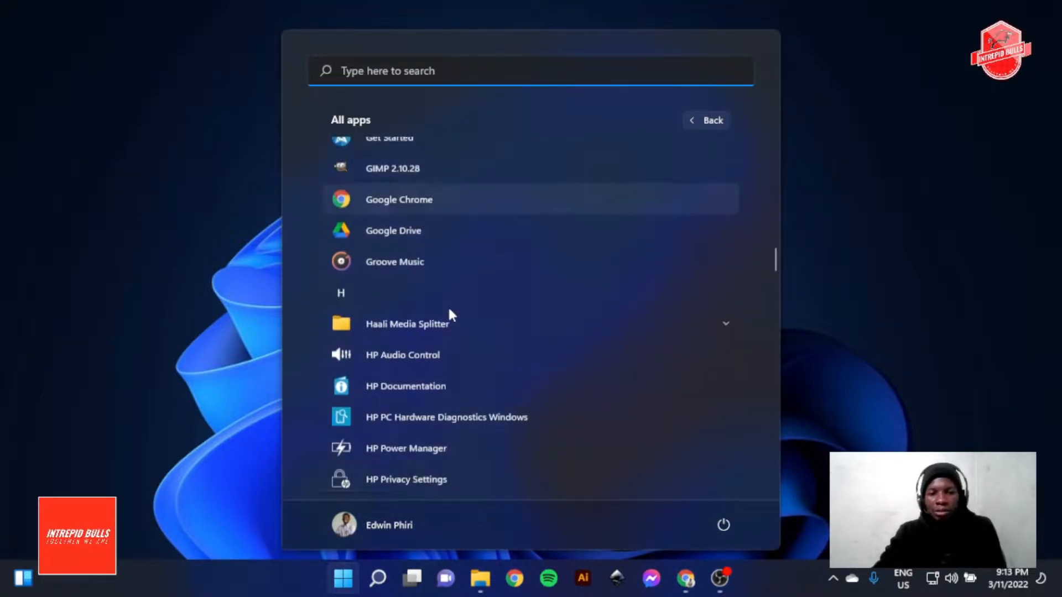
scroll(448, 302, up, 3)
scroll(448, 302, down, 6)
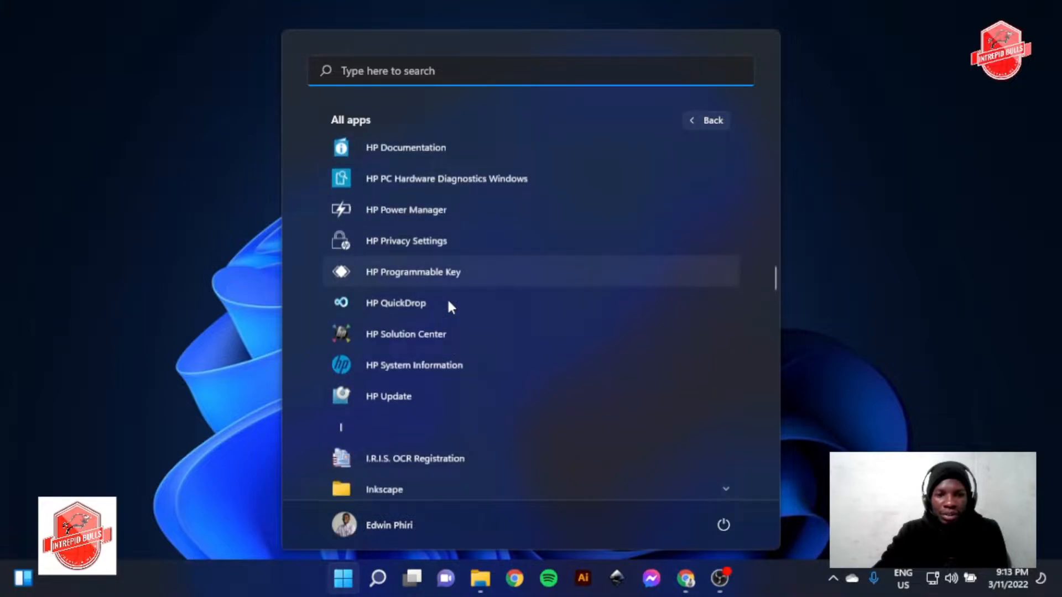
click(182, 246)
Switch to File Explorer and open the Documents folder
click(652, 532)
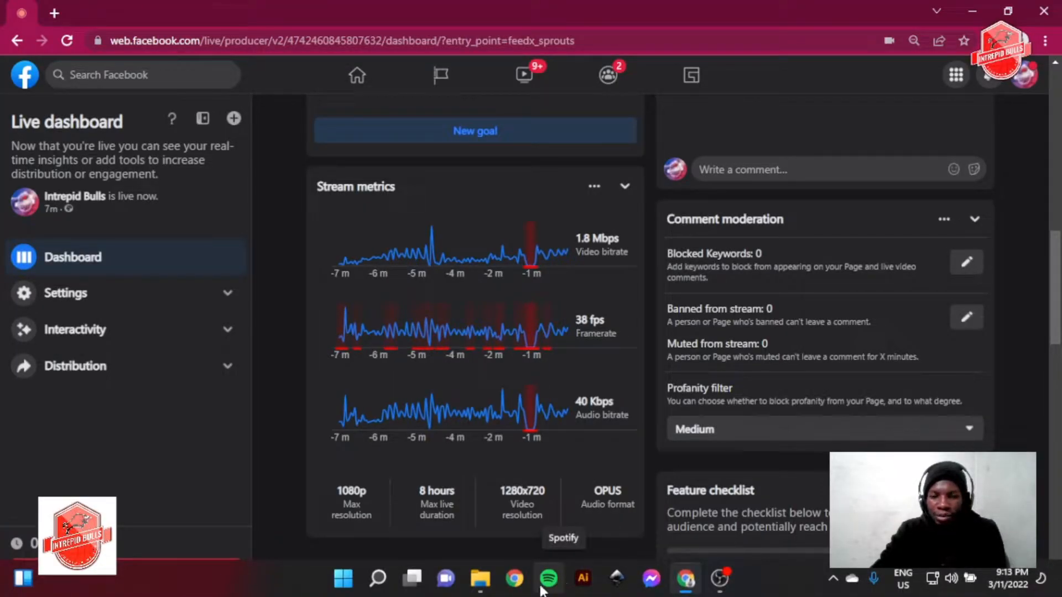
click(470, 486)
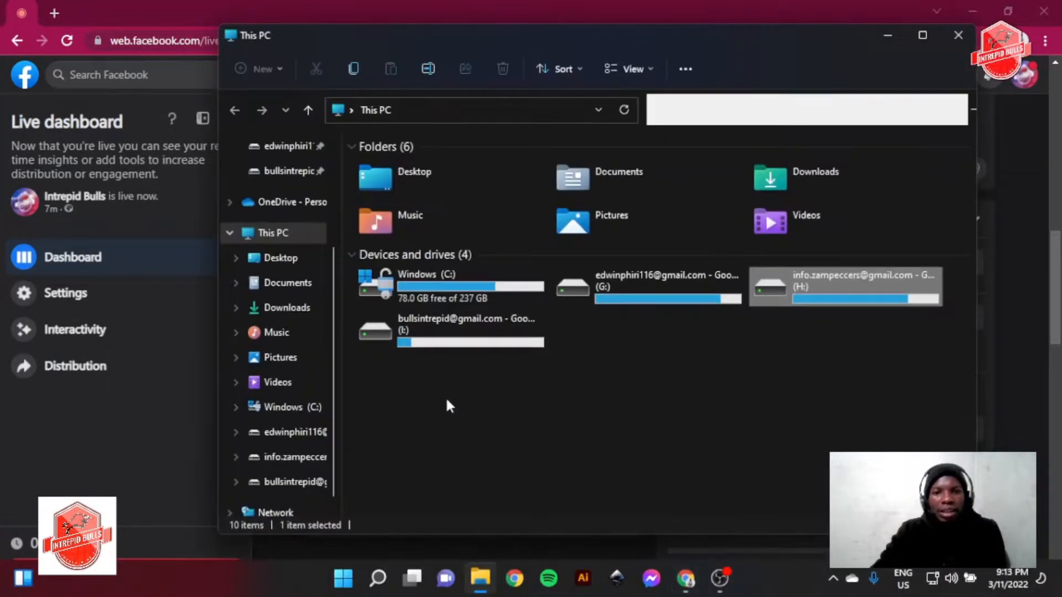
click(726, 379)
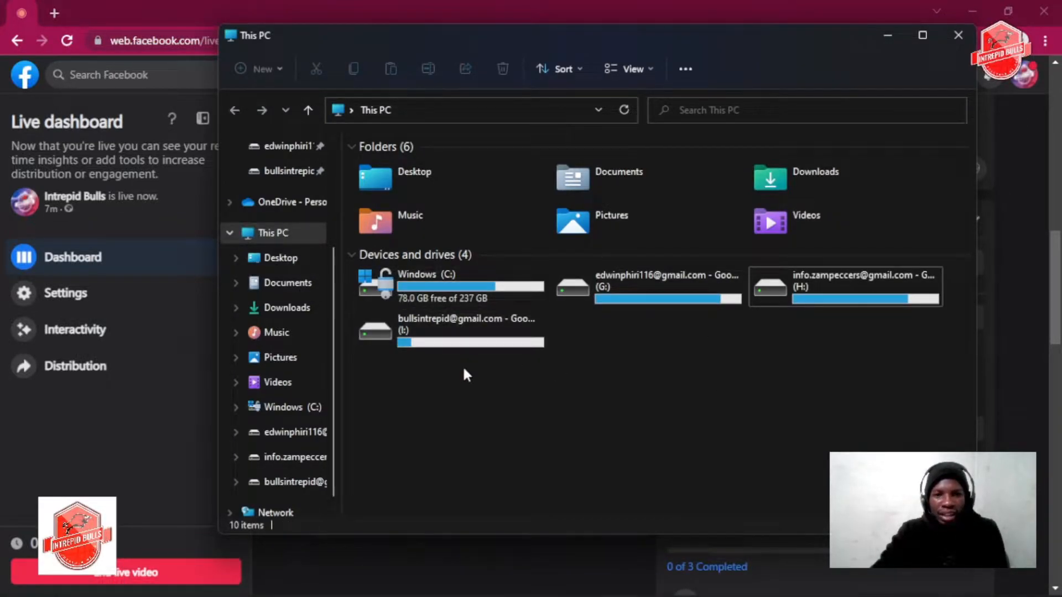
click(285, 282)
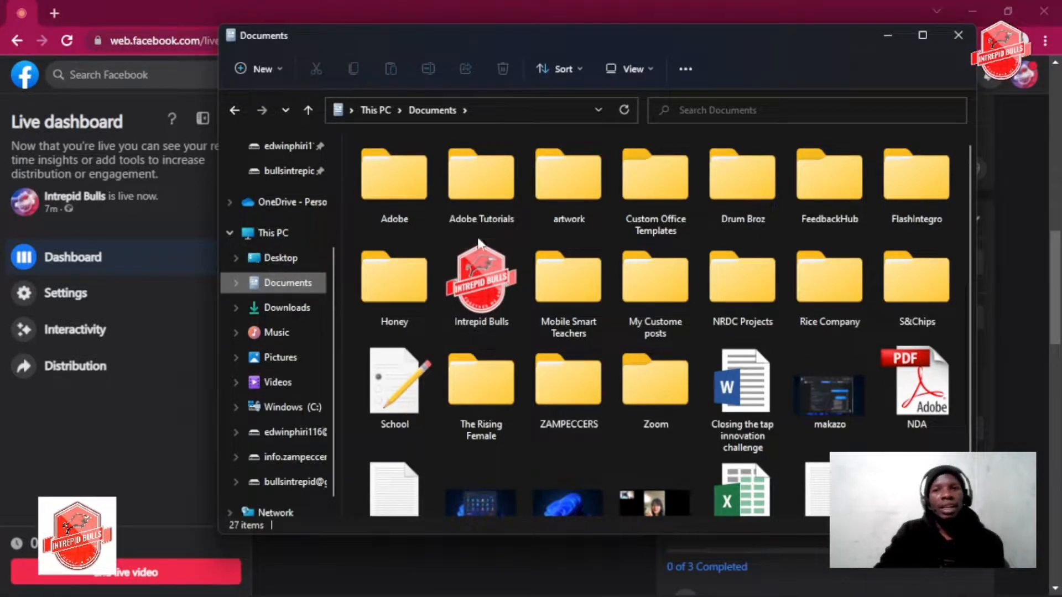
Find and open the Intrepid Bulls folder inside Documents
mouse_move(521, 160)
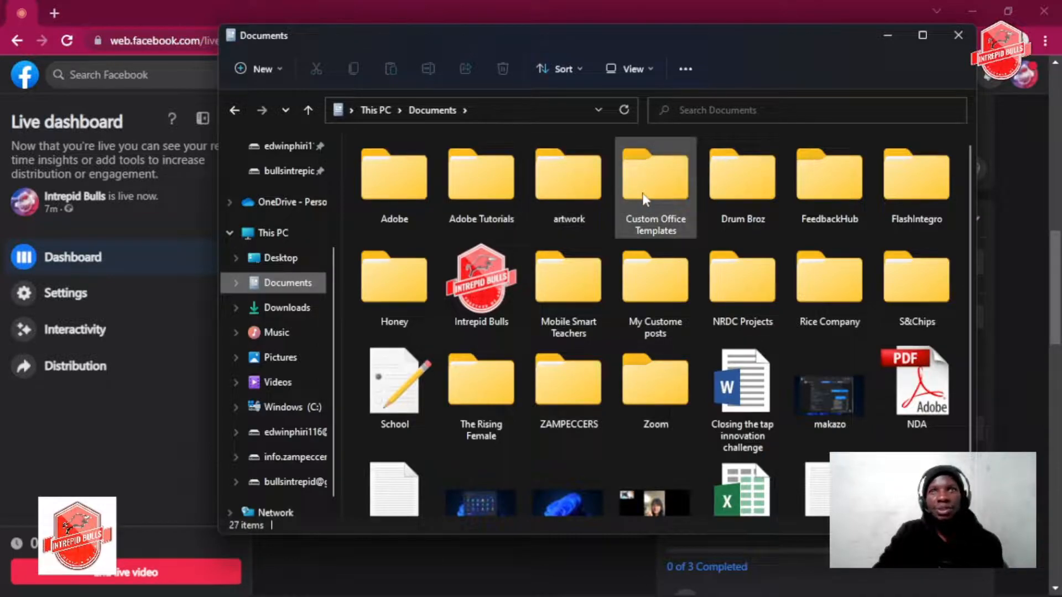
mouse_move(644, 198)
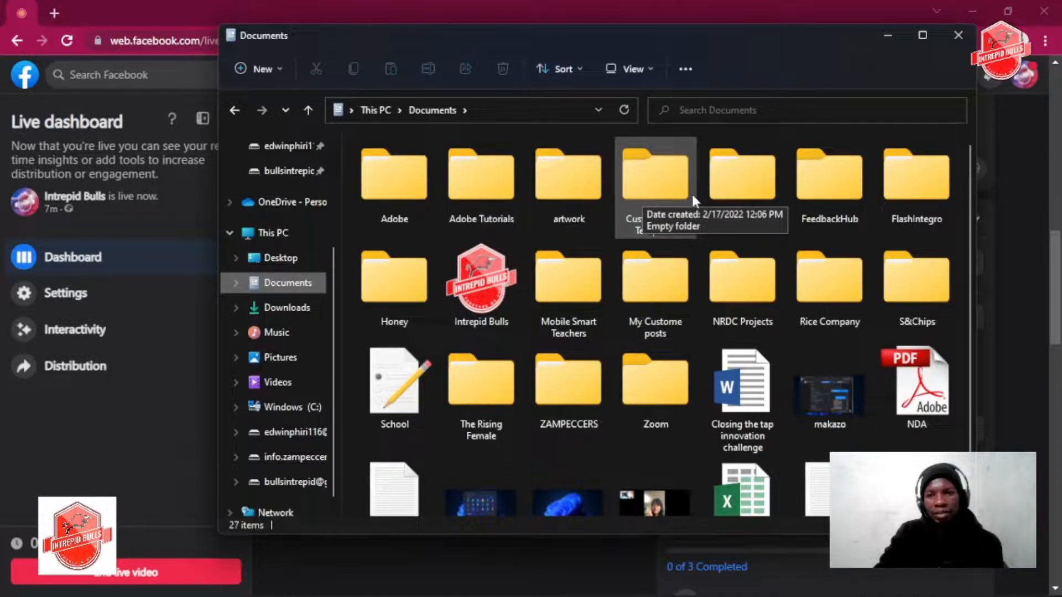
mouse_move(643, 300)
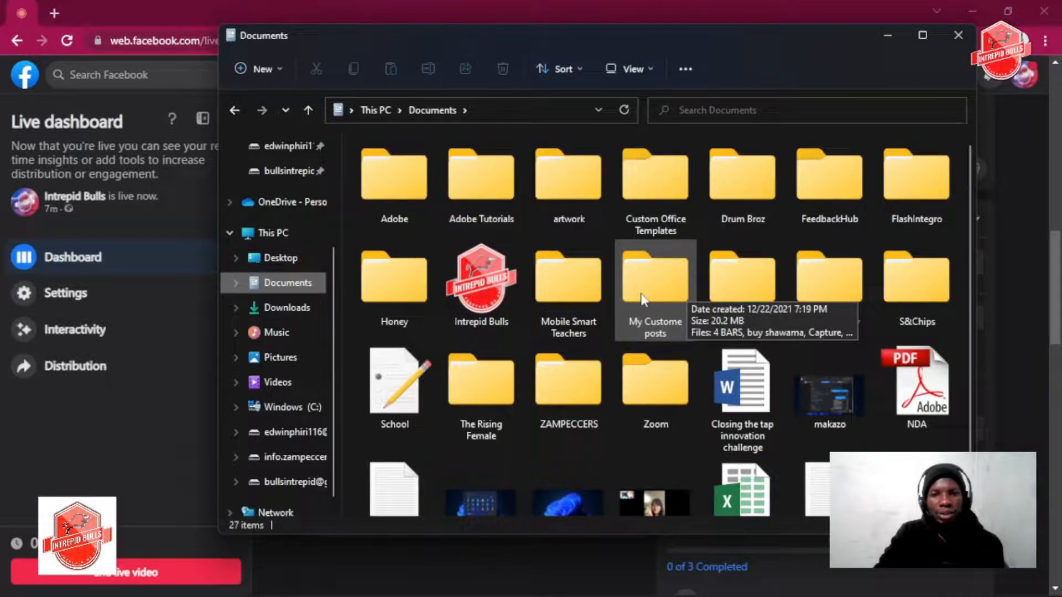
mouse_move(546, 284)
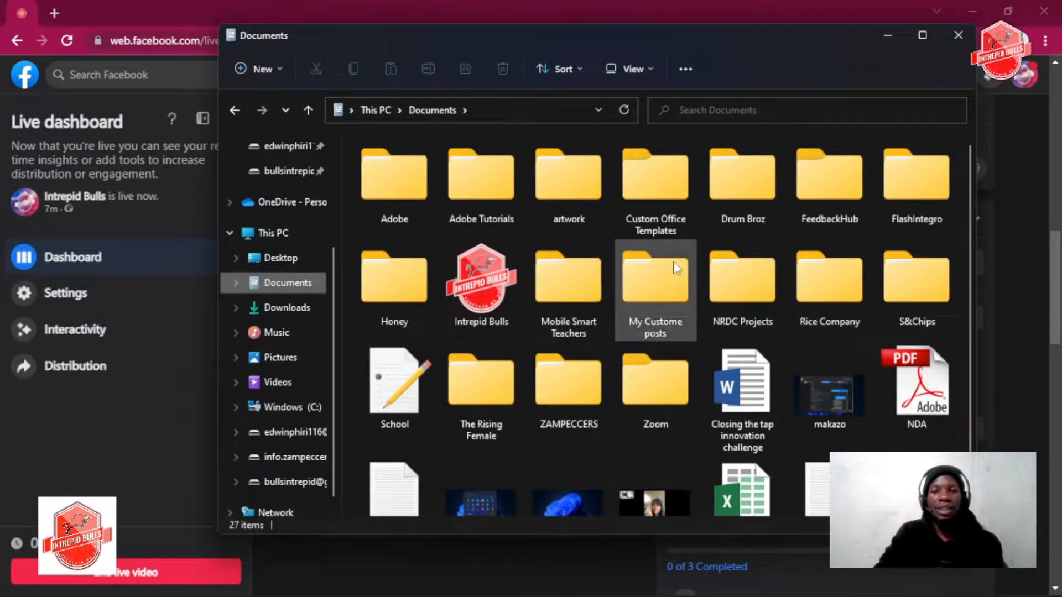
scroll(570, 323, down, 2)
scroll(519, 324, up, 2)
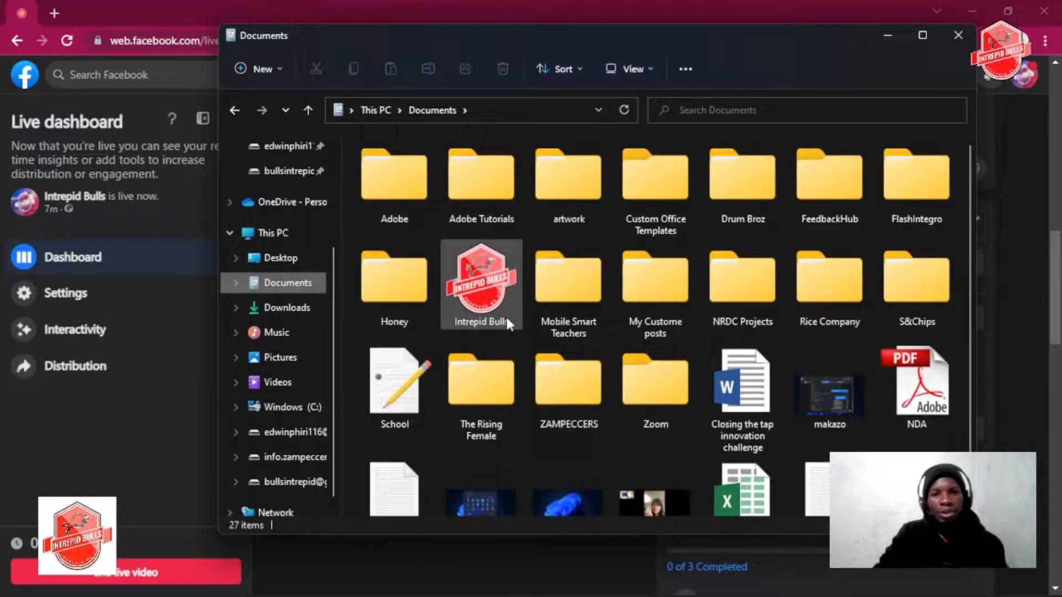
scroll(622, 379, down, 1)
scroll(553, 360, up, 1)
click(500, 265)
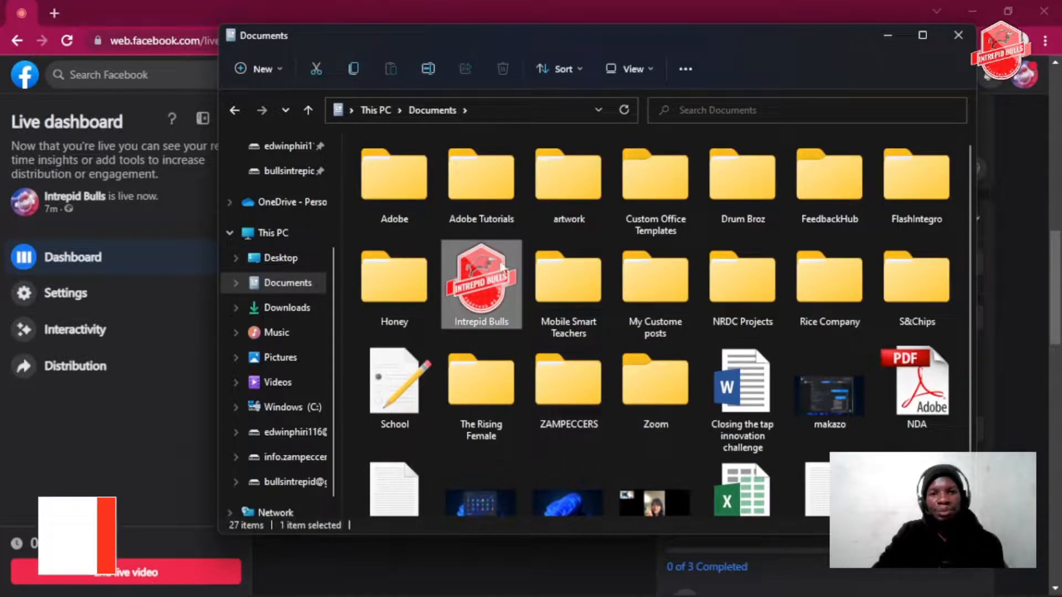
double_click(501, 268)
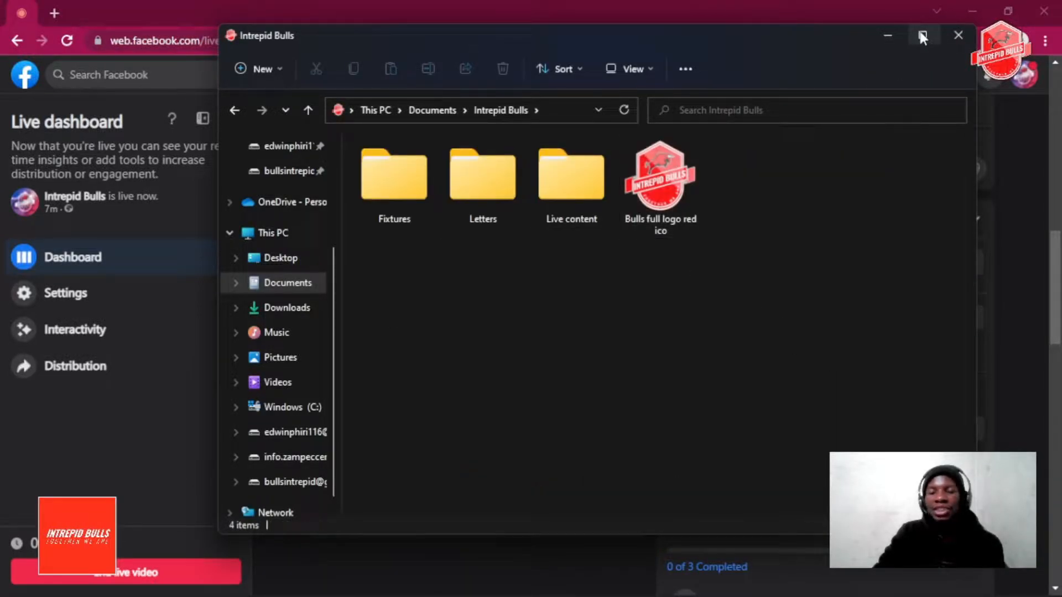
click(660, 186)
key(ctrl+p)
click(803, 91)
click(777, 236)
right_click(769, 221)
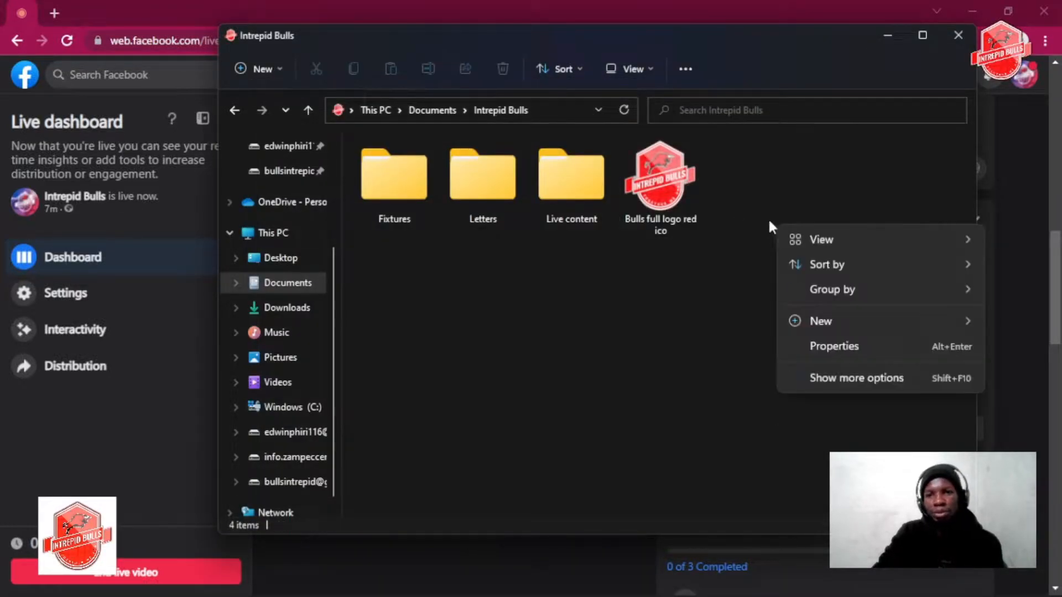
click(826, 377)
click(865, 441)
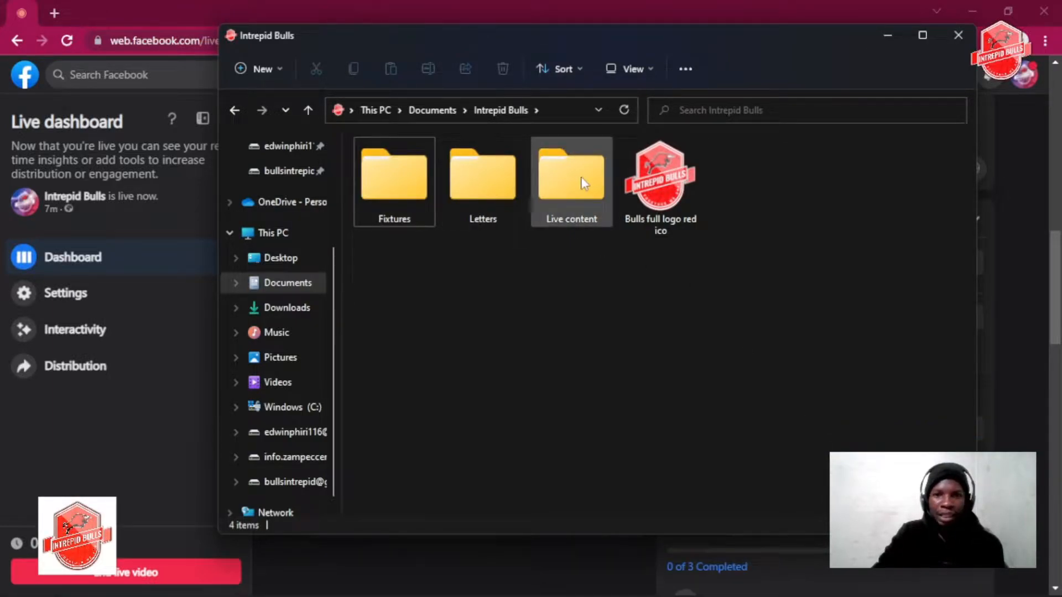
Open the Fixtures folder and its Q Finals SVGs subfolder
double_click(374, 180)
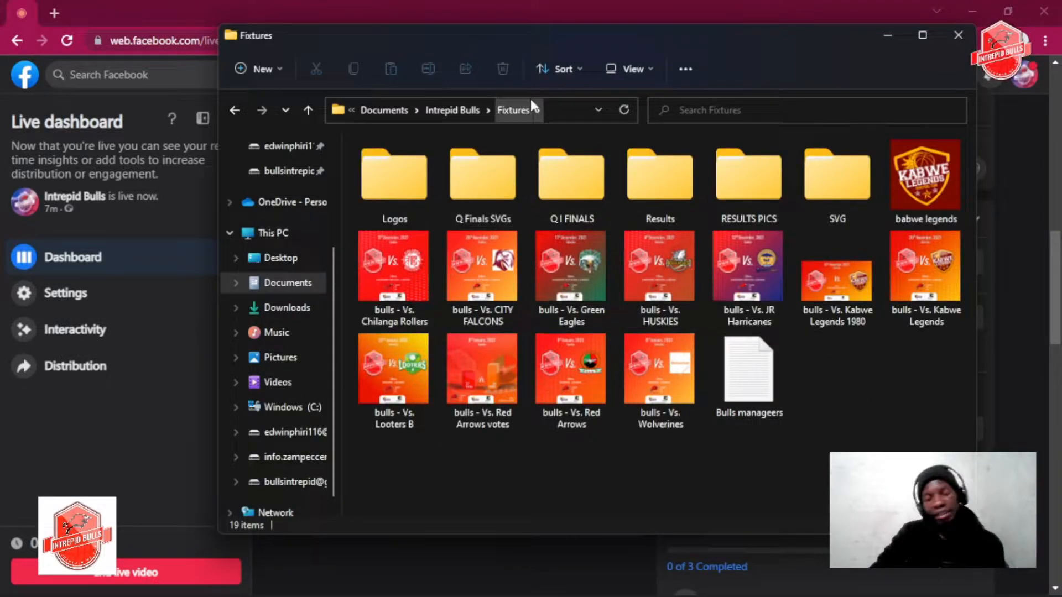
double_click(479, 176)
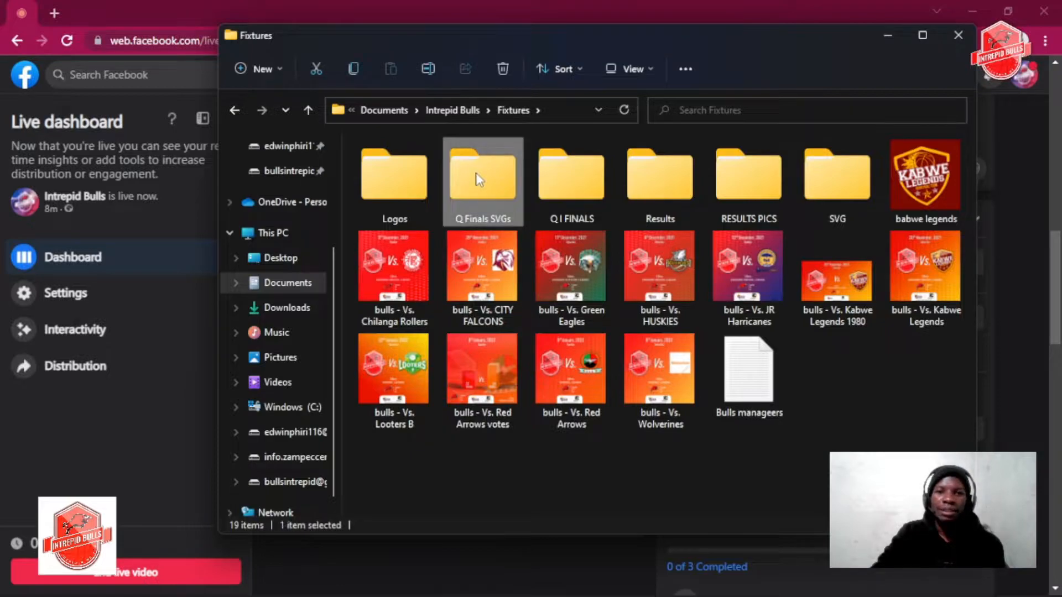
right_click(508, 268)
click(437, 252)
click(437, 167)
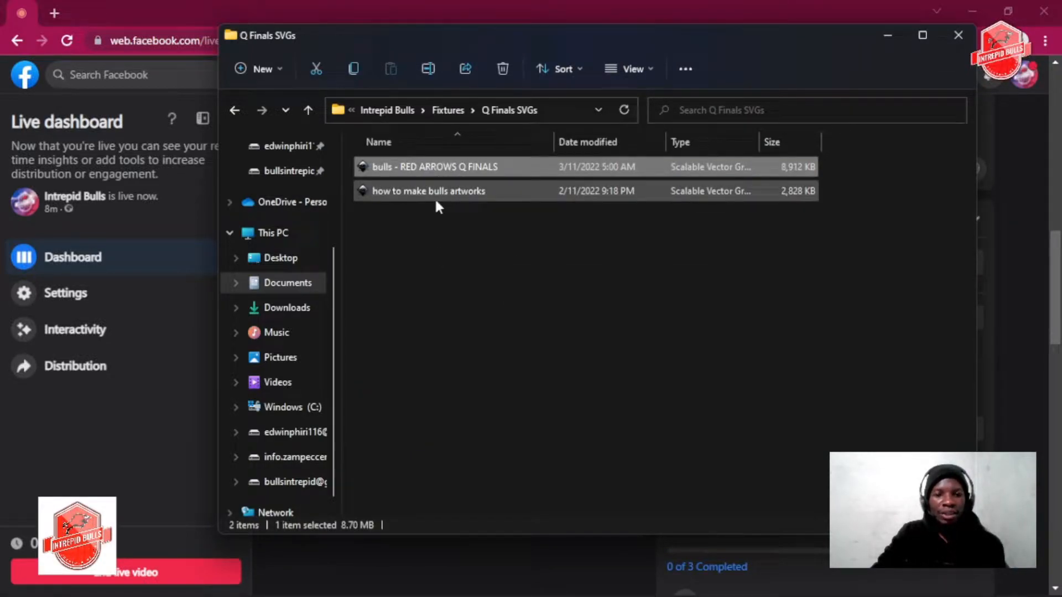
click(436, 195)
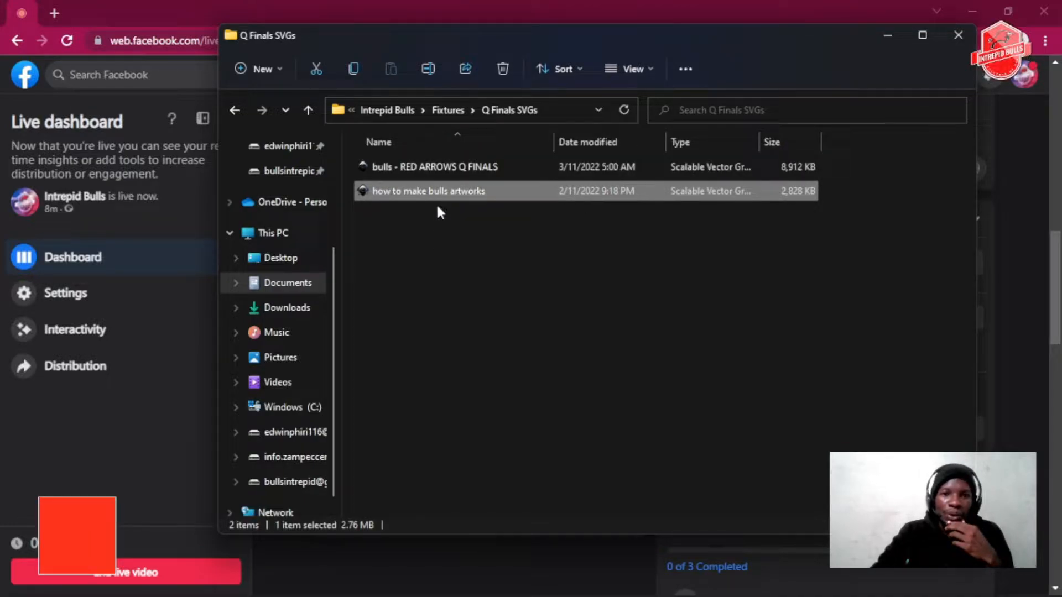
Open the file bulls - RED ARROWS Q FINALS in Inkscape and minimise the File Explorer window
double_click(442, 167)
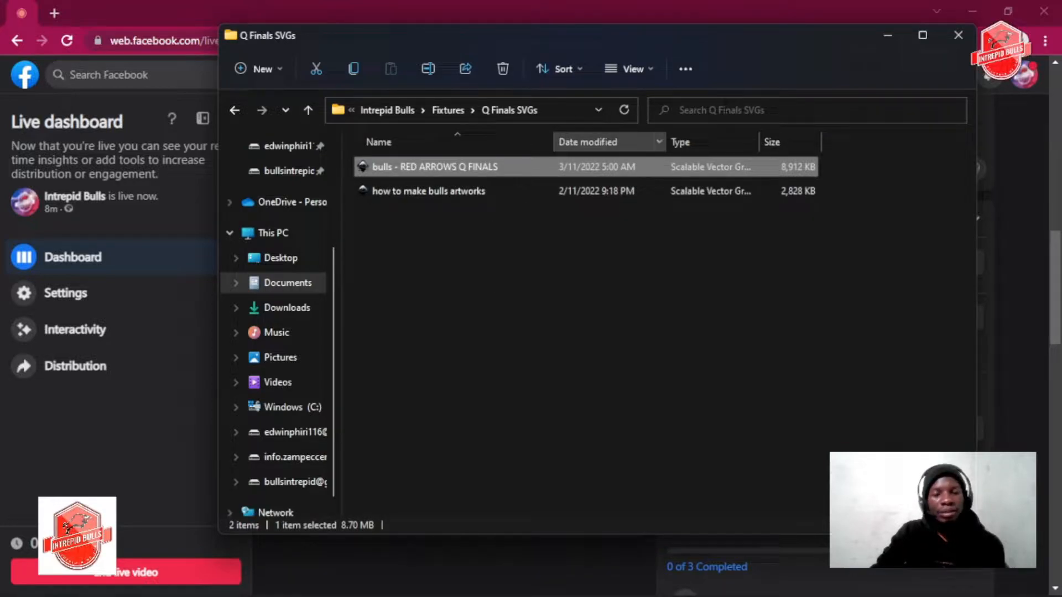
click(891, 40)
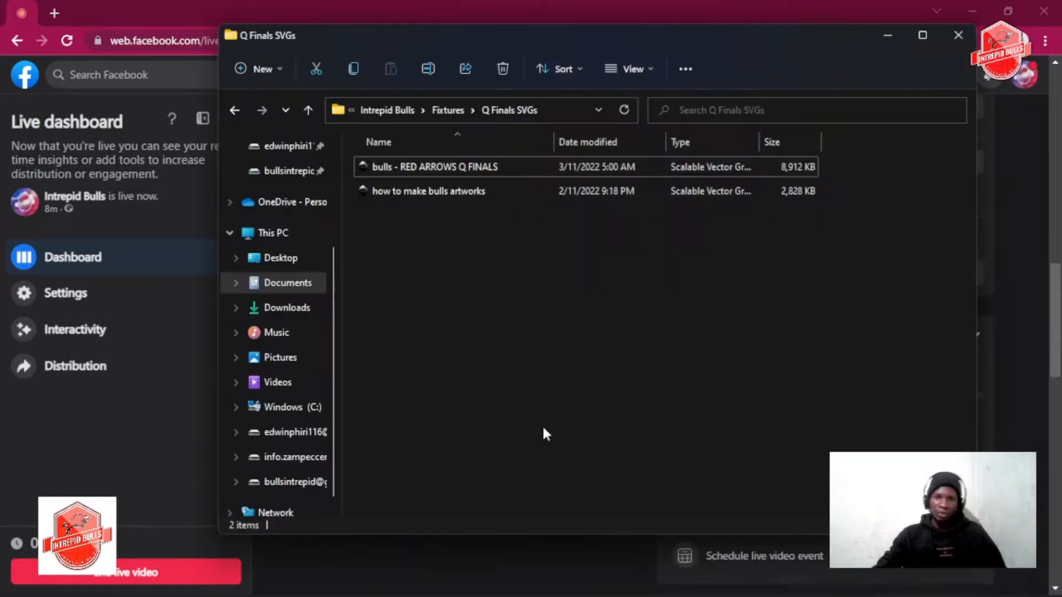
right_click(470, 288)
click(558, 440)
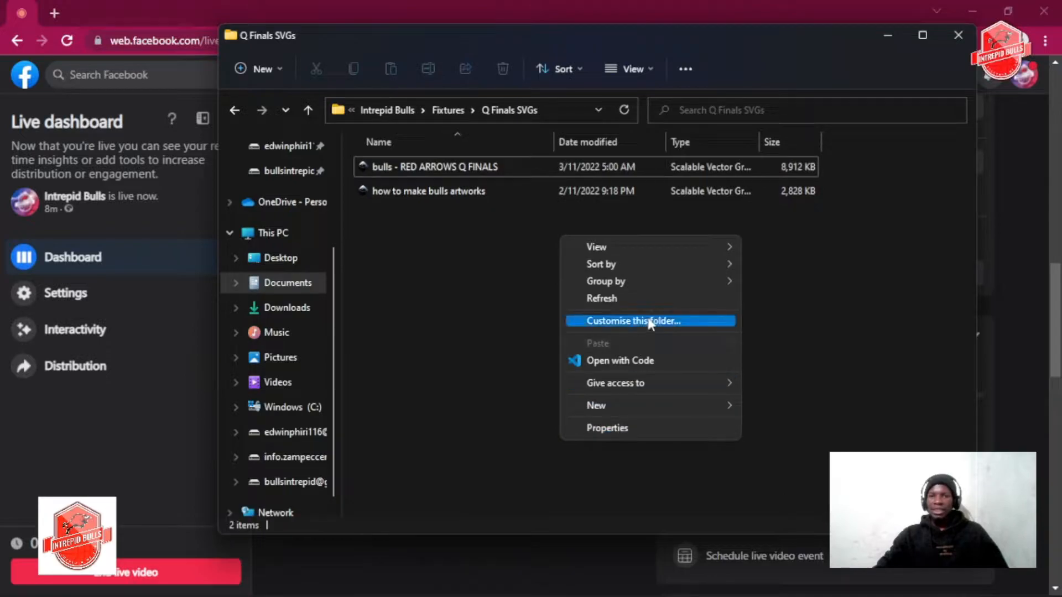
click(637, 299)
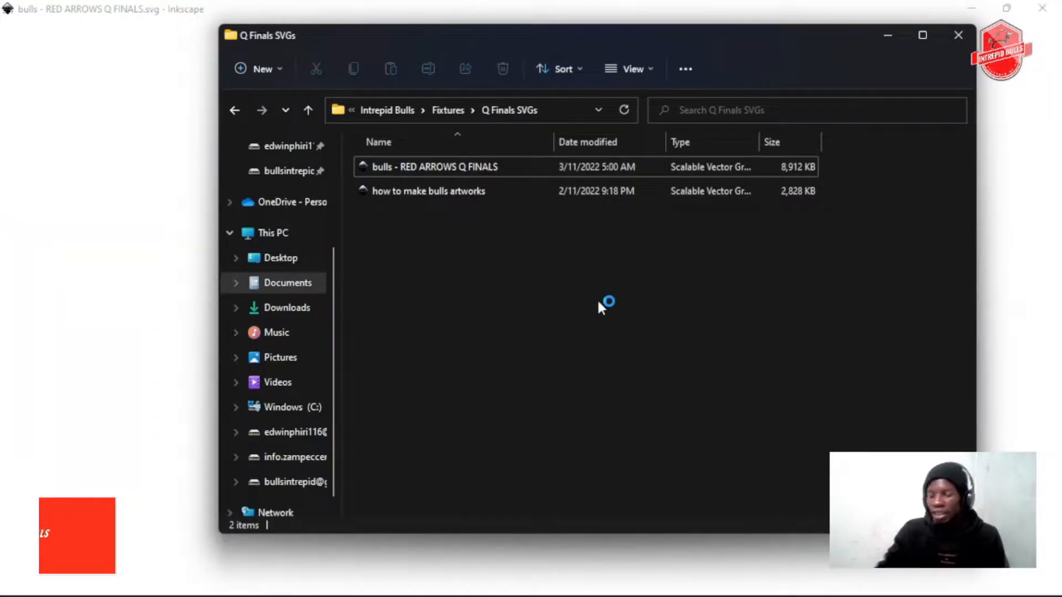
click(895, 34)
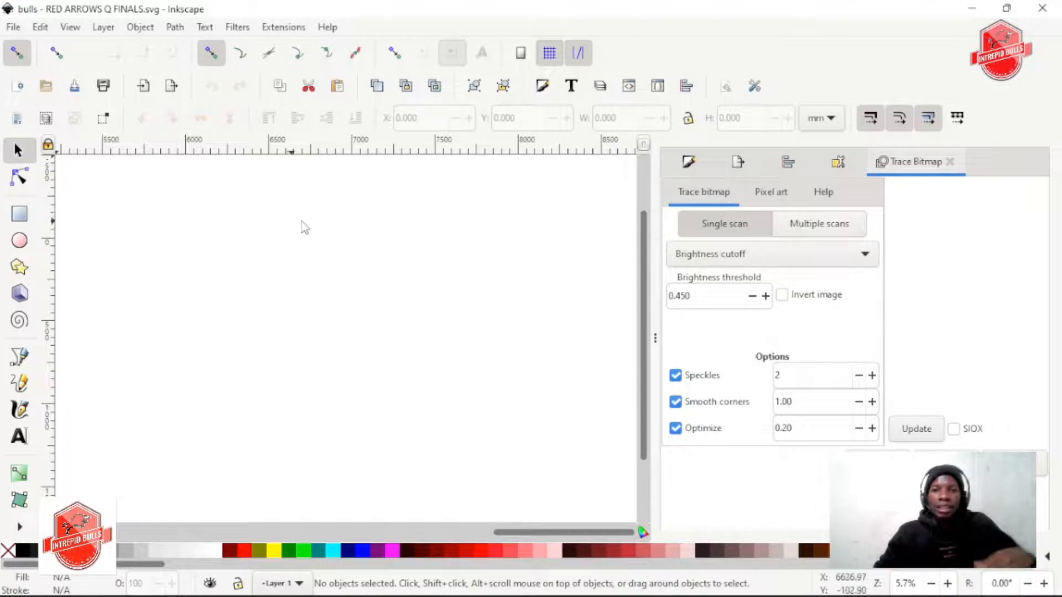
Close the Trace Bitmap dialog and narrow the docked dialog area to give the canvas more width
scroll(381, 256, down, 4)
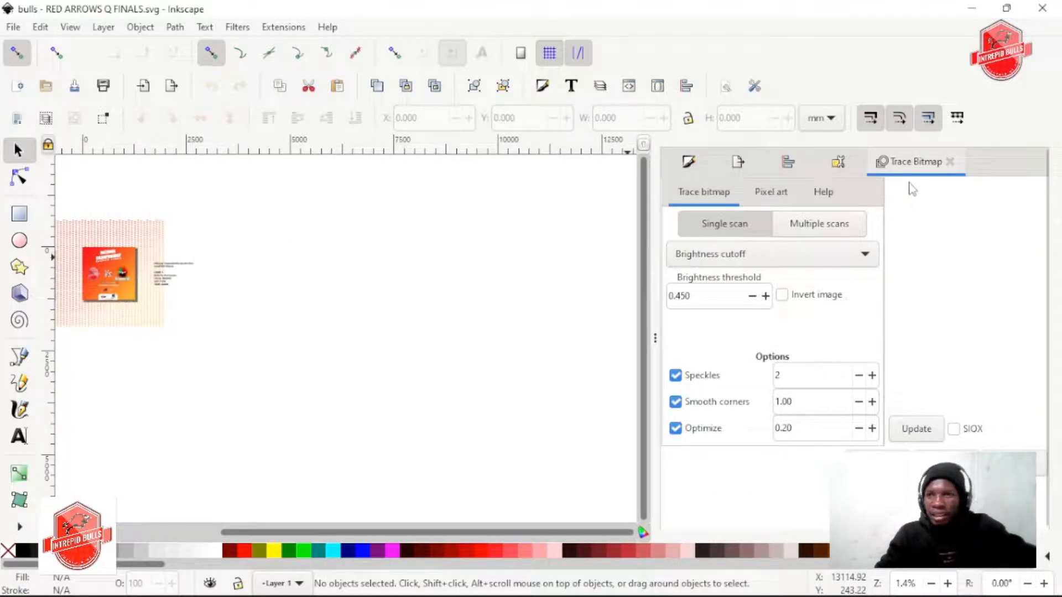
click(949, 161)
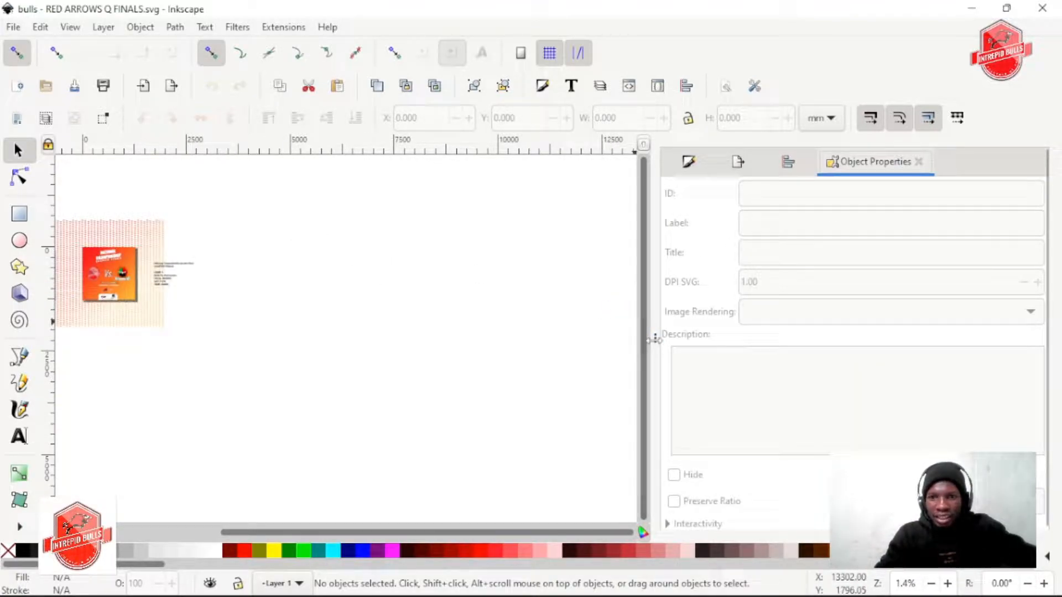
drag(653, 337, 747, 337)
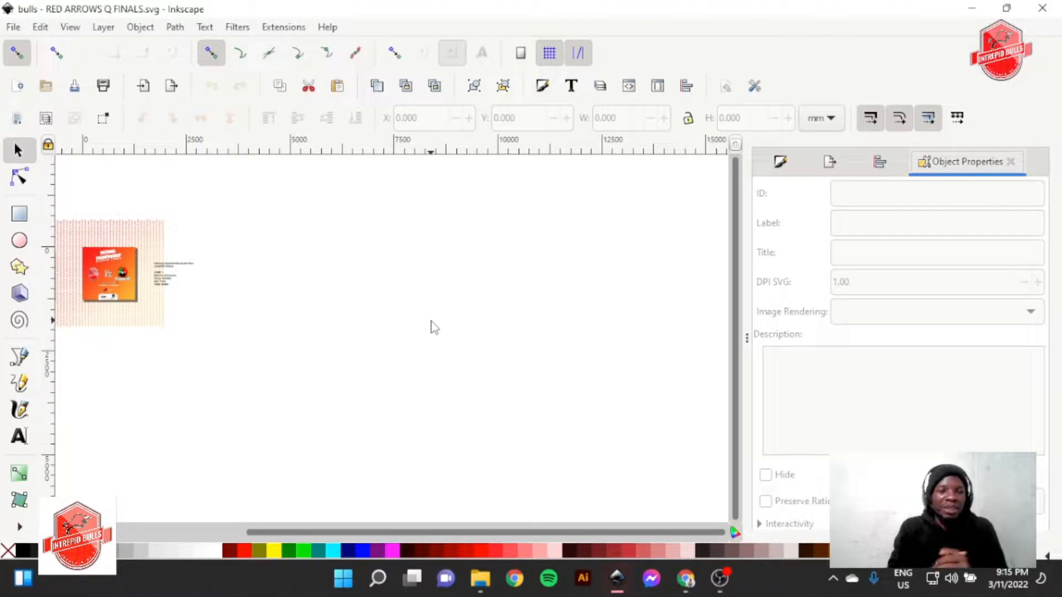
Close the duplicate Inkscape window of bulls - RED ARROWS Q FINALS that shows a blank canvas, keeping the one with the poster
scroll(426, 335, left, 5)
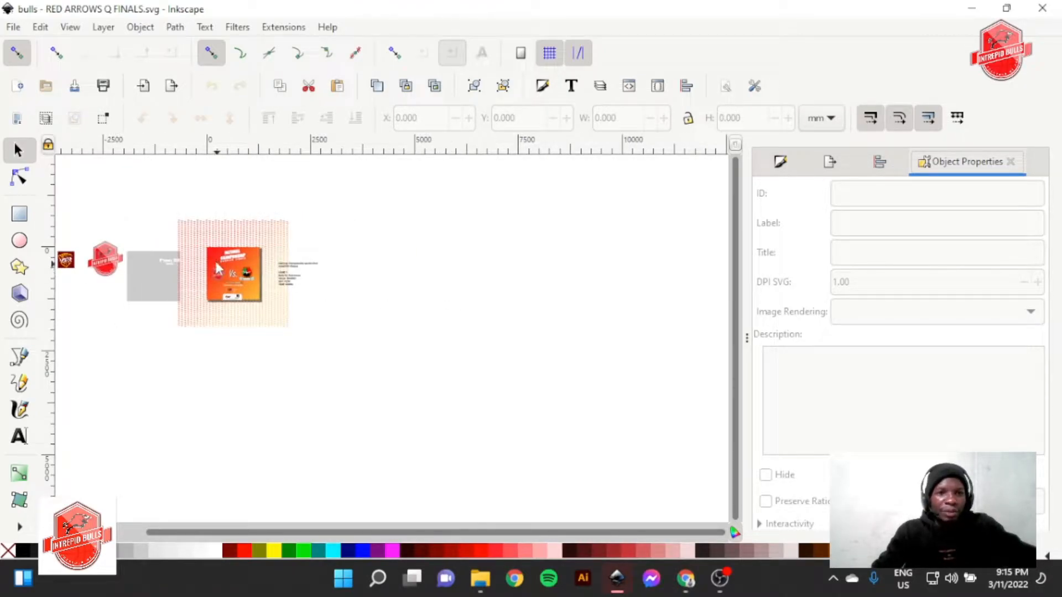
scroll(214, 257, up, 2)
scroll(215, 263, up, 3)
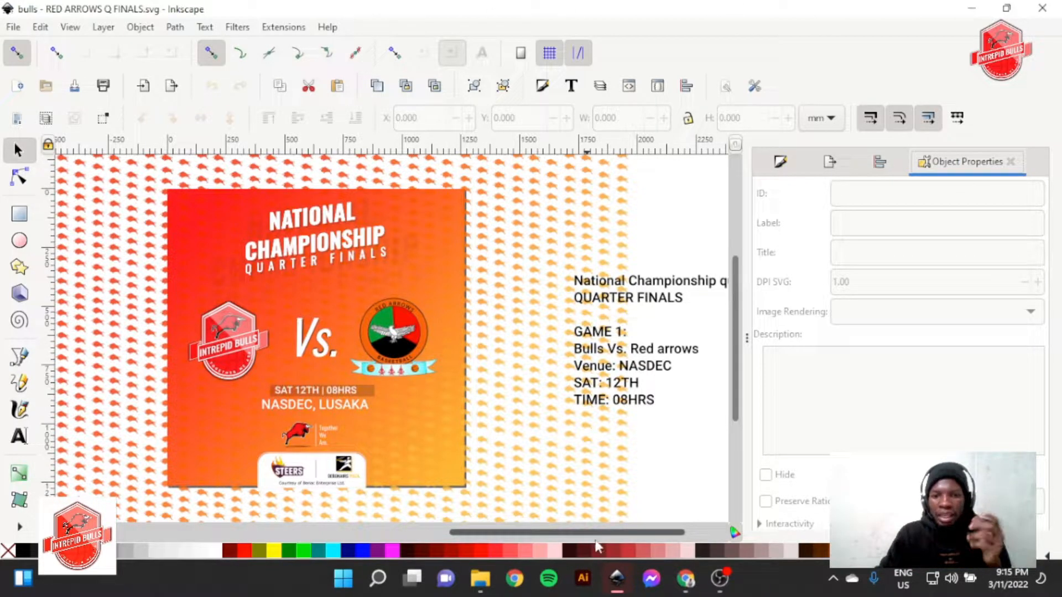
mouse_move(617, 578)
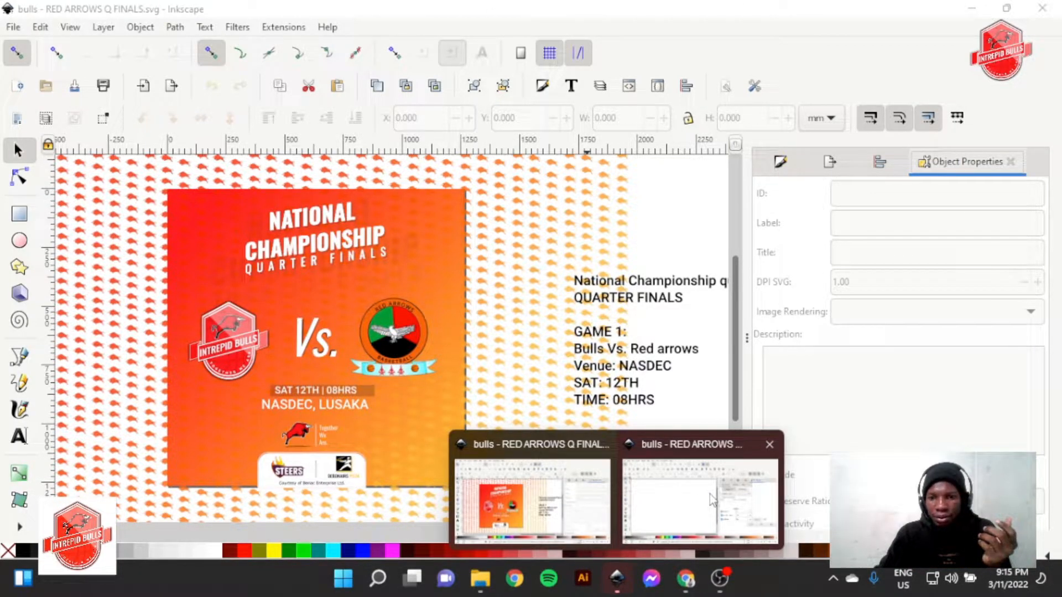
mouse_move(711, 500)
click(770, 444)
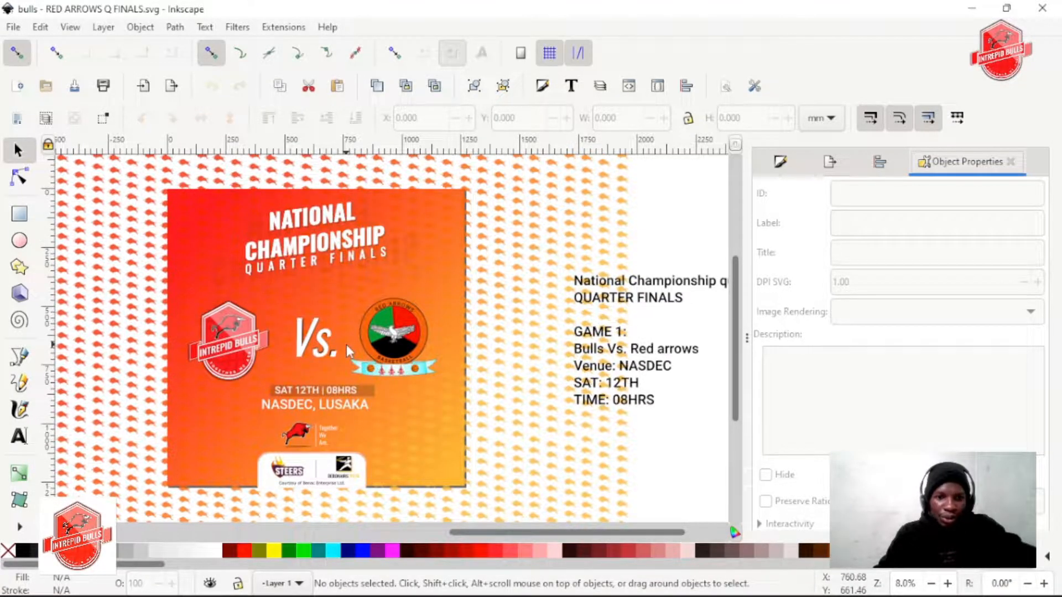
scroll(349, 351, left, 3)
scroll(349, 351, right, 4)
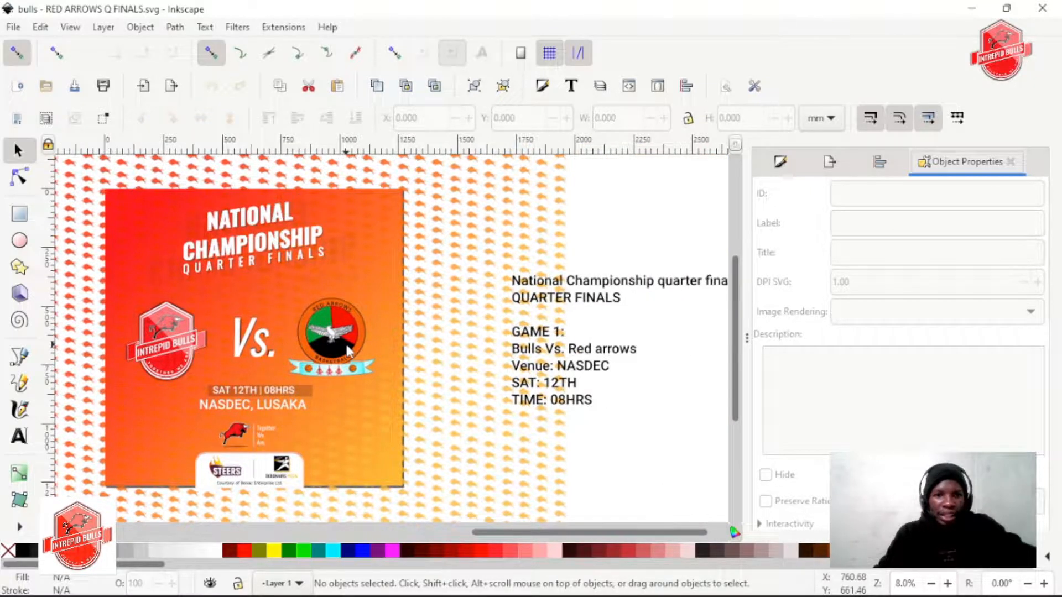
Duplicate the poster and its fixture text to the right of the original, and remove the bull pattern from the copy
scroll(347, 351, left, 2)
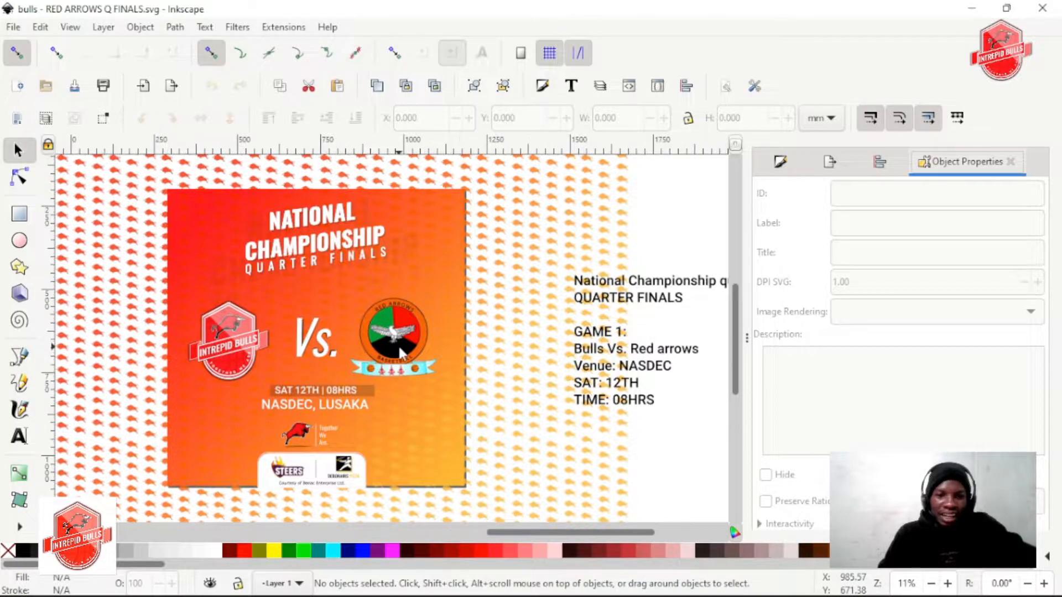
scroll(401, 353, up, 4)
scroll(401, 353, up, 3)
scroll(395, 365, down, 1)
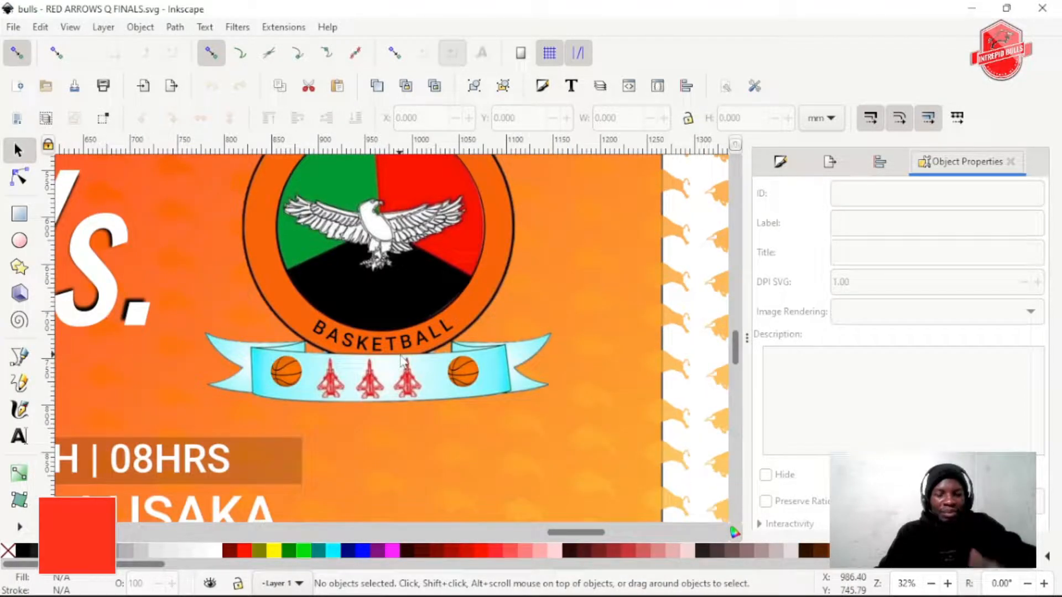
scroll(389, 381, down, 4)
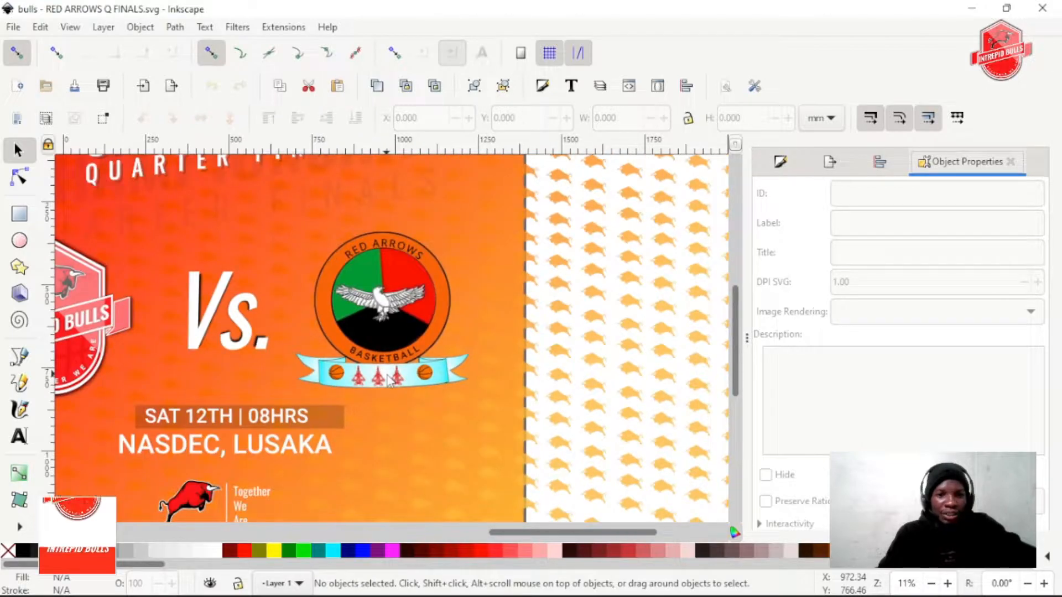
scroll(390, 379, down, 3)
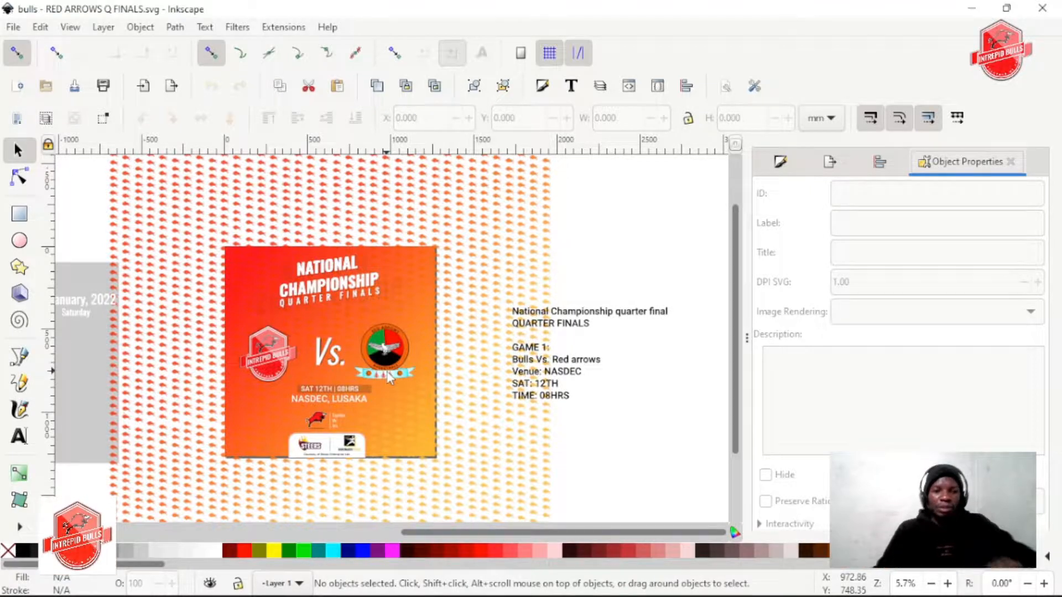
drag(389, 357, 231, 265)
click(459, 238)
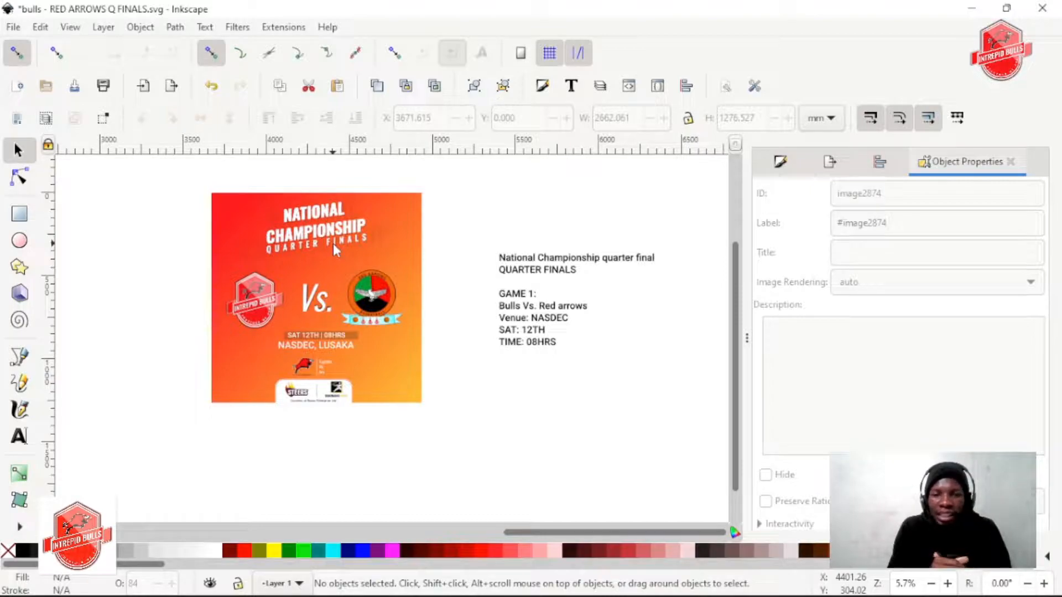
Give the poster copy's gradient background rectangle a black outline and no fill
scroll(316, 275, up, 2)
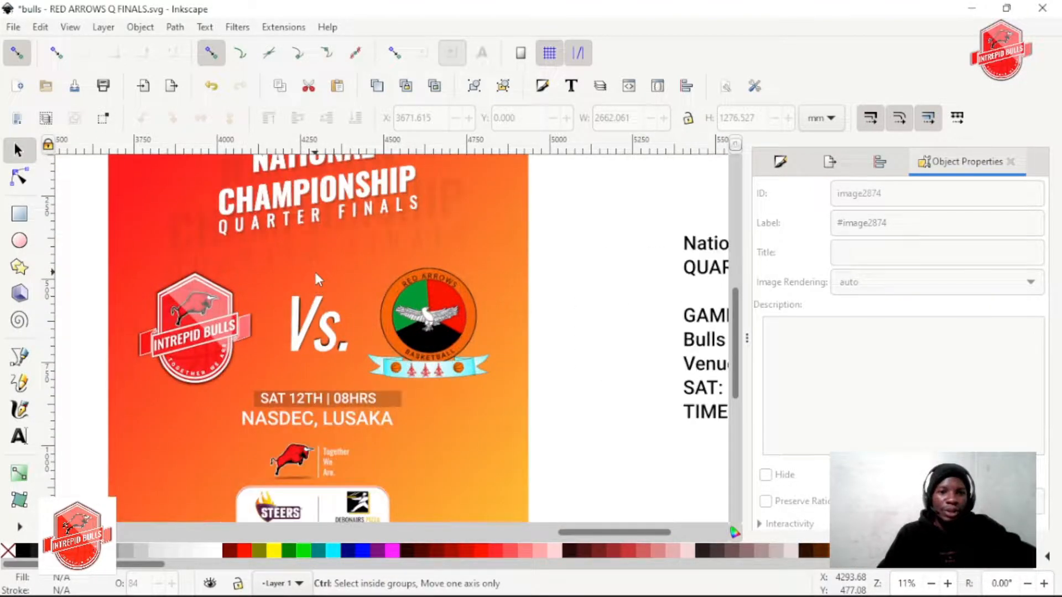
scroll(316, 271, down, 2)
scroll(287, 275, up, 1)
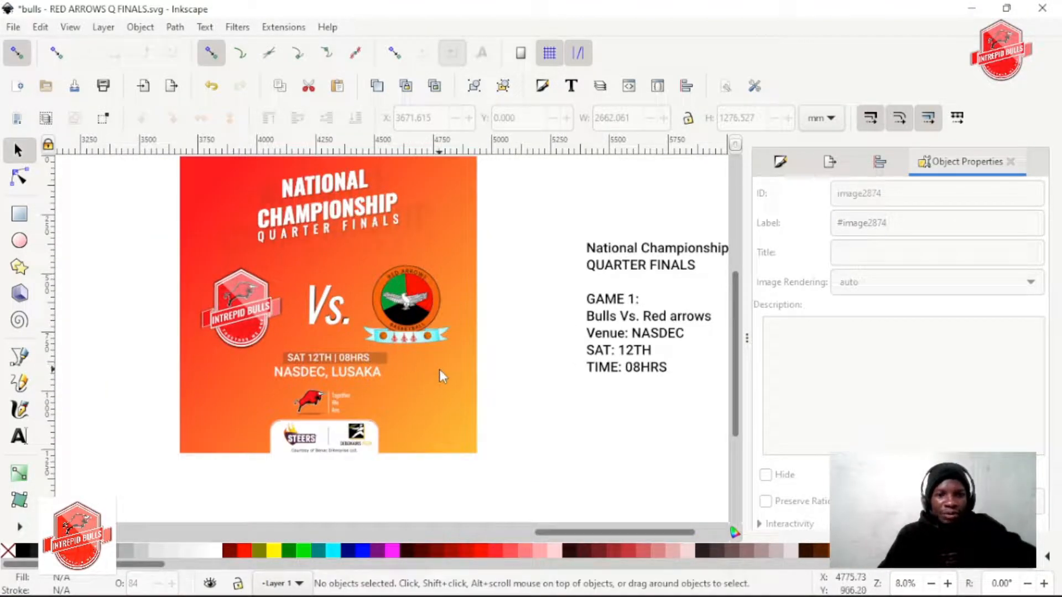
click(433, 416)
scroll(344, 390, down, 1)
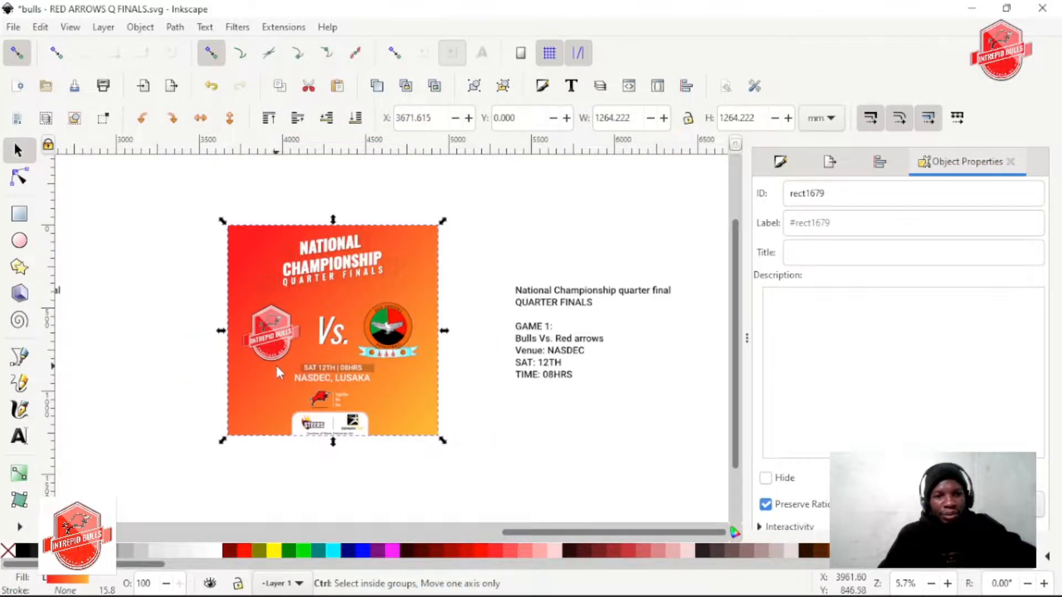
scroll(276, 367, up, 2)
scroll(284, 369, down, 1)
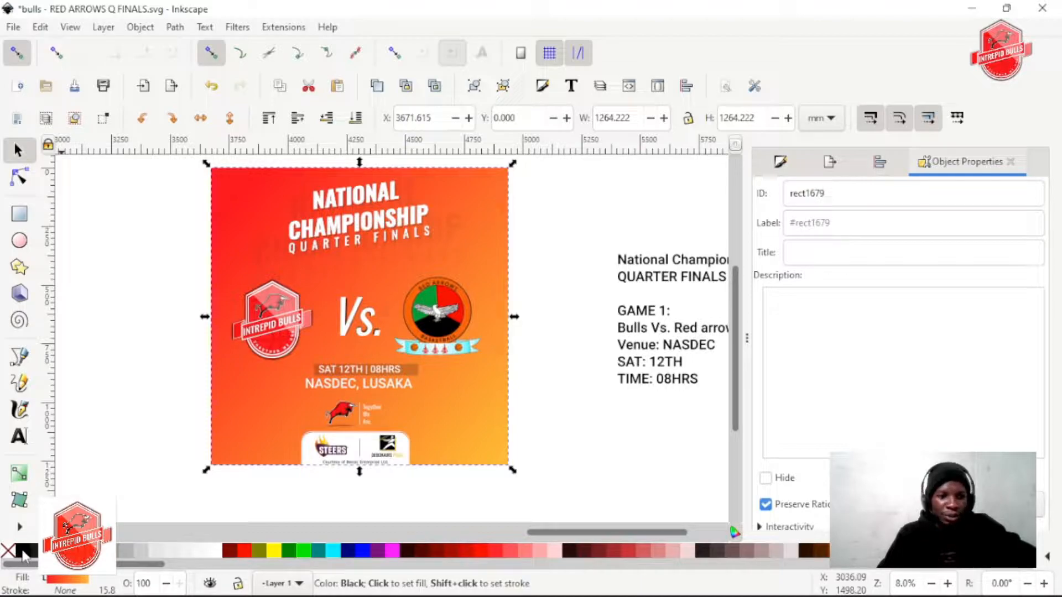
shift+click(22, 553)
click(8, 552)
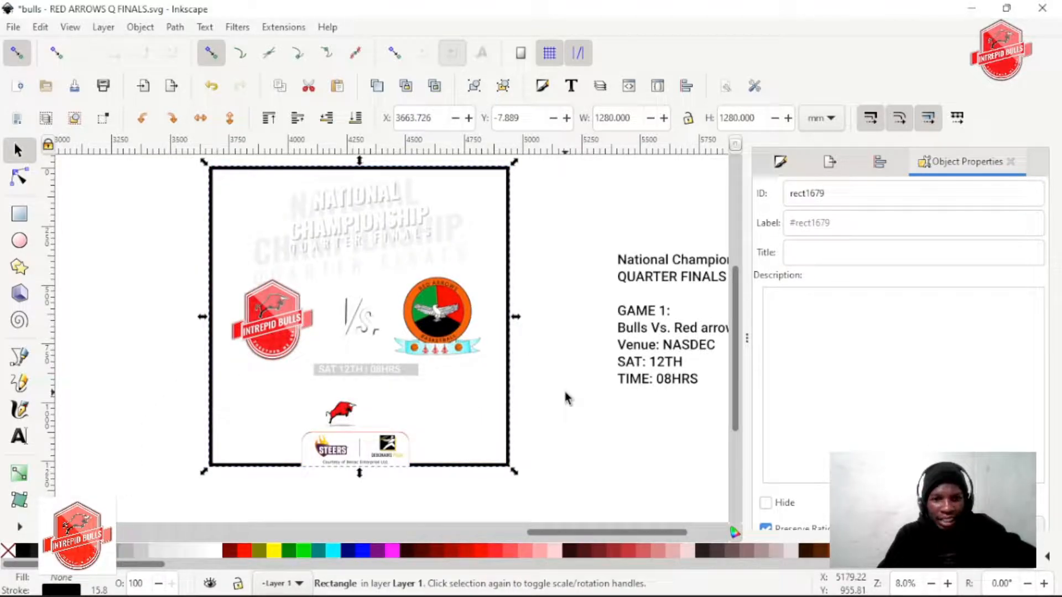
click(534, 409)
click(513, 397)
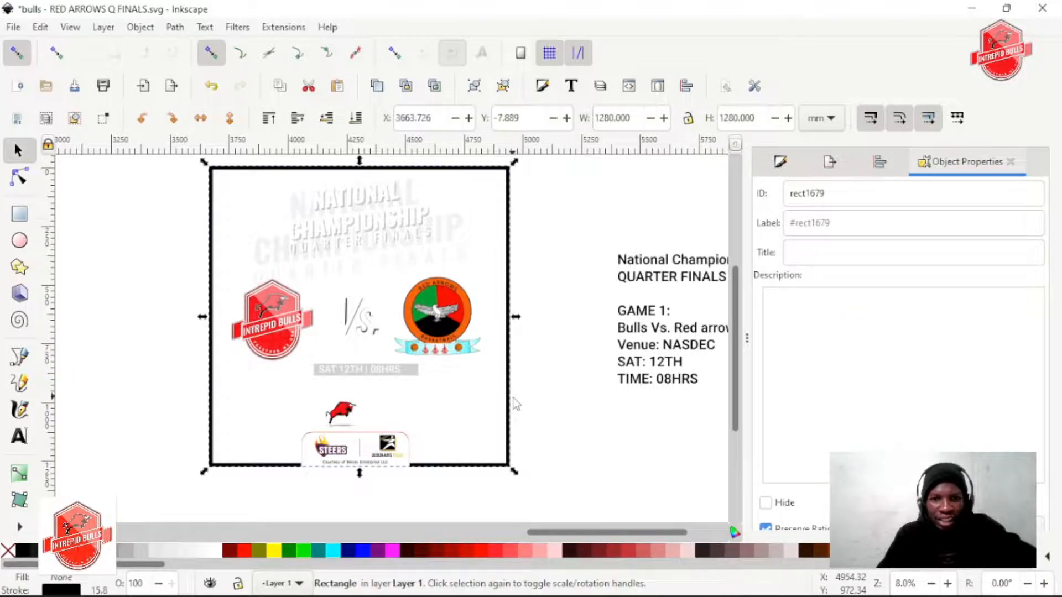
click(431, 253)
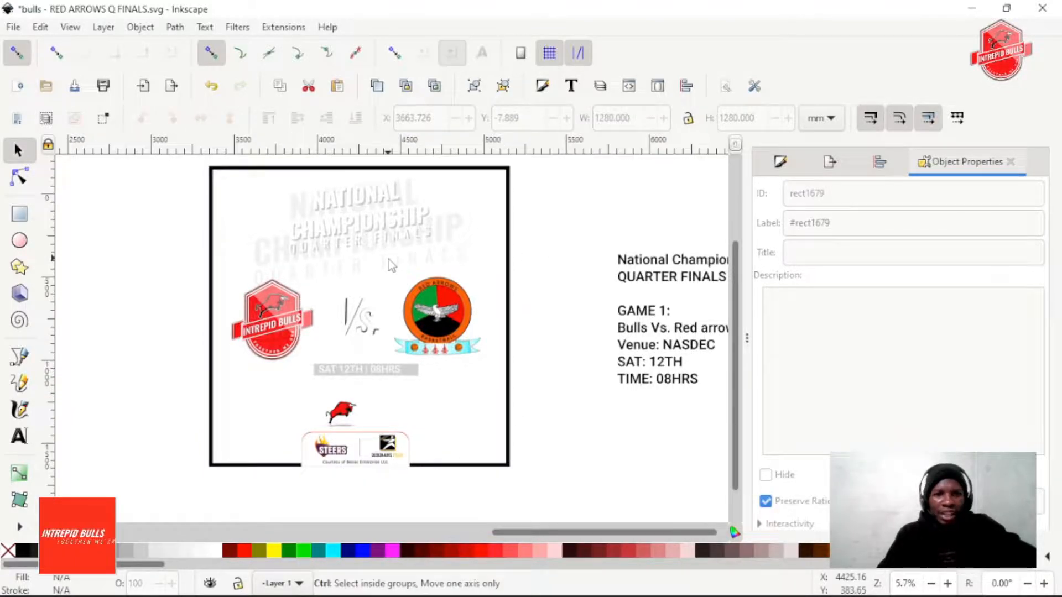
ctrl+scroll(389, 260, down, 1)
ctrl+scroll(362, 227, up, 3)
ctrl+scroll(363, 226, up, 1)
ctrl+scroll(362, 227, down, 4)
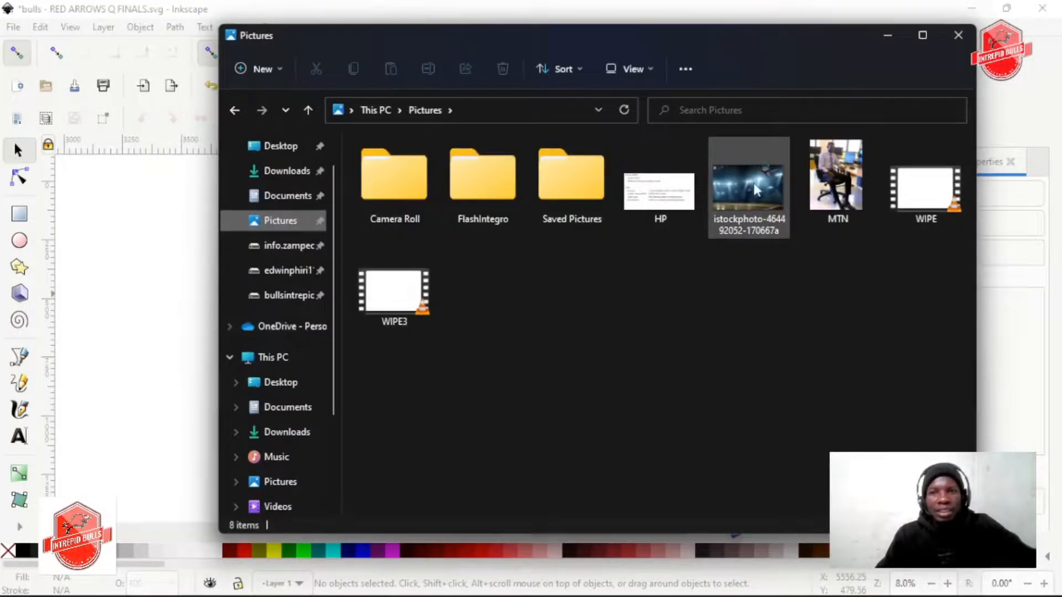
click(756, 190)
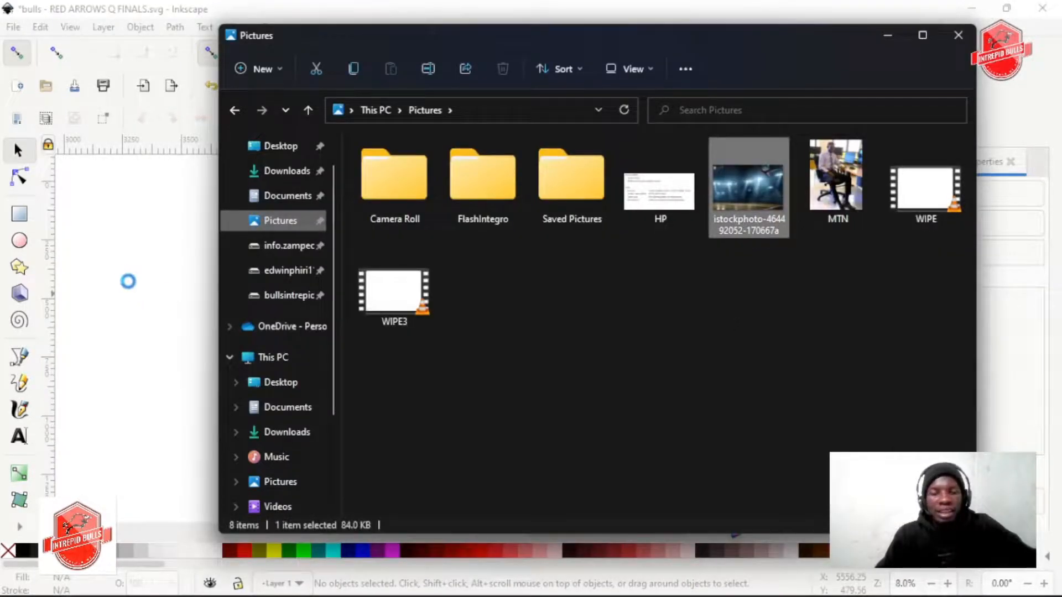
click(143, 326)
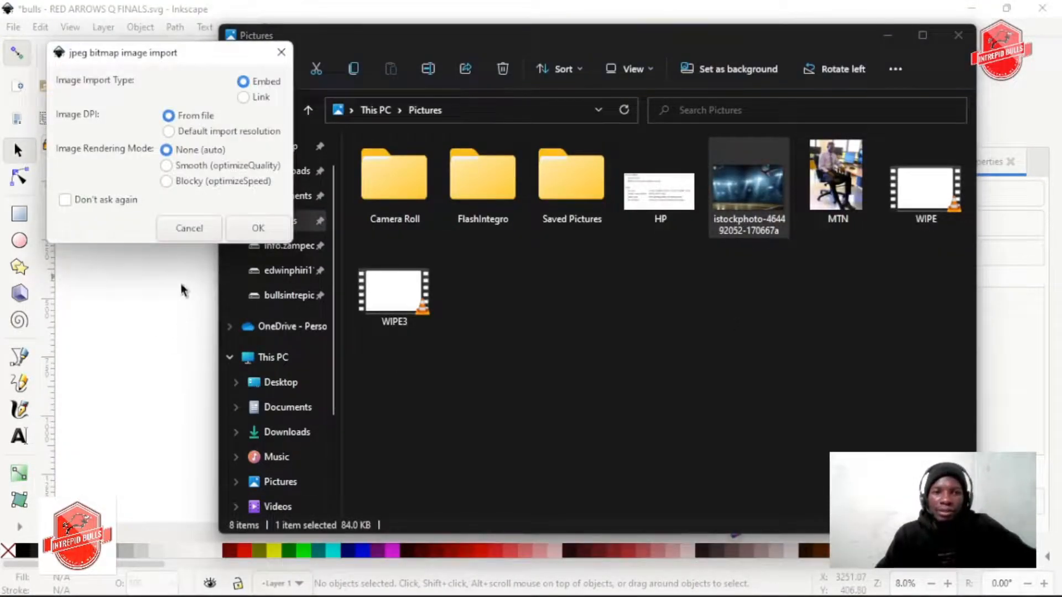
click(271, 229)
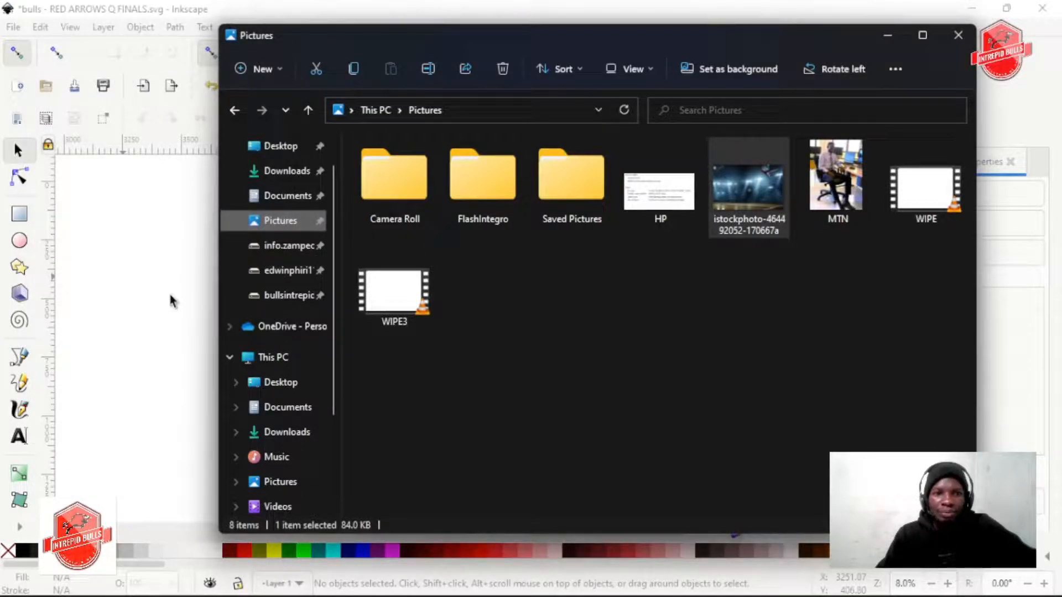
click(178, 315)
click(140, 313)
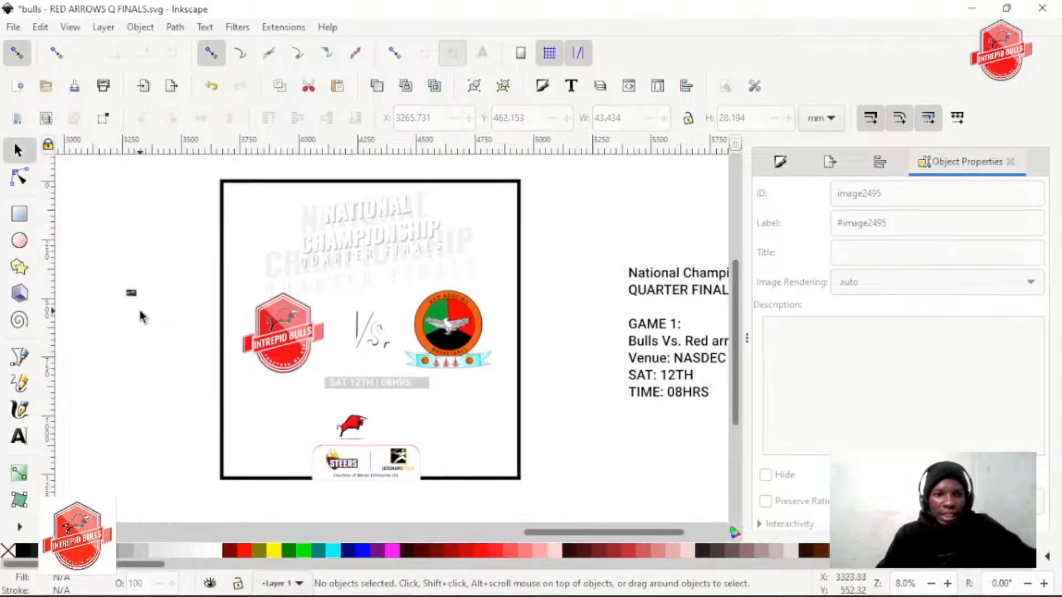
click(131, 293)
scroll(291, 301, right, 5)
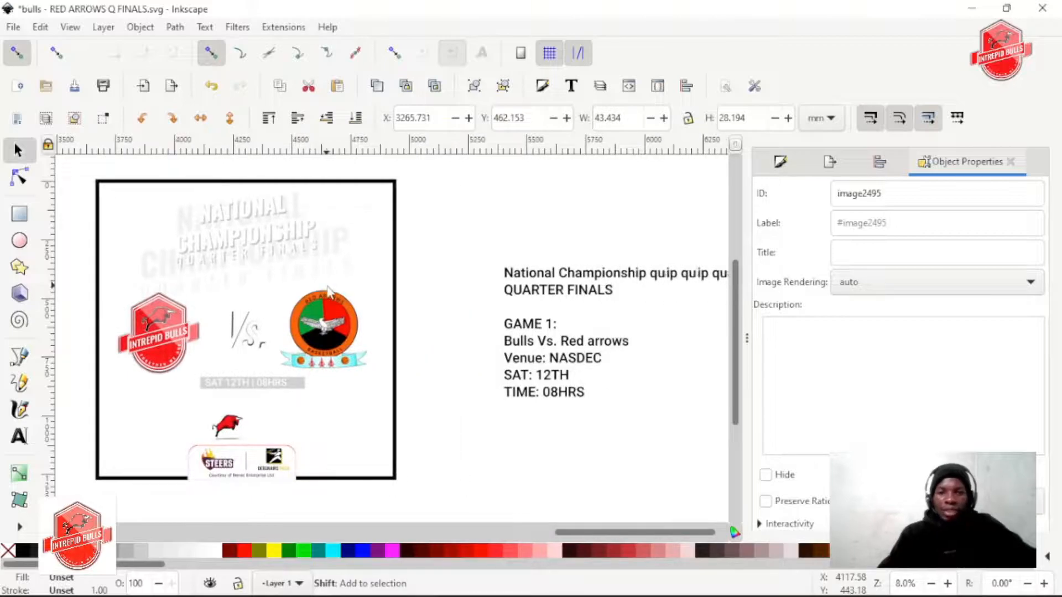
scroll(287, 297, left, 8)
scroll(319, 287, down, 2)
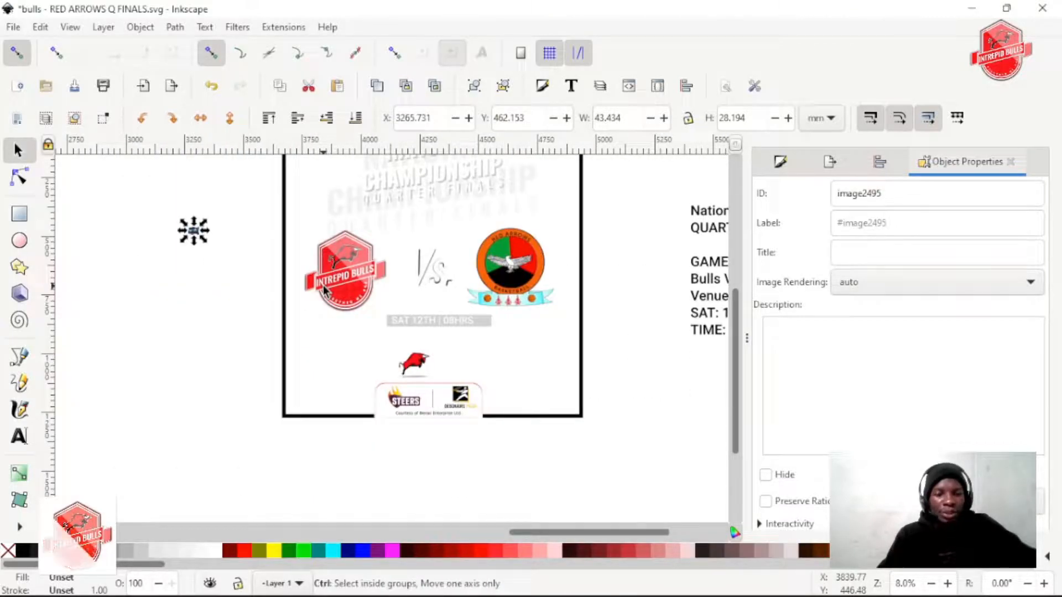
scroll(318, 288, down, 2)
scroll(365, 279, up, 2)
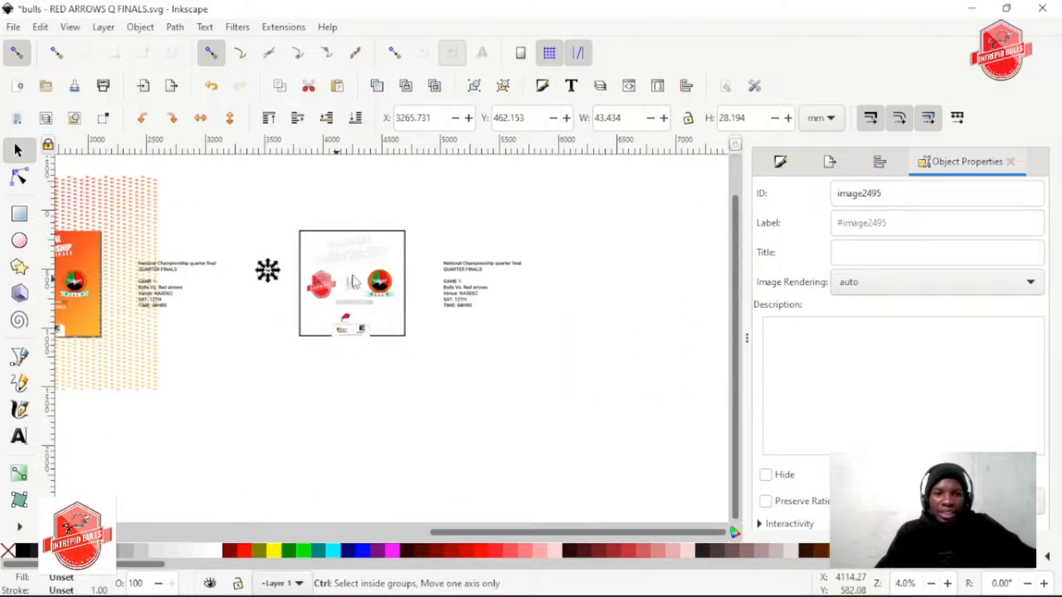
key(Escape)
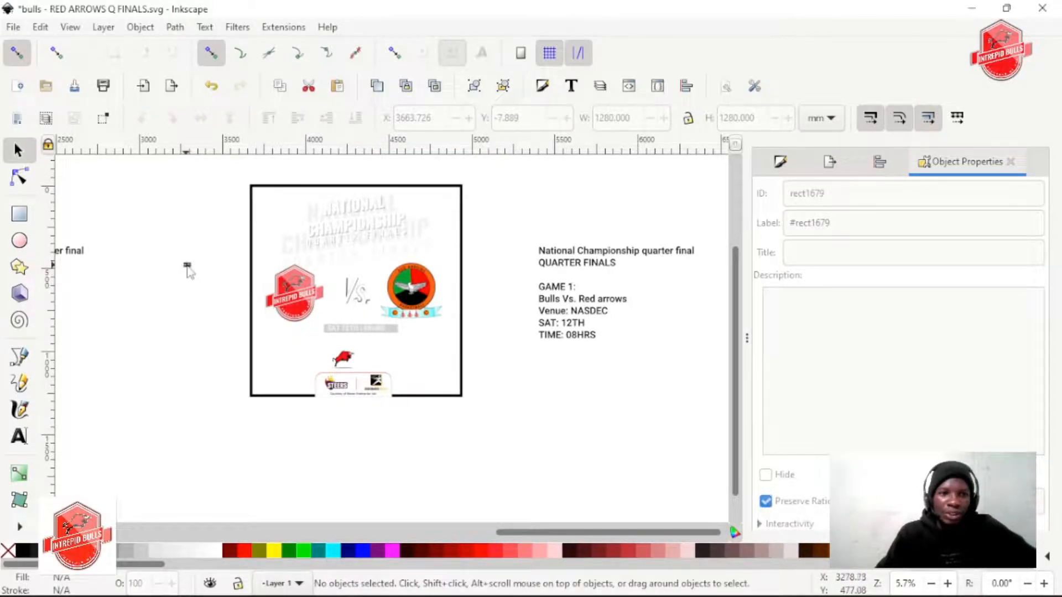
Enlarge the imported arena photo to about 1984 × 1288 mm and place it overlapping the right part of the poster copy
click(187, 266)
click(190, 275)
drag(173, 249, 462, 467)
drag(352, 393, 360, 299)
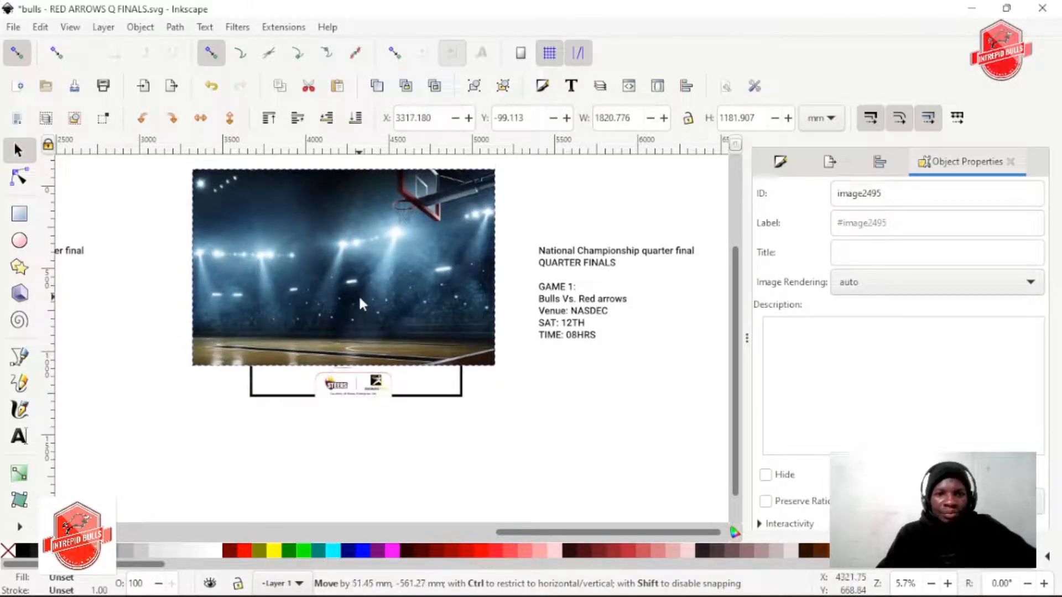
drag(488, 375, 523, 382)
drag(387, 328, 538, 333)
Copy the square black frame and paste its 1280 mm height onto the arena photo with the width-to-height ratio locked
click(256, 189)
click(253, 196)
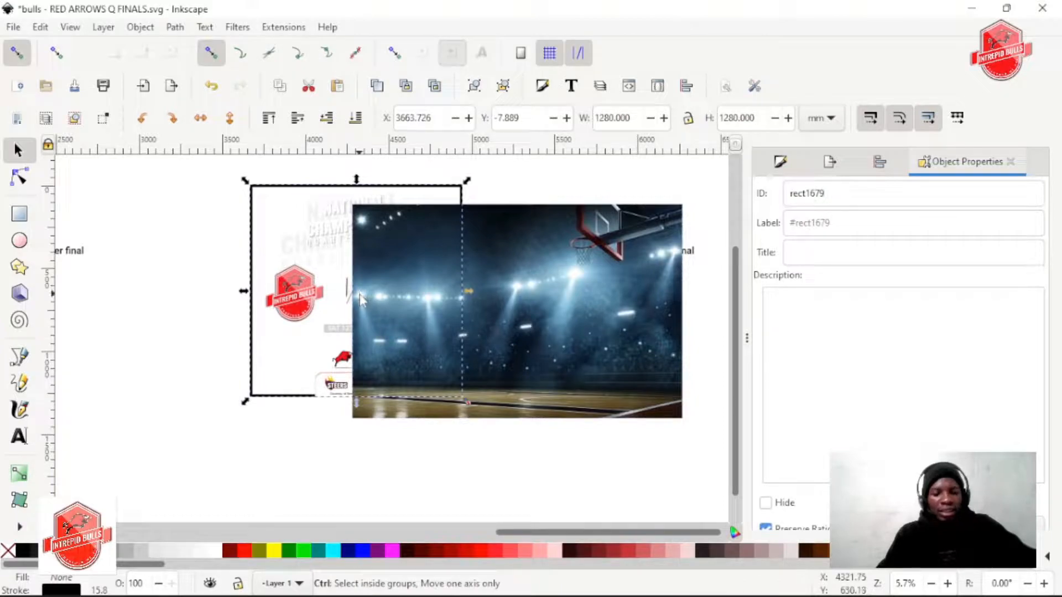
click(400, 257)
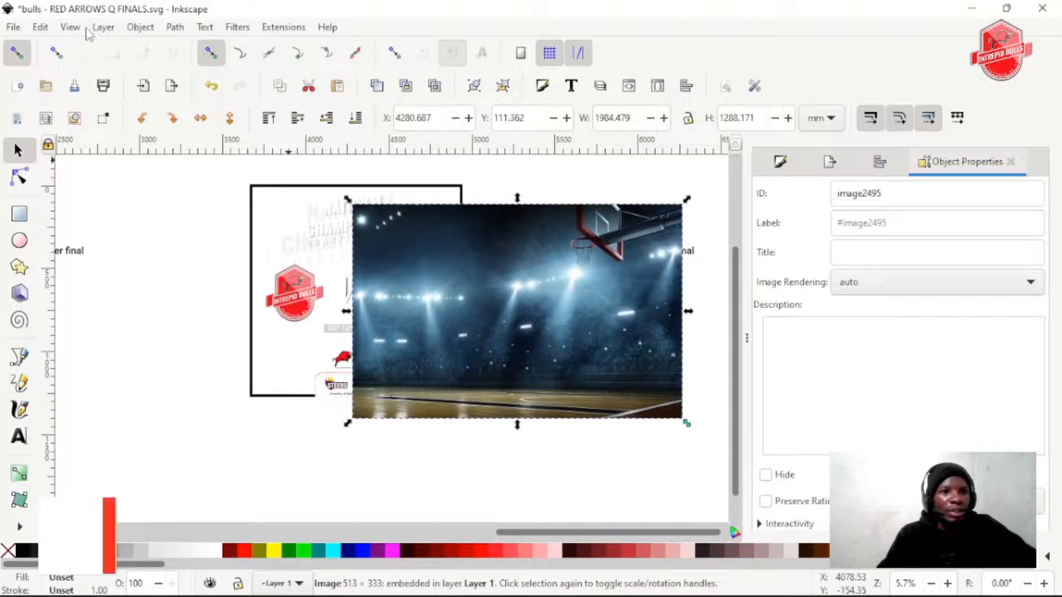
click(40, 27)
mouse_move(176, 202)
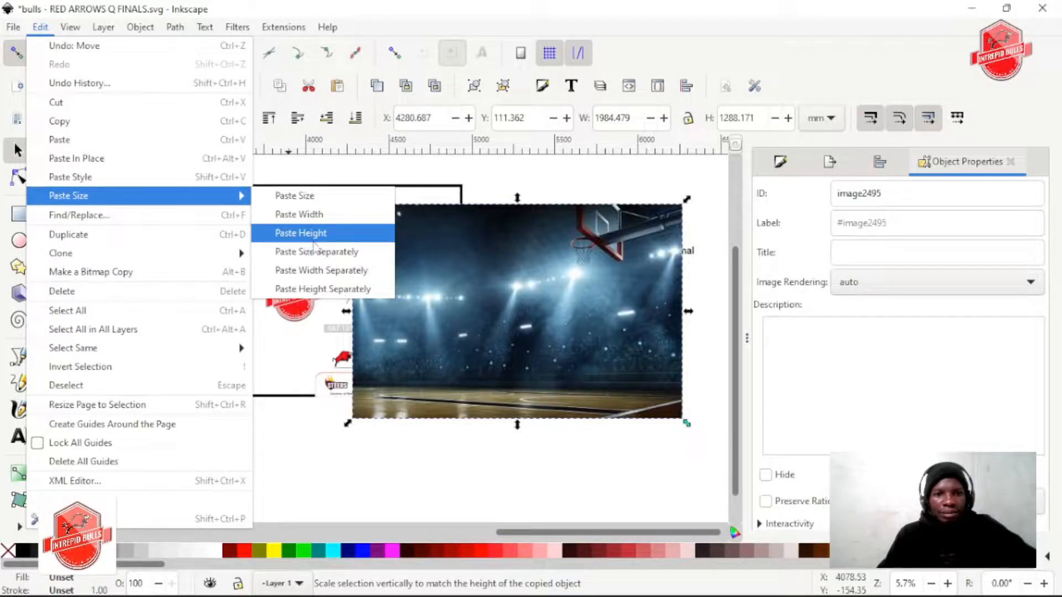
click(536, 184)
click(688, 119)
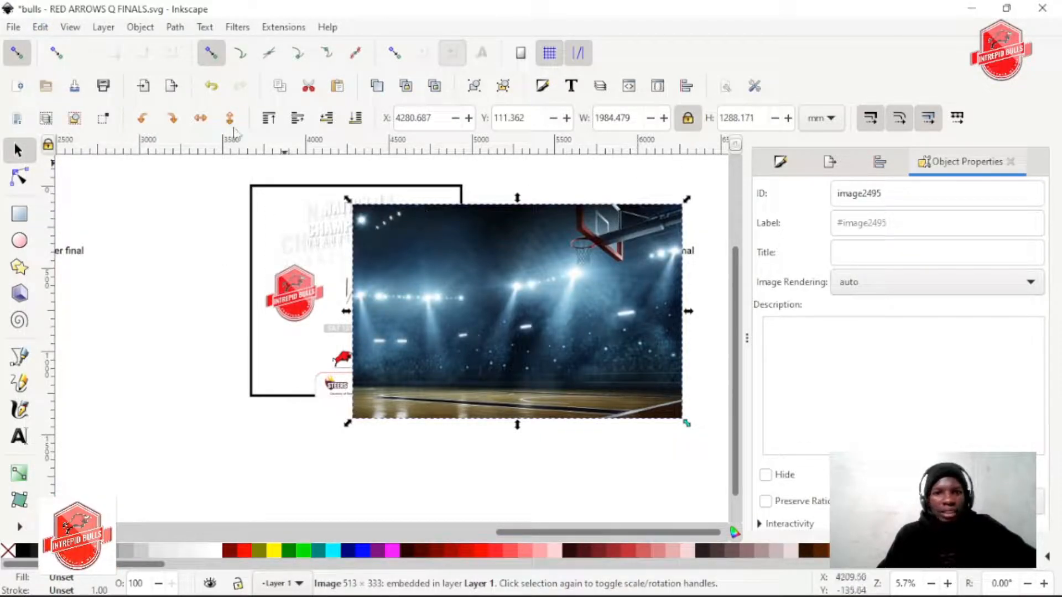
click(40, 25)
mouse_move(100, 196)
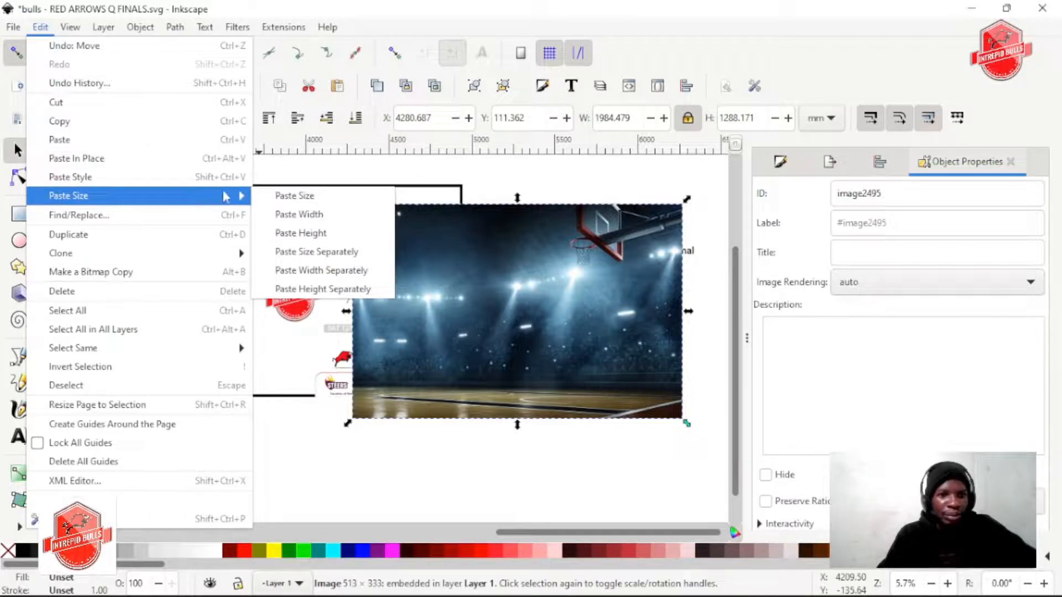
click(307, 233)
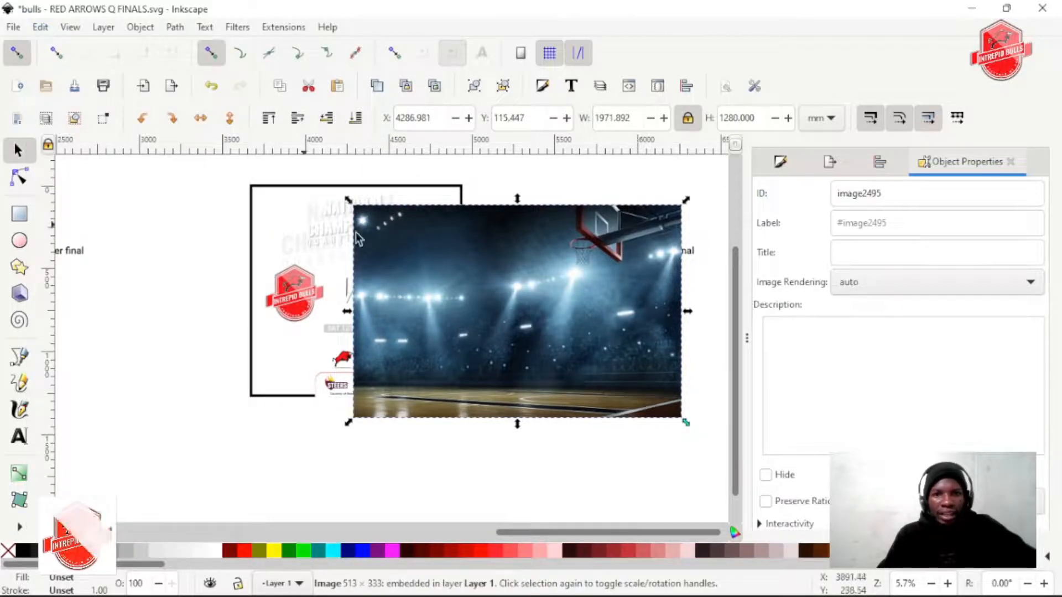
Move the arena photo over the poster copy, enlarge it to about 2281 × 1480 mm and lower it behind all the artwork
drag(496, 287, 332, 263)
drag(532, 404, 559, 427)
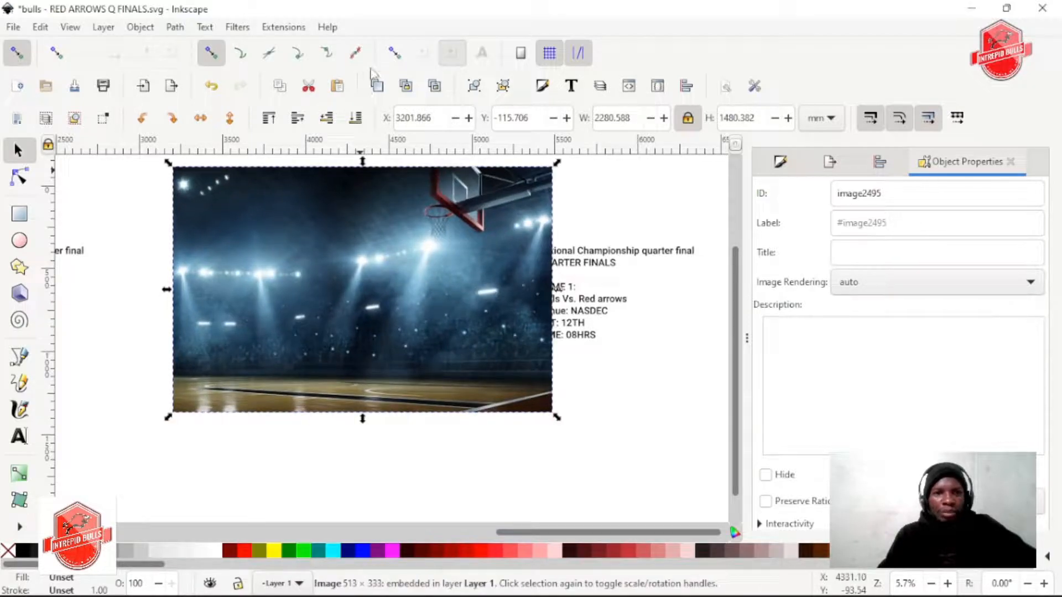
click(355, 118)
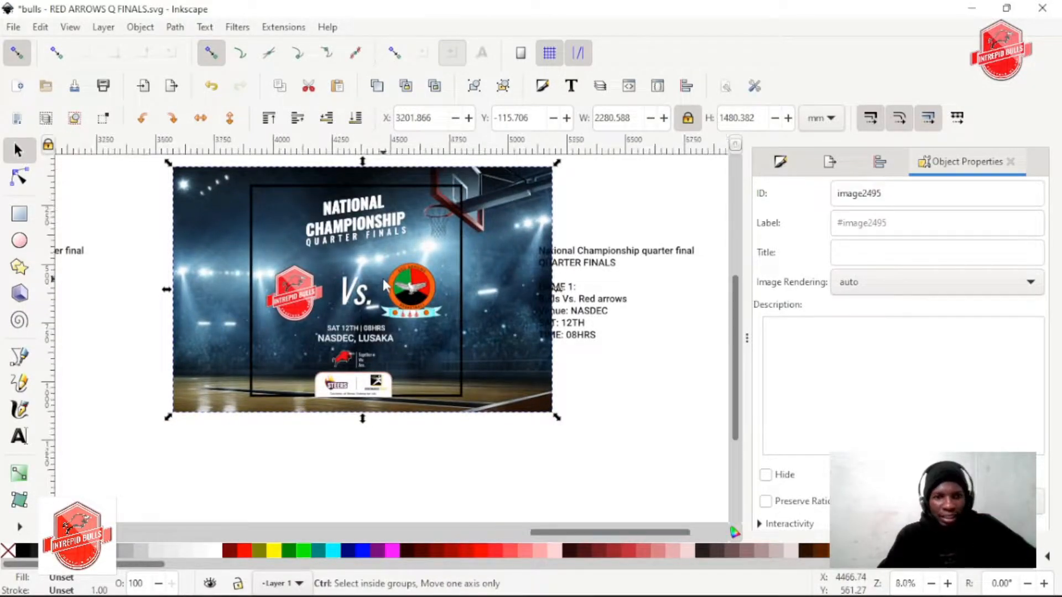
Set the square frame's outline to 5 mm wide and colour it white
scroll(382, 277, up, 3)
scroll(387, 282, down, 2)
click(457, 320)
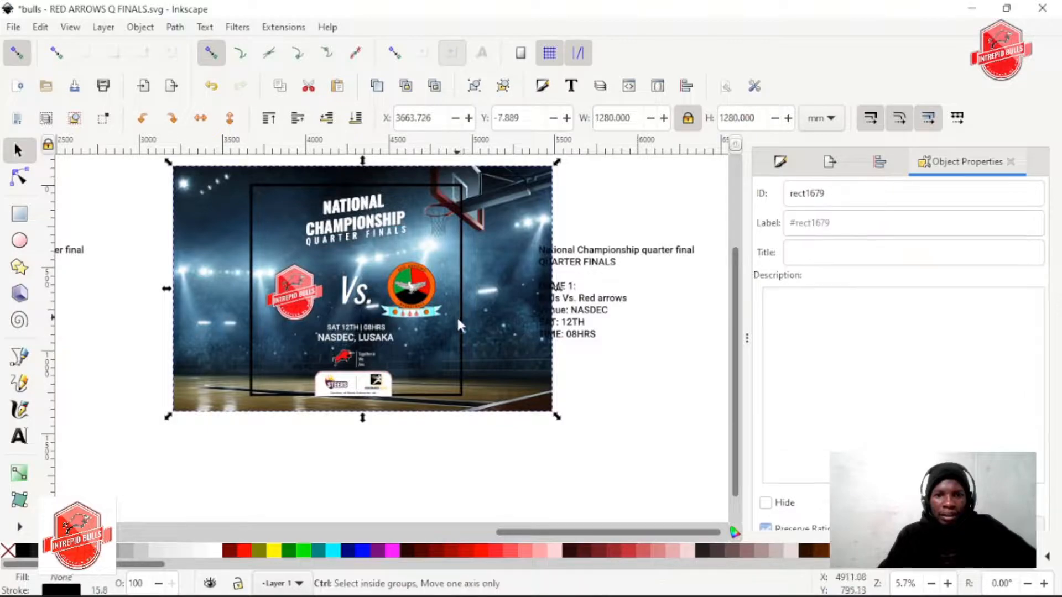
scroll(456, 315, up, 1)
click(829, 161)
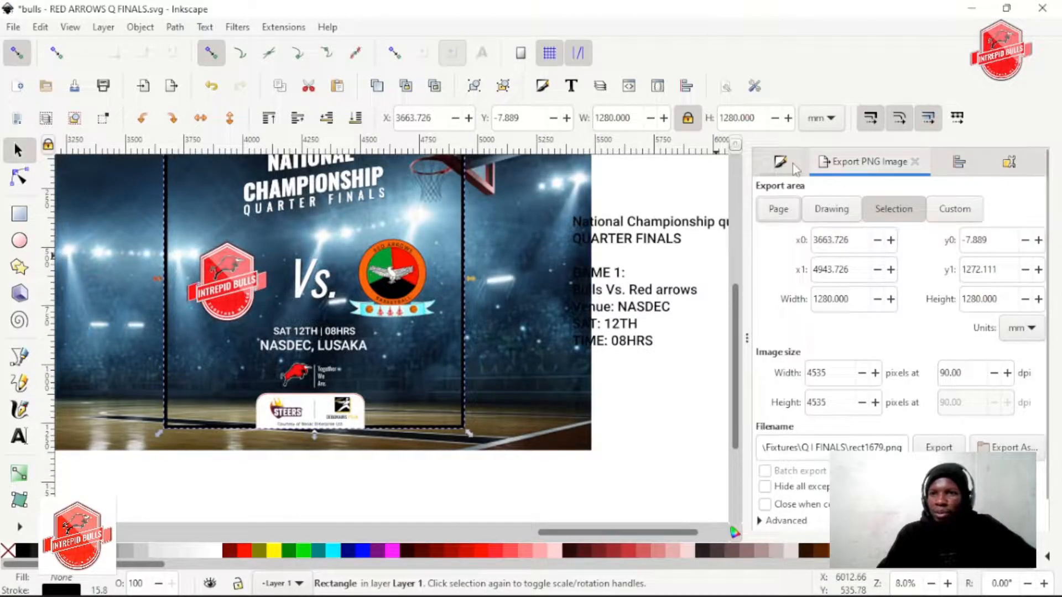
click(791, 163)
click(941, 192)
click(846, 227)
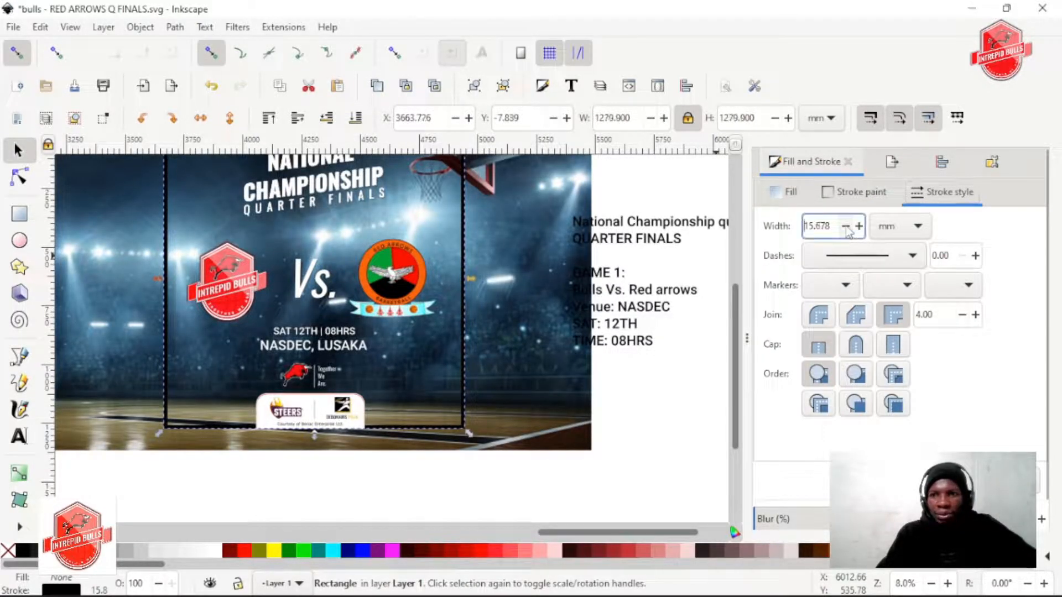
click(846, 227)
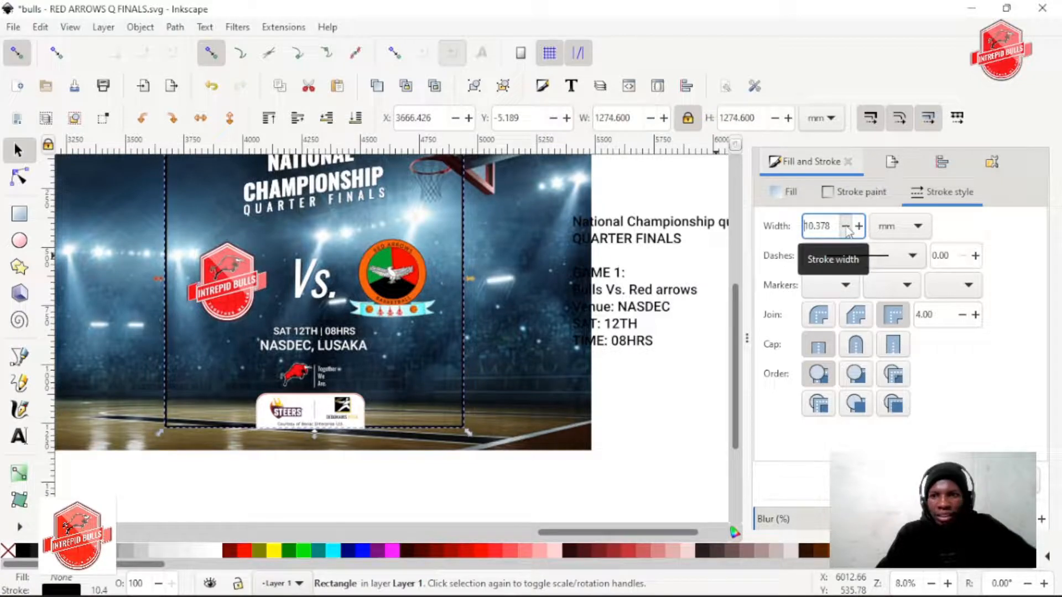
click(846, 228)
drag(831, 227, 703, 203)
text(5)
key(Return)
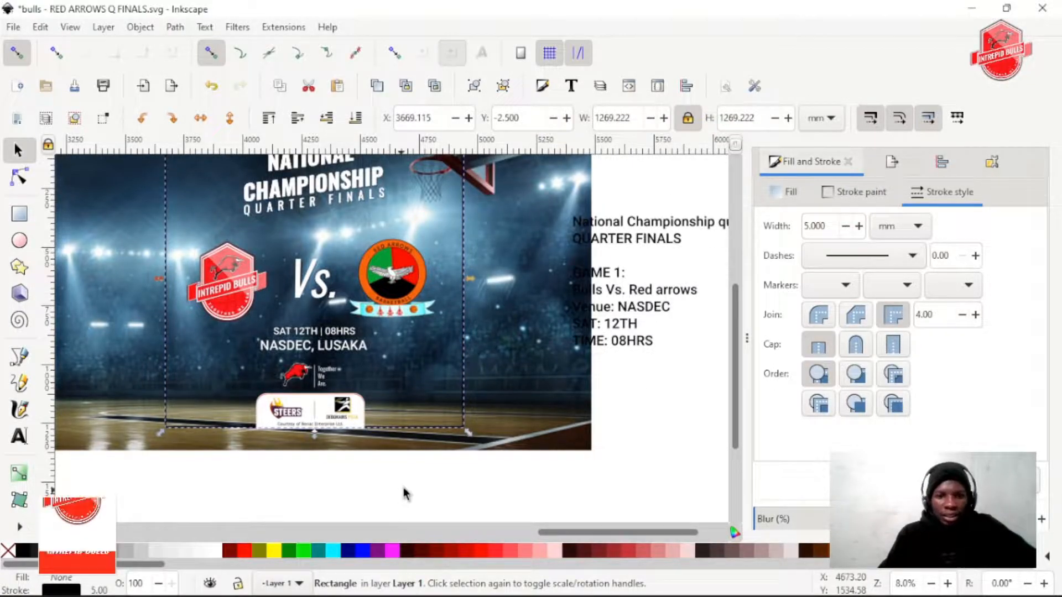
shift+click(215, 551)
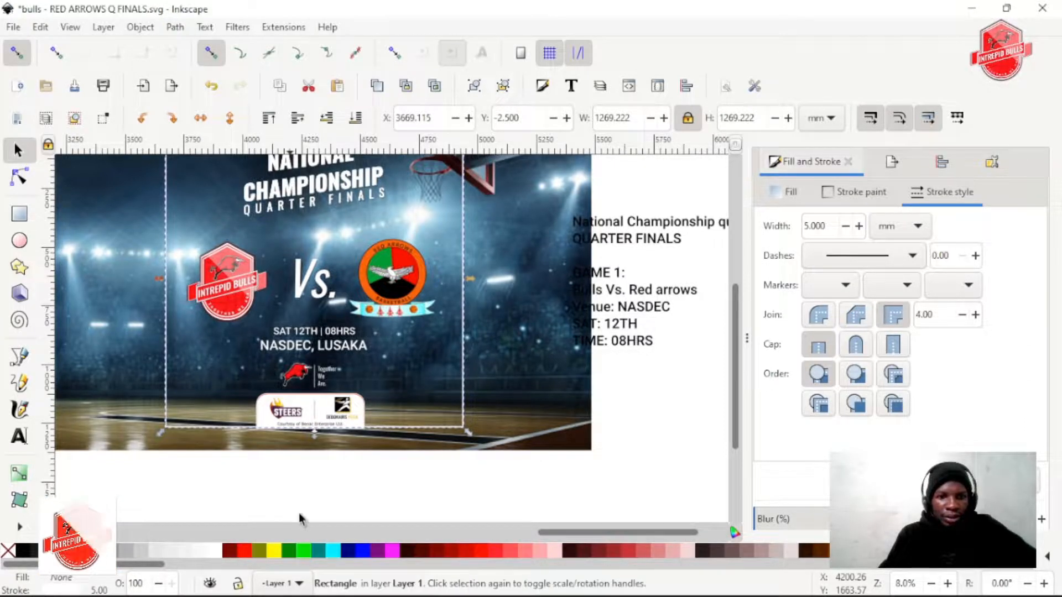
Deselect the square frame and examine the poster copy's text, logos and frame against the arena photo at several magnifications
click(339, 490)
scroll(239, 474, up, 3)
scroll(240, 470, down, 1)
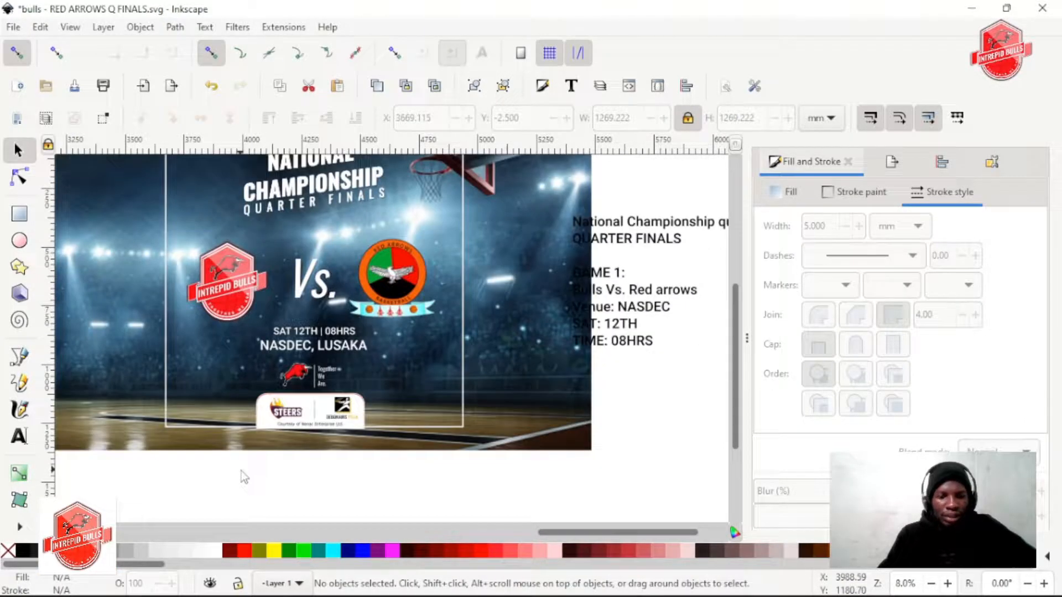
scroll(251, 446, up, 1)
scroll(249, 447, up, 1)
scroll(249, 451, down, 1)
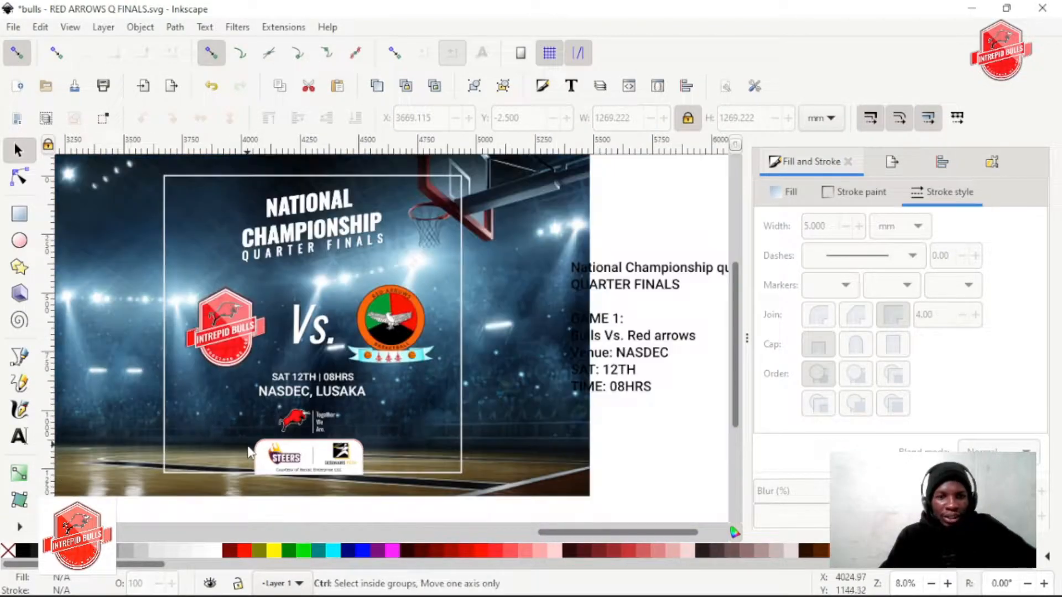
scroll(250, 448, up, 1)
scroll(439, 386, up, 2)
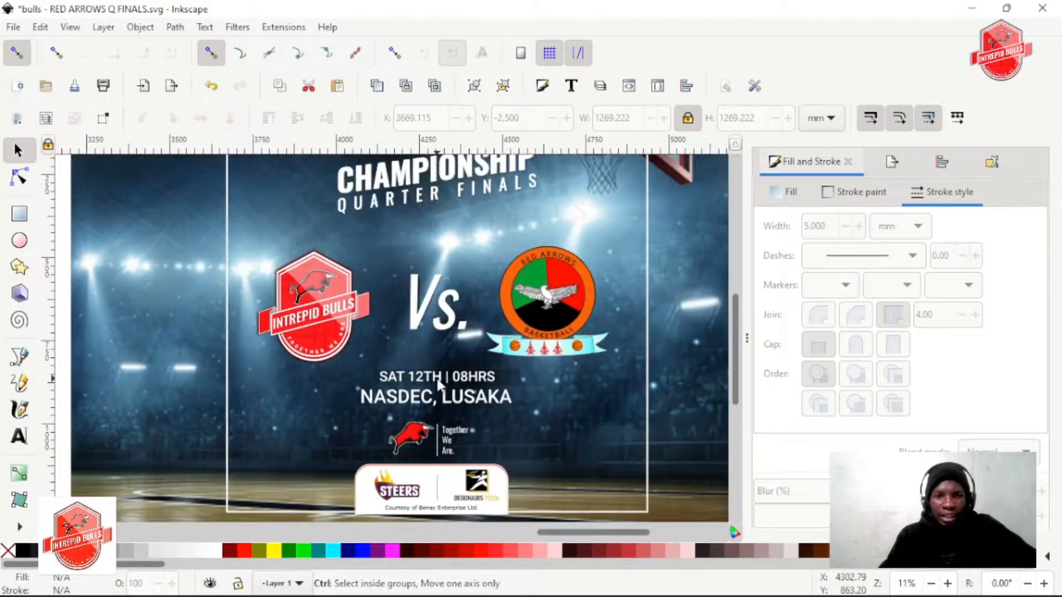
scroll(439, 385, down, 3)
scroll(476, 356, up, 2)
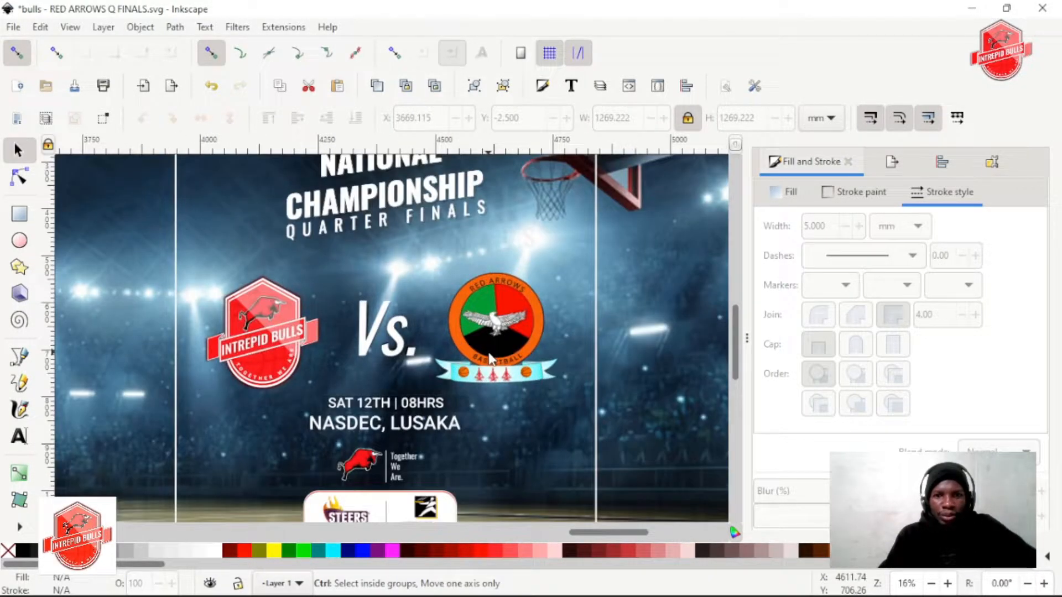
scroll(477, 357, down, 1)
Apply a slight blur to the arena photo behind the poster artwork and check how the title and logos read against it
click(598, 328)
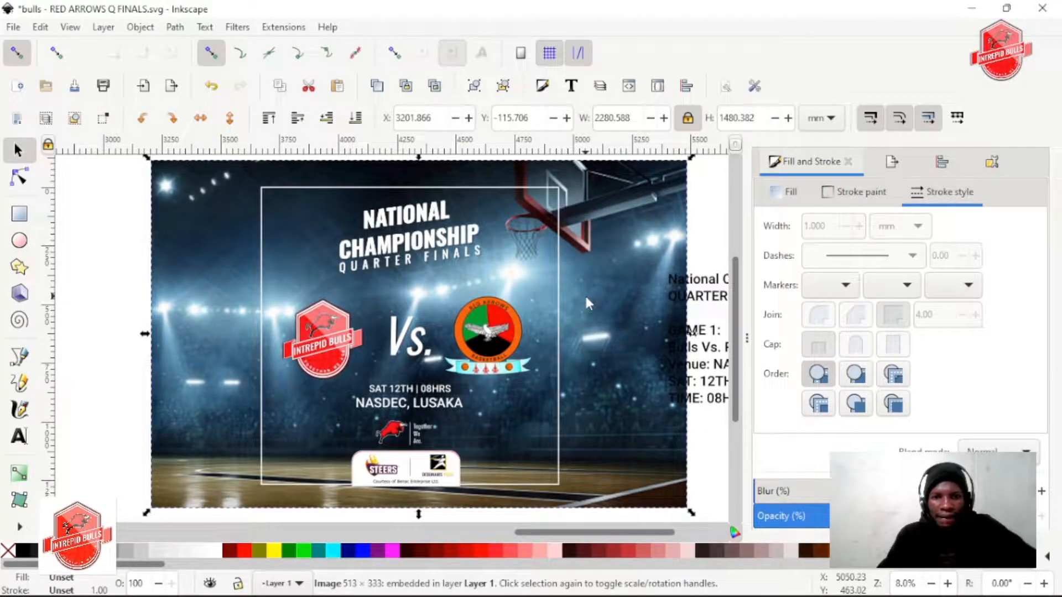
scroll(450, 273, up, 1)
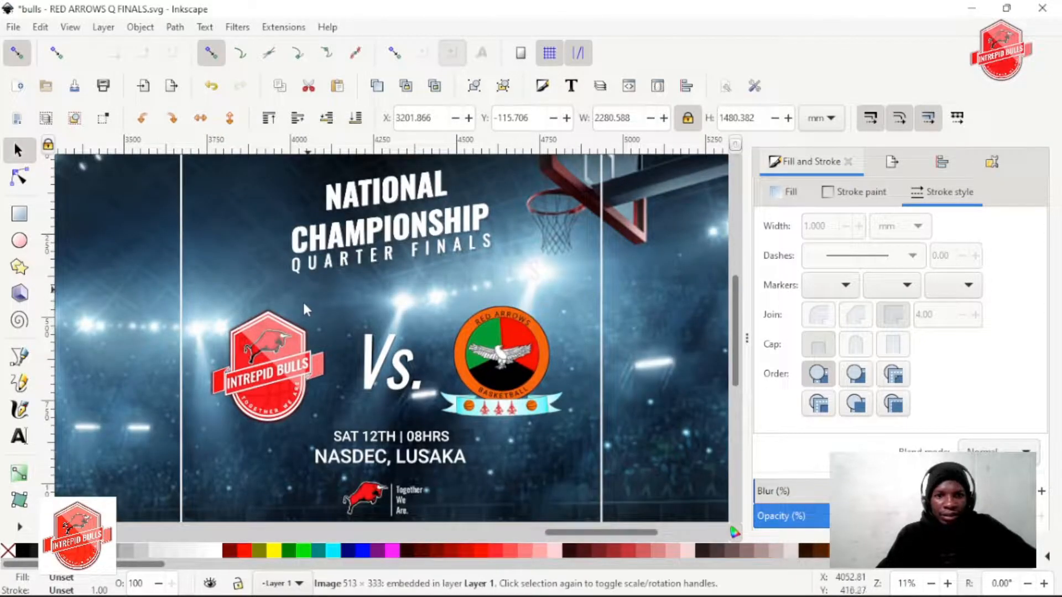
scroll(301, 313, up, 1)
scroll(323, 319, down, 3)
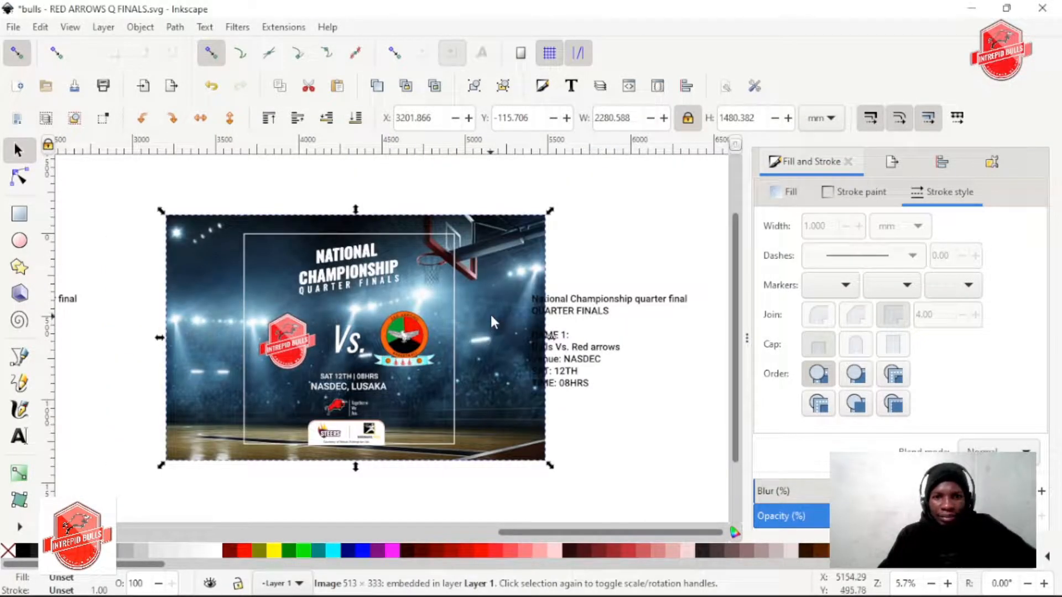
drag(766, 491, 774, 494)
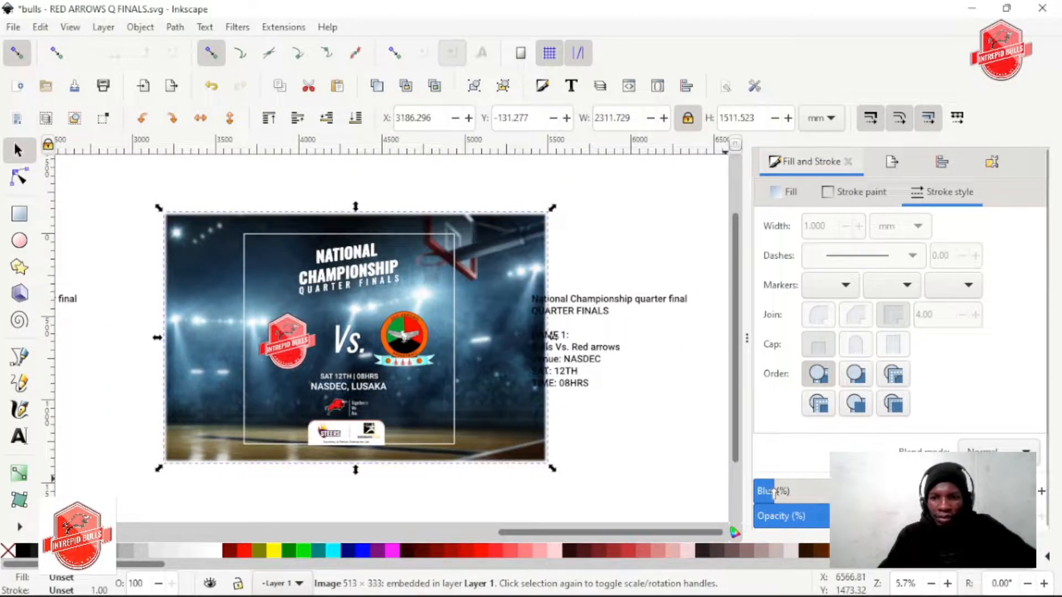
scroll(354, 345, up, 3)
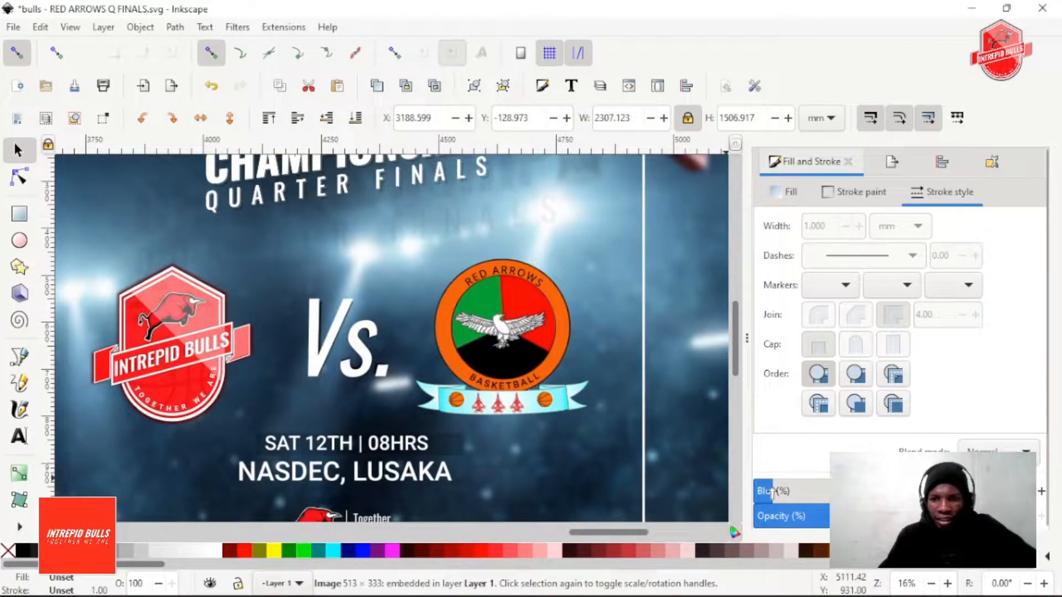
scroll(444, 331, down, 2)
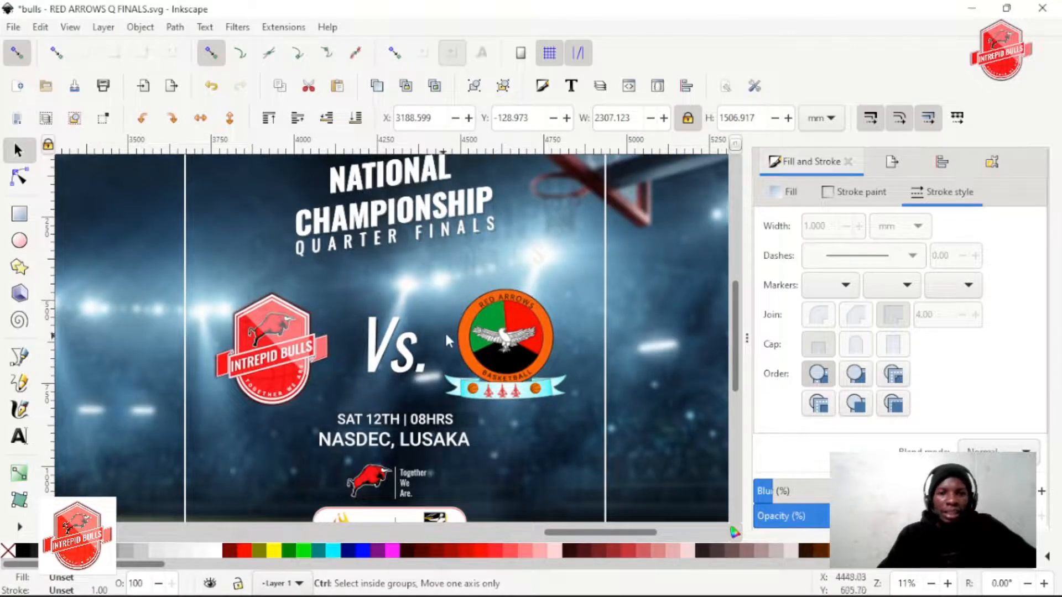
scroll(447, 328, up, 2)
scroll(469, 320, up, 3)
Try ungrouping the faint enlarged title copy behind the main heading, and undo the ungrouping
click(563, 234)
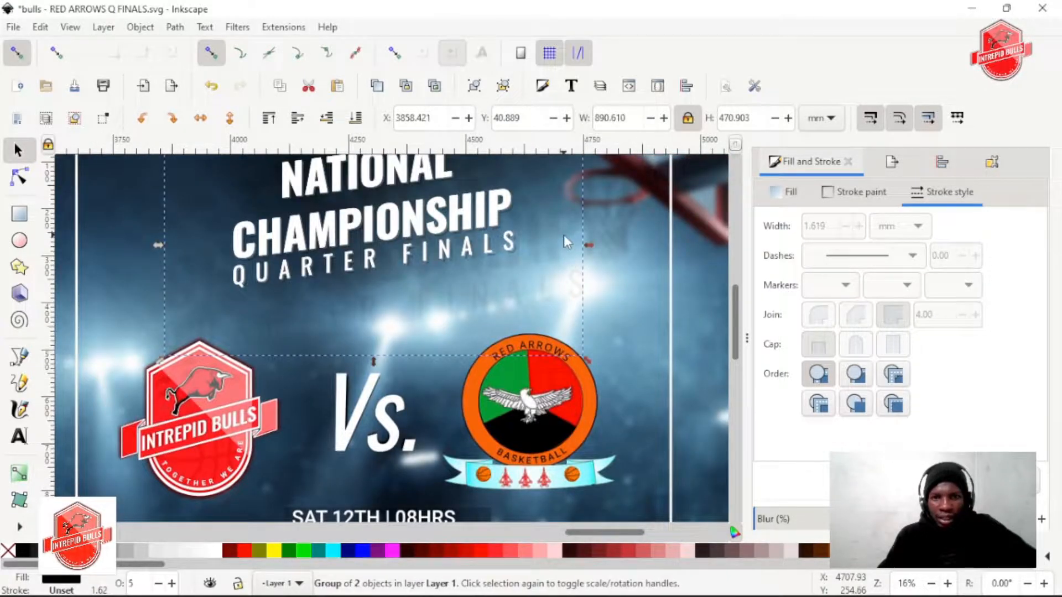
scroll(532, 242, up, 3)
click(508, 92)
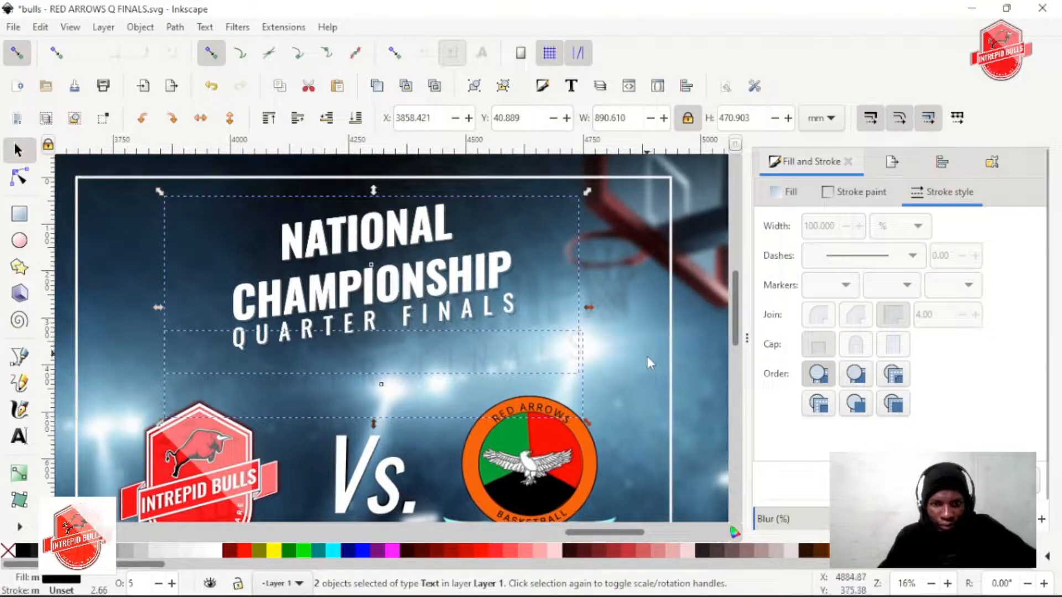
key(ctrl+z)
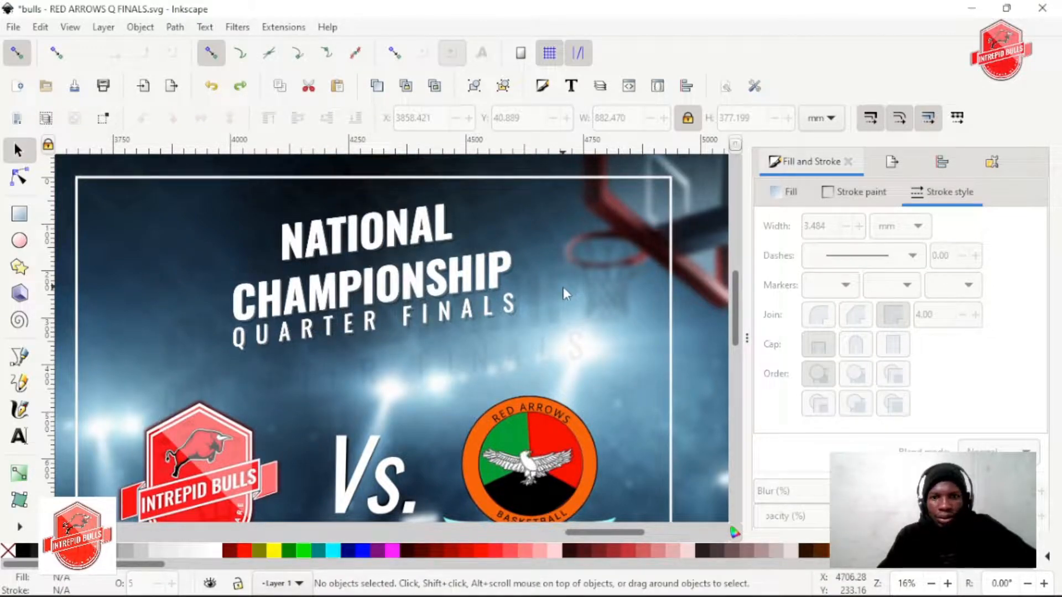
Raise the opacity of the black enlarged title group behind the heading to 24%
click(551, 309)
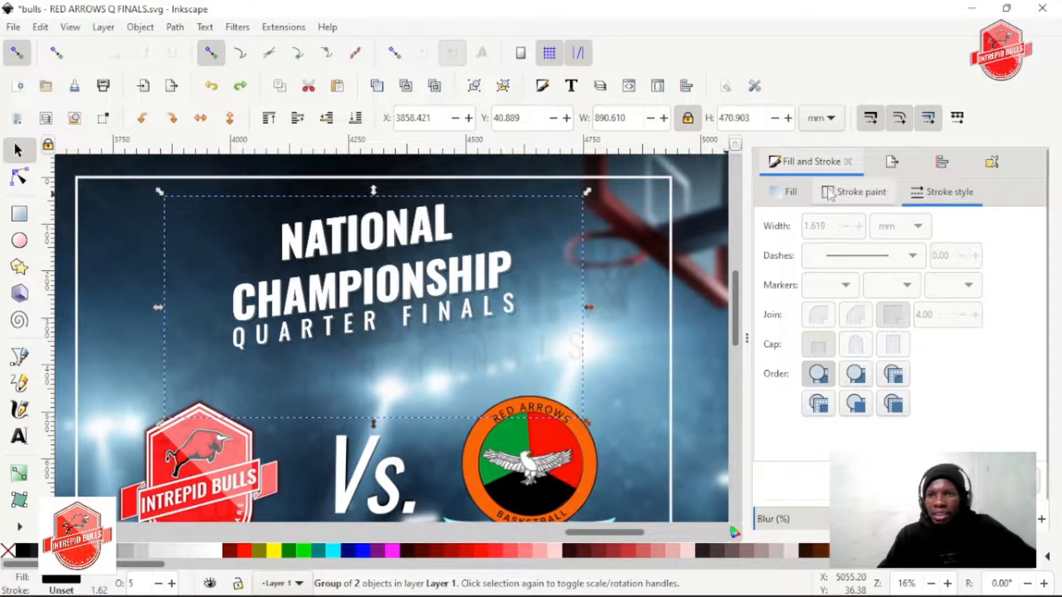
click(785, 192)
scroll(803, 488, down, 1)
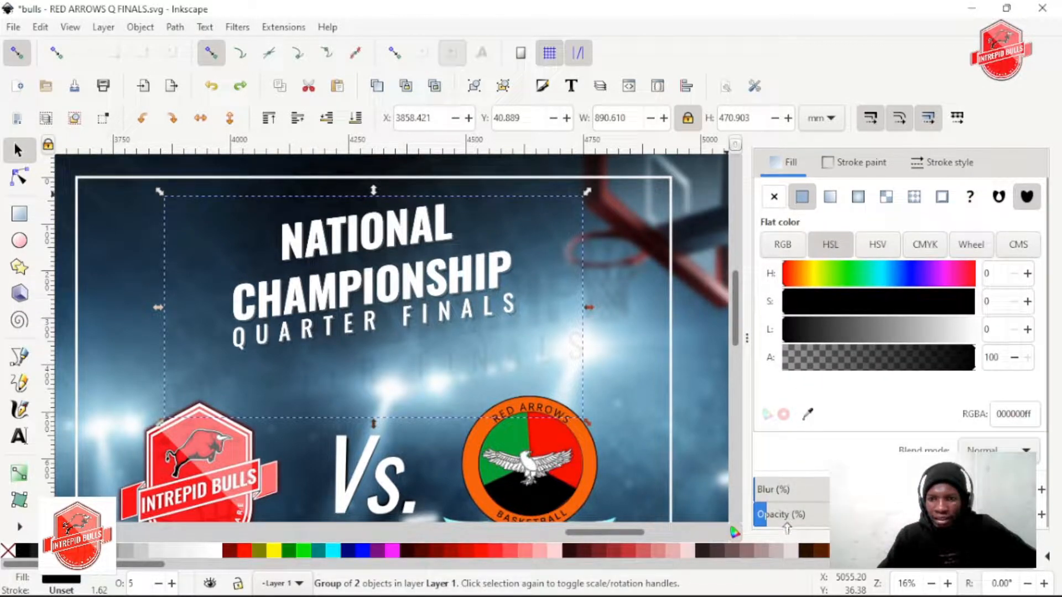
drag(786, 517, 811, 516)
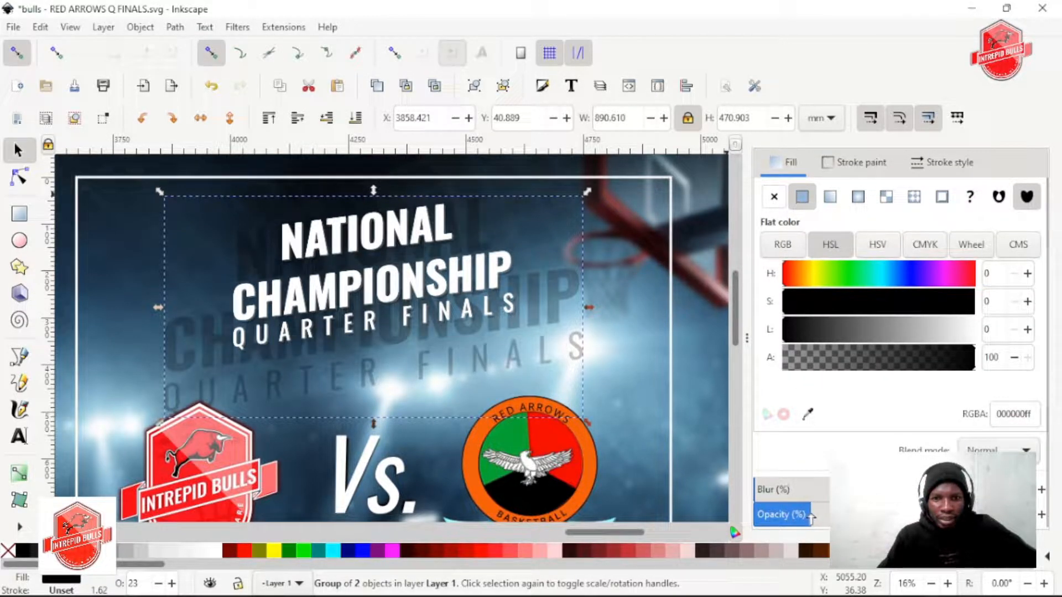
scroll(443, 330, down, 2)
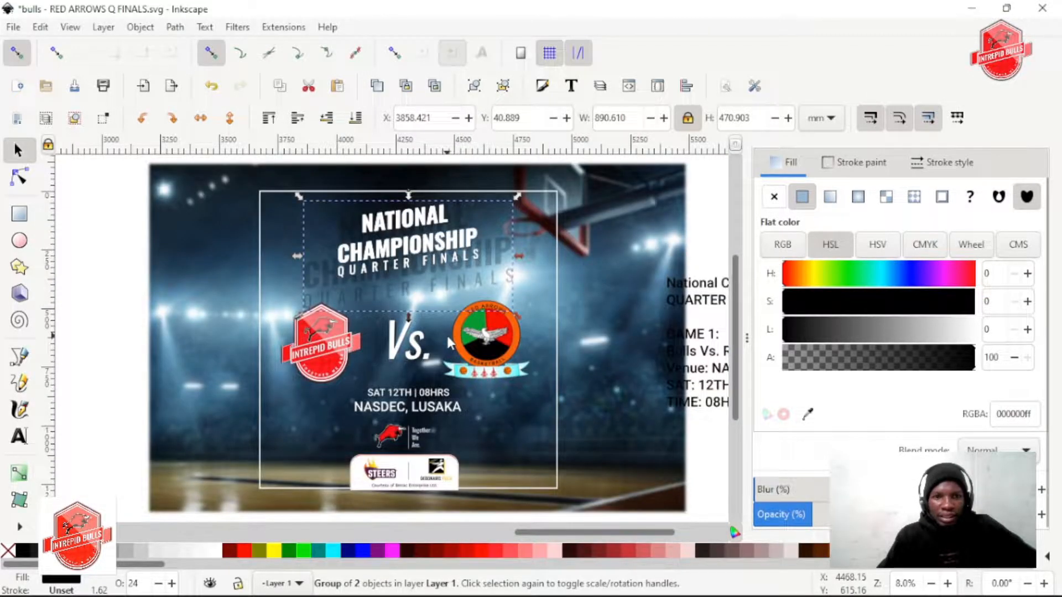
Examine the enlarged background title and the heading's shadow, both close up and within the whole poster
scroll(434, 289, up, 4)
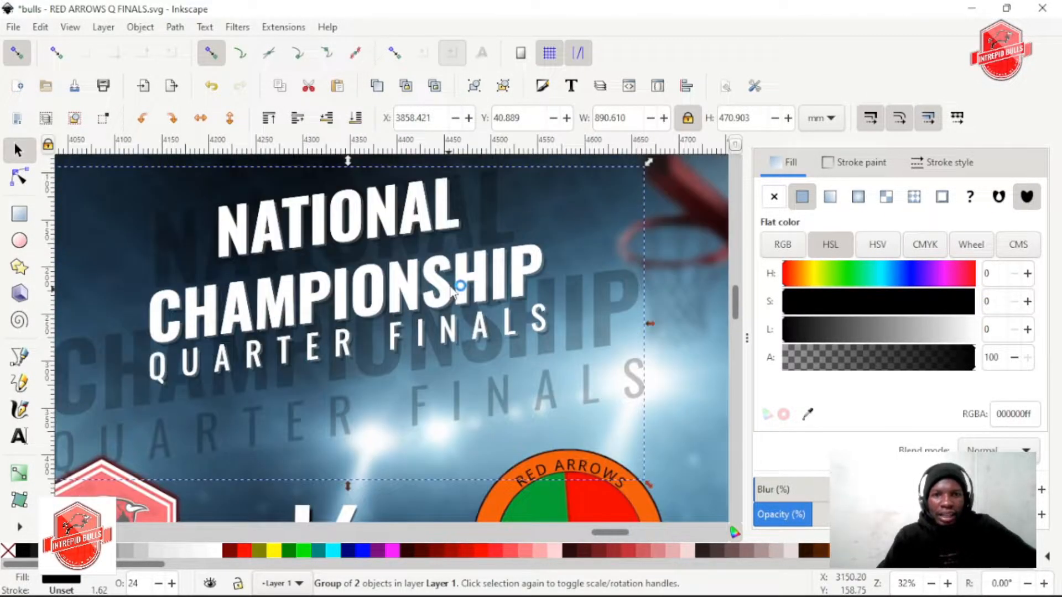
scroll(379, 291, down, 2)
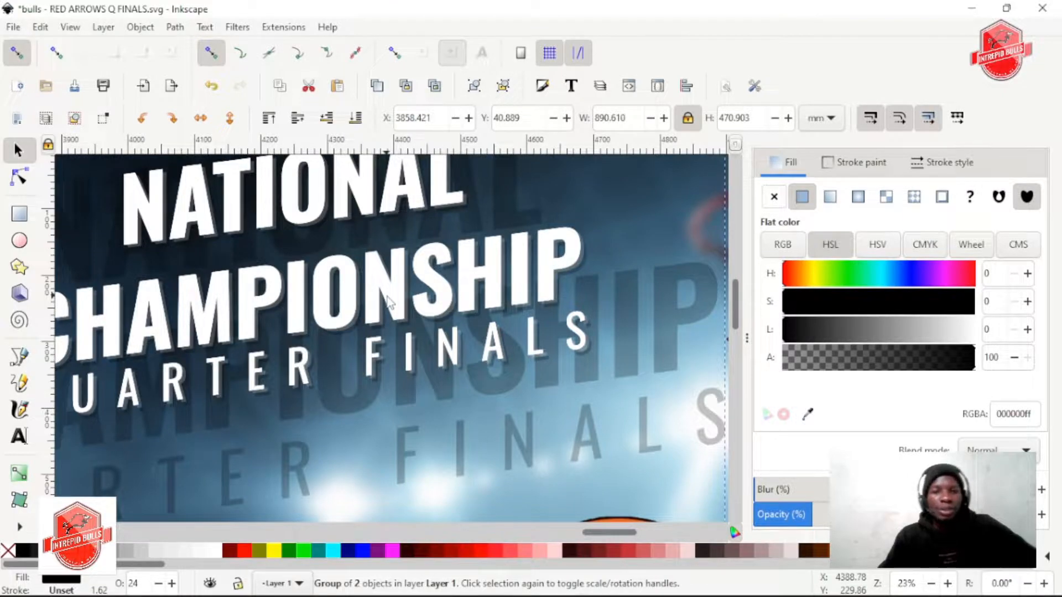
scroll(395, 305, down, 2)
scroll(395, 305, down, 2)
scroll(395, 305, down, 1)
scroll(395, 303, up, 3)
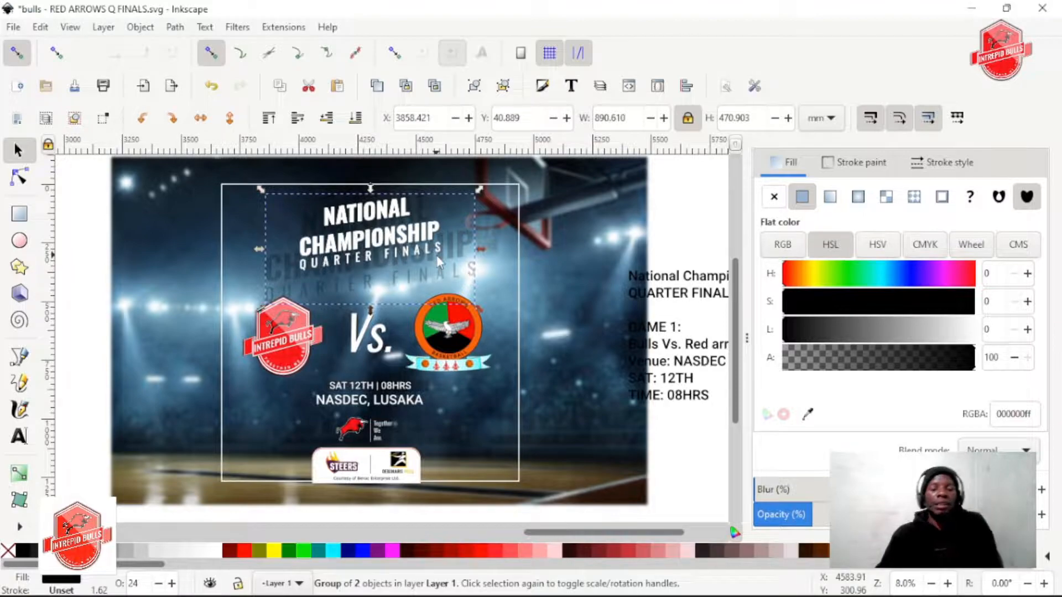
scroll(405, 238, up, 3)
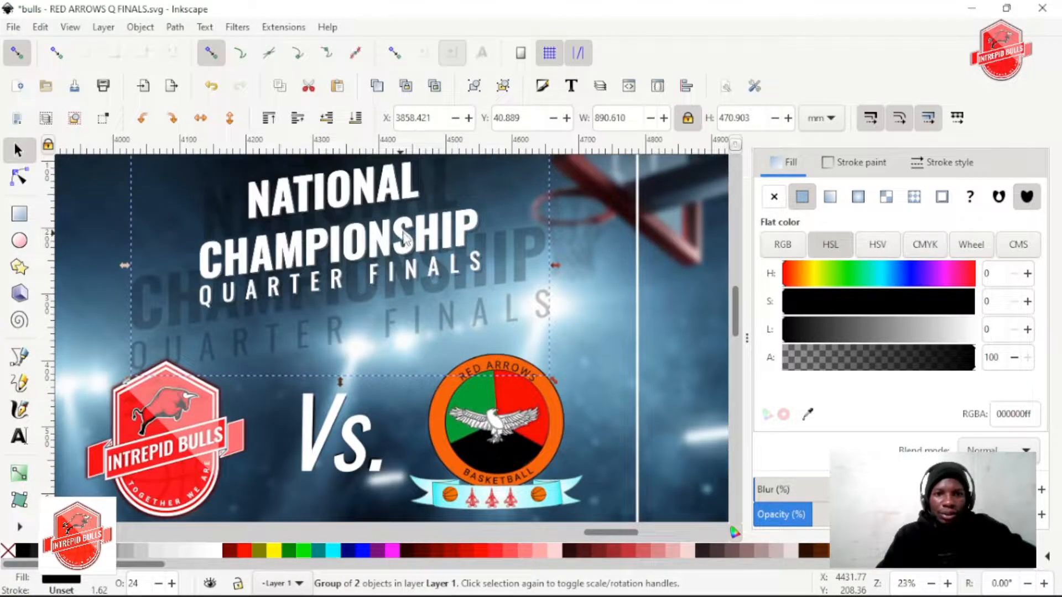
scroll(406, 237, up, 1)
scroll(360, 252, up, 2)
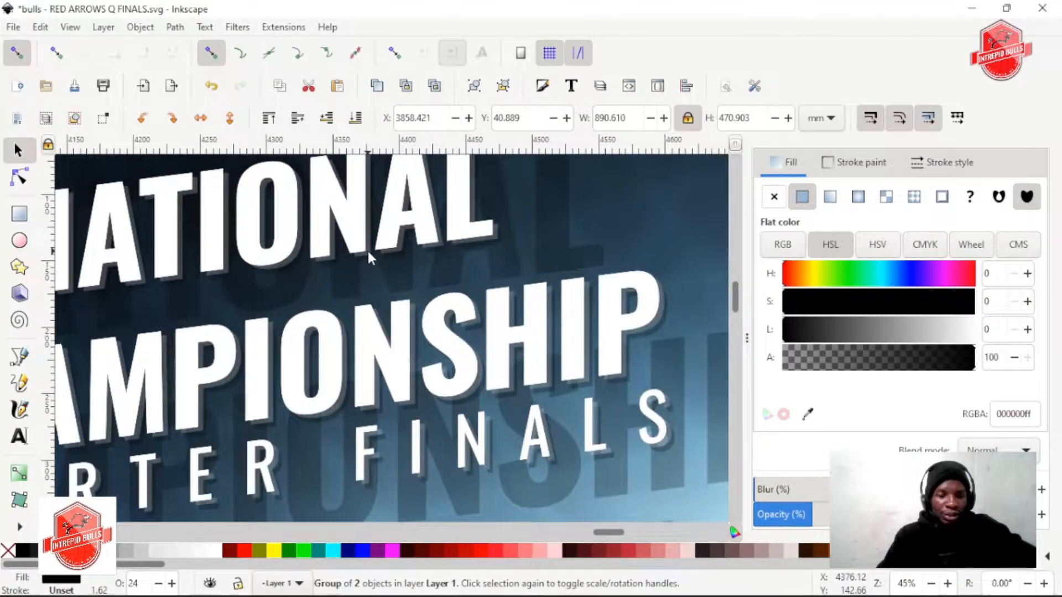
Ungroup the front white title and select the duplicate white title group stacked directly behind it
scroll(369, 256, up, 1)
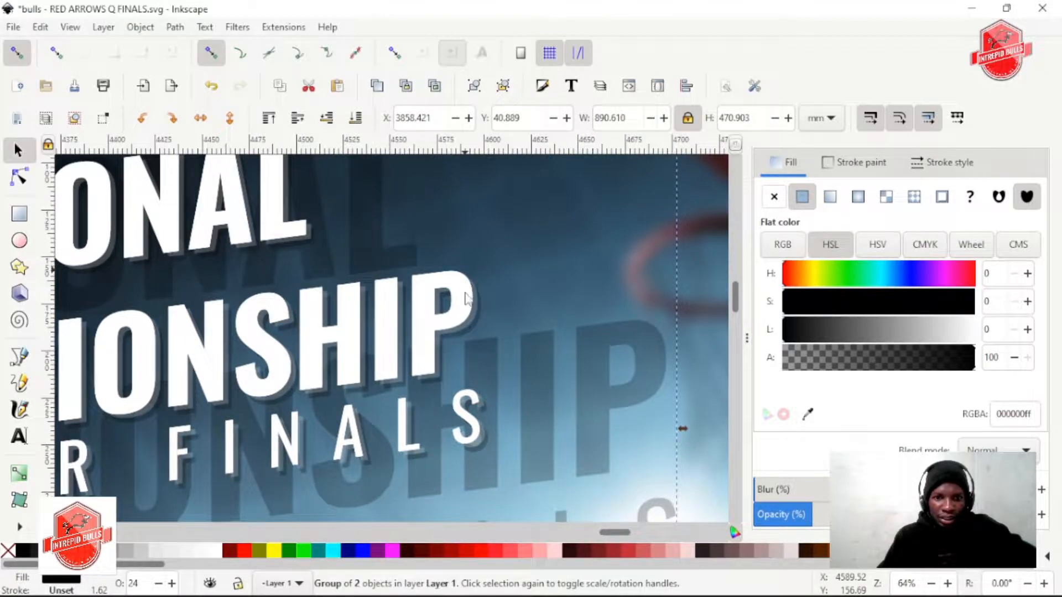
scroll(464, 299, up, 1)
click(391, 320)
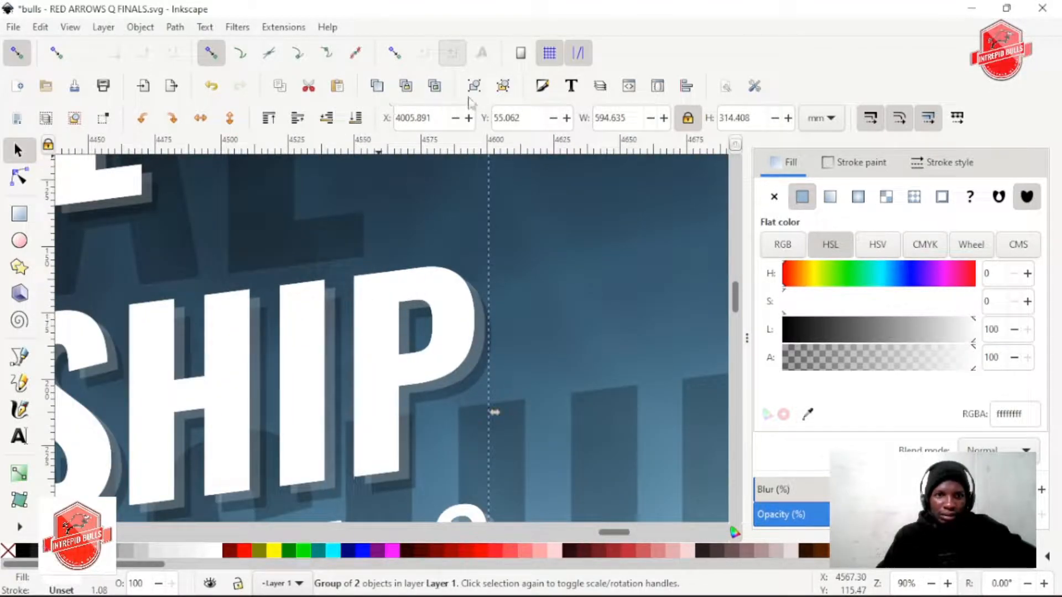
click(502, 94)
click(489, 348)
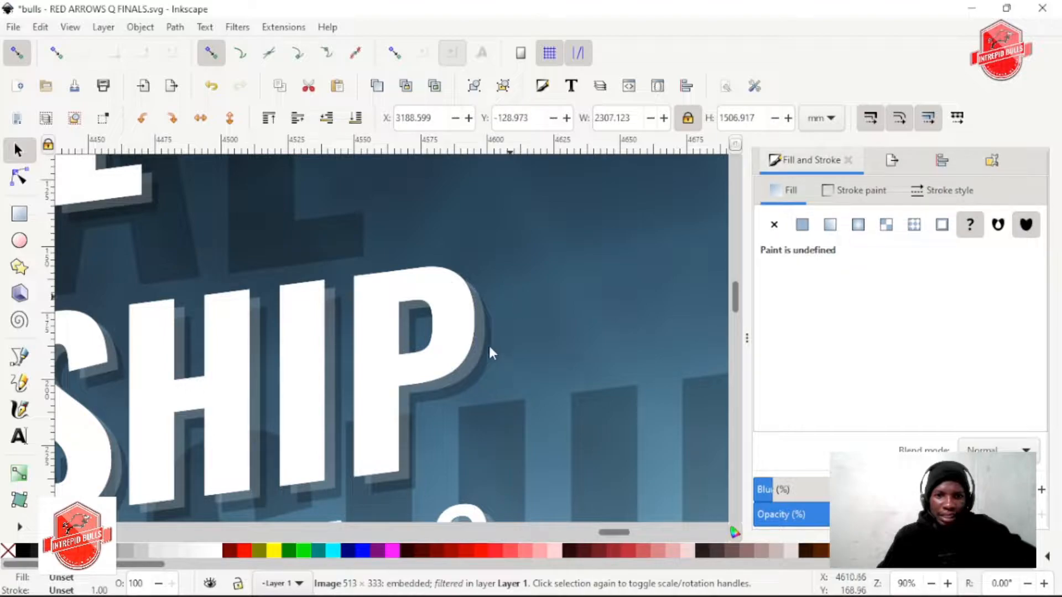
click(465, 351)
click(486, 340)
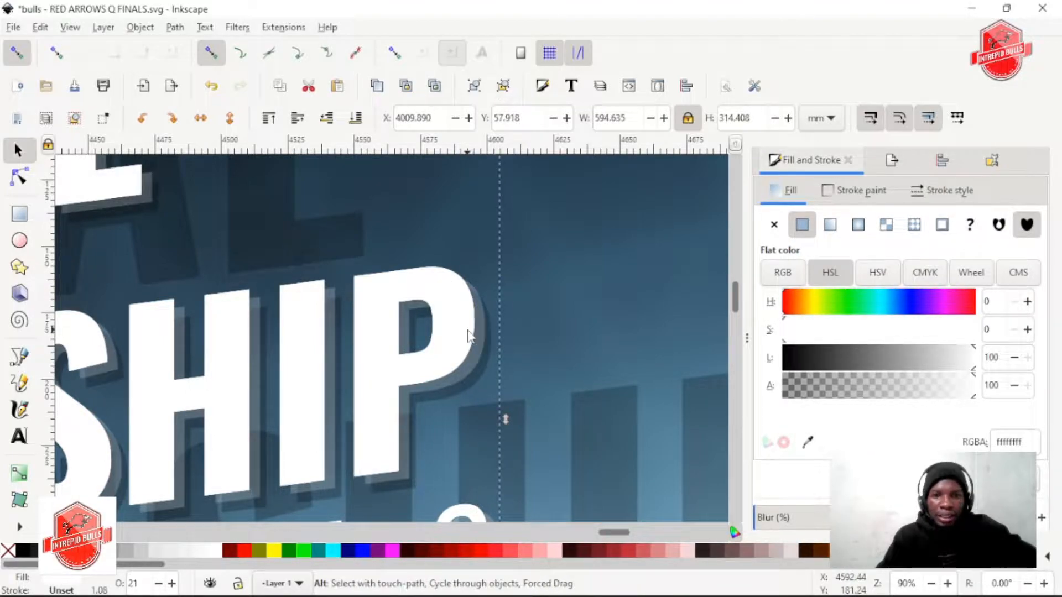
alt+click(468, 332)
alt+click(469, 336)
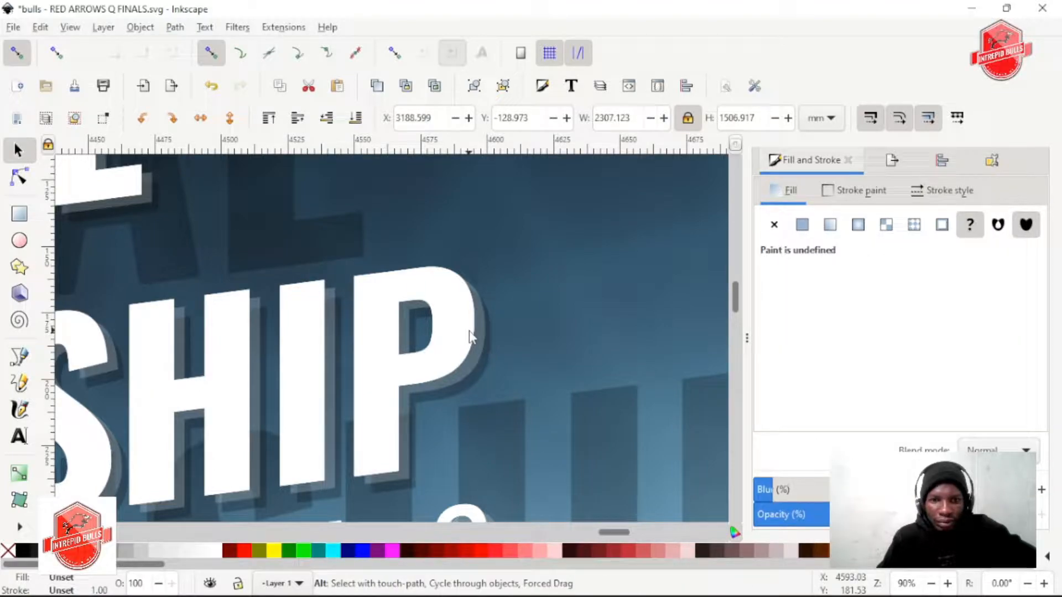
click(482, 347)
click(459, 340)
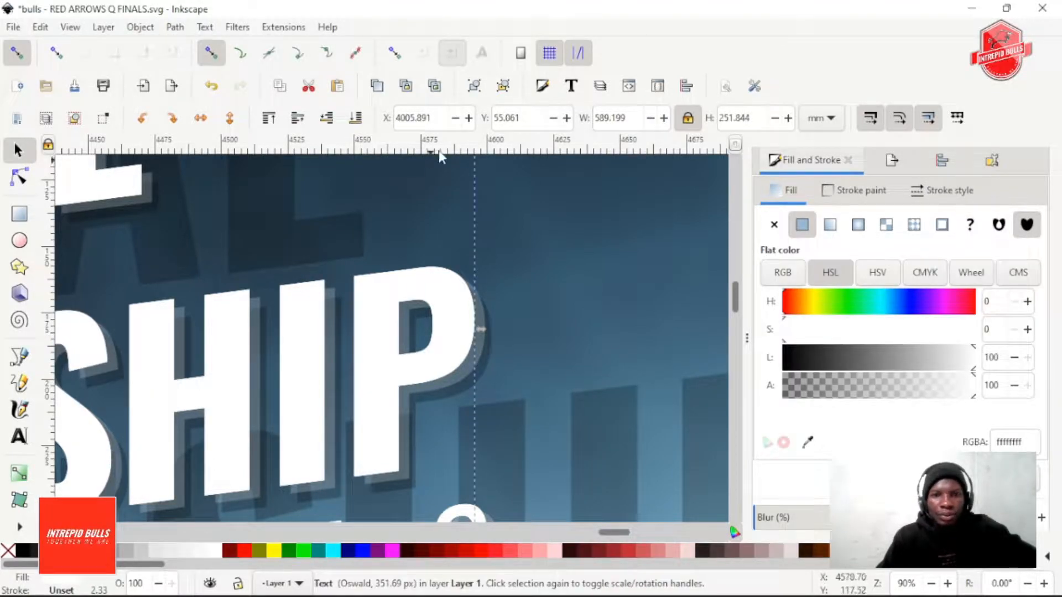
alt+click(460, 297)
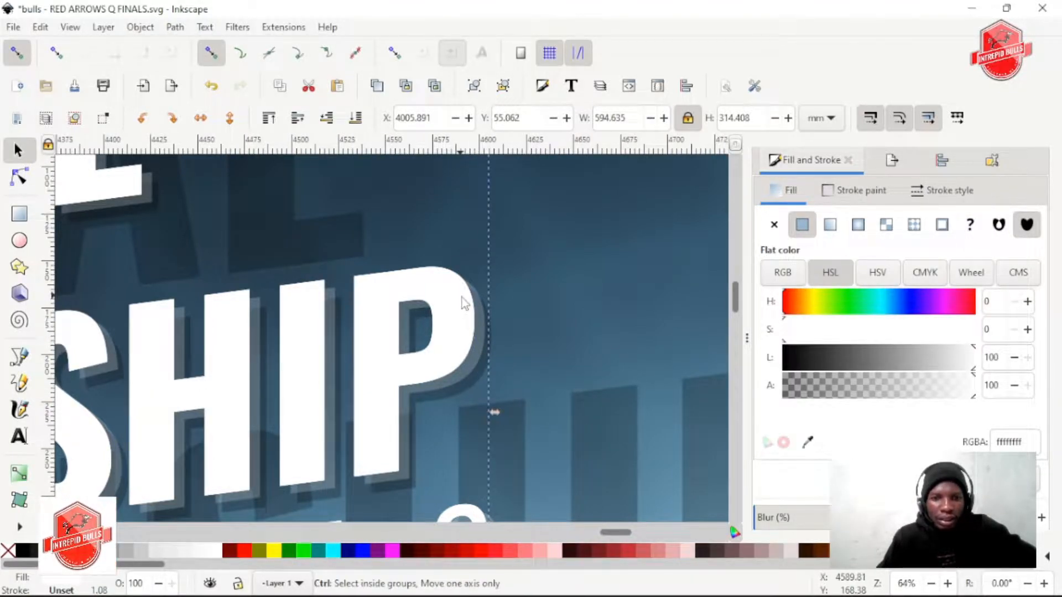
Fill the duplicate title group behind the white heading with dark red #AA0000 and ungroup it
ctrl+scroll(461, 302, down, 2)
ctrl+scroll(464, 306, down, 2)
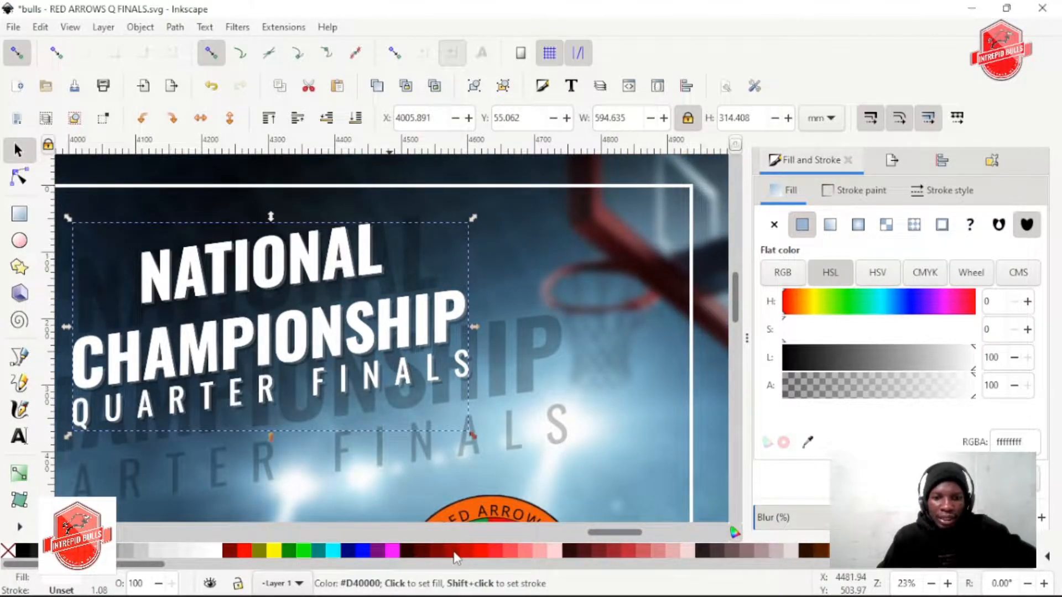
click(474, 550)
scroll(475, 433, down, 2)
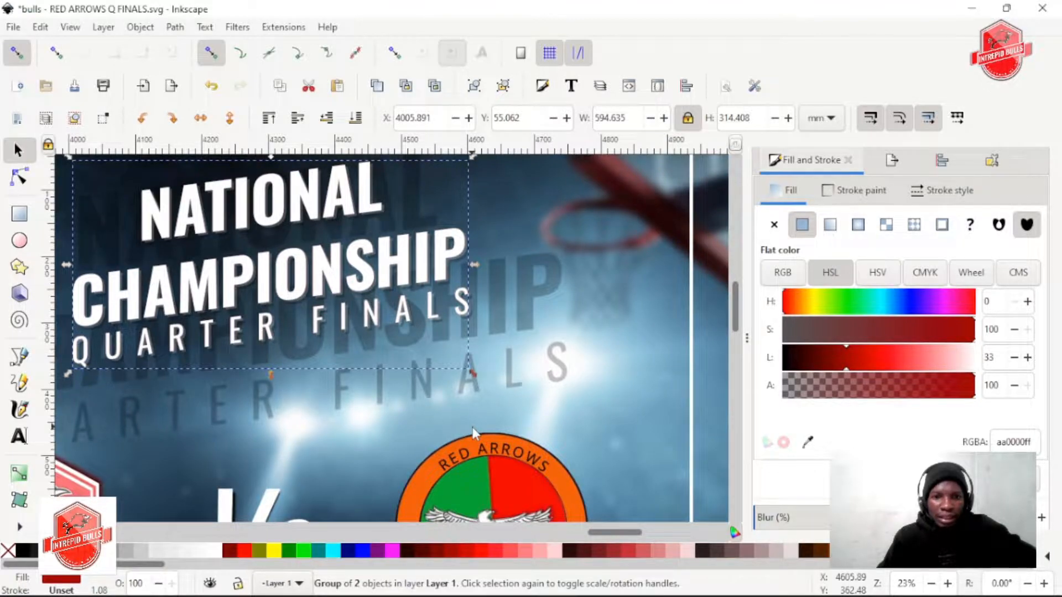
scroll(475, 433, up, 2)
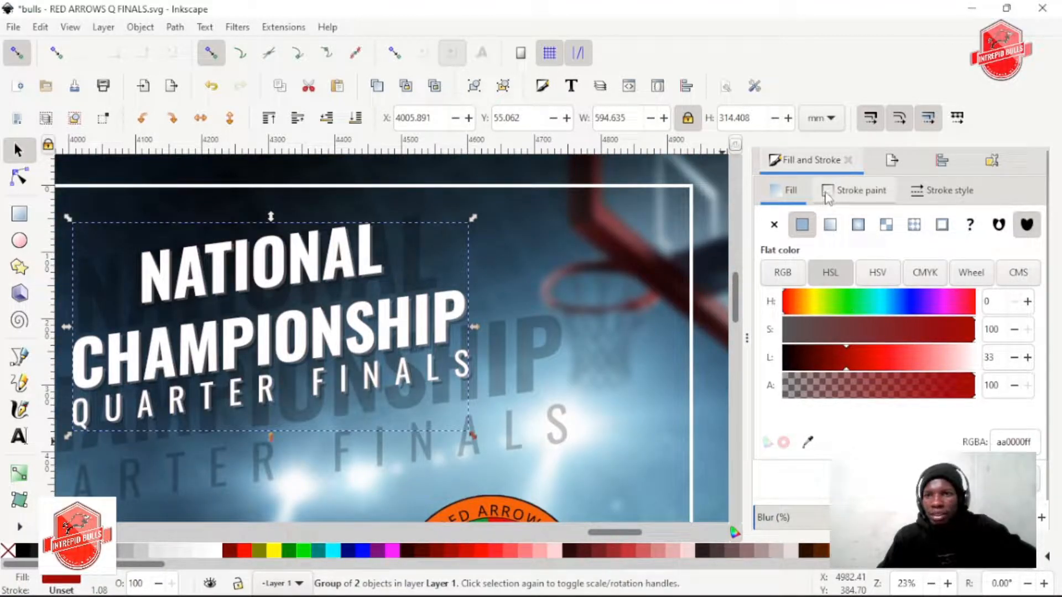
scroll(869, 439, down, 1)
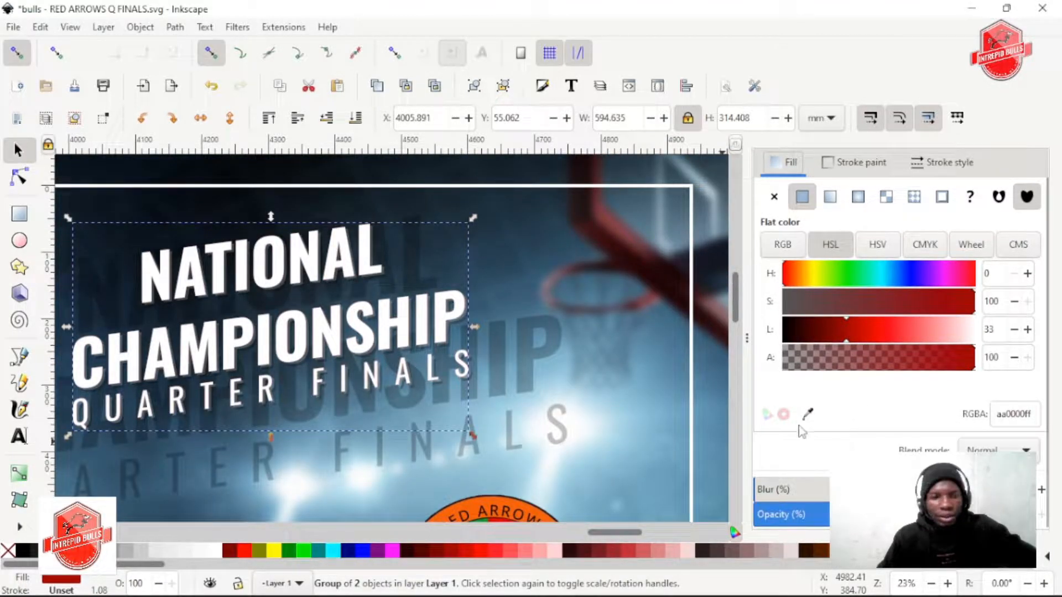
click(502, 86)
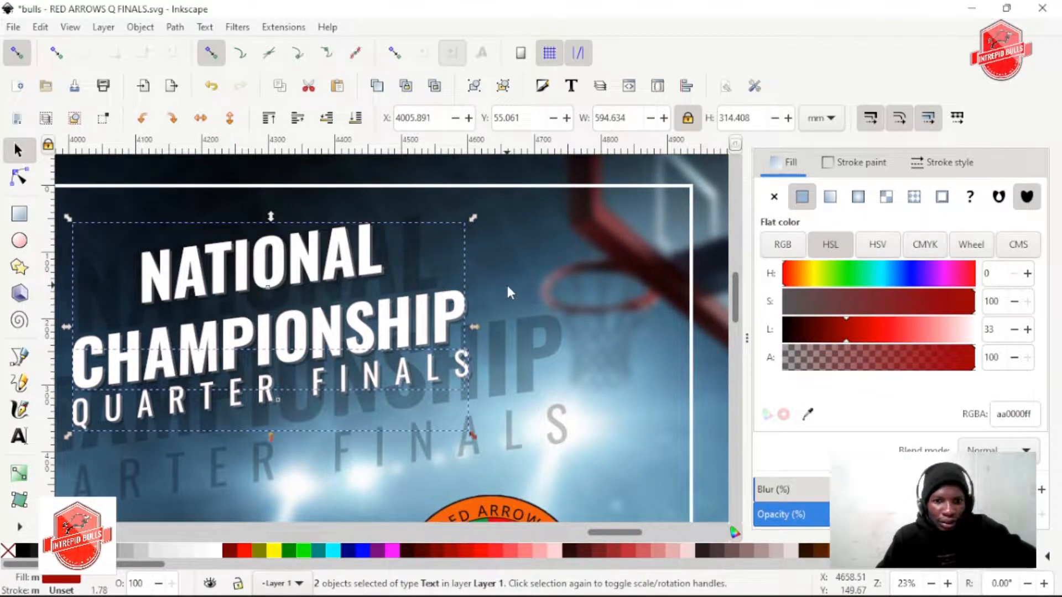
Undo the last ungrouping of the dark red title group and select that group behind the white heading
click(449, 325)
click(449, 325)
key(ctrl+z)
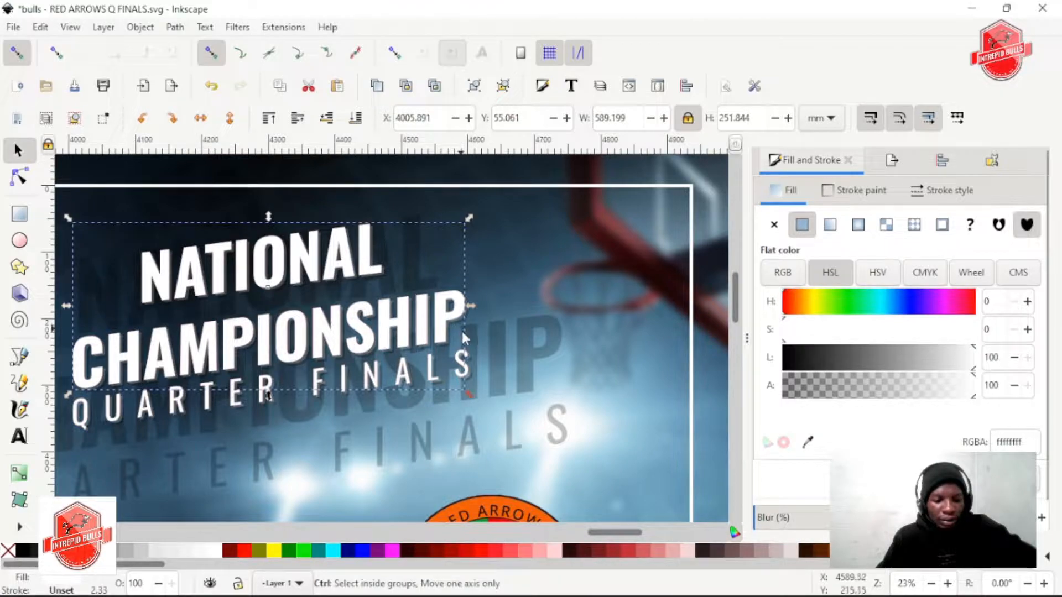
click(465, 370)
click(466, 387)
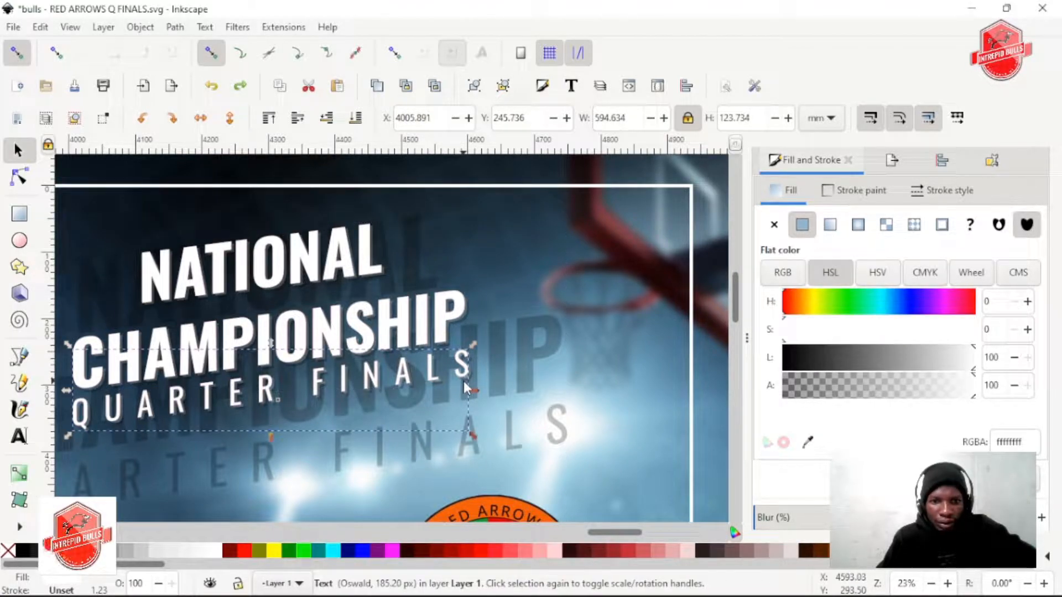
click(444, 345)
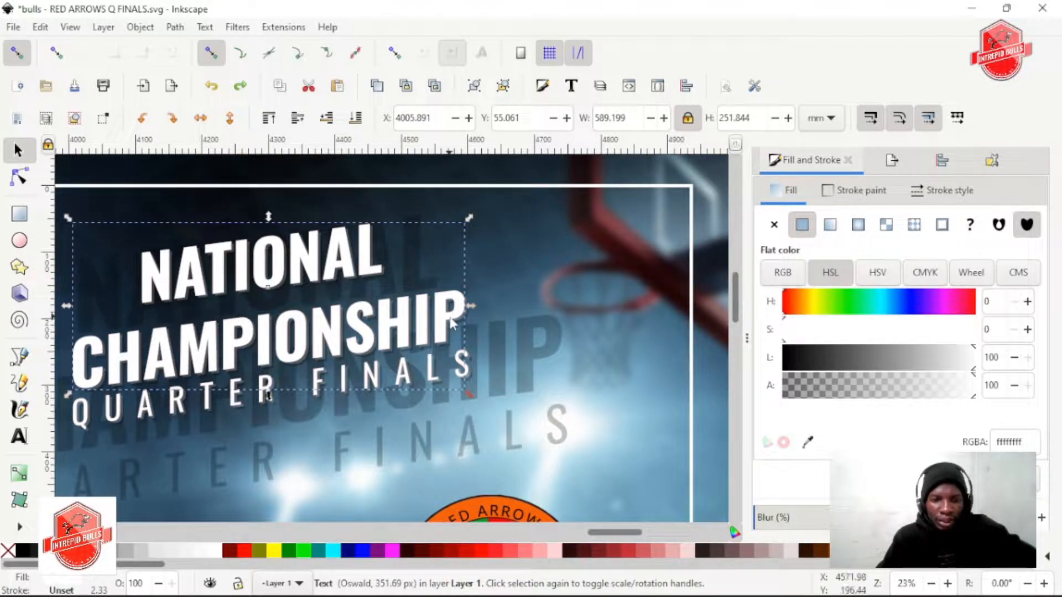
alt+click(448, 321)
scroll(490, 310, up, 1)
scroll(490, 309, up, 8)
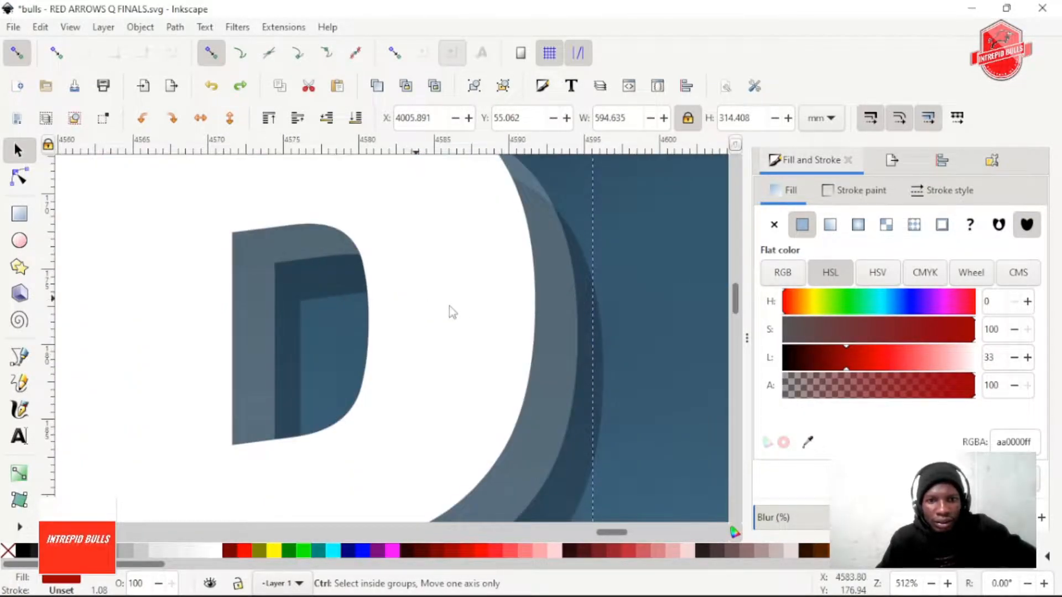
Darken the red title group behind the white heading to lightness 26 (#830000)
scroll(496, 308, right, 5)
scroll(308, 314, down, 2)
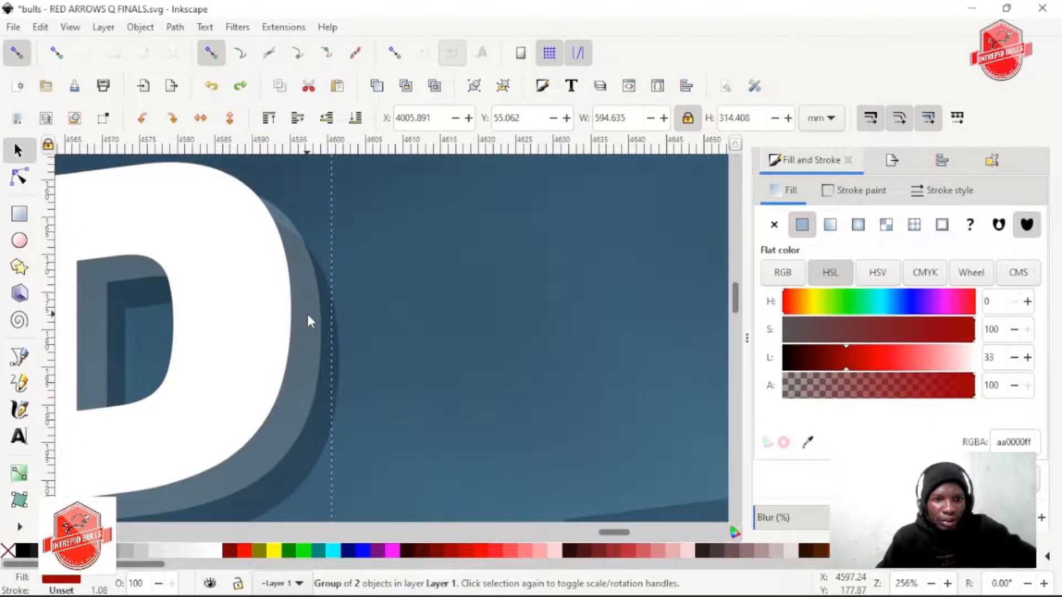
scroll(309, 314, left, 1)
scroll(313, 321, down, 1)
alt+click(312, 321)
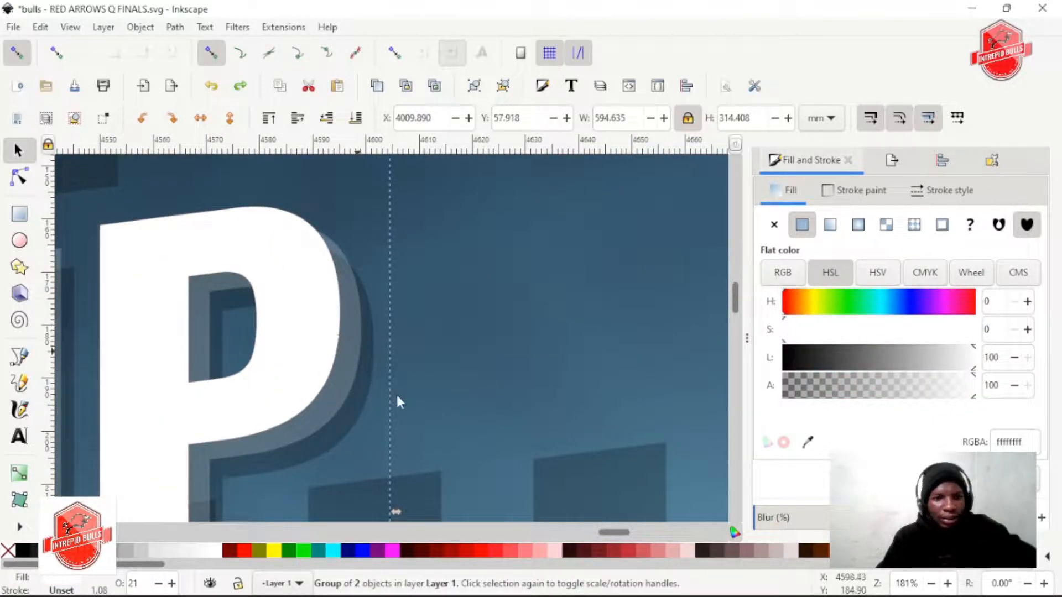
alt+click(327, 360)
alt+click(322, 359)
alt+click(315, 350)
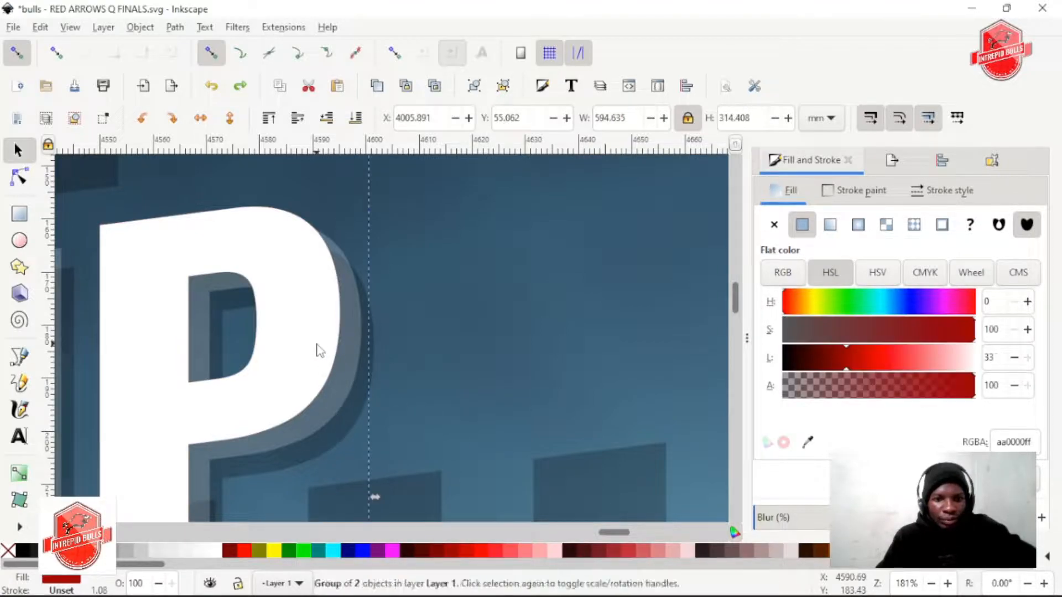
drag(864, 367, 831, 366)
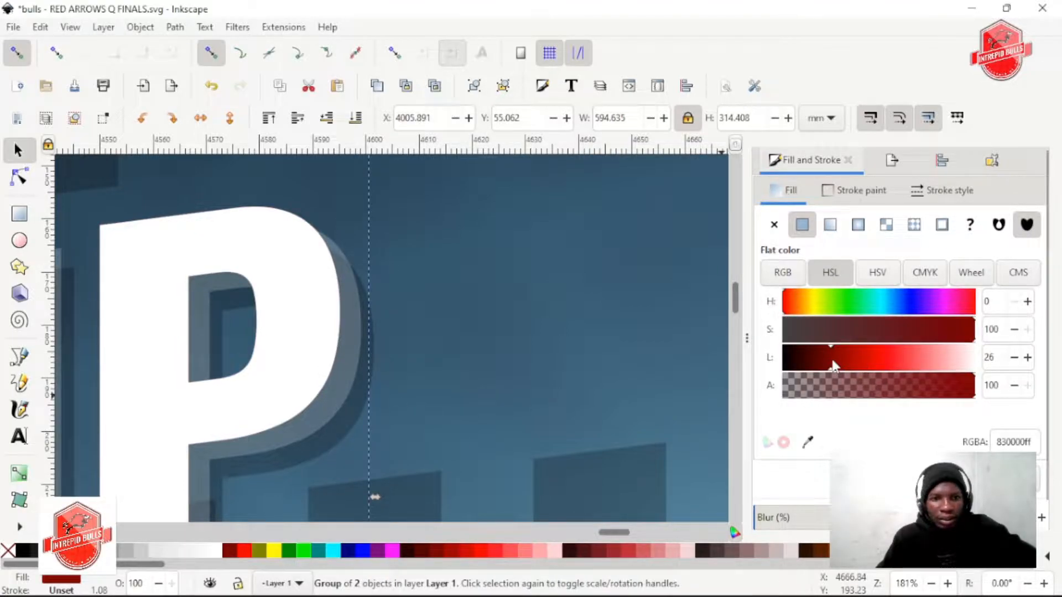
scroll(530, 355, down, 2)
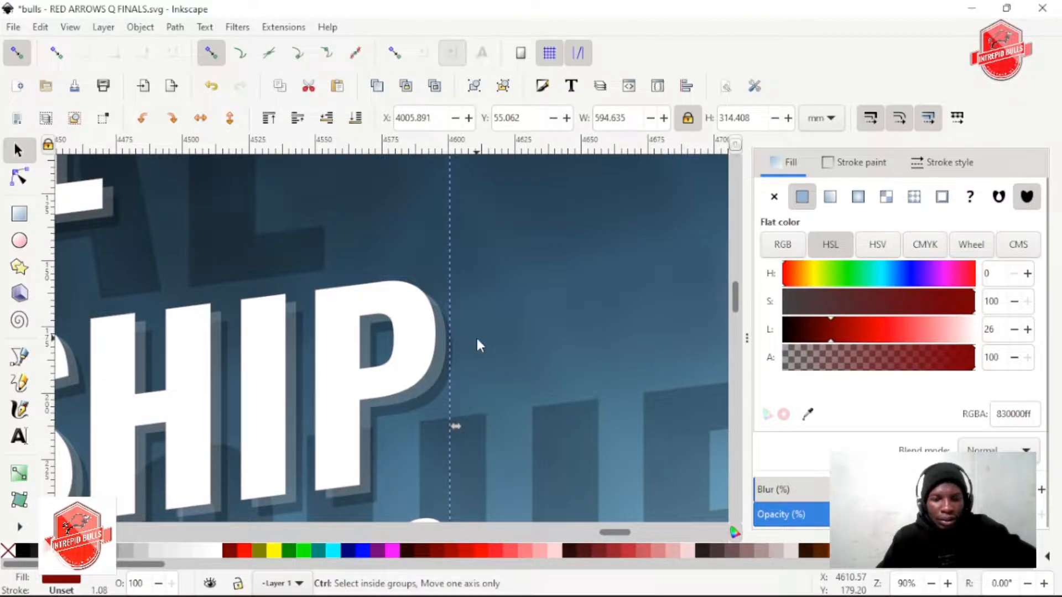
scroll(476, 340, down, 4)
scroll(443, 337, down, 1)
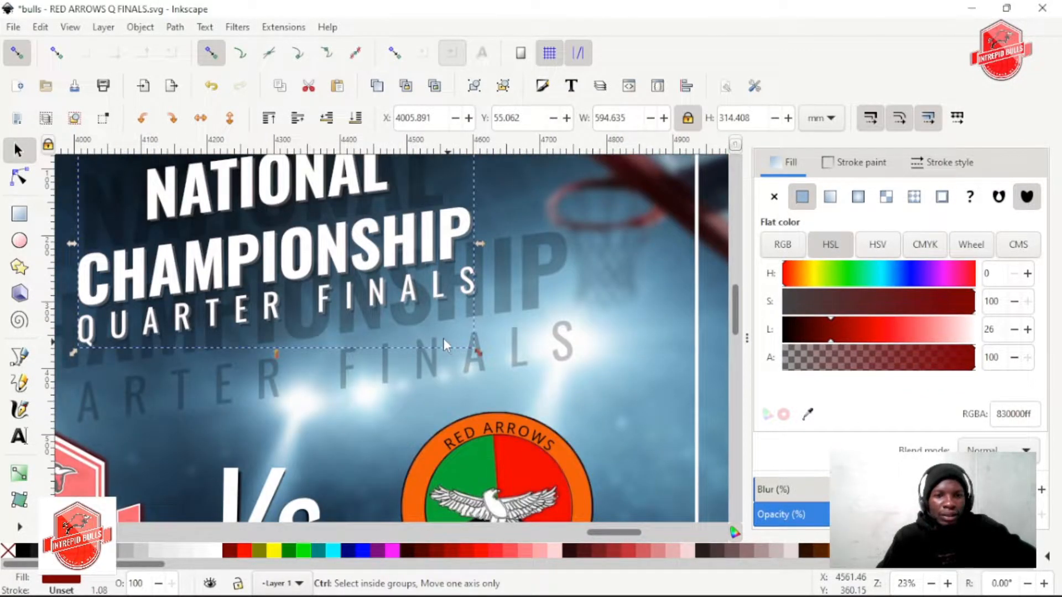
Pull the front white NATIONAL CHAMPIONSHIP text away from the dark red copy and delete it
scroll(354, 293, up, 2)
drag(377, 268, 242, 296)
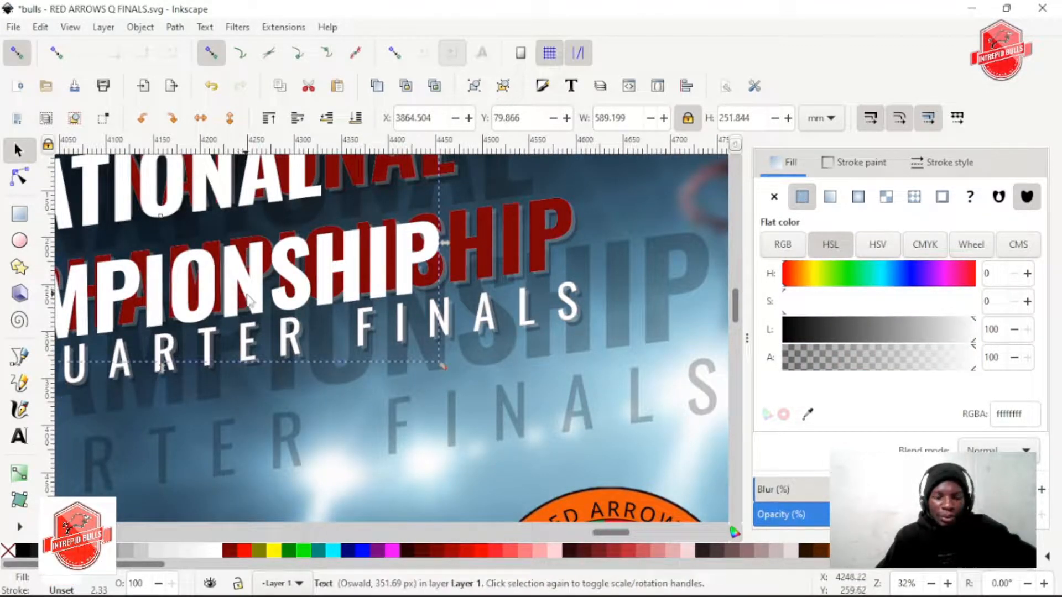
key(Delete)
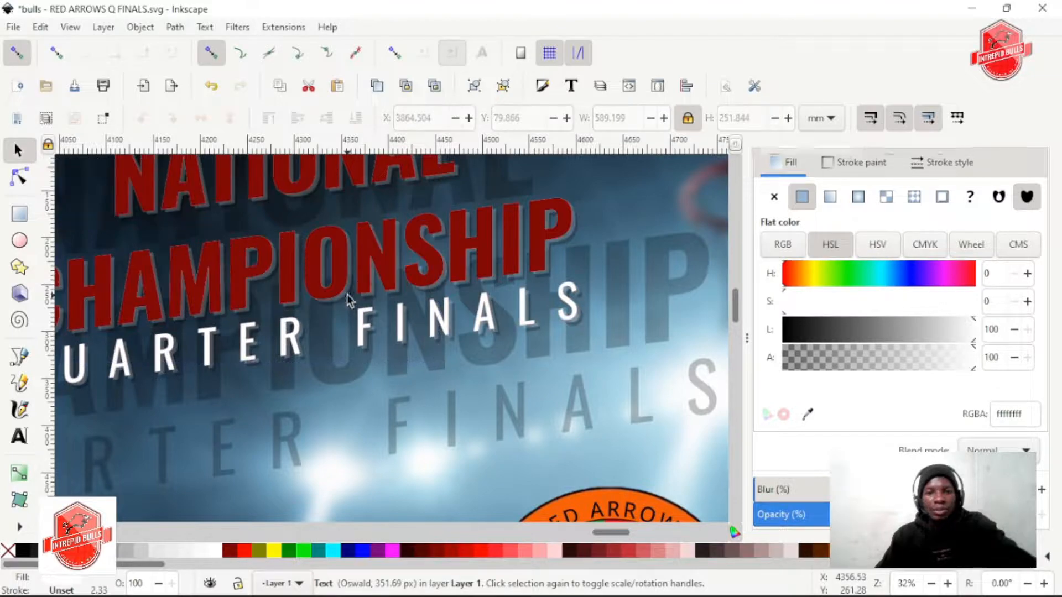
Select the dark red title group and fill it with white
scroll(529, 246, up, 1)
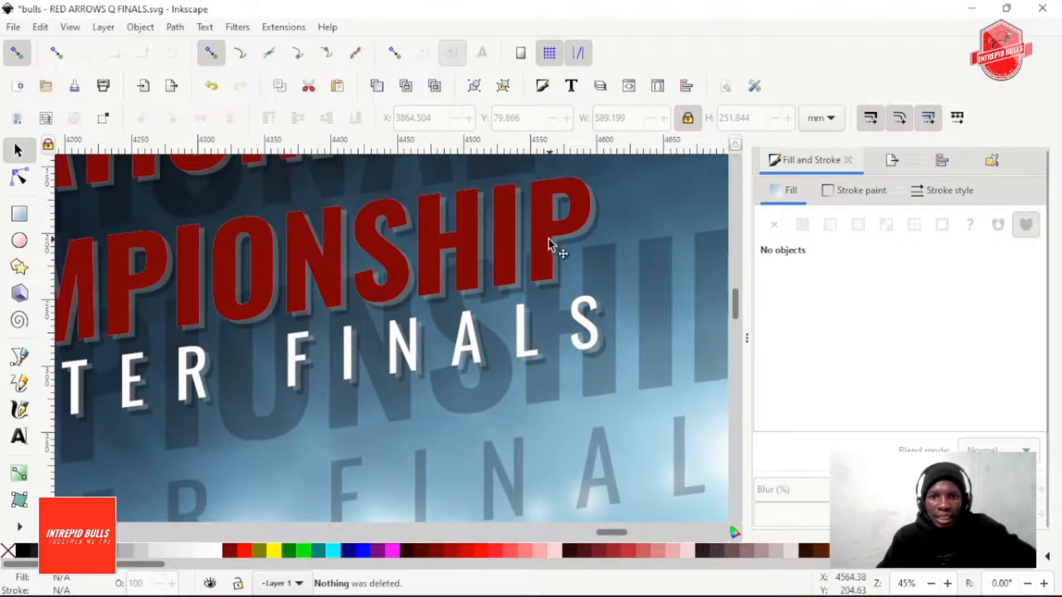
click(550, 244)
scroll(559, 251, up, 1)
scroll(437, 240, up, 1)
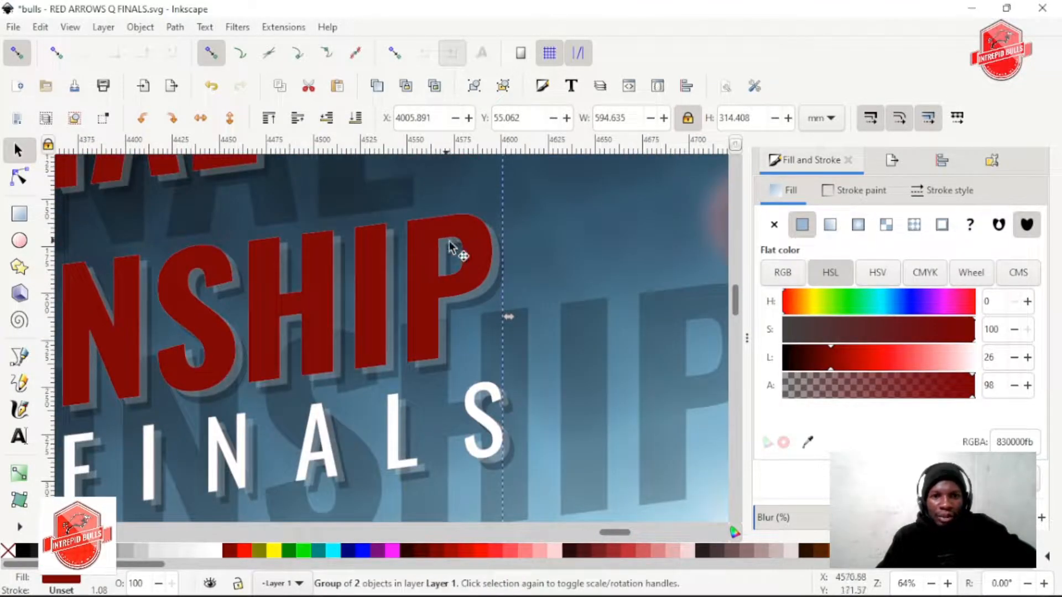
click(213, 550)
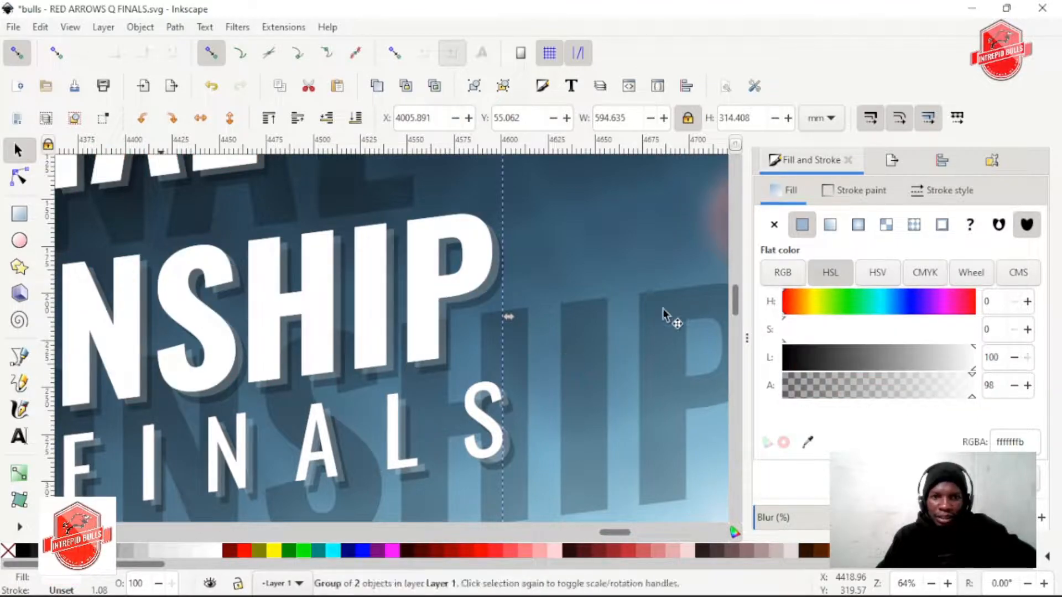
Try to shift the white title group slightly sideways and undo the change
scroll(445, 279, right, 3)
key(alt)
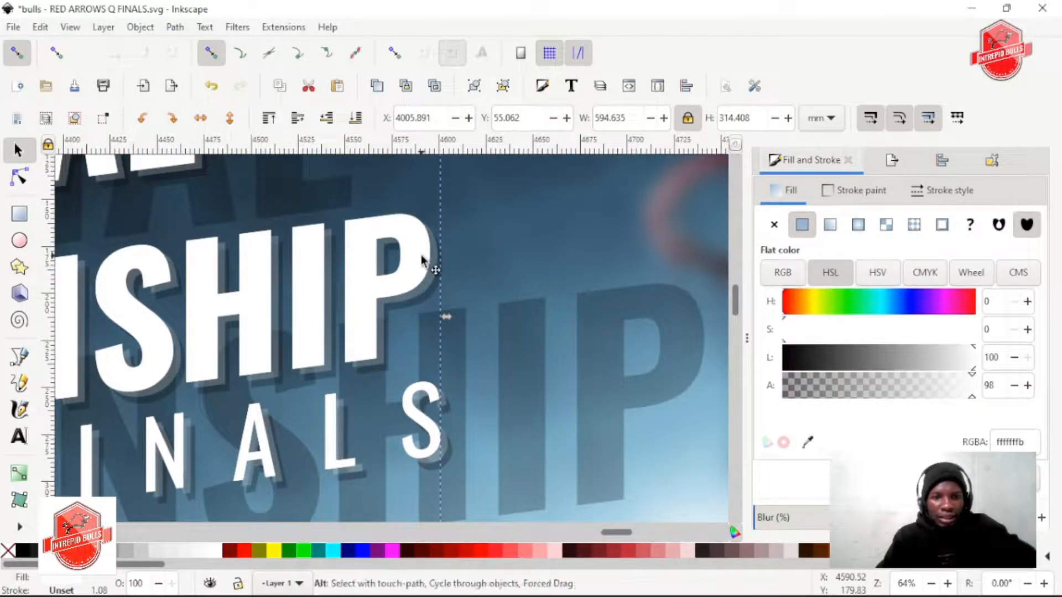
drag(420, 265, 435, 260)
right_click(437, 263)
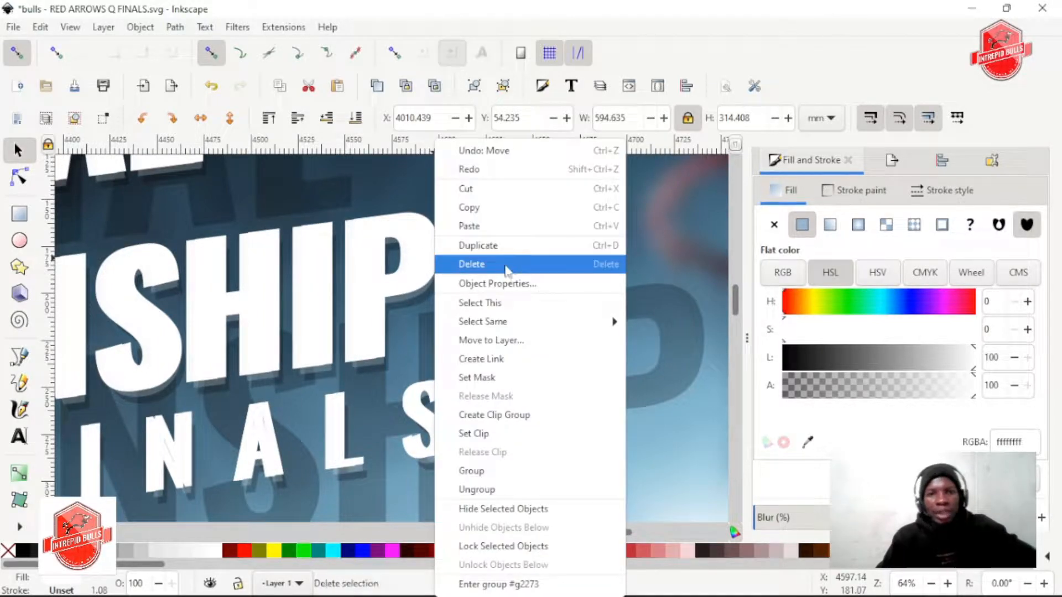
click(467, 264)
key(ctrl+z)
mouse_move(415, 273)
mouse_down()
mouse_move(392, 303)
mouse_move(420, 316)
mouse_move(415, 270)
mouse_up()
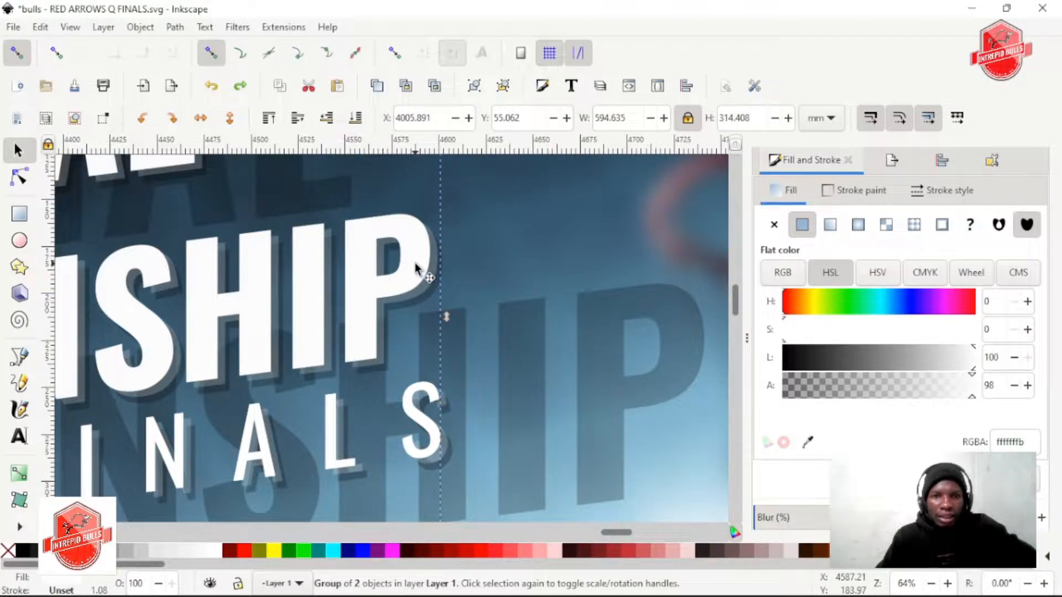
Move the white title copy with 21% opacity slightly further to the right behind the heading
alt+click(416, 266)
drag(415, 267, 437, 258)
scroll(419, 278, down, 1)
scroll(420, 282, down, 1)
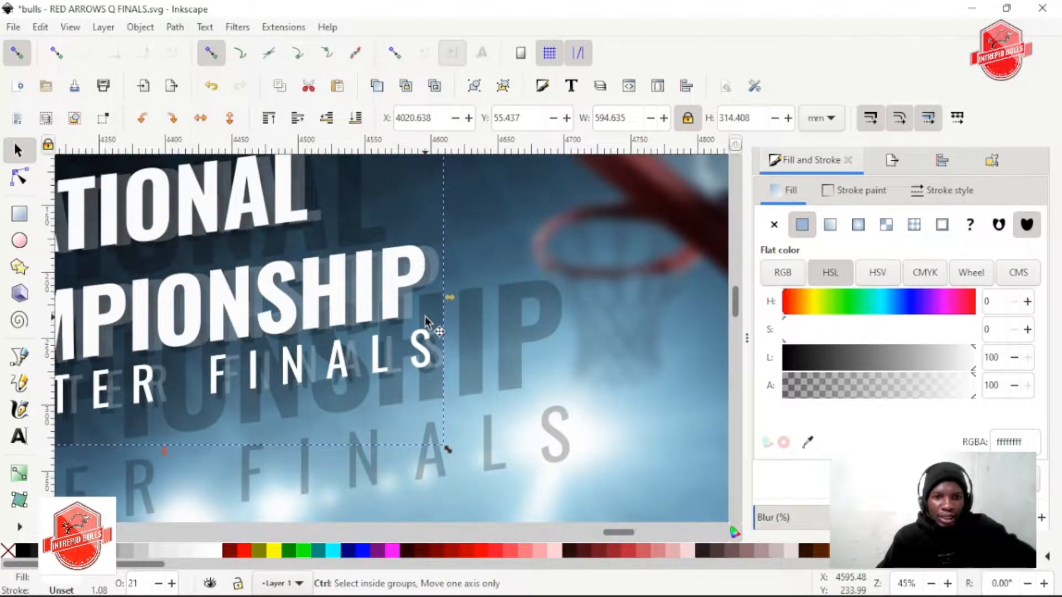
scroll(453, 303, up, 3)
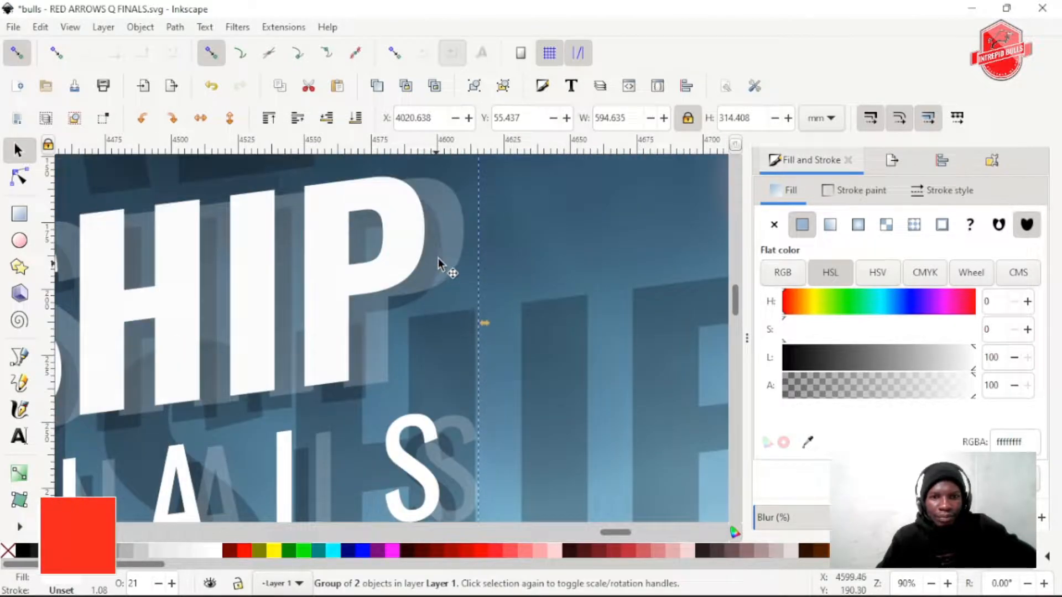
drag(443, 241, 436, 242)
Try to send the black enlarged title group to the bottom of the stacking order
click(576, 334)
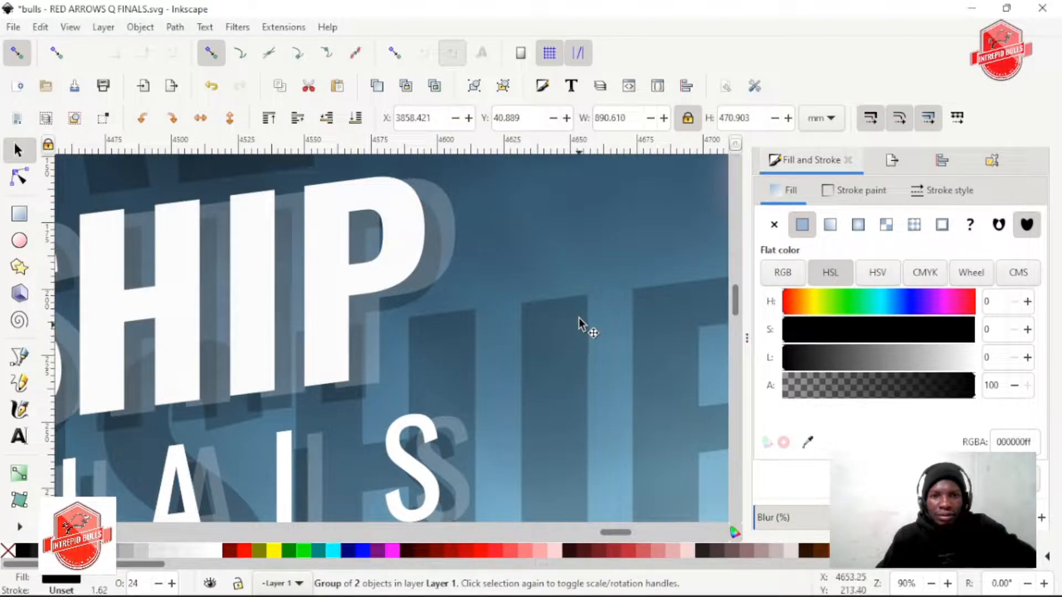
click(358, 118)
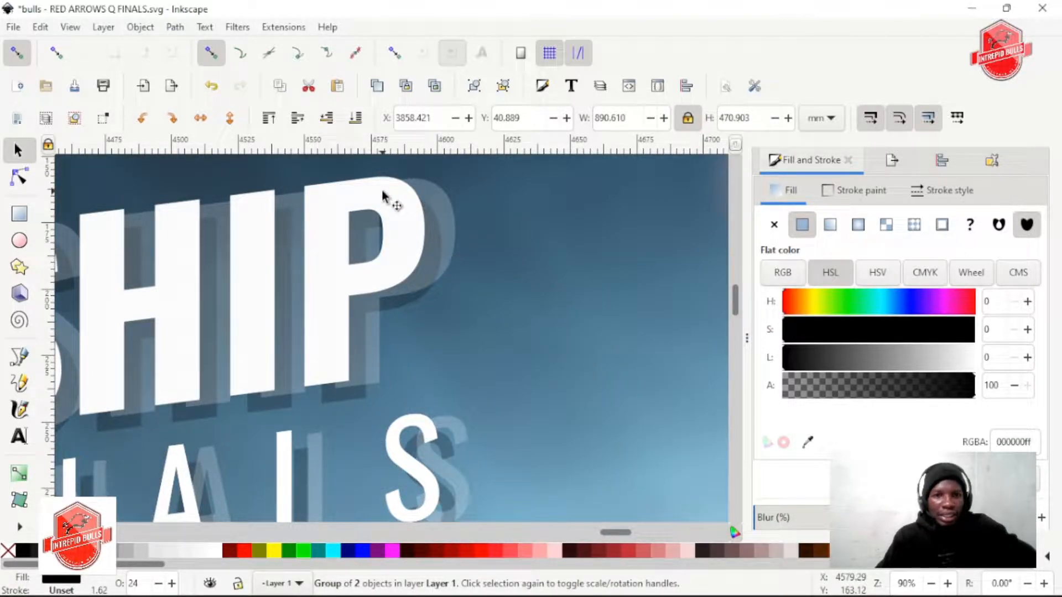
key(ctrl+z)
Try to lower the white title group in the stacking order, and undo the lowering
click(430, 253)
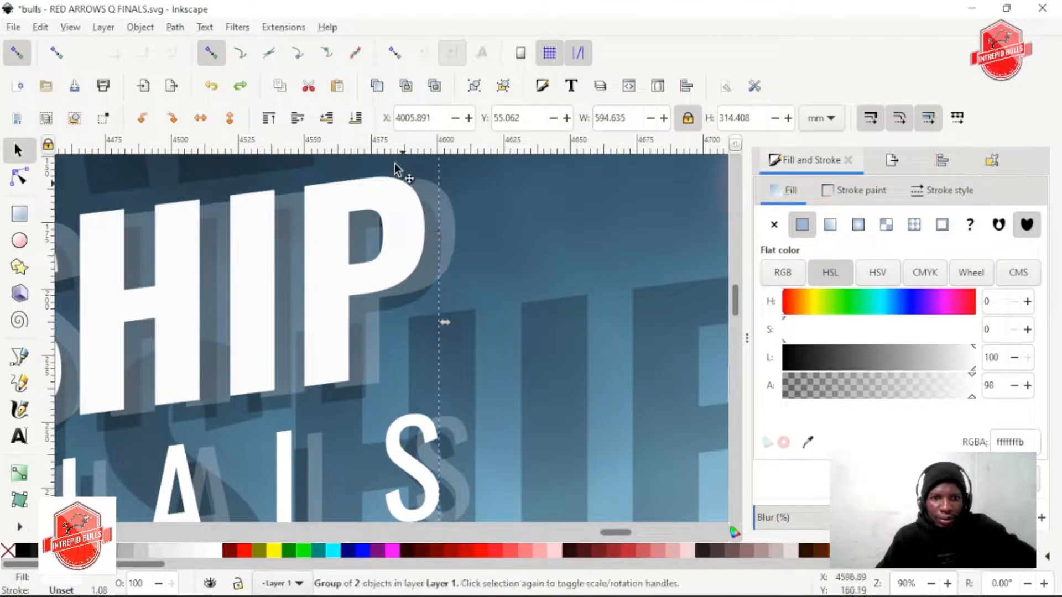
click(326, 117)
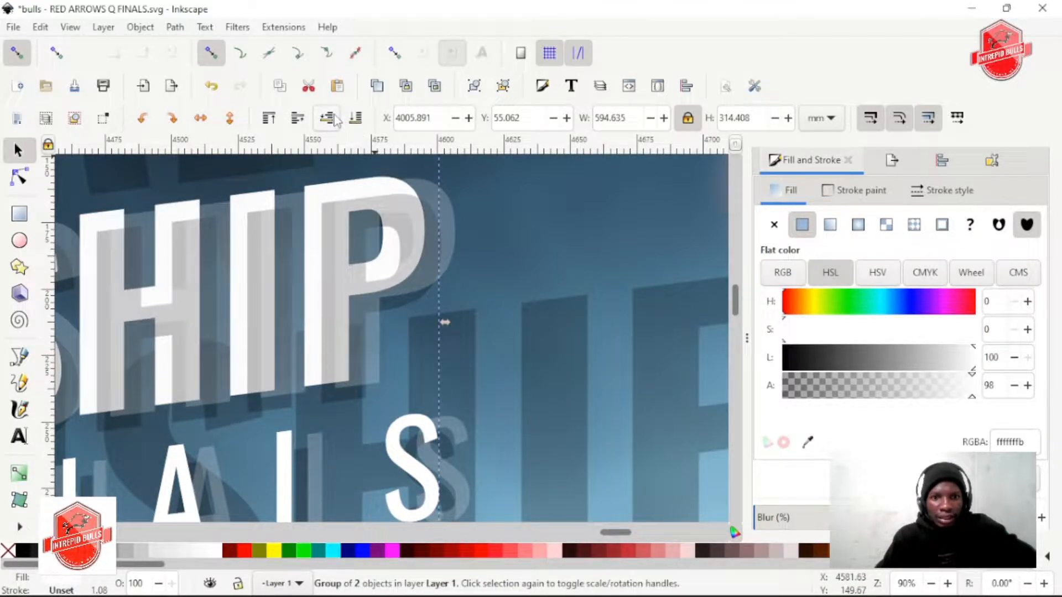
click(334, 121)
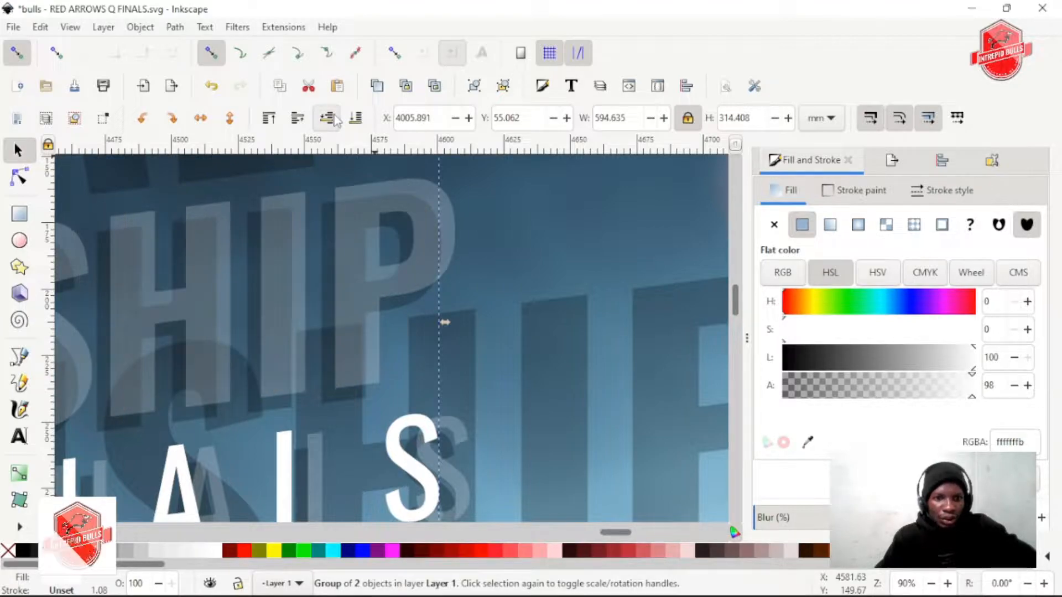
key(ctrl+z)
key(ctrl+z)
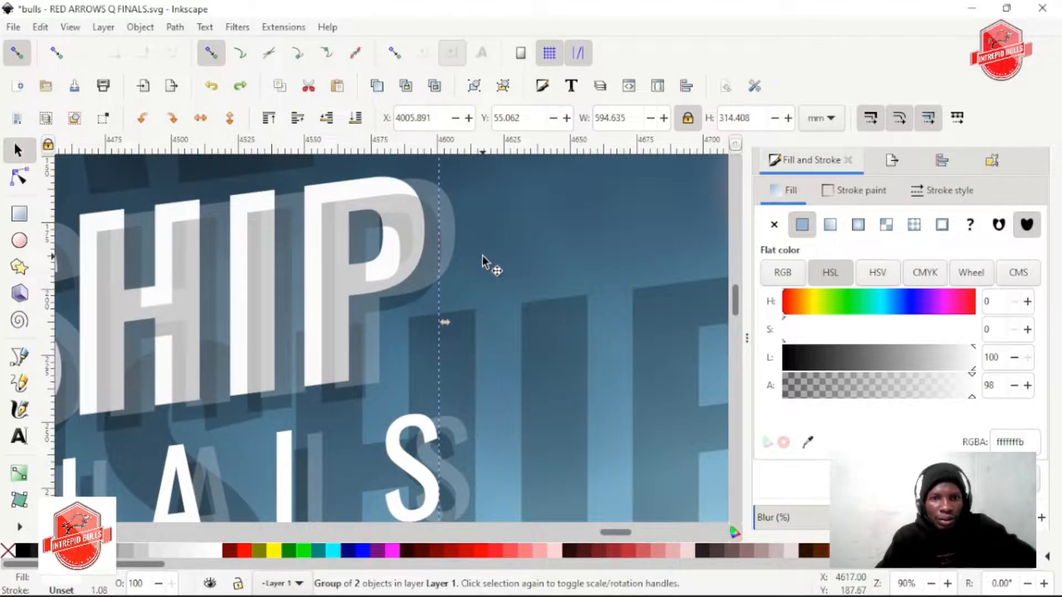
key(ctrl+z)
Pull the heading-sized black shadow group with 24% opacity out from behind the white heading and delete it
ctrl+scroll(443, 254, down, 3)
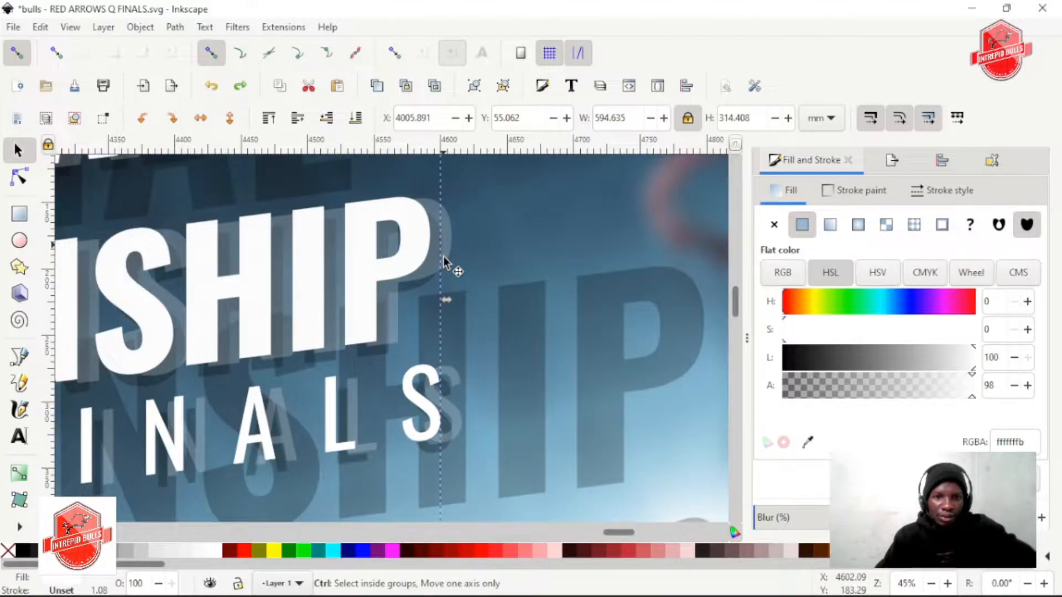
ctrl+scroll(417, 254, down, 1)
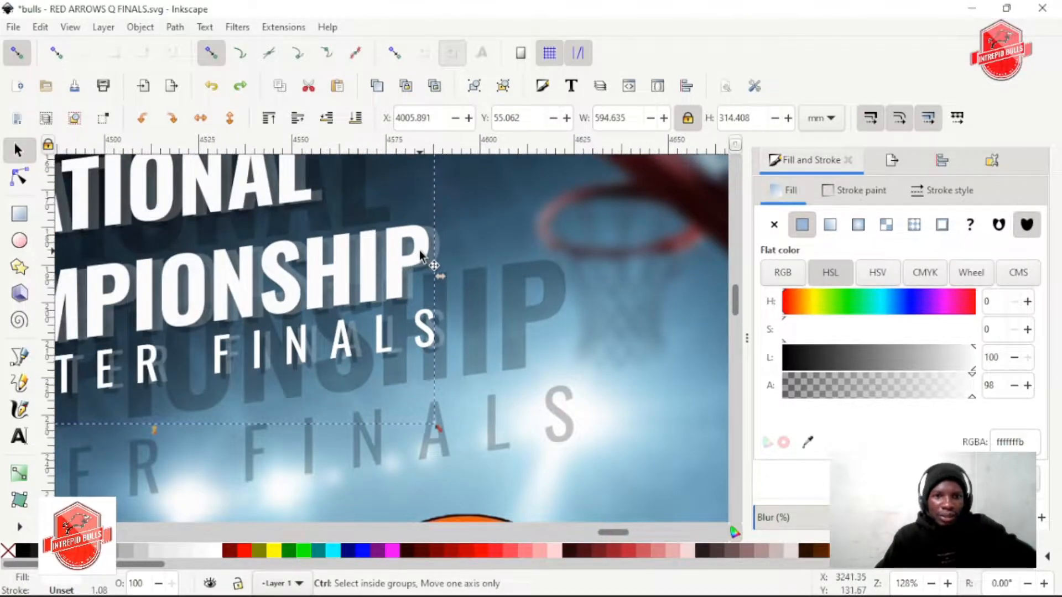
ctrl+scroll(419, 250, up, 8)
shift+scroll(470, 252, down, 4)
ctrl+scroll(392, 266, down, 2)
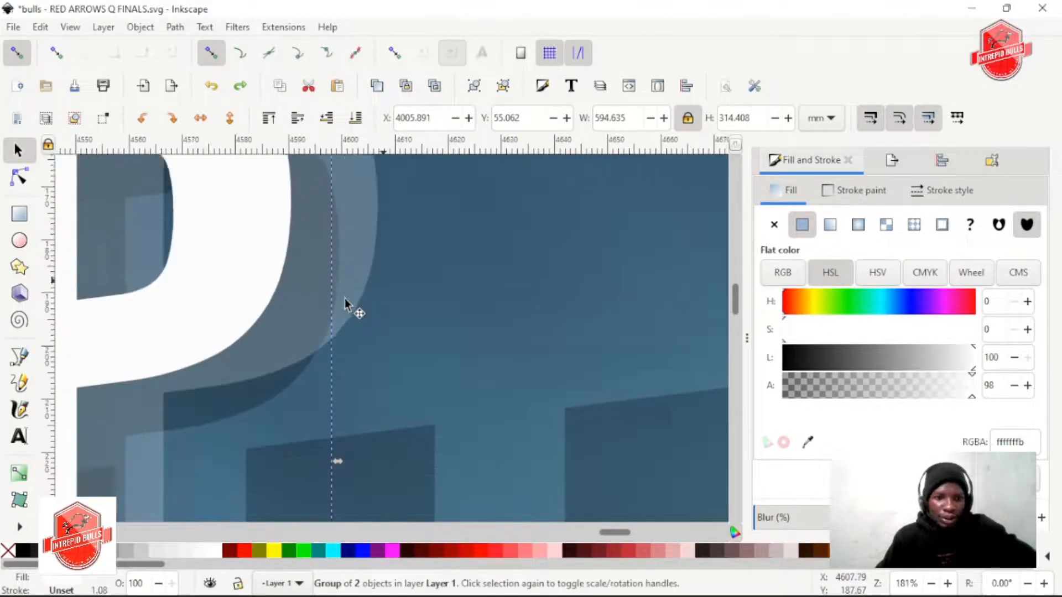
scroll(321, 320, down, 1)
scroll(281, 250, down, 1)
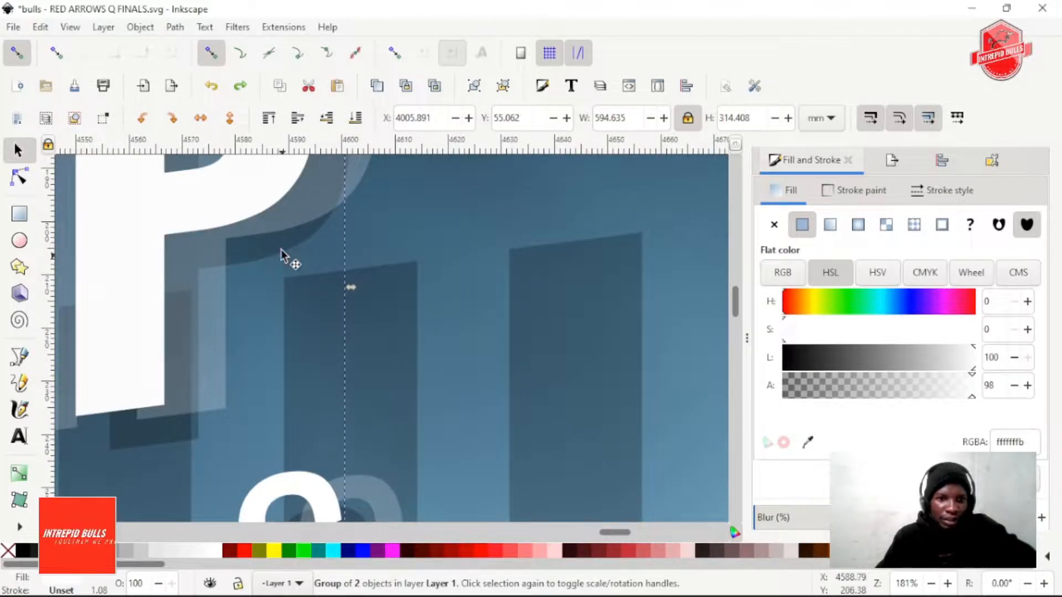
drag(283, 243, 303, 276)
key(ctrl+z)
alt+click(277, 243)
drag(278, 243, 533, 289)
scroll(533, 288, down, 2)
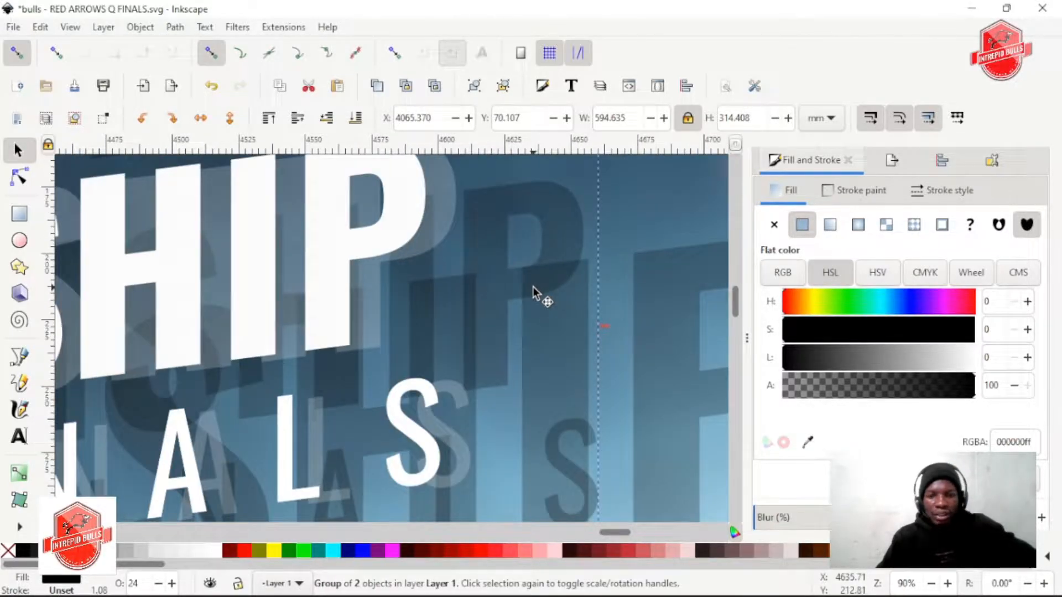
key(Delete)
Examine the white heading and its translucent offset copy close up
scroll(426, 271, up, 1)
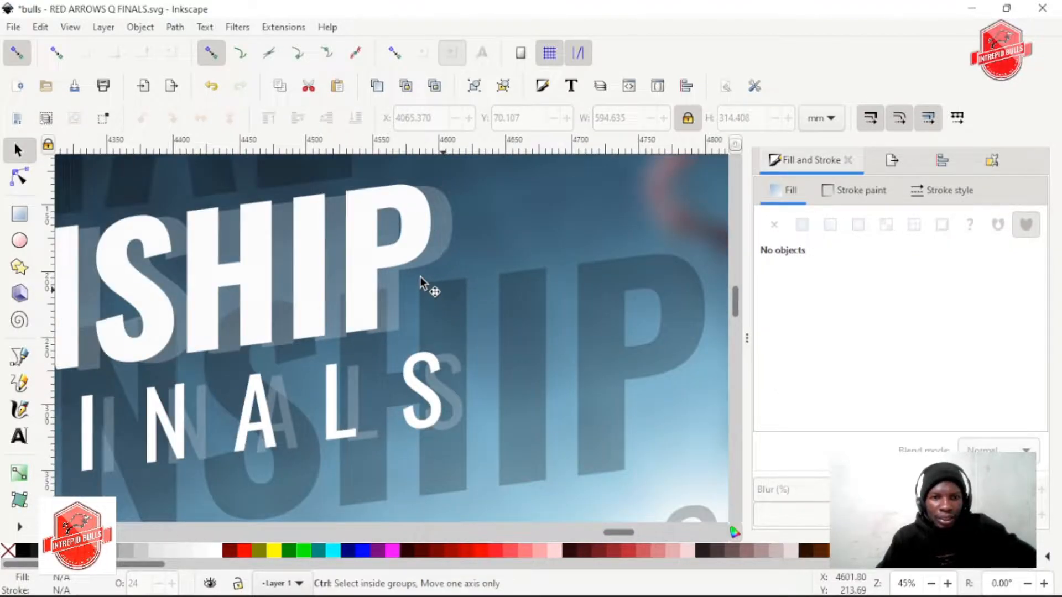
scroll(427, 264, up, 1)
scroll(399, 282, down, 2)
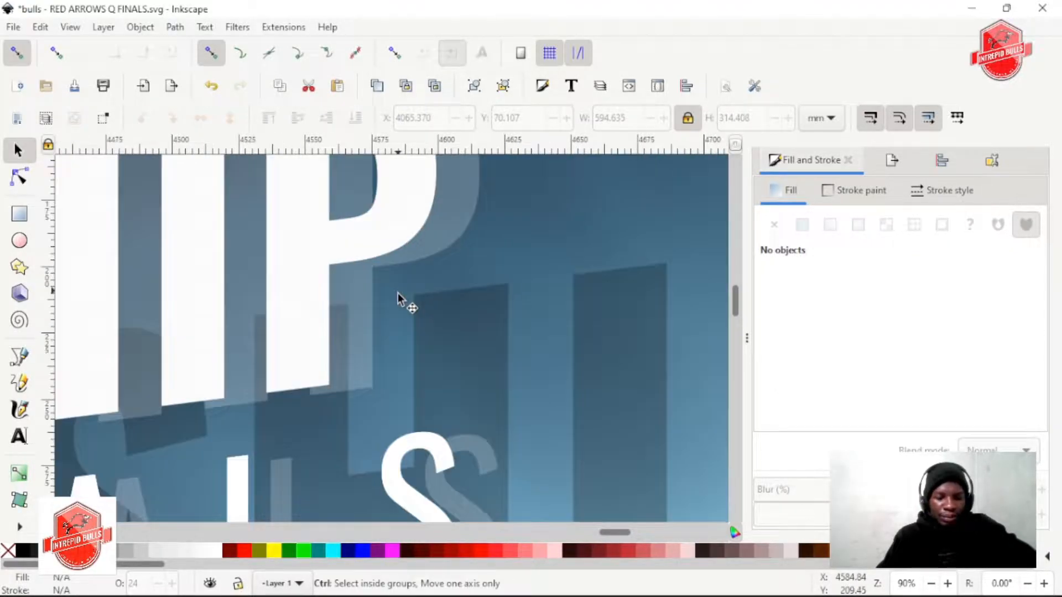
scroll(428, 261, down, 1)
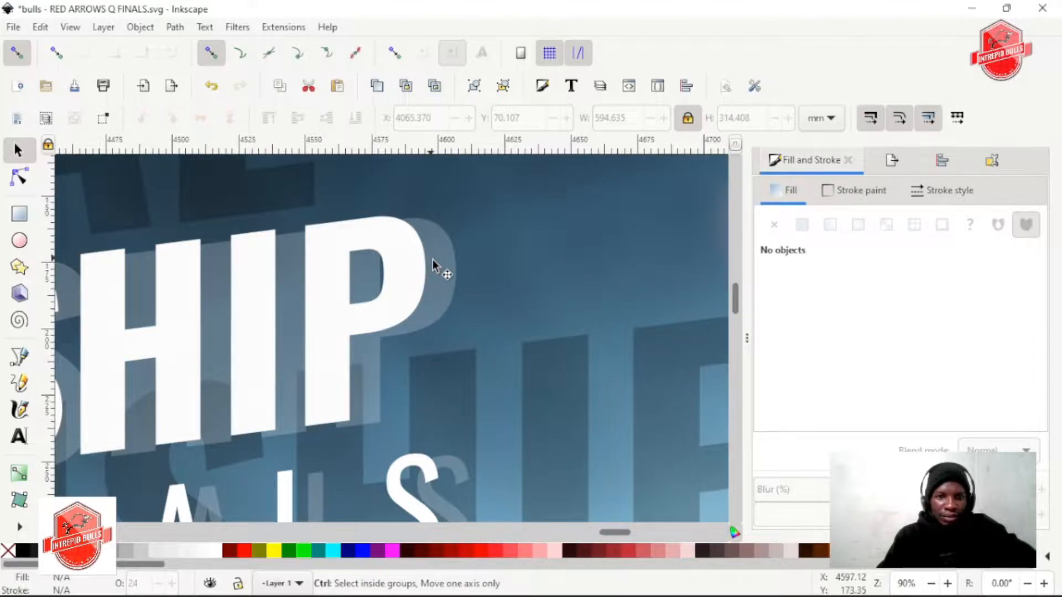
scroll(433, 263, down, 2)
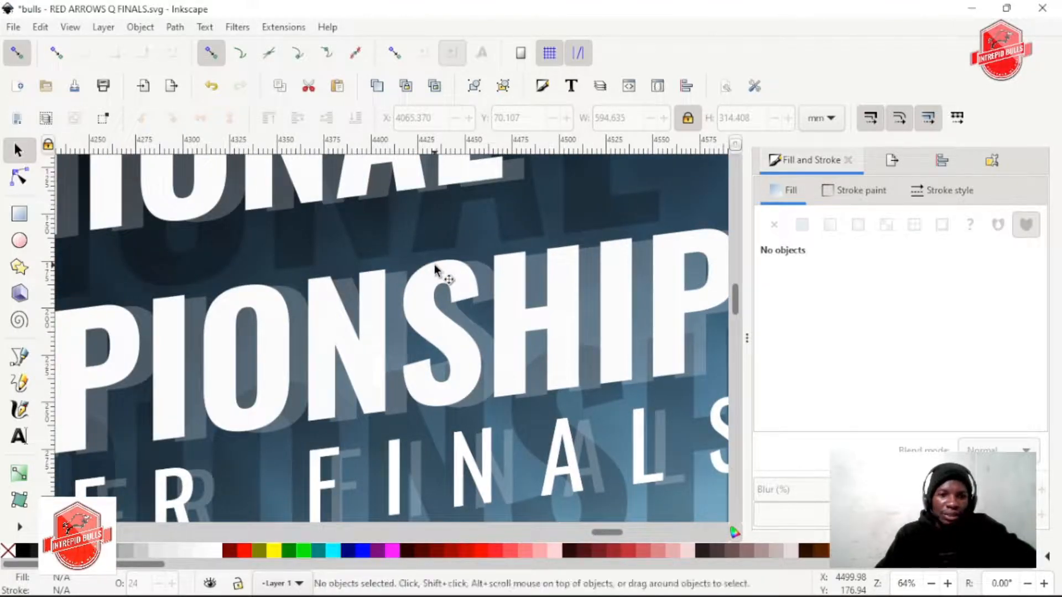
Examine how the layered white, translucent and dark titles read within the whole poster and close up
scroll(434, 272, down, 3)
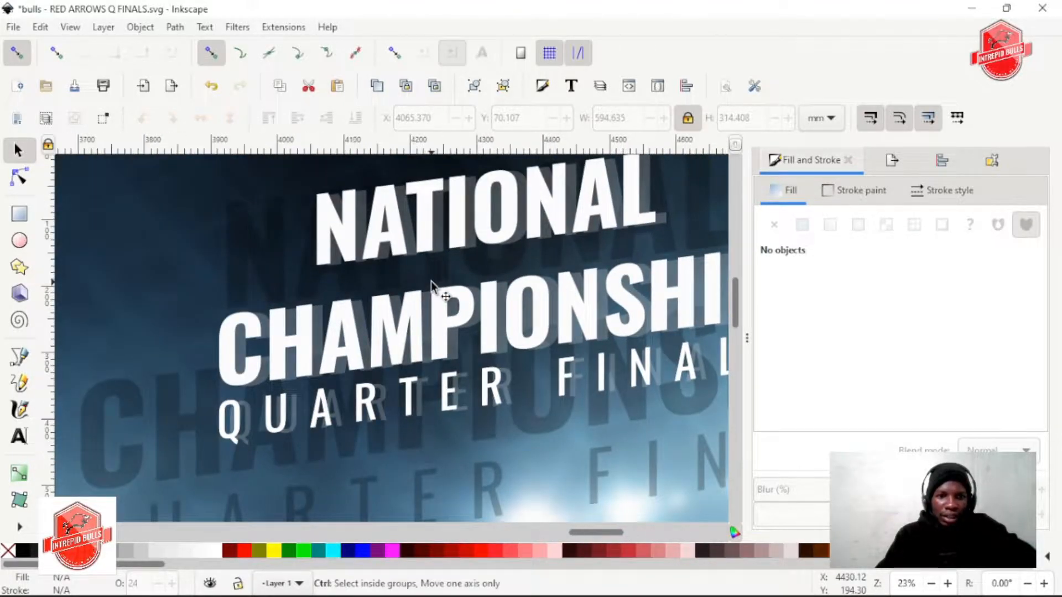
scroll(553, 273, down, 1)
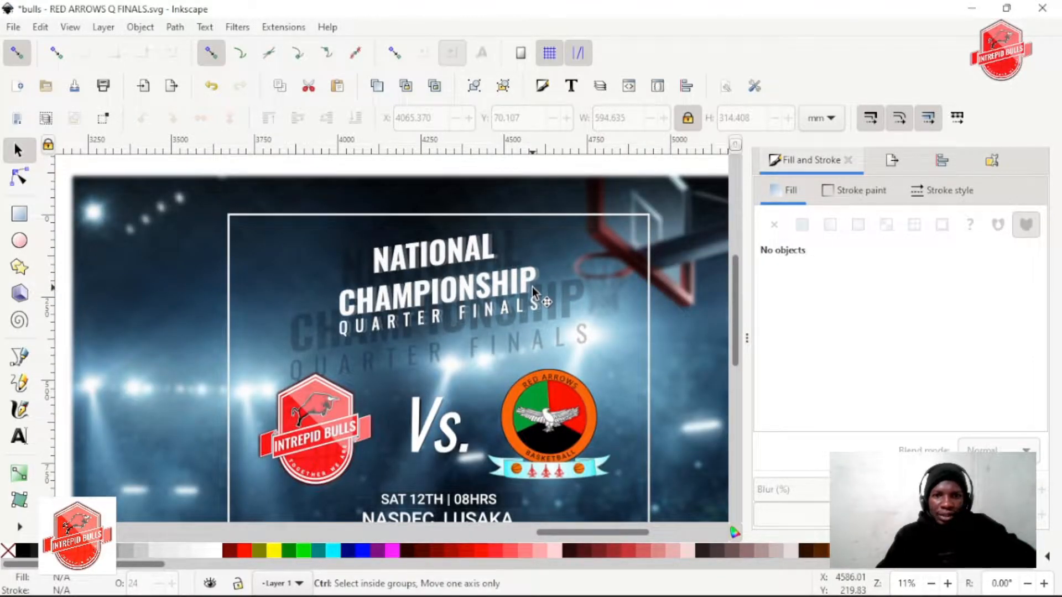
scroll(532, 287, up, 2)
scroll(467, 224, up, 3)
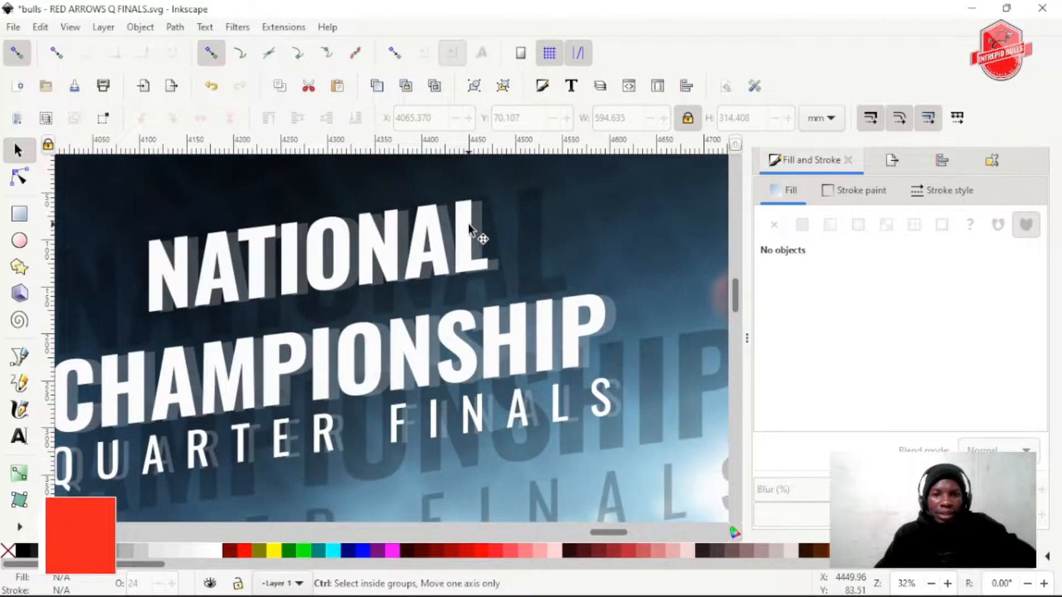
scroll(455, 271, down, 3)
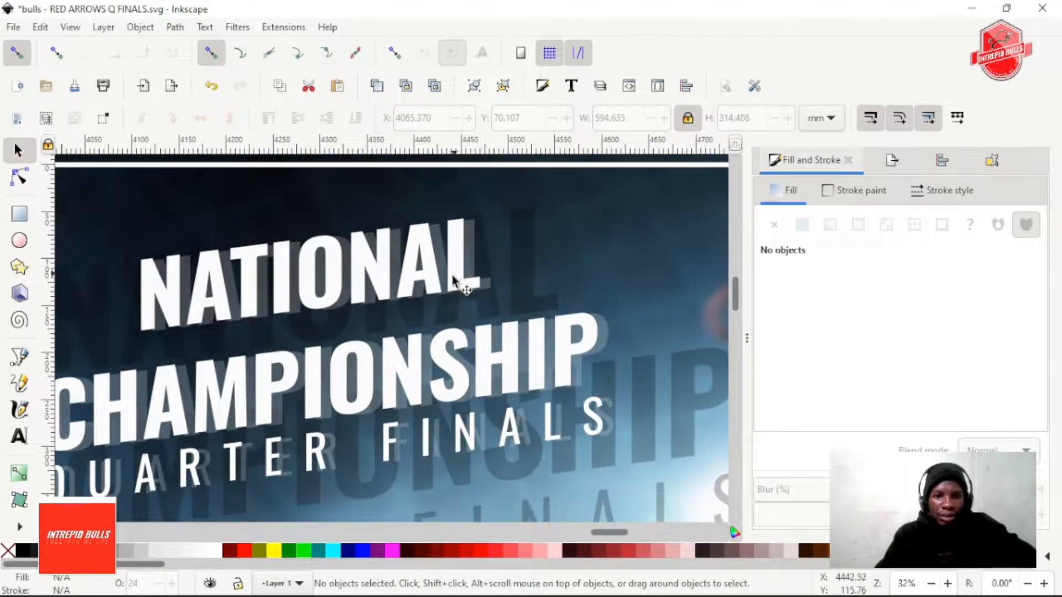
scroll(443, 372, down, 2)
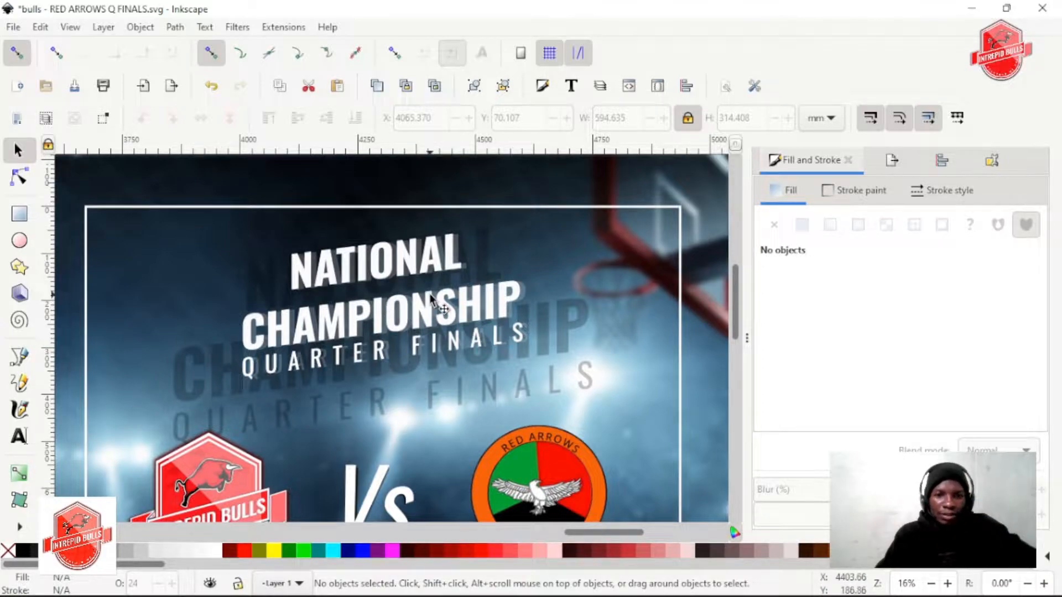
scroll(415, 255, up, 6)
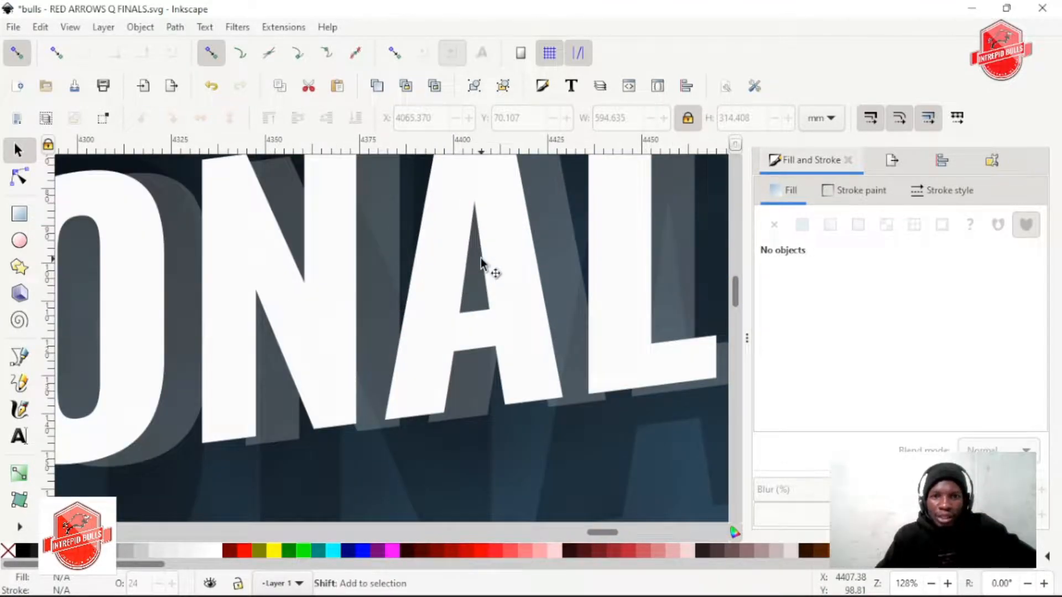
Convert the 21% opacity offset title copy to paths and ungroup it down to its individual letters
scroll(365, 288, down, 2)
click(374, 286)
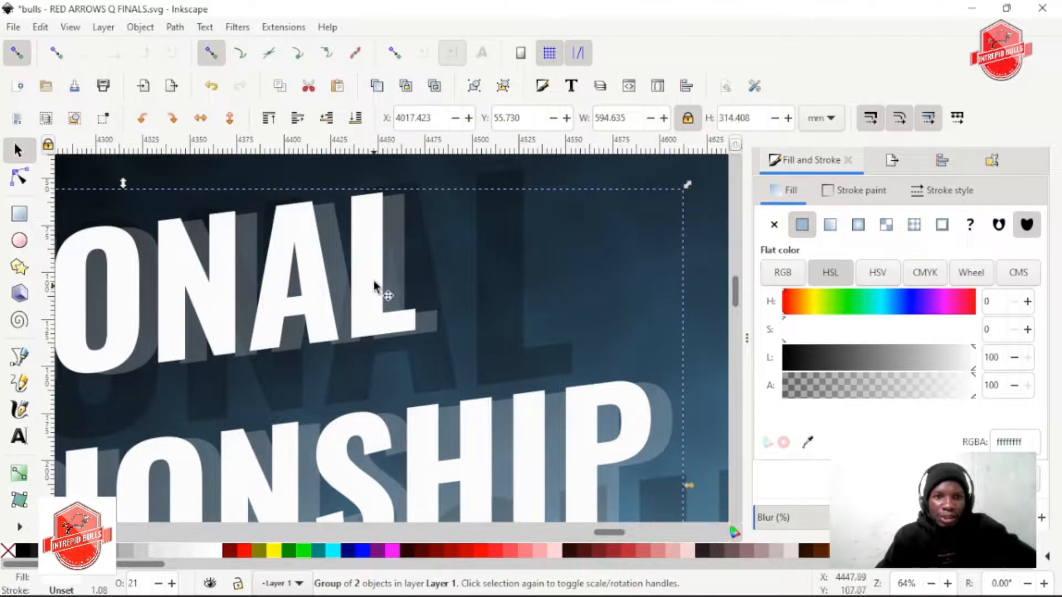
click(174, 27)
click(205, 45)
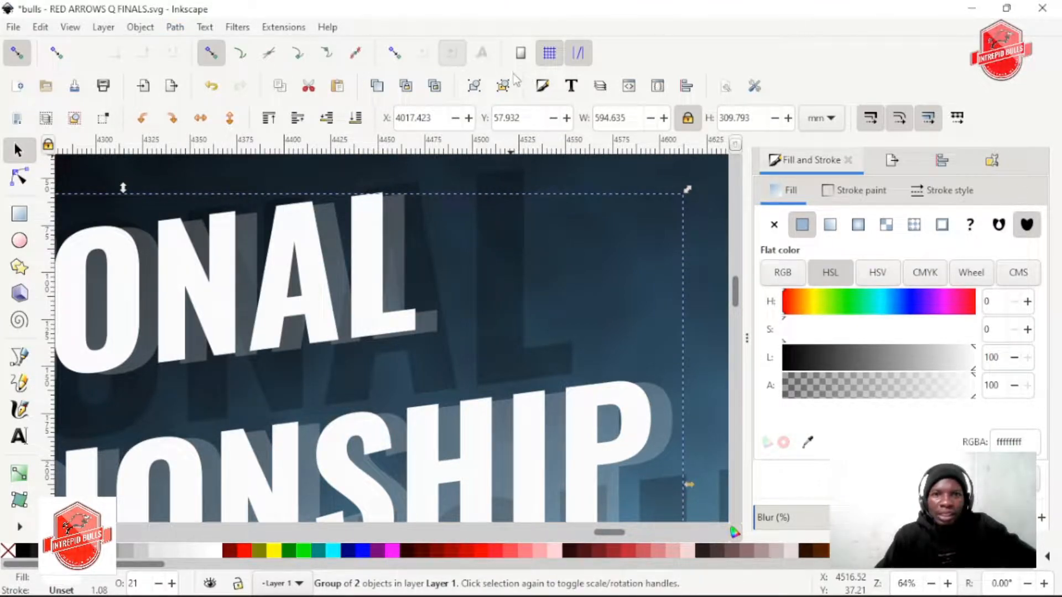
click(504, 87)
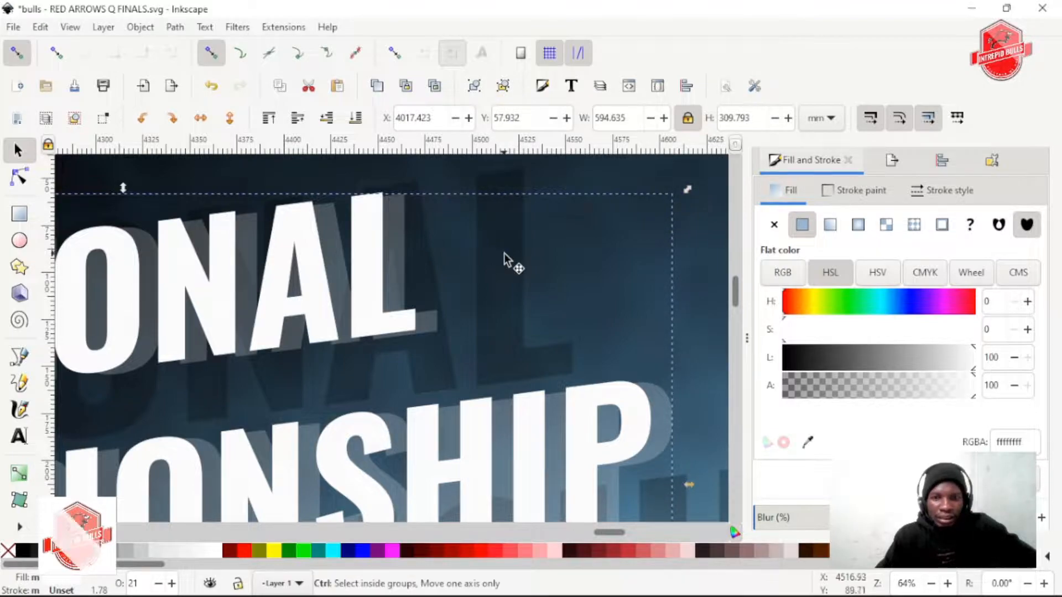
scroll(505, 256, down, 3)
scroll(505, 254, up, 2)
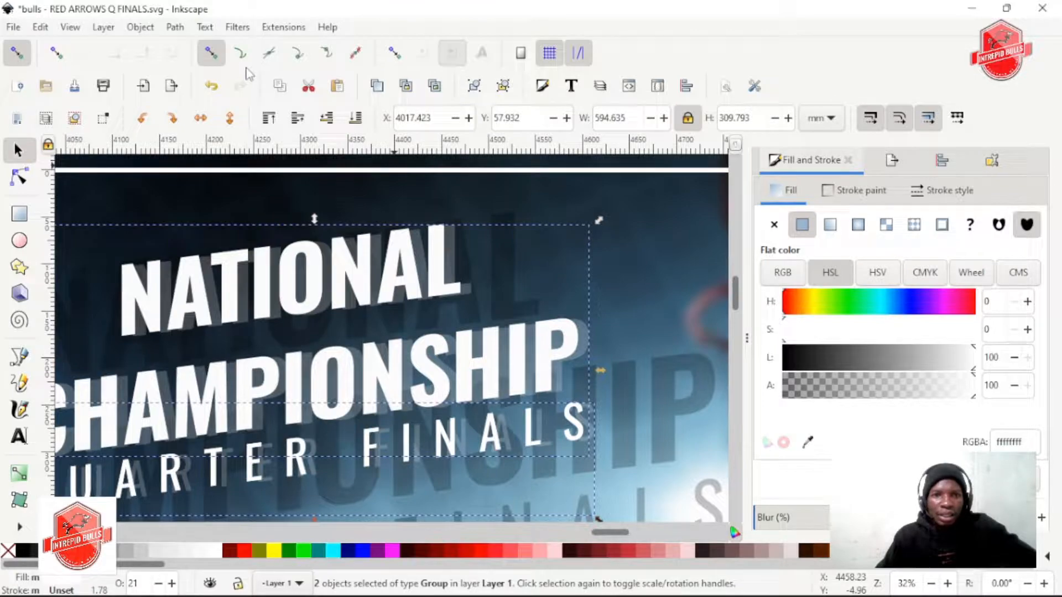
click(175, 26)
click(214, 47)
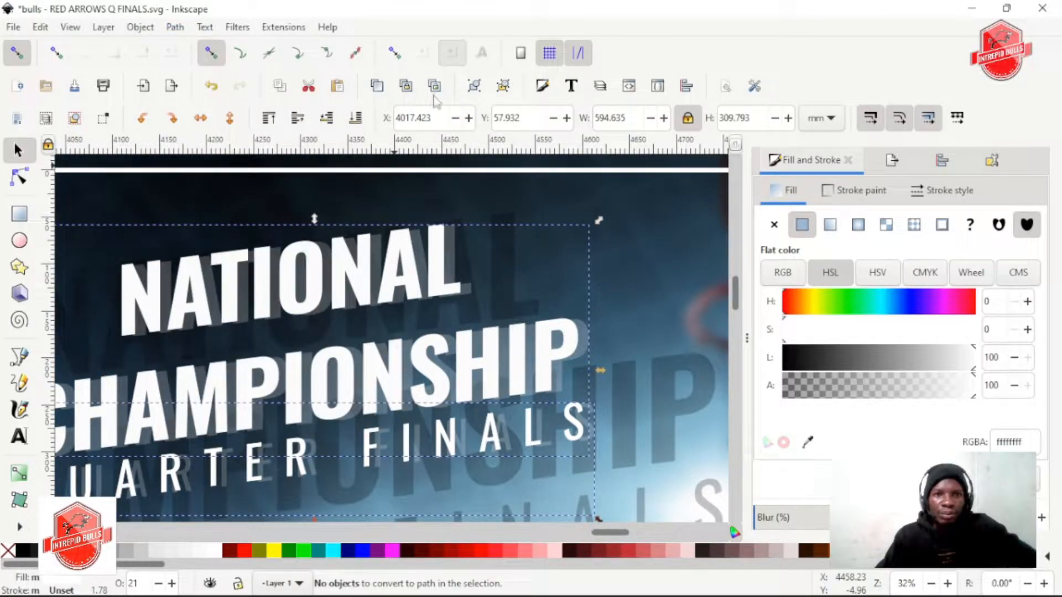
click(503, 85)
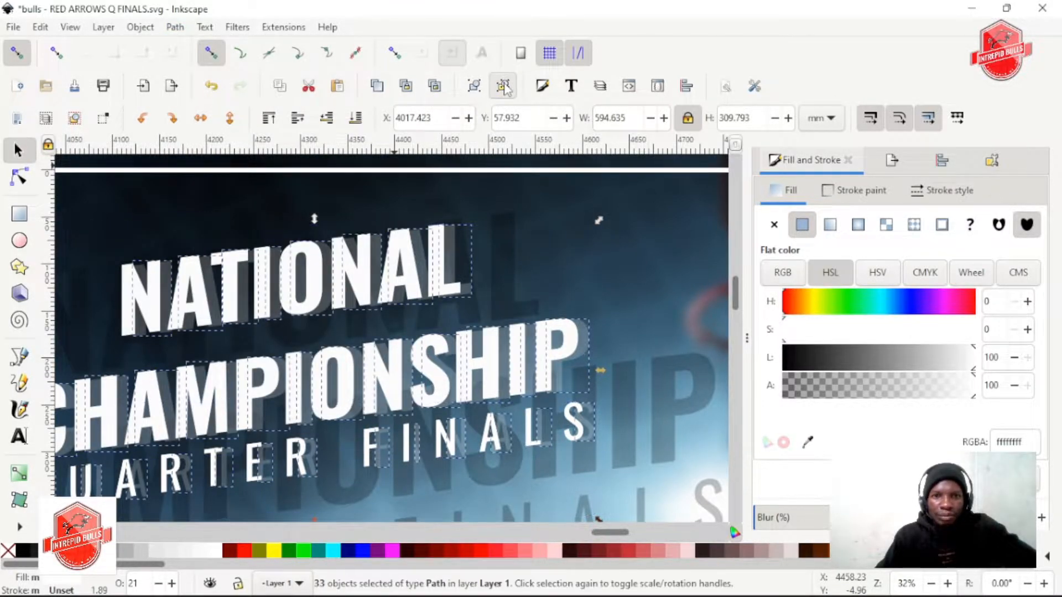
scroll(519, 265, right, 2)
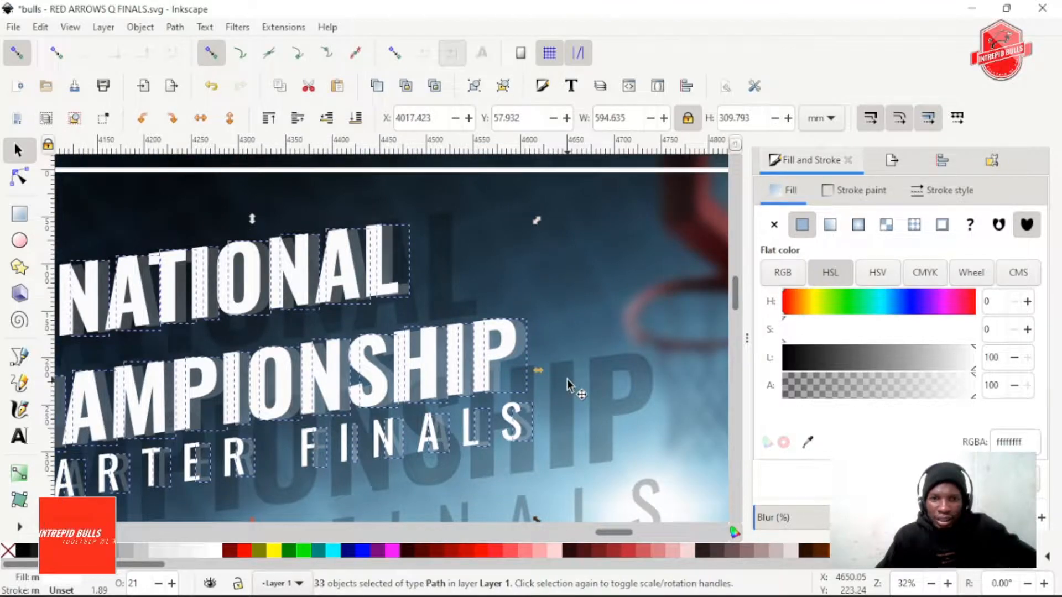
Try moving the translucent P of CHAMPIONSHIP and the white title group separately, and undo both moves
click(554, 363)
click(518, 332)
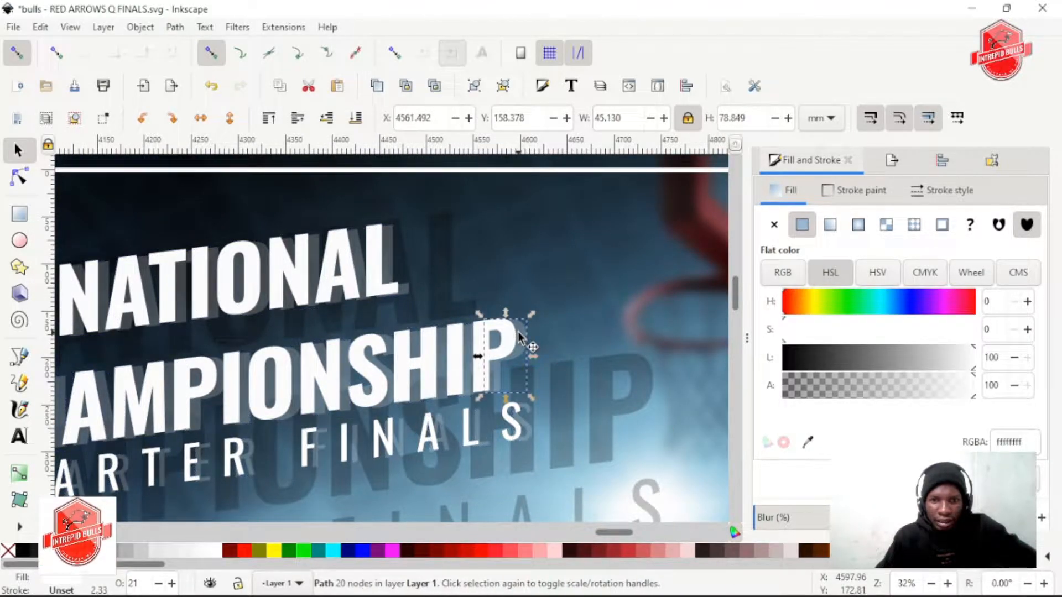
alt+click(518, 332)
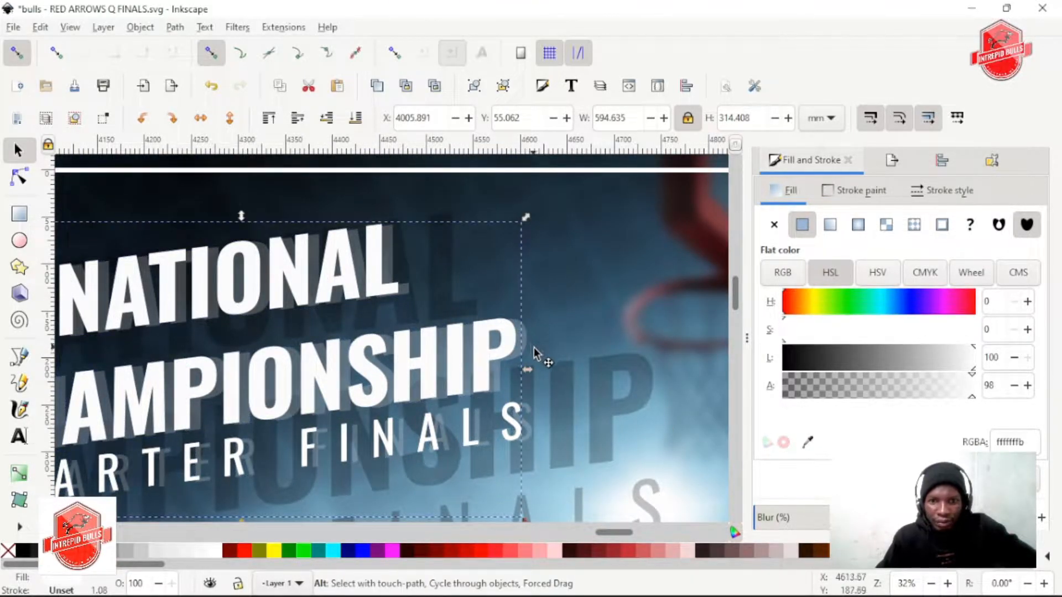
scroll(521, 338, up, 2)
alt+click(520, 330)
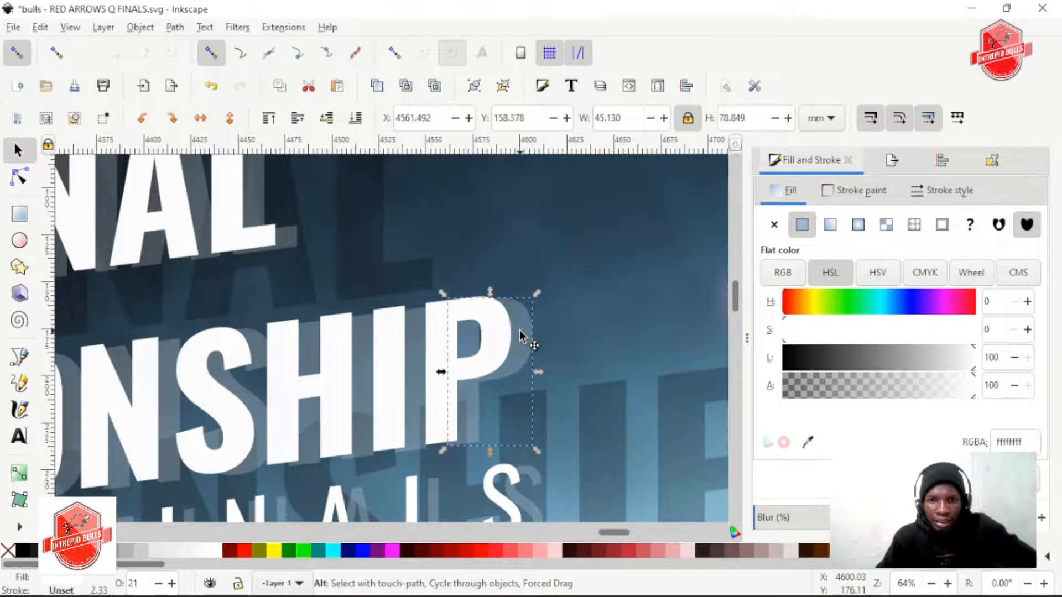
alt+click(533, 339)
alt+click(539, 338)
drag(539, 338, 563, 334)
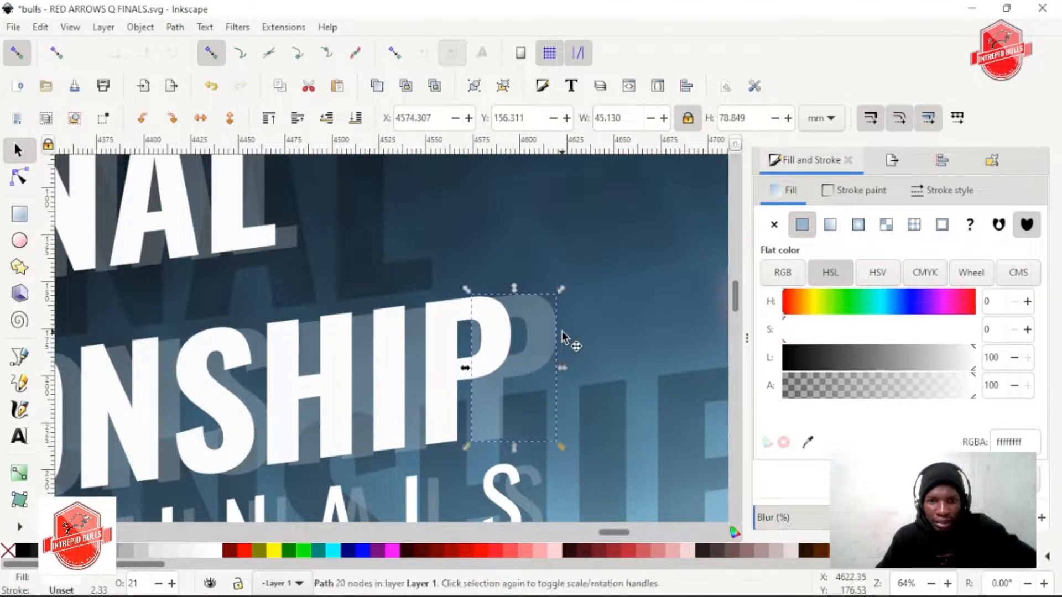
key(ctrl+z)
drag(435, 352, 419, 350)
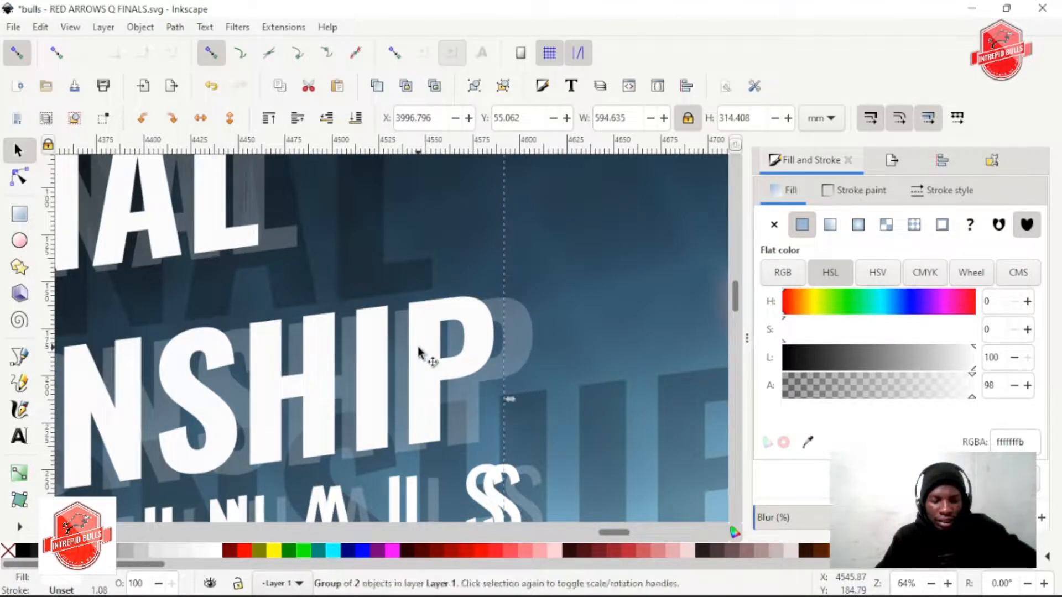
key(ctrl+z)
Convert the front white title group to paths and ungroup it down to its individual letters
scroll(440, 353, down, 2)
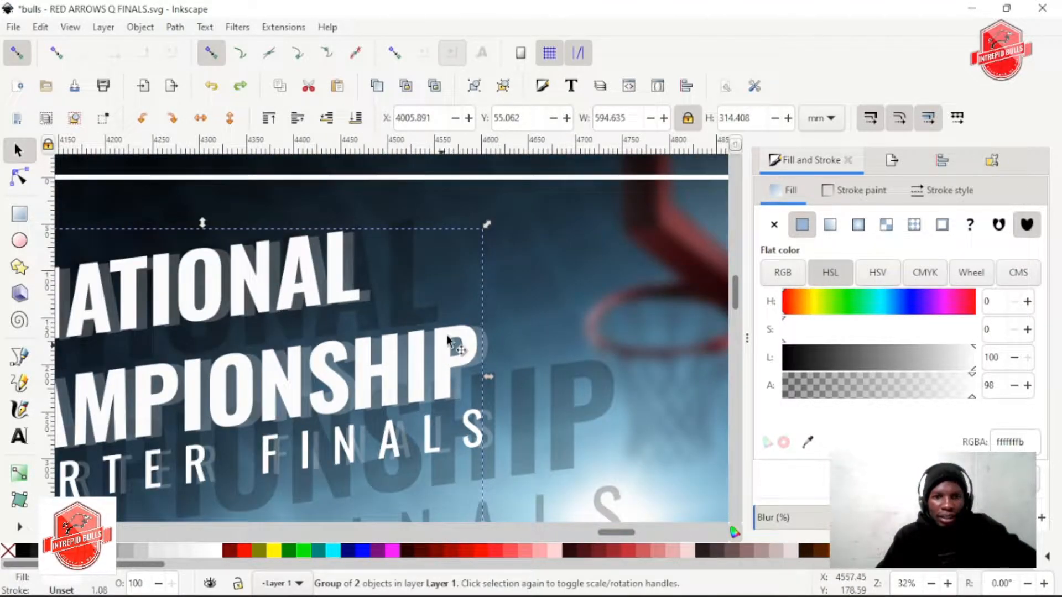
scroll(423, 336, left, 3)
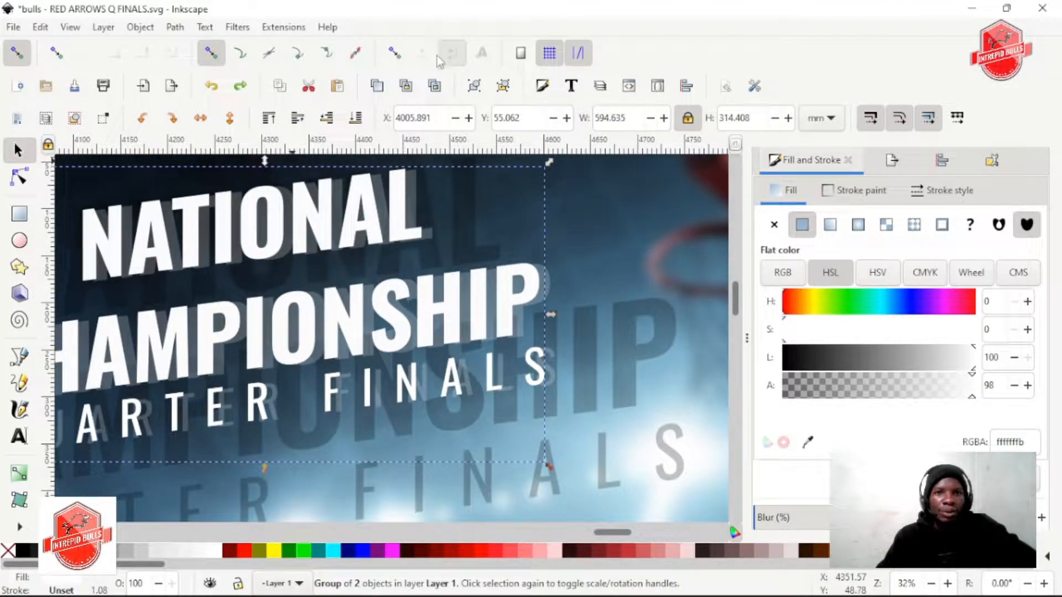
click(503, 88)
click(174, 26)
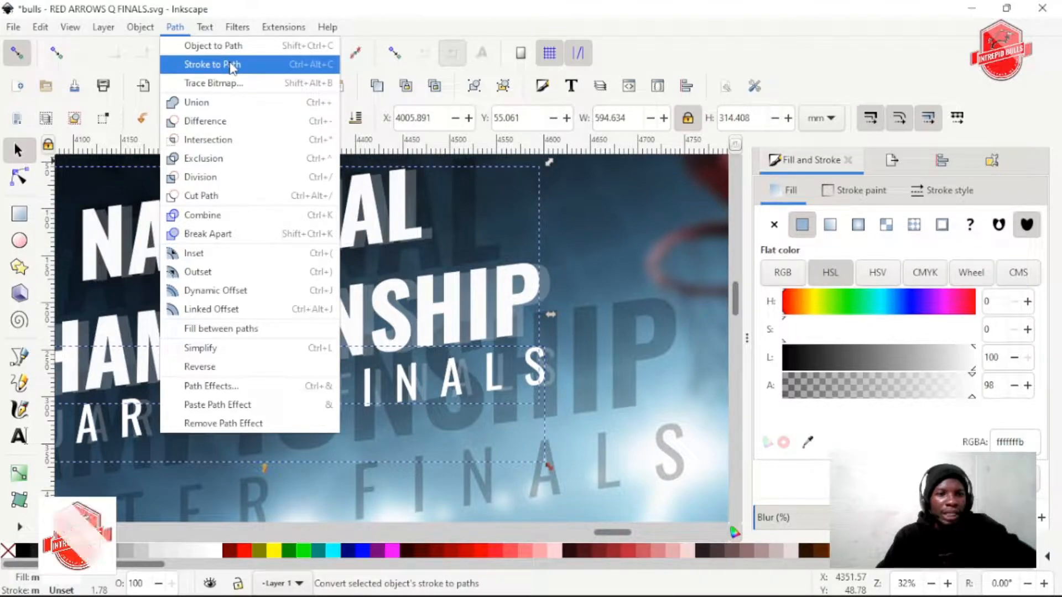
click(219, 46)
click(503, 86)
scroll(332, 249, left, 5)
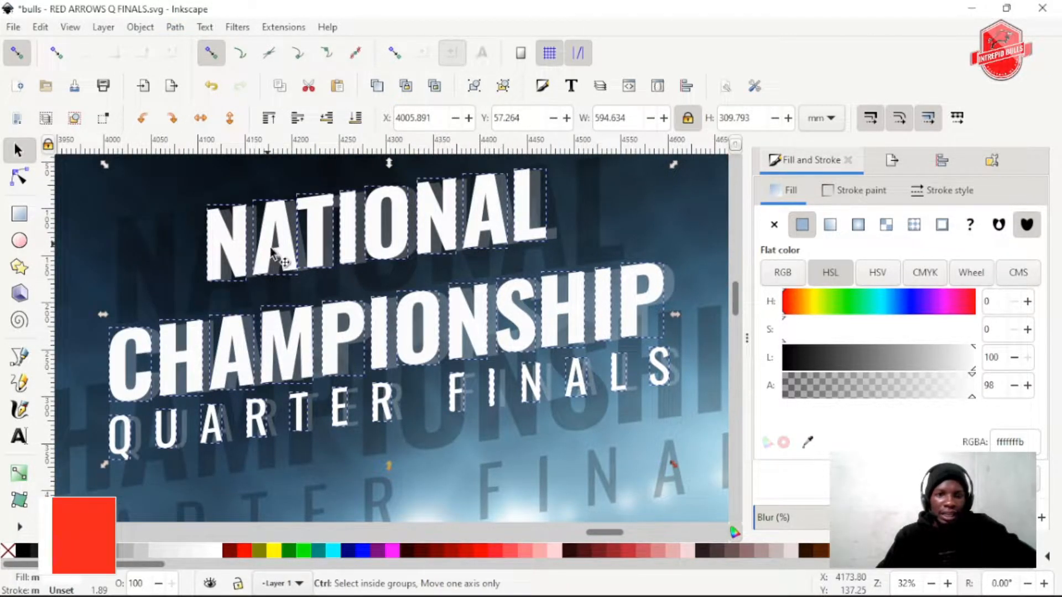
Release the selection of white title letters and save the poster file
scroll(275, 256, down, 2)
scroll(318, 282, up, 1)
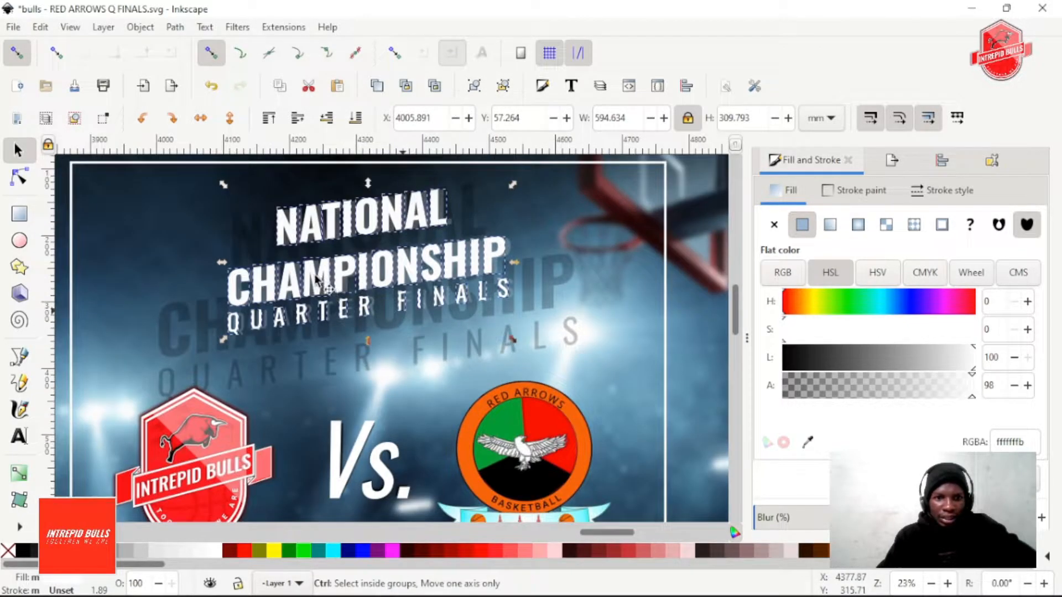
scroll(318, 282, up, 3)
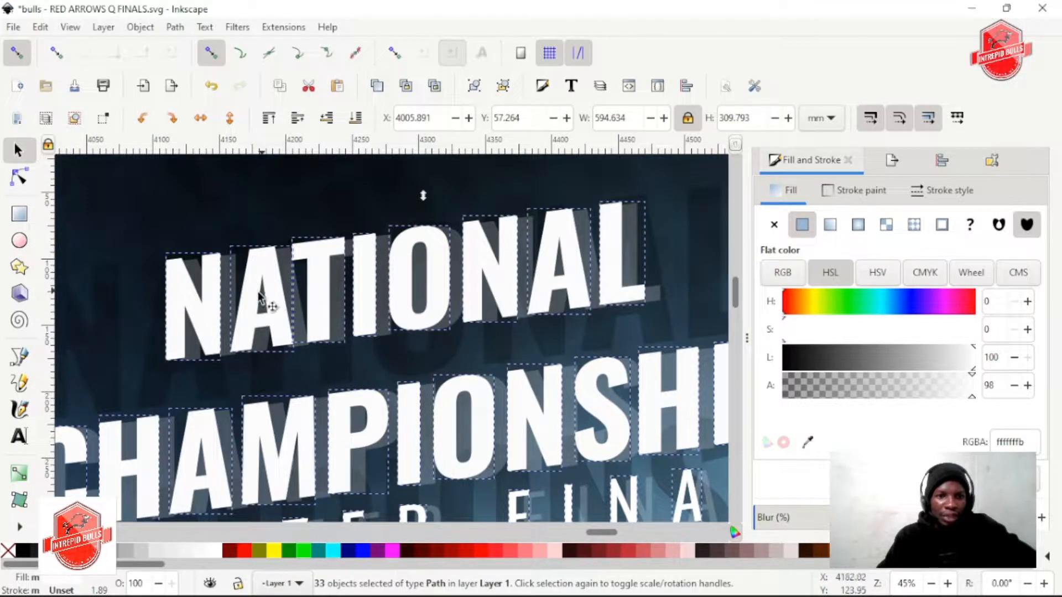
scroll(221, 275, up, 3)
click(214, 186)
scroll(219, 265, left, 4)
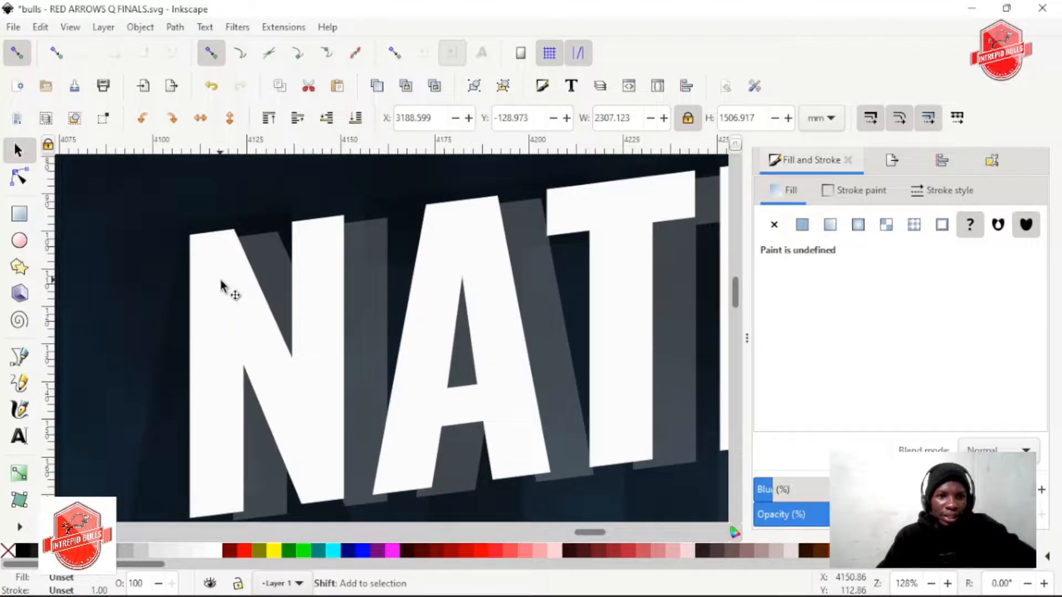
scroll(310, 287, down, 2)
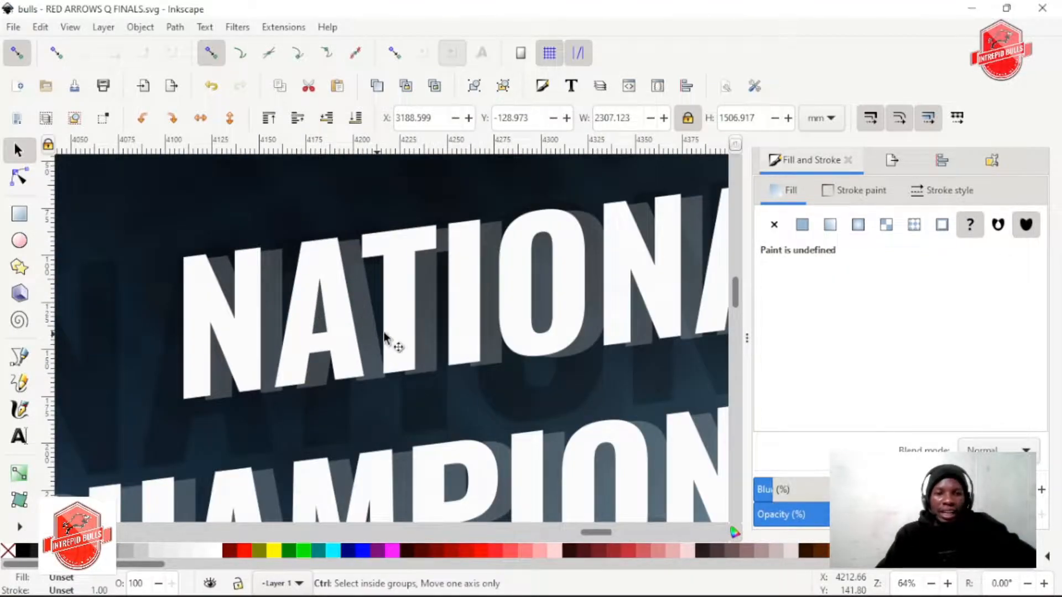
key(ctrl+s)
With cusp-node snapping on, add a node near the translucent N's lower-left corner in NATIONAL and snap it to the white N's lower-left corner
scroll(270, 283, up, 2)
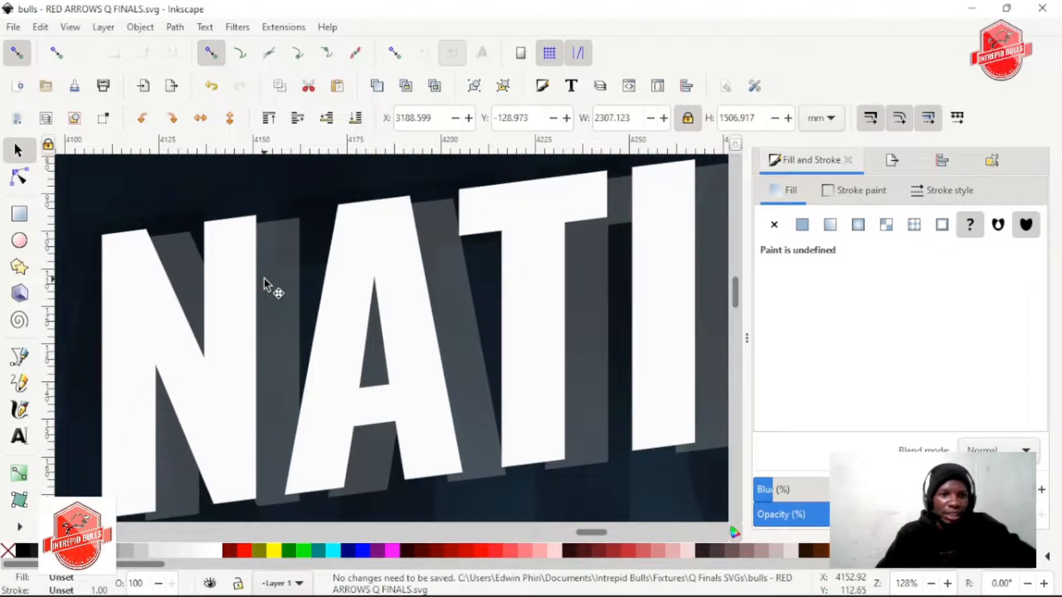
scroll(267, 278, left, 2)
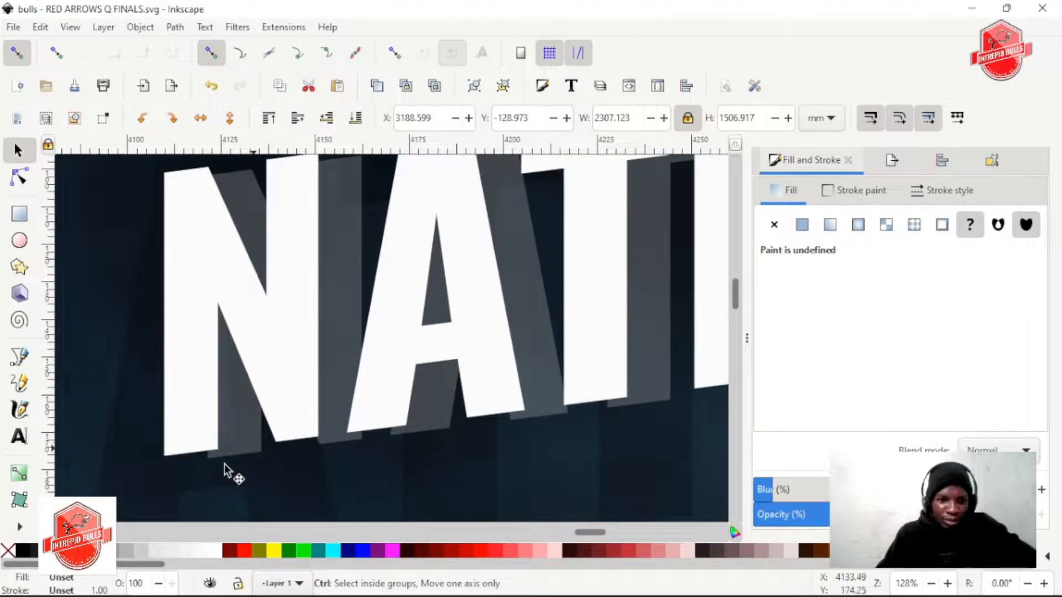
scroll(192, 460, up, 2)
scroll(200, 453, up, 1)
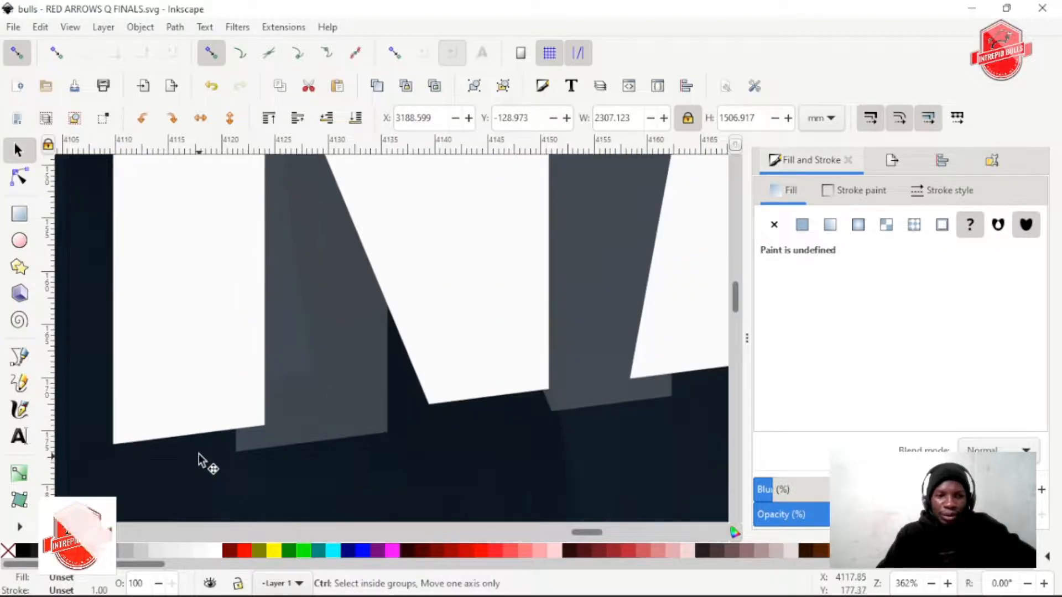
click(211, 450)
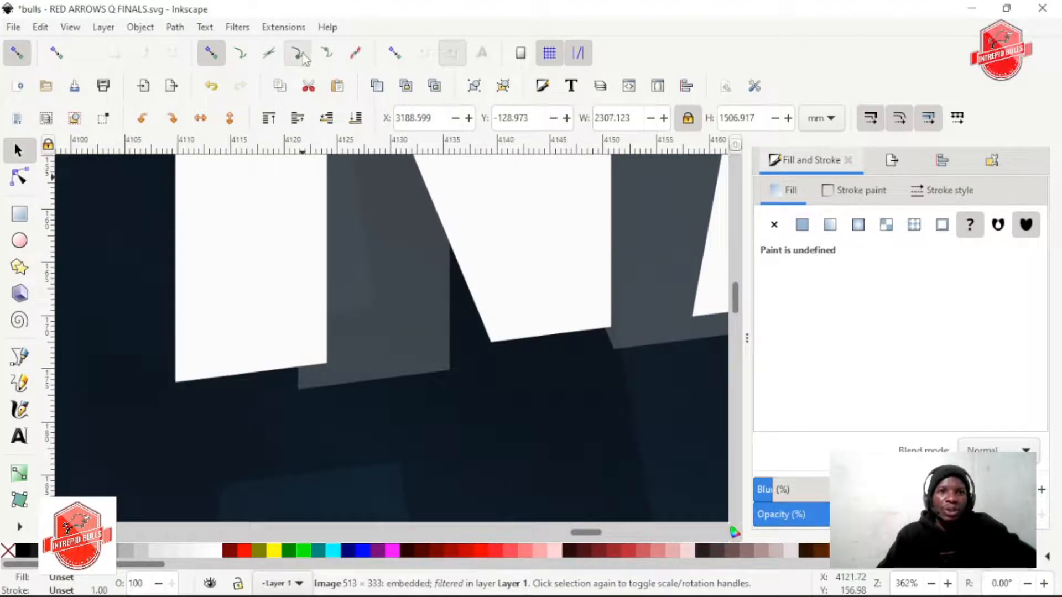
click(376, 334)
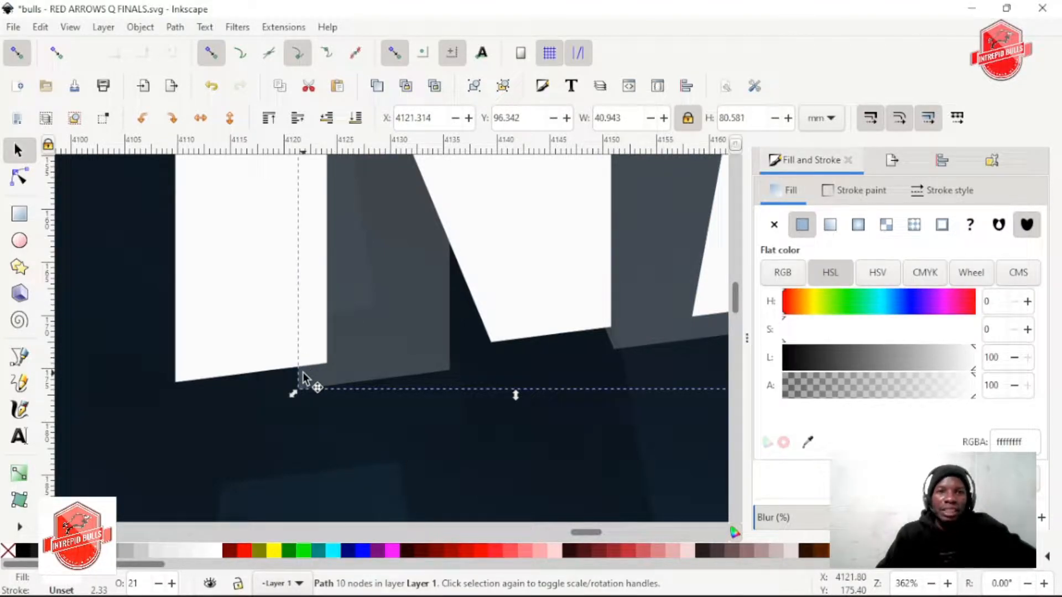
scroll(302, 376, up, 1)
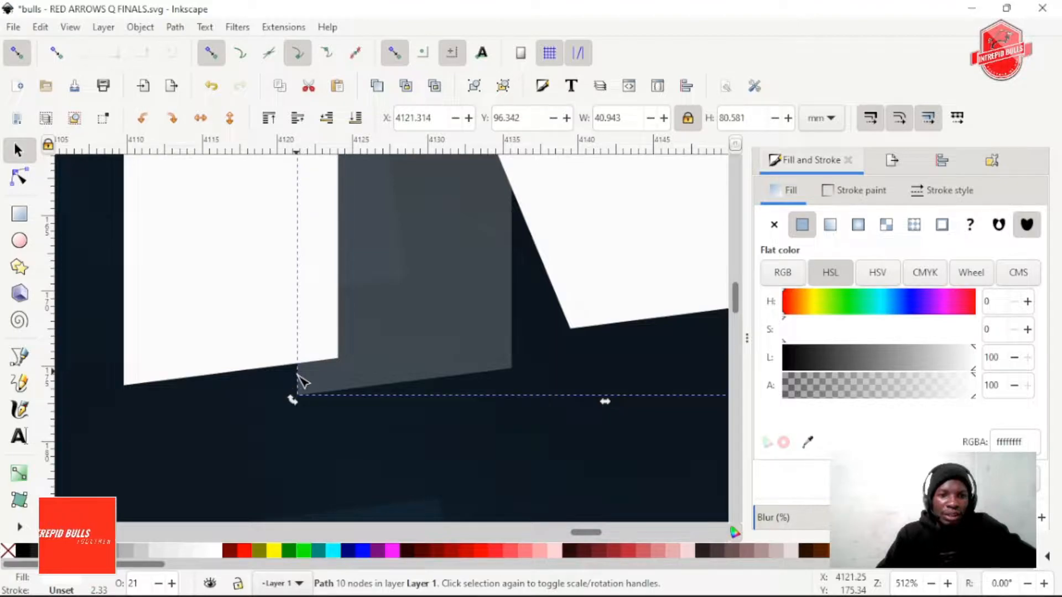
key(n)
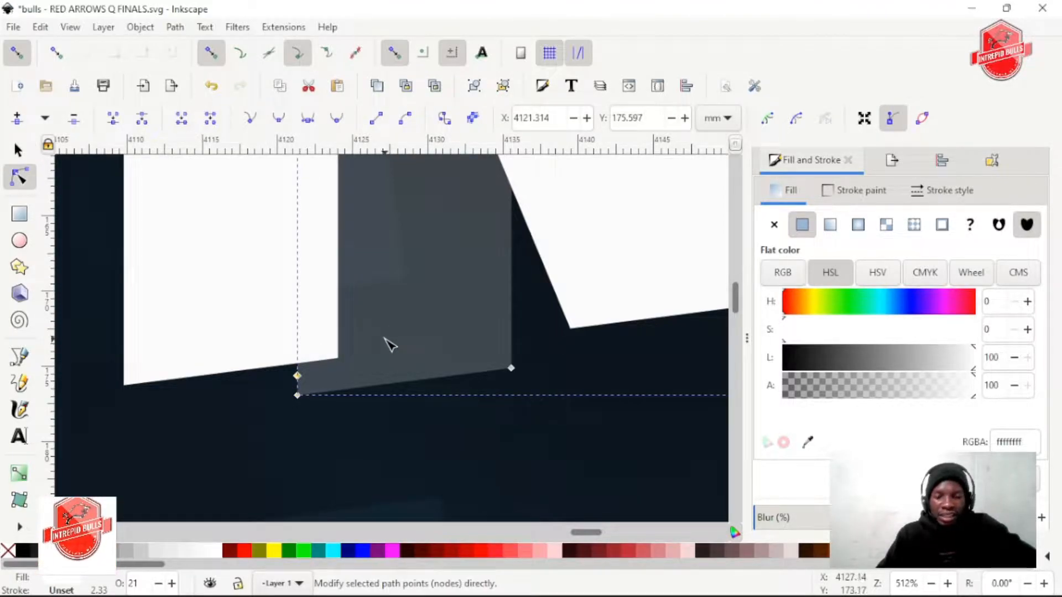
drag(303, 380, 126, 387)
Add a node on the lower diagonal edge of NATIONAL's first translucent N and snap it to the lower-left corner of the white N's right leg
scroll(396, 445, down, 2)
scroll(376, 449, down, 3)
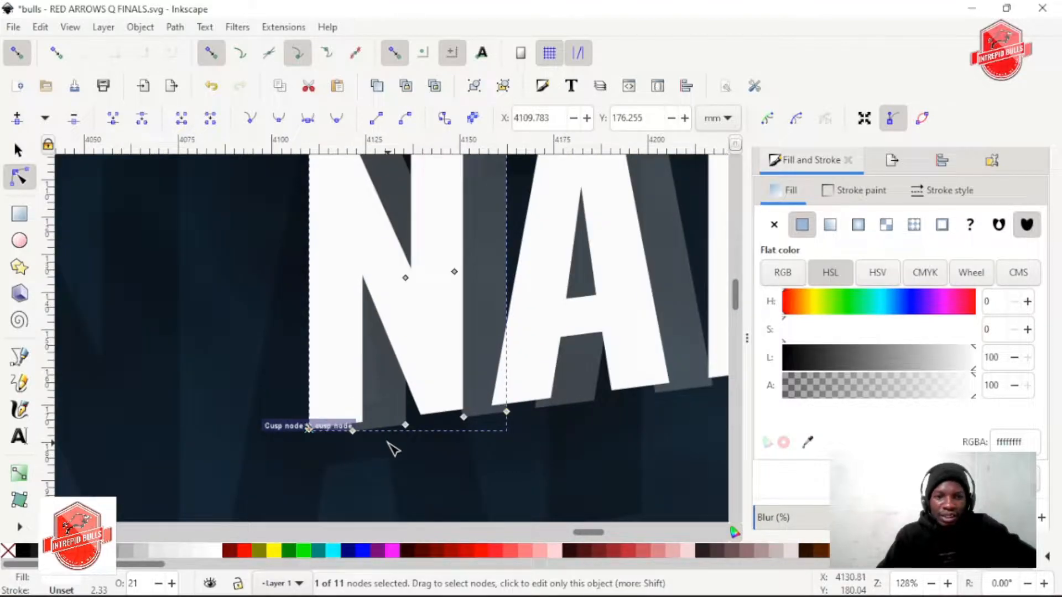
scroll(339, 424, up, 6)
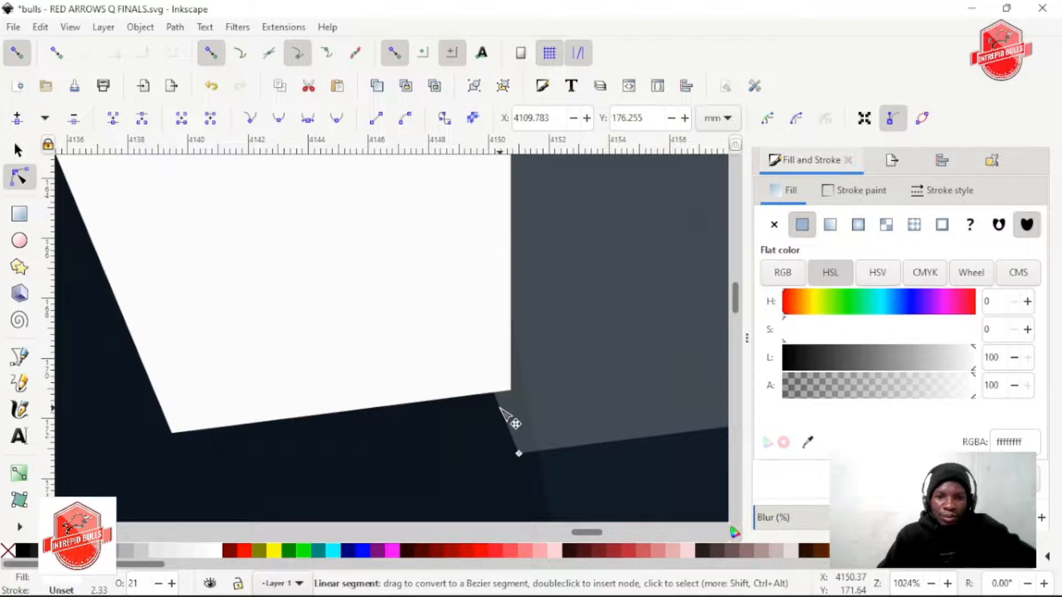
drag(495, 408, 171, 433)
Add a node low on the left leg of NATIONAL's first translucent A and snap it to the white A's lower-left corner
scroll(390, 439, down, 3)
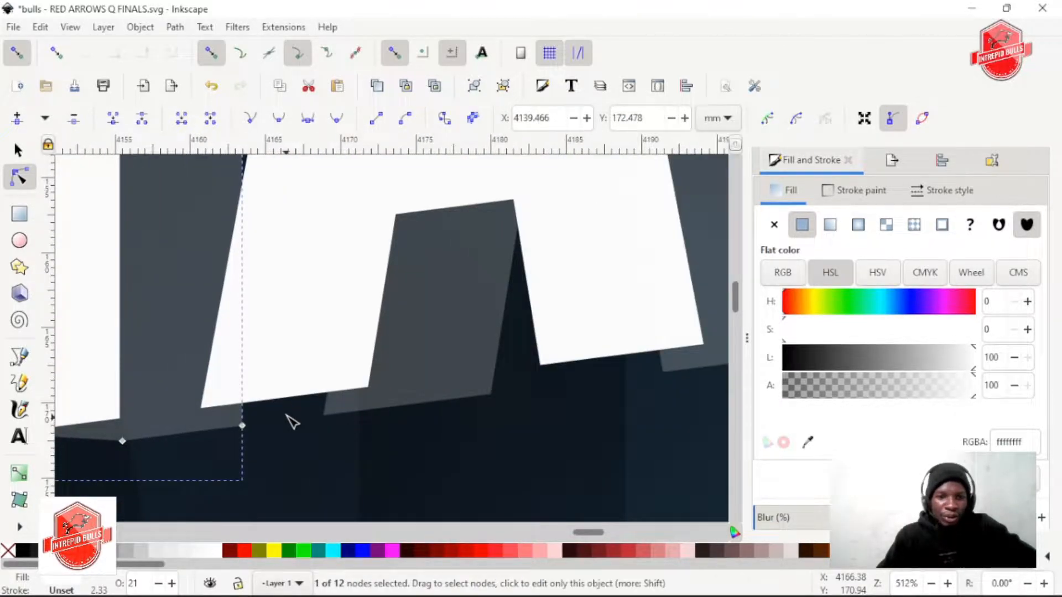
scroll(324, 420, up, 2)
click(436, 390)
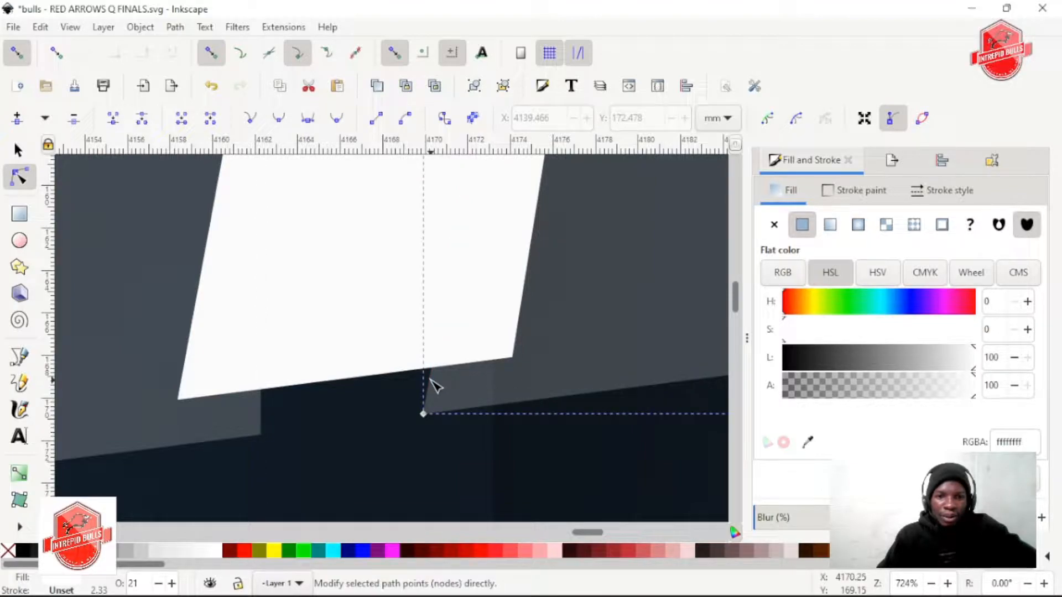
click(440, 389)
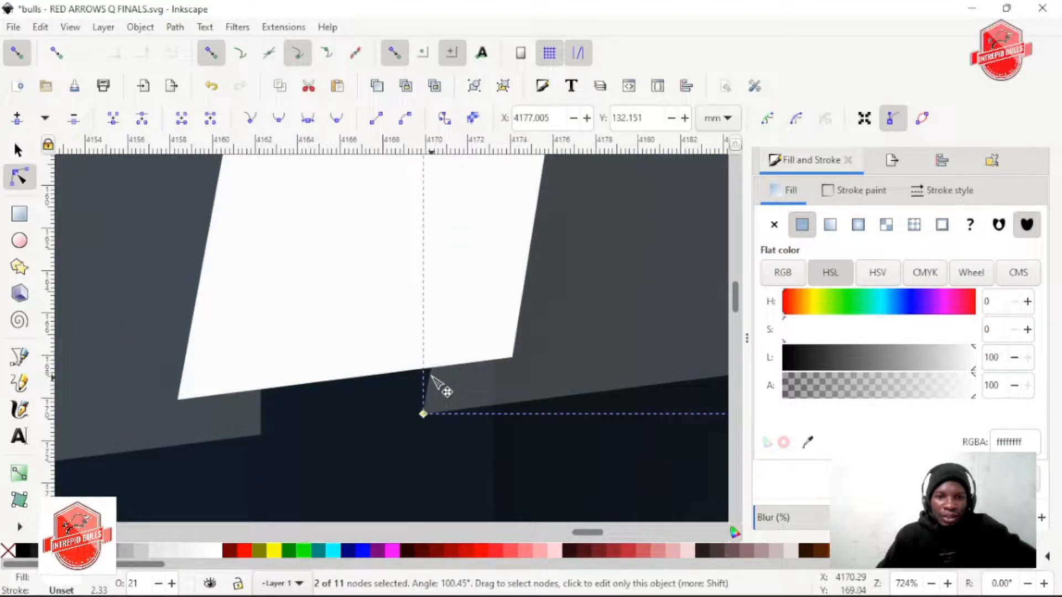
drag(429, 374, 185, 407)
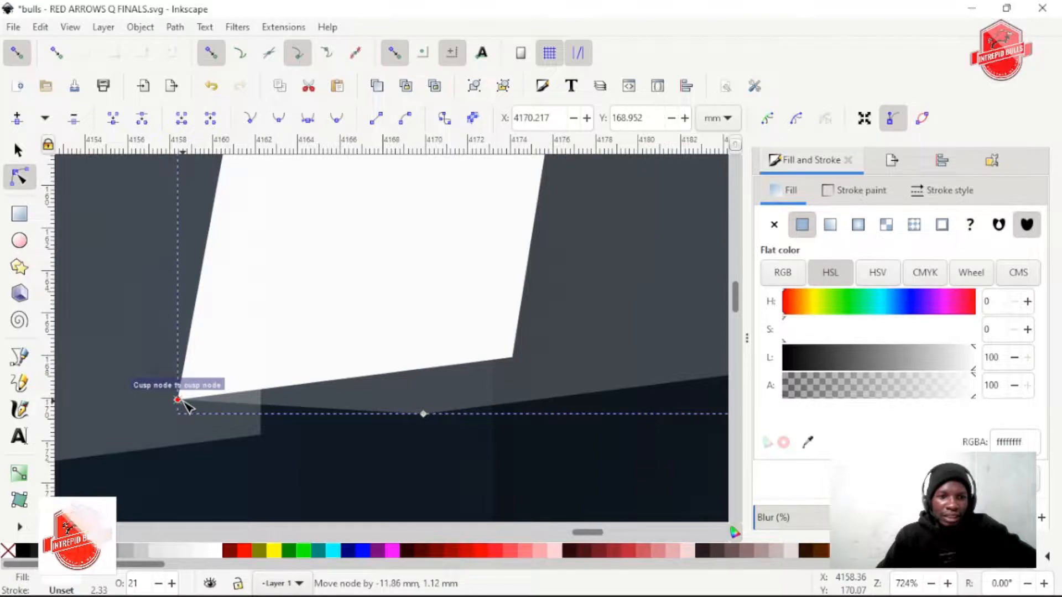
Add a node low on the same translucent A's right leg and snap it to the lower-left corner of the white A's right leg
scroll(425, 429, down, 2)
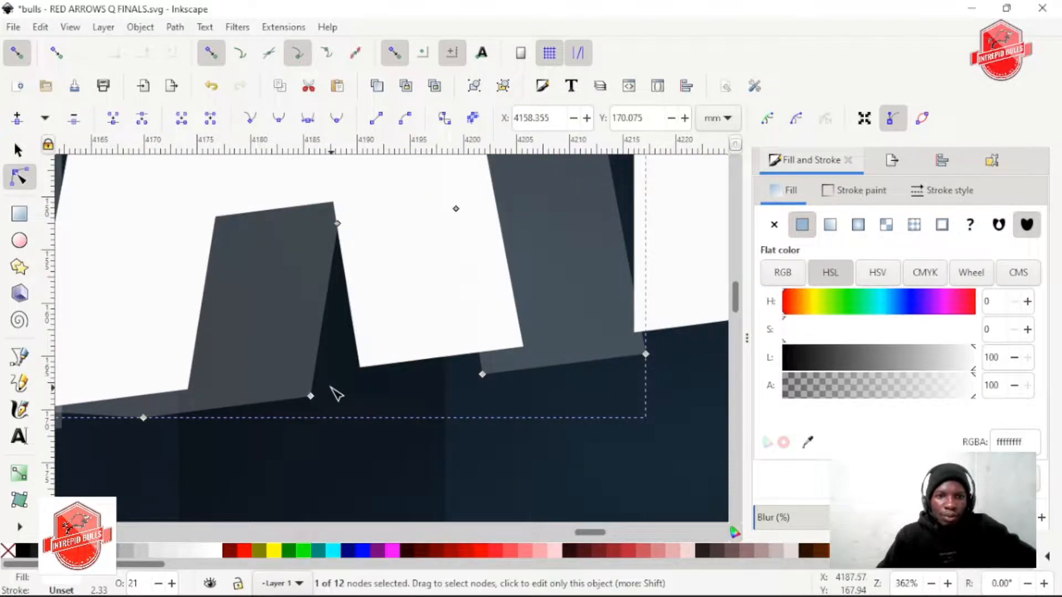
scroll(332, 387, right, 4)
scroll(257, 371, up, 3)
scroll(298, 366, left, 4)
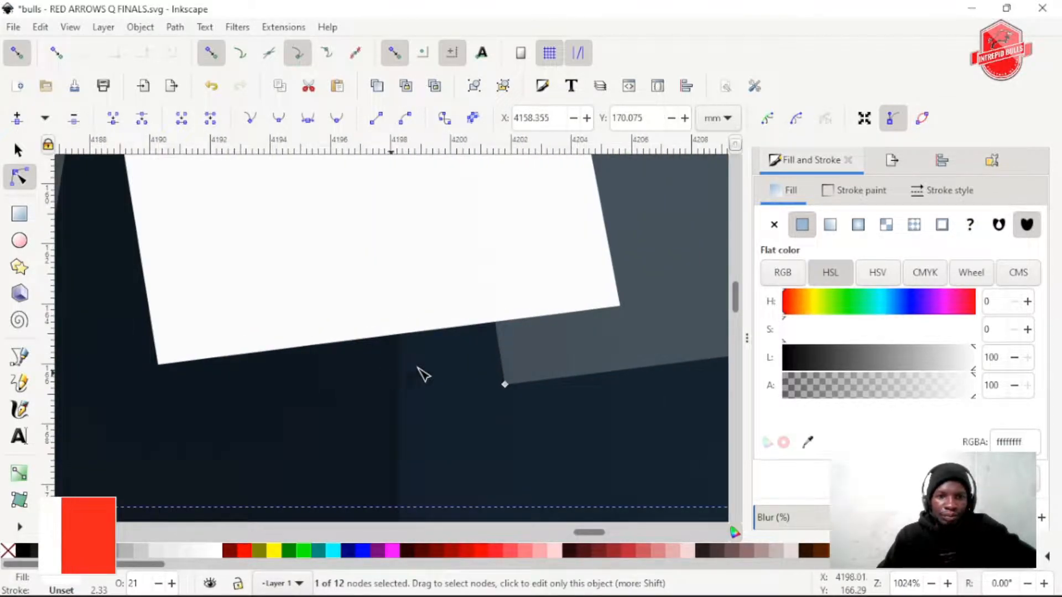
double_click(497, 336)
drag(499, 339, 158, 364)
Add a node near the stem bottom of NATIONAL's translucent T and snap it to the lower-left corner of the white T's stem
scroll(363, 413, down, 2)
scroll(498, 413, right, 9)
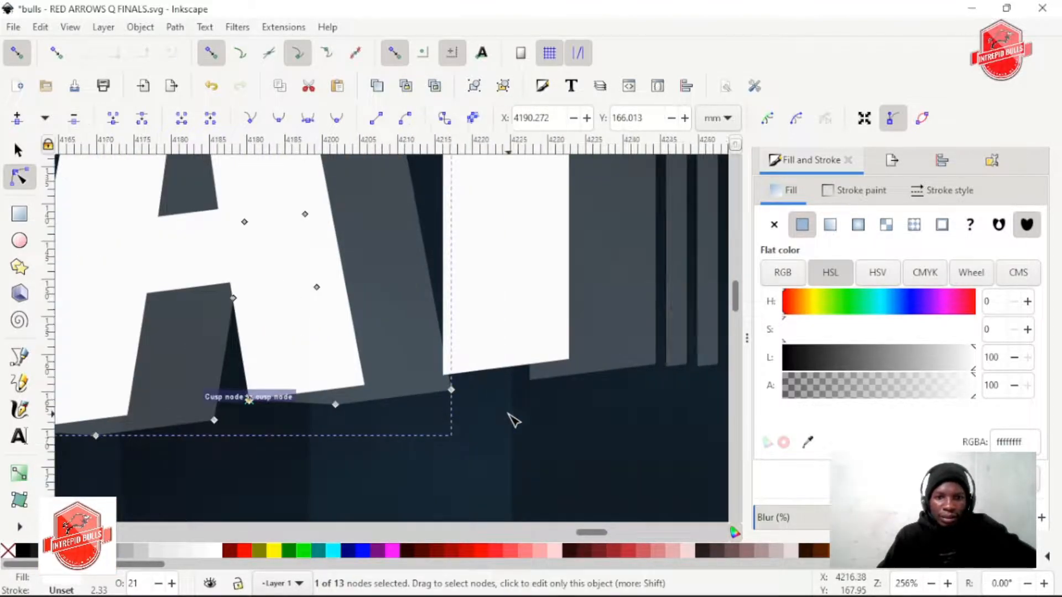
scroll(335, 389, up, 1)
scroll(374, 381, left, 2)
scroll(391, 385, up, 1)
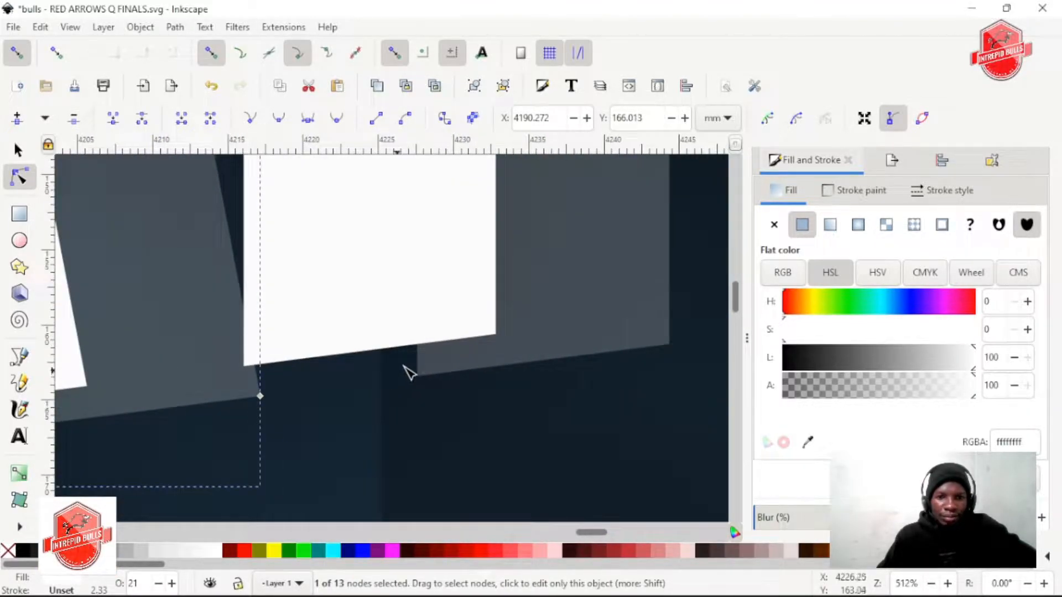
click(424, 360)
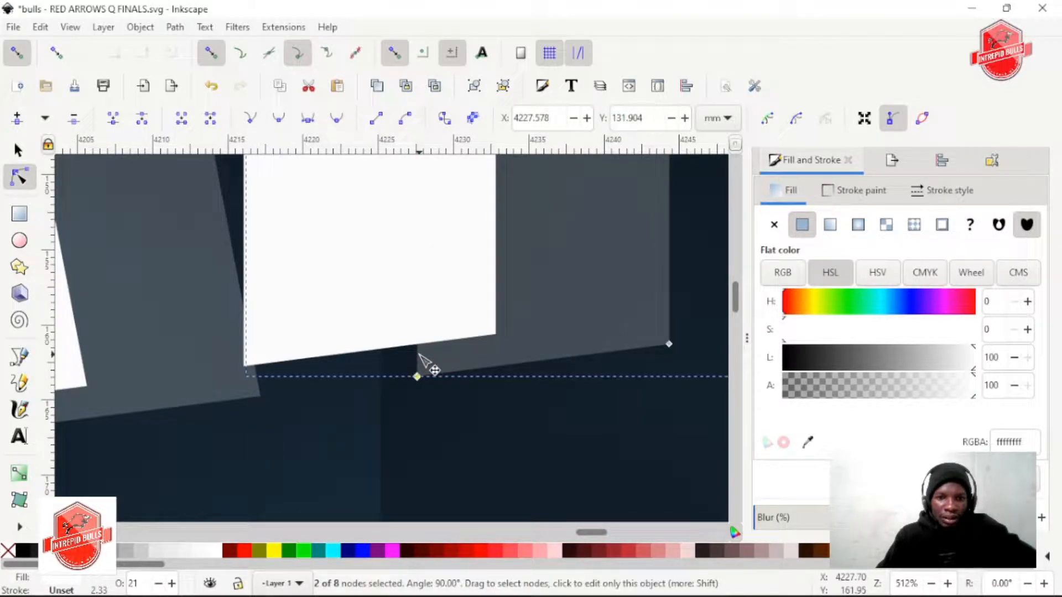
drag(418, 355, 243, 366)
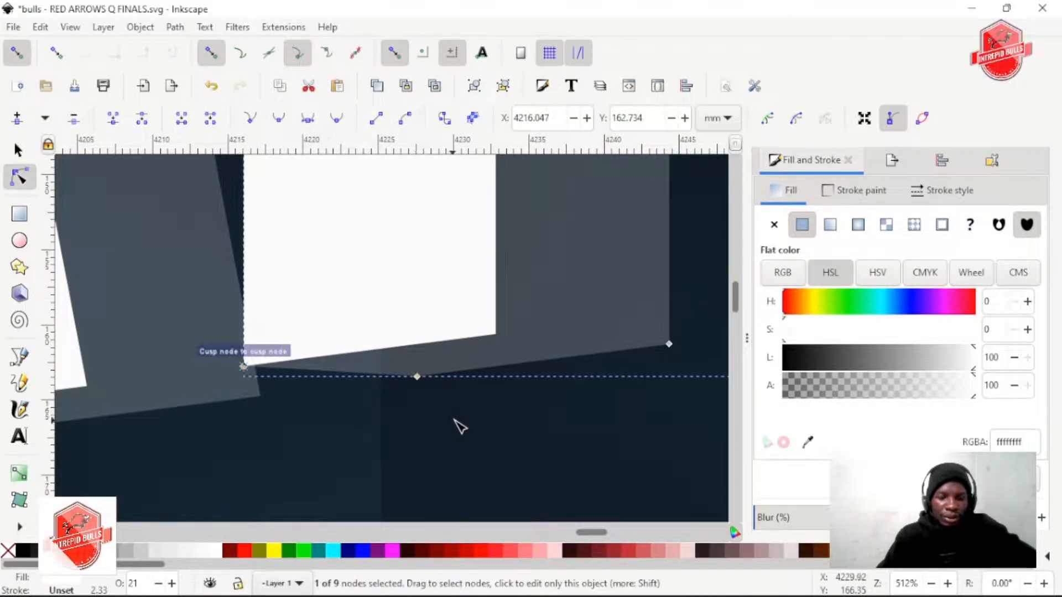
Add a node near the lower-left corner of NATIONAL's translucent I and snap it to the white I's lower-left corner
scroll(453, 415, down, 2)
drag(721, 390, 426, 394)
scroll(354, 378, up, 3)
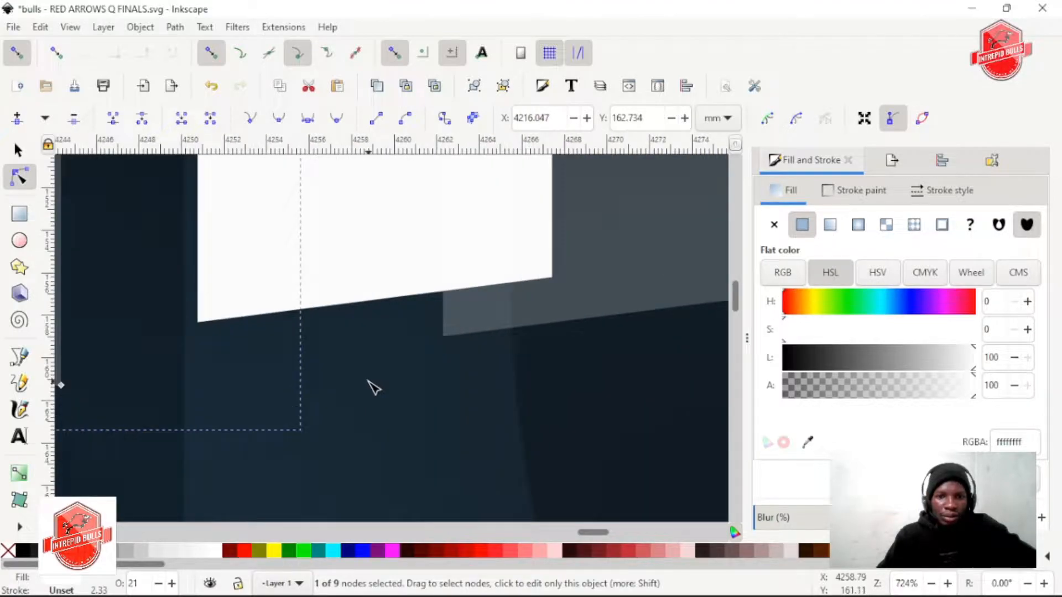
scroll(421, 384, left, 2)
scroll(496, 380, up, 2)
click(508, 376)
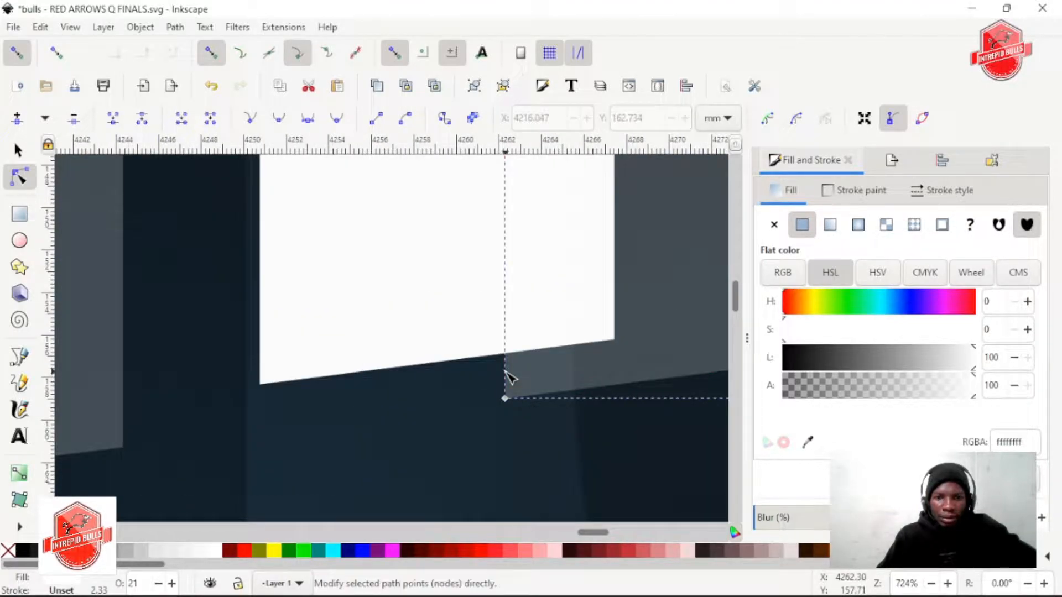
click(509, 372)
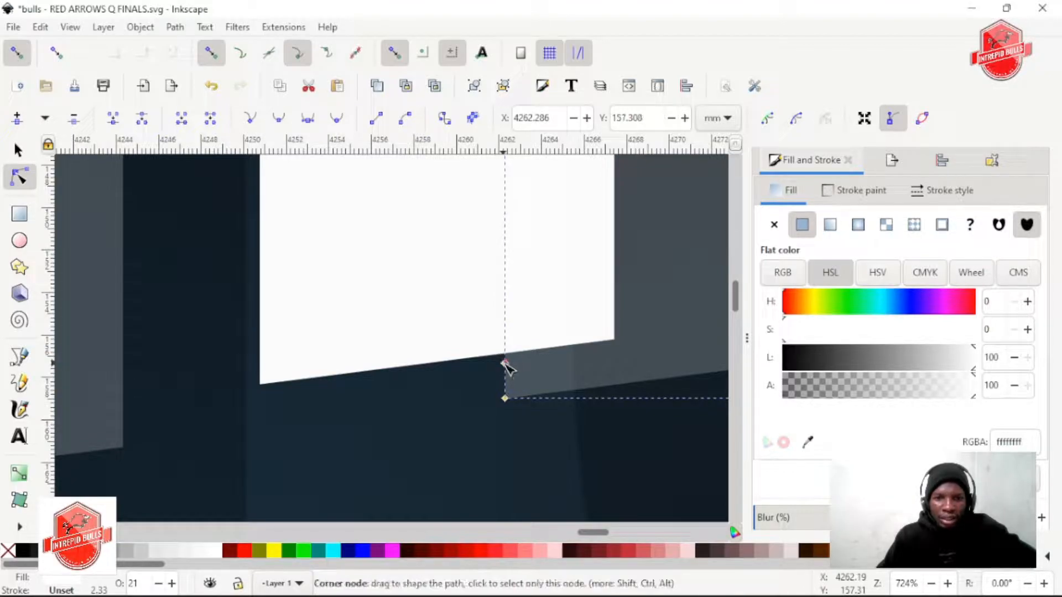
drag(490, 367, 256, 385)
Add a node near the lower-left corner of NATIONAL's second translucent N and snap it to the white N's lower-left corner
ctrl+scroll(476, 383, down, 3)
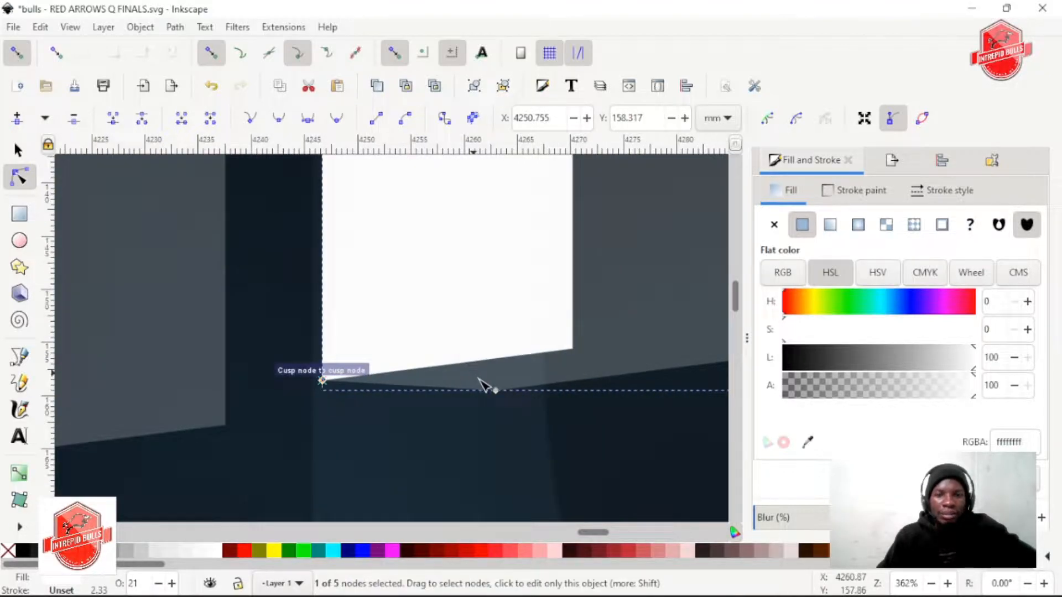
scroll(485, 387, down, 2)
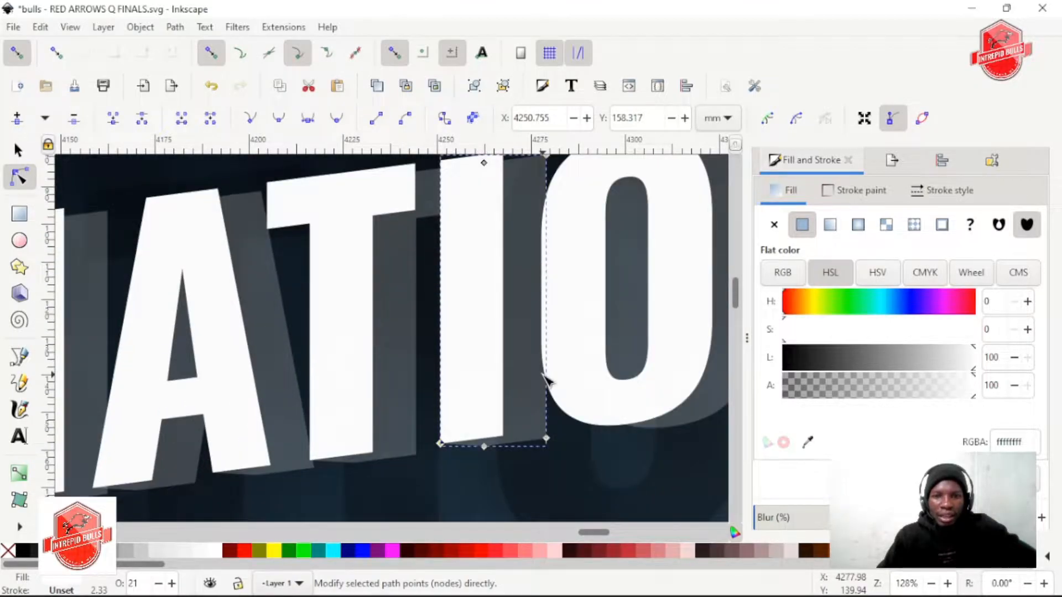
scroll(512, 385, right, 10)
scroll(479, 408, up, 3)
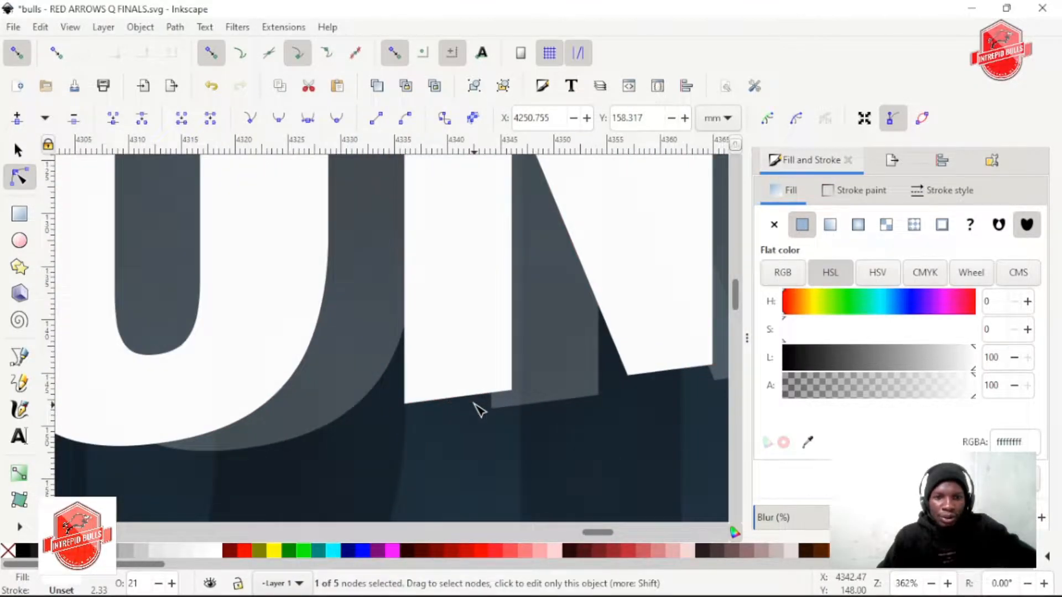
scroll(500, 398, up, 2)
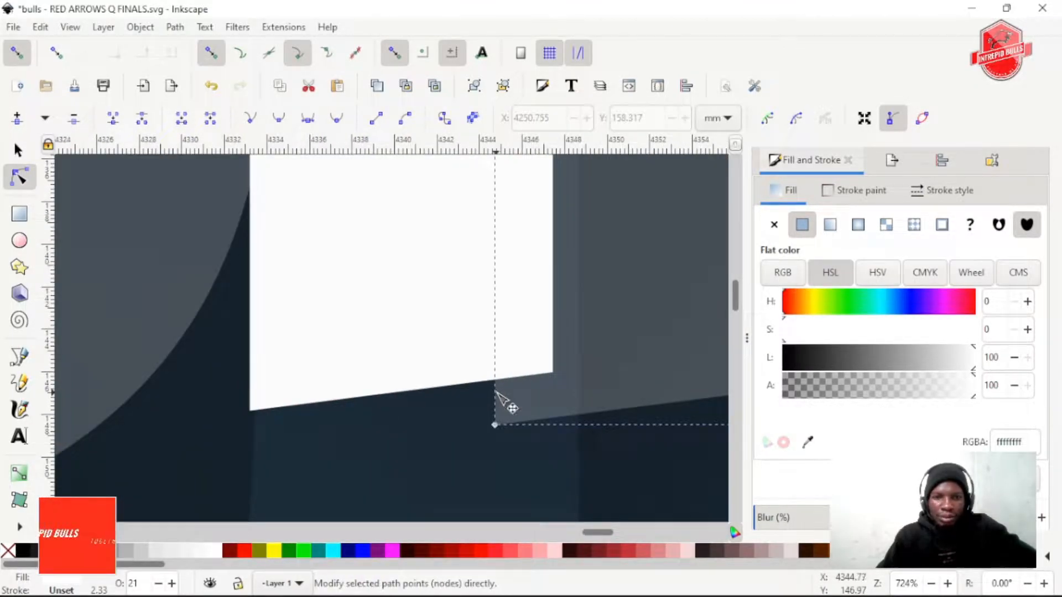
drag(496, 390, 252, 412)
Add a node on the second translucent N's lower diagonal edge and snap it to the lower-left corner of the white N's right leg
scroll(434, 434, right, 8)
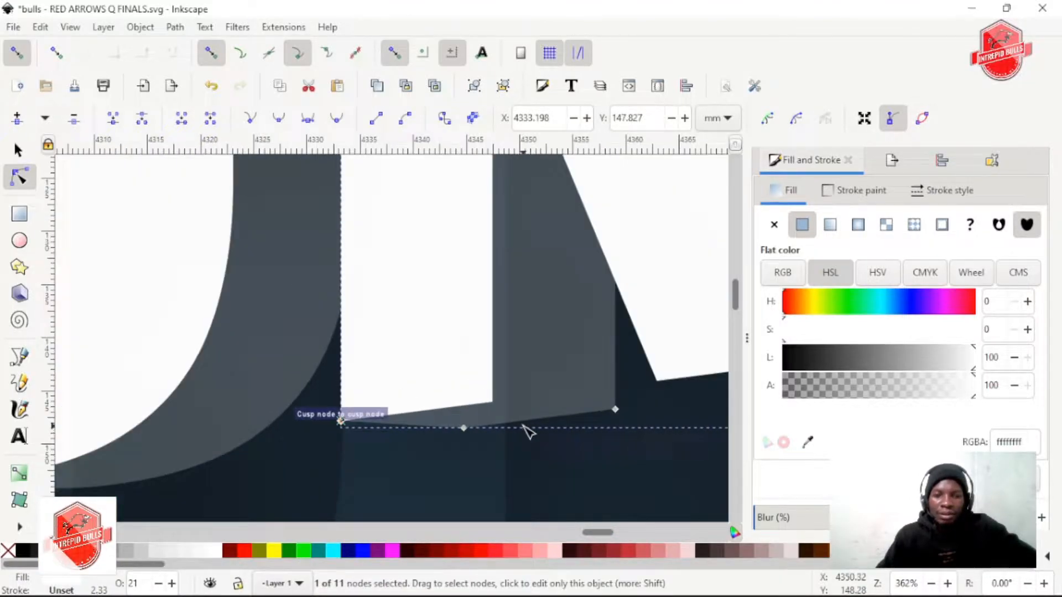
scroll(353, 399, down, 4)
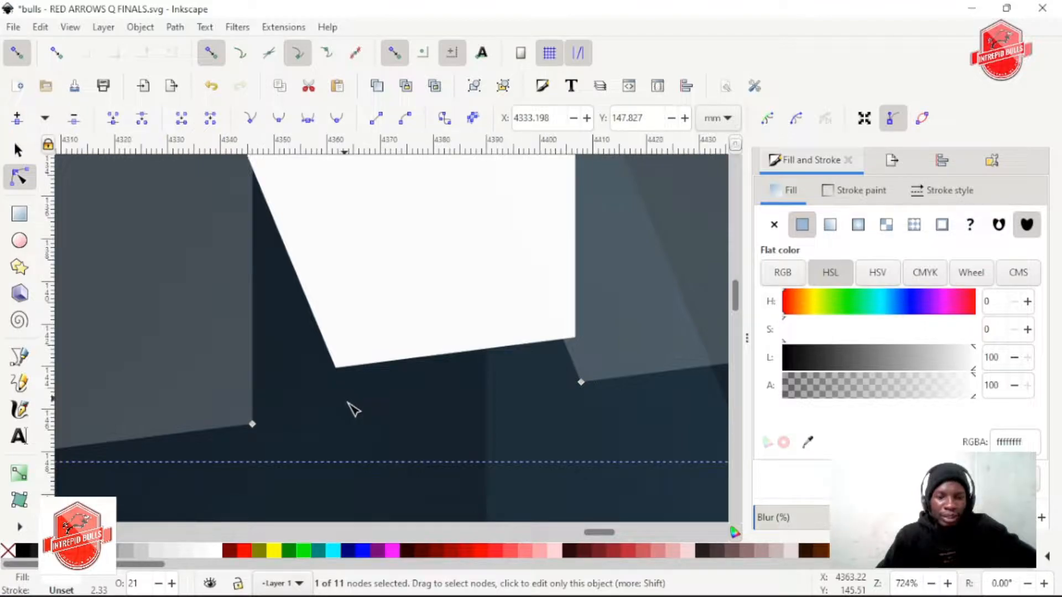
scroll(390, 398, up, 3)
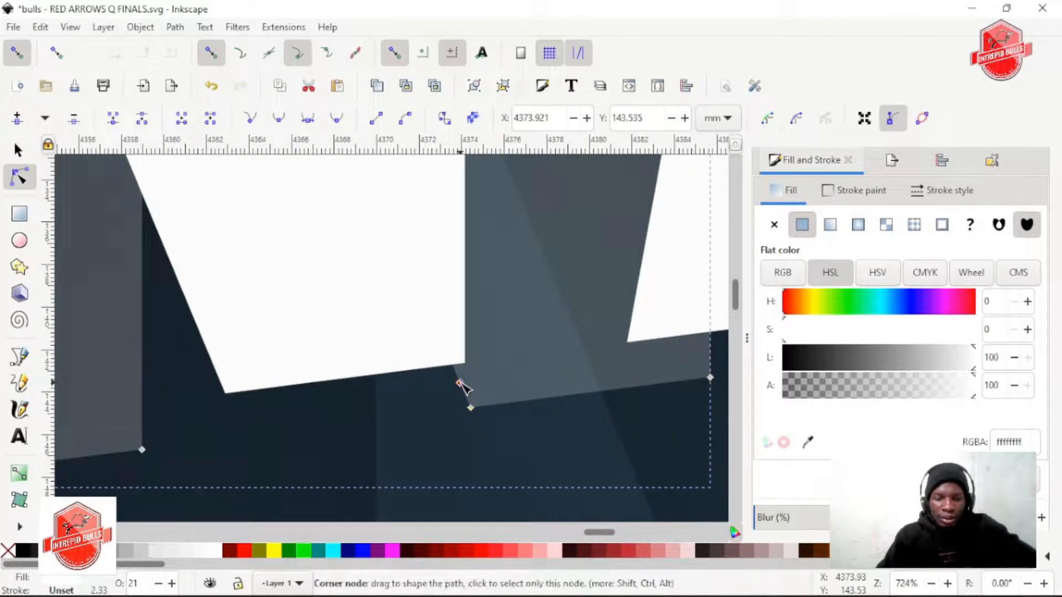
drag(317, 386, 227, 396)
Add a node low on the left leg of NATIONAL's second translucent A and snap it to the white A's lower-left corner
scroll(492, 422, down, 2)
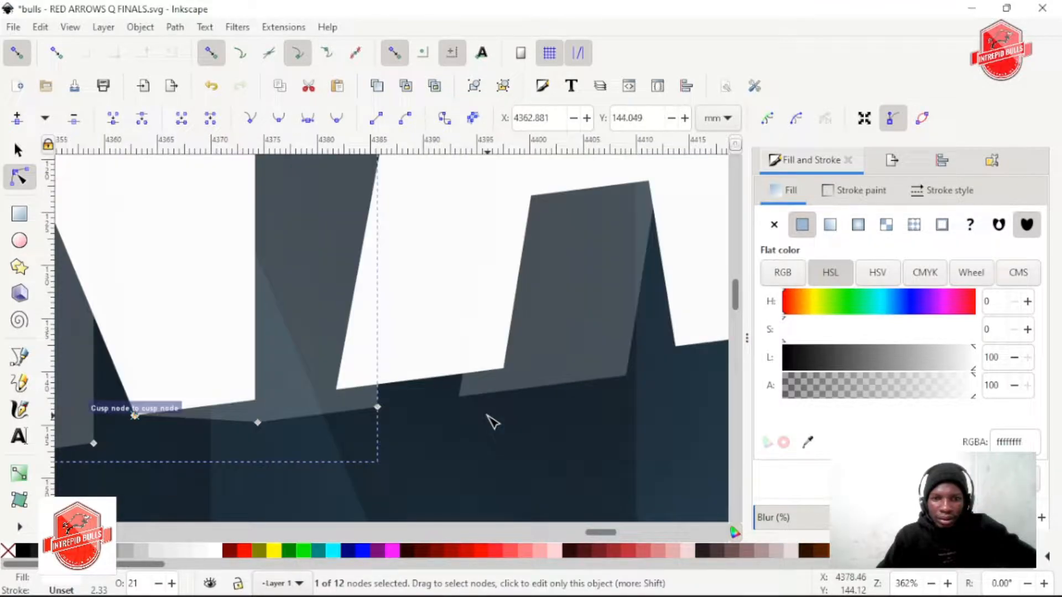
scroll(350, 410, up, 2)
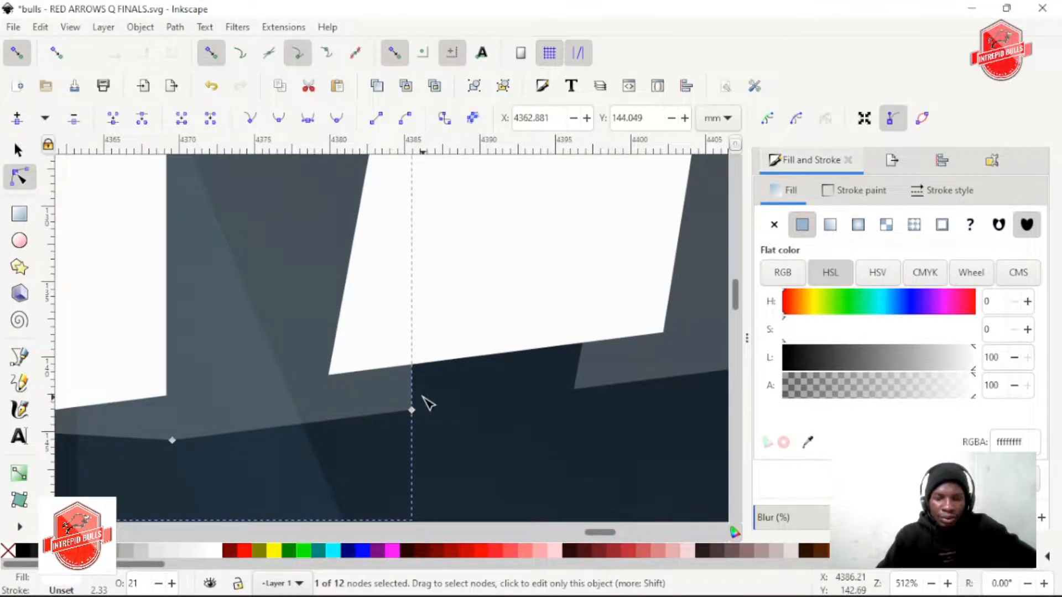
scroll(422, 403, down, 3)
scroll(407, 401, up, 3)
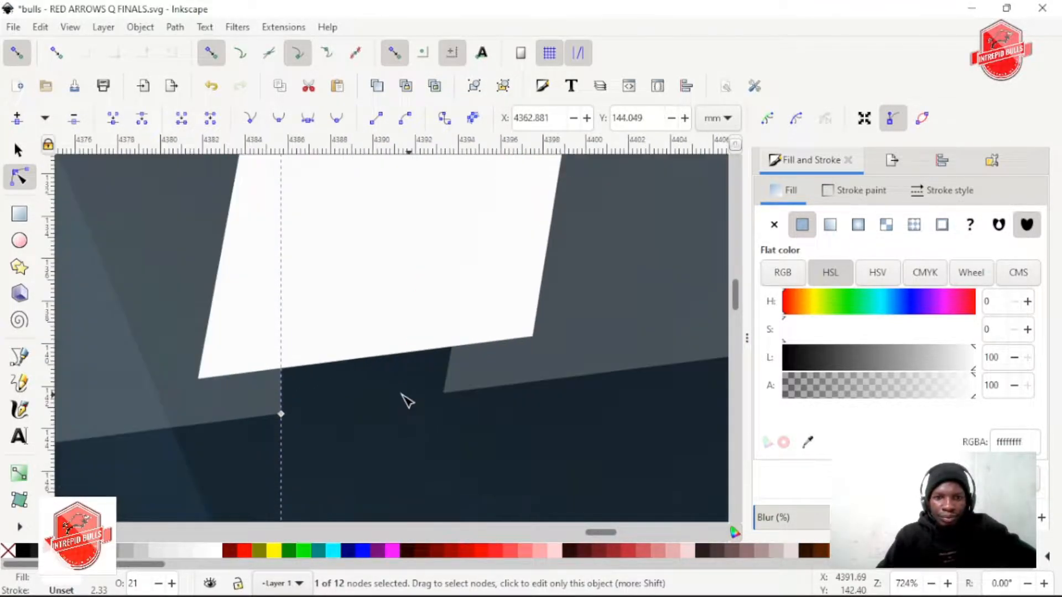
click(449, 358)
drag(450, 360, 204, 382)
Add a node low on the second translucent A's right leg and snap it to the lower-left corner of the white A's right leg
scroll(387, 422, down, 2)
scroll(477, 429, right, 5)
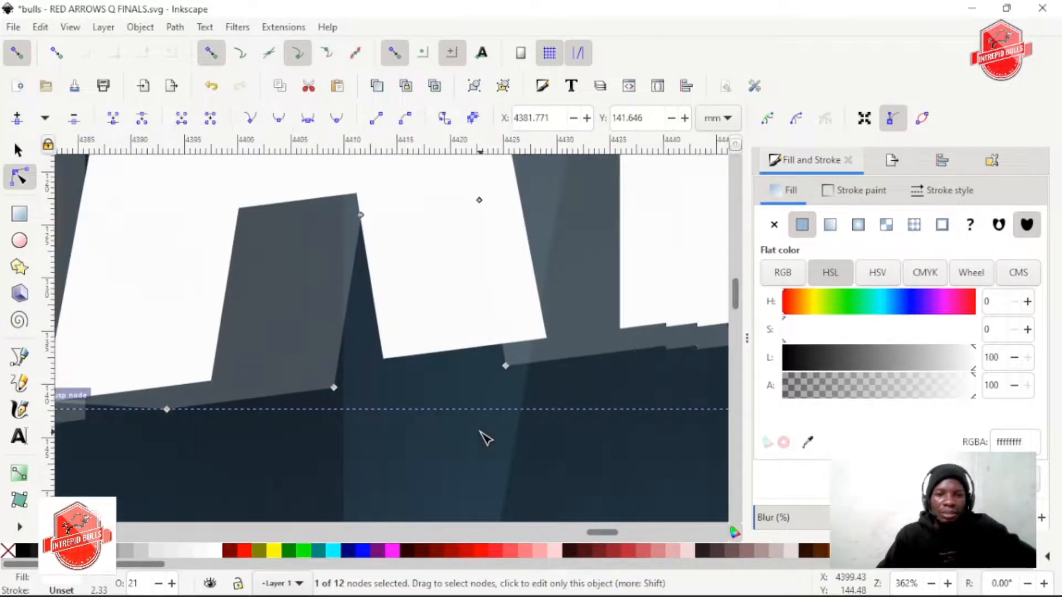
scroll(295, 392, up, 2)
scroll(334, 405, down, 2)
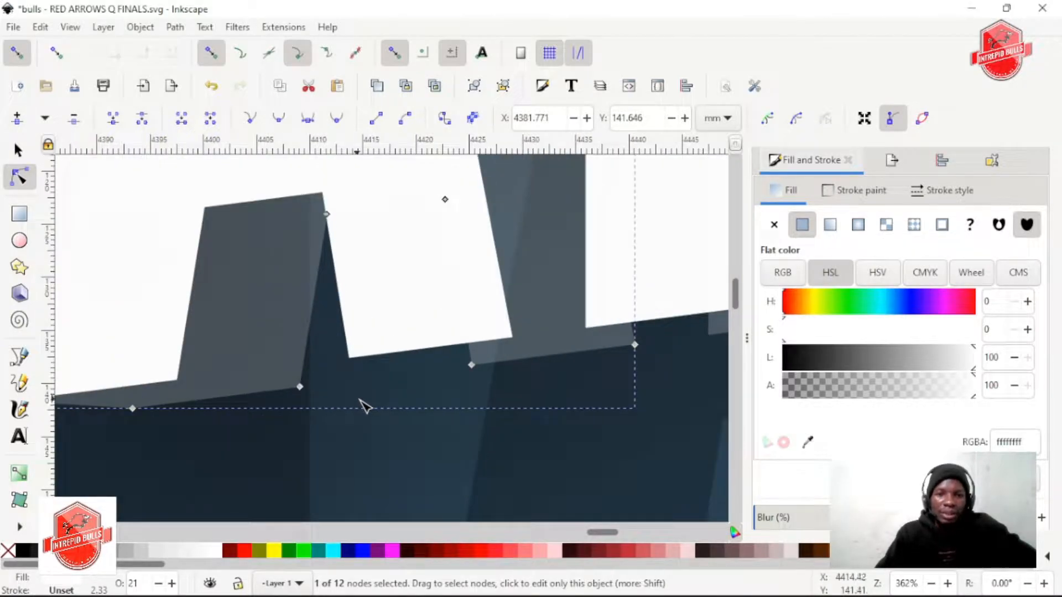
scroll(462, 379, up, 2)
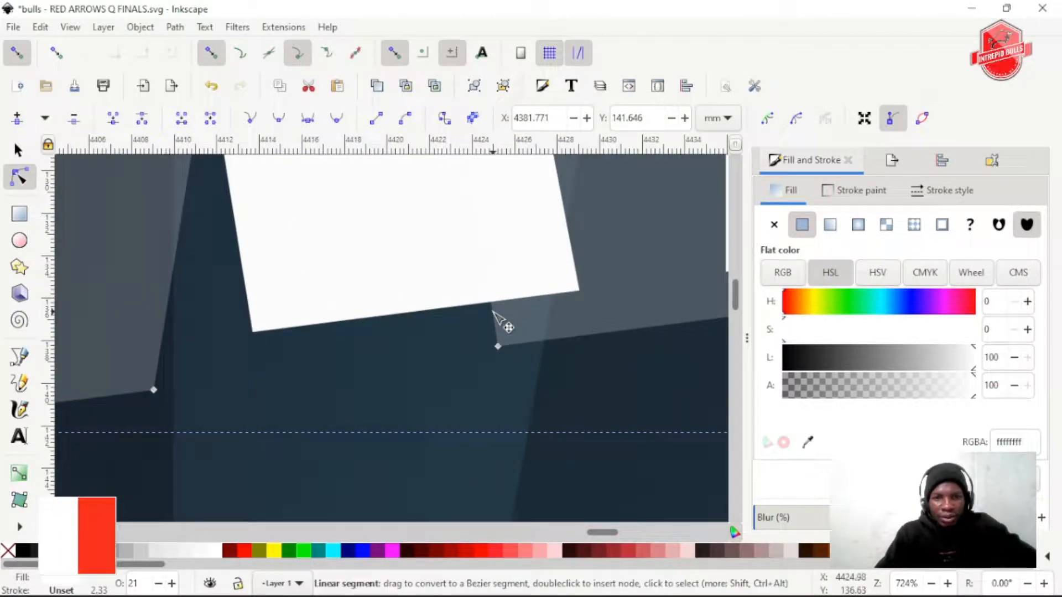
drag(495, 315, 260, 336)
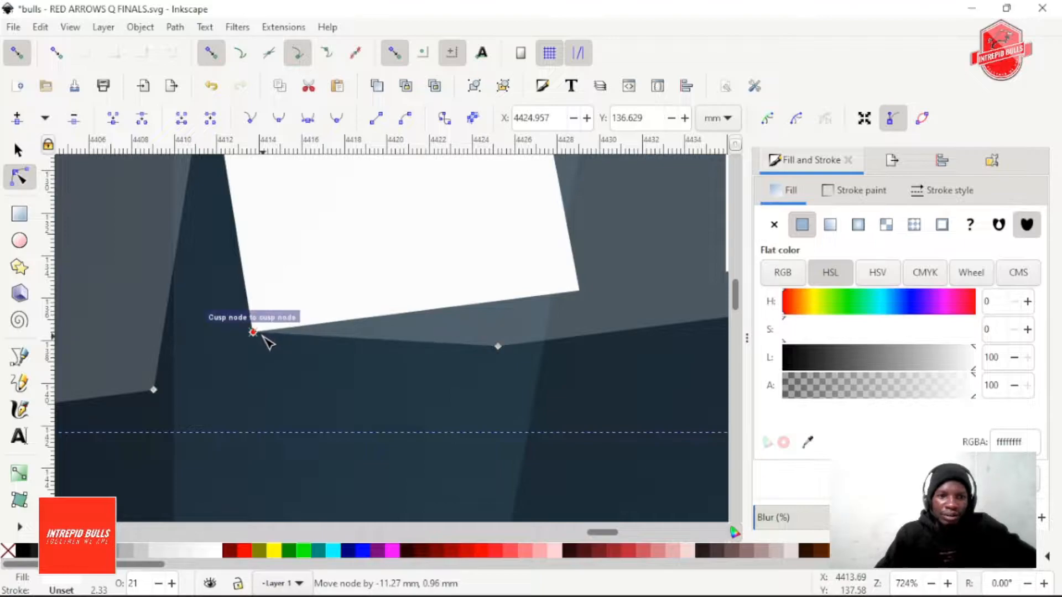
Add a node near the lower-left corner of NATIONAL's translucent L and snap it to the white L's lower-left corner
scroll(399, 380, down, 1)
scroll(414, 377, down, 1)
scroll(500, 304, up, 2)
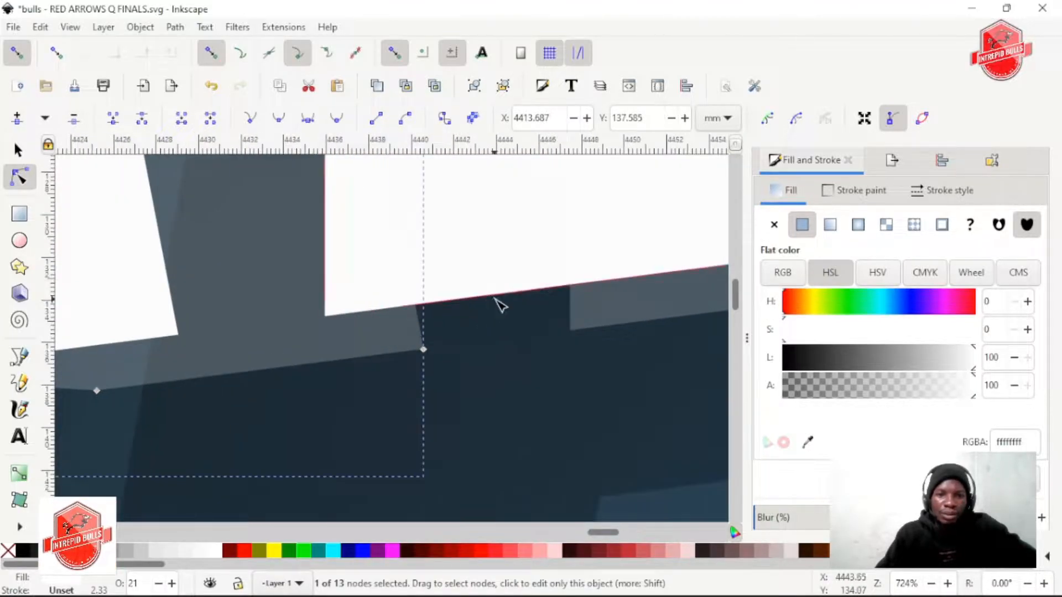
click(574, 303)
click(572, 299)
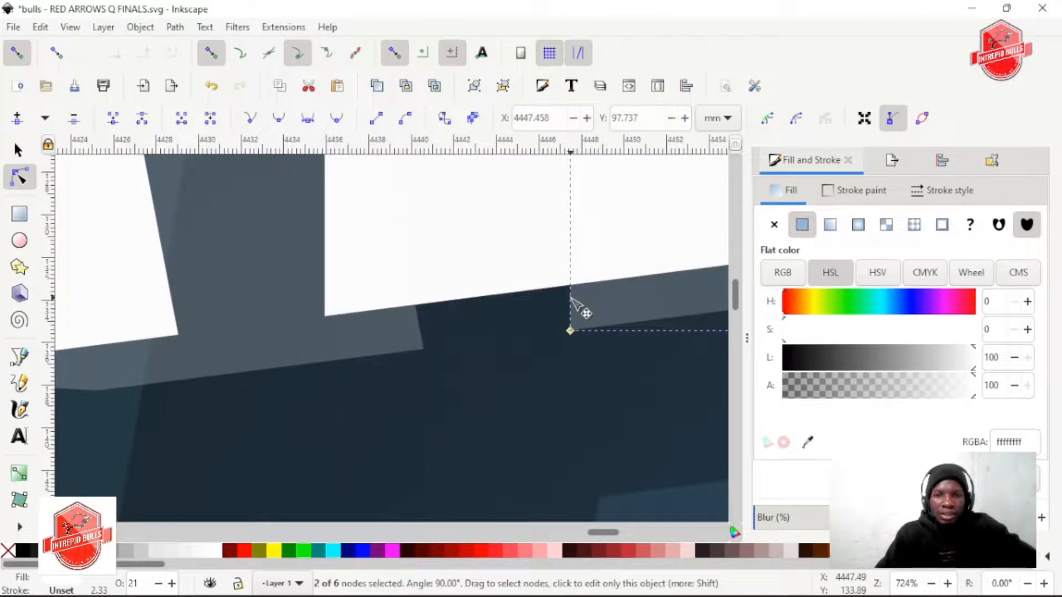
click(570, 298)
drag(570, 298, 327, 325)
Add a node on the upper edge of the translucent L's foot and snap it to the upper-right corner of the white L's foot
scroll(464, 376, down, 2)
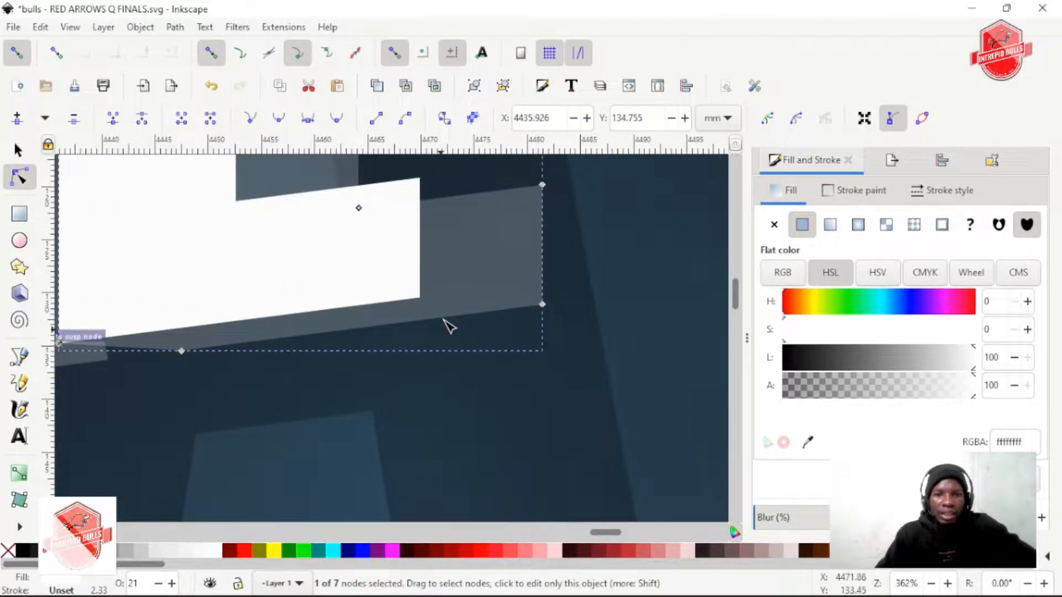
scroll(449, 326, up, 2)
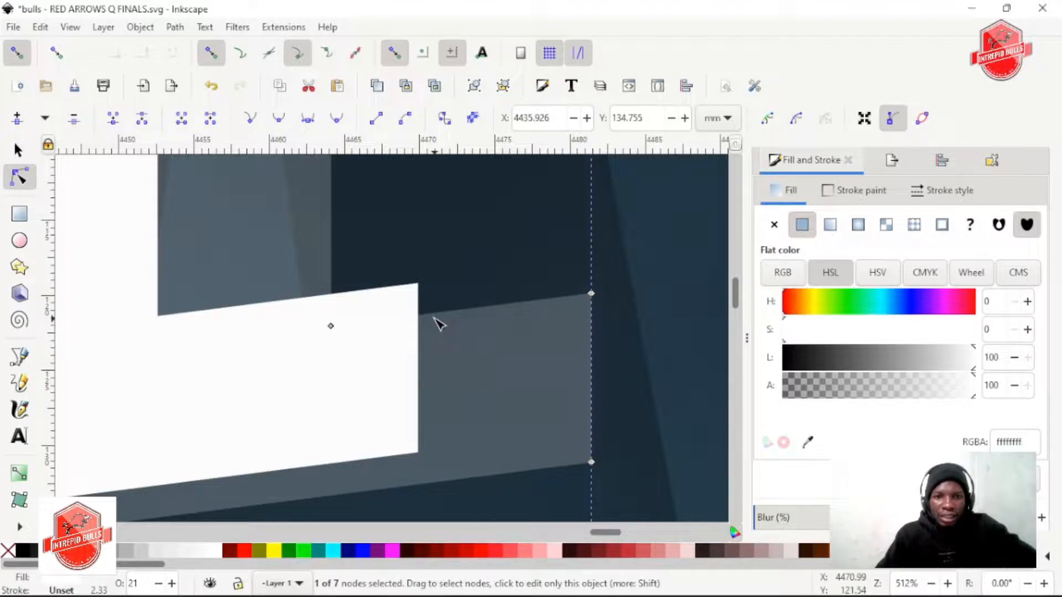
drag(420, 316, 418, 283)
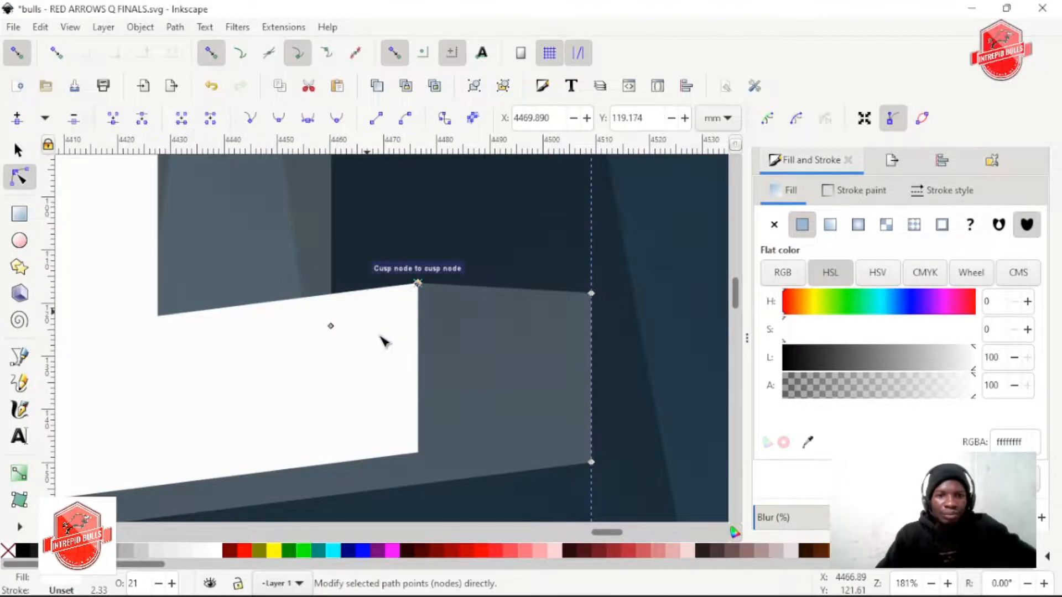
scroll(380, 336, down, 4)
scroll(369, 328, up, 6)
scroll(367, 326, left, 6)
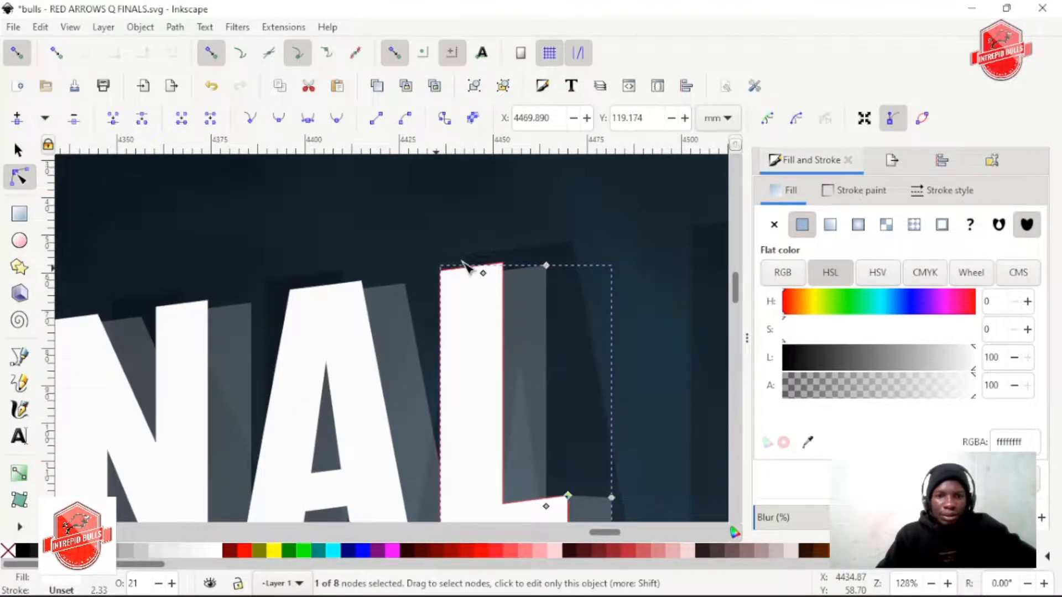
Add a node on the upper edge of NATIONAL's translucent L and snap it to the upper-right corner of the white L's stem
scroll(540, 260, up, 4)
double_click(514, 306)
drag(514, 306, 502, 275)
Add a node on the upper edge of NATIONAL's second translucent A and snap it to the white A's upper-right corner
scroll(430, 345, down, 2)
scroll(431, 349, down, 6)
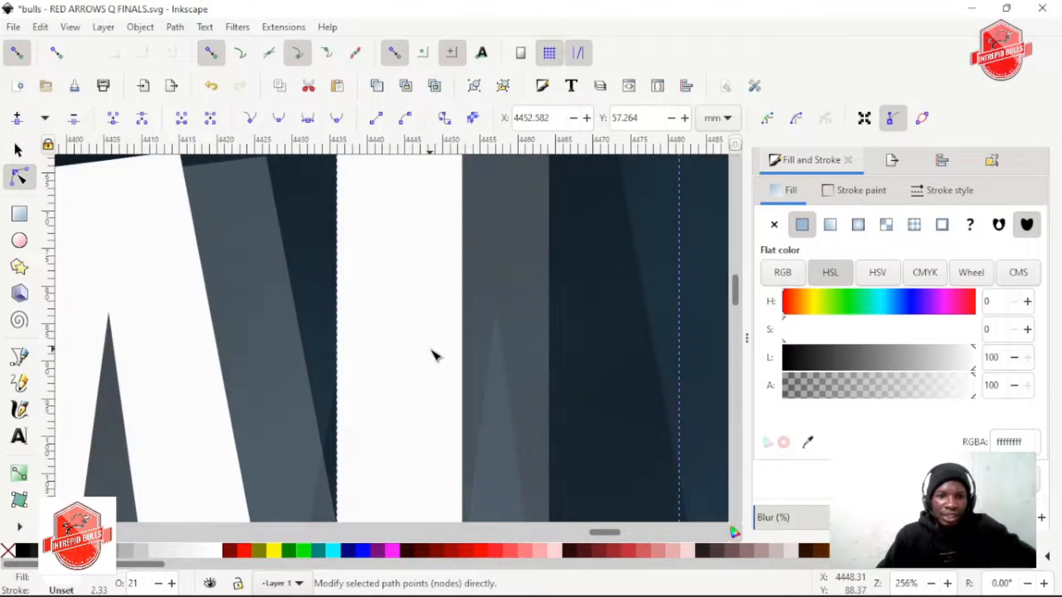
scroll(434, 355, down, 10)
scroll(372, 361, left, 7)
scroll(375, 351, down, 3)
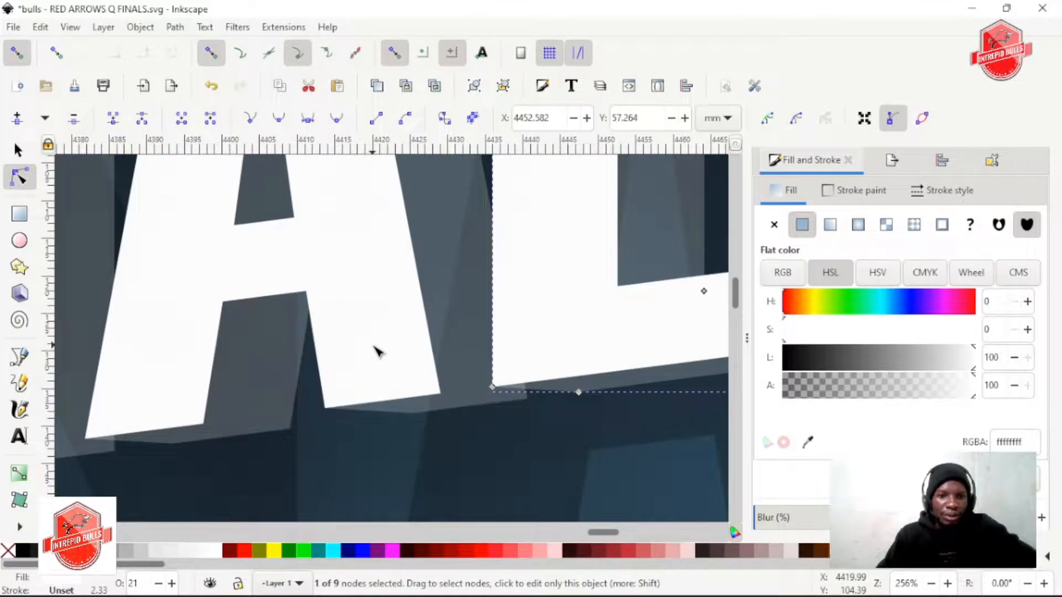
scroll(376, 351, up, 3)
scroll(376, 351, up, 12)
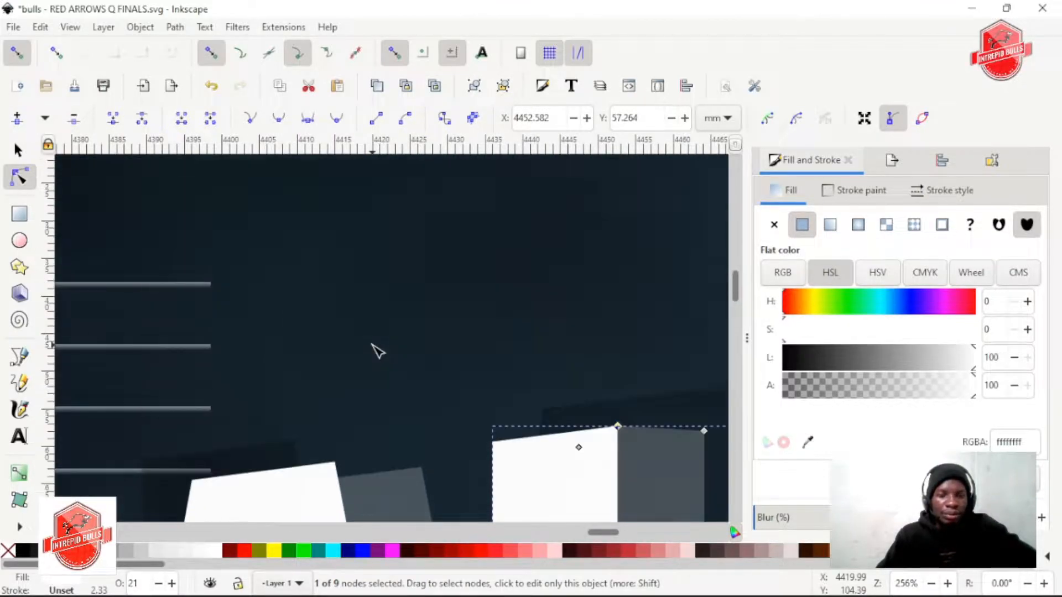
scroll(374, 350, down, 7)
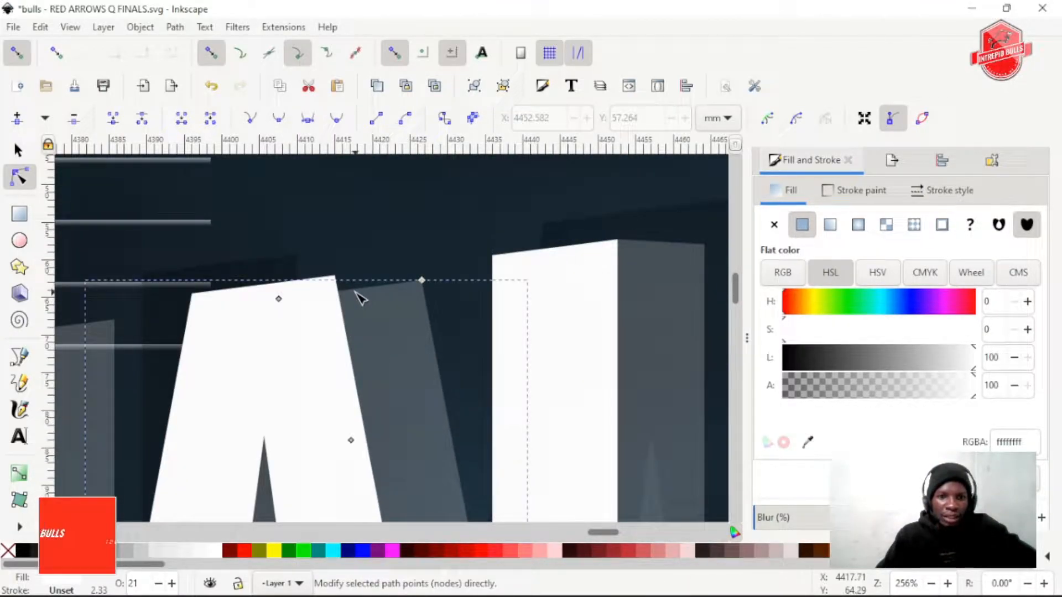
click(356, 291)
double_click(355, 290)
drag(354, 291, 335, 277)
Add a node atop the right stem of NATIONAL's second translucent N and snap it to the white right stem's upper-right corner
scroll(347, 333, down, 3)
scroll(354, 346, up, 3)
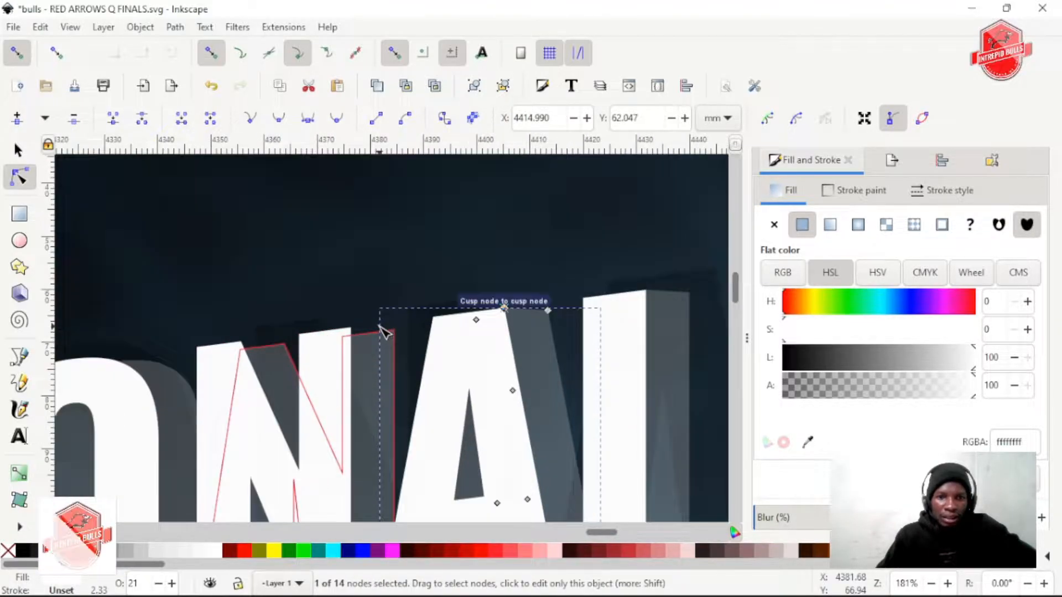
click(342, 344)
click(342, 344)
drag(343, 343, 327, 332)
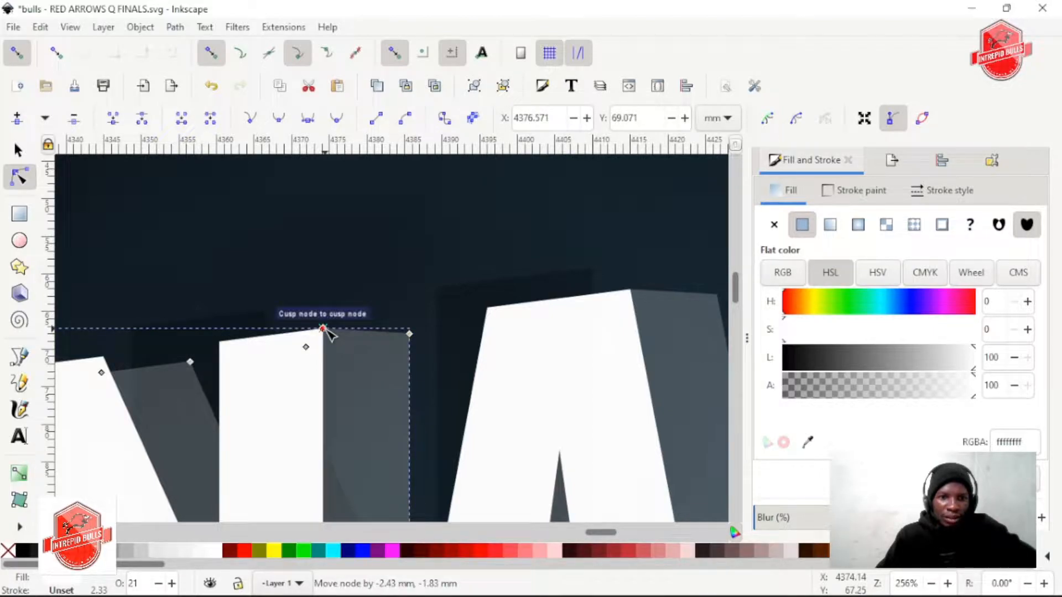
Add a node on the upper-left edge of the second translucent N and snap it to the white N's corner where the diagonal begins
scroll(327, 355, left, 5)
click(371, 373)
drag(370, 371, 354, 357)
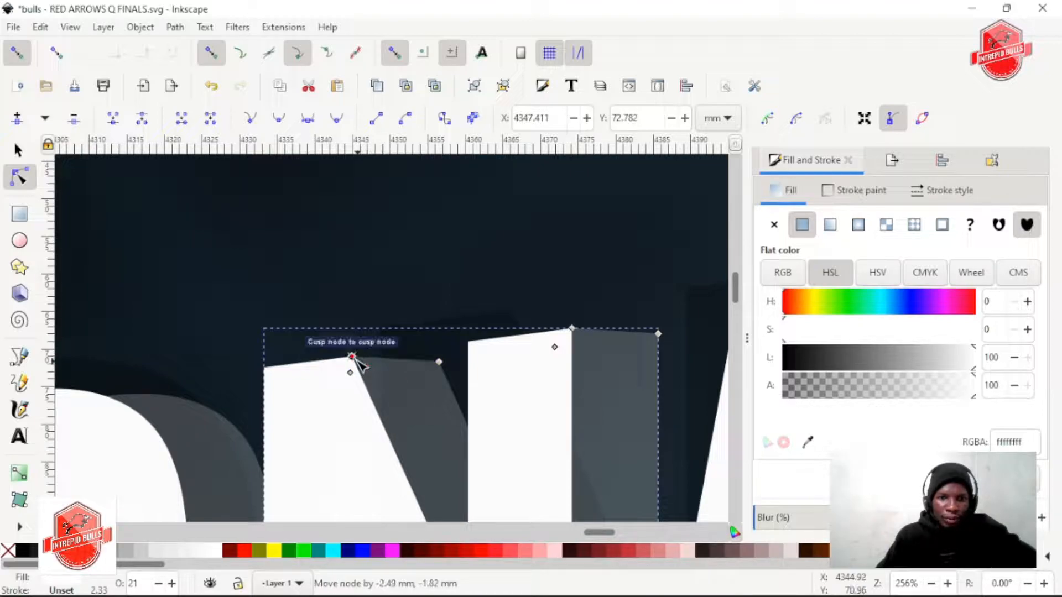
Add a node on the upper edge of NATIONAL's translucent I and snap it to the white I's upper-right corner
scroll(334, 387, left, 5)
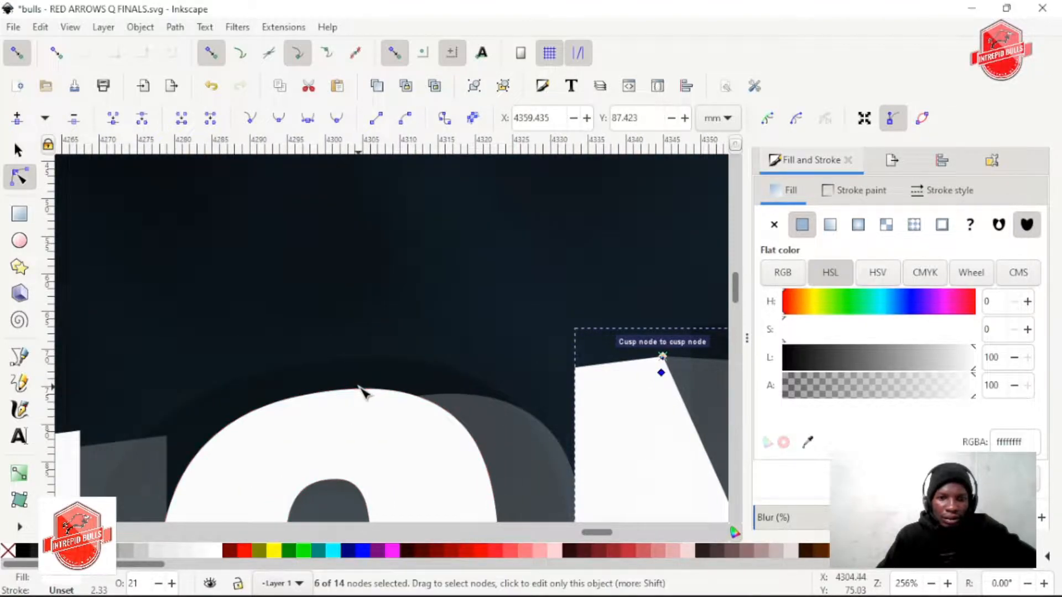
scroll(361, 387, down, 5)
scroll(362, 389, down, 1)
scroll(363, 390, down, 2)
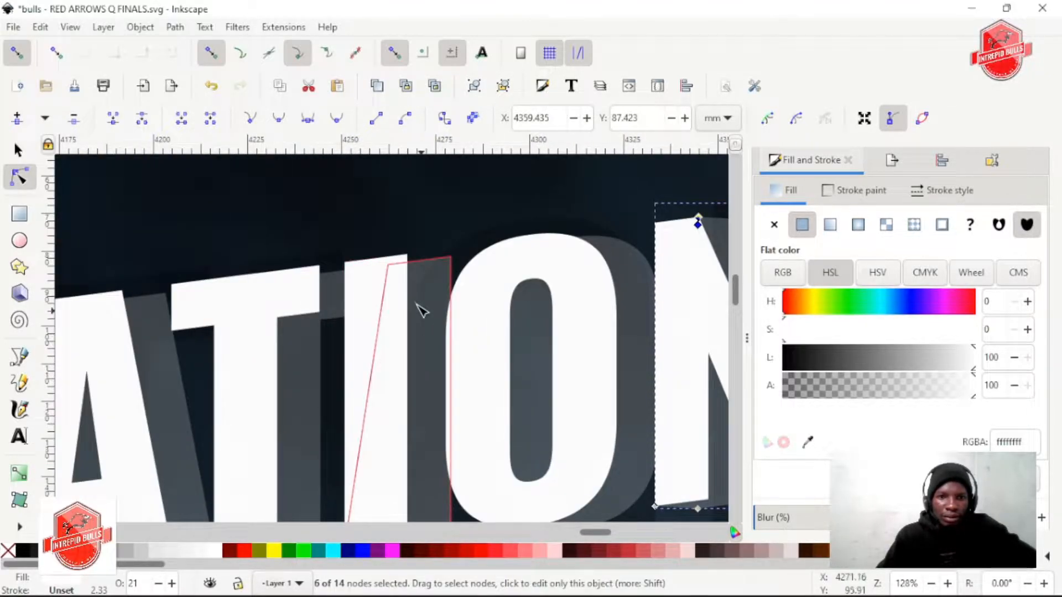
scroll(414, 315, up, 3)
scroll(441, 347, up, 1)
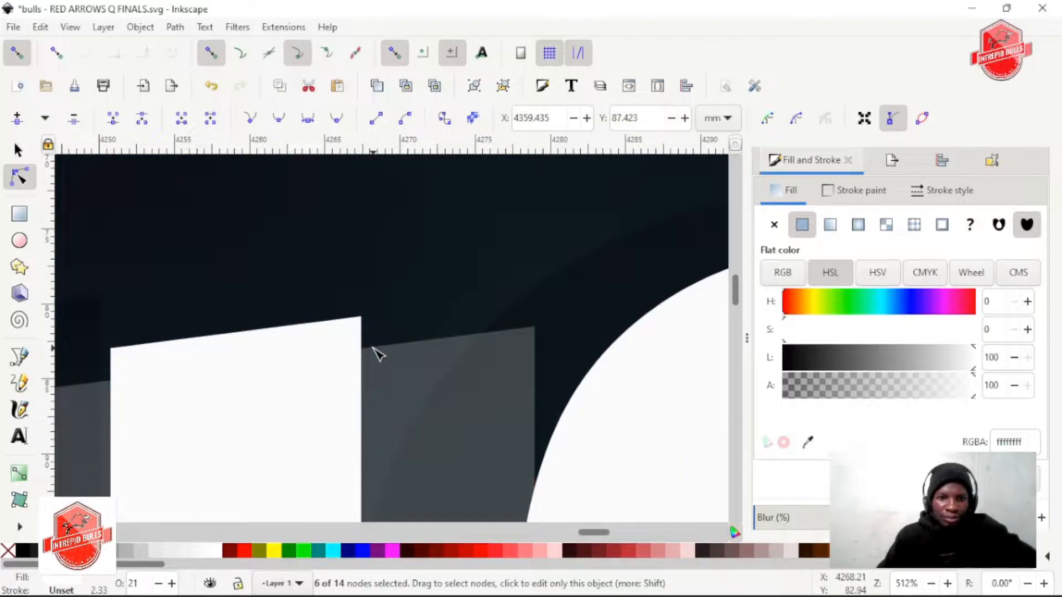
click(374, 348)
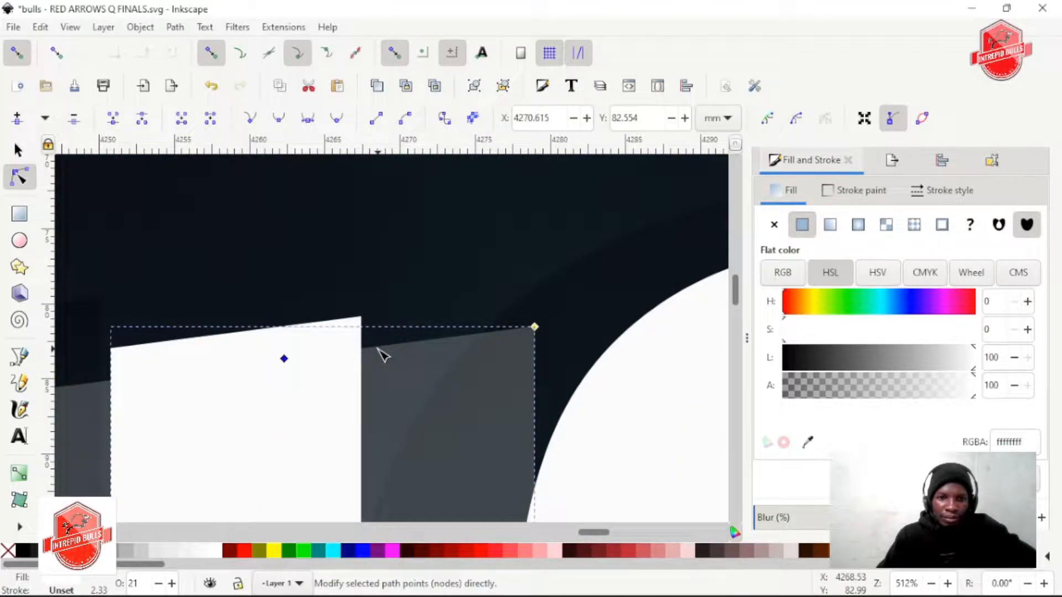
click(380, 347)
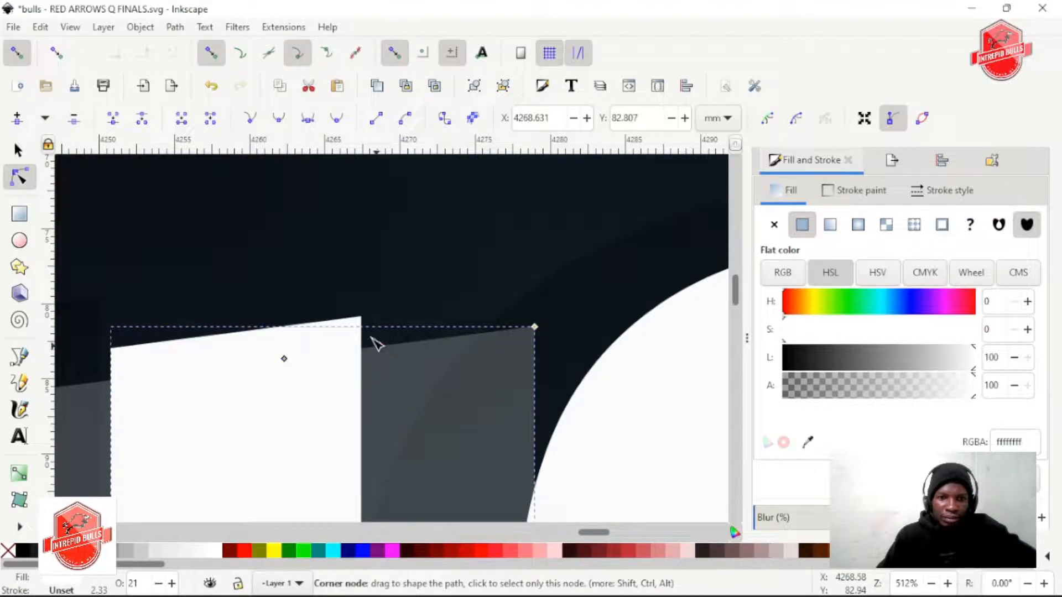
drag(372, 338, 362, 317)
Add a node on the upper edge of NATIONAL's translucent T and snap it to the upper-right corner of the white T's crossbar
scroll(464, 297, down, 2)
scroll(392, 303, left, 9)
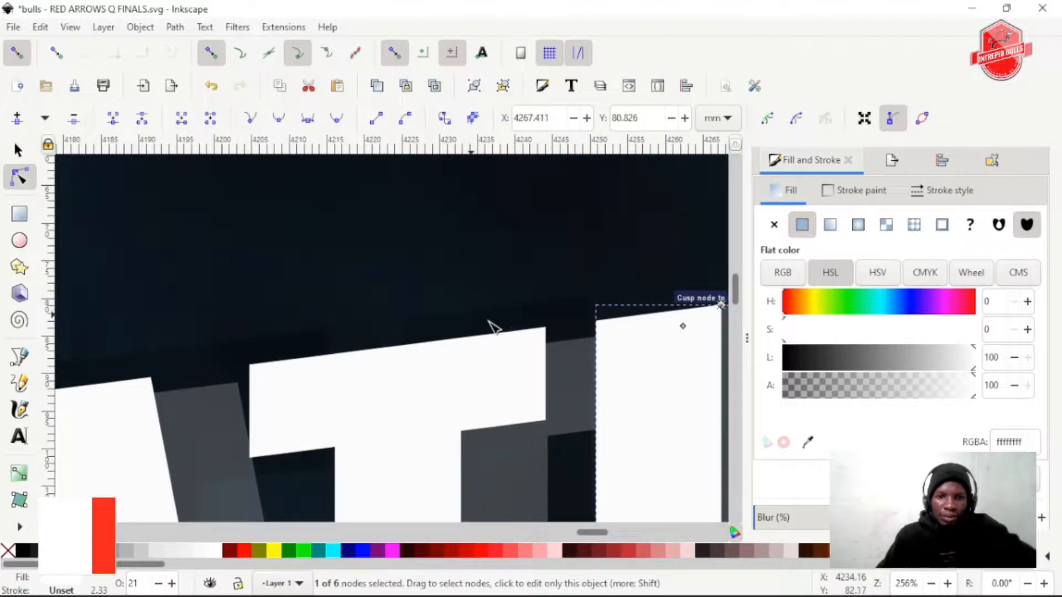
scroll(493, 327, up, 3)
click(509, 344)
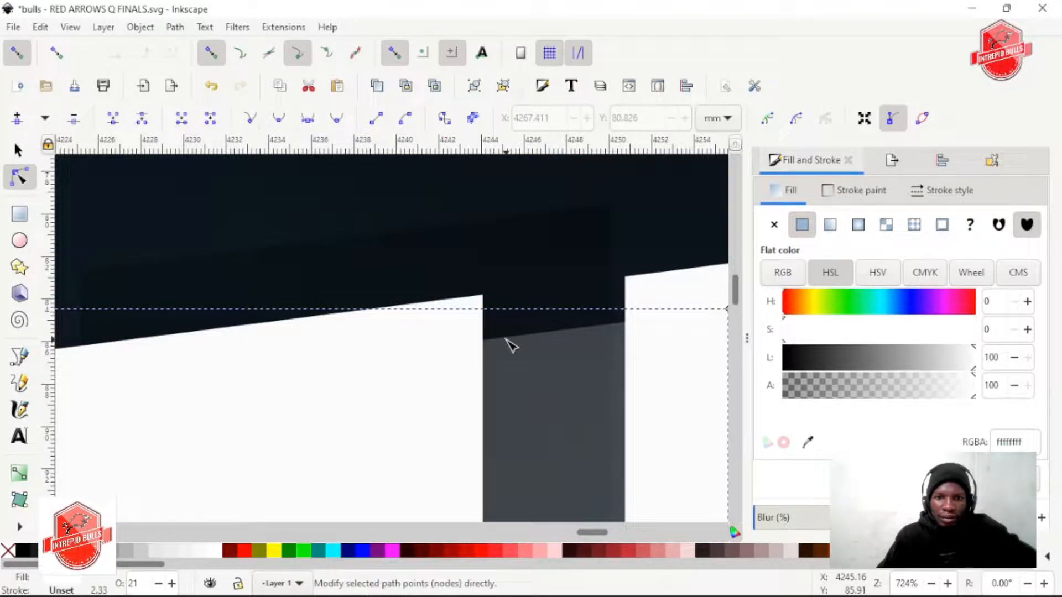
drag(500, 344, 485, 297)
Add a node on the upper edge of NATIONAL's first translucent A and snap it to the white A's upper-right corner
scroll(491, 262, down, 3)
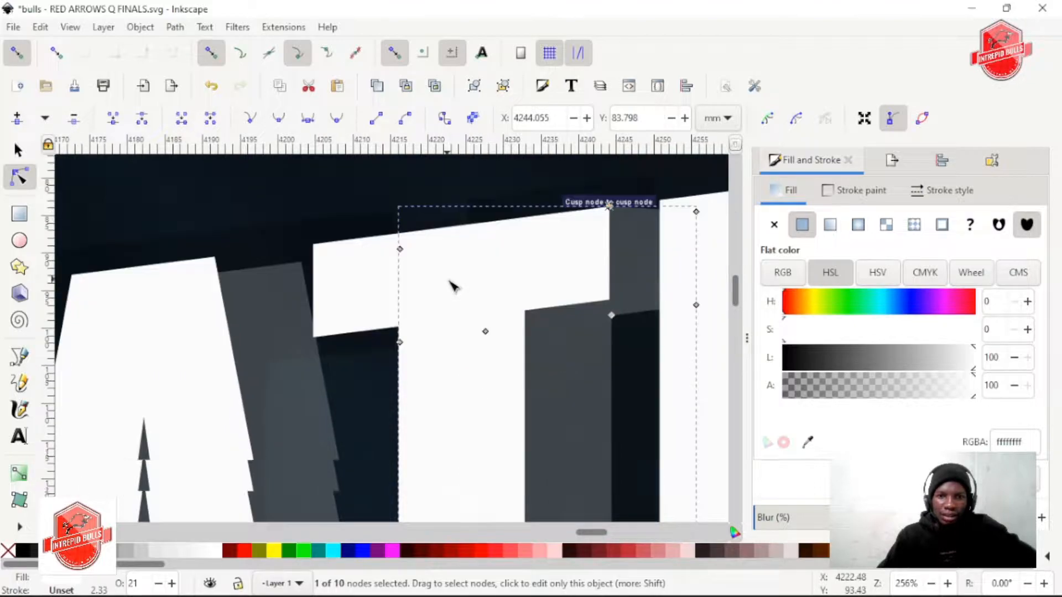
scroll(449, 281, up, 5)
scroll(381, 301, left, 5)
scroll(446, 309, down, 2)
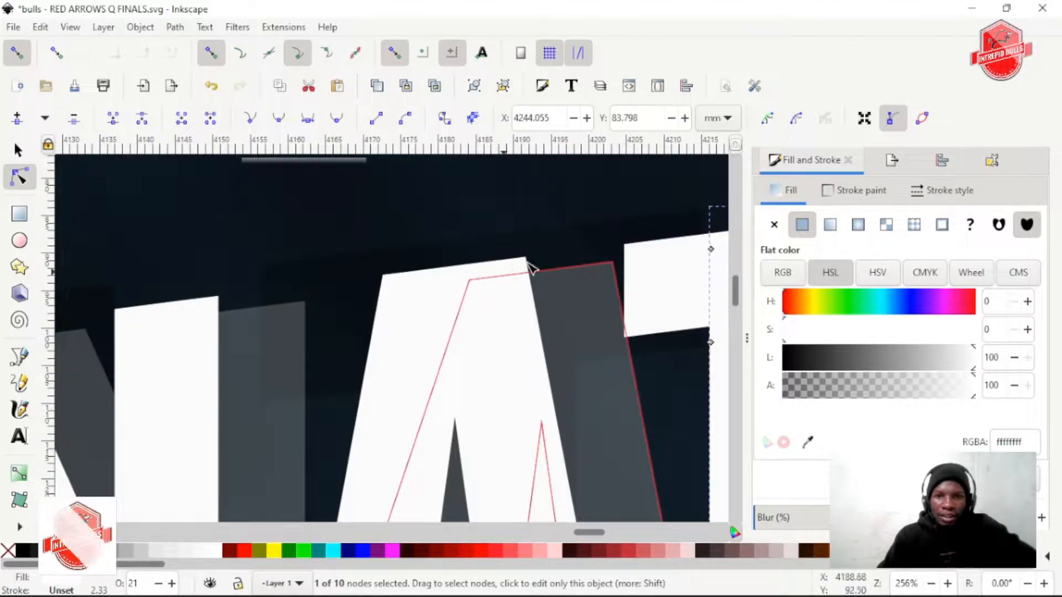
click(546, 281)
scroll(516, 280, up, 2)
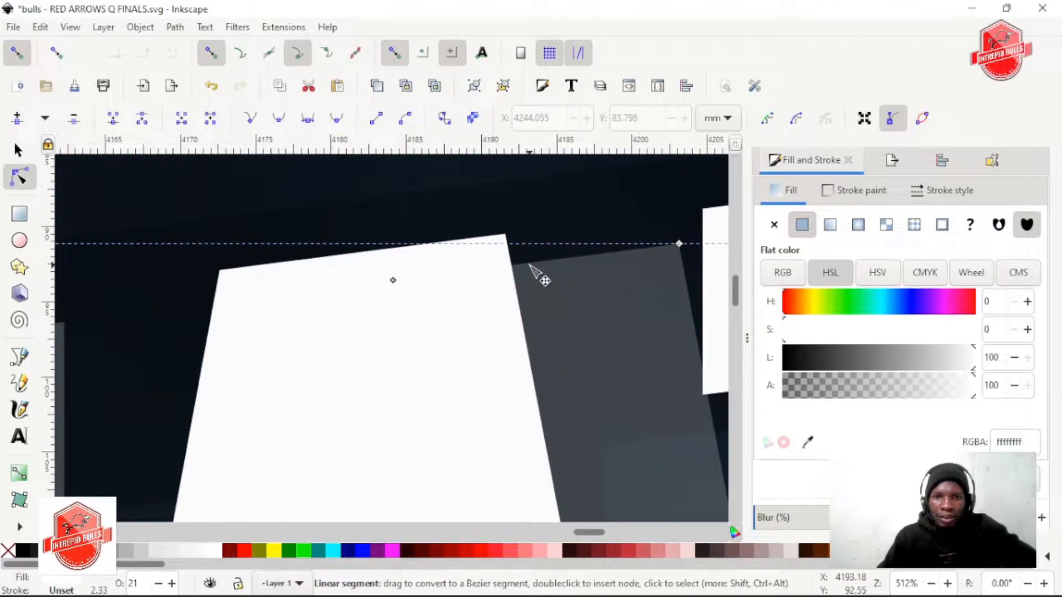
drag(529, 264, 504, 235)
Add a node atop the right stem of NATIONAL's first translucent N and snap it to the white right stem's upper-right corner
scroll(500, 237, down, 2)
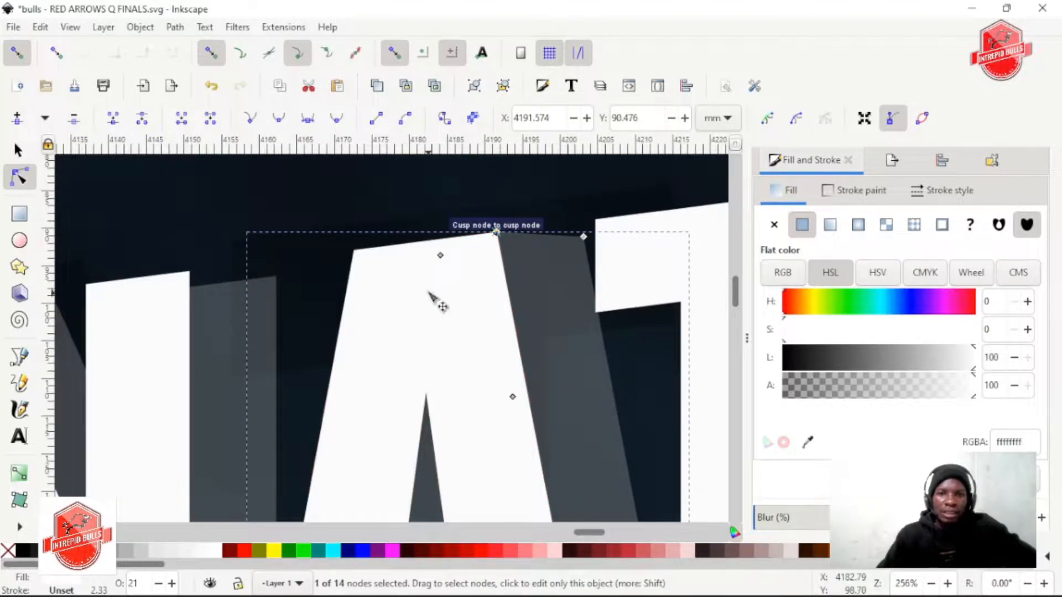
scroll(429, 291, left, 6)
scroll(420, 290, up, 2)
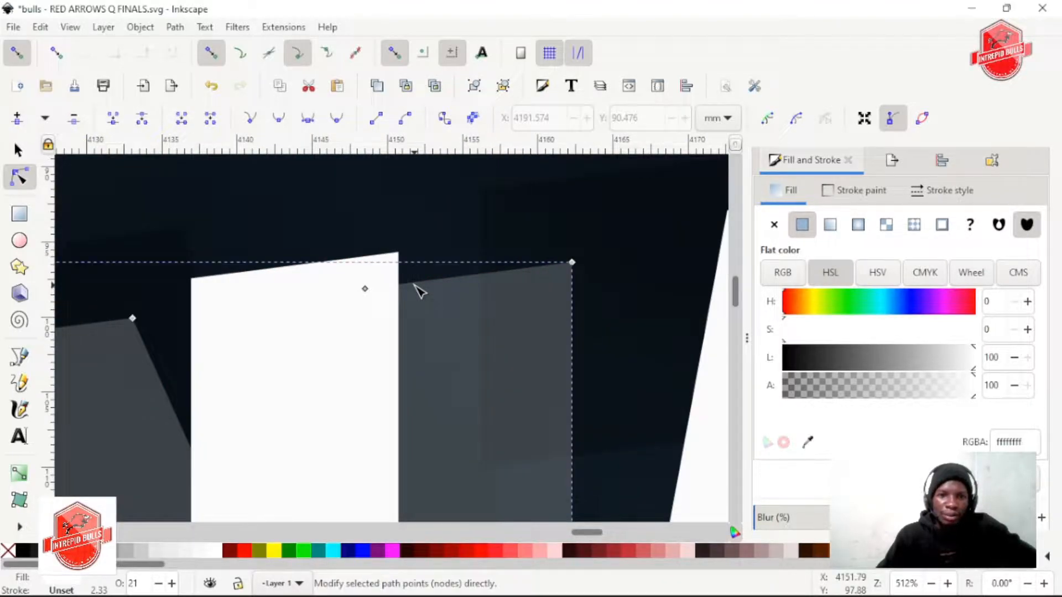
click(419, 282)
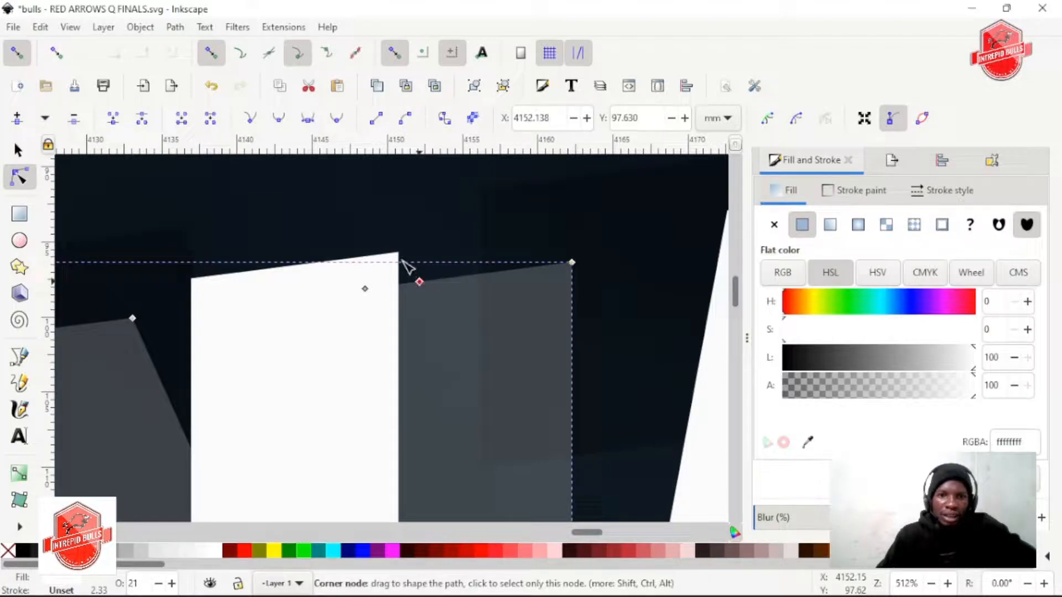
drag(419, 281, 398, 253)
Add a node on the upper-left edge of the first translucent N and snap it to the white N's corner where the diagonal begins
scroll(403, 327, up, 1)
scroll(343, 337, down, 3)
scroll(354, 335, left, 11)
scroll(530, 324, right, 2)
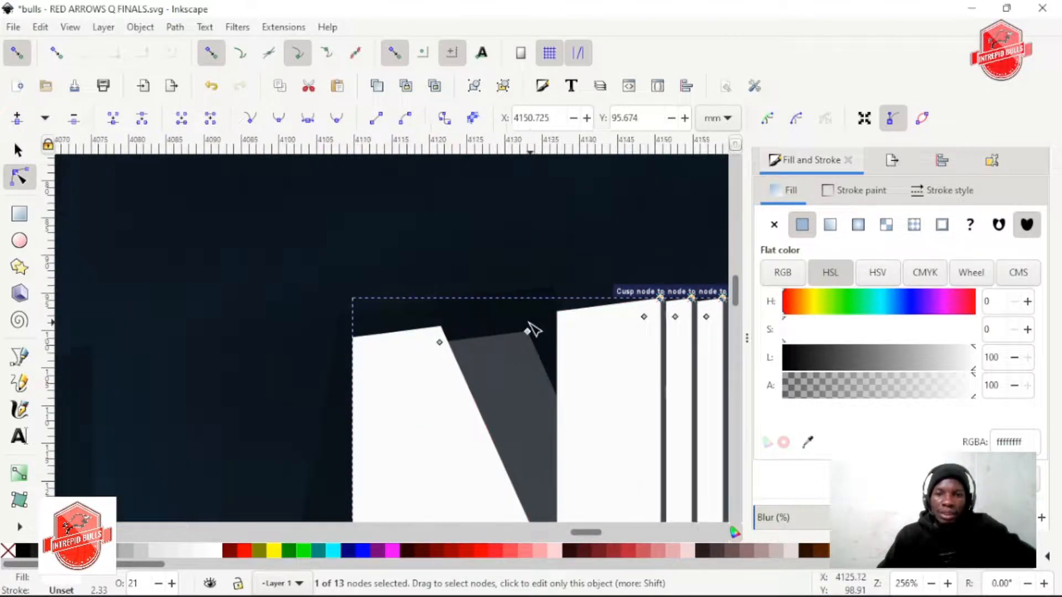
scroll(533, 330, right, 8)
scroll(275, 339, up, 4)
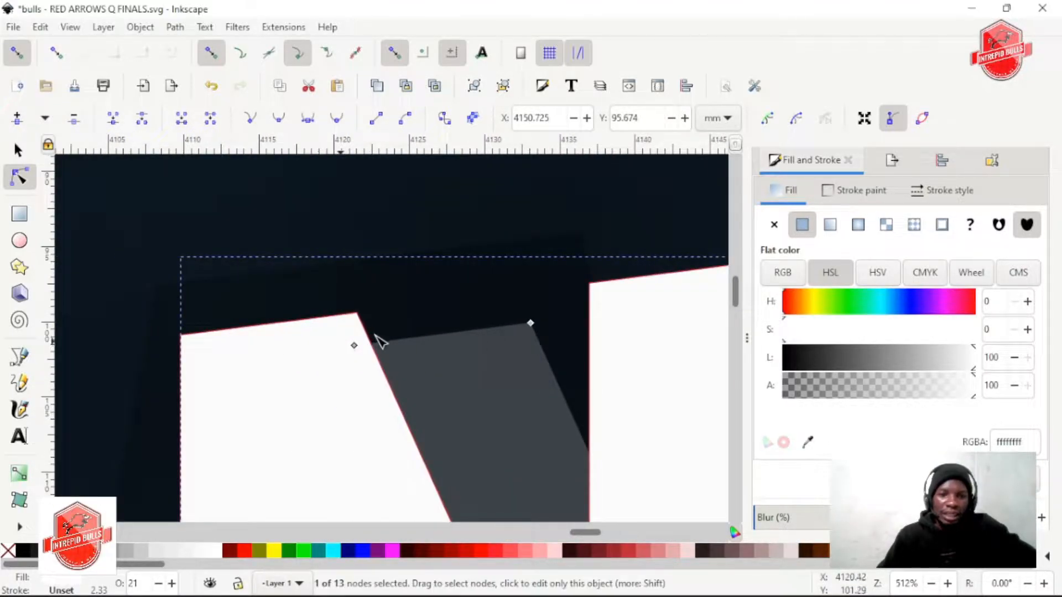
click(384, 357)
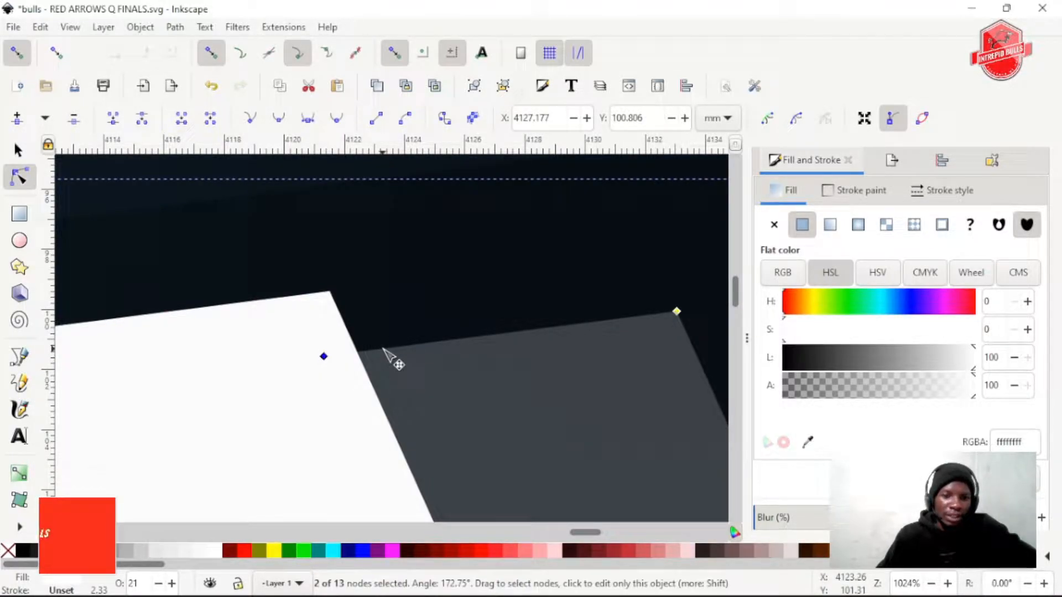
drag(403, 351, 333, 294)
Examine the connected letters of NATIONAL up close and within the whole title
scroll(514, 279, down, 2)
scroll(514, 279, down, 5)
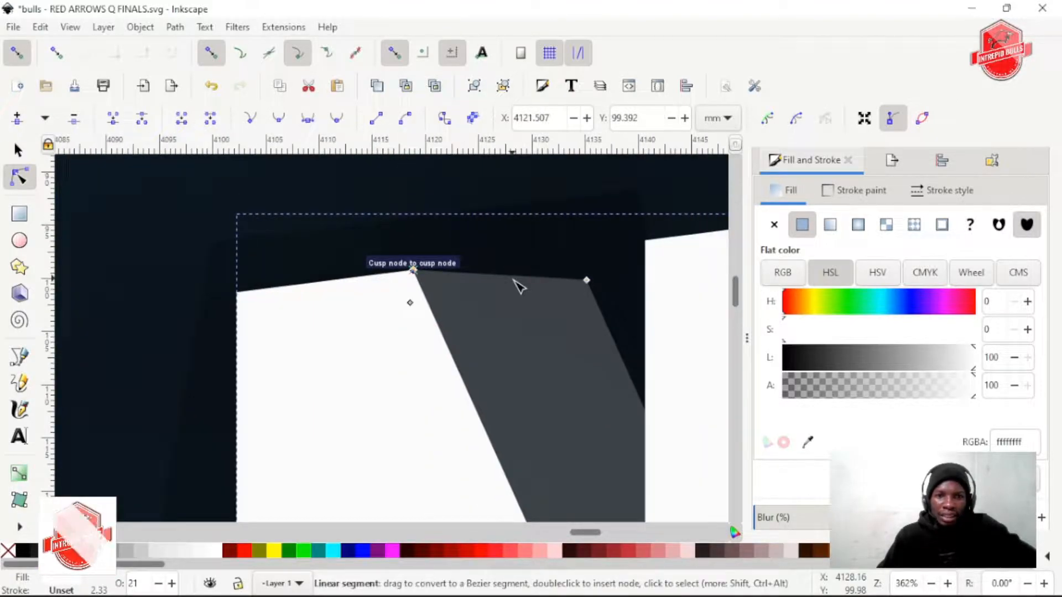
scroll(516, 287, right, 5)
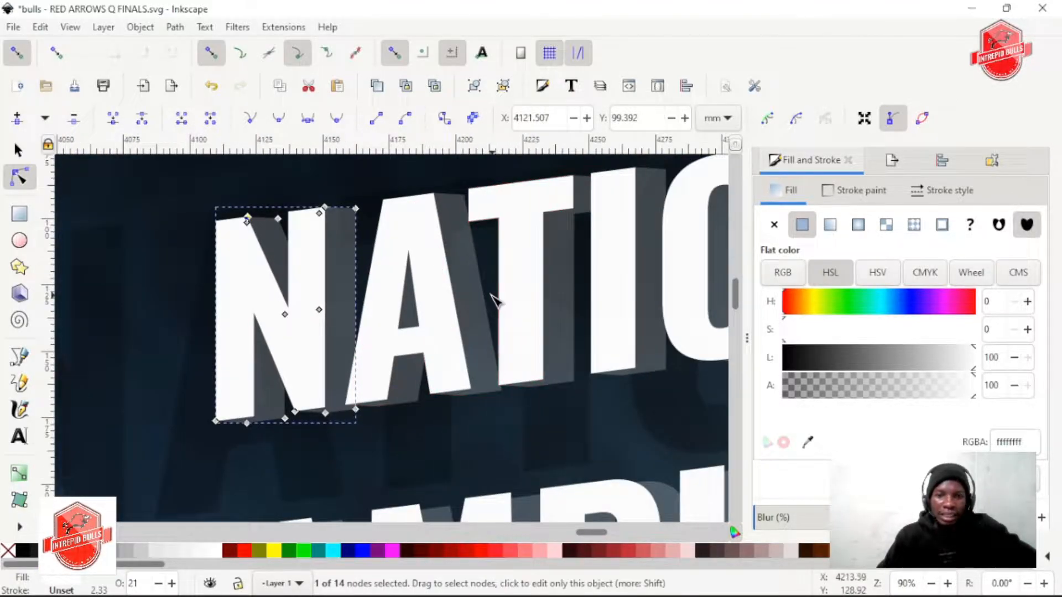
scroll(501, 298, right, 12)
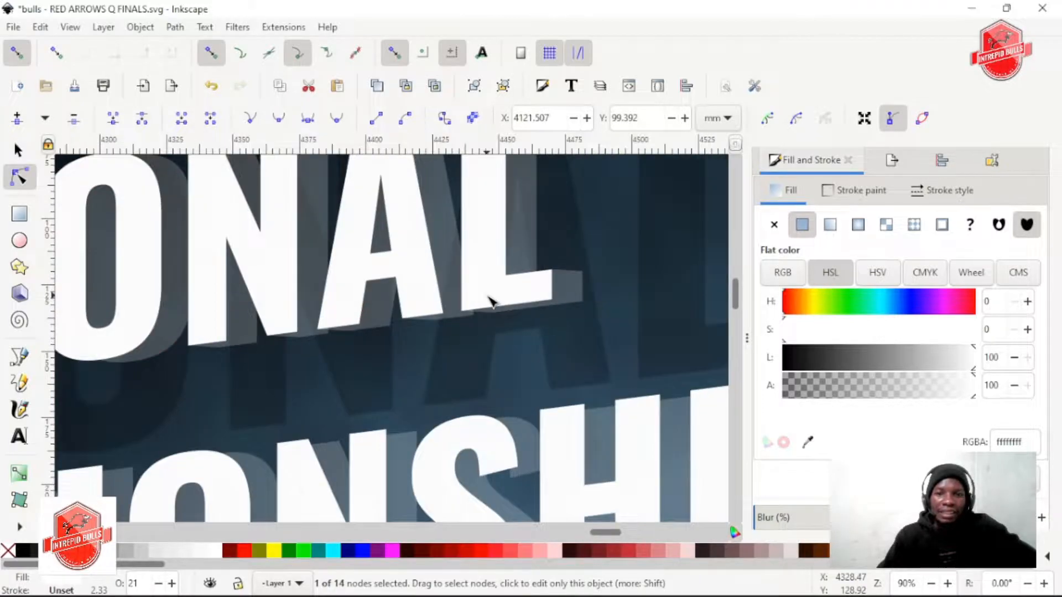
scroll(492, 302, down, 3)
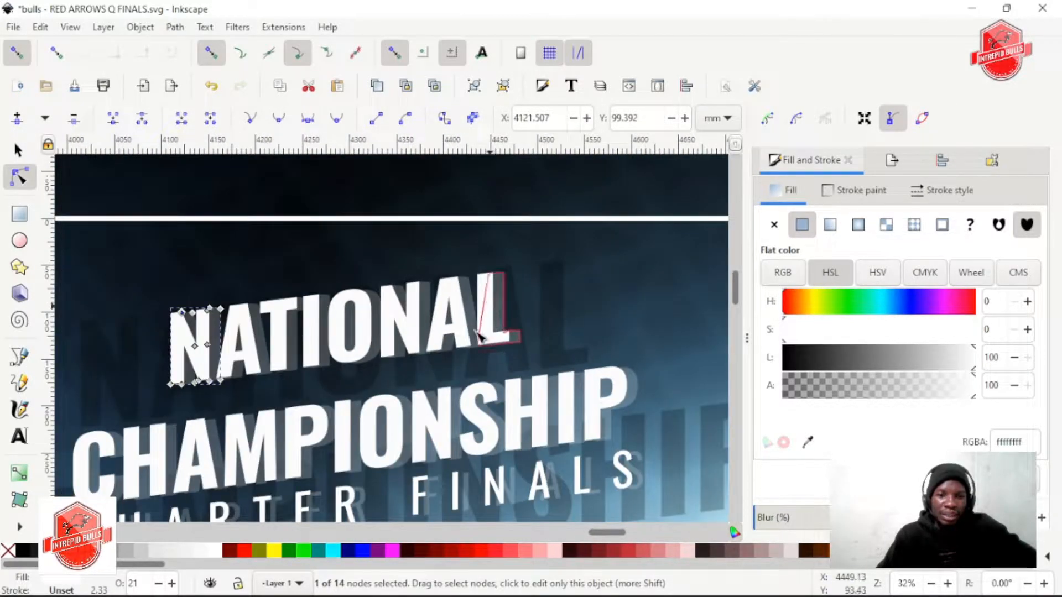
scroll(453, 376, down, 2)
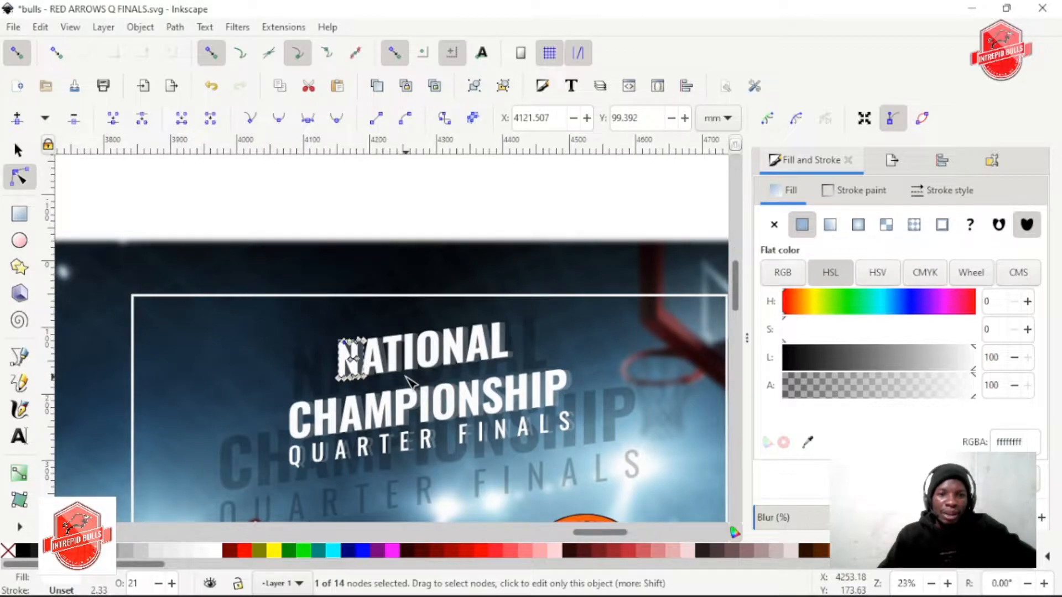
scroll(409, 378, up, 5)
scroll(412, 376, down, 3)
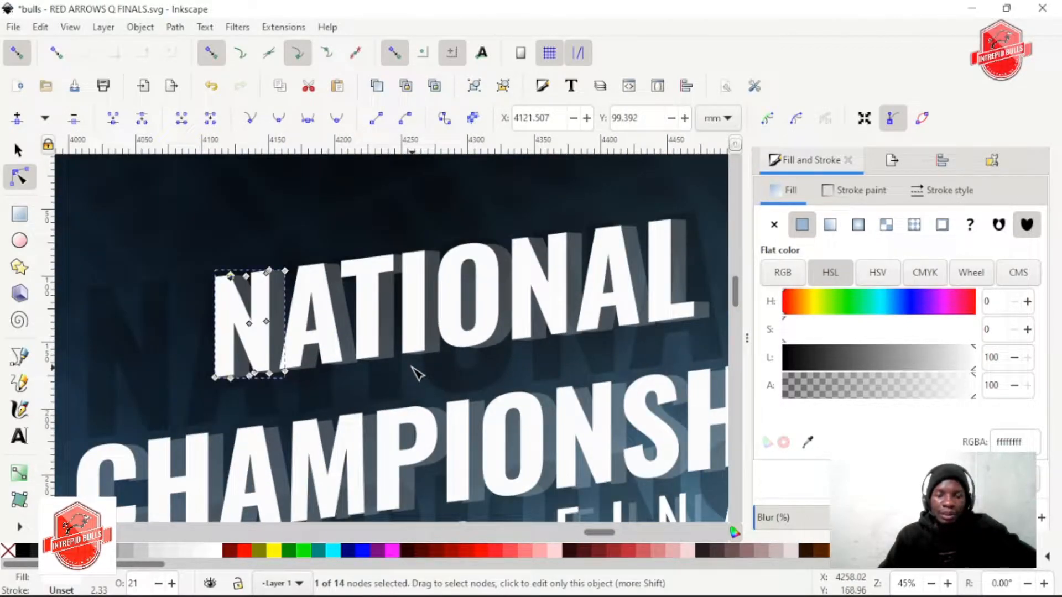
scroll(425, 385, up, 1)
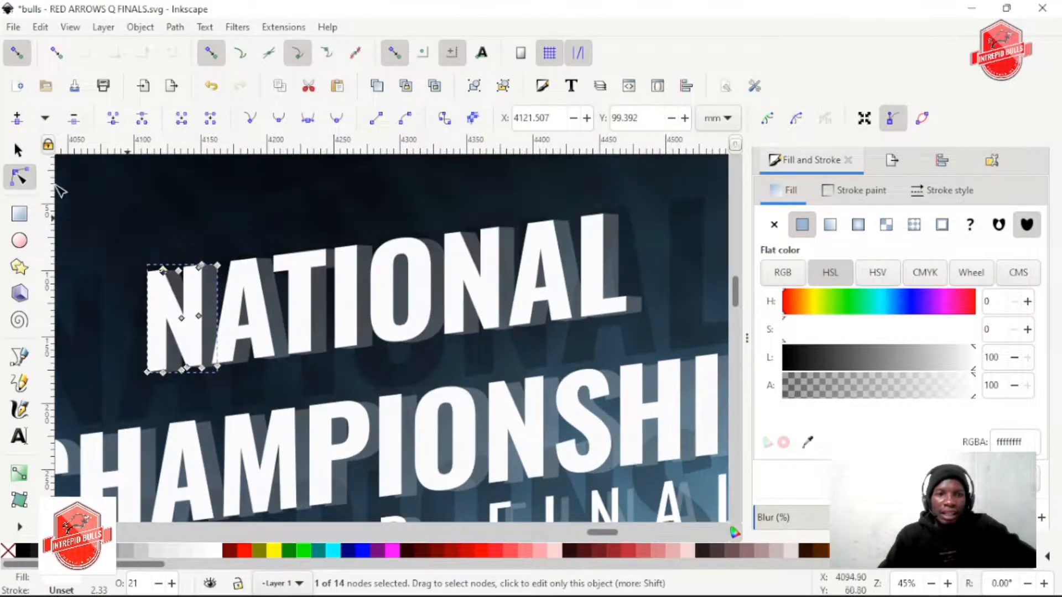
Fill NATIONAL's translucent L with the red #D40000
click(24, 153)
scroll(587, 290, right, 2)
click(555, 262)
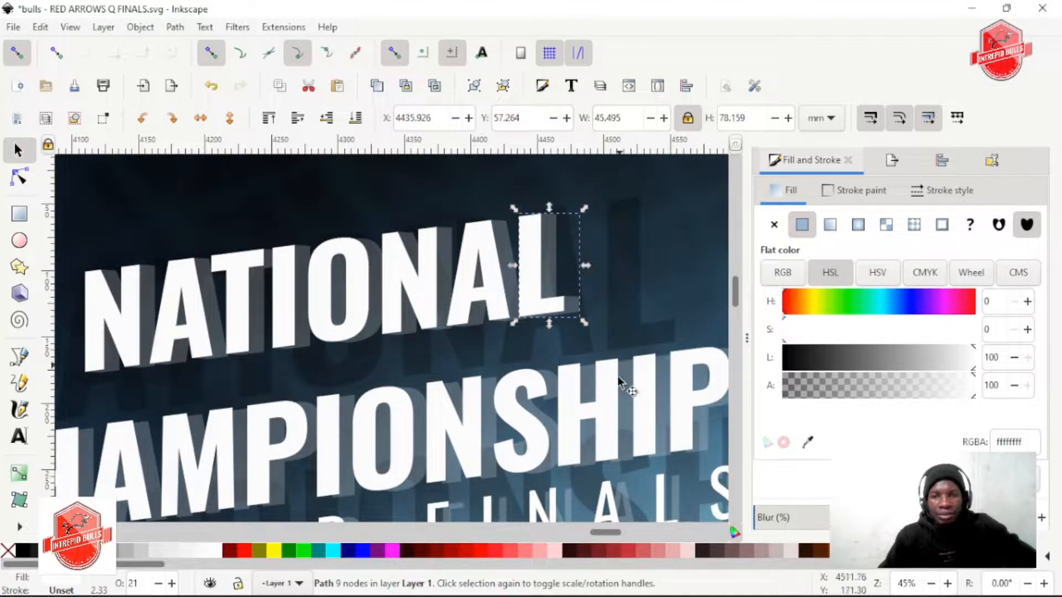
click(466, 552)
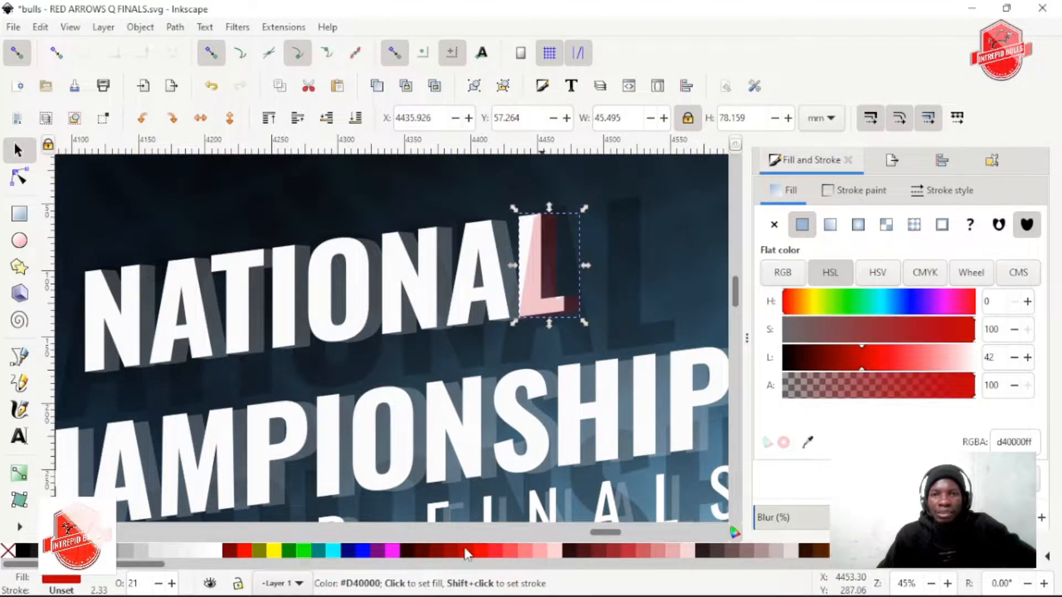
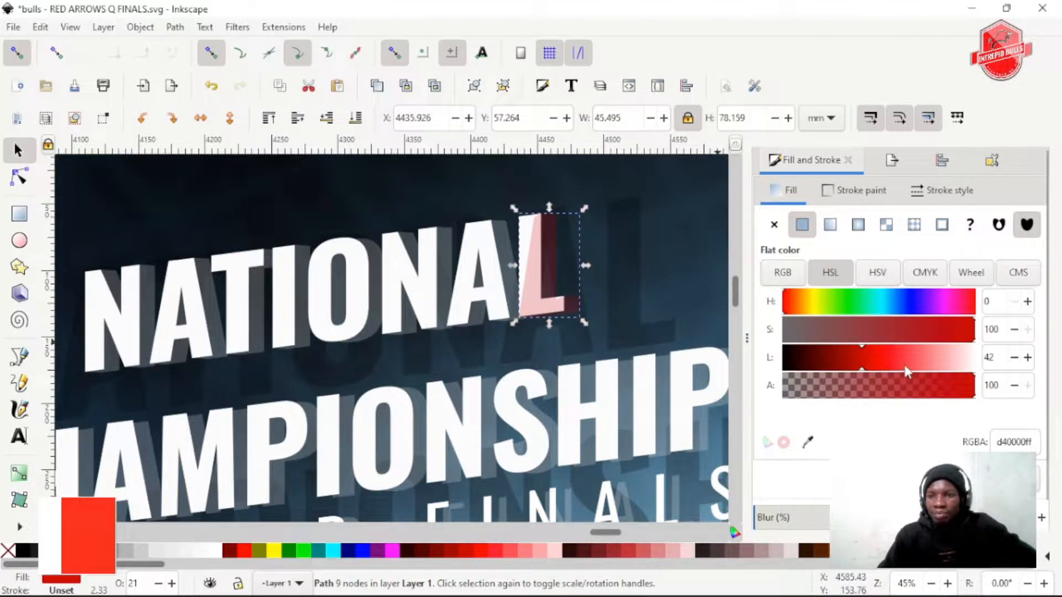
Set the opacity of NATIONAL's red L to 51%
click(529, 260)
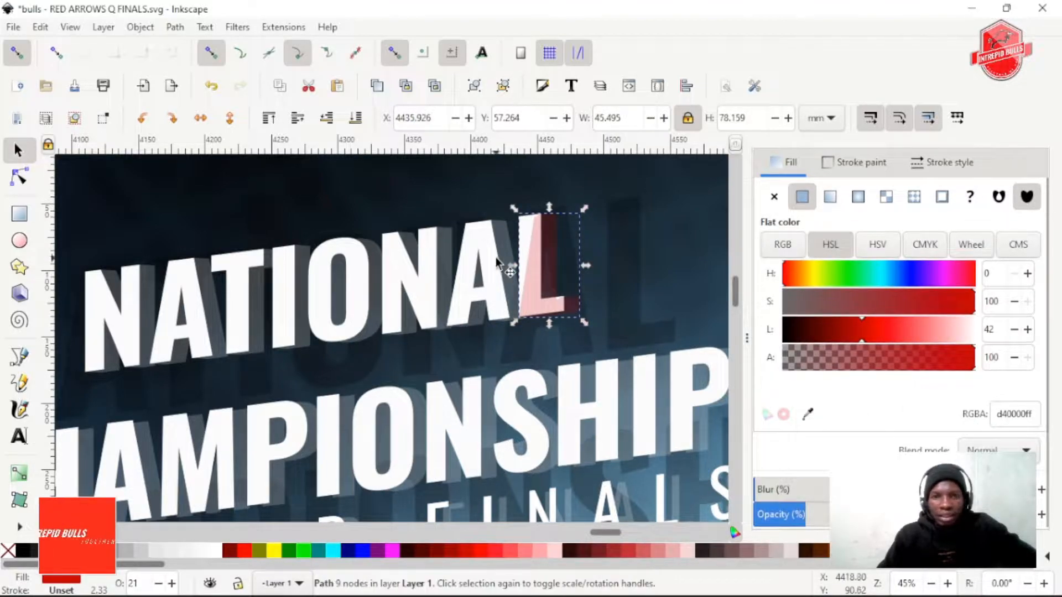
click(528, 235)
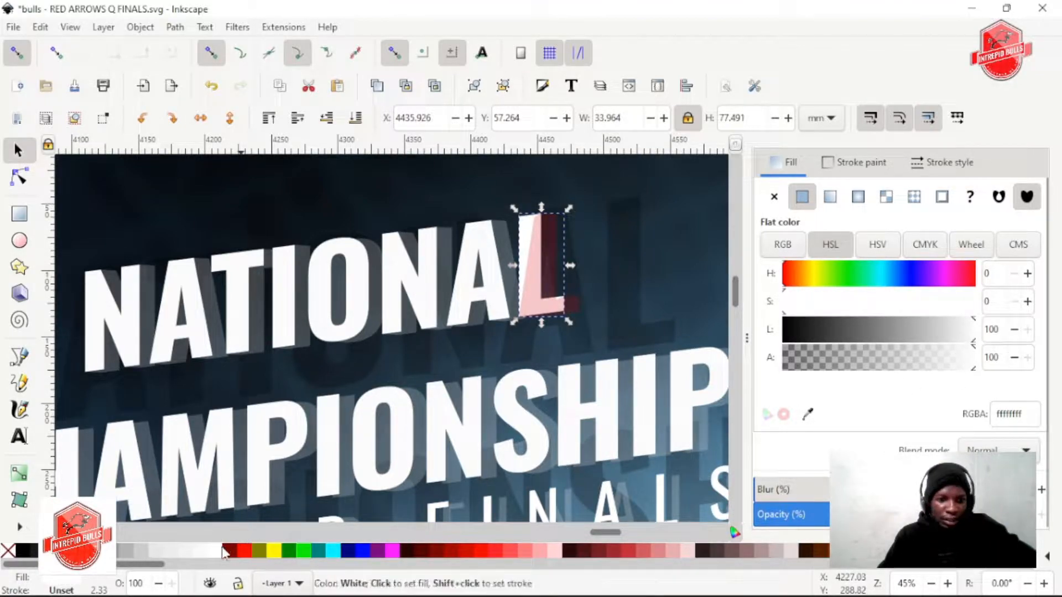
click(490, 289)
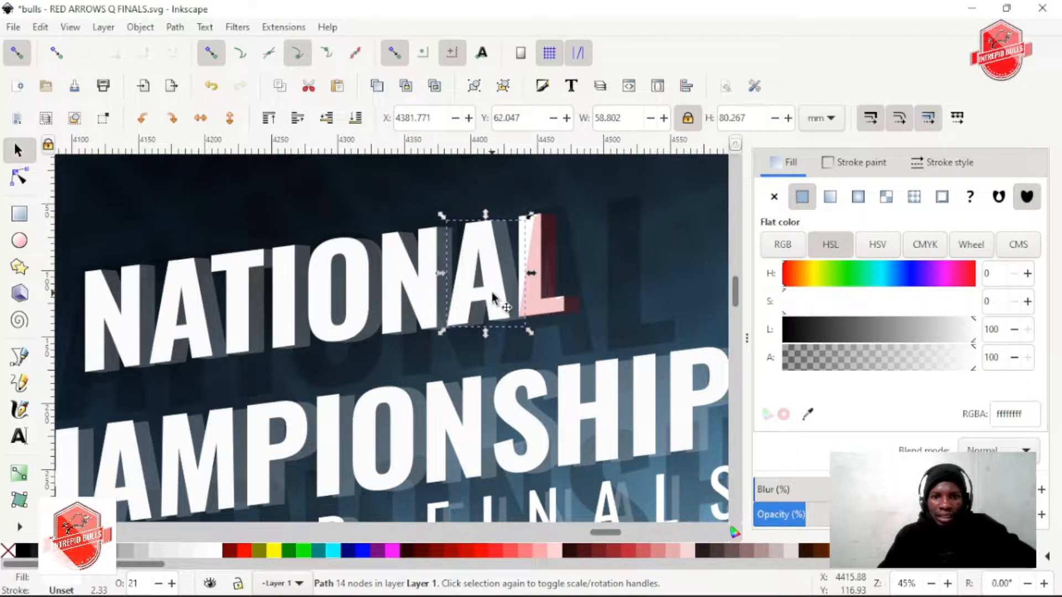
ctrl+scroll(531, 286, up, 2)
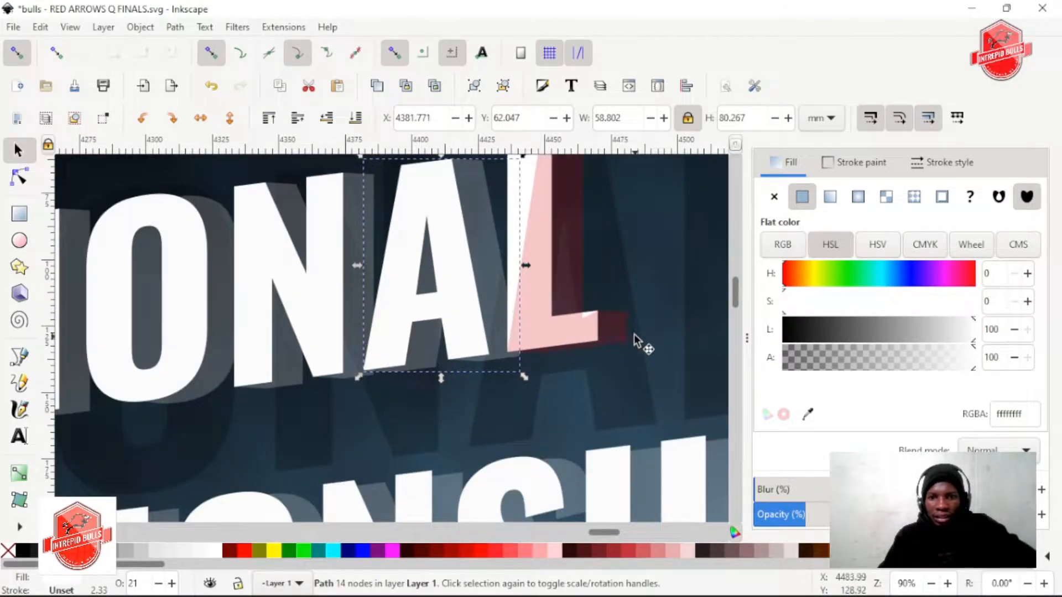
scroll(556, 312, up, 3)
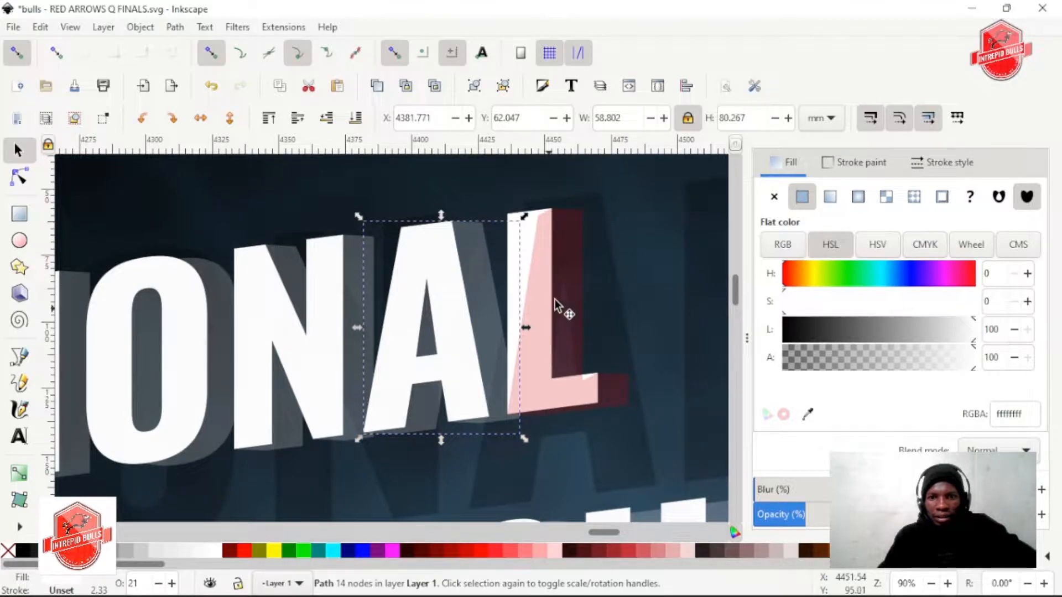
click(579, 223)
ctrl+scroll(588, 267, down, 1)
drag(820, 512, 901, 512)
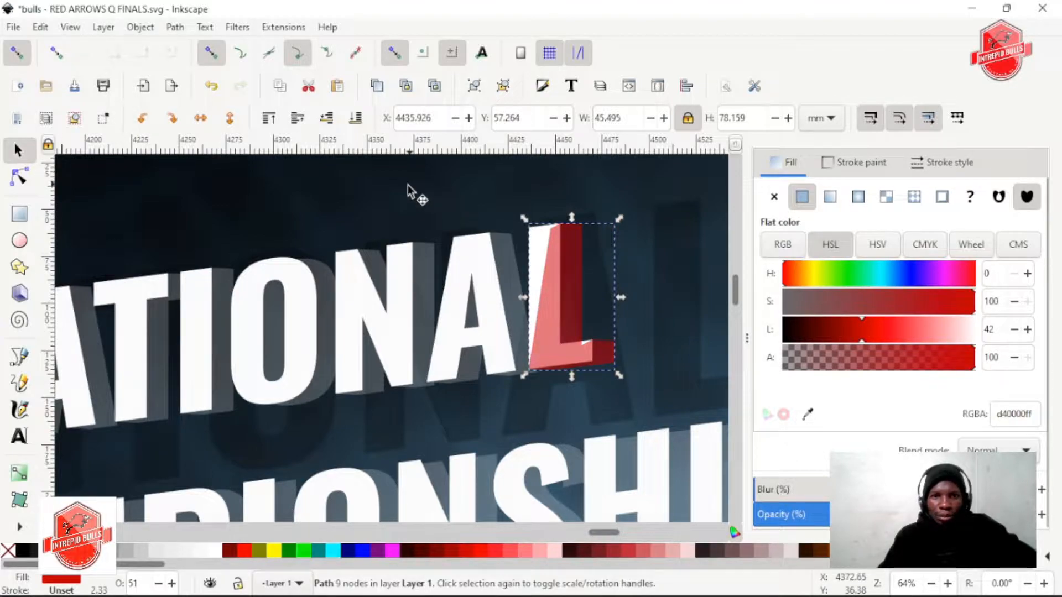
Lower NATIONAL's red L in the stacking order so that it sits behind the white L
click(327, 117)
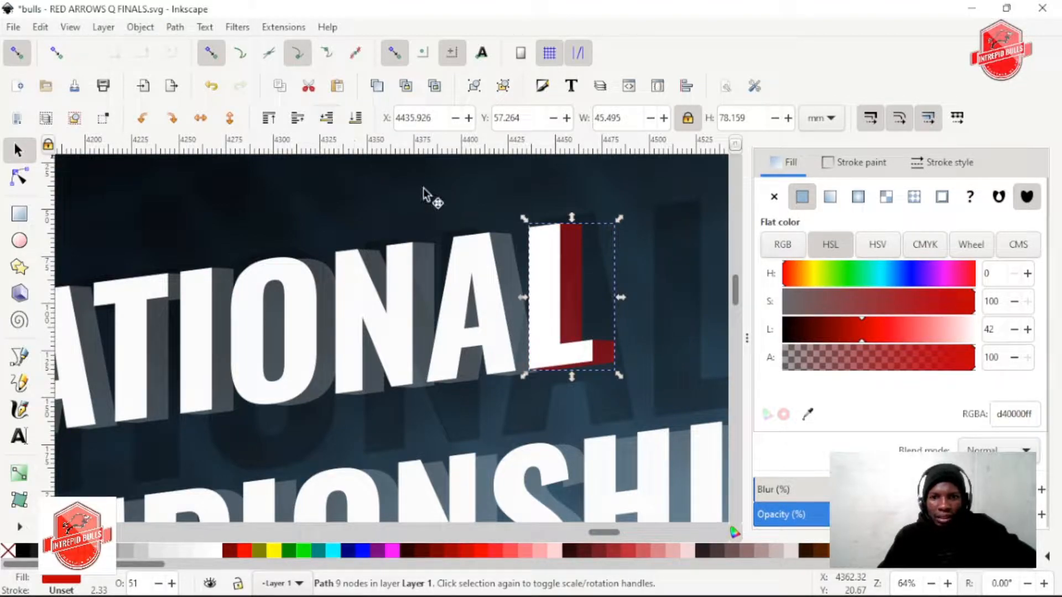
scroll(590, 294, up, 1)
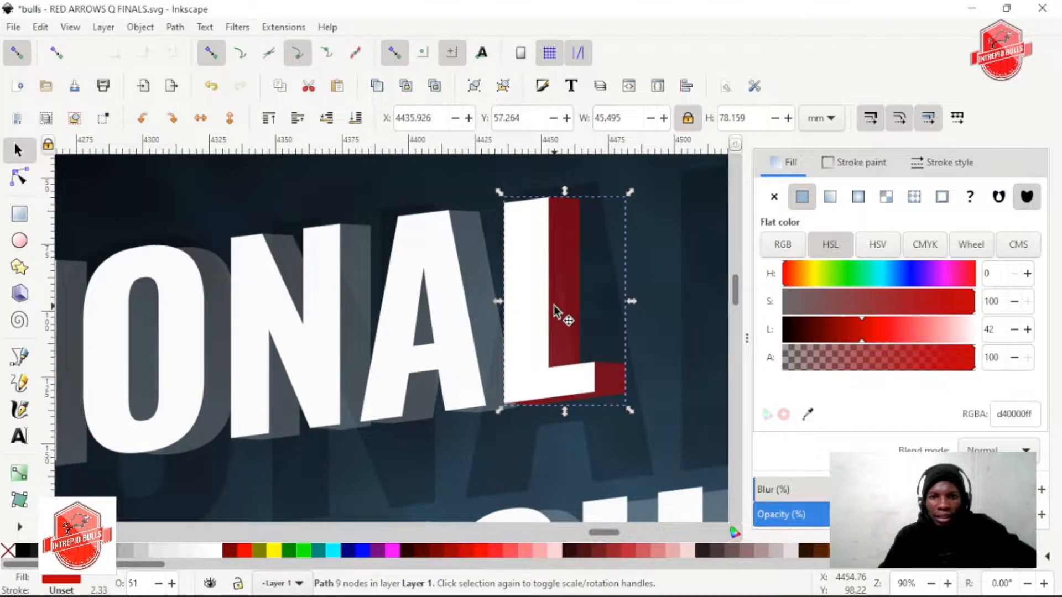
scroll(553, 351, down, 2)
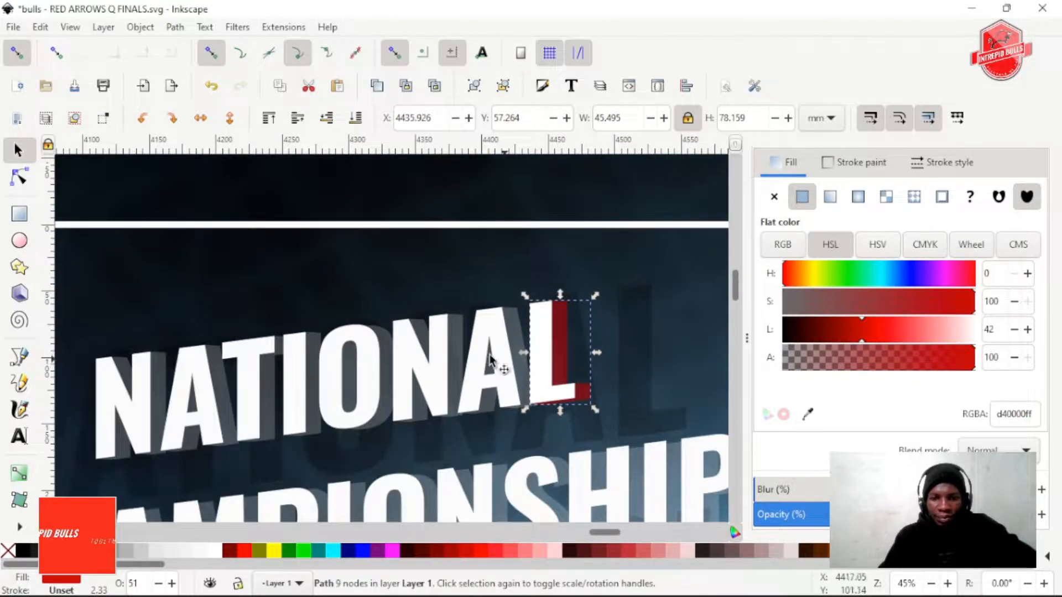
Add a node on the lower-left edge of CHAMPIONSHIP's translucent P and snap it to the white P's lower-left corner
click(490, 360)
scroll(600, 360, down, 4)
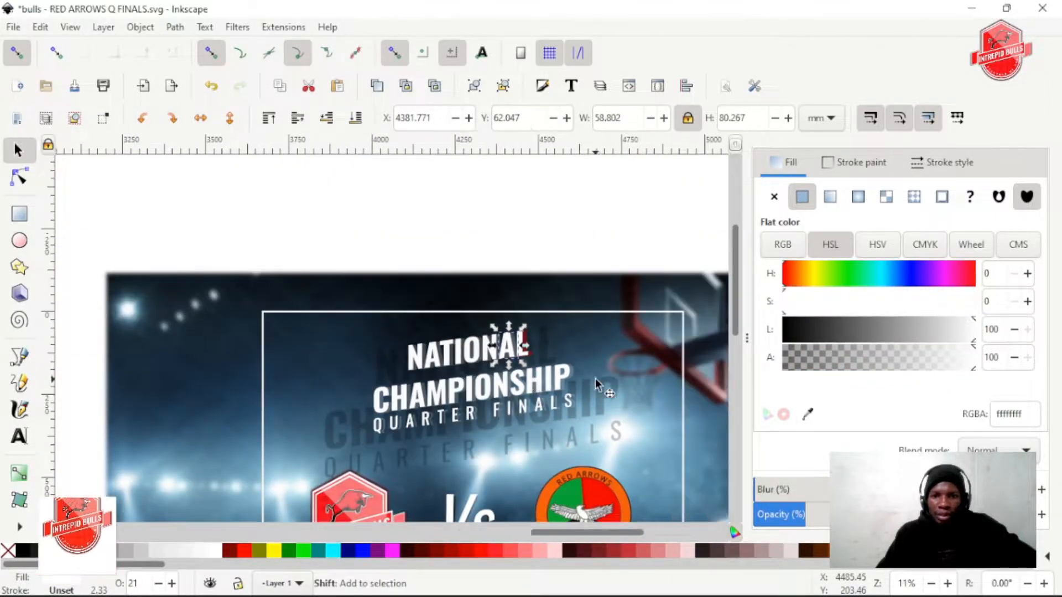
scroll(595, 378, right, 3)
click(505, 376)
key(ctrl+z)
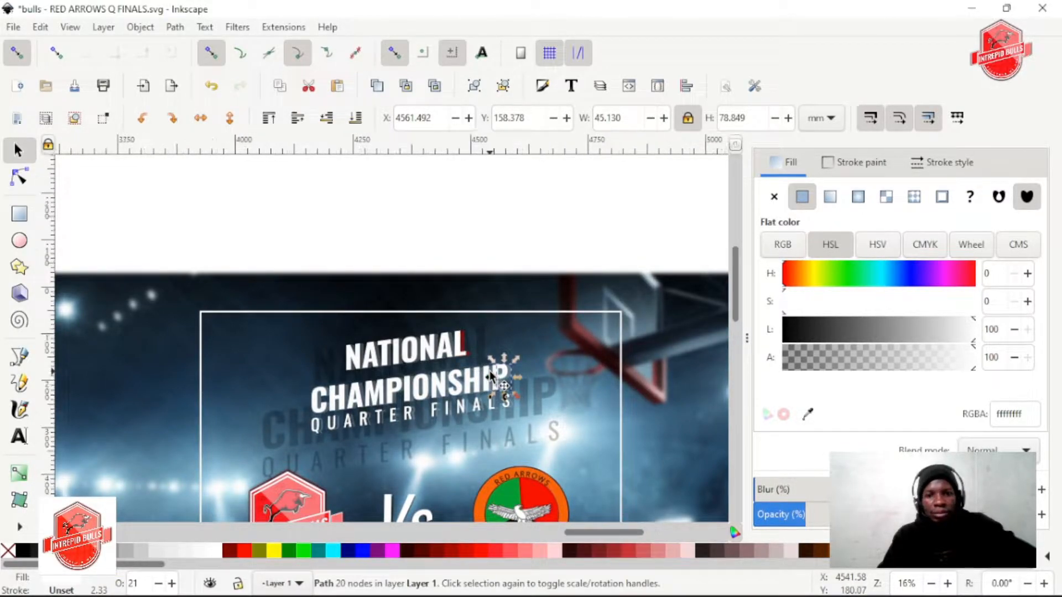
scroll(486, 371, up, 5)
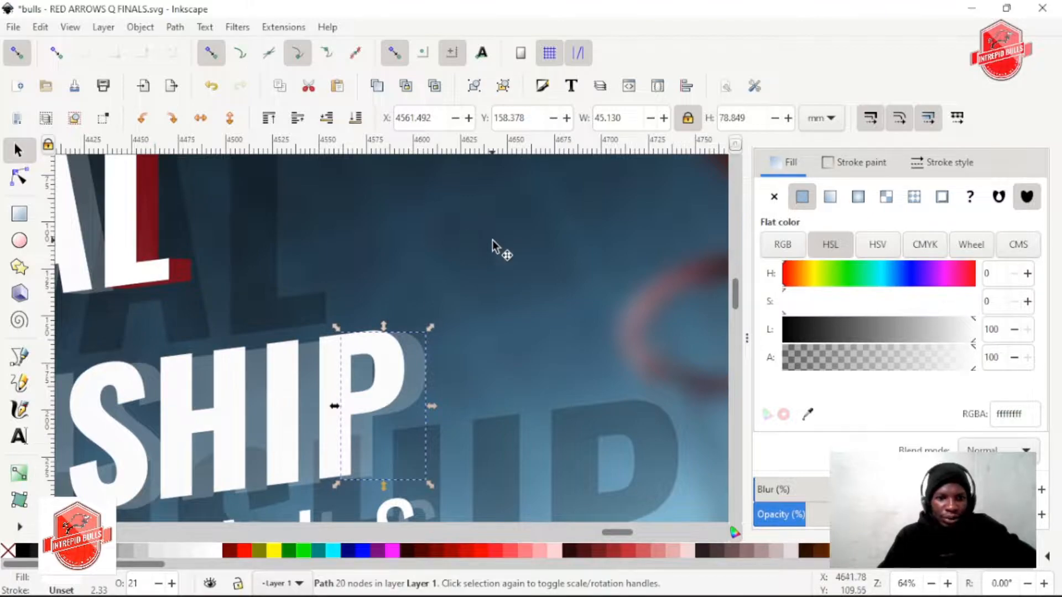
scroll(418, 383, up, 5)
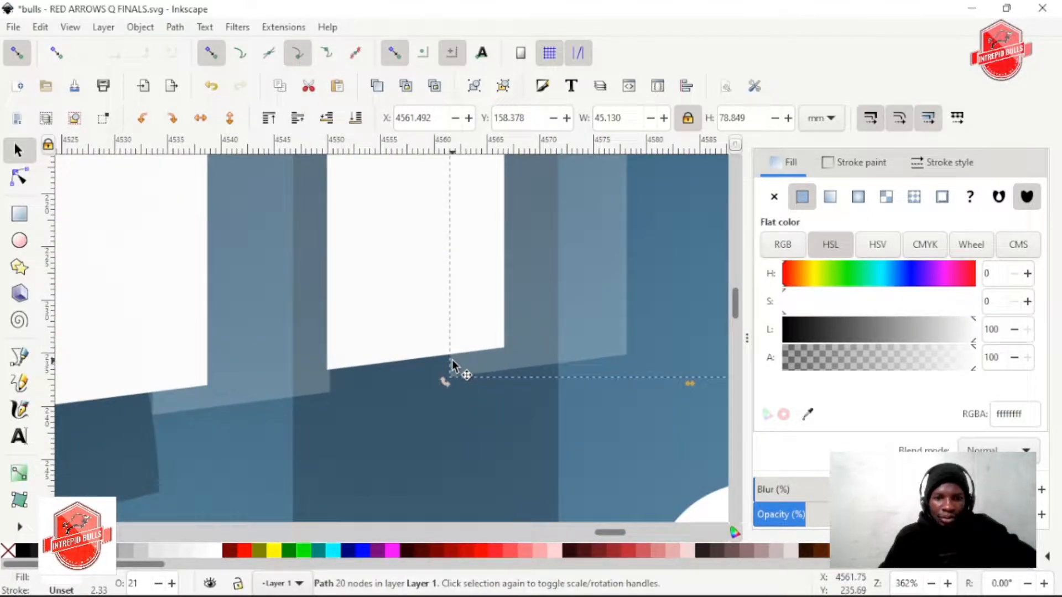
key(n)
click(450, 362)
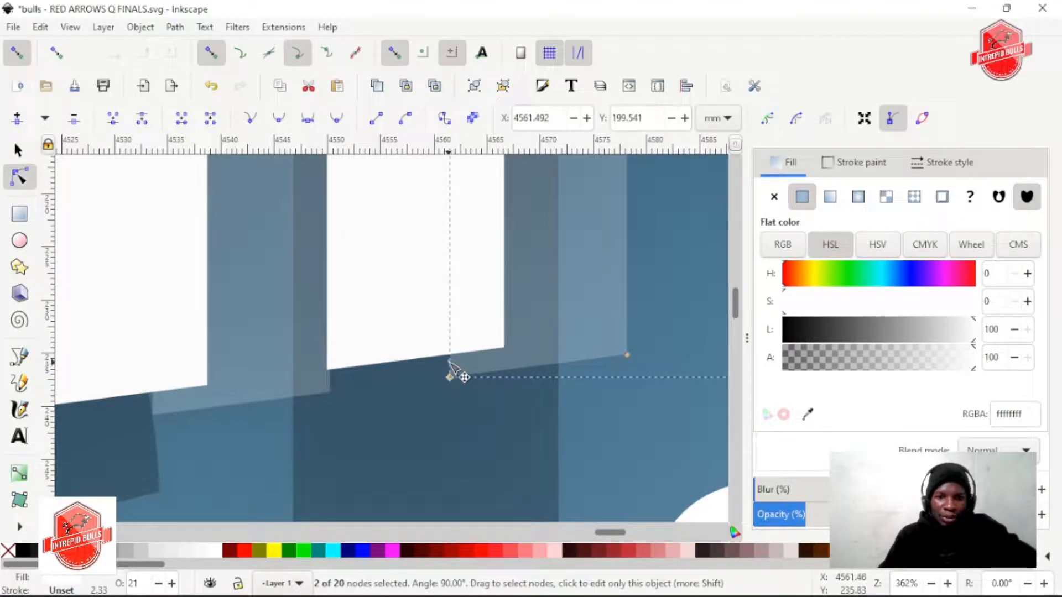
drag(449, 361, 325, 373)
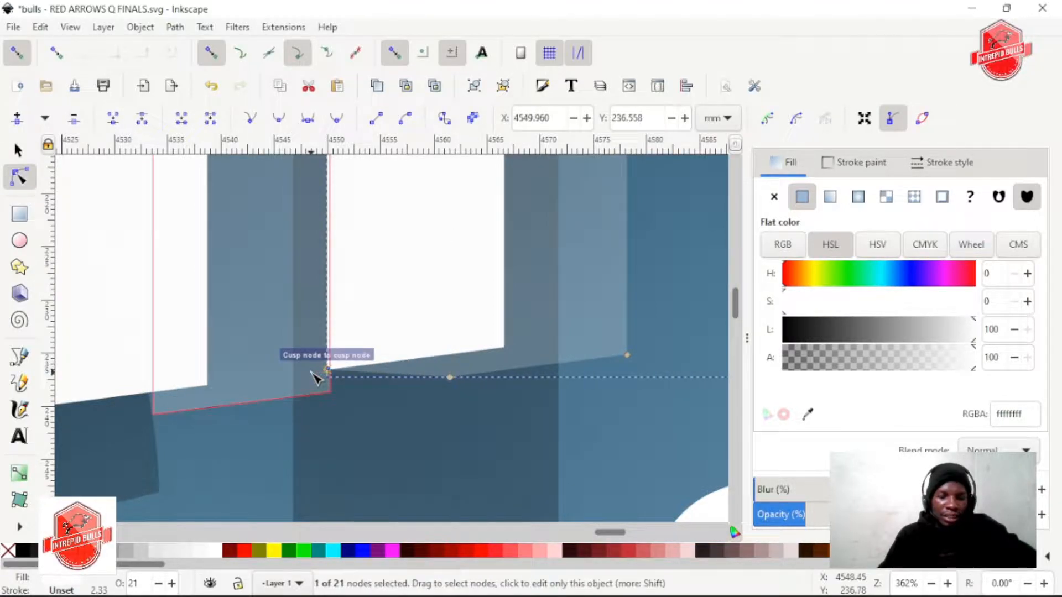
Add a node on the lower-left edge of CHAMPIONSHIP's last translucent I and snap it to the white I's lower-left corner
scroll(419, 399, left, 10)
click(467, 403)
click(464, 398)
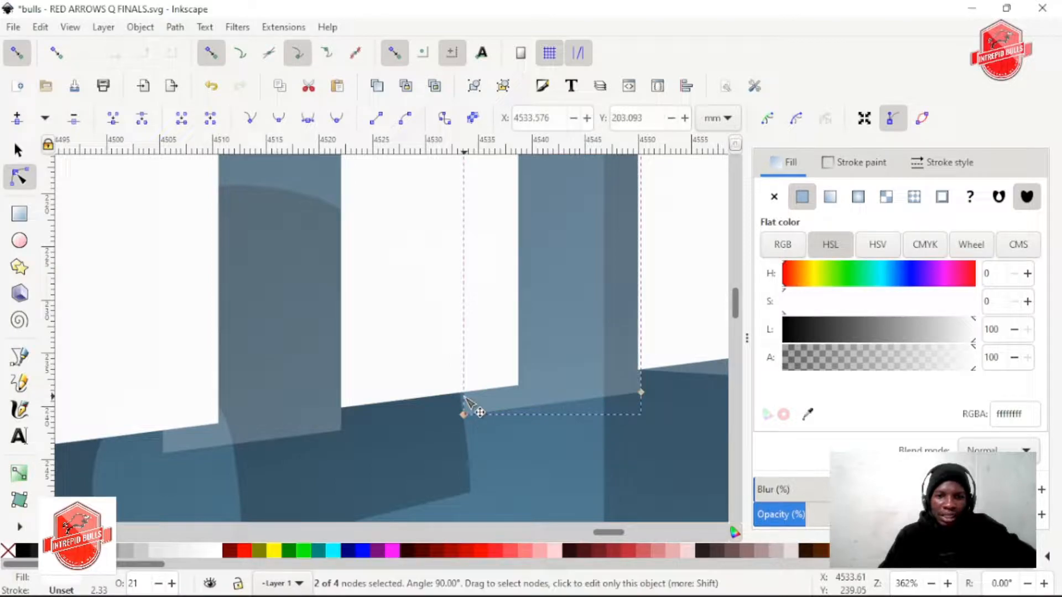
drag(467, 406, 341, 415)
Add a node on the lower-left edge of each stem of CHAMPIONSHIP's second translucent H and snap them to the white stems' lower-left corners
scroll(354, 420, left, 8)
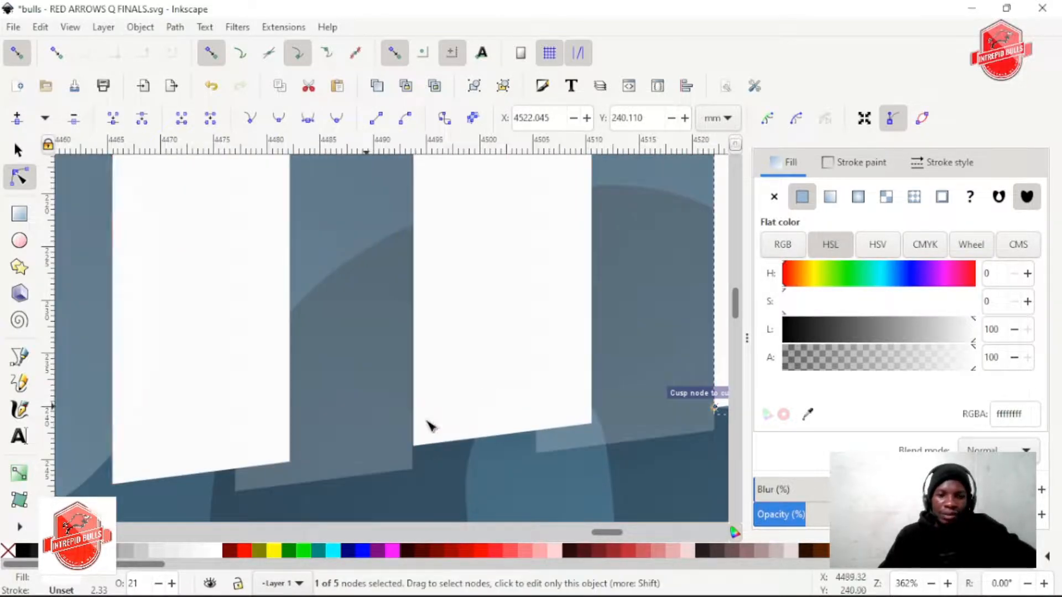
click(541, 444)
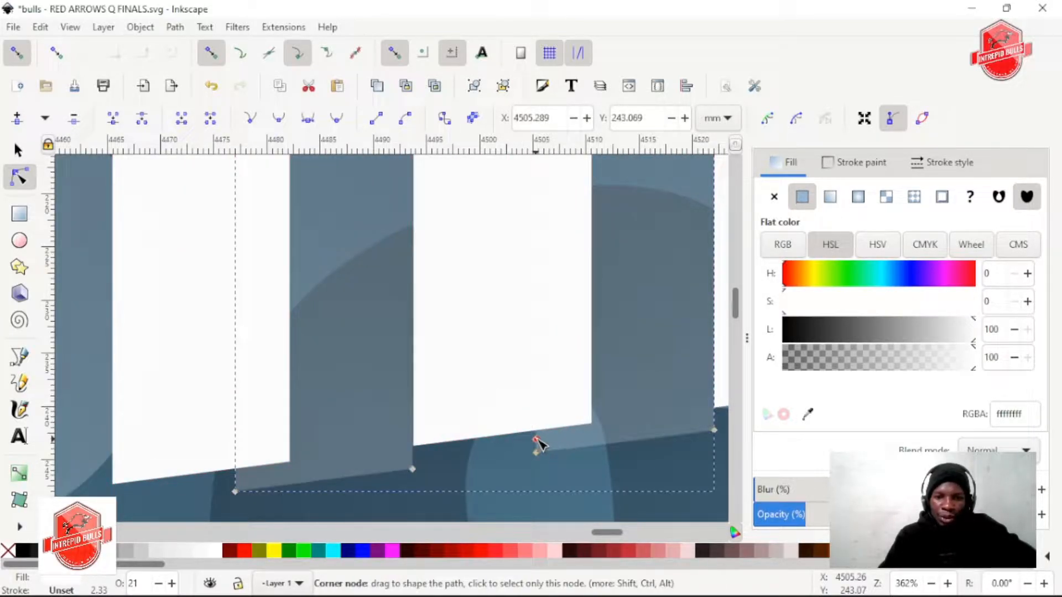
scroll(443, 446, left, 10)
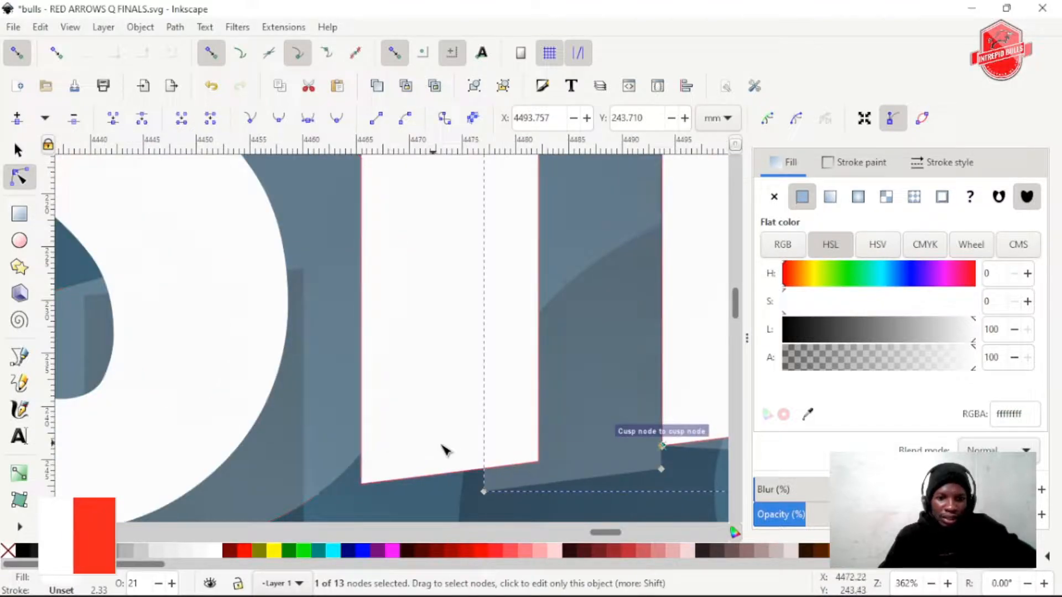
scroll(506, 434, down, 3)
drag(485, 415, 341, 437)
Add a node on the top edge of the translucent S's lower hook in CHAMPIONSHIP and snap it to the white hook's upper-right corner
scroll(386, 405, left, 4)
scroll(387, 405, down, 2)
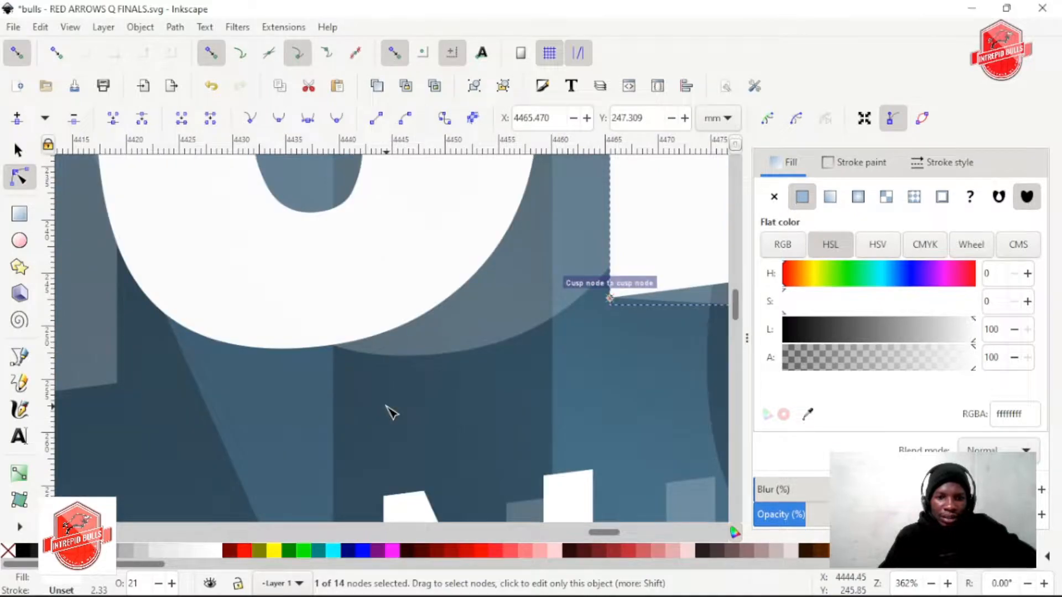
scroll(387, 405, left, 3)
scroll(388, 405, up, 4)
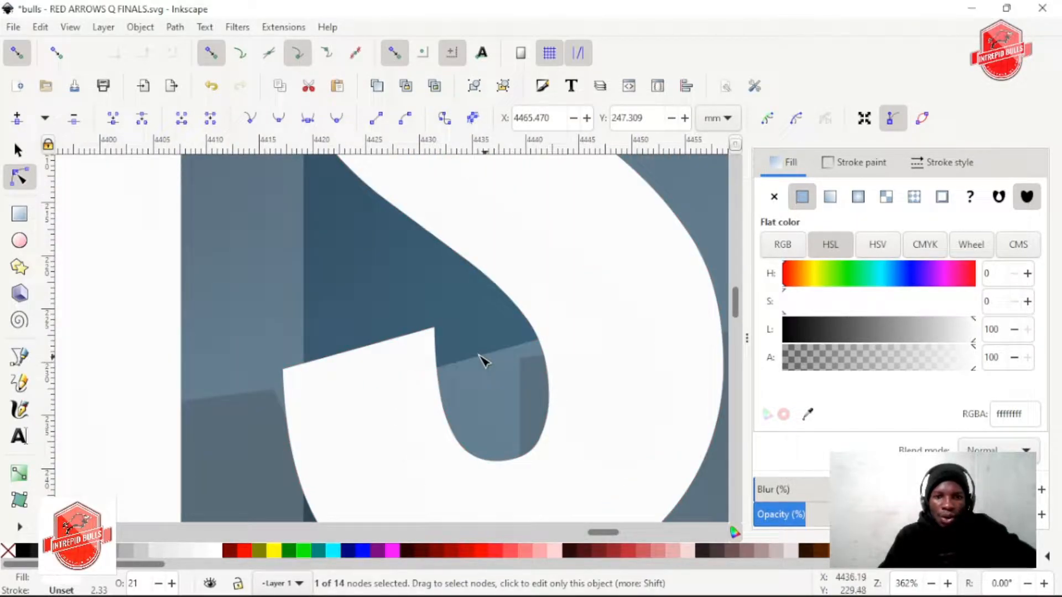
scroll(464, 376, down, 2)
scroll(464, 376, up, 2)
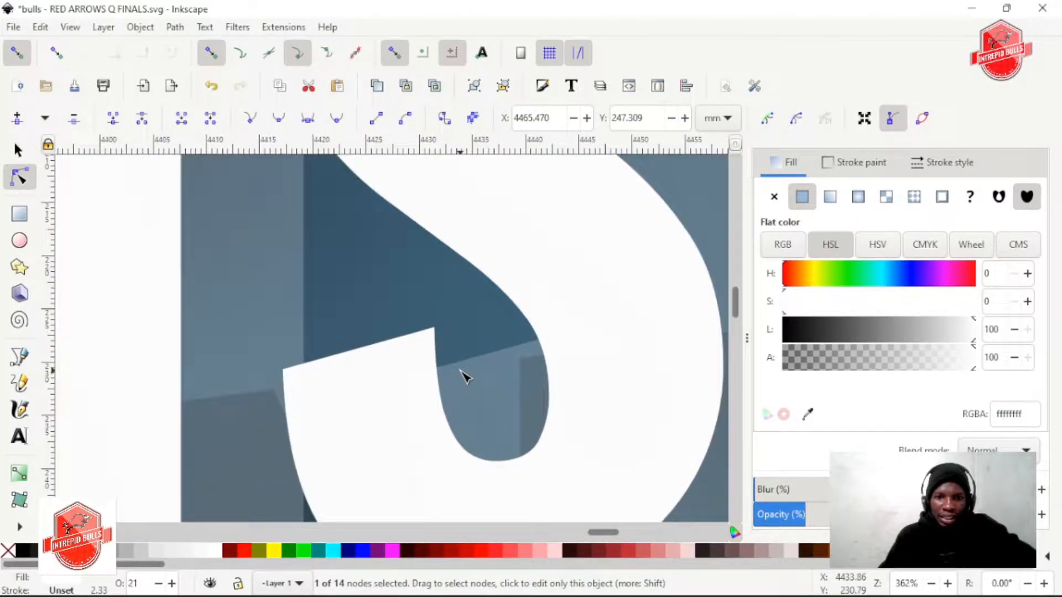
click(462, 367)
click(463, 369)
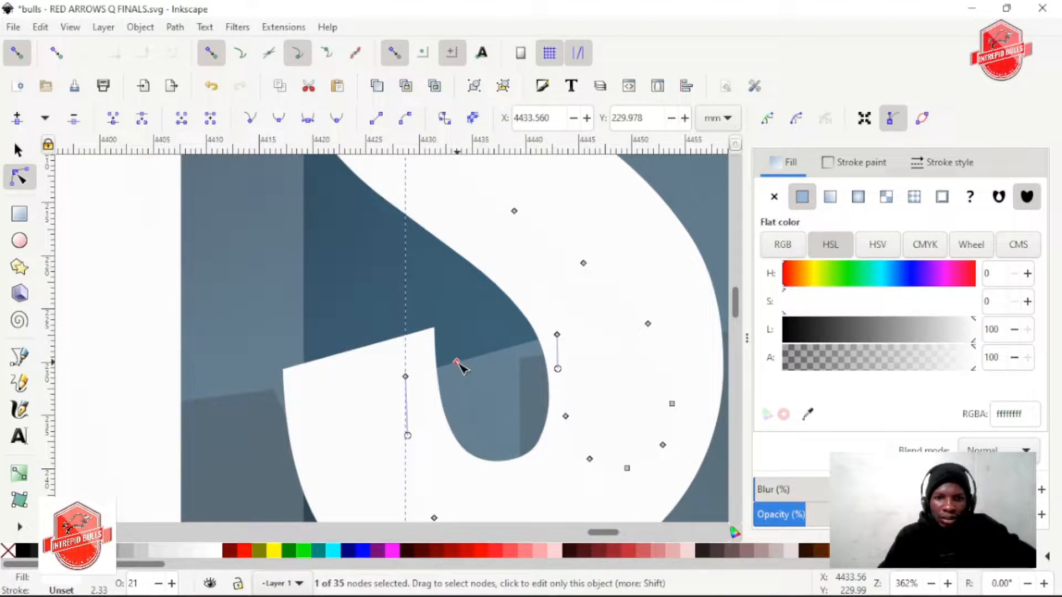
drag(457, 363, 434, 329)
Add a node near the bottom of the translucent N's diagonal in CHAMPIONSHIP and snap it to the white N's corner where the diagonal ends
scroll(464, 386, down, 2)
scroll(358, 393, left, 7)
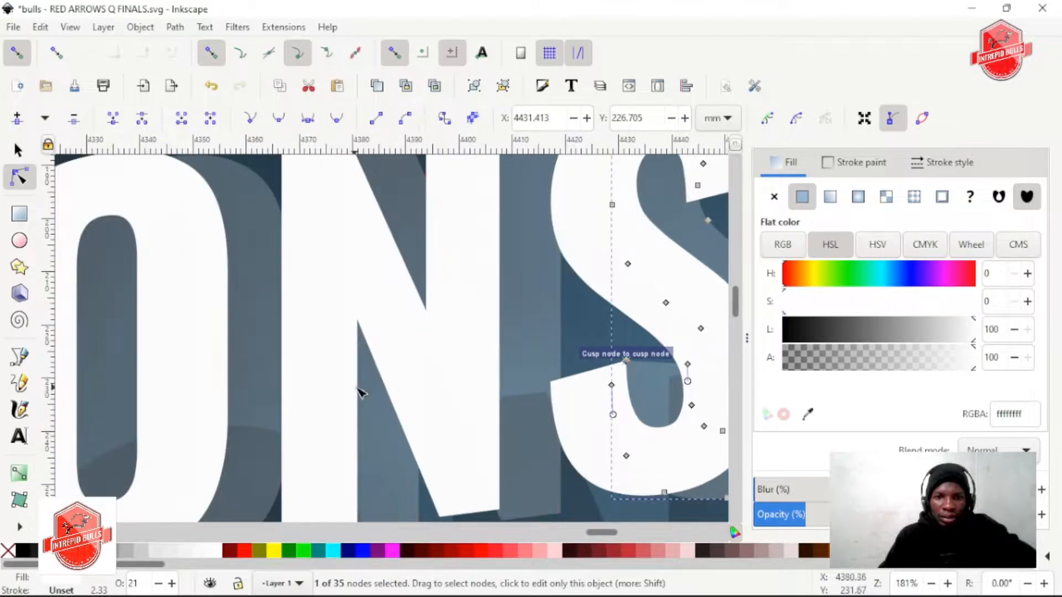
scroll(394, 378, down, 6)
scroll(505, 338, up, 2)
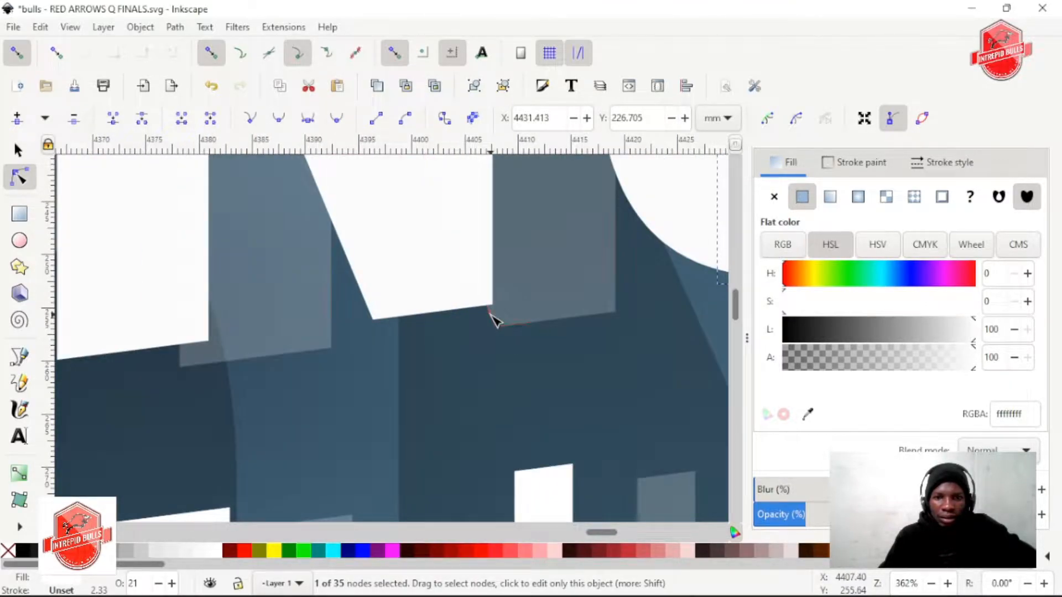
scroll(496, 319, up, 2)
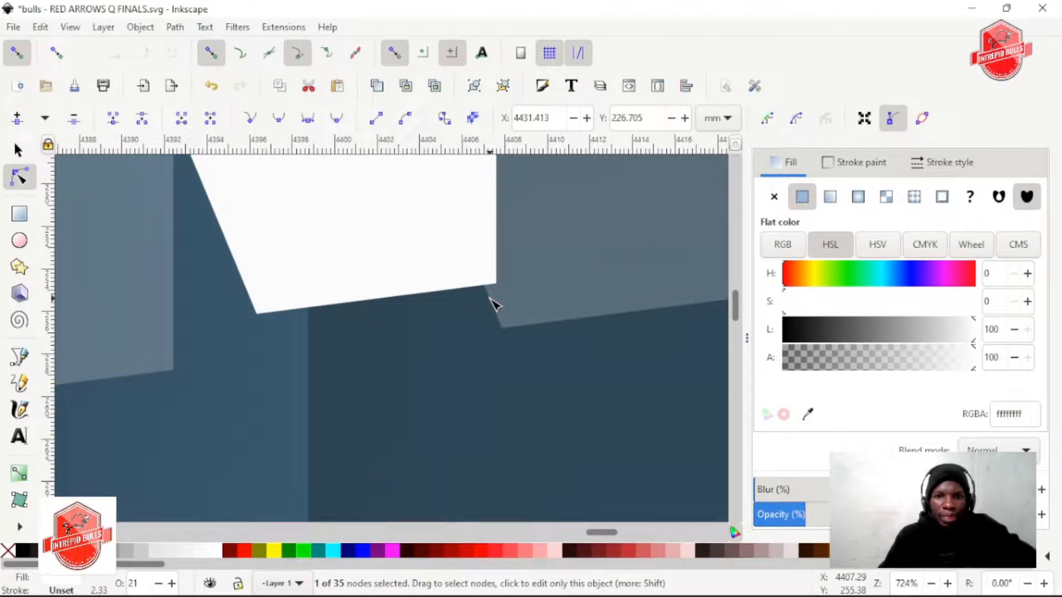
drag(488, 287, 259, 324)
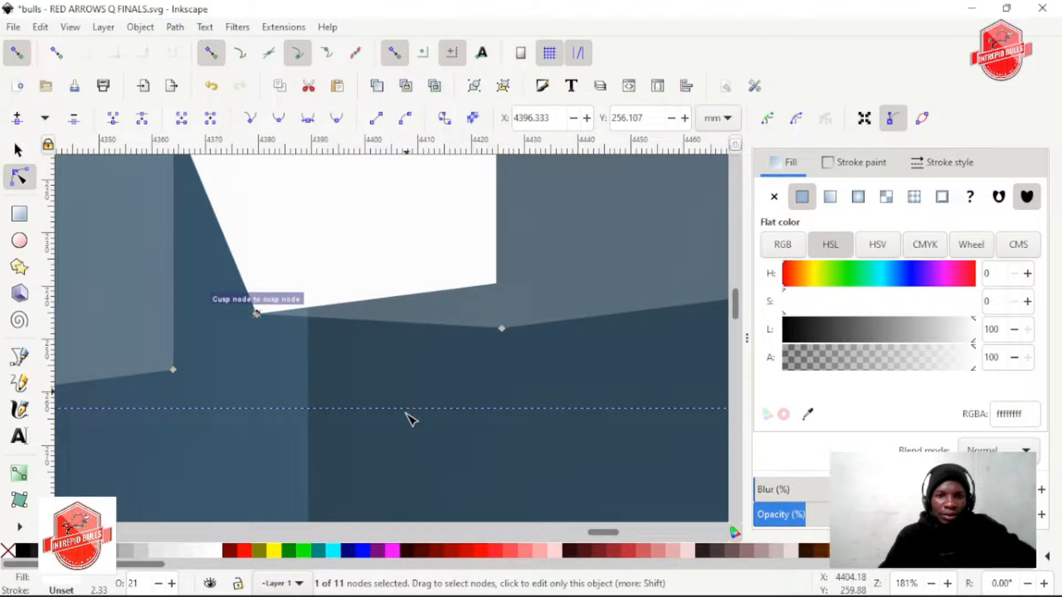
Add a node on the lower-left edge of the translucent N's left stem in CHAMPIONSHIP and snap it to the white stem's lower-left corner
scroll(401, 423, down, 4)
scroll(372, 383, up, 3)
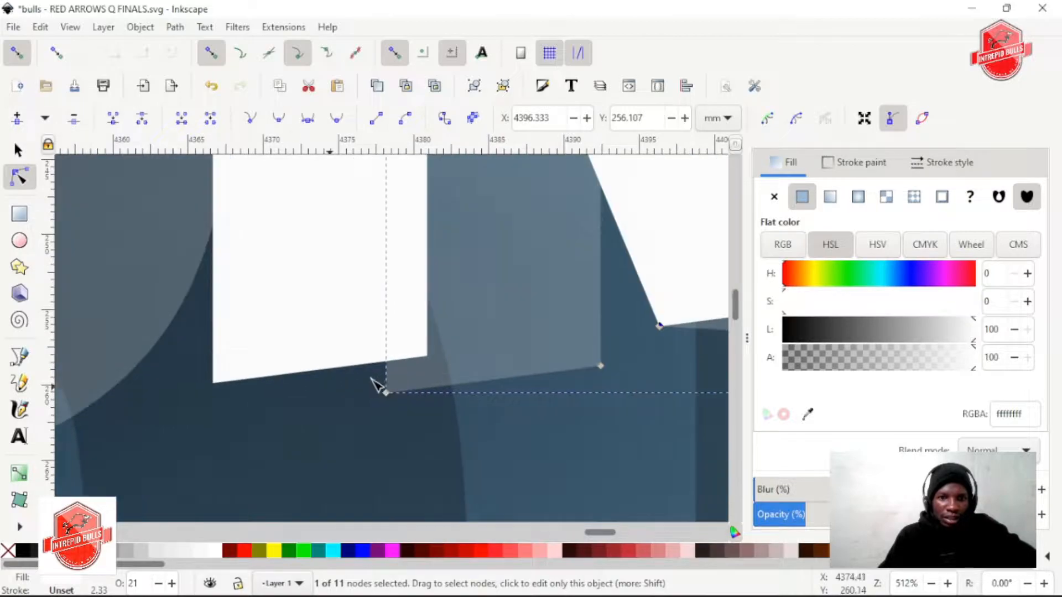
drag(387, 370, 221, 386)
Add a node on the upper-left edge of CHAMPIONSHIP's translucent N and snap it to the white N's top corner where the diagonal begins
scroll(254, 446, down, 2)
scroll(259, 444, left, 10)
scroll(323, 432, down, 4)
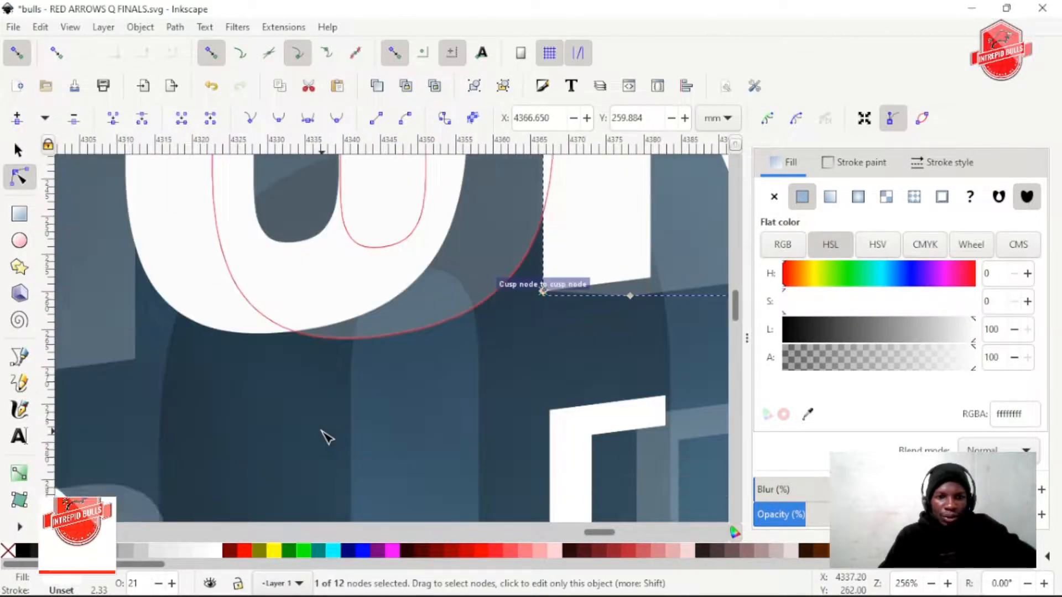
scroll(327, 427, up, 10)
scroll(330, 433, up, 5)
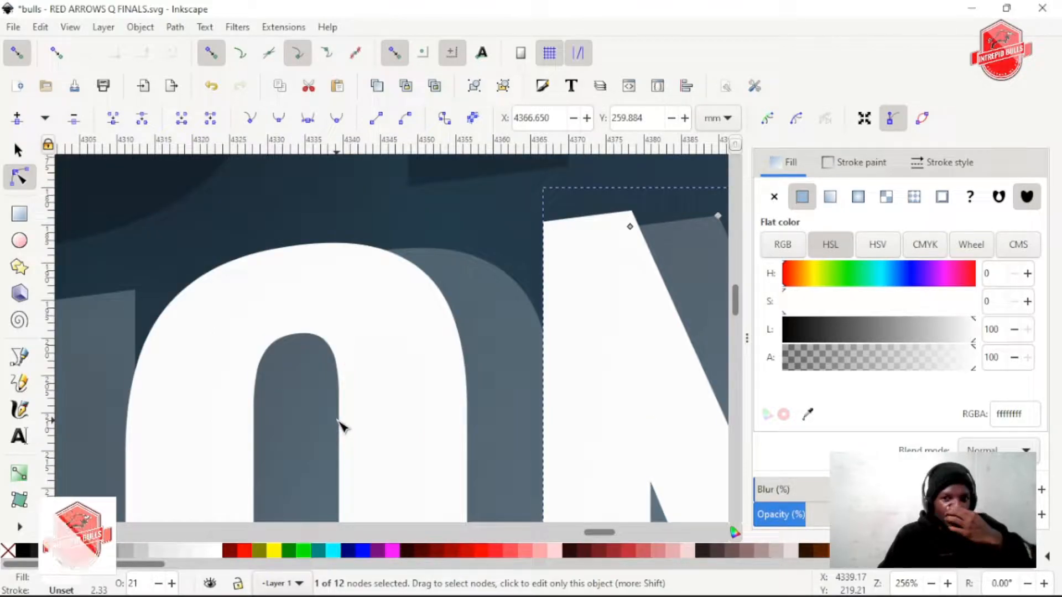
scroll(349, 427, right, 5)
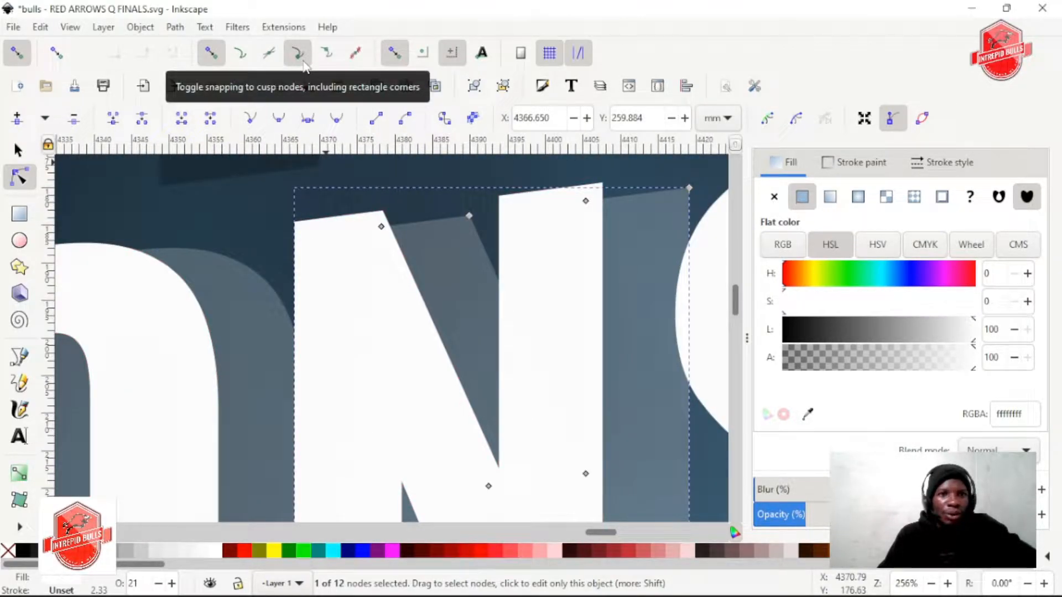
scroll(329, 280, up, 5)
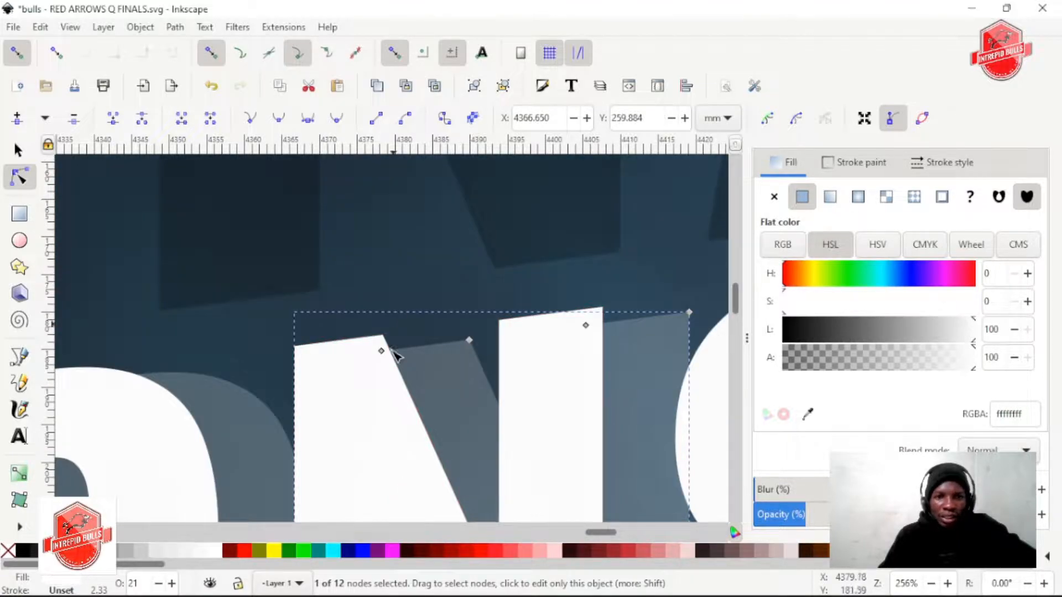
scroll(419, 363, up, 3)
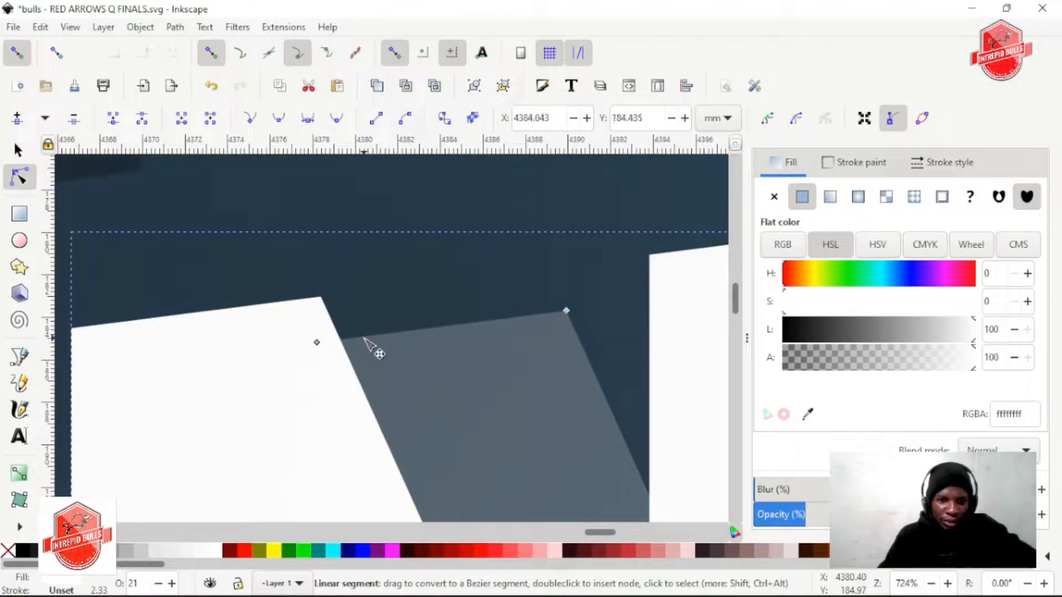
drag(362, 335, 321, 297)
scroll(412, 279, down, 1)
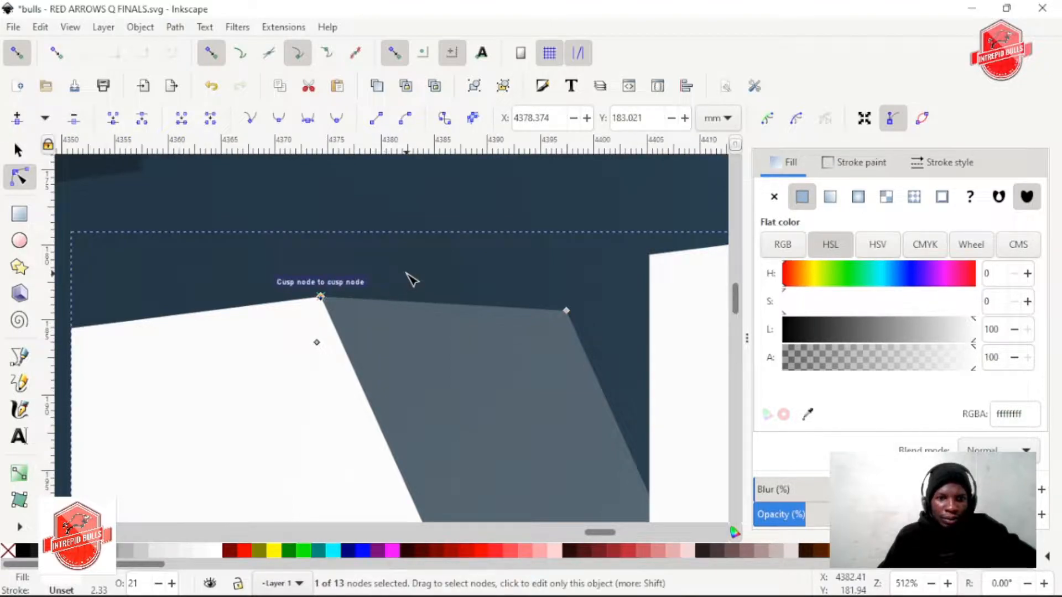
scroll(412, 279, down, 3)
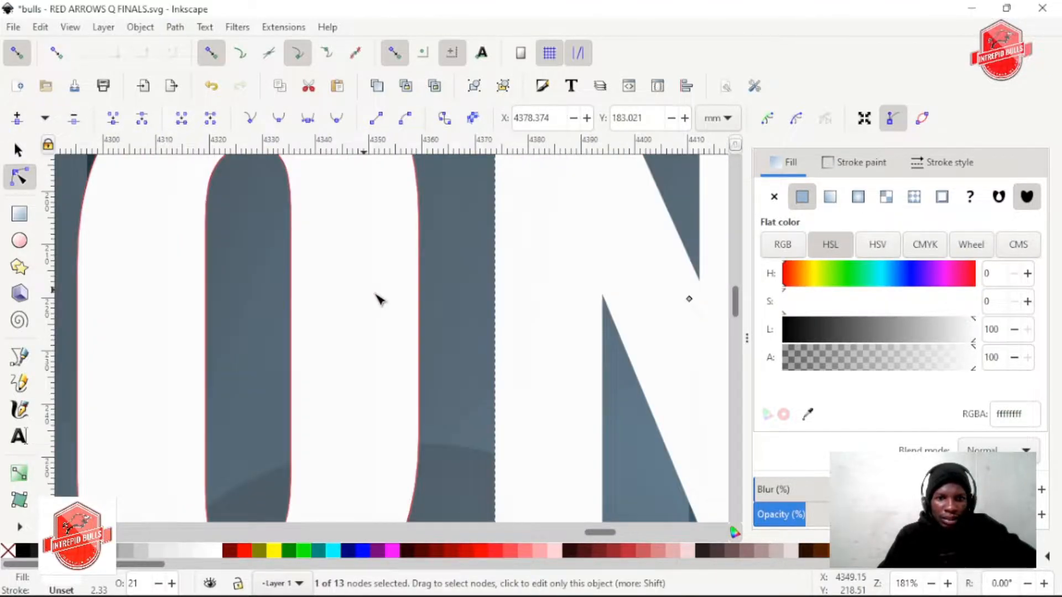
Add a node on the lower-left edge of the translucent I in CHAMPIONSHIP and snap it to the white I's lower-left corner
scroll(377, 298, down, 2)
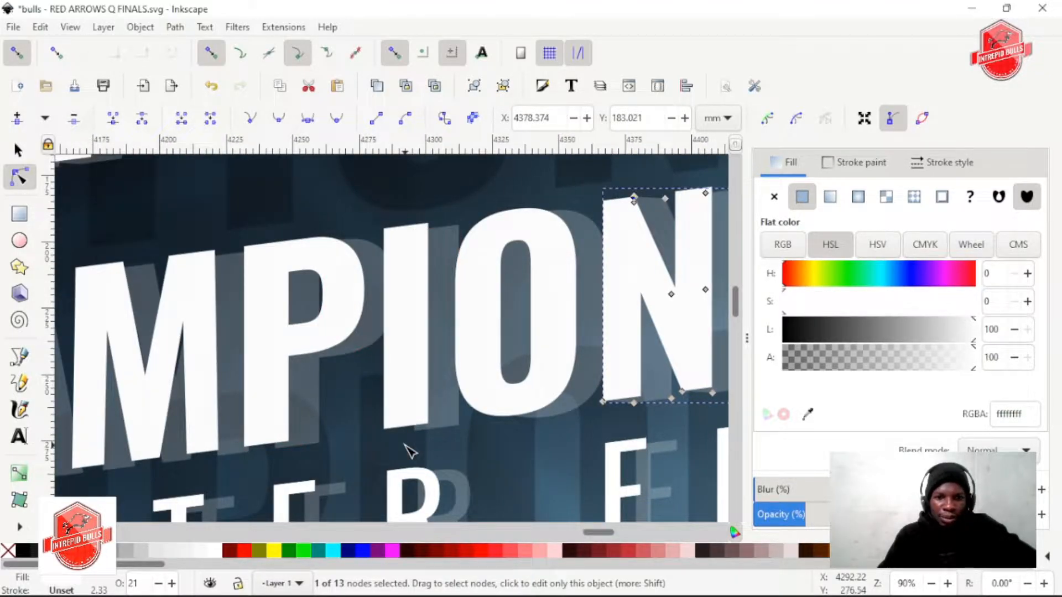
scroll(410, 450, up, 7)
click(510, 247)
drag(498, 240, 150, 271)
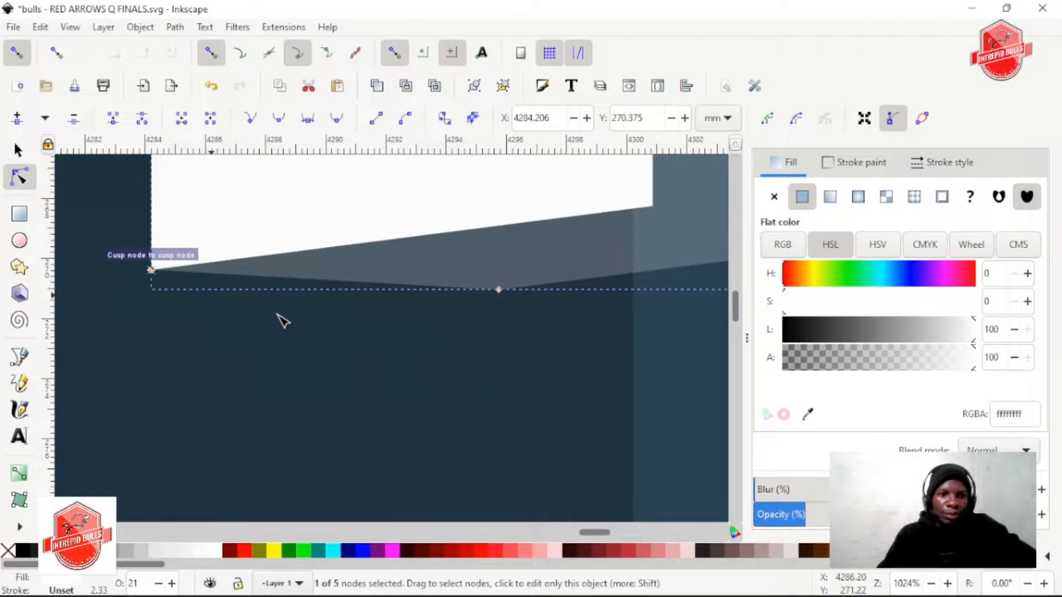
Add a node on the top edge of CHAMPIONSHIP's translucent I and snap it to the white I's upper-right corner
scroll(293, 323, down, 2)
scroll(353, 355, up, 20)
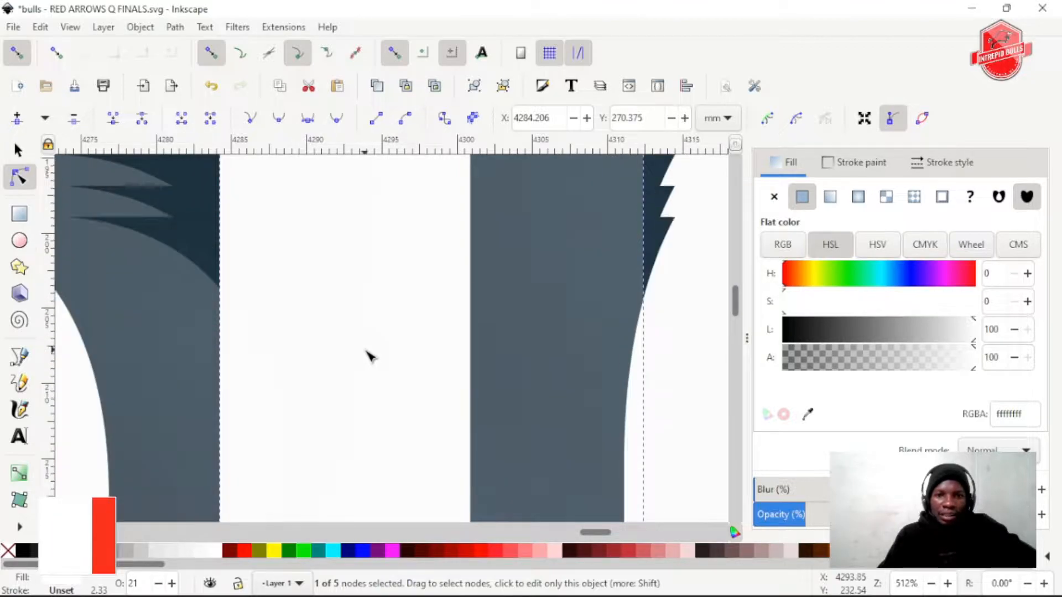
scroll(369, 356, up, 8)
drag(479, 349, 470, 314)
Add a node on the lower-left edge of the translucent first P in CHAMPIONSHIP and snap it to the white stem's lower-left corner
scroll(405, 315, down, 2)
scroll(362, 359, down, 3)
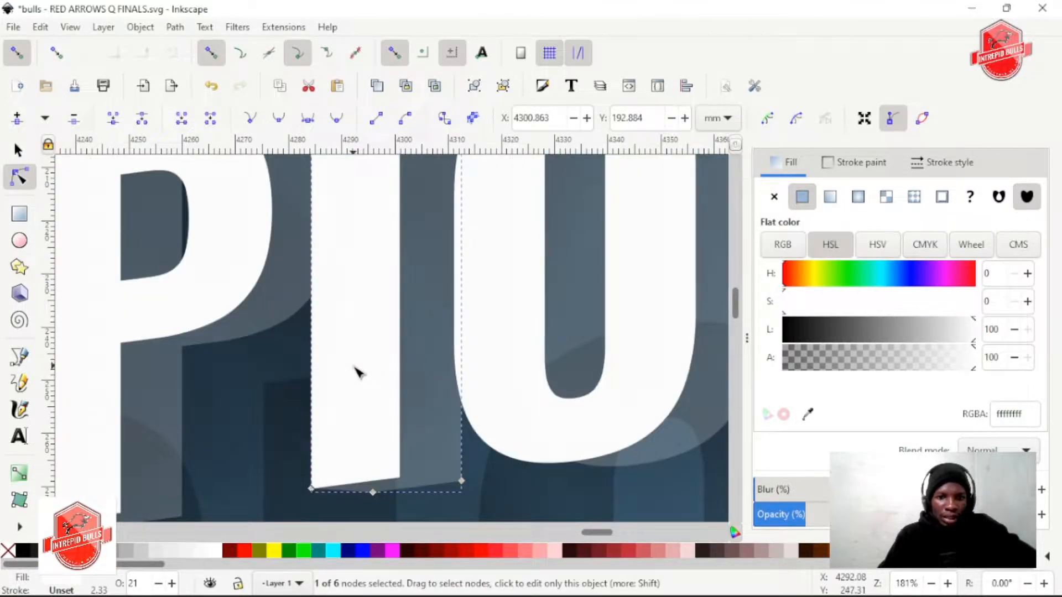
scroll(497, 428, down, 3)
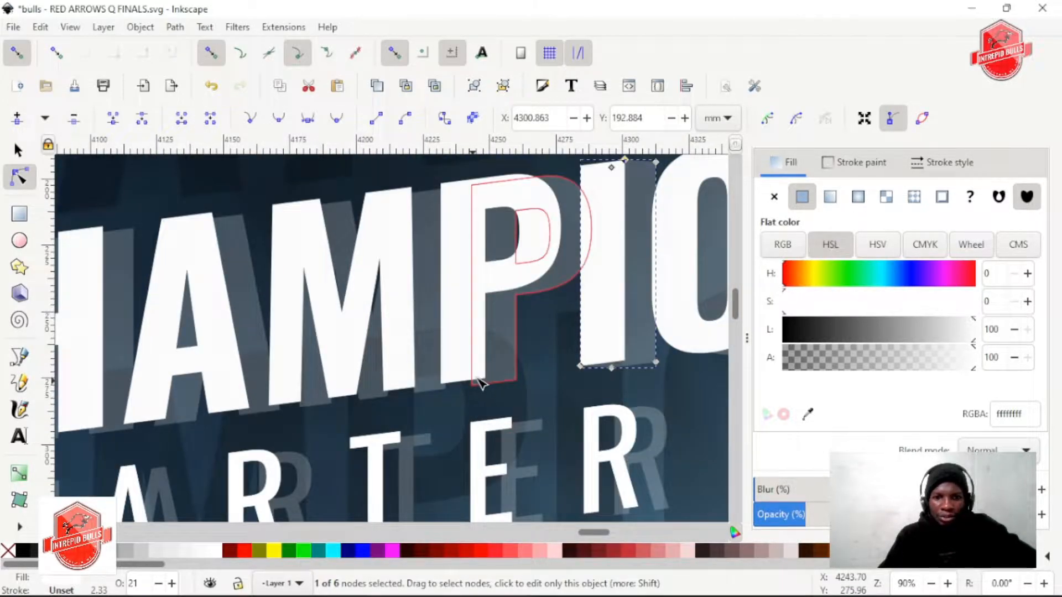
scroll(479, 382, up, 6)
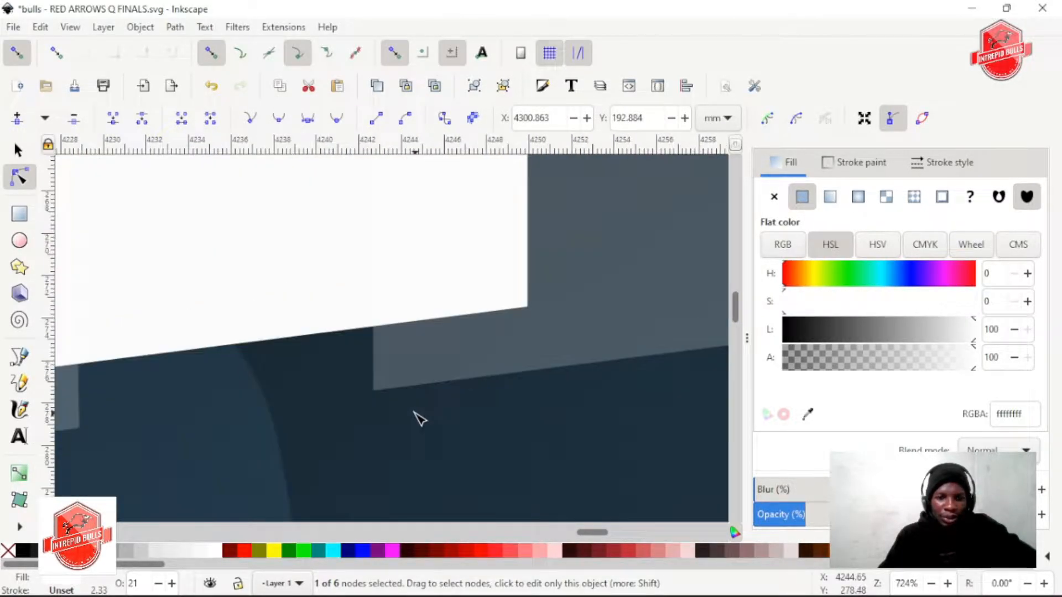
scroll(415, 412, left, 2)
drag(447, 396, 216, 393)
Add a node at the foot of the translucent M's right leg in CHAMPIONSHIP and snap it to the white leg's lower-left corner
scroll(449, 412, down, 2)
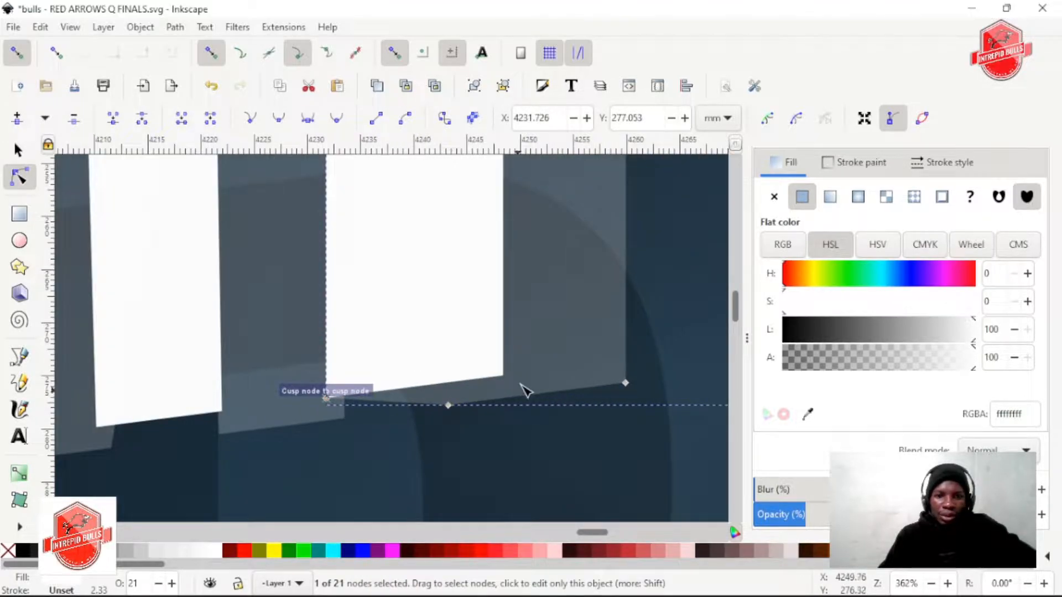
scroll(522, 382, up, 20)
scroll(522, 390, down, 3)
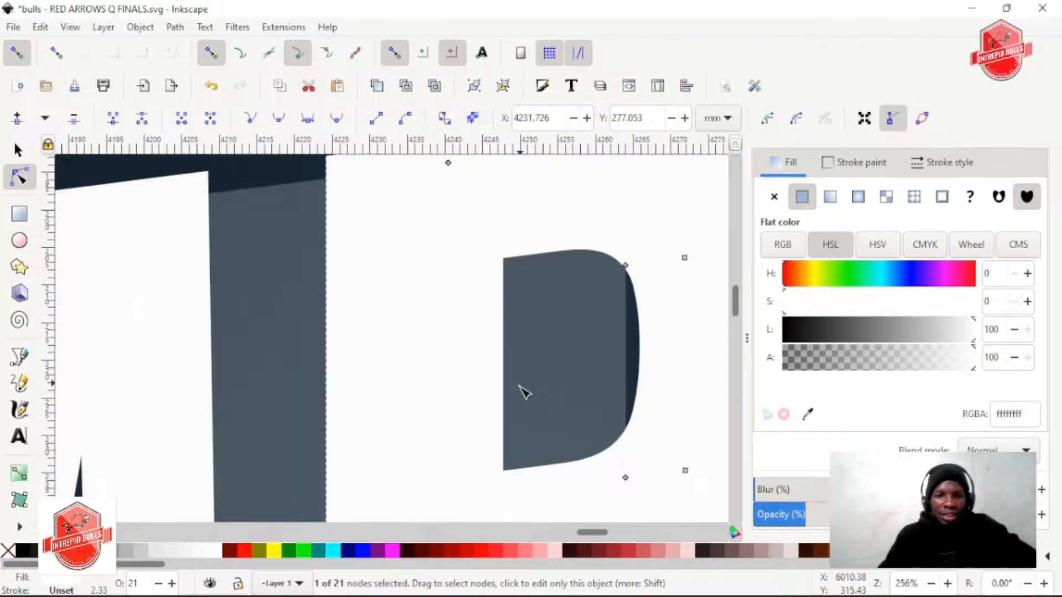
scroll(376, 425, down, 1)
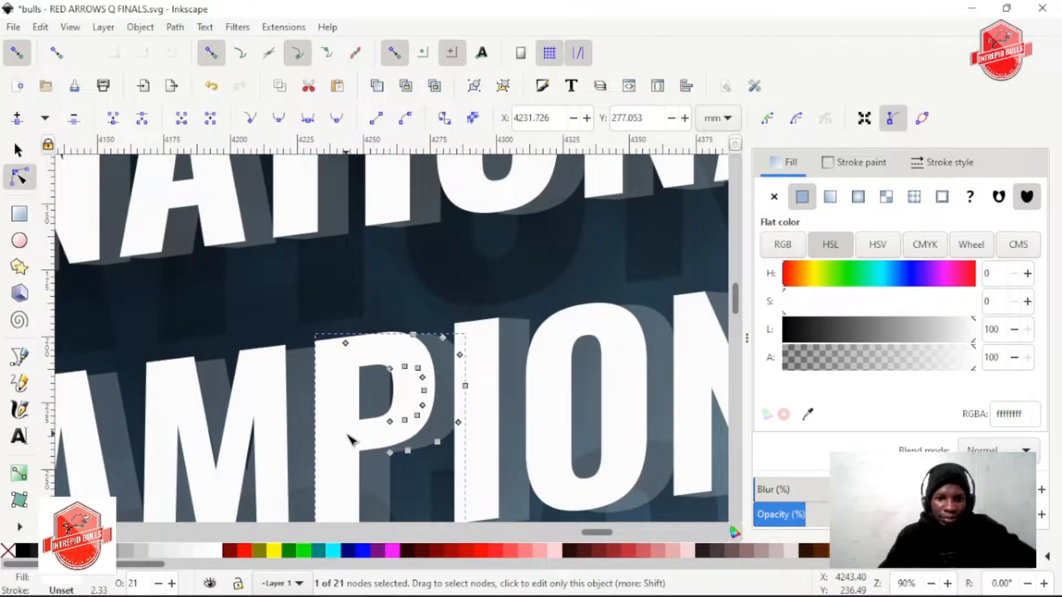
scroll(443, 408, down, 6)
scroll(524, 350, up, 2)
scroll(553, 351, up, 2)
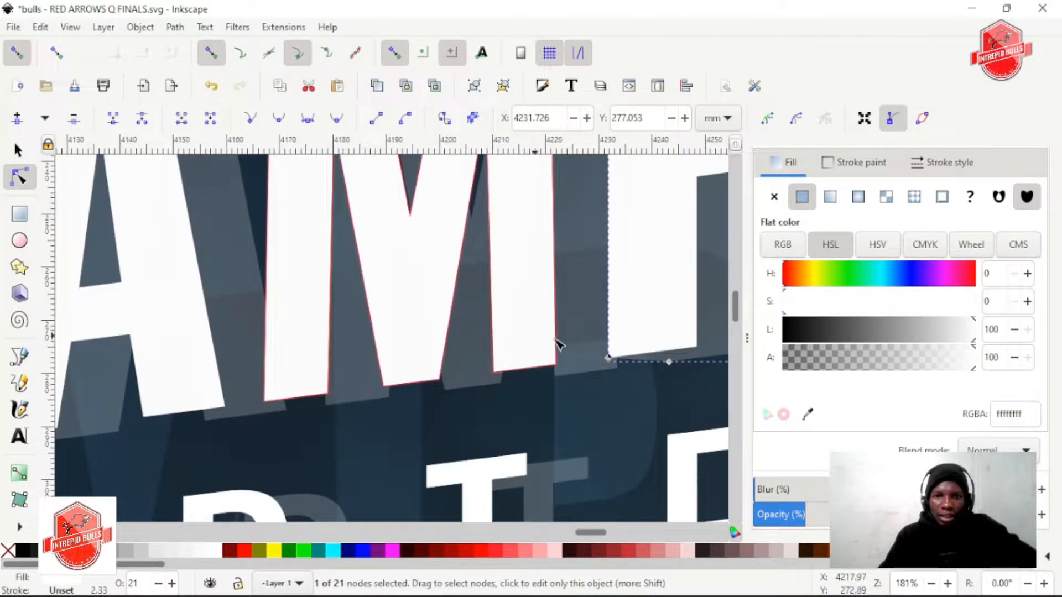
scroll(564, 374, up, 2)
click(530, 374)
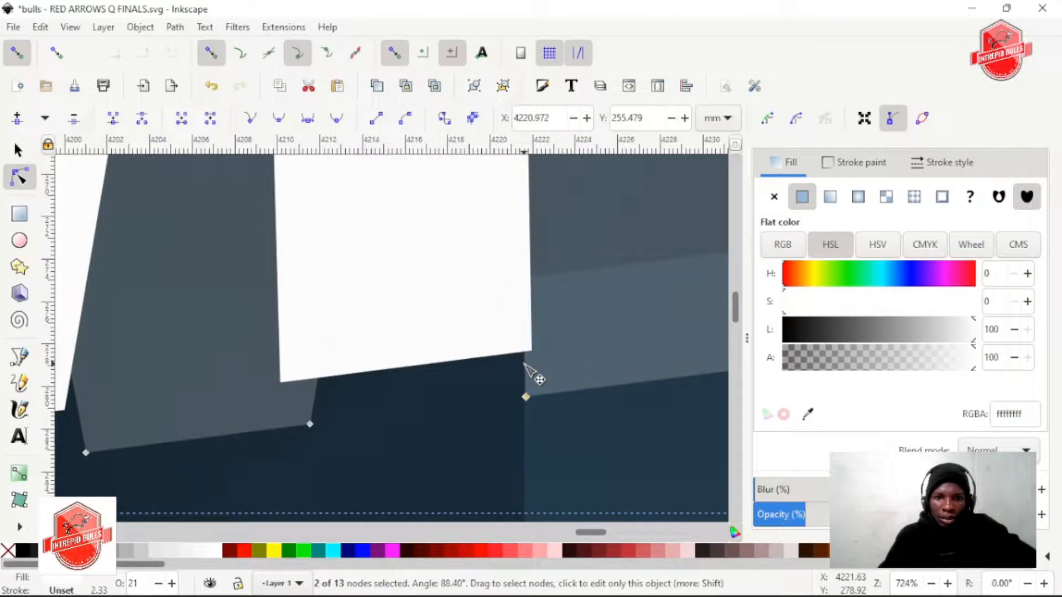
drag(524, 361, 272, 381)
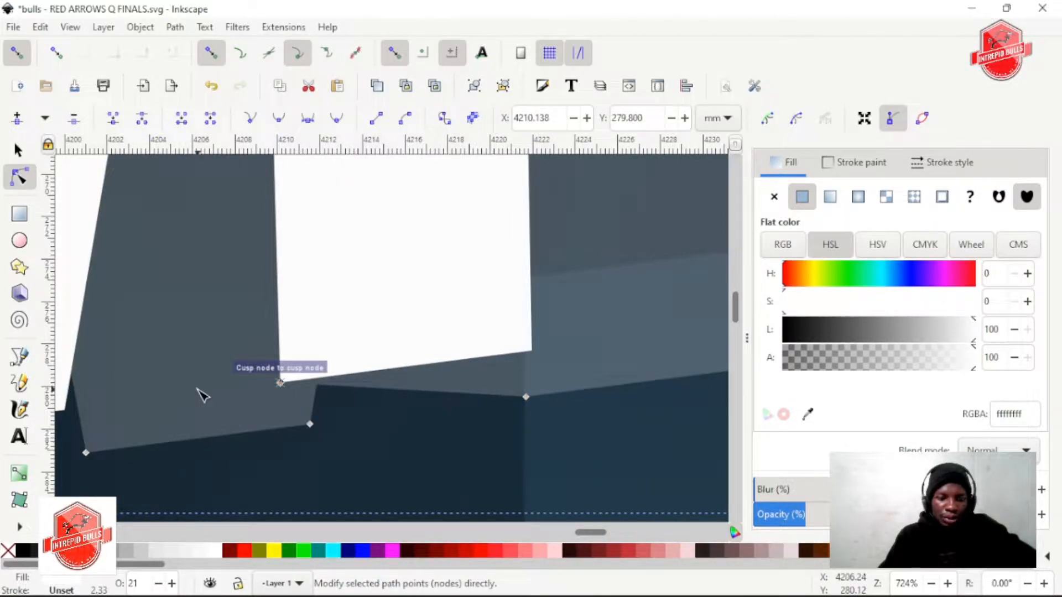
Add nodes at the base of the translucent M's middle point and left leg, snapping each to the white M's matching lower-left corner
scroll(198, 390, left, 10)
double_click(391, 421)
drag(392, 423, 153, 439)
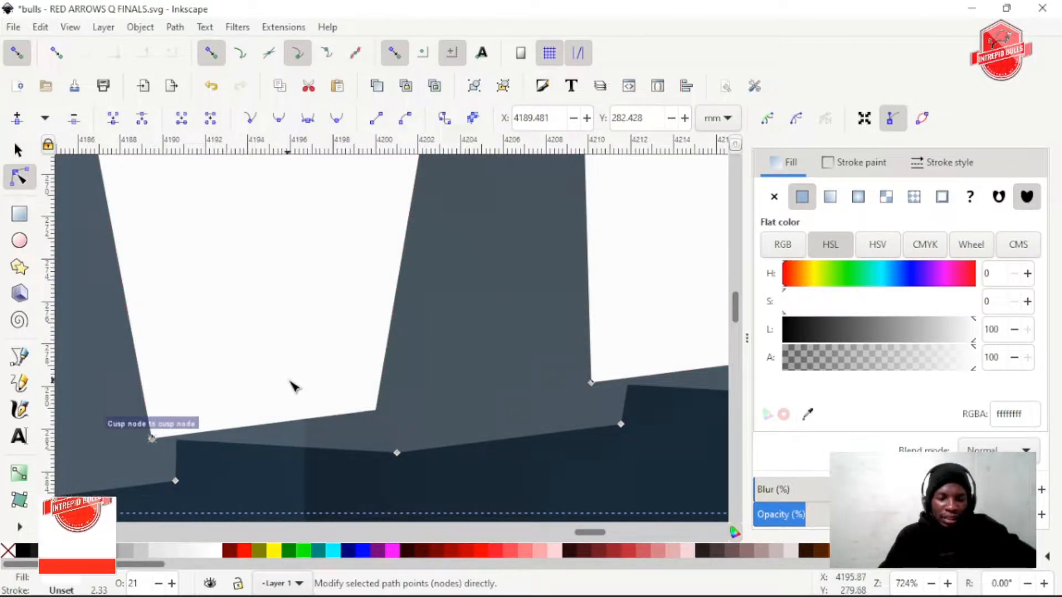
scroll(354, 377, left, 7)
scroll(387, 376, down, 2)
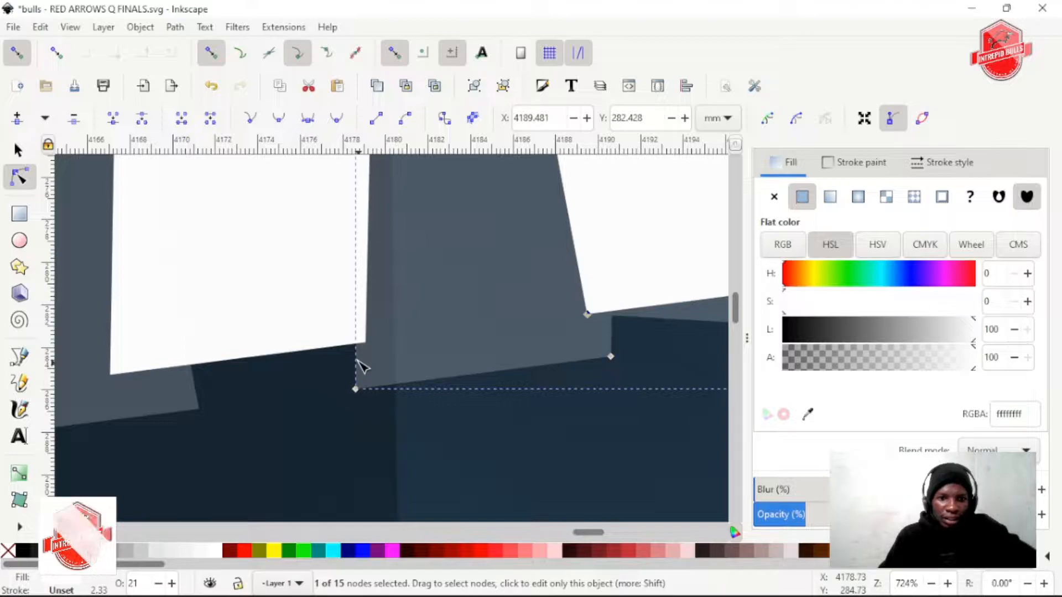
drag(357, 361, 205, 368)
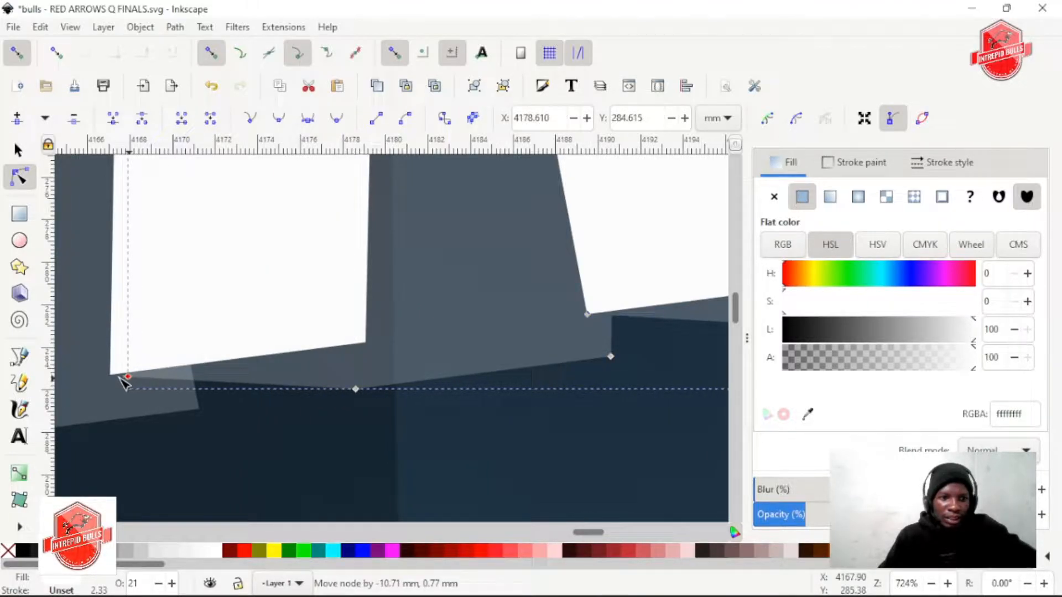
drag(124, 382, 110, 381)
Add a node at the foot of the translucent A's right leg in CHAMPIONSHIP and snap it to the white leg's lower-left corner
scroll(280, 415, left, 7)
scroll(301, 409, down, 1)
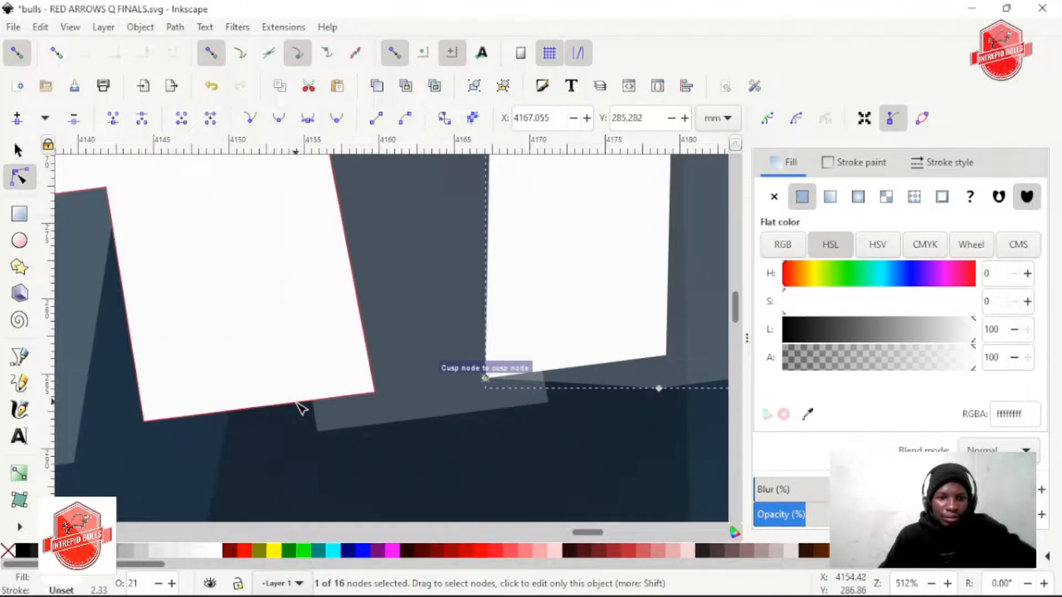
click(314, 411)
click(314, 409)
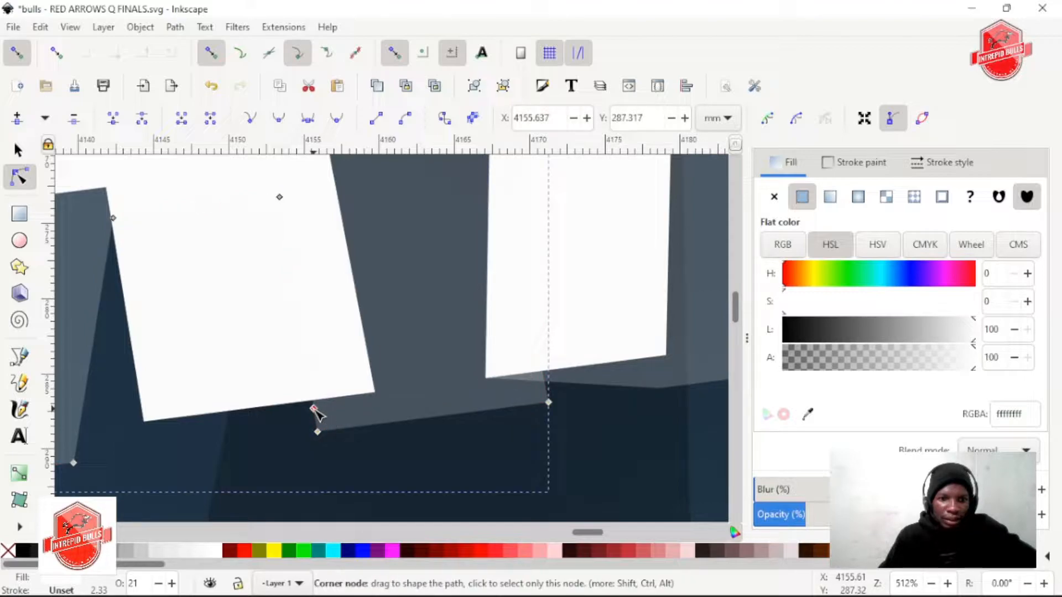
drag(314, 409, 246, 408)
drag(149, 431, 150, 432)
Add a node at the foot of the translucent A's left leg in CHAMPIONSHIP and snap it to the white leg's lower-left corner
scroll(251, 426, left, 5)
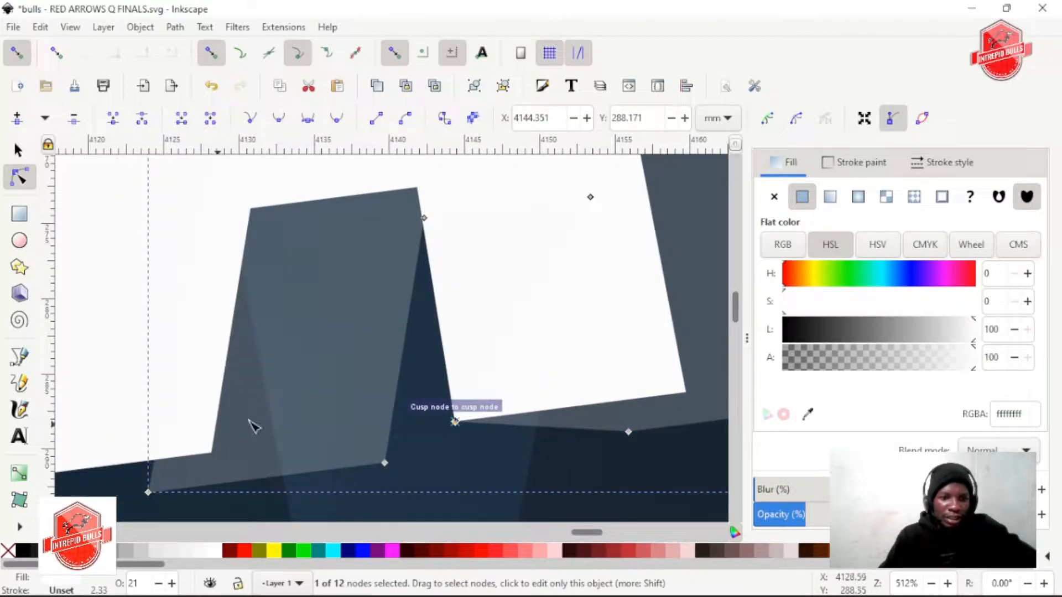
scroll(165, 479, left, 2)
scroll(200, 459, down, 1)
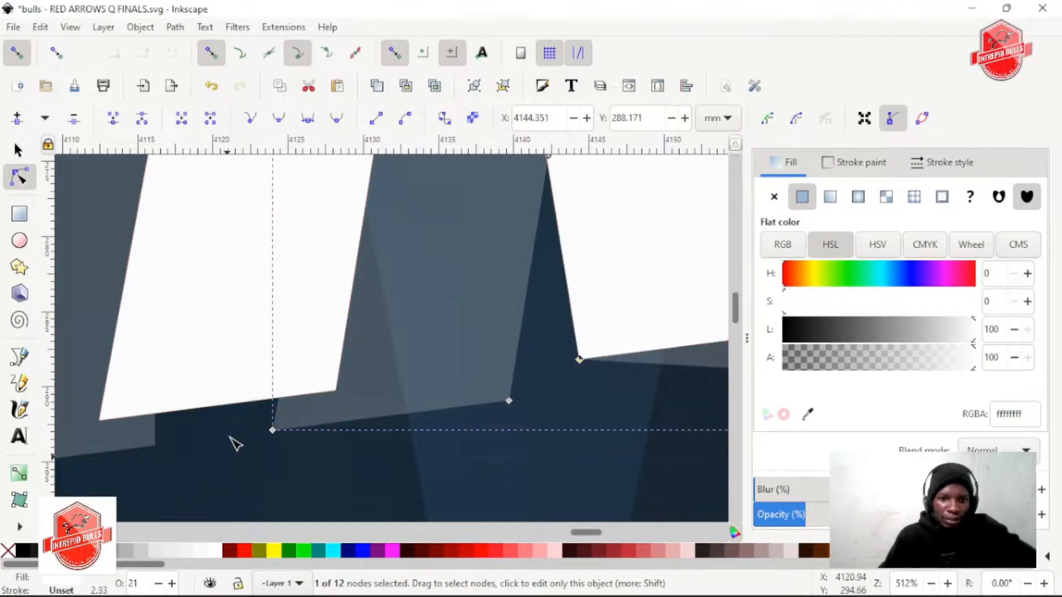
double_click(277, 408)
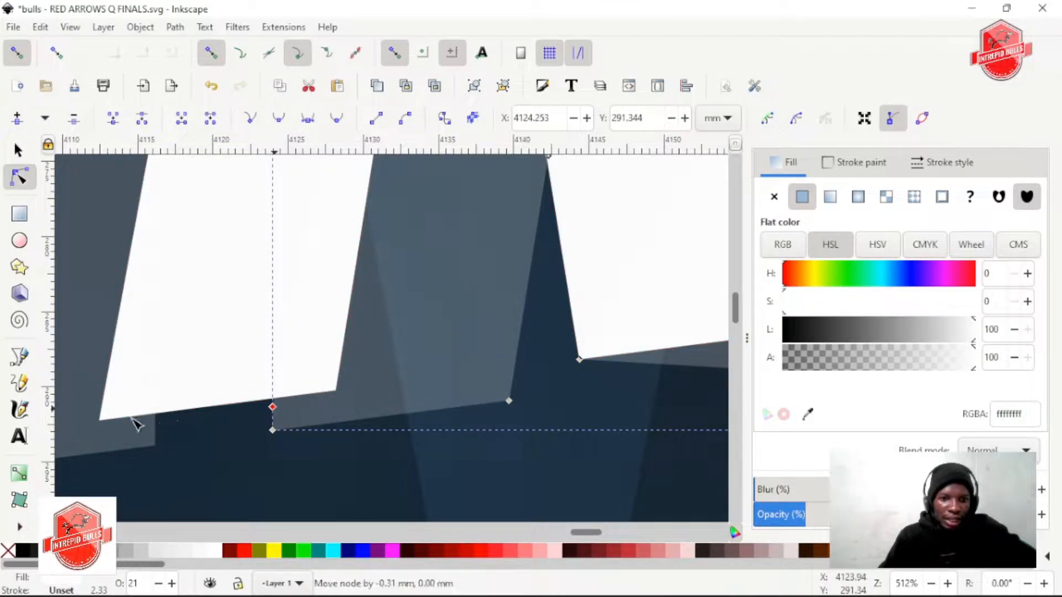
drag(135, 423, 105, 426)
Add a node at the foot of the first translucent H's right stem in CHAMPIONSHIP and snap it to the white stem's lower-left corner
scroll(230, 443, left, 8)
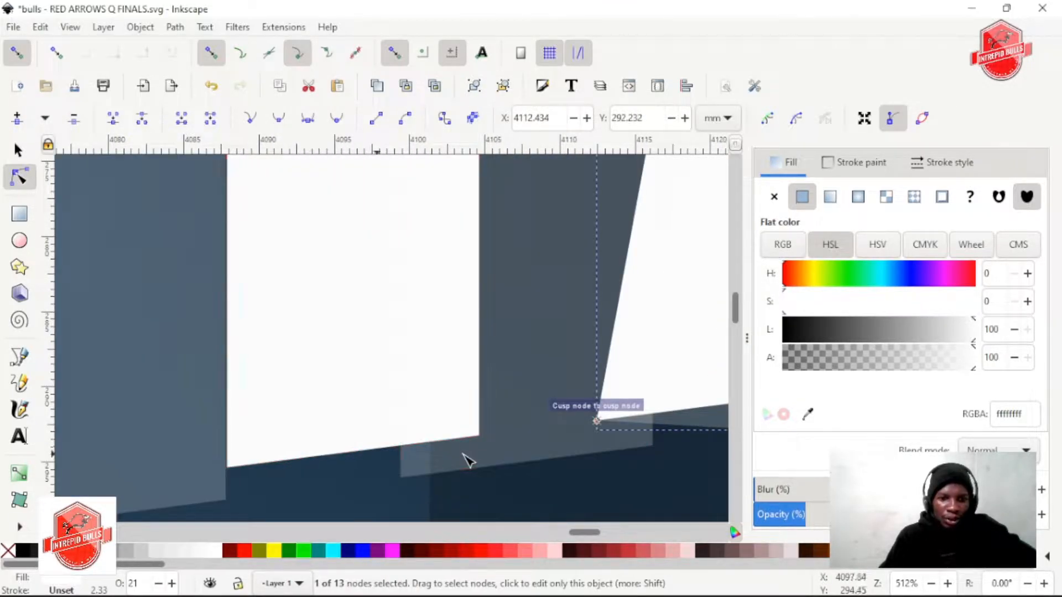
click(426, 466)
double_click(400, 455)
drag(400, 455, 227, 466)
Add a node at the foot of the same translucent H's left stem and snap it to the white stem's lower-left corner
scroll(248, 438, left, 15)
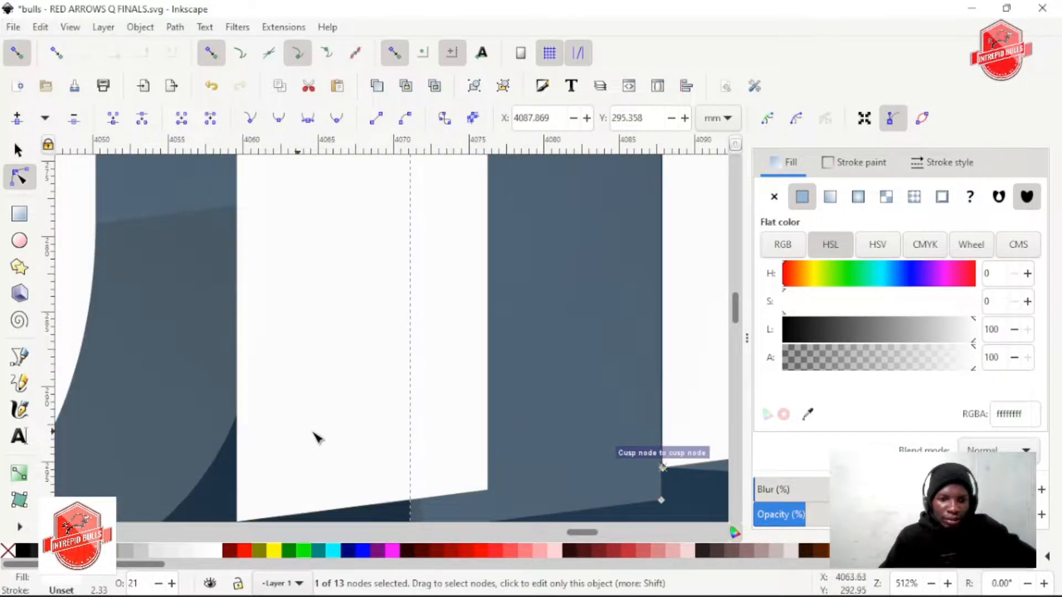
scroll(315, 433, down, 5)
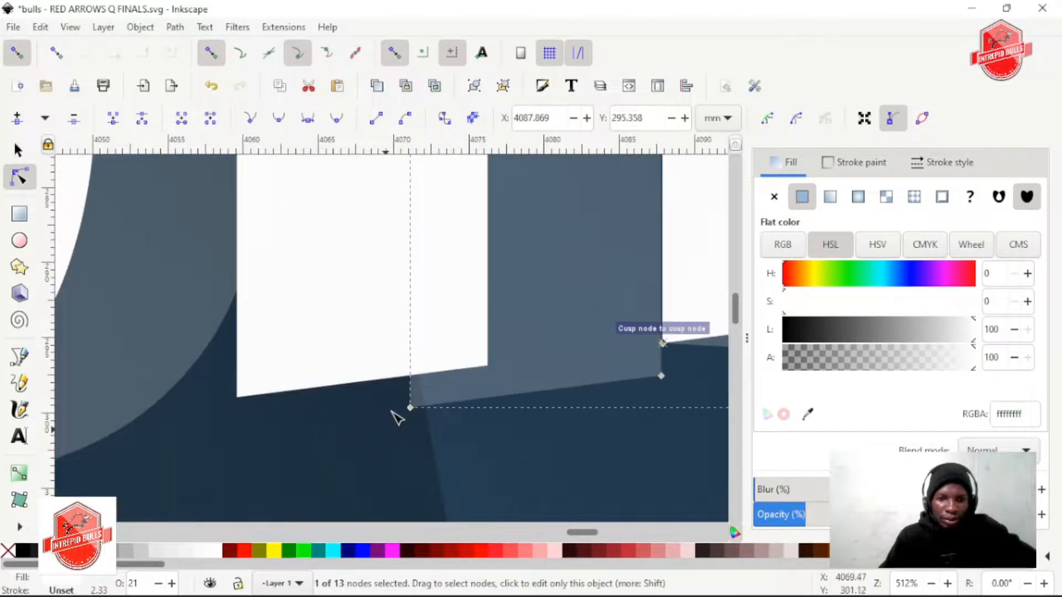
click(411, 385)
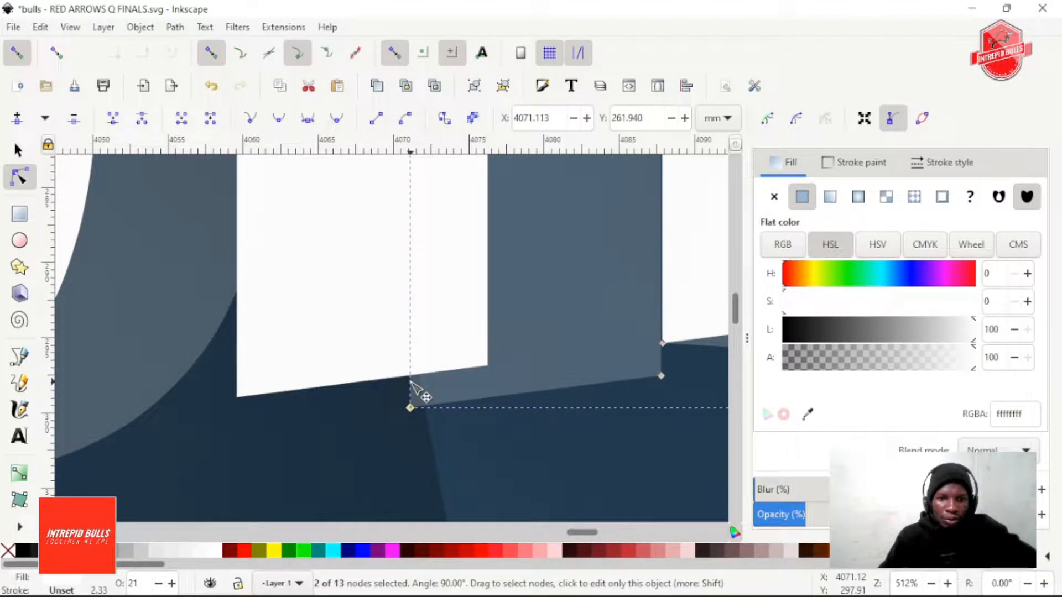
drag(409, 383, 246, 402)
Add a node on the top edge of the translucent C's lower arm and snap it to the white lower arm's upper-right corner
scroll(233, 415, left, 18)
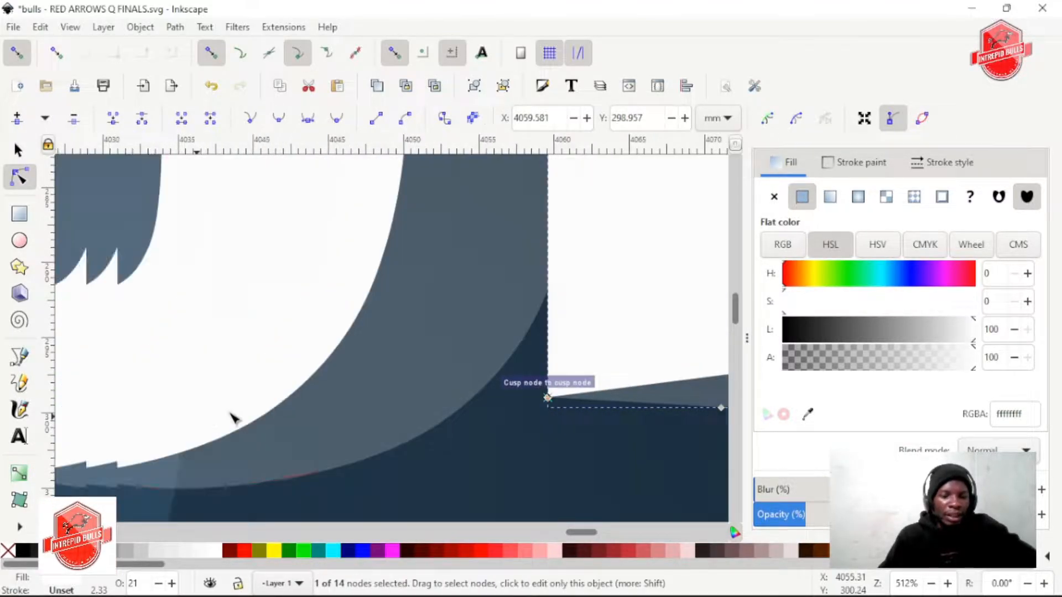
scroll(332, 405, down, 2)
scroll(334, 409, up, 10)
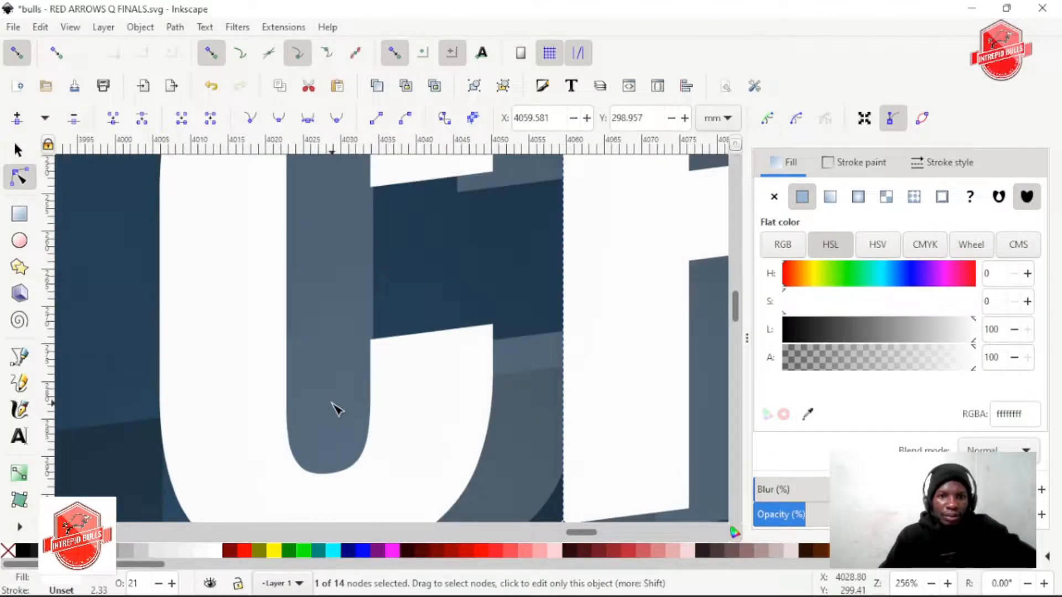
scroll(454, 454, up, 1)
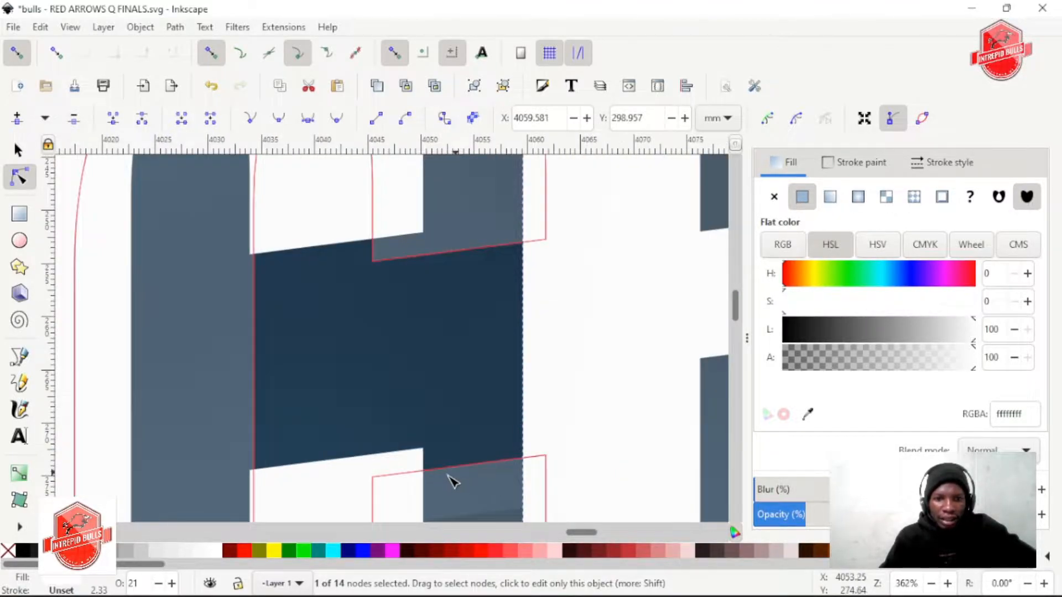
click(434, 477)
click(432, 471)
click(436, 470)
drag(433, 467, 426, 445)
Add a node at the end of the translucent C's upper arm and snap it to the white upper arm's lower-left corner
scroll(387, 364, up, 5)
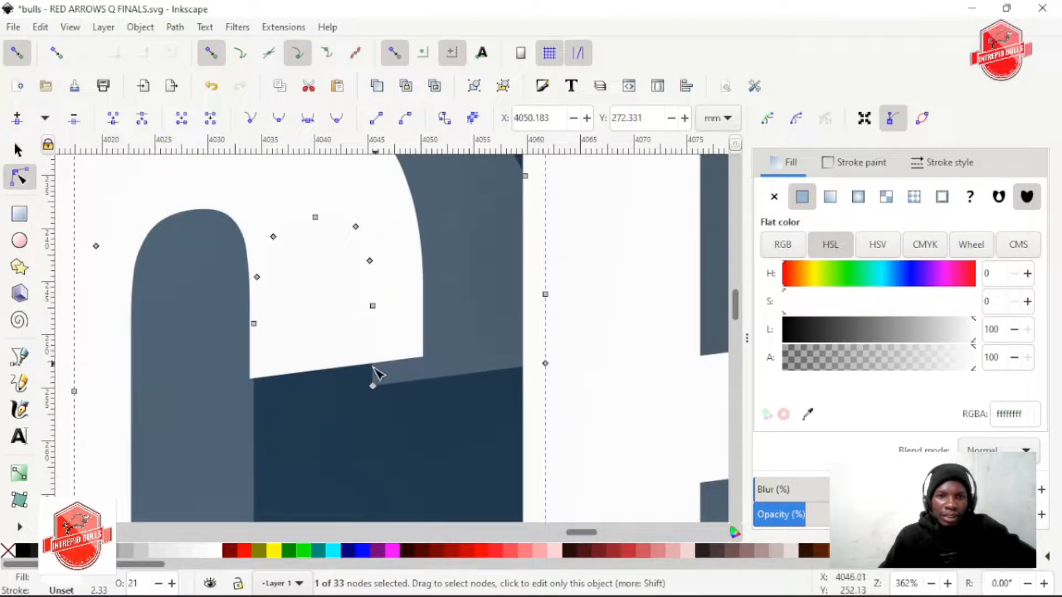
click(373, 373)
drag(365, 371, 309, 374)
key(minus)
key(minus)
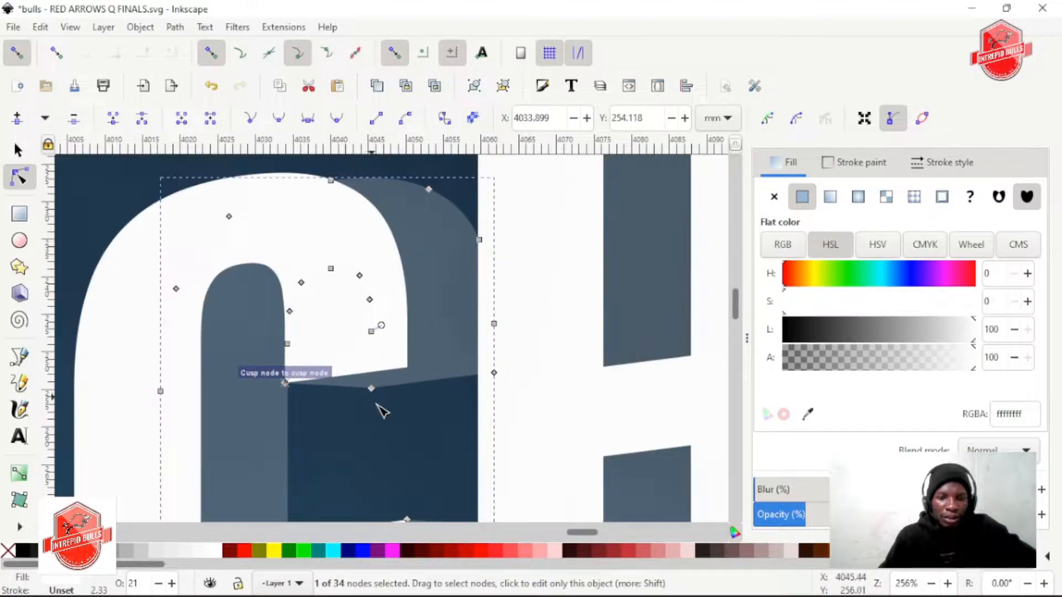
Add a node on the top edge of the translucent H's left stem beside the C and snap it to the white stem's upper-right corner
scroll(429, 393, down, 1)
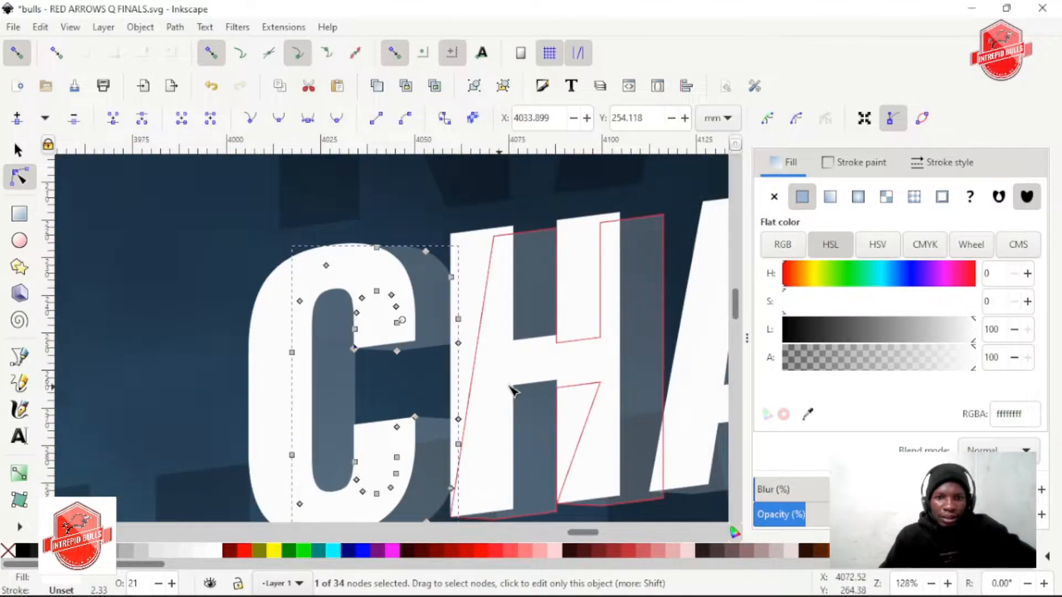
scroll(509, 386, down, 1)
scroll(509, 386, right, 3)
scroll(512, 390, right, 3)
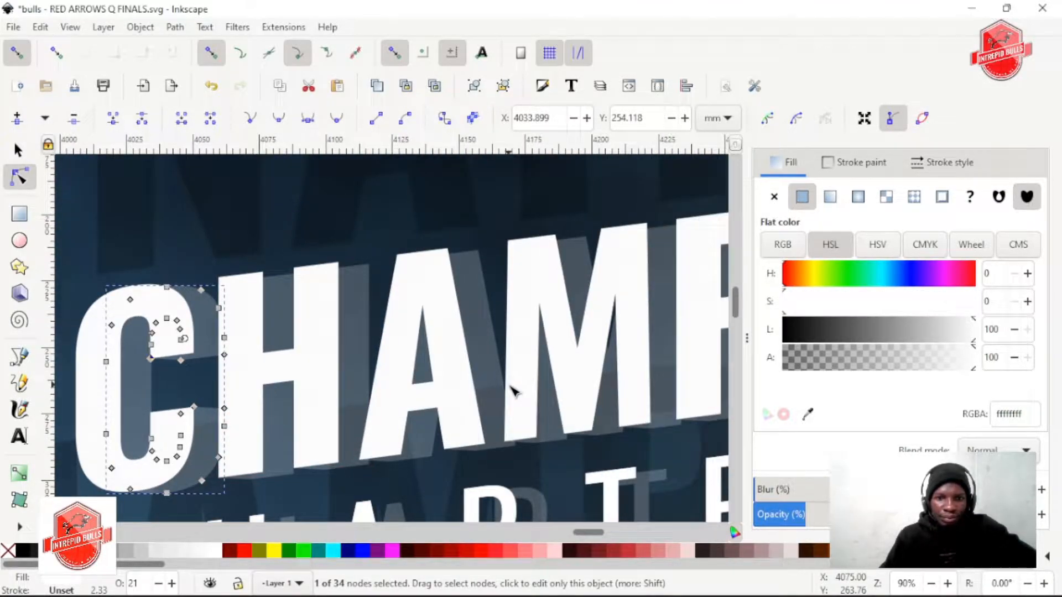
scroll(407, 369, left, 4)
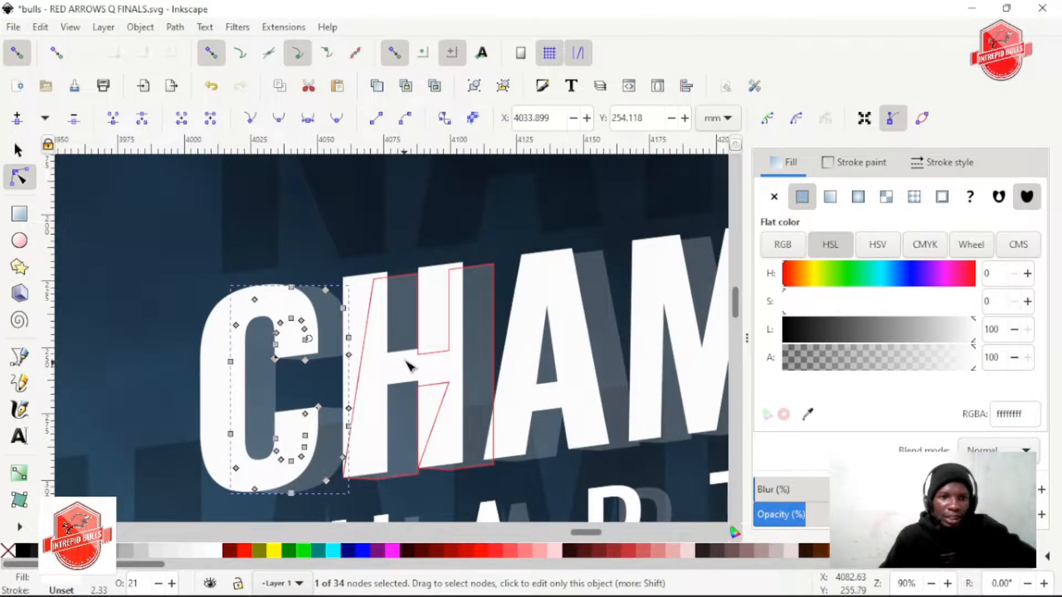
scroll(367, 274, up, 3)
click(376, 335)
double_click(377, 331)
drag(376, 332, 356, 319)
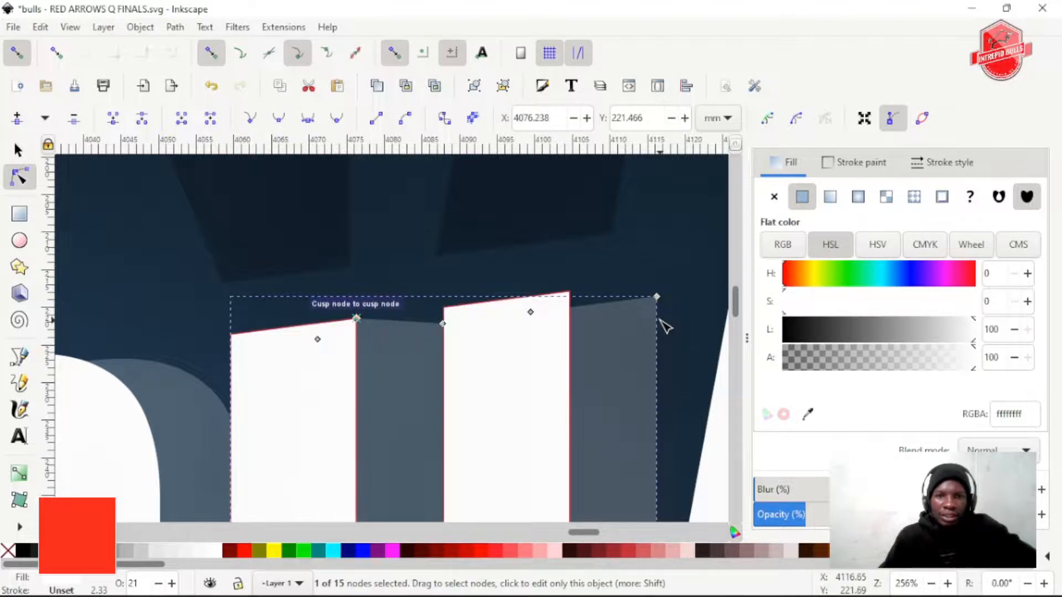
Add a node on the top edge of that translucent H's right stem and snap it to the white stem's upper-right corner
scroll(479, 299, right, 5)
double_click(454, 307)
drag(455, 307, 444, 292)
Add a node on the top edge of CHAMPIONSHIP's translucent A and snap it to the white A's upper-right corner
scroll(577, 336, right, 15)
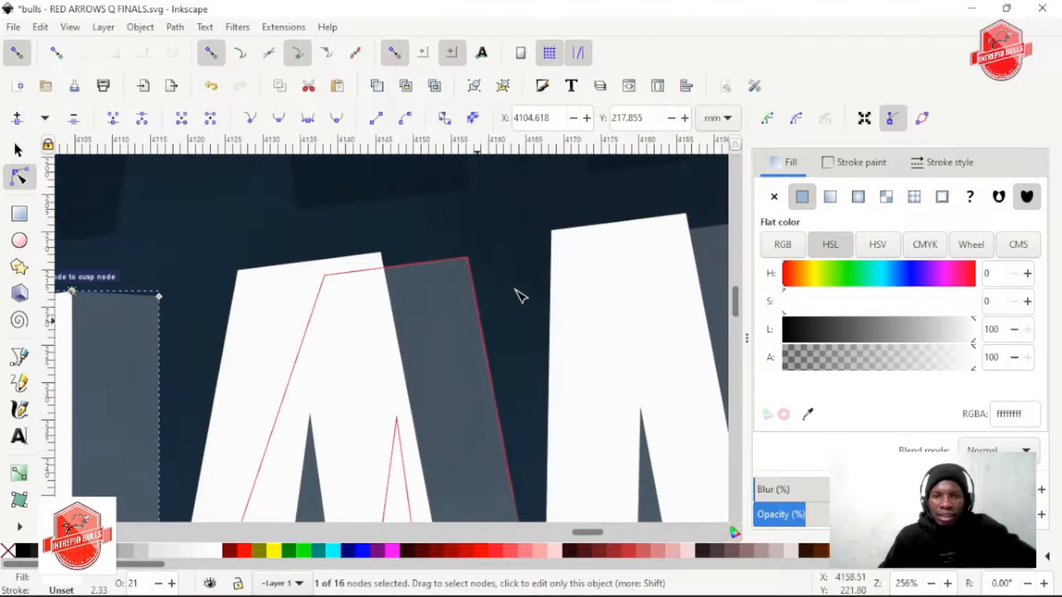
click(410, 273)
double_click(400, 265)
drag(399, 265, 381, 256)
scroll(516, 336, right, 15)
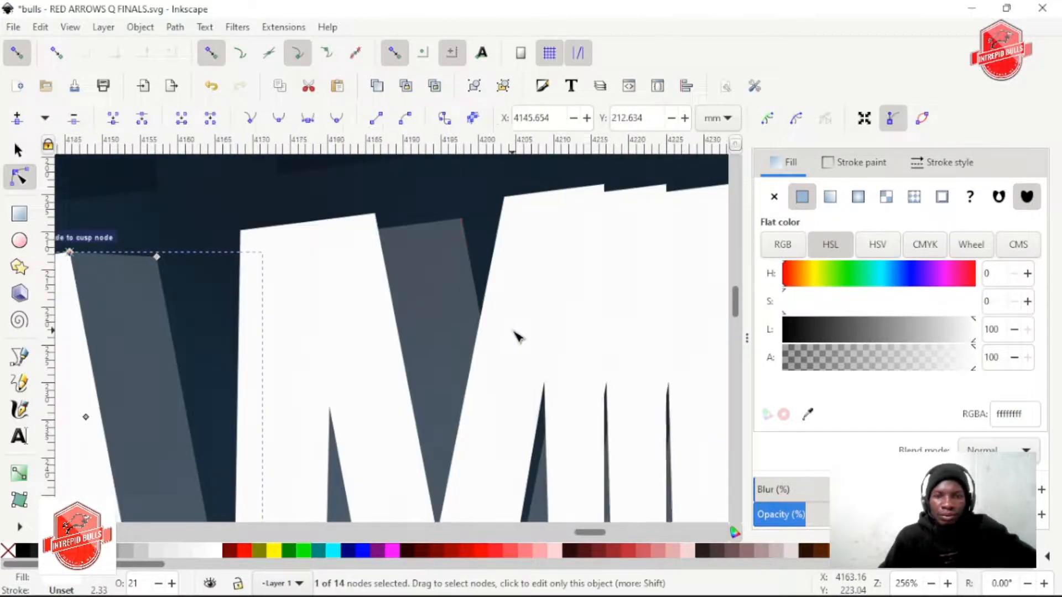
Add a node on the top edge of the translucent M's left stem and snap it to the white stem's upper-right corner
click(339, 237)
click(325, 228)
drag(324, 227, 313, 215)
Add a node on the top edge of the translucent M's right stem and snap it to the white stem's upper-right corner
scroll(459, 273, right, 10)
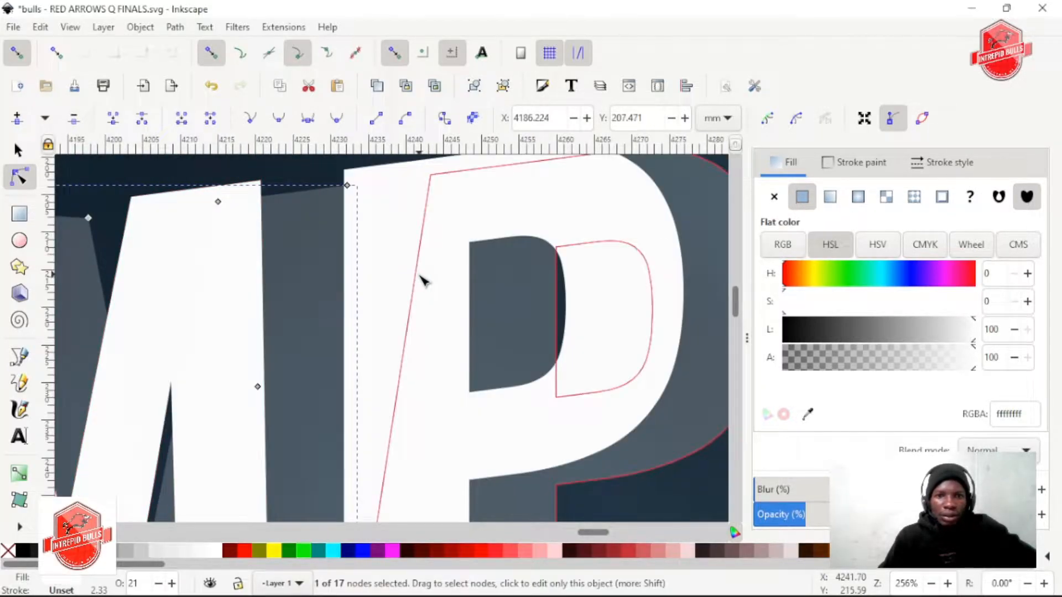
scroll(333, 281, up, 4)
click(287, 318)
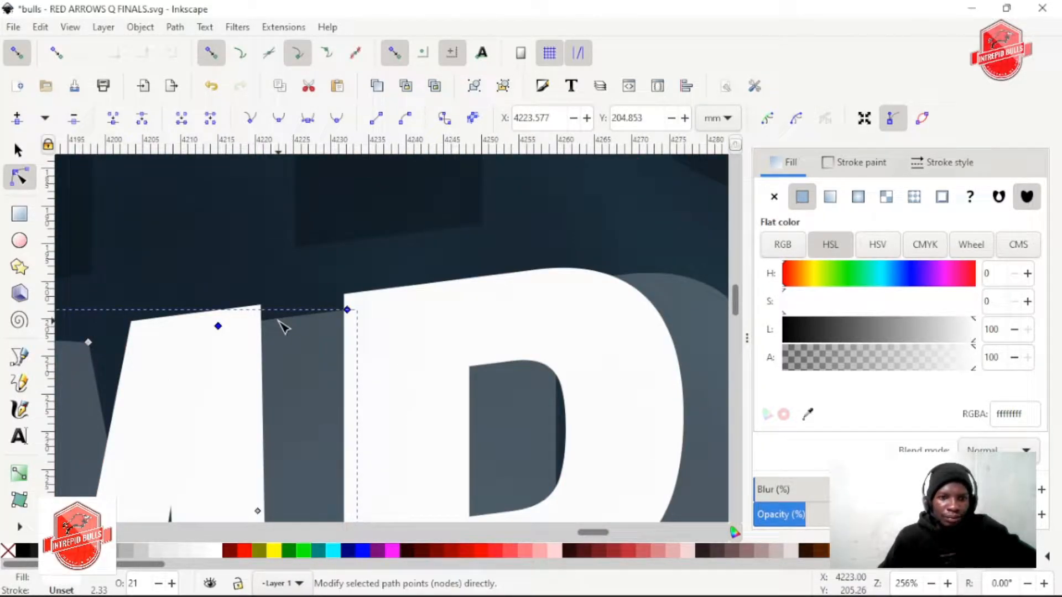
double_click(275, 319)
drag(275, 319, 260, 305)
Add a node on the top edge of the translucent N's right stem in CHAMPIONSHIP and snap it to the white stem's upper-right corner
scroll(379, 352, right, 8)
scroll(383, 356, right, 5)
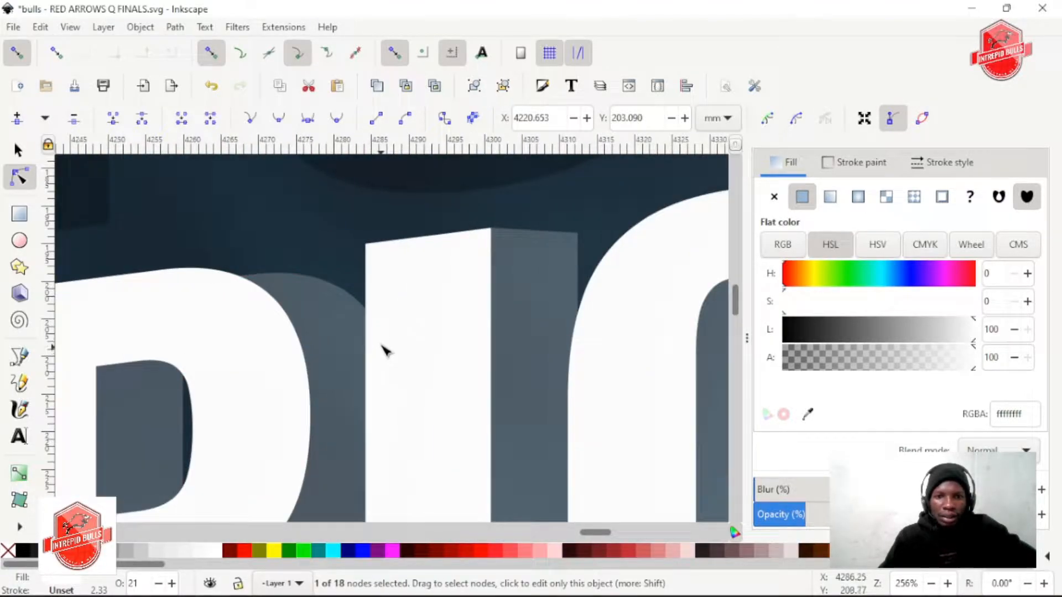
scroll(376, 343, right, 20)
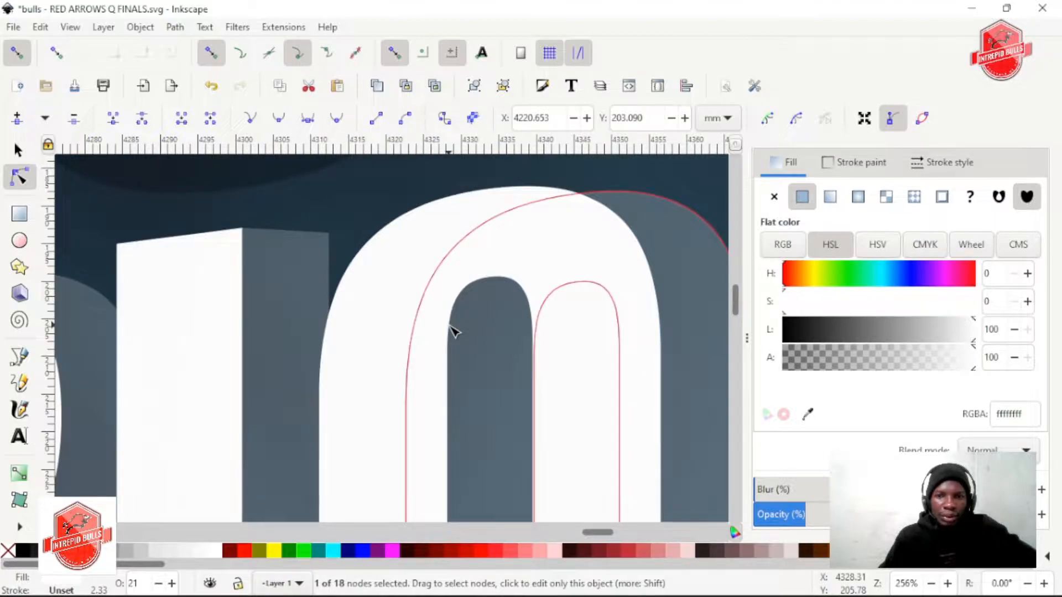
scroll(453, 331, right, 13)
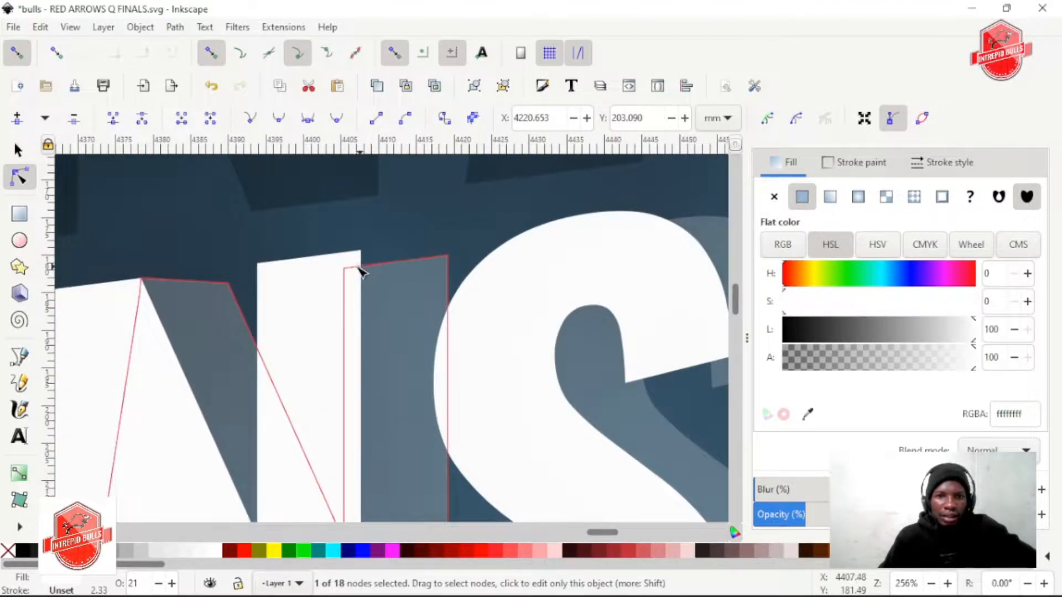
double_click(372, 266)
drag(371, 266, 360, 251)
Add a node at the end of the translucent S's upper arm and snap it to the white upper arm's lower-left corner
scroll(537, 343, right, 9)
click(468, 379)
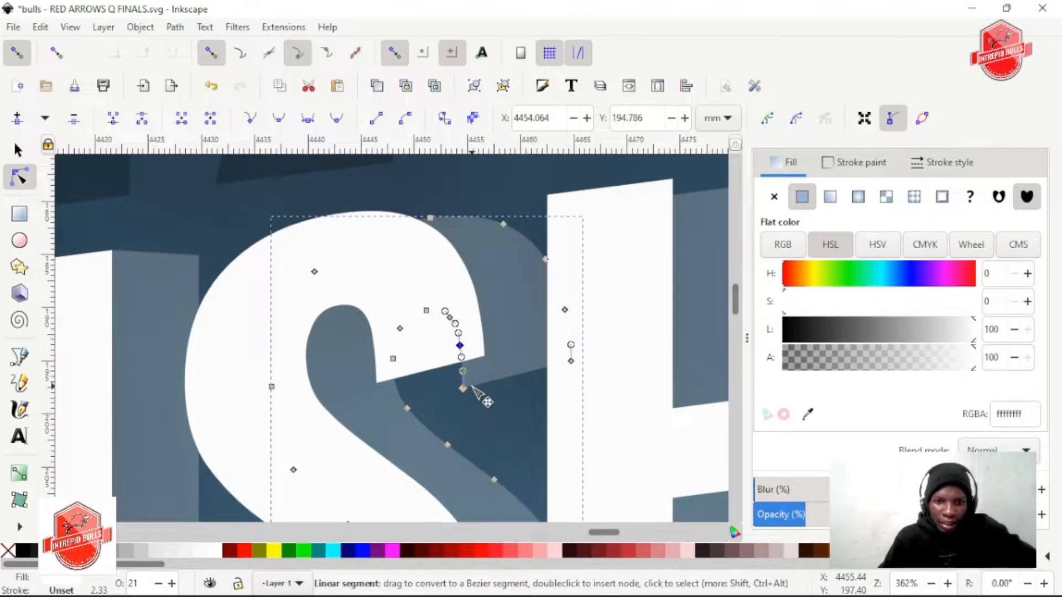
scroll(468, 389, up, 2)
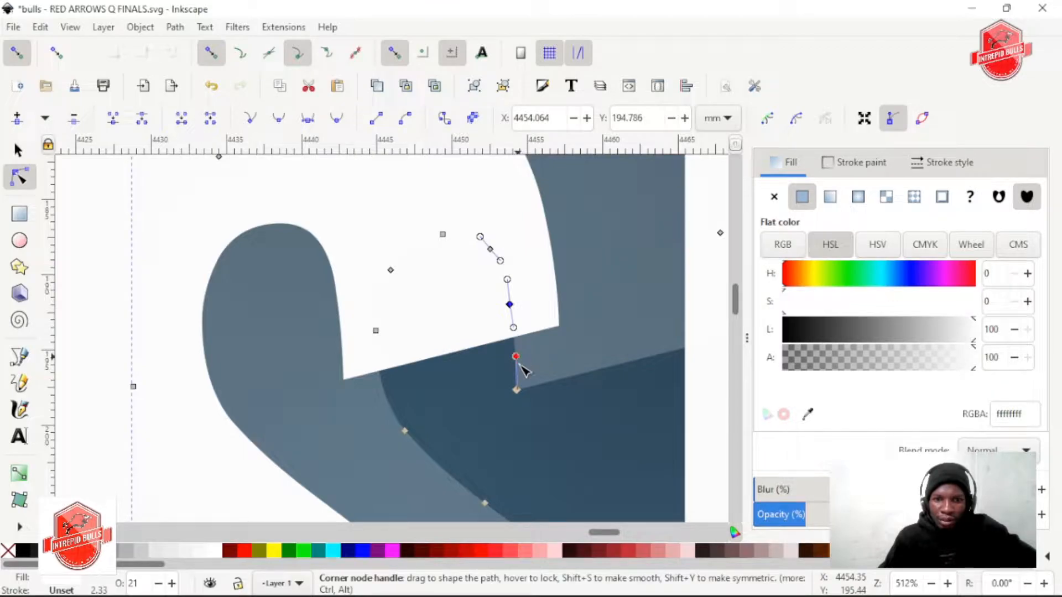
drag(516, 357, 517, 390)
double_click(514, 352)
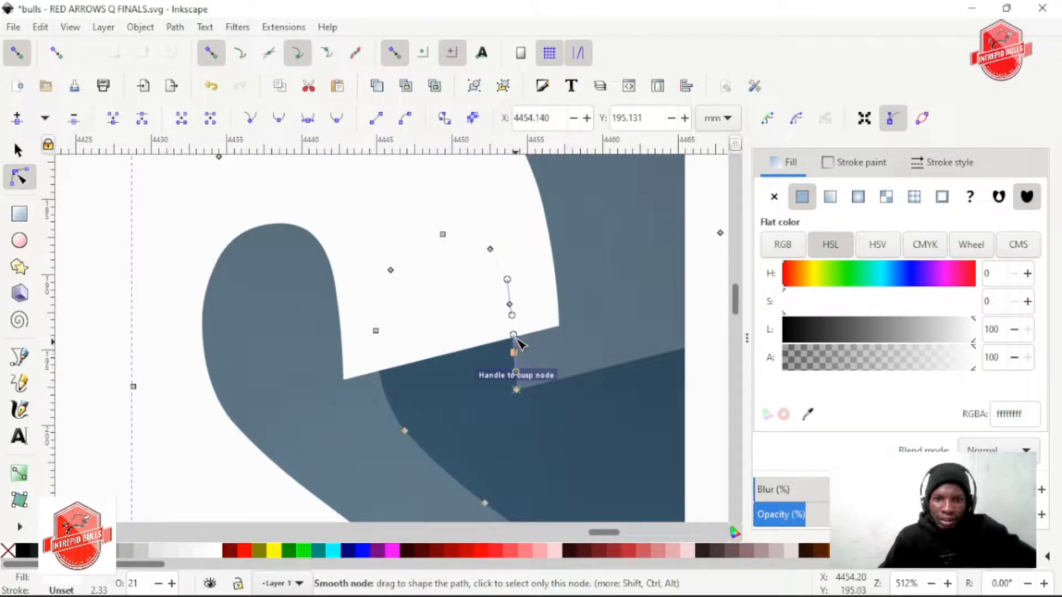
drag(513, 334, 412, 358)
drag(358, 395, 345, 383)
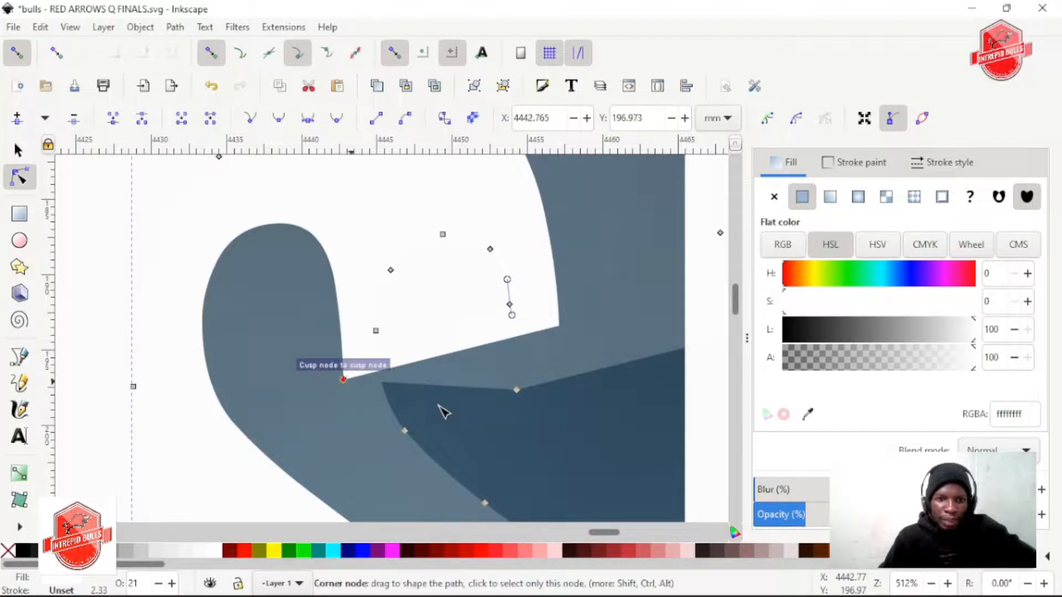
Add a node on the left stem's top edge of the translucent H after the S and snap it to the white stem's upper-right corner
scroll(531, 431, down, 5)
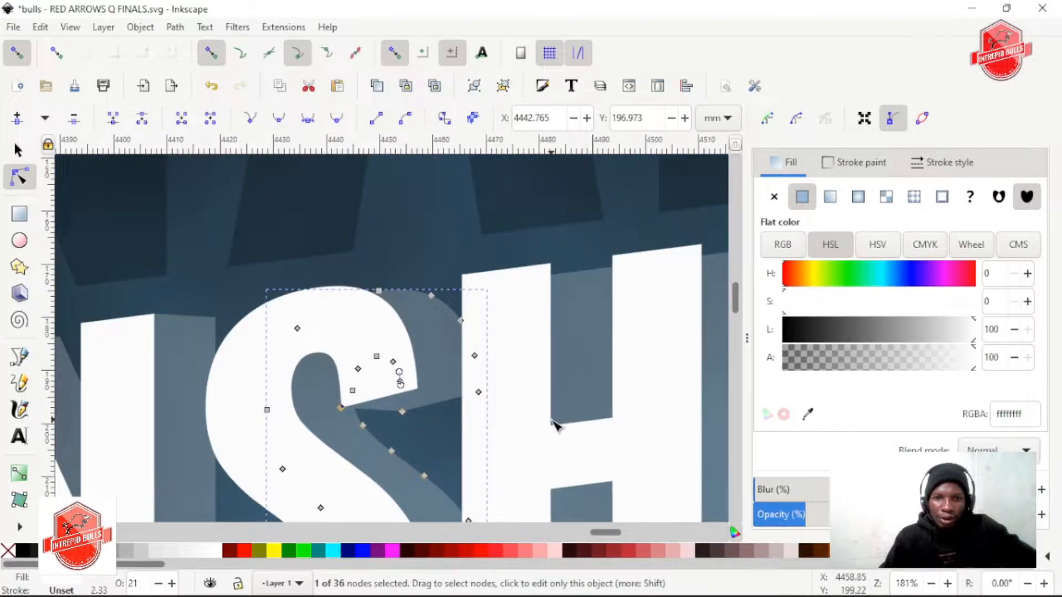
scroll(556, 426, up, 3)
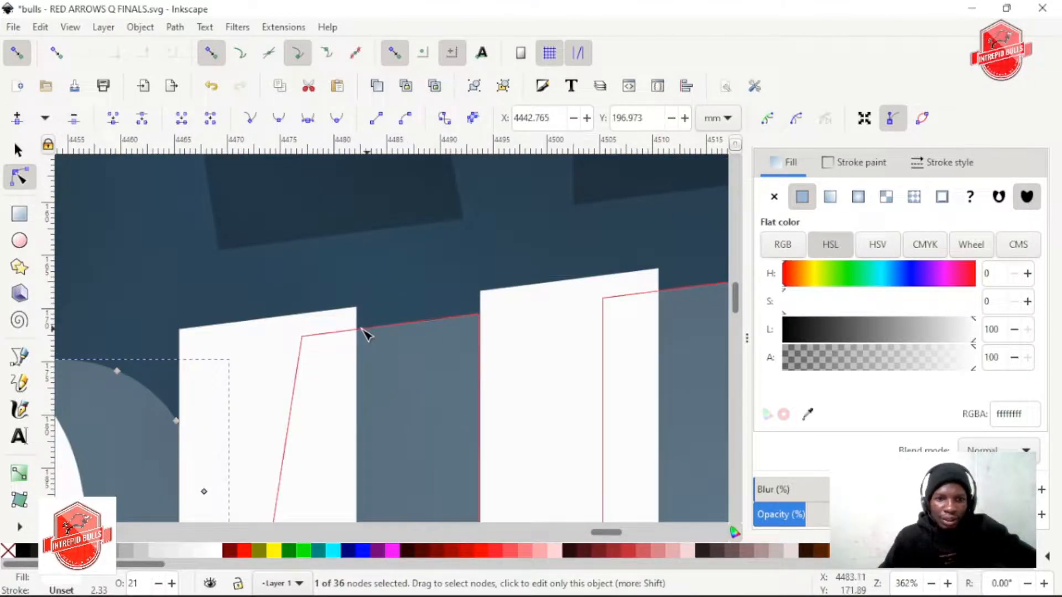
click(374, 338)
click(378, 335)
drag(371, 325, 356, 306)
Add a node on the right stem's top edge of that translucent H and snap it to the white stem's upper-right corner
scroll(458, 316, right, 4)
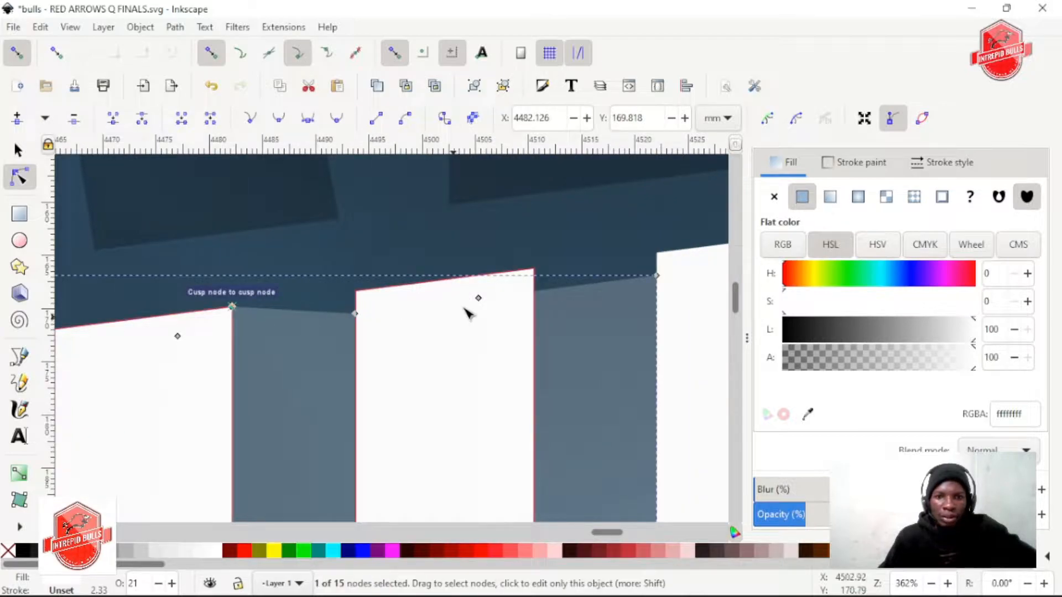
click(543, 290)
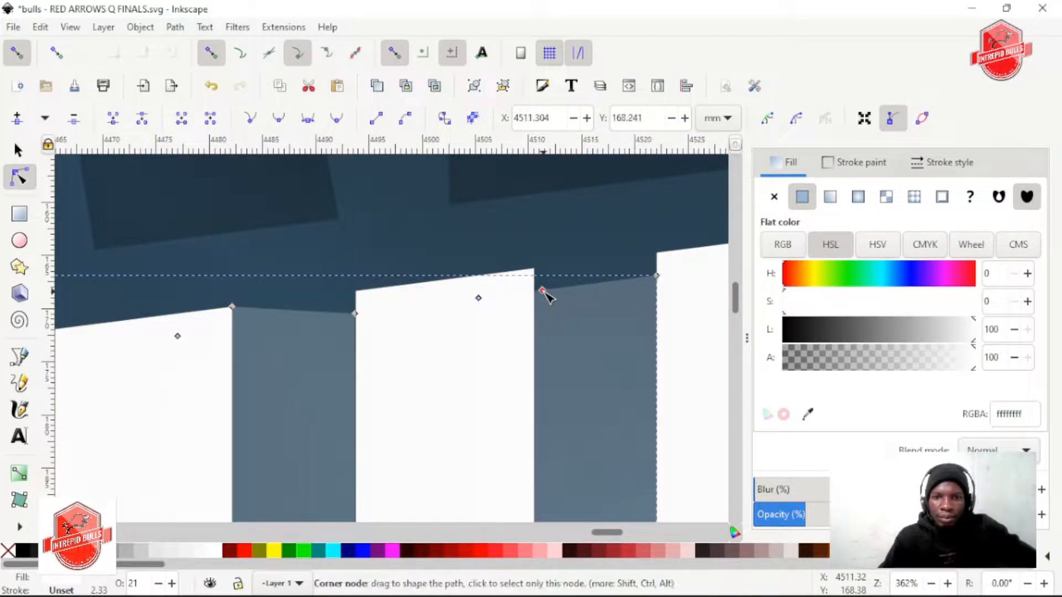
scroll(563, 352, right, 14)
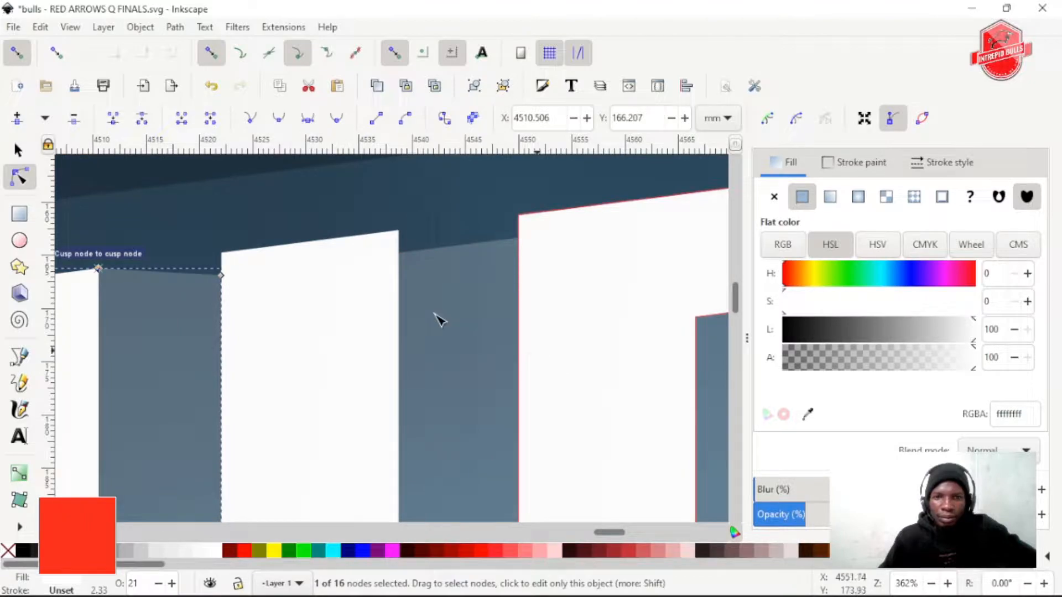
Add a node on the top edge of CHAMPIONSHIP's last translucent I and snap it to the white I's upper-right corner
scroll(421, 326, up, 4)
click(414, 384)
double_click(414, 376)
drag(415, 376, 398, 355)
Examine the connected CHAMPIONSHIP letters and the offset between the white and translucent QUARTER FINALS letters
scroll(482, 391, down, 3)
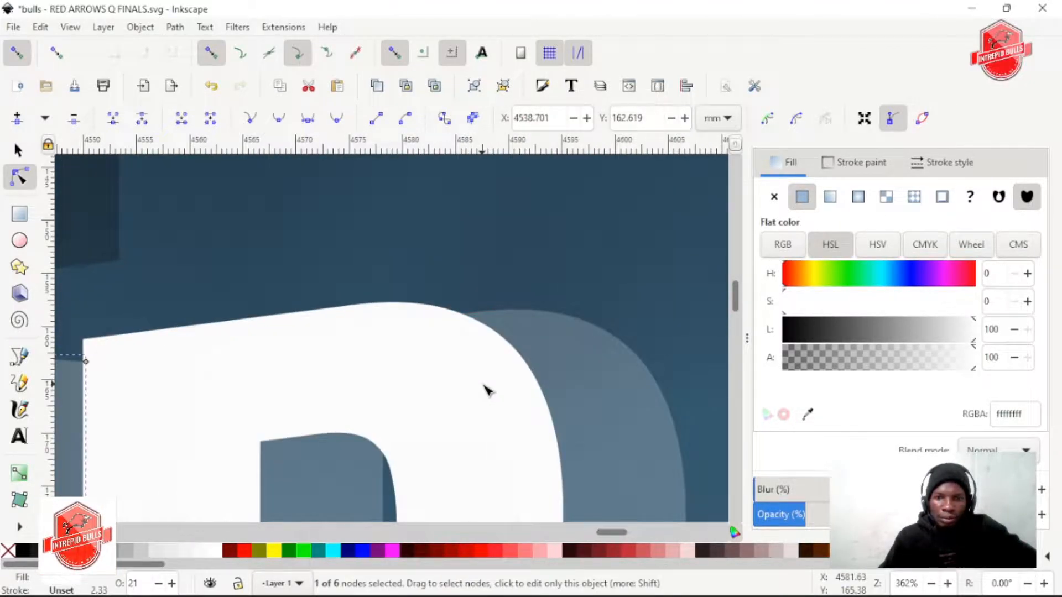
scroll(485, 385, down, 1)
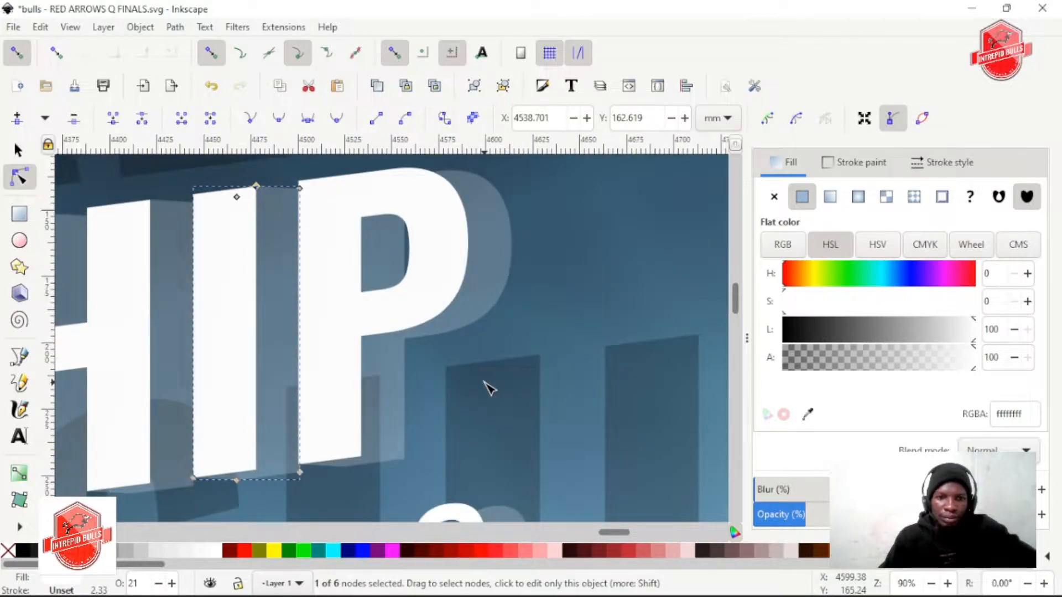
scroll(486, 385, down, 2)
scroll(486, 387, left, 5)
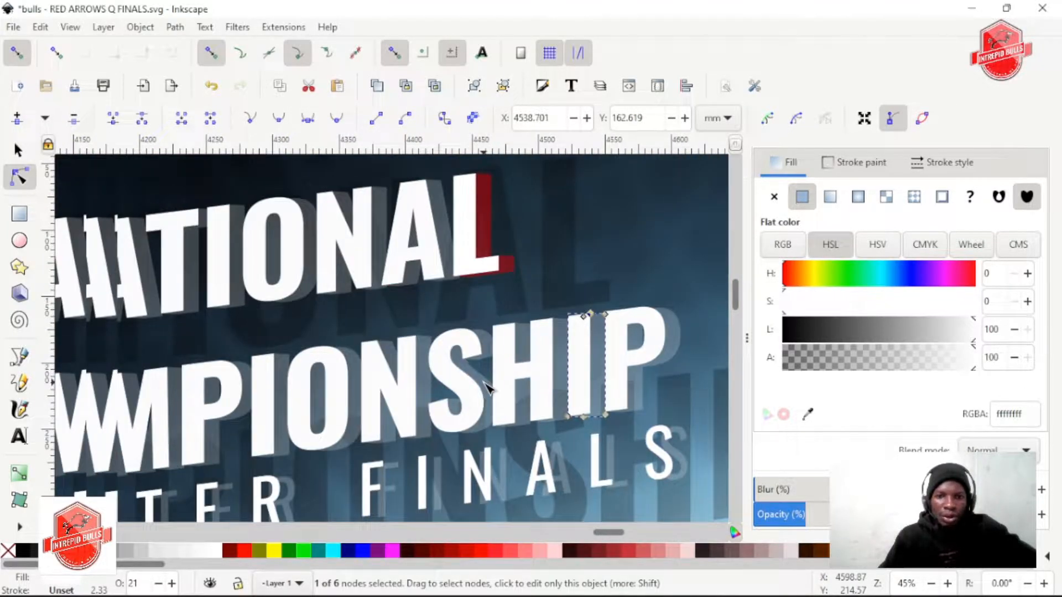
scroll(485, 387, down, 2)
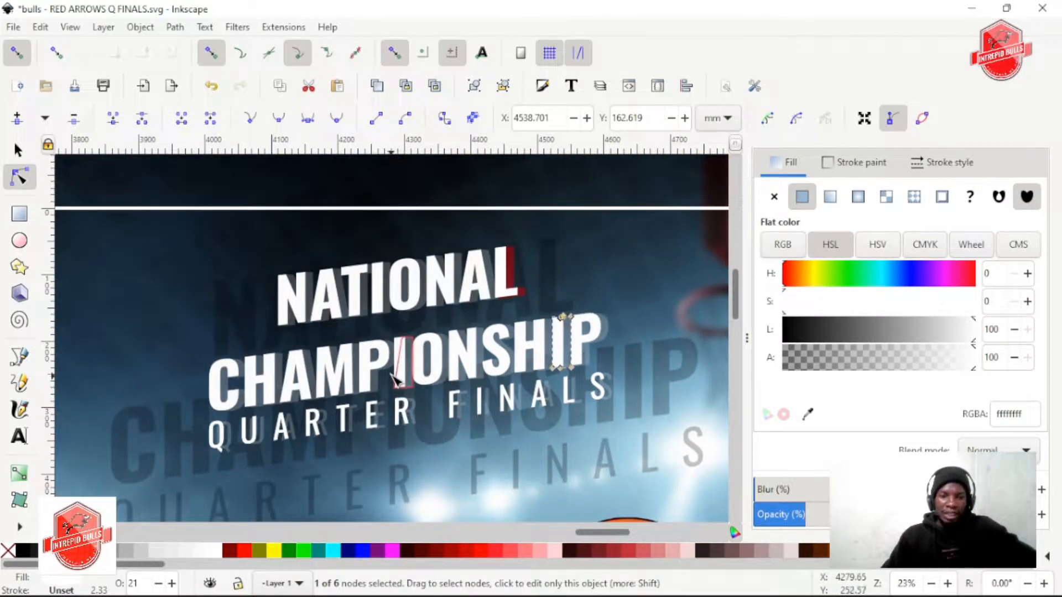
scroll(354, 394, down, 1)
scroll(326, 423, up, 5)
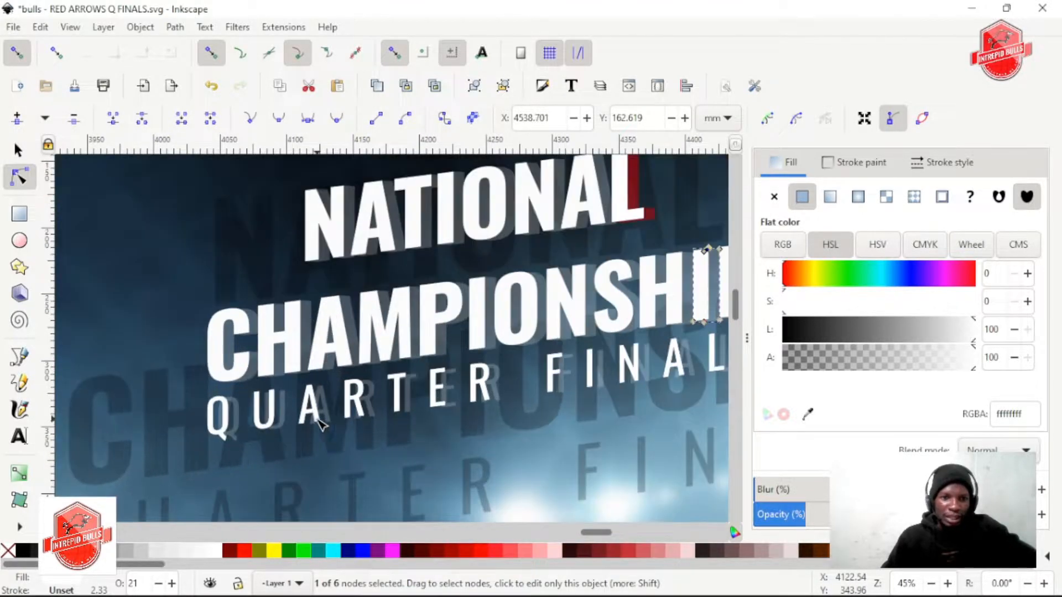
scroll(210, 433, up, 1)
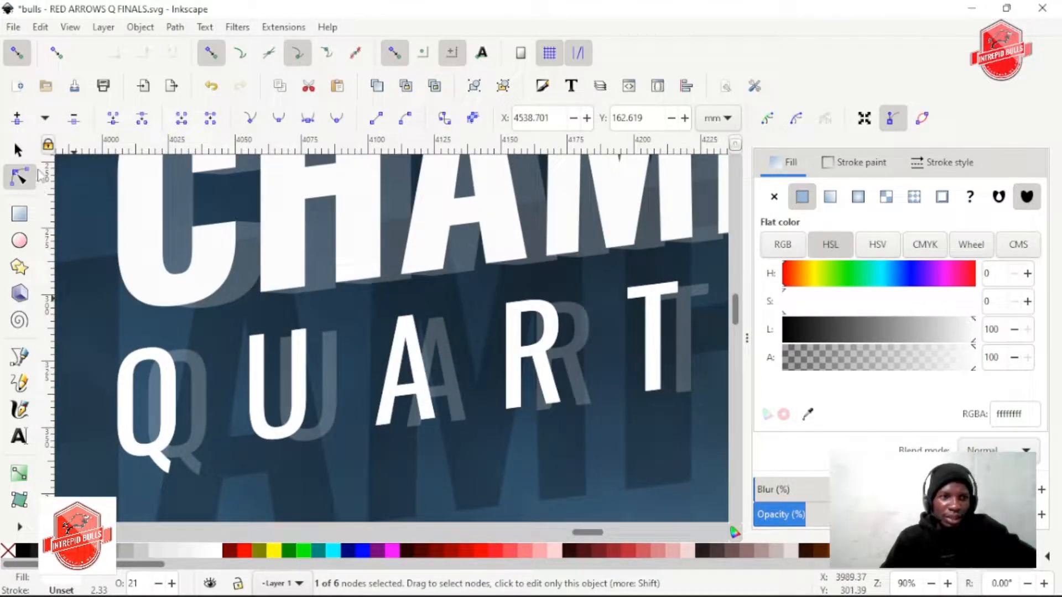
key(s)
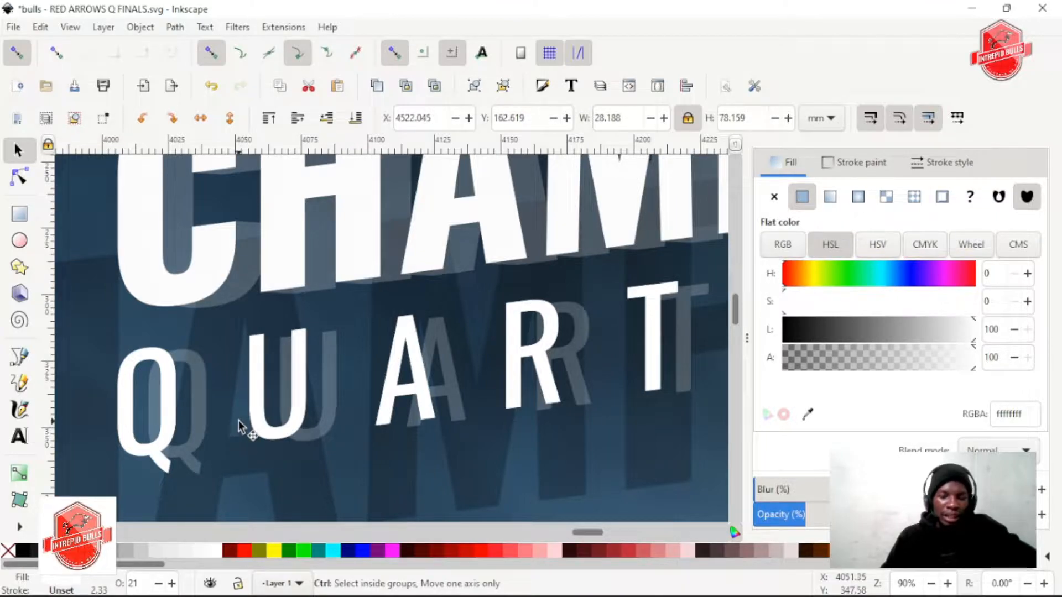
scroll(318, 431, down, 1)
scroll(323, 434, down, 1)
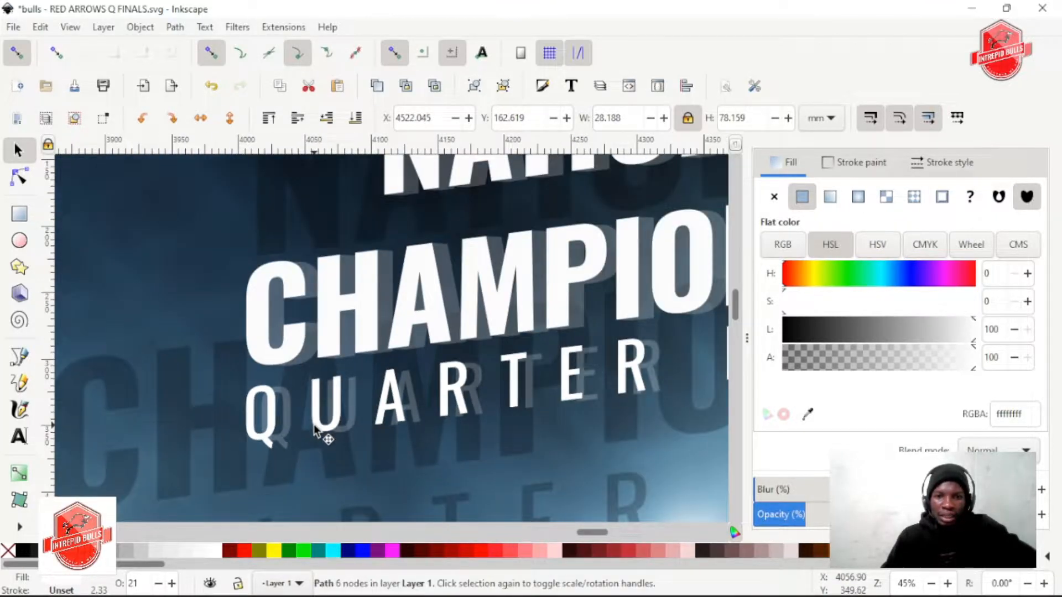
scroll(315, 431, right, 10)
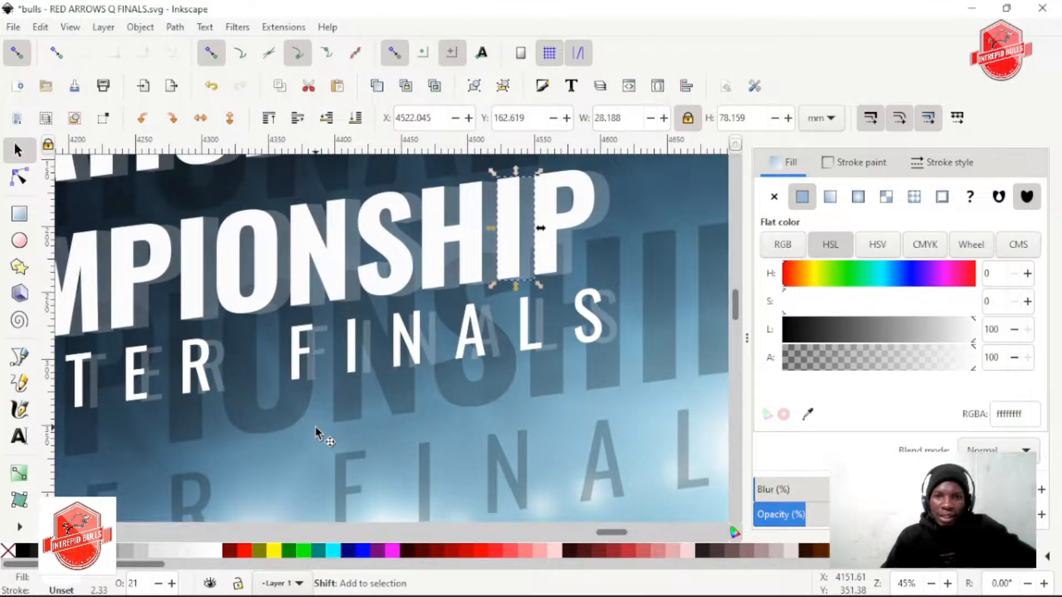
scroll(326, 376, left, 8)
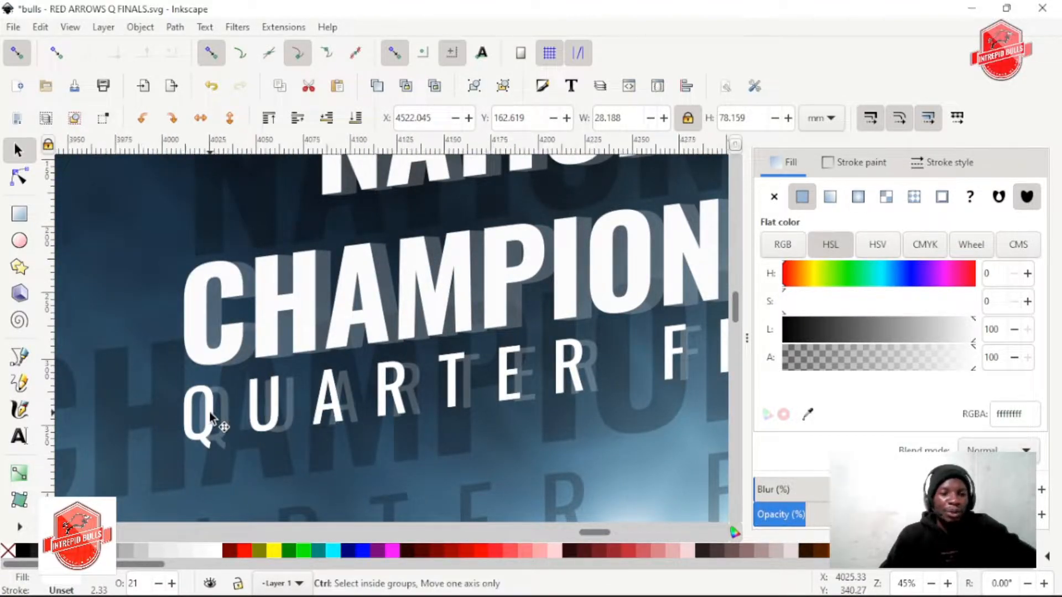
scroll(224, 412, up, 4)
scroll(243, 393, down, 2)
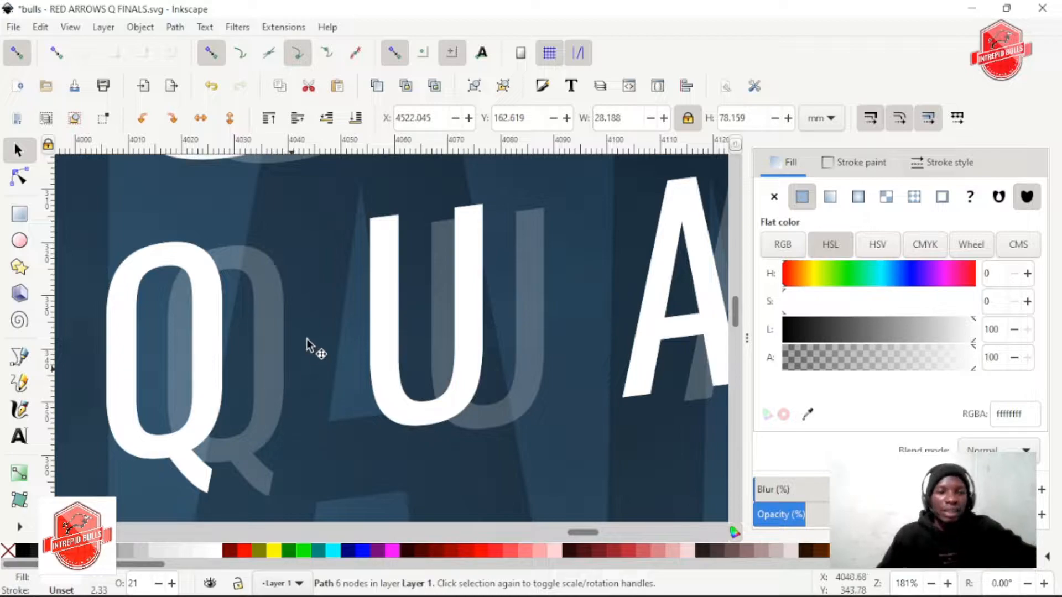
Try to move the white QUARTER FINALS text off its translucent copy, and undo the moves
click(379, 355)
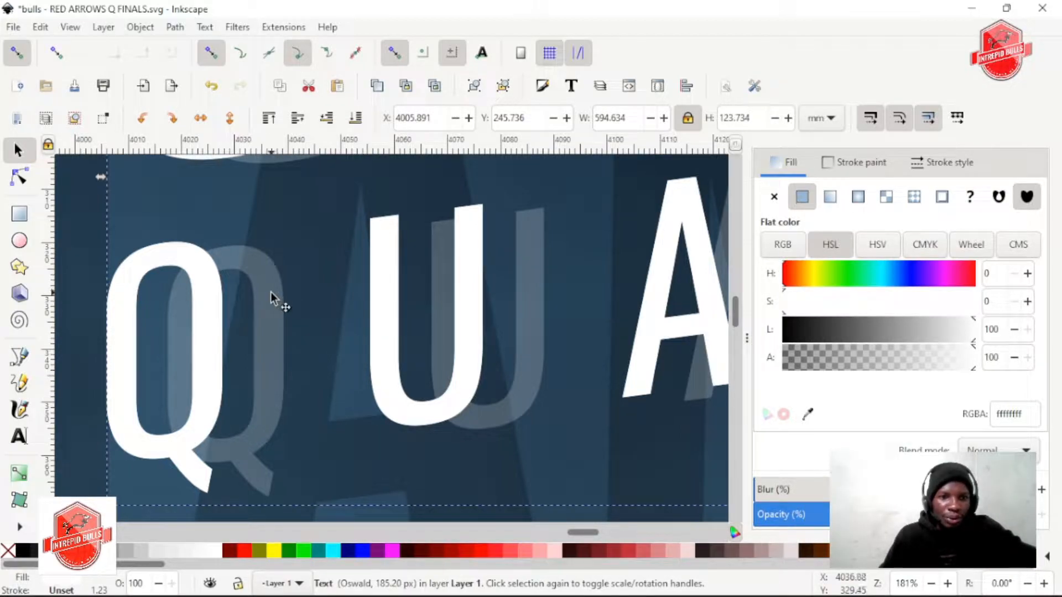
double_click(262, 320)
click(19, 151)
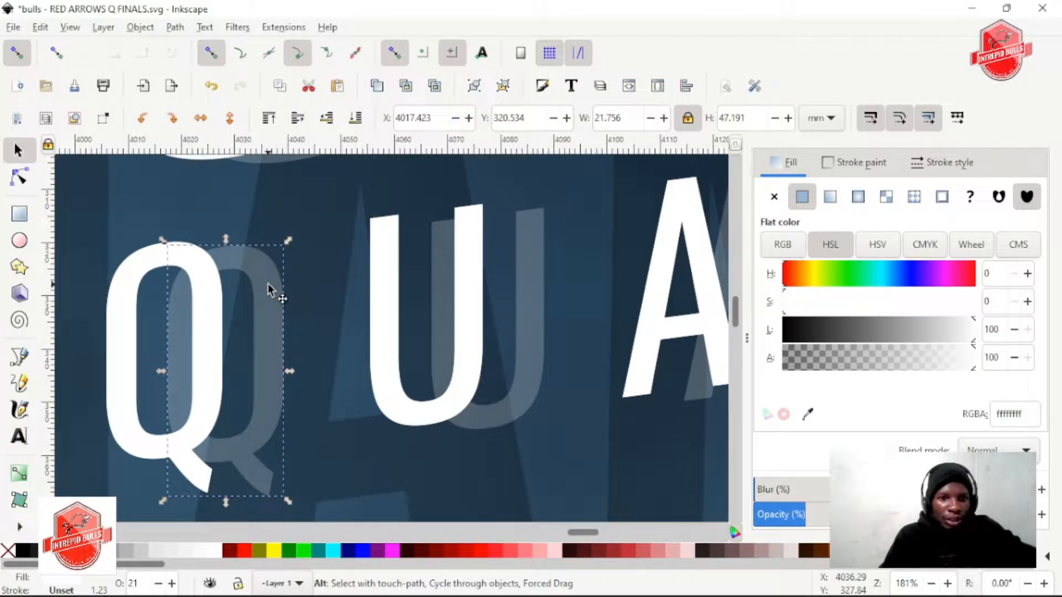
drag(280, 308, 239, 303)
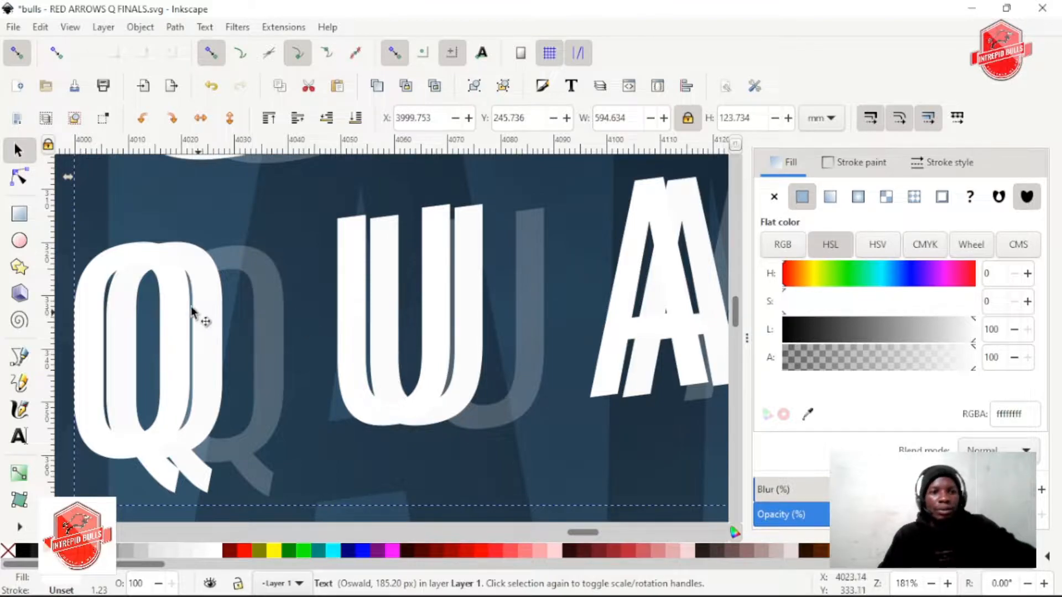
scroll(240, 286, down, 1)
scroll(240, 286, down, 2)
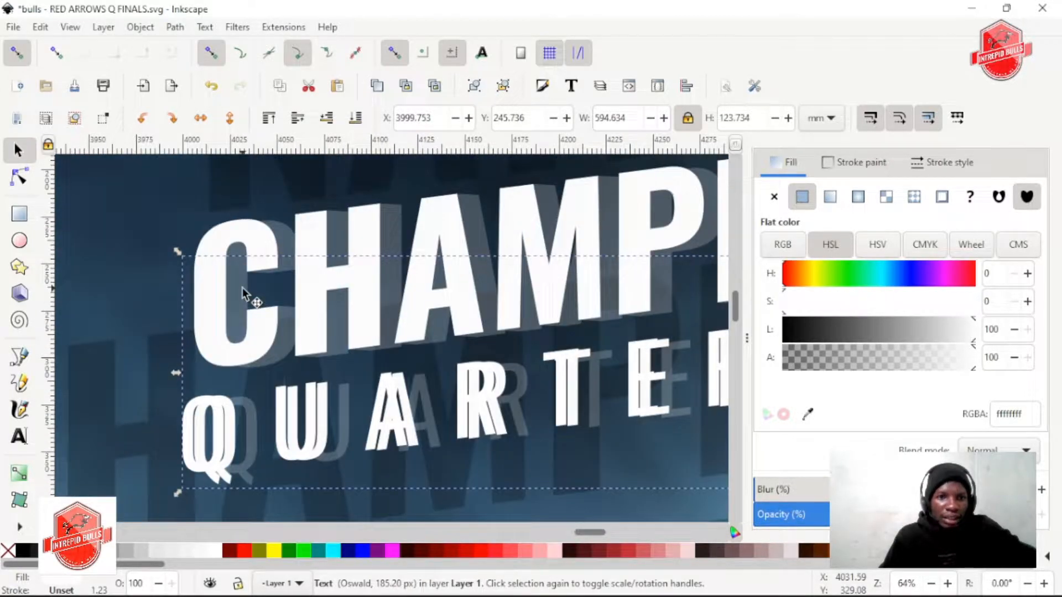
drag(192, 413, 138, 412)
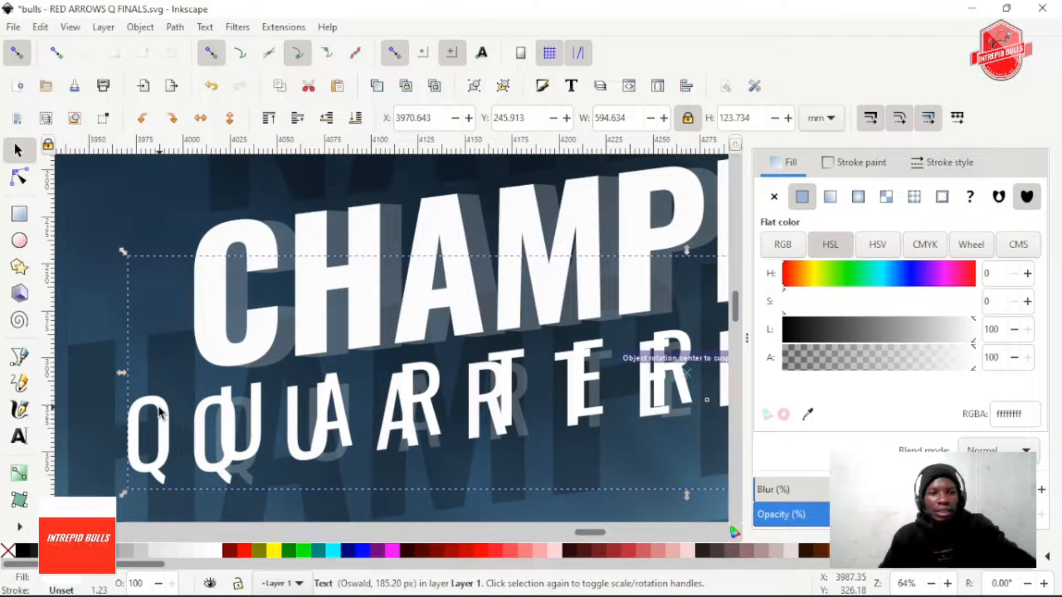
key(ctrl+z)
scroll(224, 426, up, 2)
drag(219, 420, 175, 413)
drag(213, 377, 101, 362)
key(ctrl+z)
Save the poster document
scroll(217, 390, down, 3)
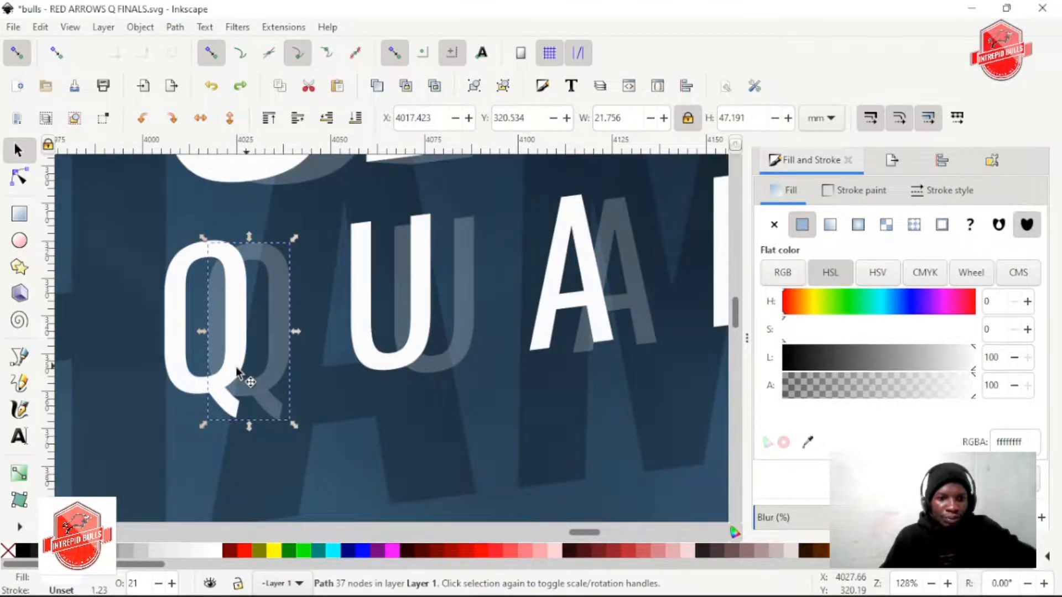
scroll(244, 379, up, 2)
key(ctrl+s)
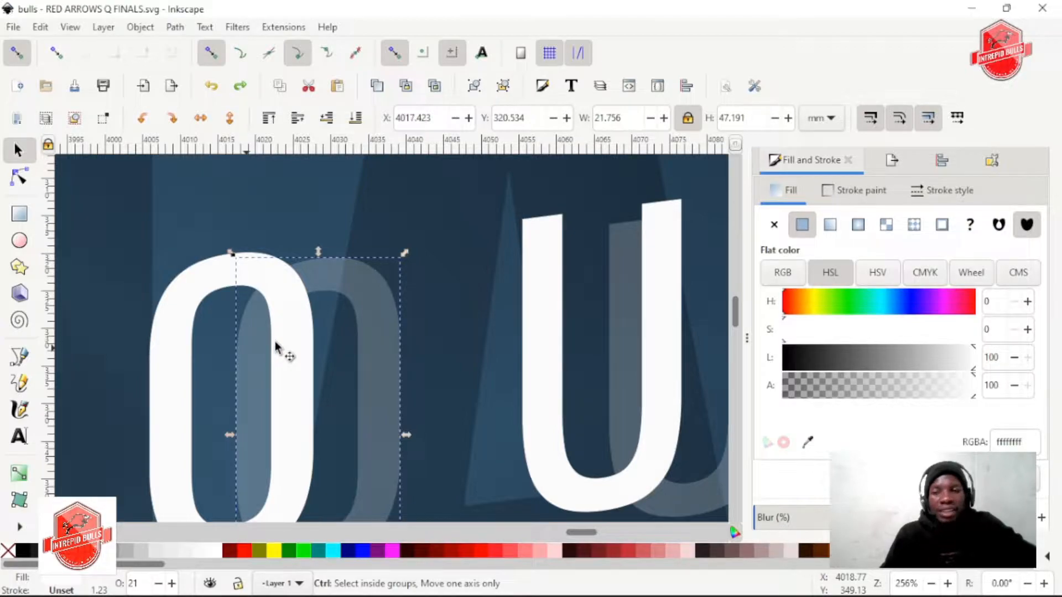
scroll(275, 345, down, 1)
scroll(275, 345, up, 3)
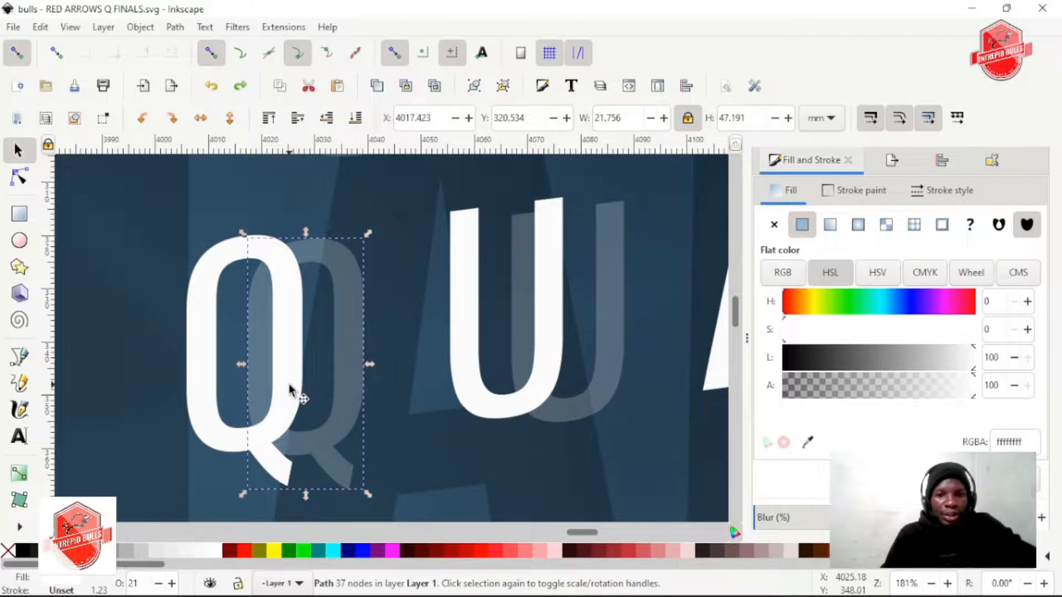
Select all seven translucent letters of the word QUARTER behind the white text
scroll(288, 384, down, 1)
scroll(289, 384, right, 2)
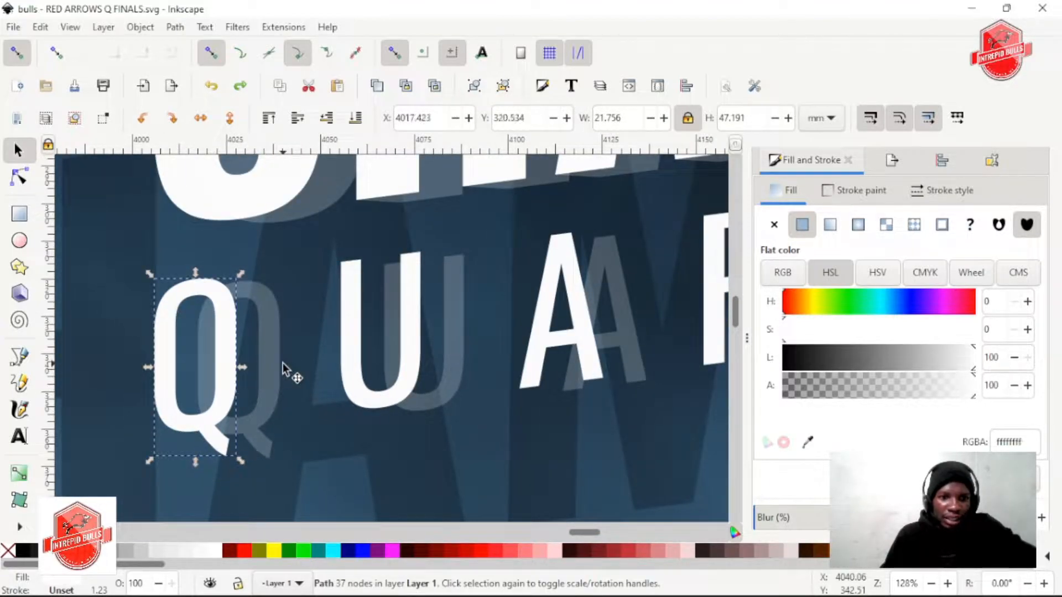
shift+click(448, 348)
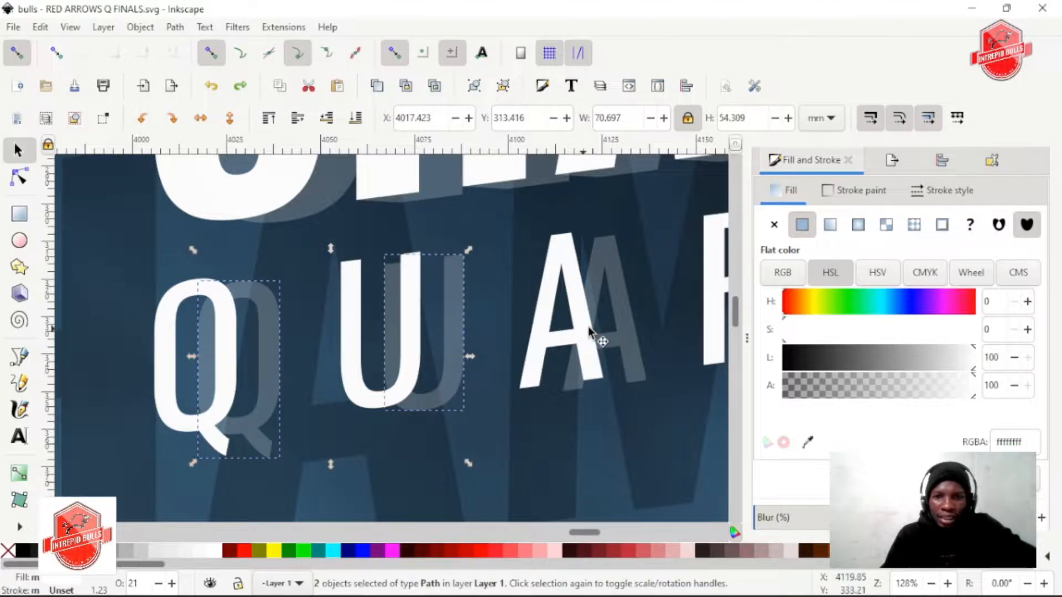
shift+click(633, 319)
scroll(596, 353, right, 4)
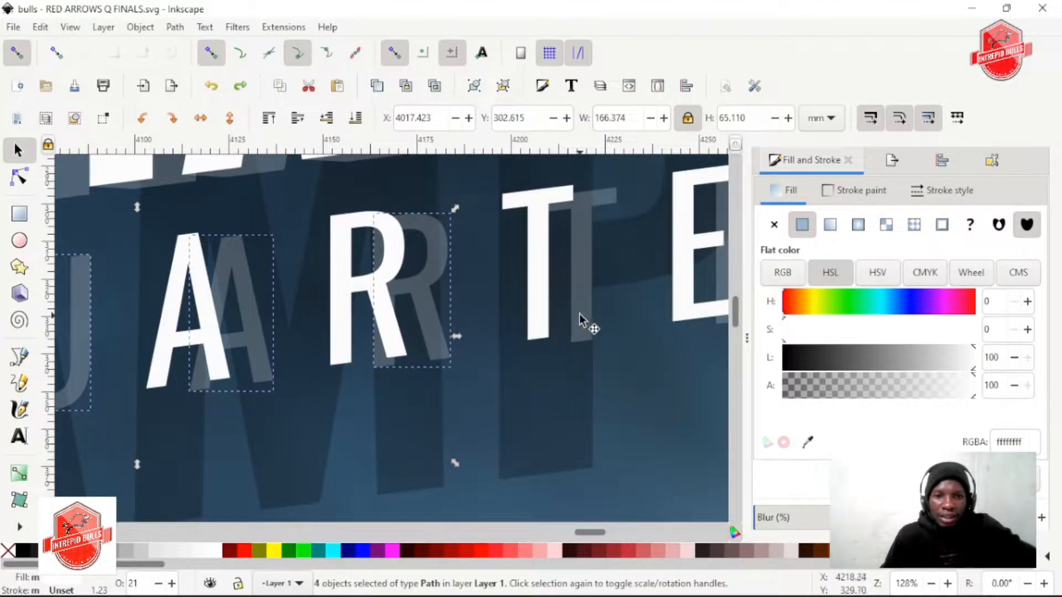
shift+click(580, 310)
scroll(581, 329, right, 4)
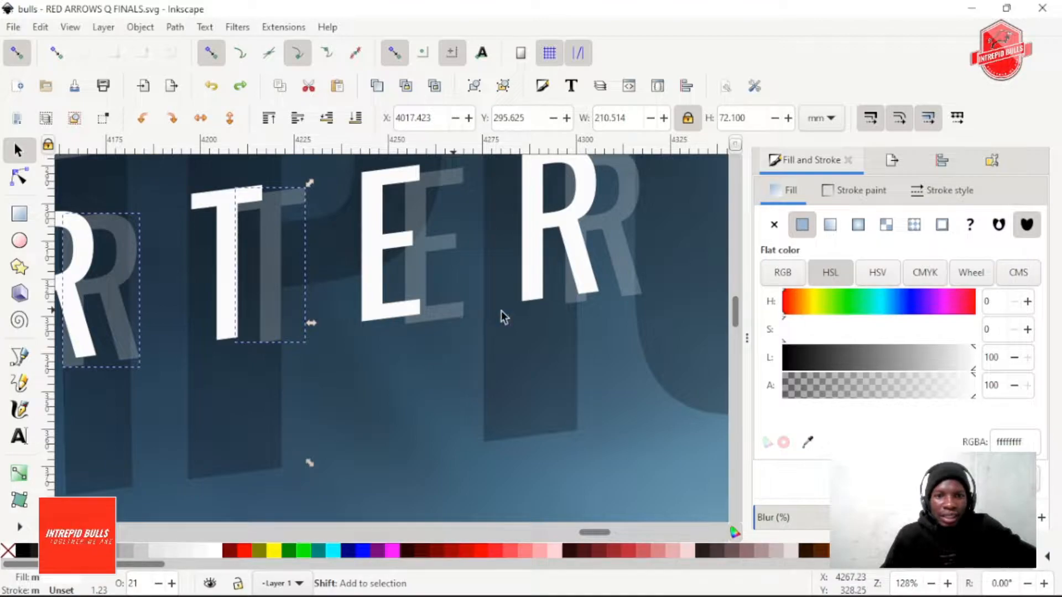
shift+click(450, 313)
shift+click(623, 277)
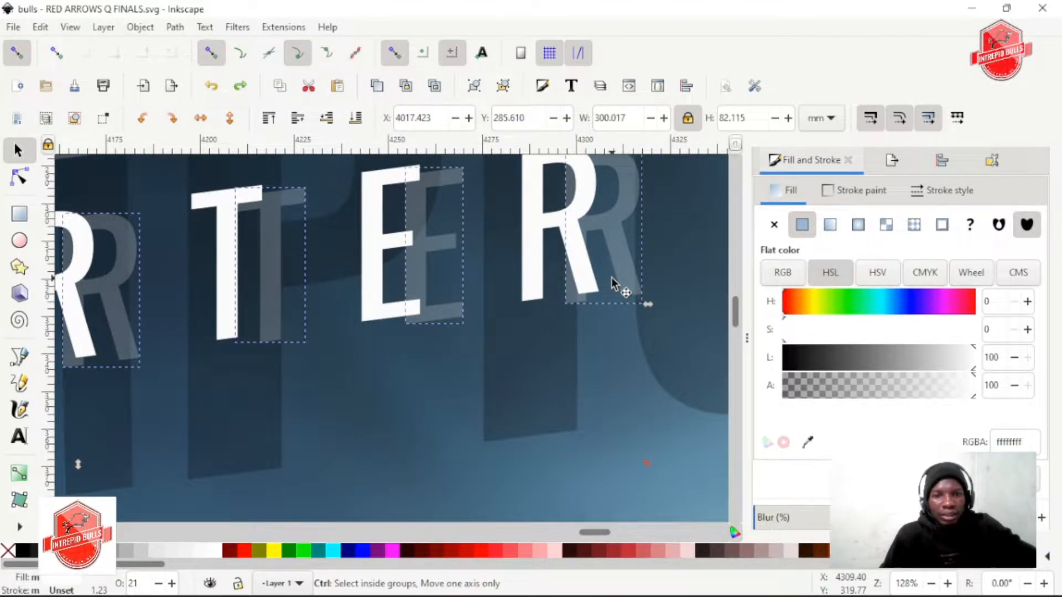
Try to shift the translucent QUARTER letters horizontally closer to the white ones, and undo the move
drag(623, 271, 595, 265)
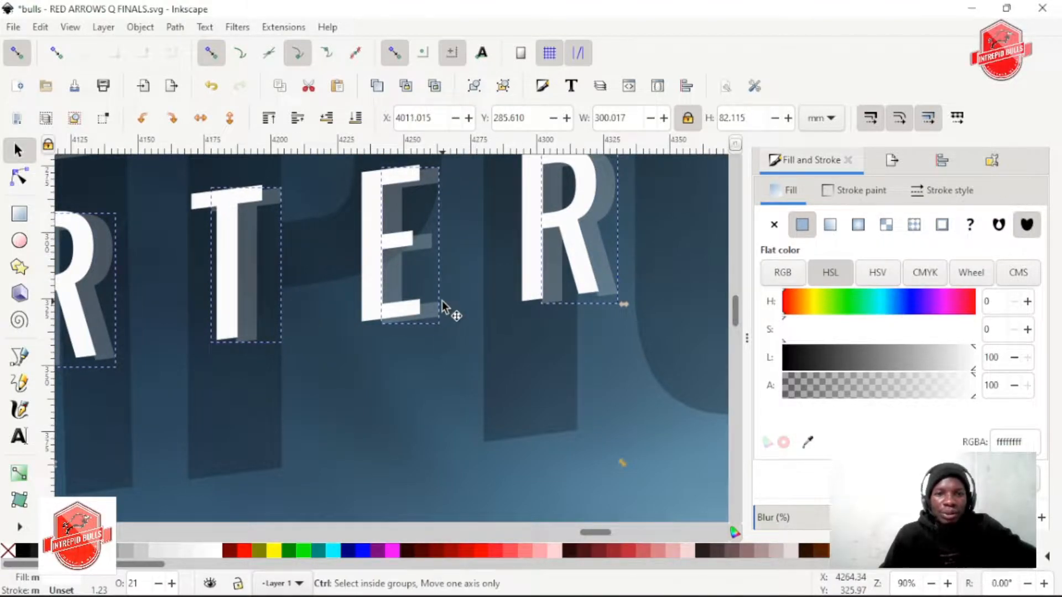
scroll(442, 304, down, 2)
scroll(445, 319, left, 5)
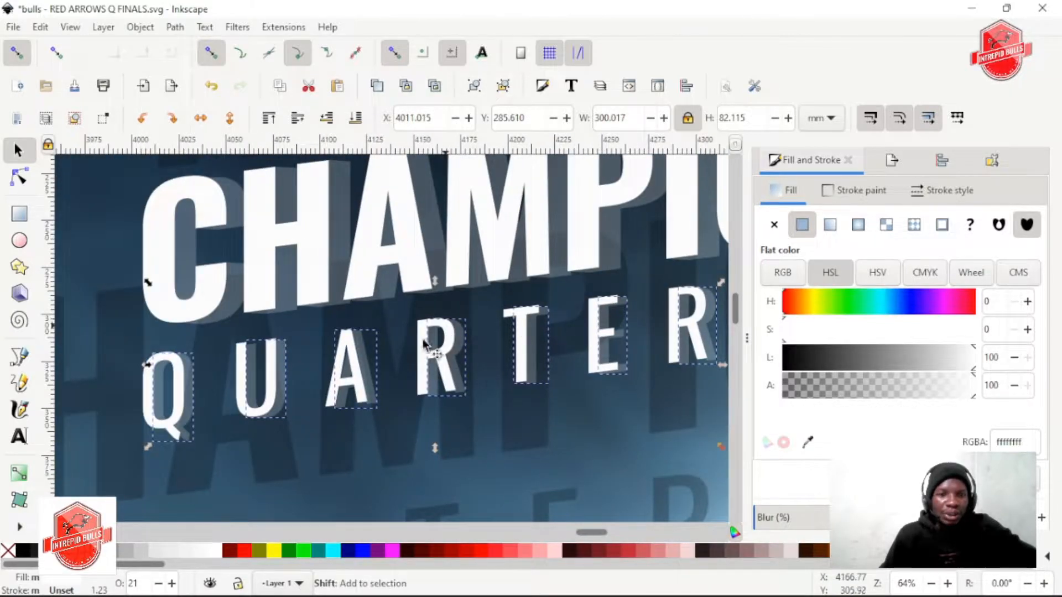
scroll(297, 376, up, 2)
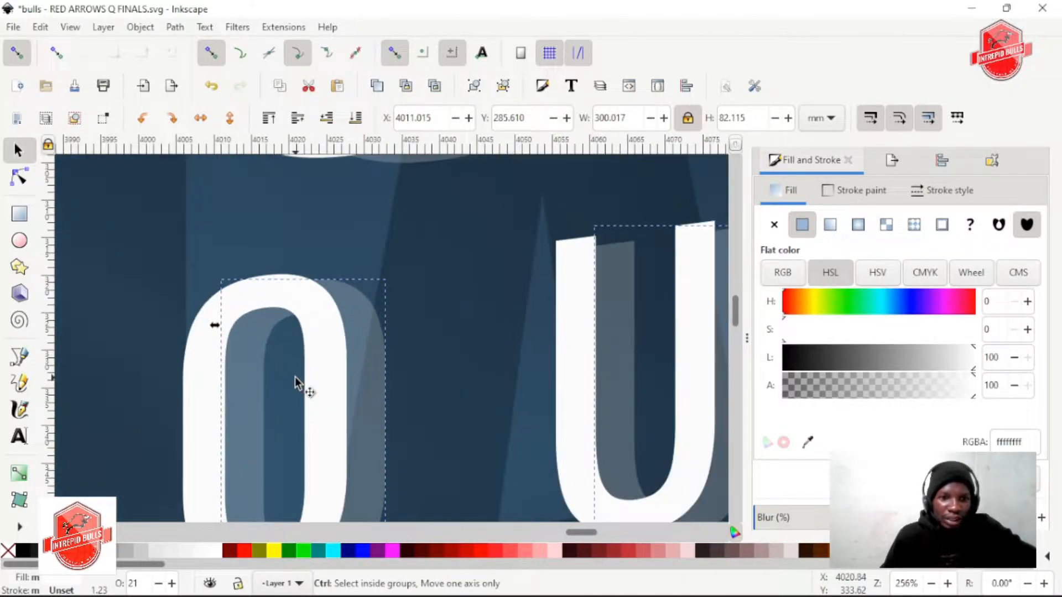
scroll(297, 375, down, 1)
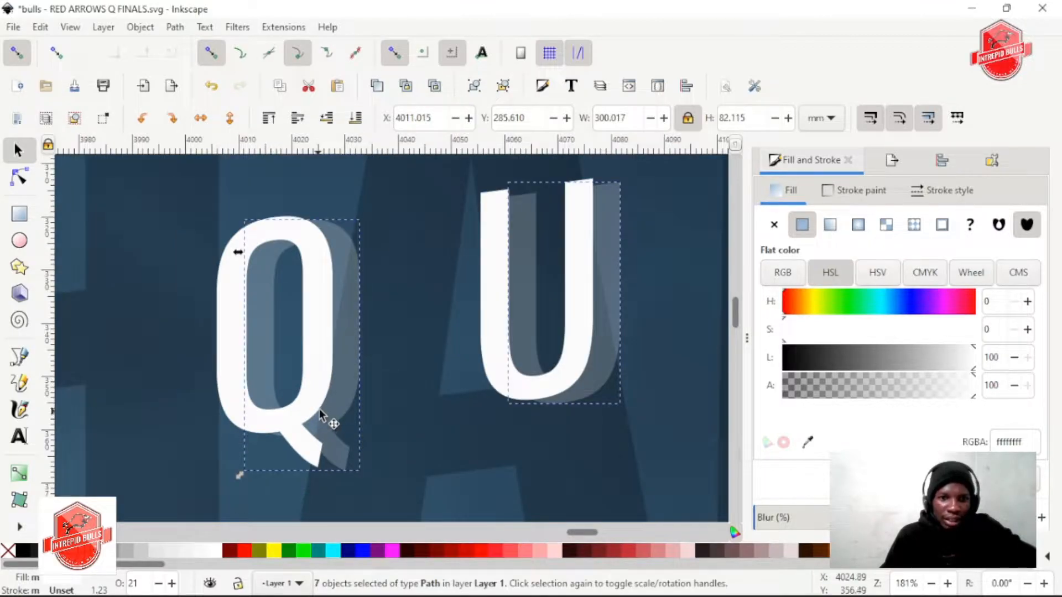
scroll(326, 403, right, 2)
scroll(318, 406, down, 3)
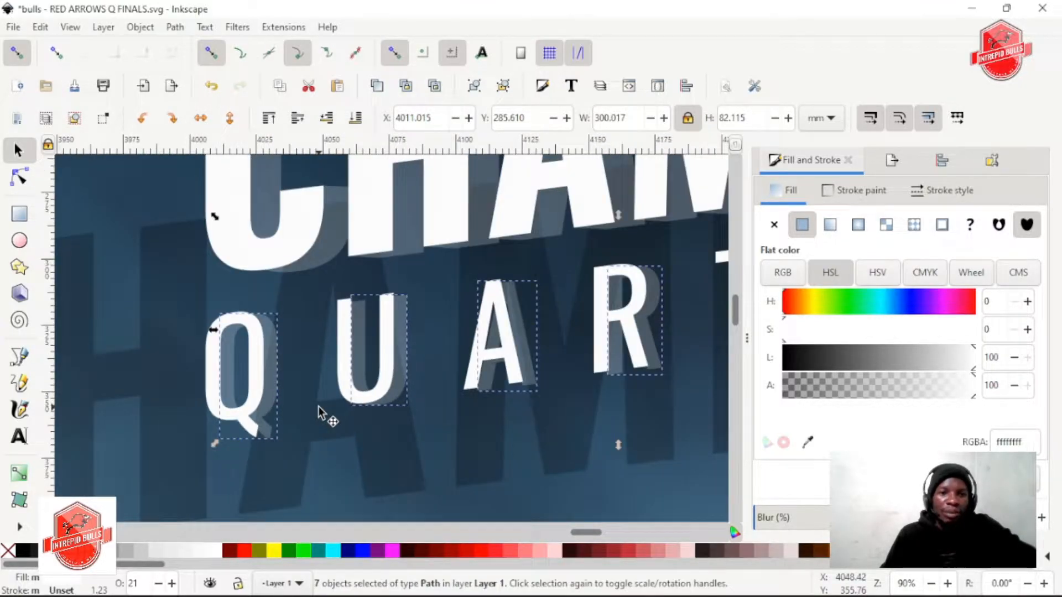
scroll(320, 406, down, 2)
scroll(320, 406, right, 3)
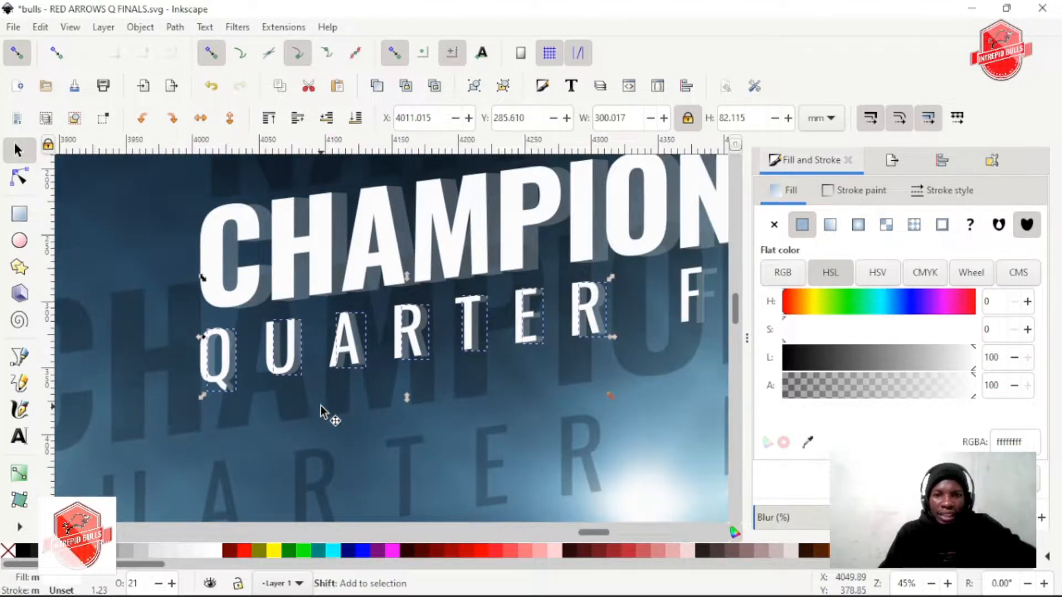
scroll(326, 396, right, 3)
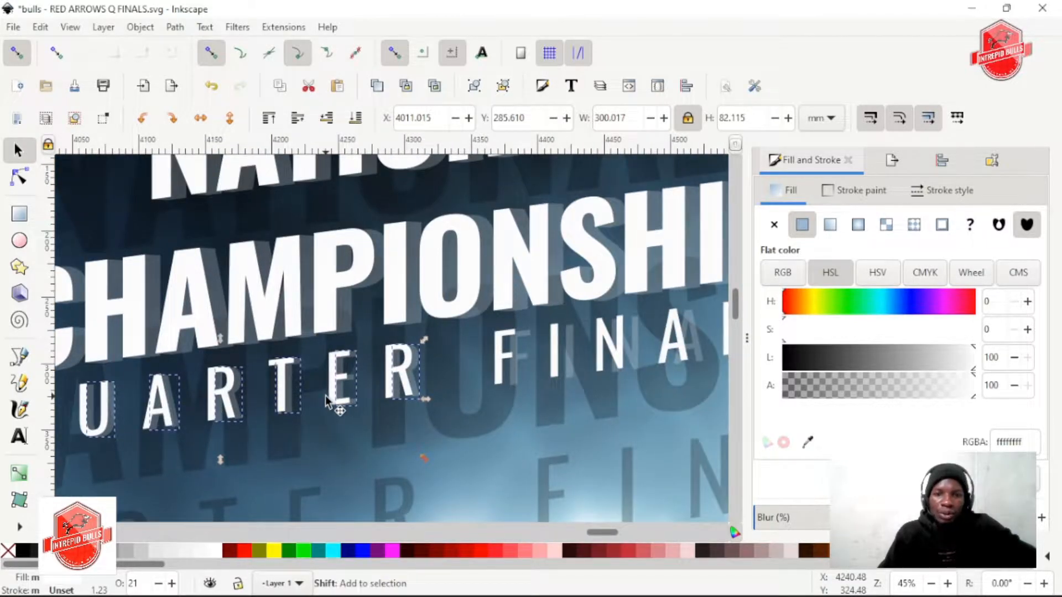
scroll(326, 396, right, 3)
key(ctrl)
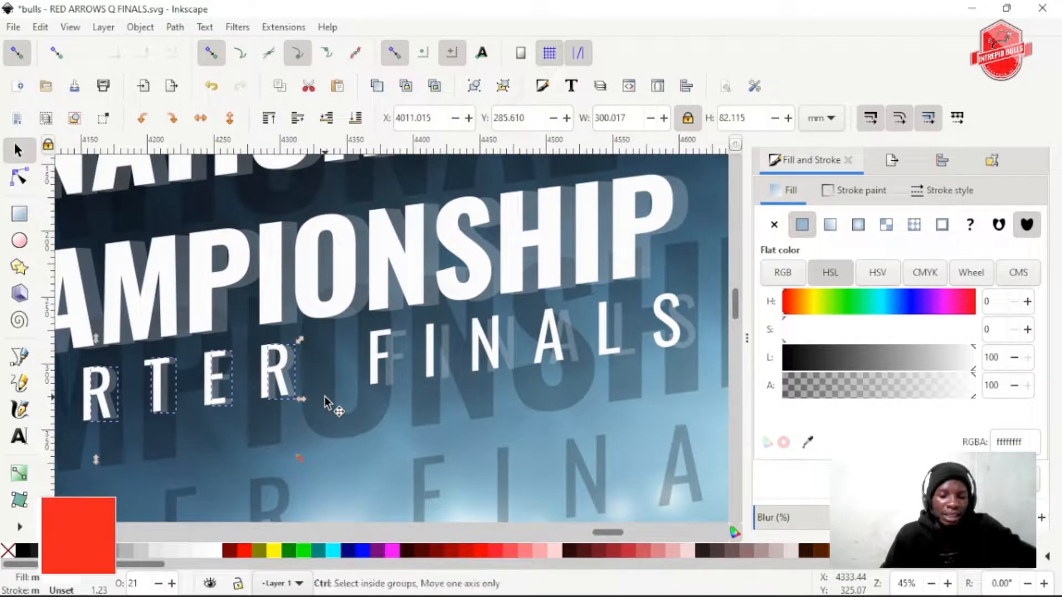
key(ctrl+z)
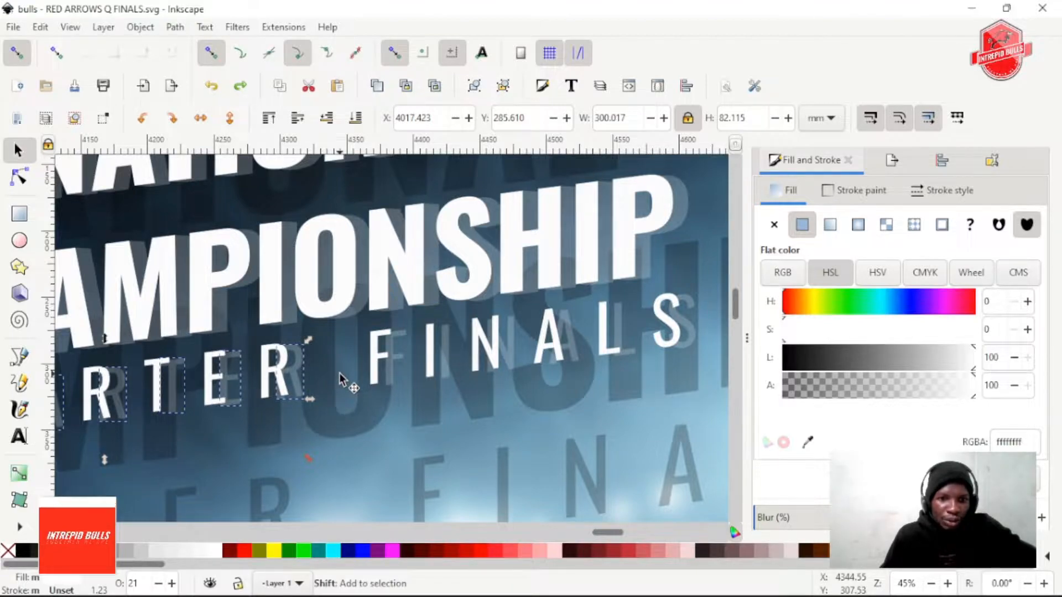
Add the six translucent letters of FINALS to the selected translucent QUARTER letters
scroll(349, 373, up, 3)
shift+click(336, 330)
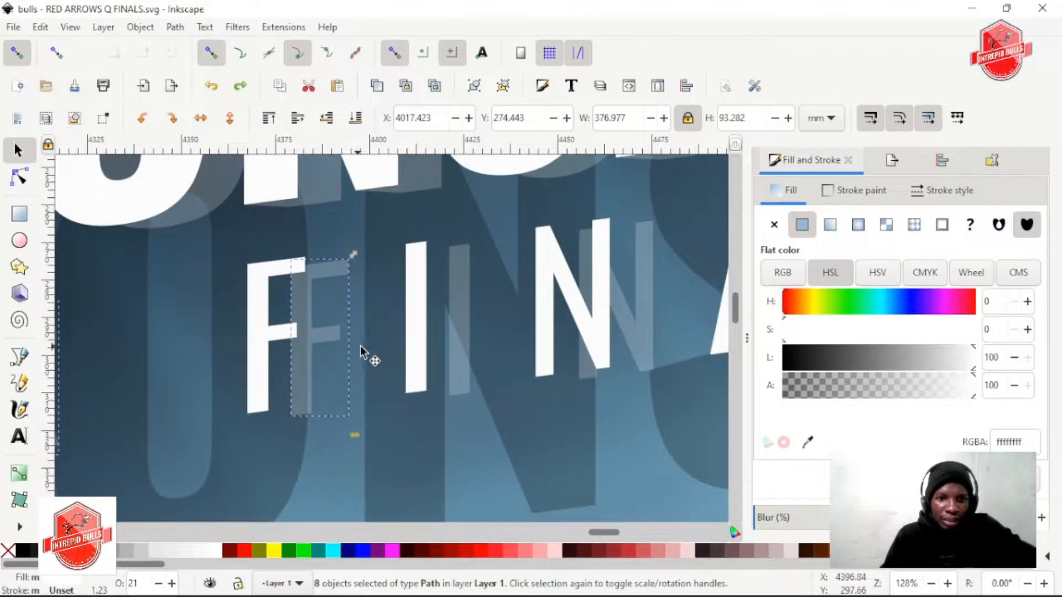
scroll(362, 347, right, 4)
shift+click(506, 328)
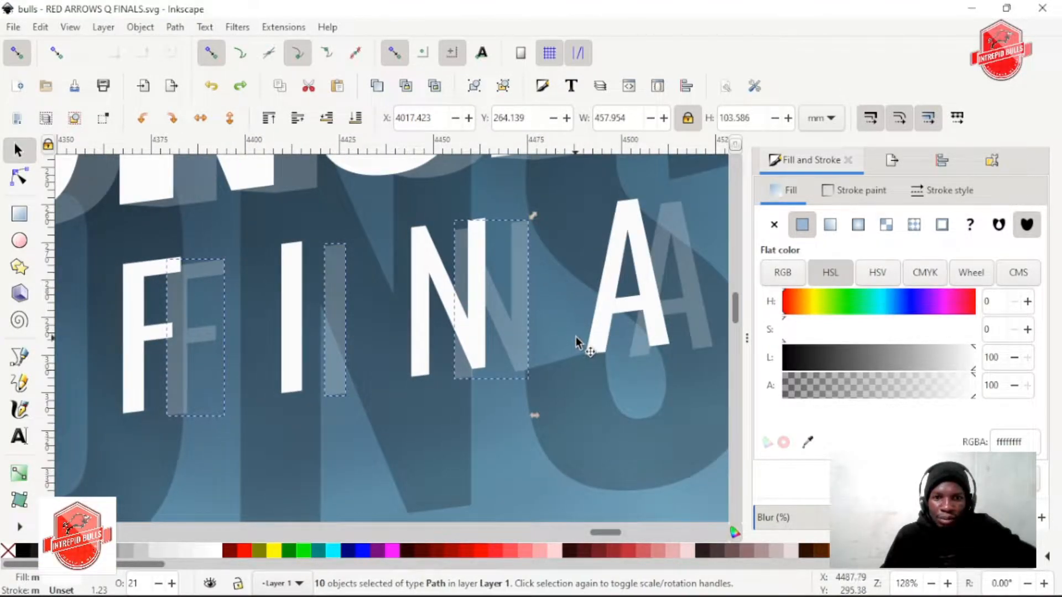
scroll(570, 332, right, 3)
shift+click(514, 309)
scroll(525, 318, right, 2)
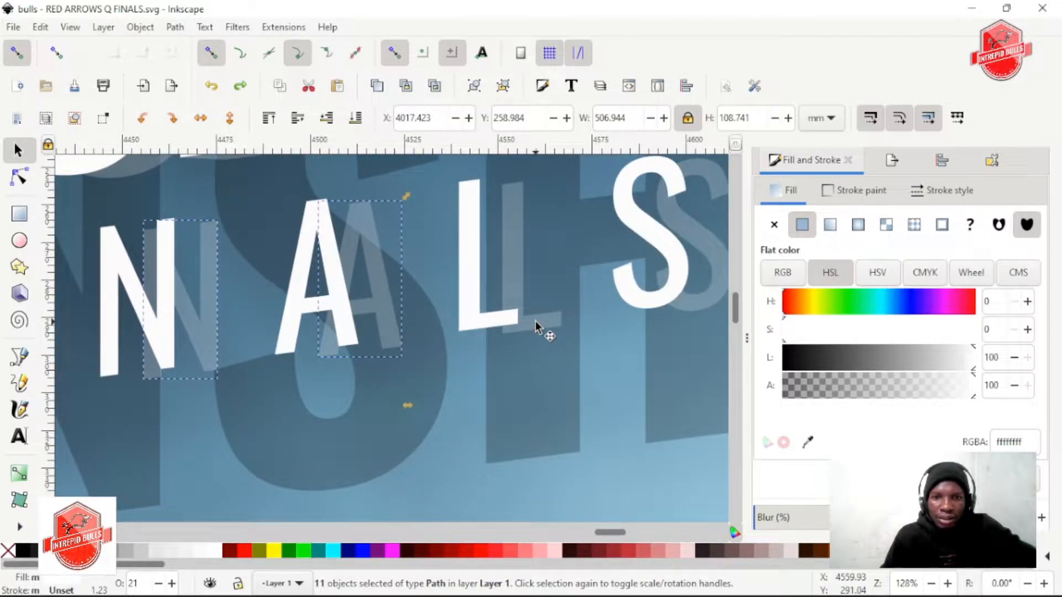
shift+click(537, 322)
scroll(548, 325, right, 4)
shift+click(532, 304)
scroll(539, 320, up, 4)
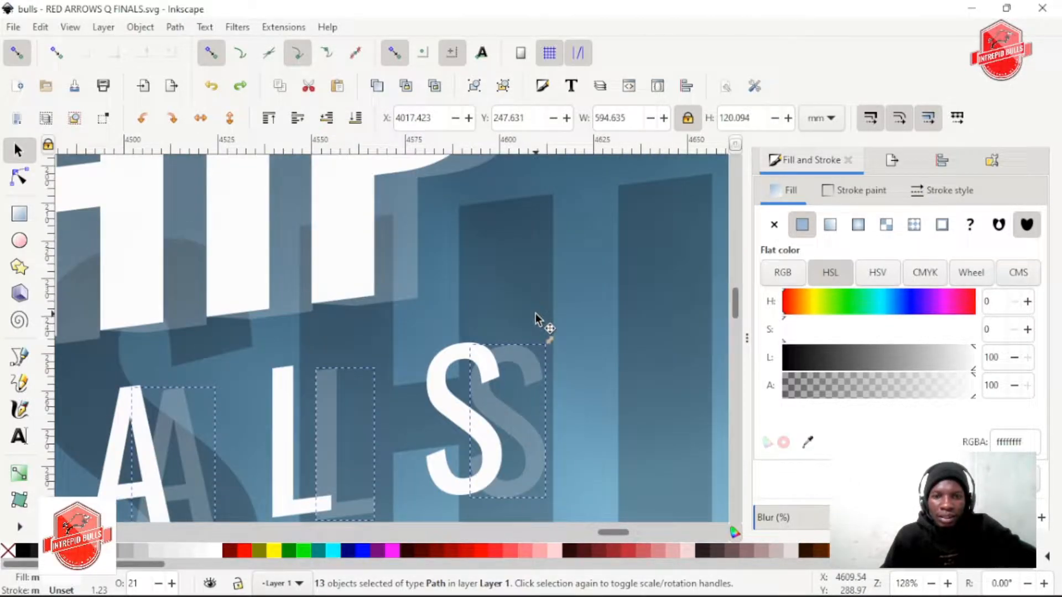
Move the translucent QUARTER FINALS letters about 7 mm left, closer to the white letters
scroll(540, 317, down, 3)
scroll(442, 354, left, 4)
scroll(430, 367, left, 4)
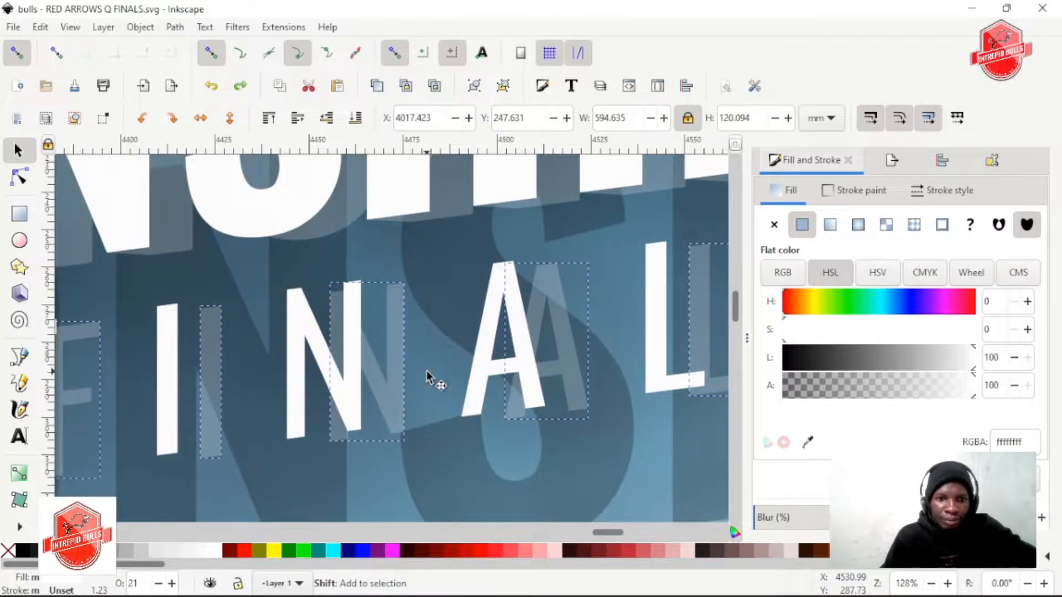
drag(388, 410, 369, 409)
scroll(426, 405, down, 3)
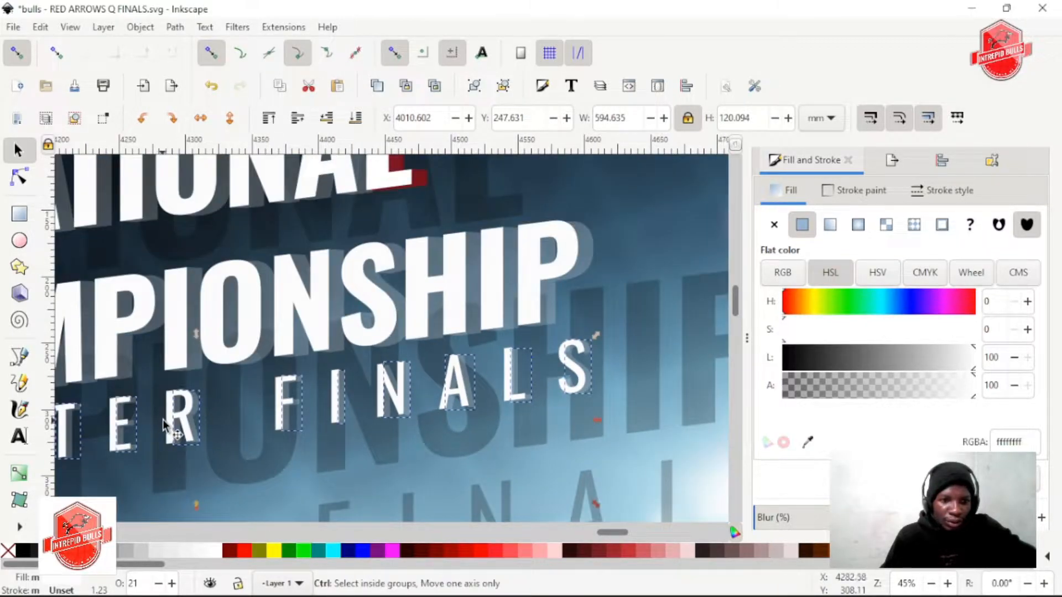
Examine the offset between the white and translucent letters along the word QUARTER
scroll(164, 418, up, 3)
scroll(274, 429, left, 3)
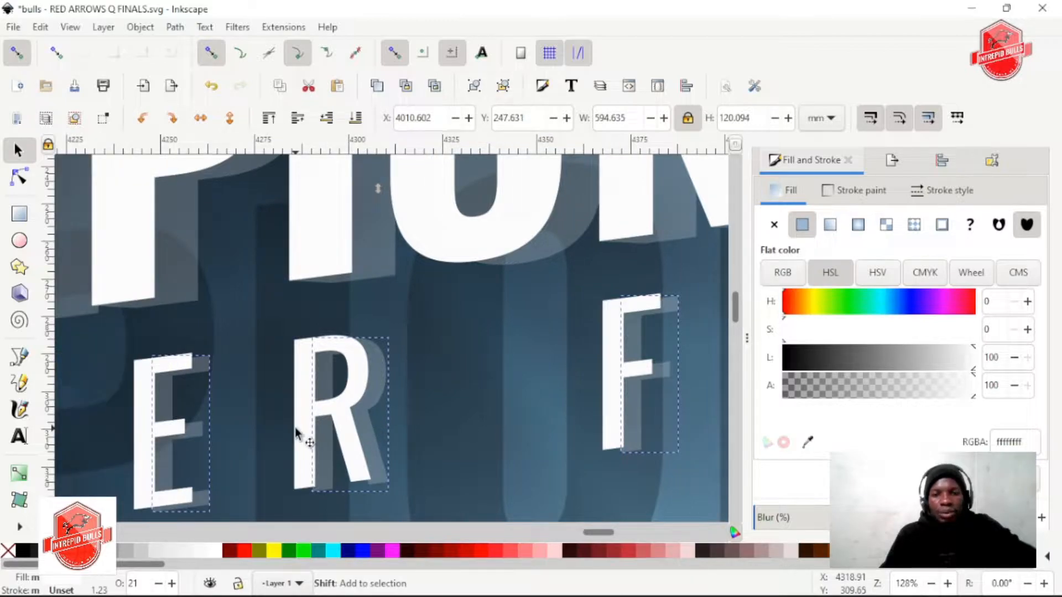
scroll(202, 424, left, 6)
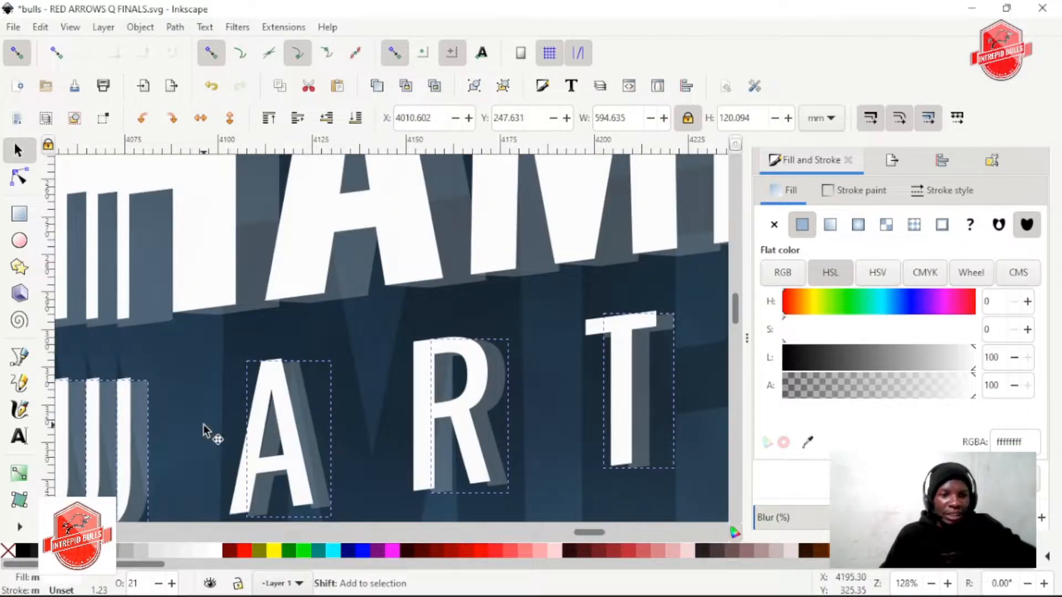
scroll(232, 414, right, 4)
scroll(233, 413, down, 4)
scroll(200, 406, left, 18)
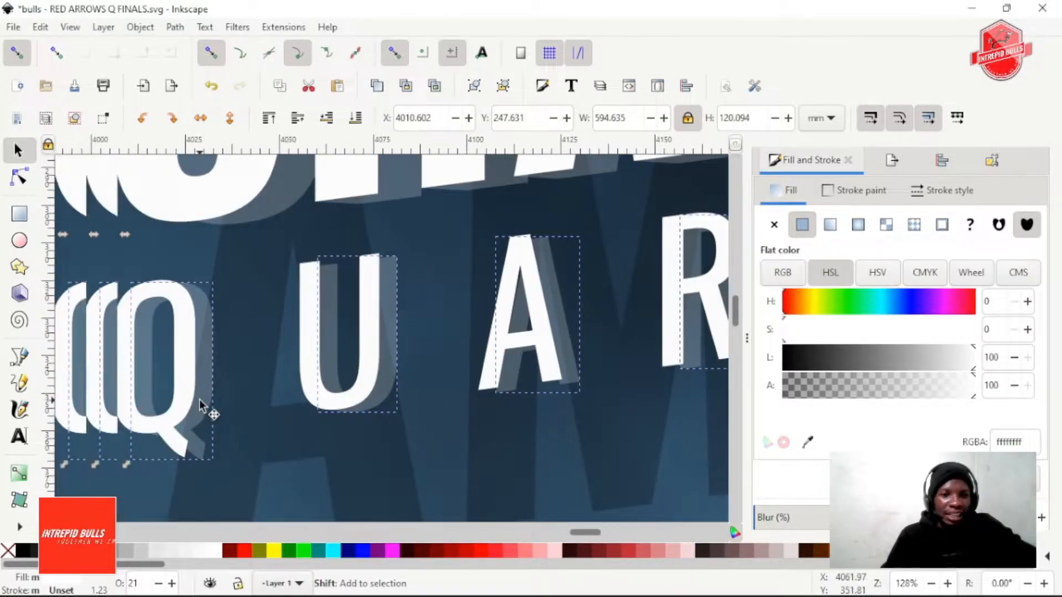
scroll(228, 396, down, 2)
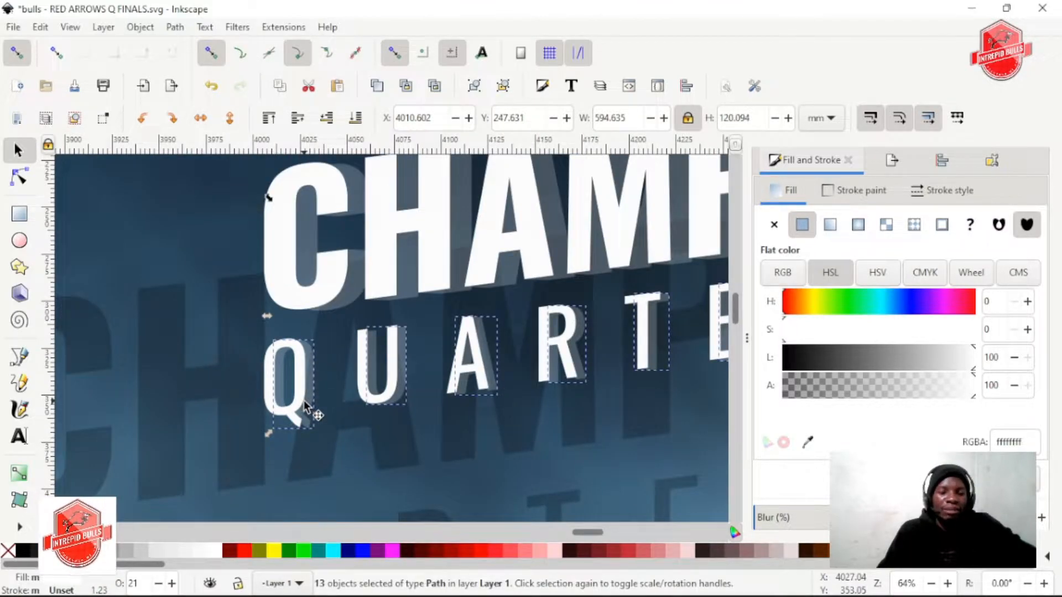
Snap the node on the lower edge of the translucent Q's tail to the white Q's lower tail corner
scroll(304, 397, up, 2)
scroll(304, 401, up, 4)
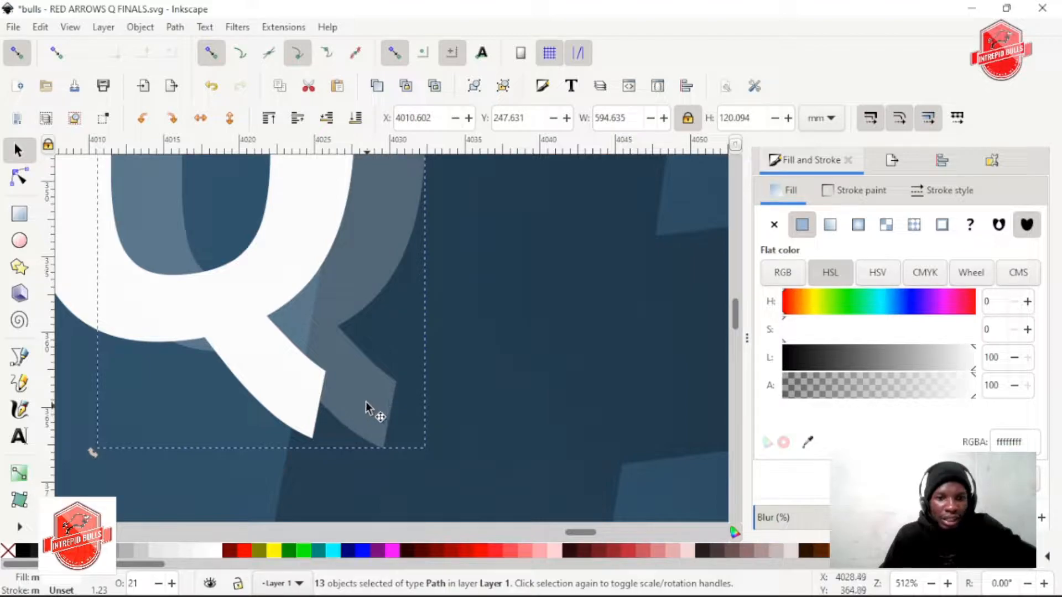
key(n)
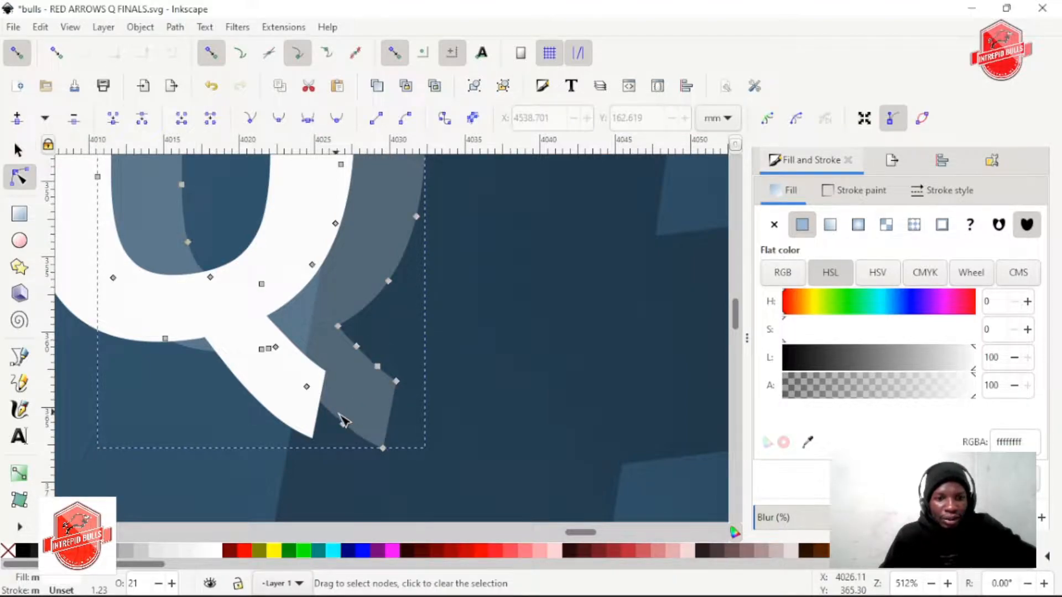
drag(345, 424, 393, 452)
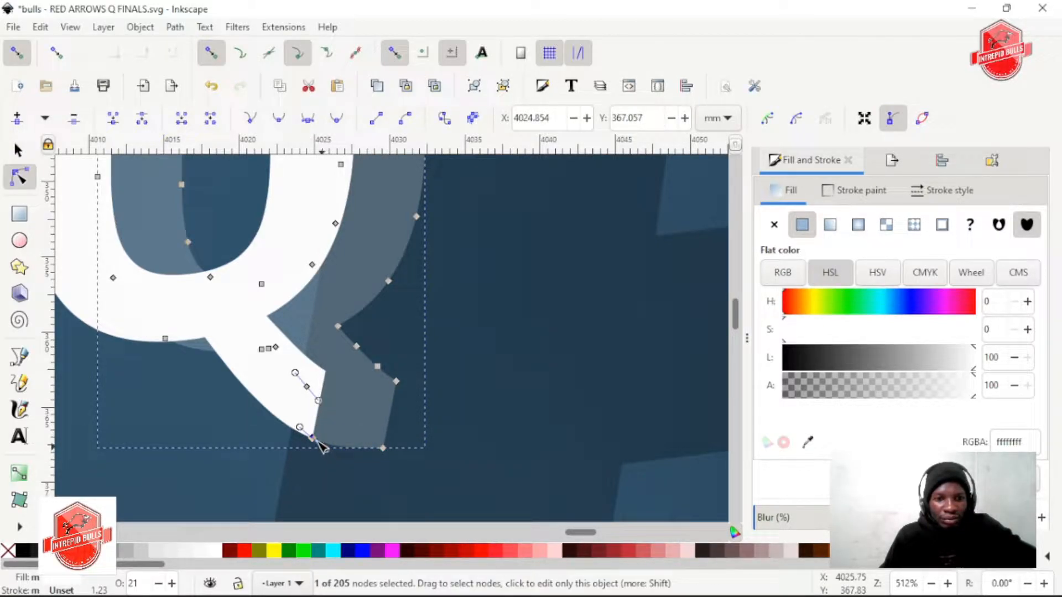
drag(319, 443, 315, 441)
ctrl+scroll(441, 403, down, 1)
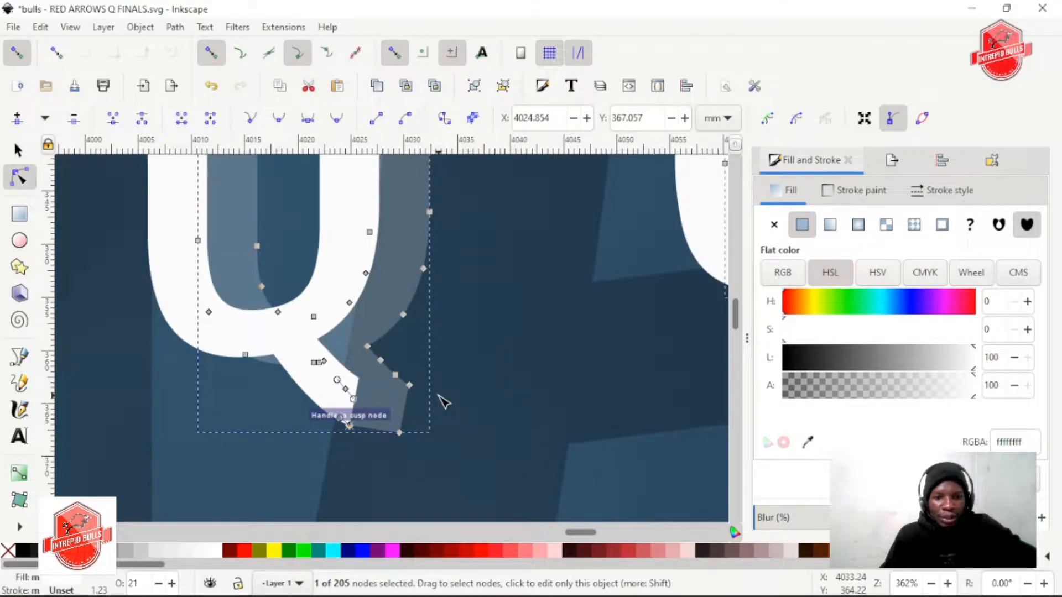
Add nodes on the translucent U's top edges and snap them to the upper-right corners of the white U's stems
scroll(442, 400, up, 5)
ctrl+scroll(442, 400, down, 2)
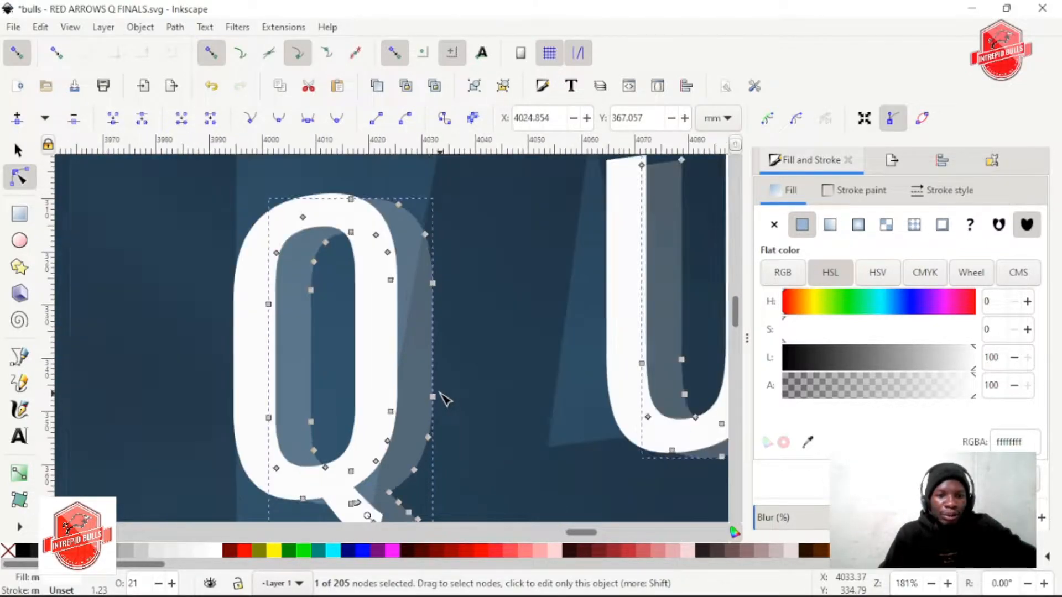
scroll(445, 399, up, 2)
scroll(445, 399, right, 6)
ctrl+scroll(339, 224, up, 2)
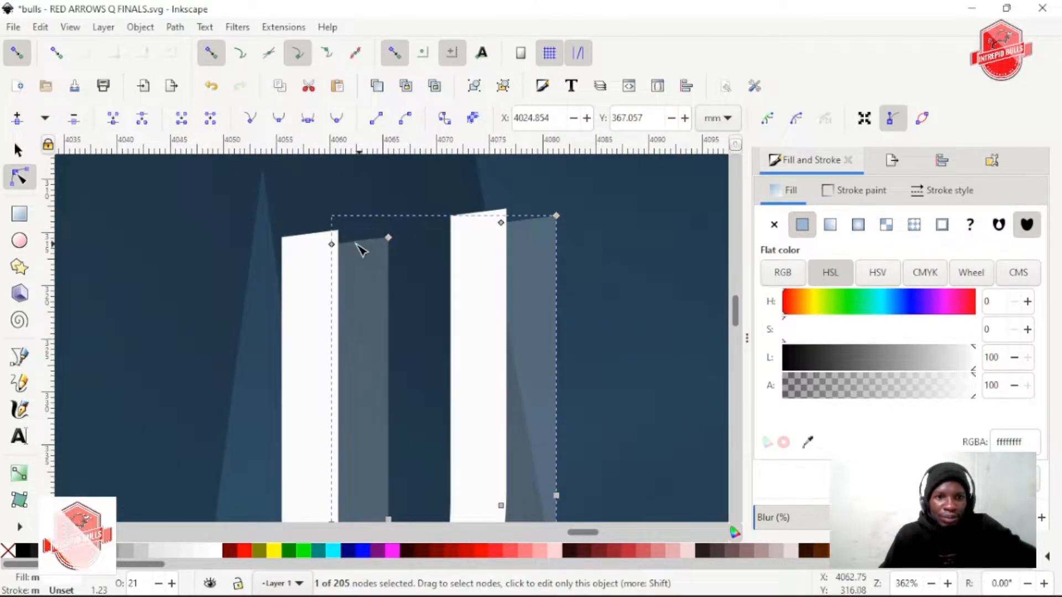
mouse_move(349, 245)
mouse_down()
mouse_move(348, 231)
mouse_move(382, 210)
mouse_up()
scroll(494, 234, right, 3)
click(377, 223)
Add a node at the foot of the translucent A's left leg and snap it to the white leg's lower-left corner
scroll(410, 319, down, 4)
scroll(414, 325, down, 3)
scroll(432, 325, right, 5)
scroll(474, 320, up, 2)
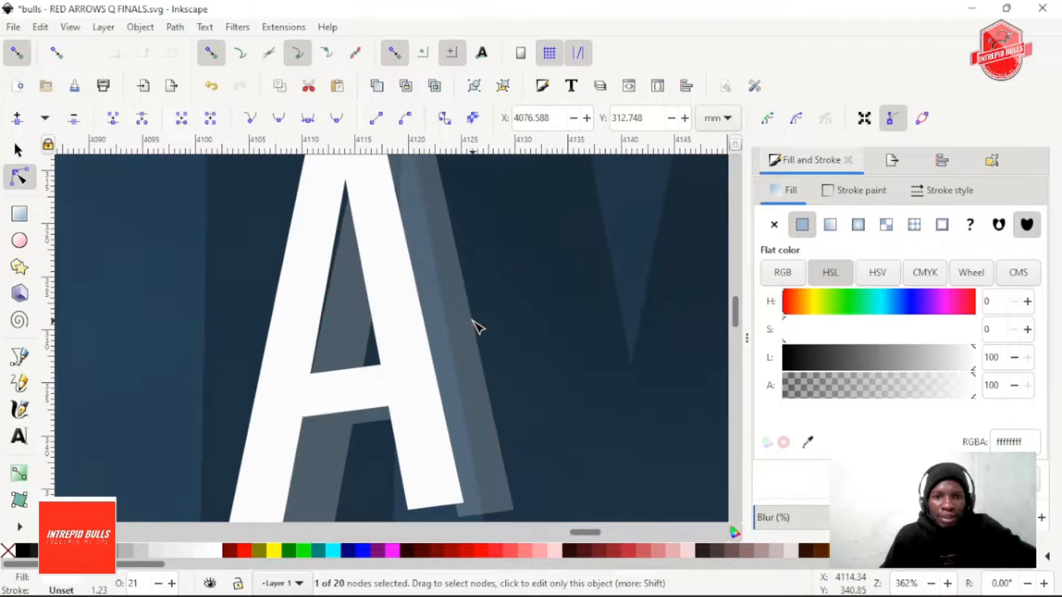
scroll(472, 326, down, 3)
click(299, 350)
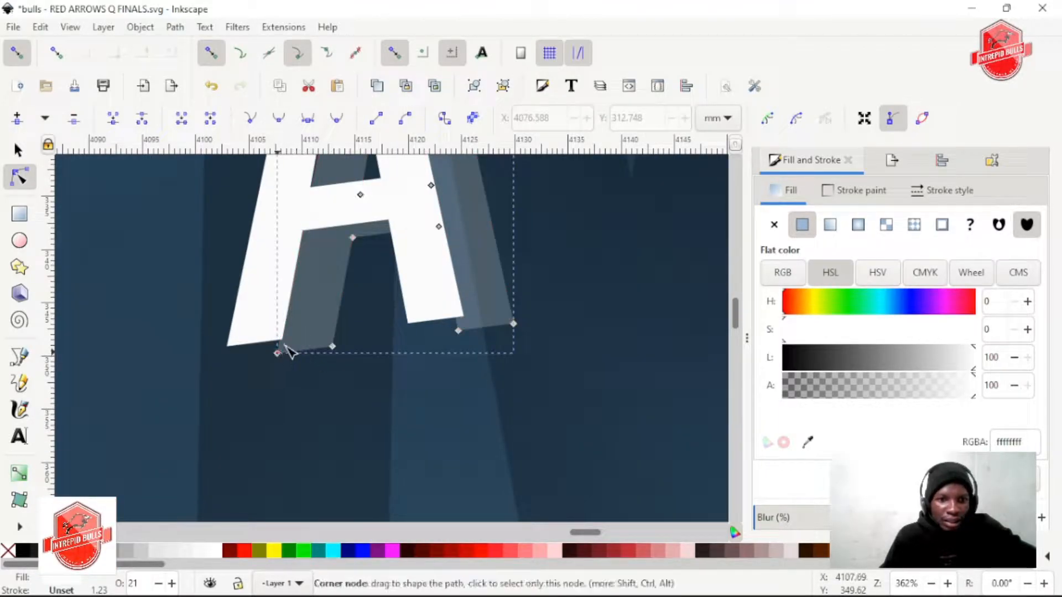
ctrl+scroll(277, 352, up, 2)
click(288, 342)
drag(289, 342, 183, 340)
Add a node at the foot of the translucent A's right leg and snap it to the white leg's lower-left corner
scroll(469, 329, right, 5)
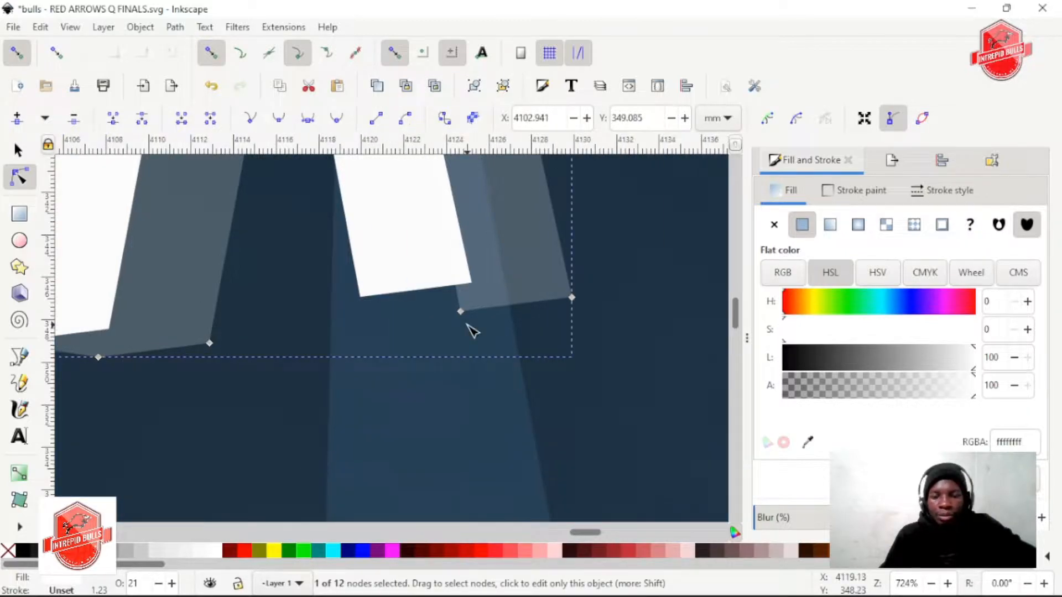
scroll(456, 332, up, 3)
click(458, 367)
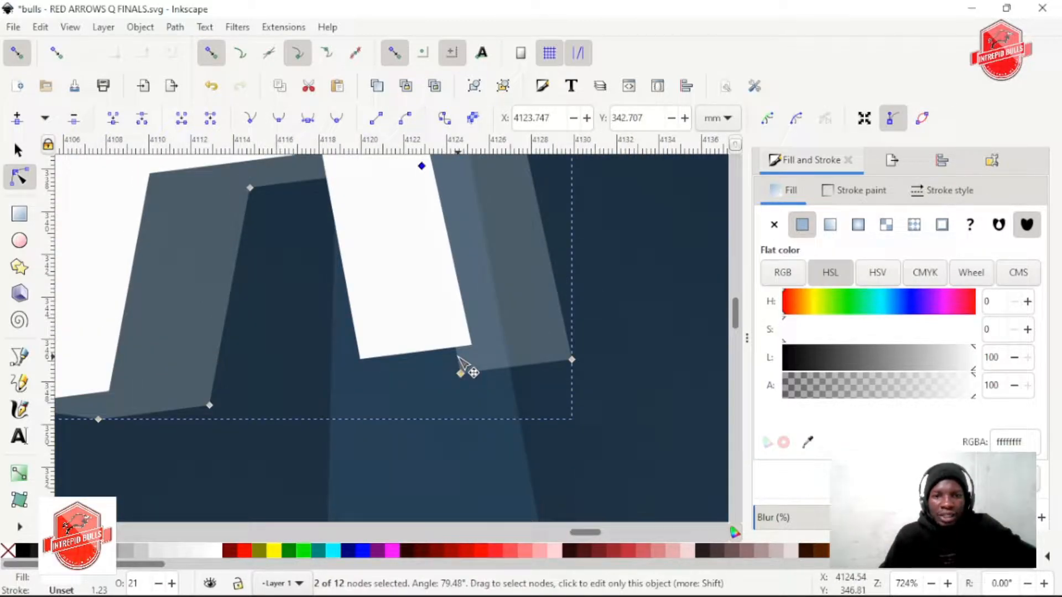
key(ctrl+z)
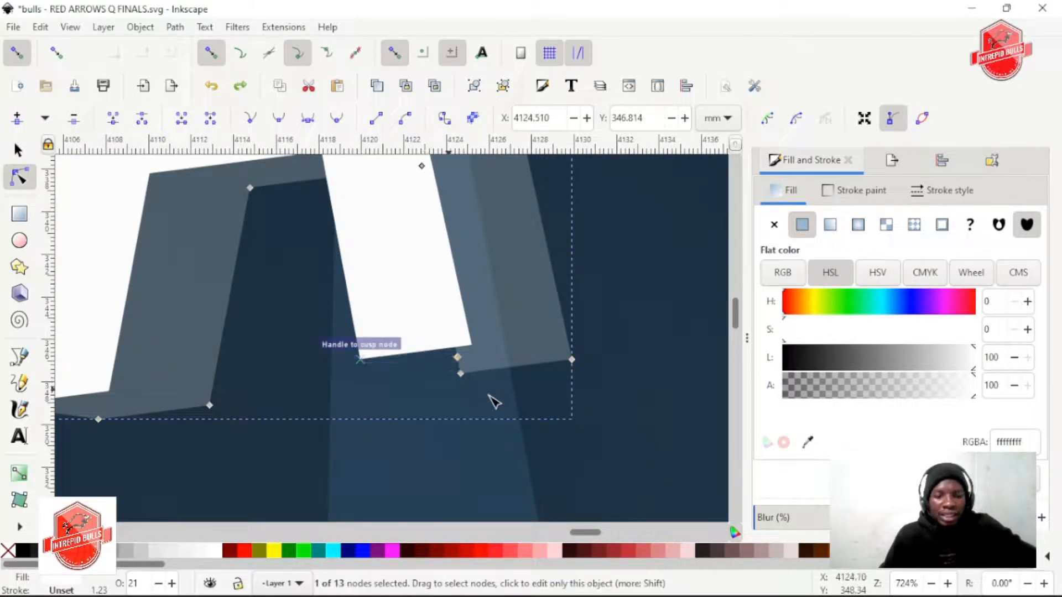
drag(455, 359, 398, 360)
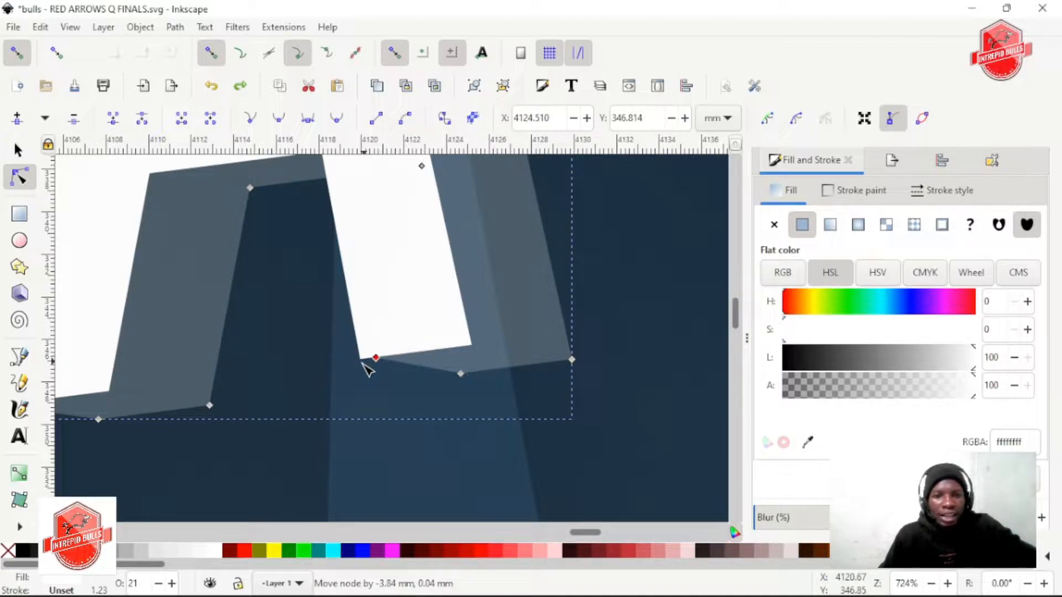
Tuck the translucent A's side node behind the white letter and snap a new top-edge node to the white A's upper-right corner
scroll(644, 326, down, 1)
scroll(629, 324, up, 12)
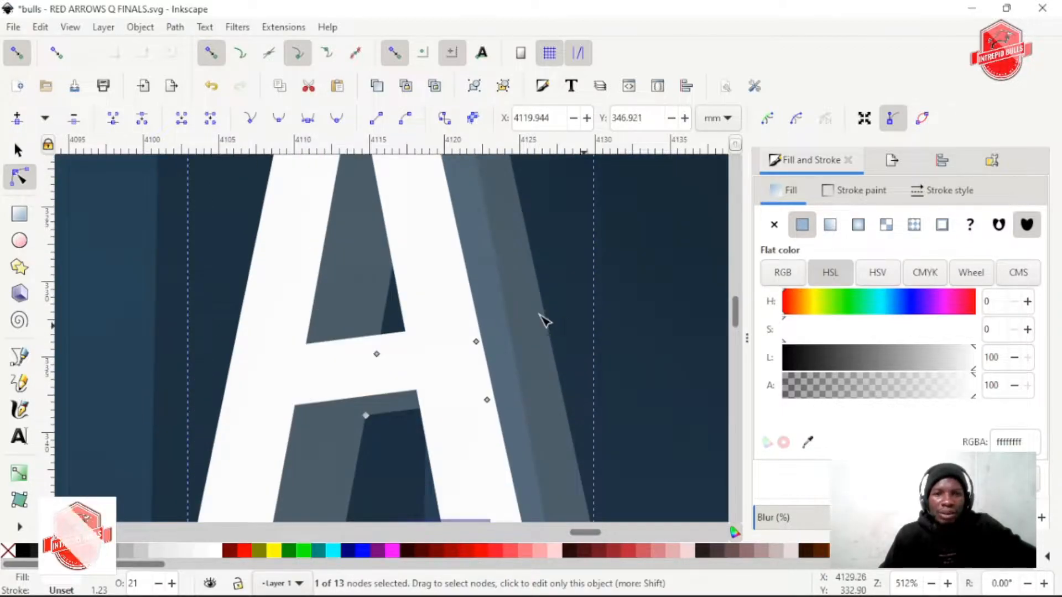
scroll(534, 314, up, 3)
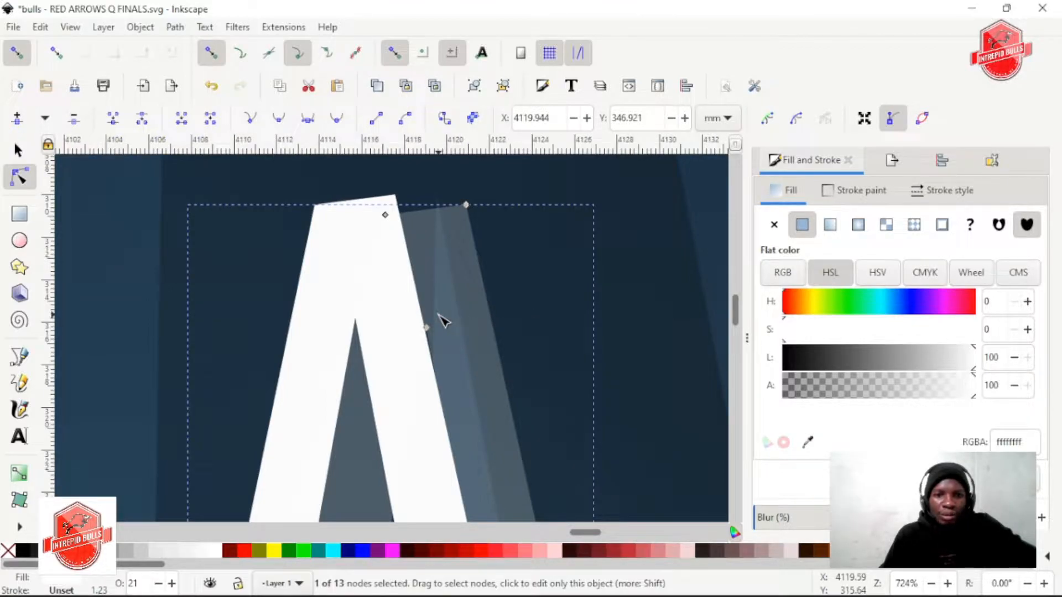
scroll(438, 315, up, 2)
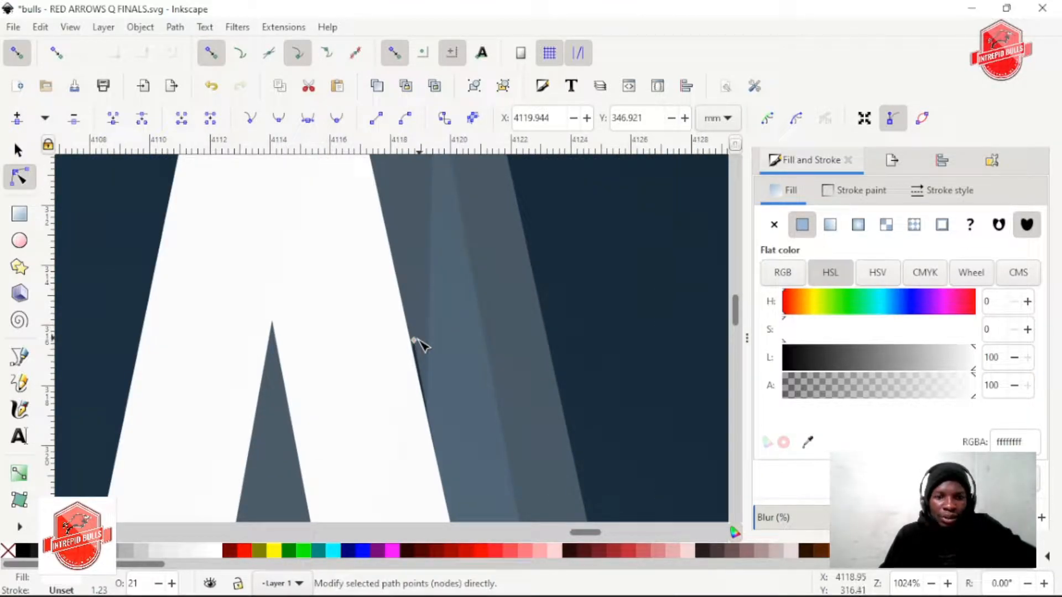
drag(414, 340, 394, 340)
scroll(440, 318, up, 8)
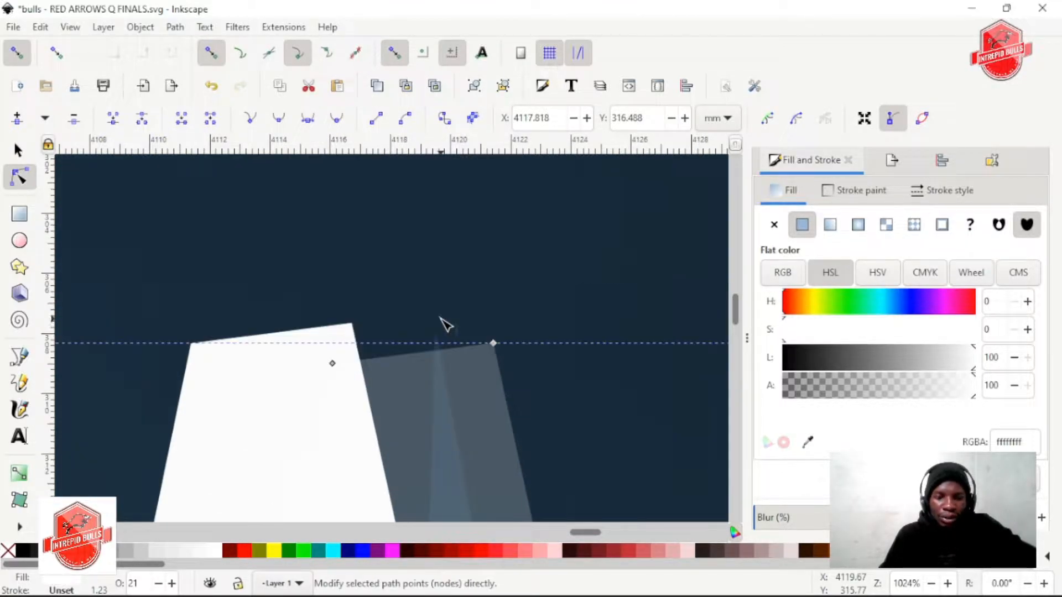
drag(361, 358, 352, 327)
Add a node at the foot of the translucent stem of QUARTER's first R and snap it to the white stem's lower-left corner
scroll(619, 295, down, 2)
scroll(613, 299, right, 12)
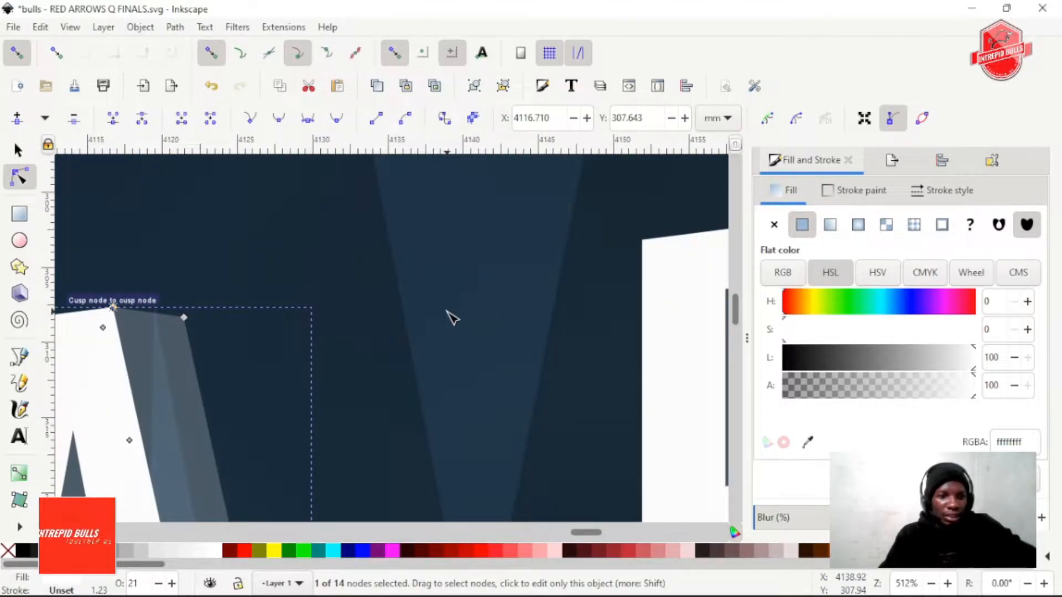
scroll(447, 314, down, 6)
scroll(449, 314, right, 16)
scroll(422, 309, up, 8)
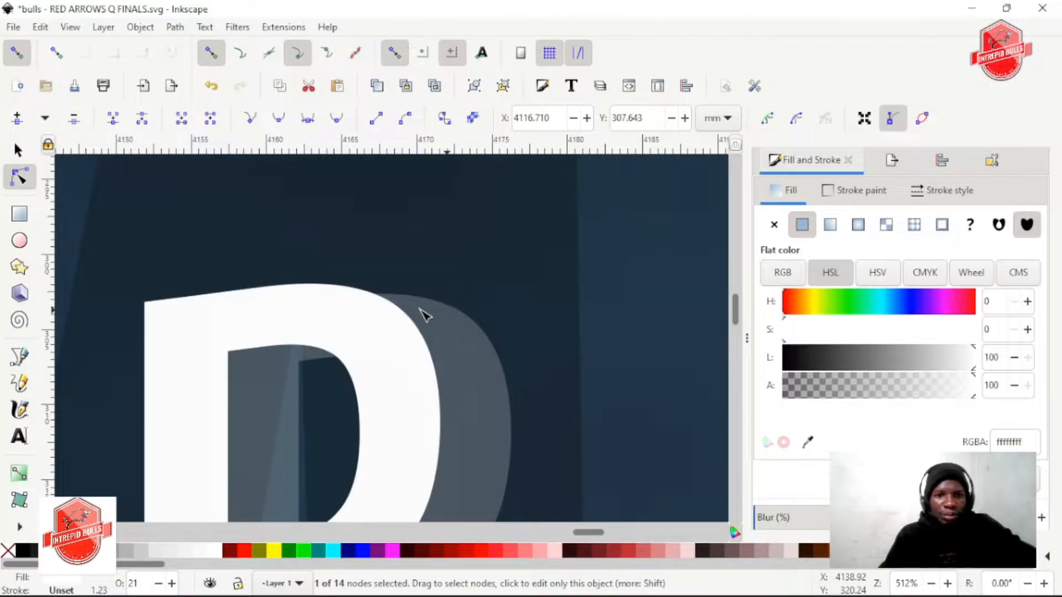
scroll(432, 323, down, 6)
scroll(437, 329, down, 10)
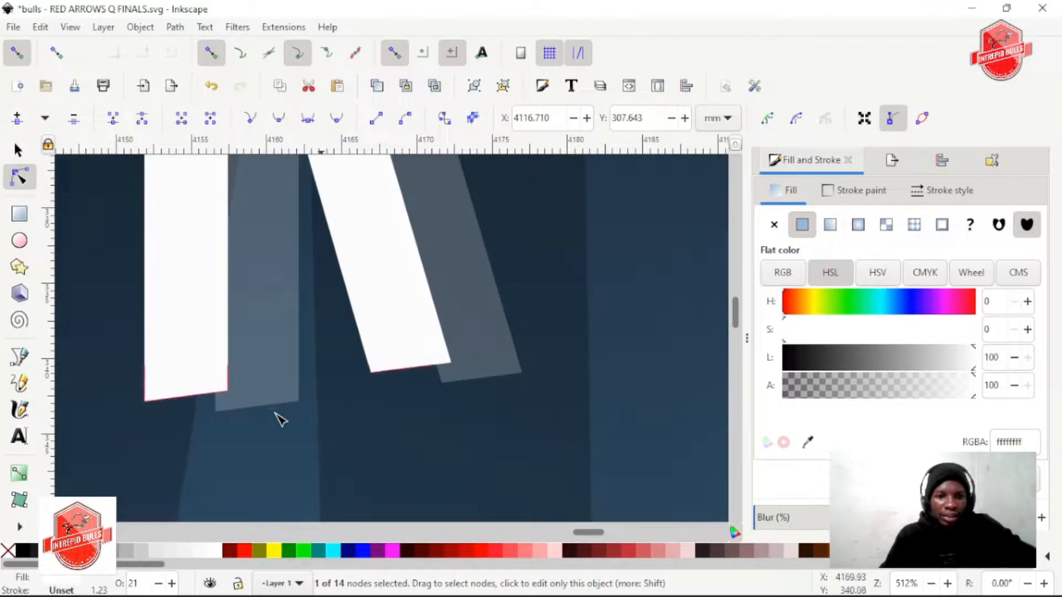
click(215, 411)
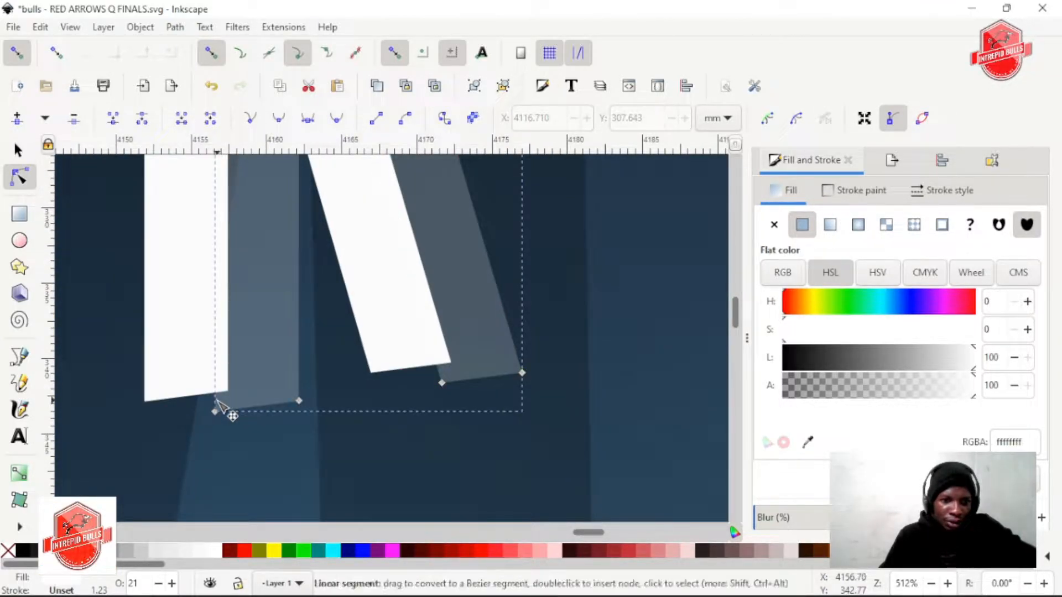
click(216, 400)
drag(217, 402, 143, 404)
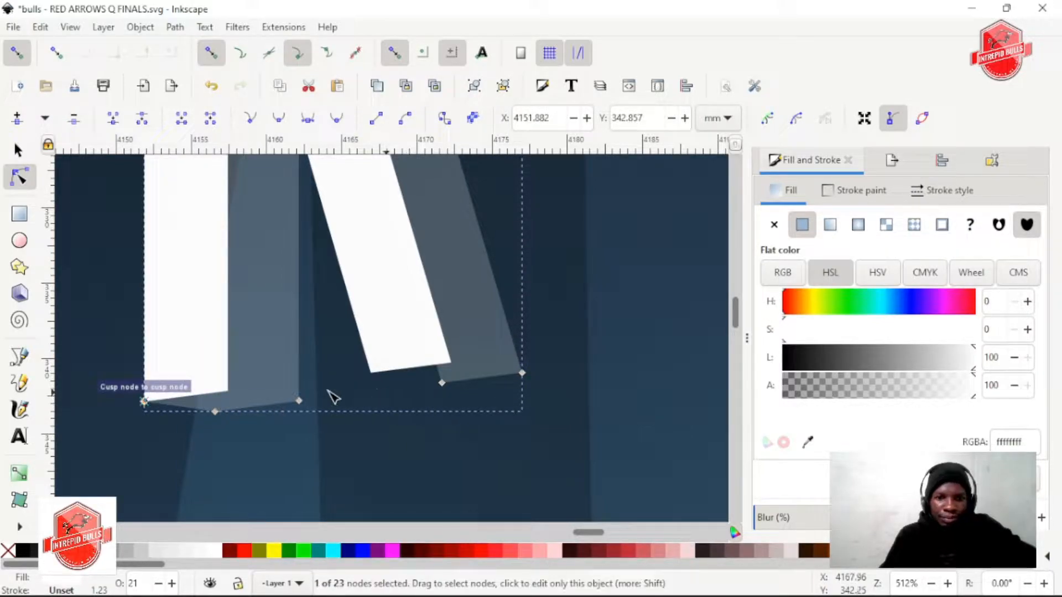
Add a node at the foot of the same R's translucent diagonal leg and snap it to the white leg's lower-left corner
scroll(446, 391, up, 2)
click(530, 355)
drag(516, 352, 399, 362)
Add a node at the foot of the translucent T's stem and snap it to the white stem's lower-left corner
scroll(406, 387, down, 2)
scroll(468, 374, right, 20)
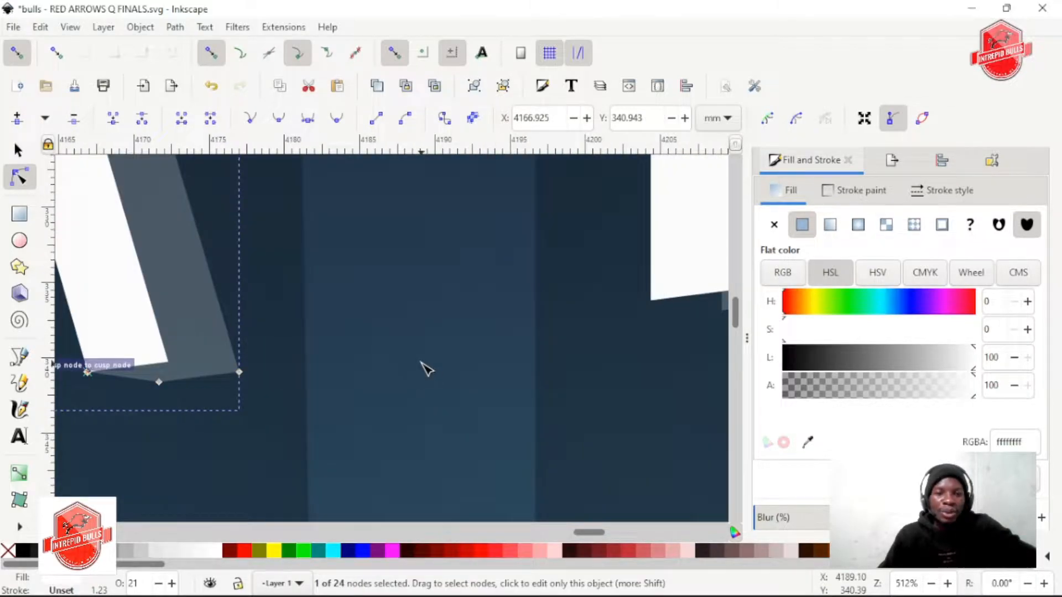
scroll(399, 354, up, 2)
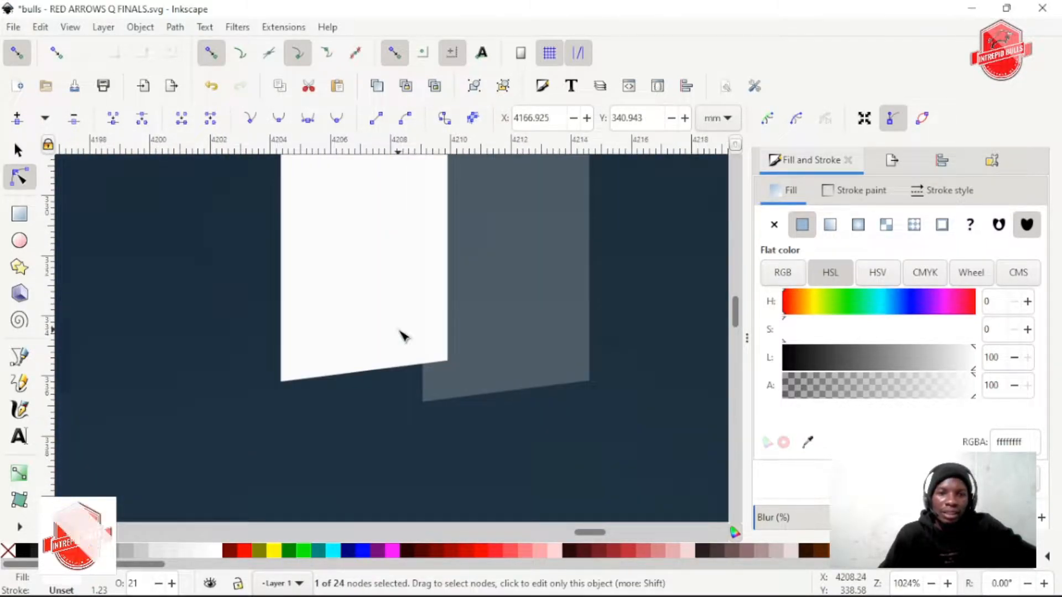
click(423, 378)
drag(424, 379, 293, 380)
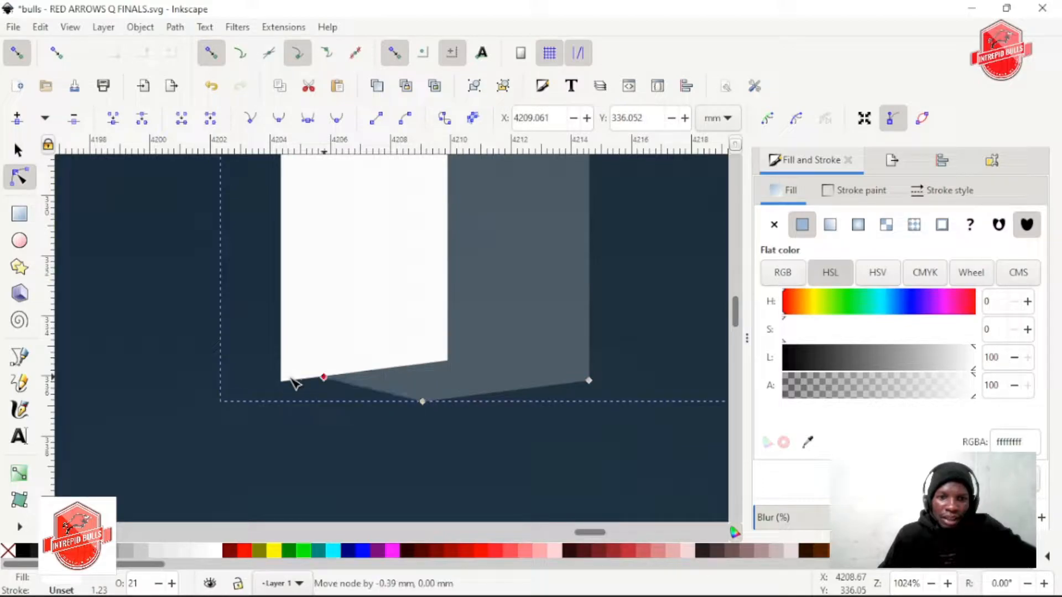
Add a node on the left end of the translucent T's crossbar and snap it to the white crossbar's lower-left corner
scroll(526, 370, down, 2)
scroll(528, 370, right, 15)
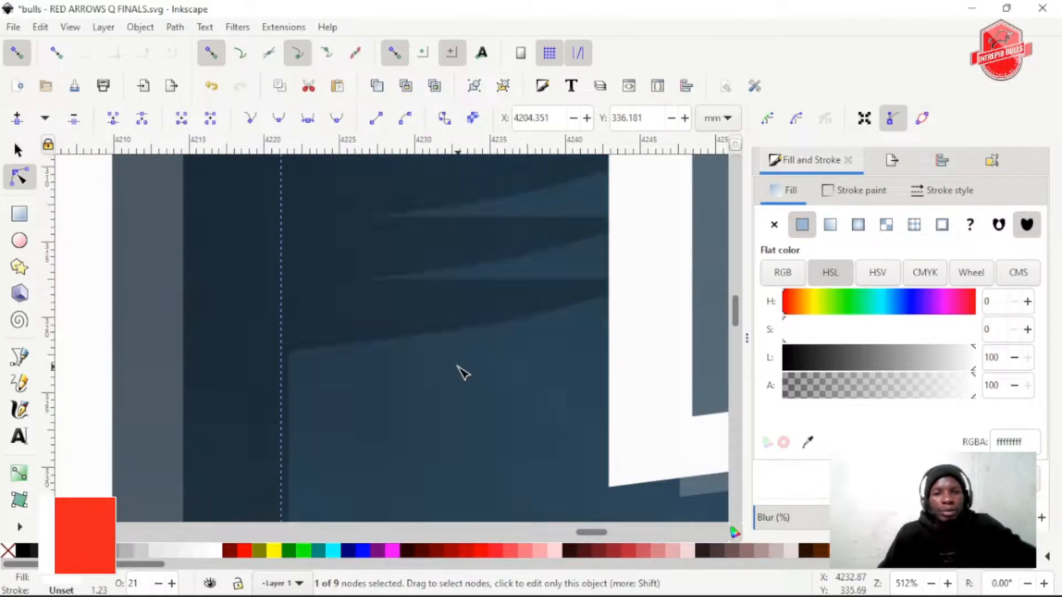
scroll(462, 370, up, 8)
scroll(514, 356, left, 8)
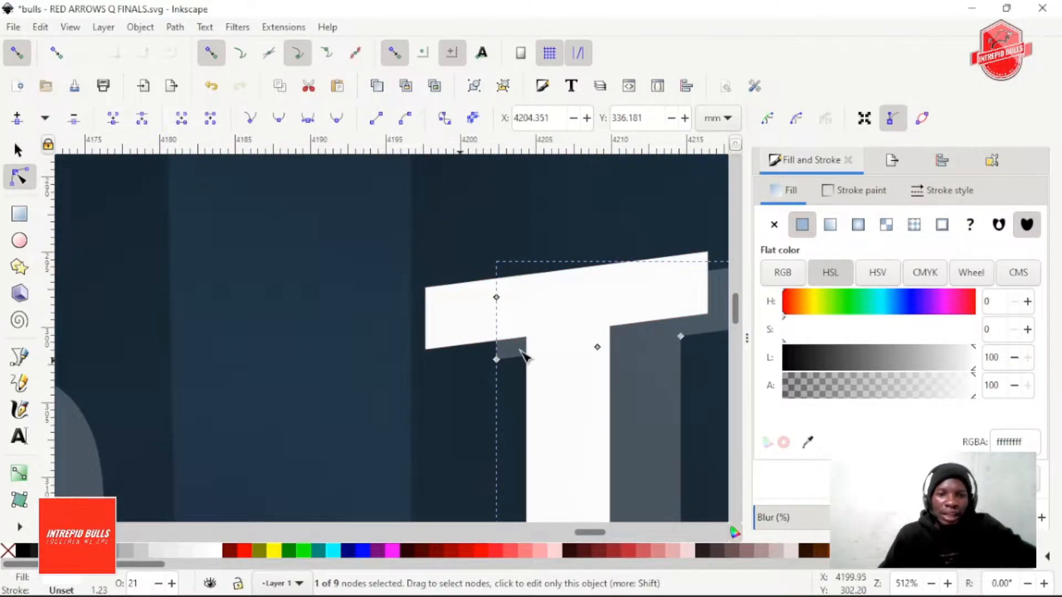
scroll(507, 354, up, 2)
double_click(495, 346)
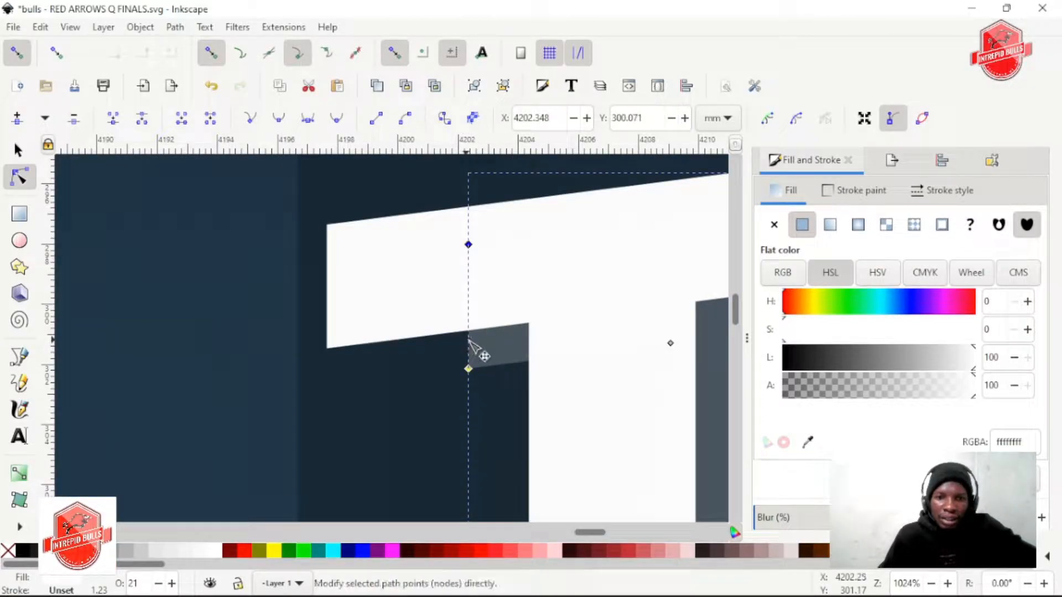
drag(469, 343, 332, 351)
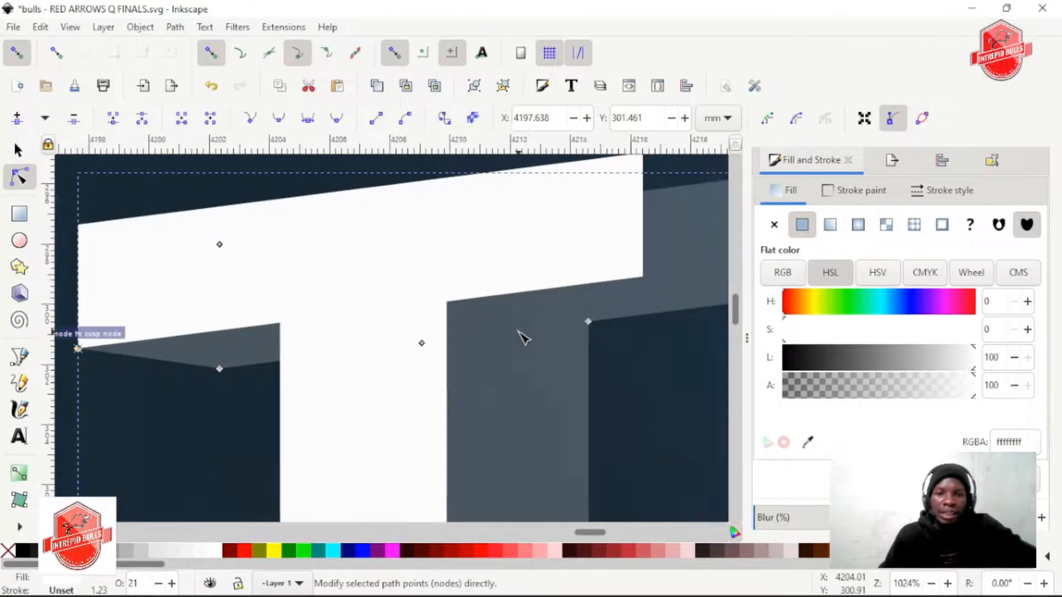
Add a node on the top edge of the translucent T's crossbar and snap it to the white crossbar's upper-right corner
scroll(521, 337, right, 6)
scroll(561, 283, up, 5)
click(534, 314)
drag(533, 313, 519, 278)
Add a node on the top edge of the translucent E and snap it to the upper-right corner of the white E's top arm
scroll(605, 250, right, 6)
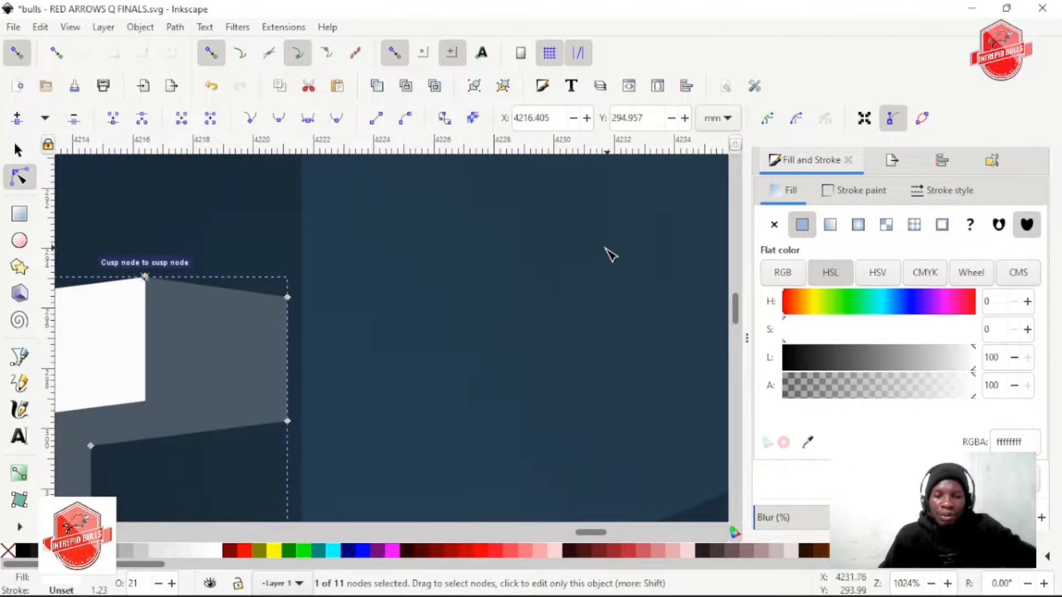
scroll(506, 271, down, 1)
scroll(509, 270, left, 4)
scroll(516, 276, down, 3)
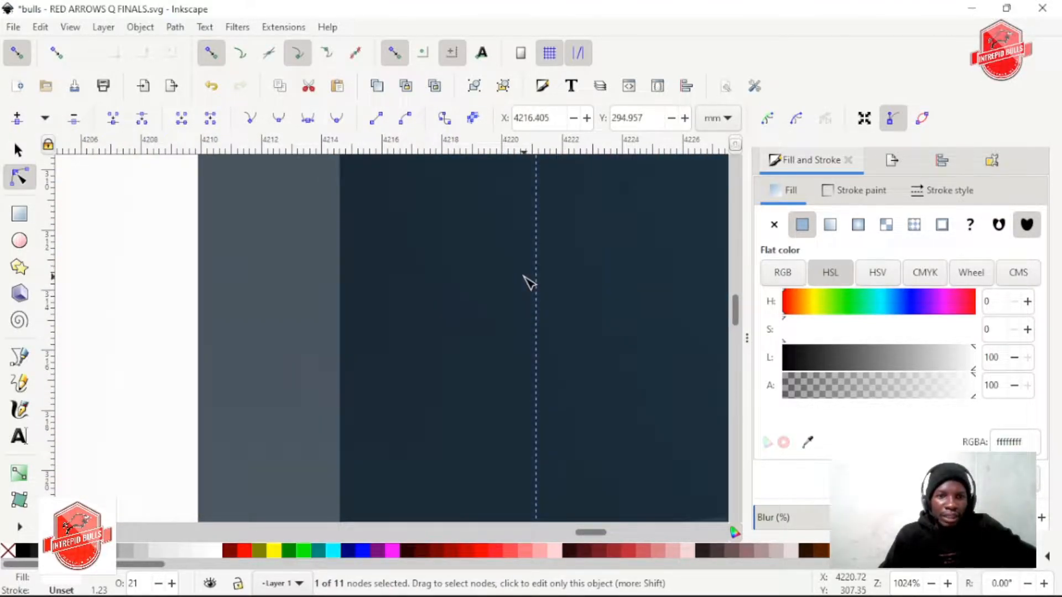
ctrl+scroll(526, 280, down, 2)
ctrl+scroll(527, 282, down, 2)
scroll(531, 281, right, 5)
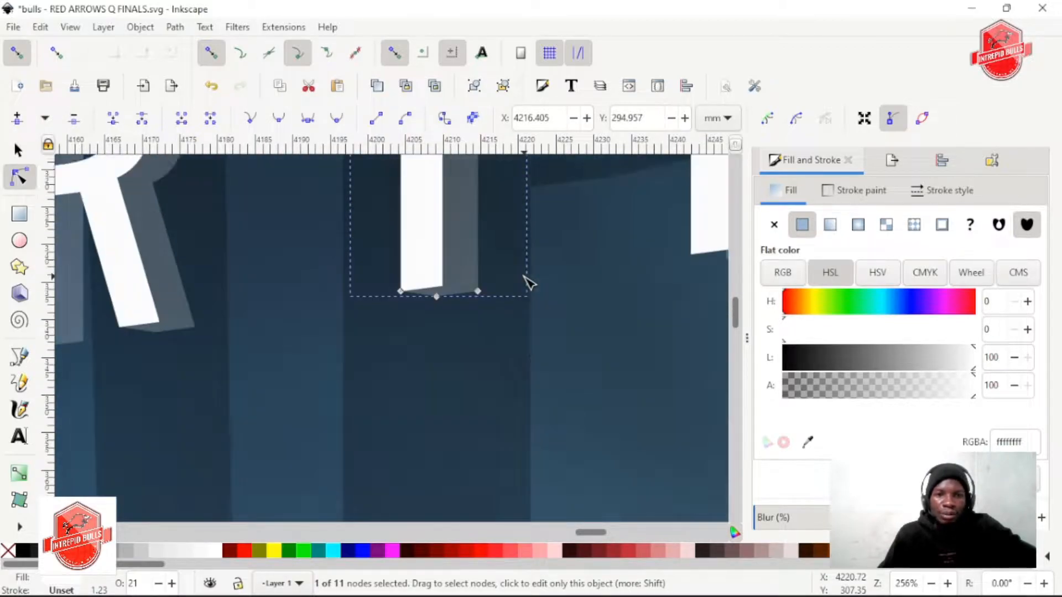
scroll(410, 303, up, 2)
ctrl+scroll(475, 333, up, 3)
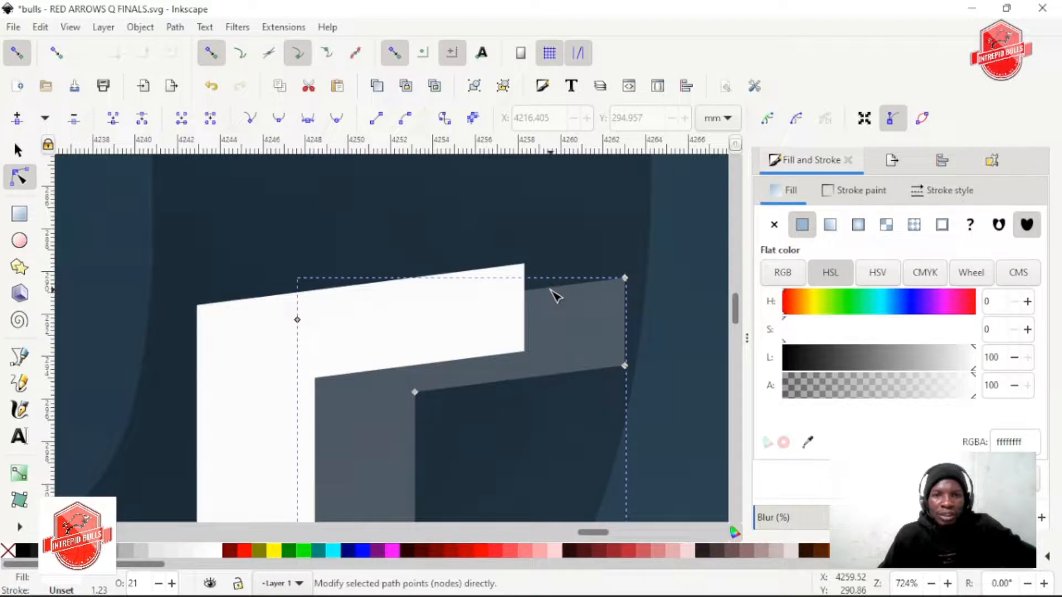
click(551, 288)
drag(550, 290, 522, 250)
Snap new nodes on the translucent E to the upper-right corner of the white bottom arm and the white E's lower-left corner
scroll(542, 327, down, 5)
scroll(539, 327, down, 5)
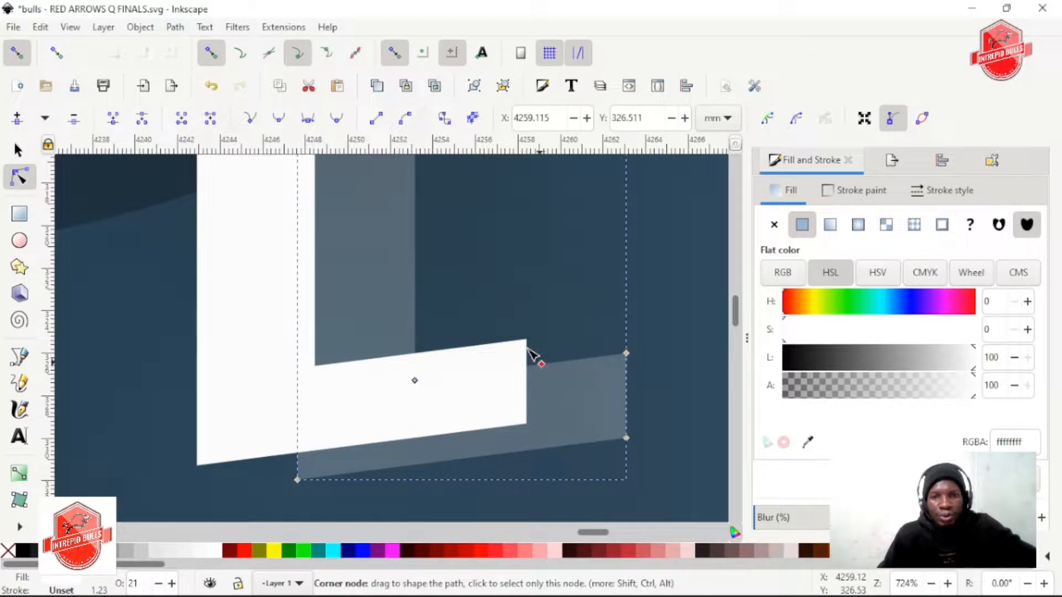
drag(532, 355, 517, 332)
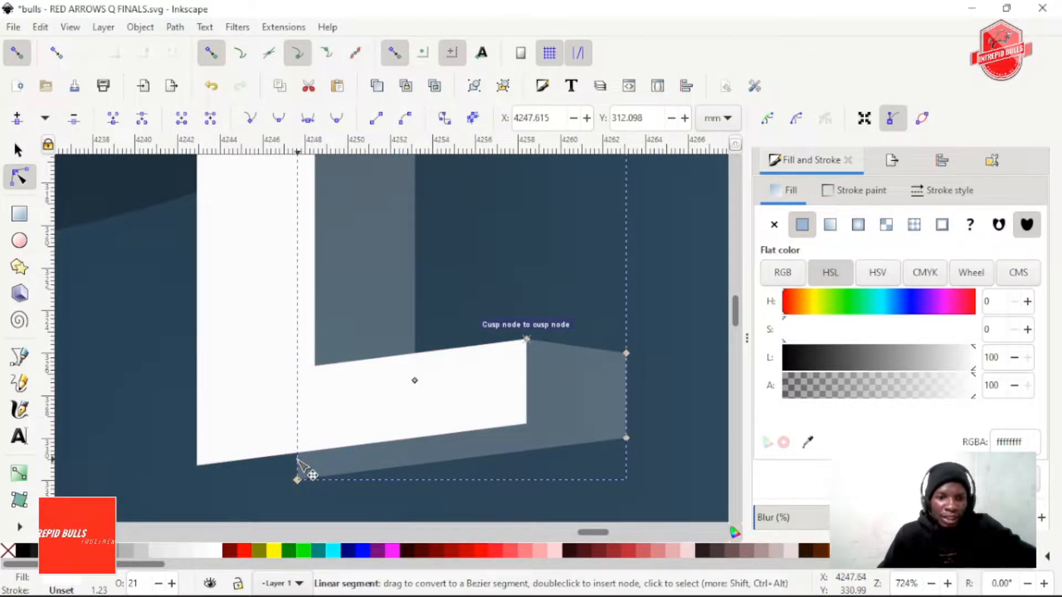
drag(297, 460, 196, 465)
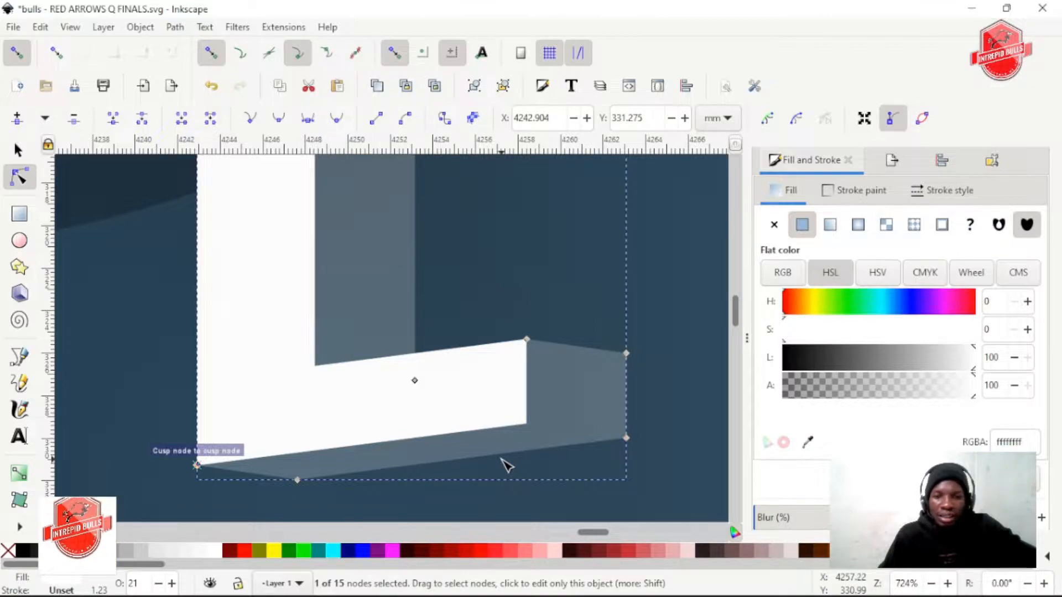
Add a node on the translucent E's middle arm and snap it to the upper-right corner of the white middle arm
scroll(501, 459, right, 6)
scroll(501, 459, up, 12)
scroll(501, 459, left, 6)
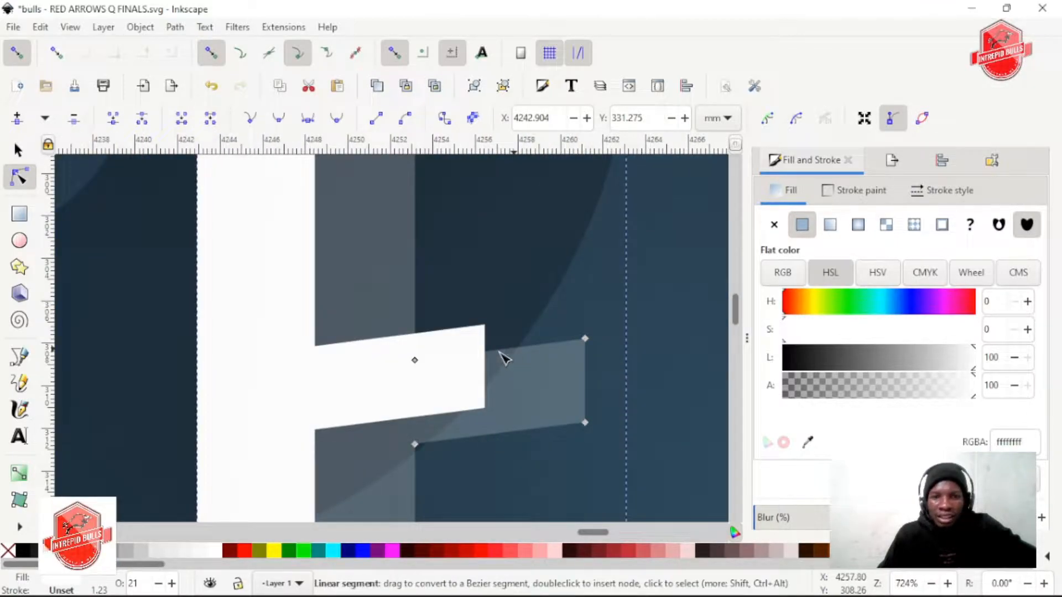
click(497, 355)
drag(496, 354, 488, 338)
Add a node at the foot of the translucent stem of QUARTER's last R and snap it to the white stem's lower-left corner
scroll(559, 334, up, 10)
scroll(562, 341, down, 12)
scroll(575, 344, up, 2)
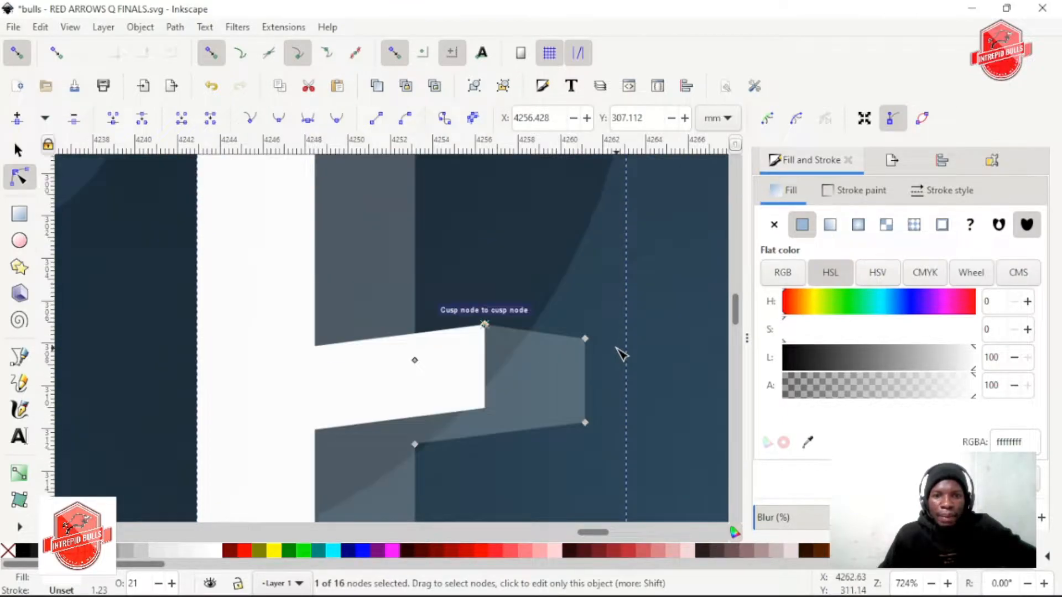
scroll(621, 354, up, 1)
scroll(621, 355, down, 2)
scroll(621, 355, right, 9)
scroll(504, 379, down, 3)
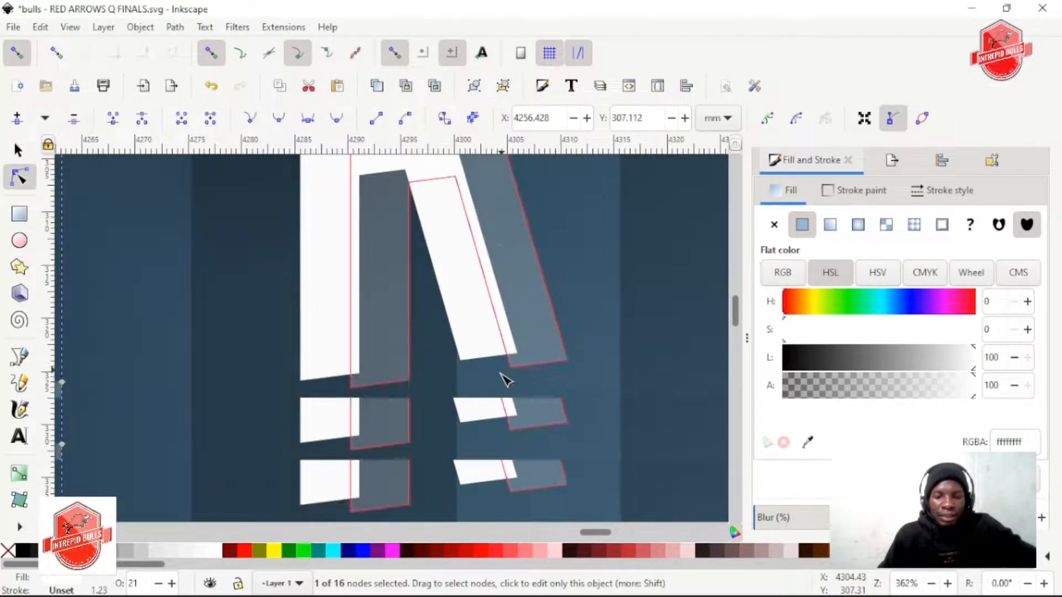
scroll(470, 379, down, 5)
scroll(421, 381, up, 2)
scroll(376, 382, up, 4)
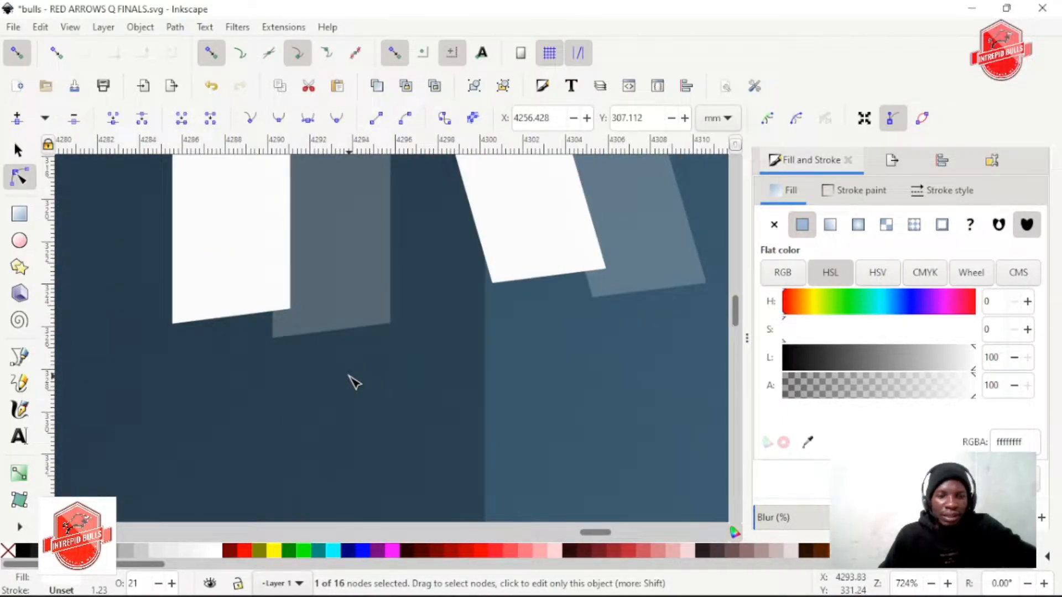
scroll(360, 379, left, 3)
drag(399, 322, 300, 329)
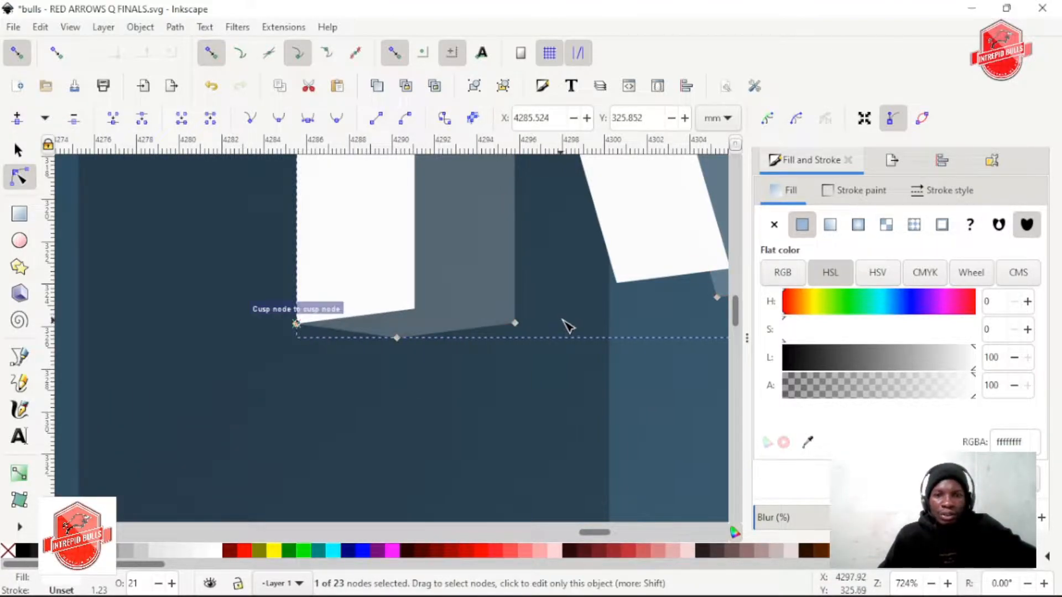
Add a node at the foot of the last R's translucent diagonal leg and snap it to the white leg's lower-left corner
scroll(559, 320, right, 4)
scroll(490, 321, up, 1)
click(466, 347)
click(464, 342)
drag(370, 344, 368, 344)
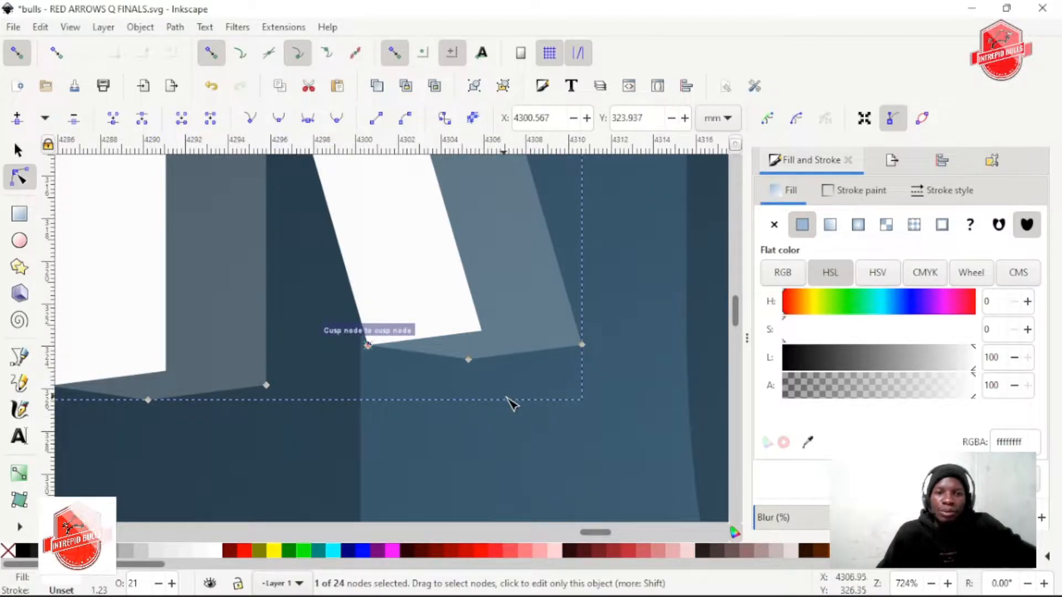
Add a node at the foot of the translucent F in FINALS and snap it to the white F stem's lower-left corner
scroll(507, 398, right, 5)
scroll(518, 400, up, 1)
scroll(519, 399, down, 2)
scroll(505, 398, right, 2)
scroll(509, 404, right, 6)
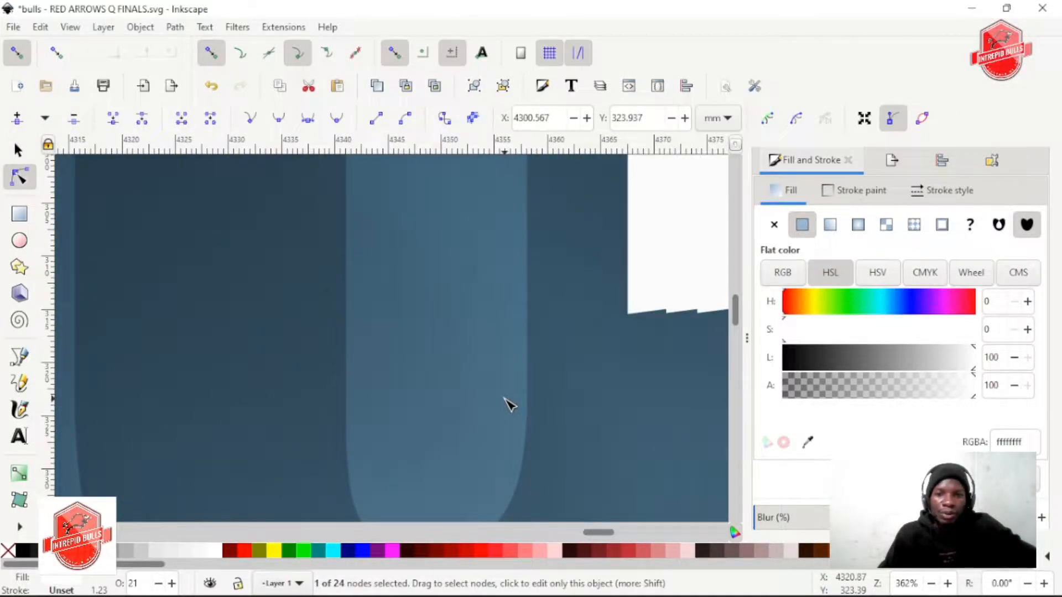
scroll(508, 403, up, 2)
scroll(508, 403, down, 2)
scroll(507, 402, right, 4)
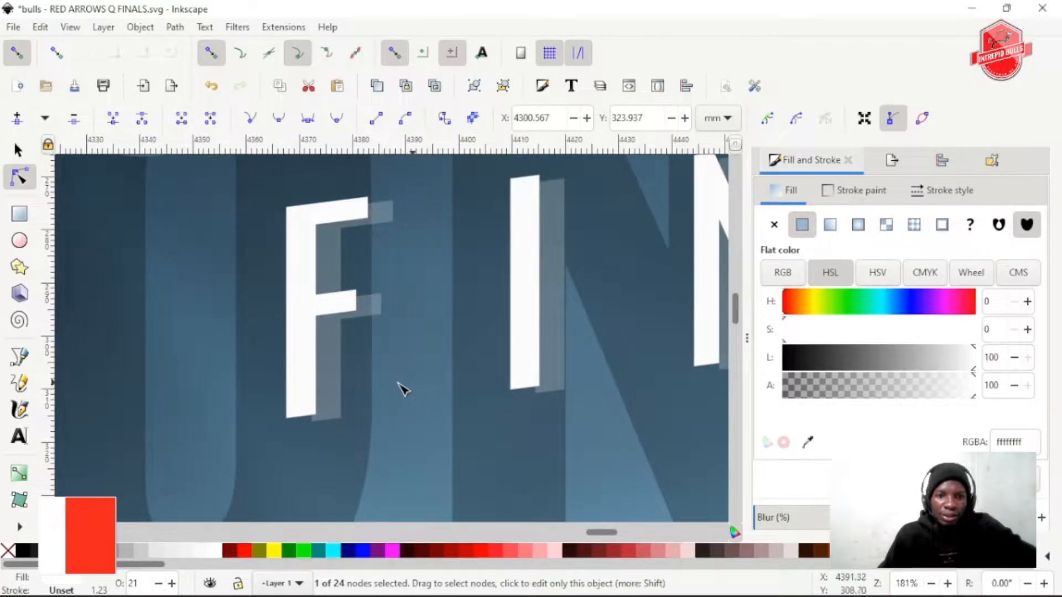
scroll(369, 406, left, 5)
scroll(386, 403, right, 5)
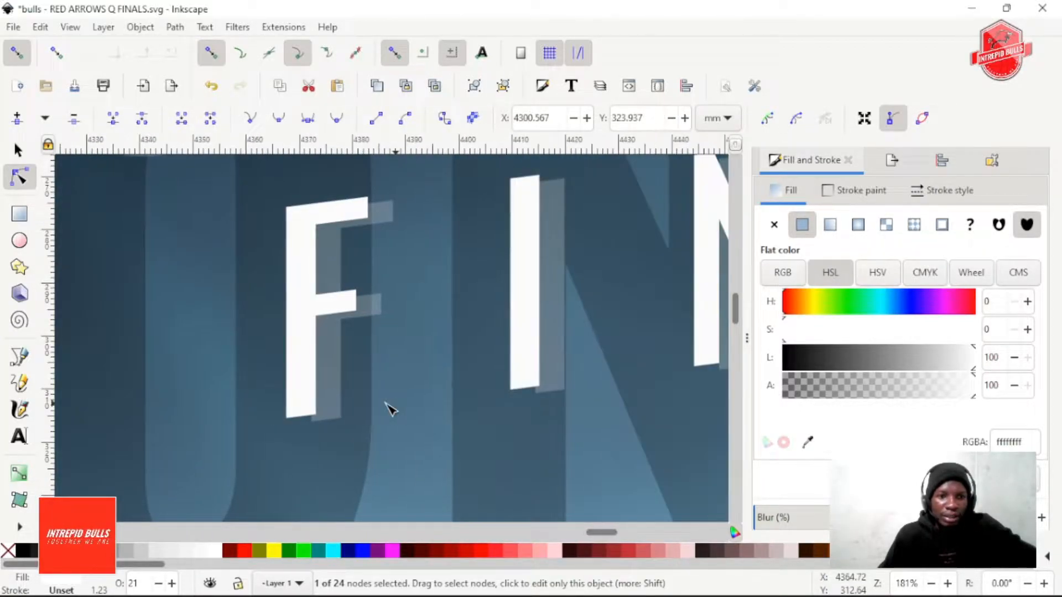
scroll(317, 423, up, 3)
click(315, 425)
drag(315, 425, 254, 426)
Add nodes on the translucent F's middle and top arms and snap them to the upper-right corners of the white arms
scroll(485, 360, up, 10)
scroll(467, 396, down, 3)
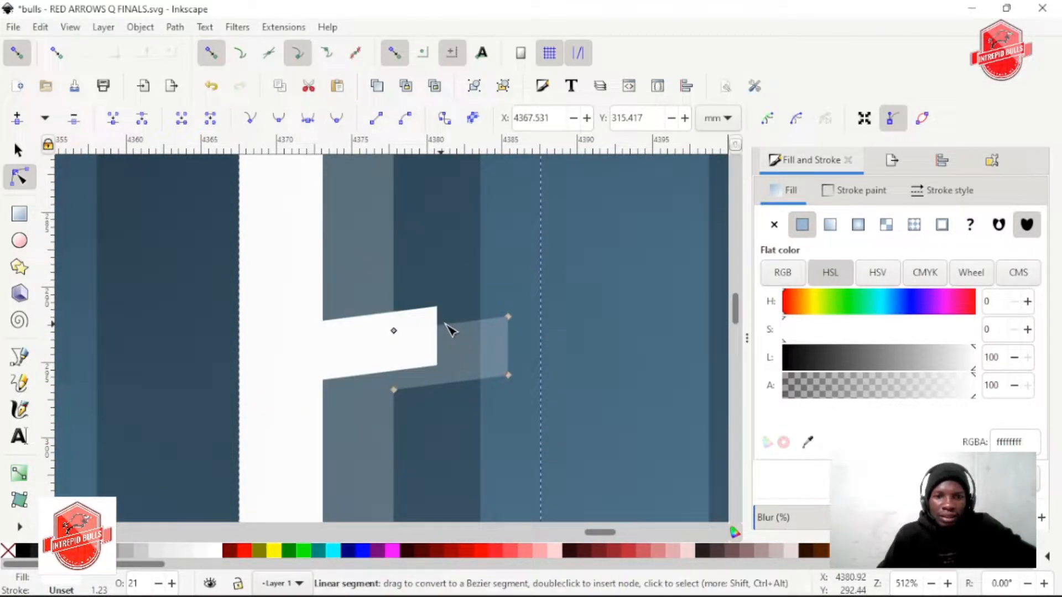
drag(440, 325, 436, 310)
scroll(513, 291, up, 5)
scroll(497, 331, up, 5)
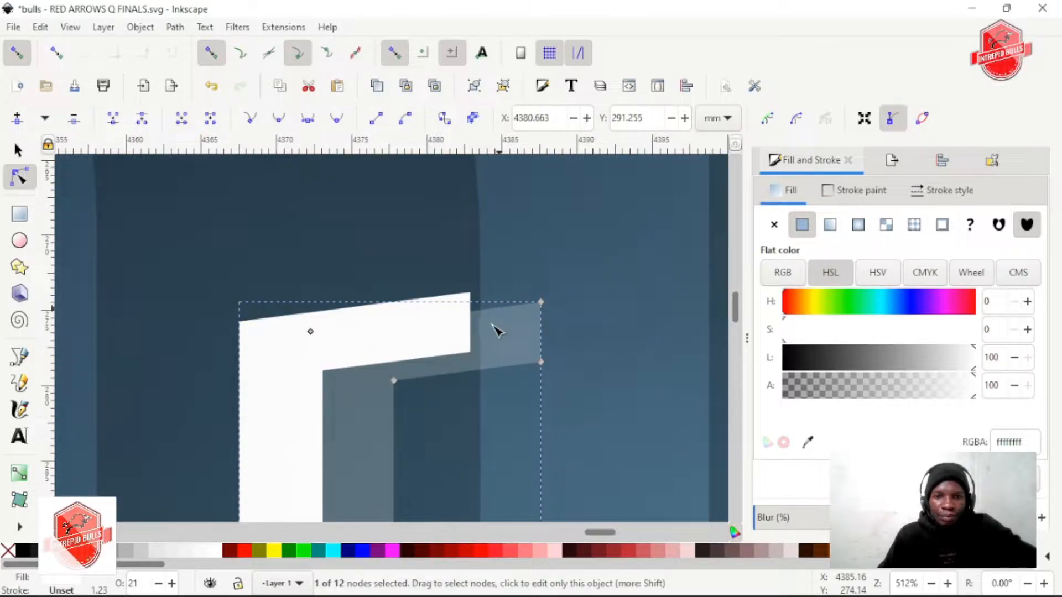
double_click(478, 309)
drag(483, 311, 470, 293)
key(ctrl+z)
Add a node on the upper edge of the translucent I and snap it to the white I's upper-right corner
scroll(580, 357, right, 12)
scroll(529, 356, down, 2)
scroll(528, 354, right, 5)
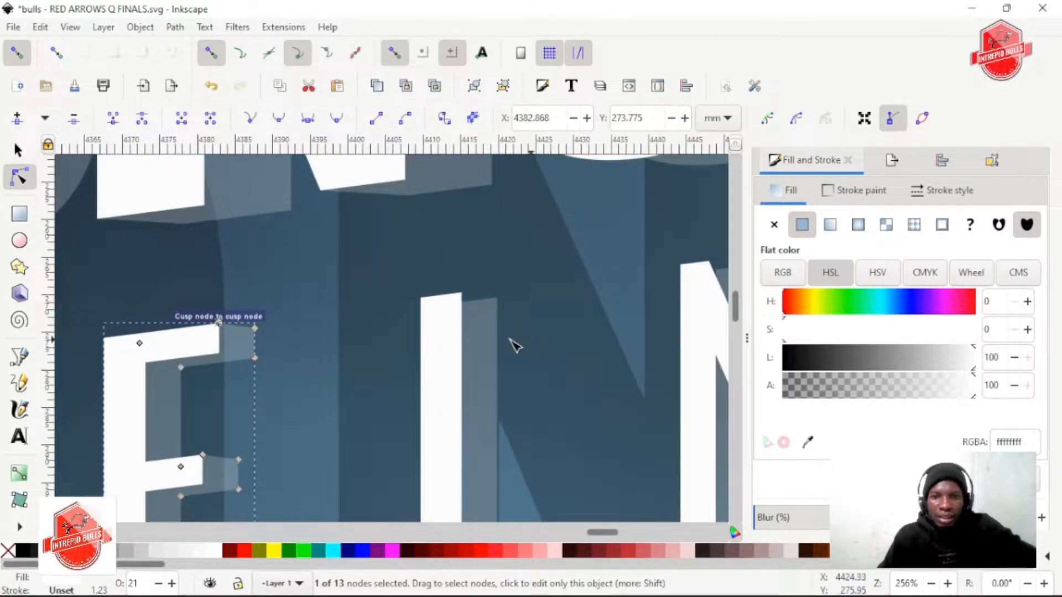
scroll(474, 308, up, 2)
click(464, 294)
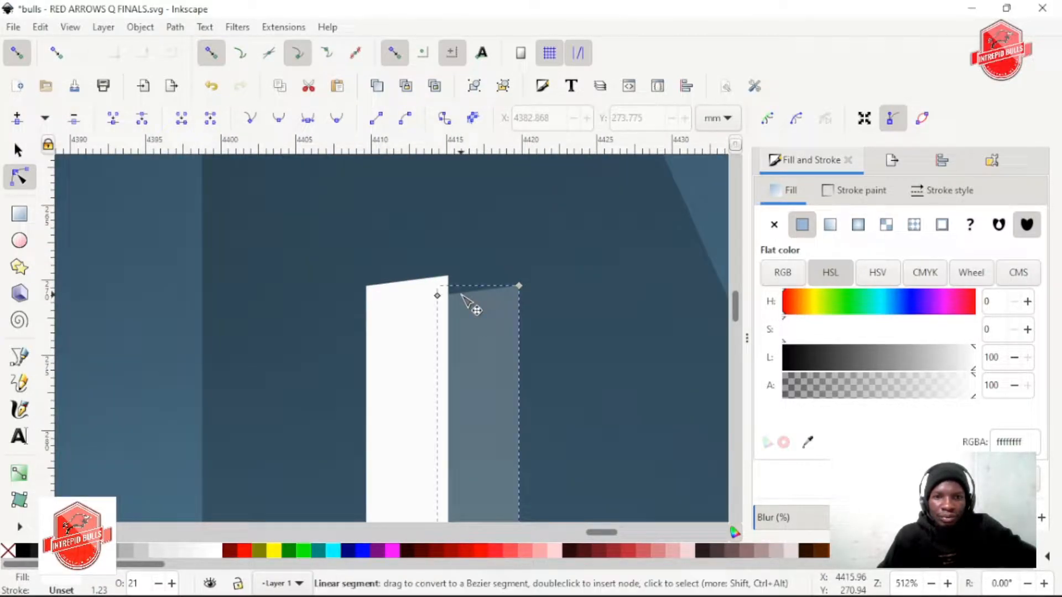
double_click(460, 293)
drag(460, 294, 448, 277)
Add a node at the foot of the translucent I, snap it to the white I's lower-left corner, and save the document
scroll(599, 354, down, 20)
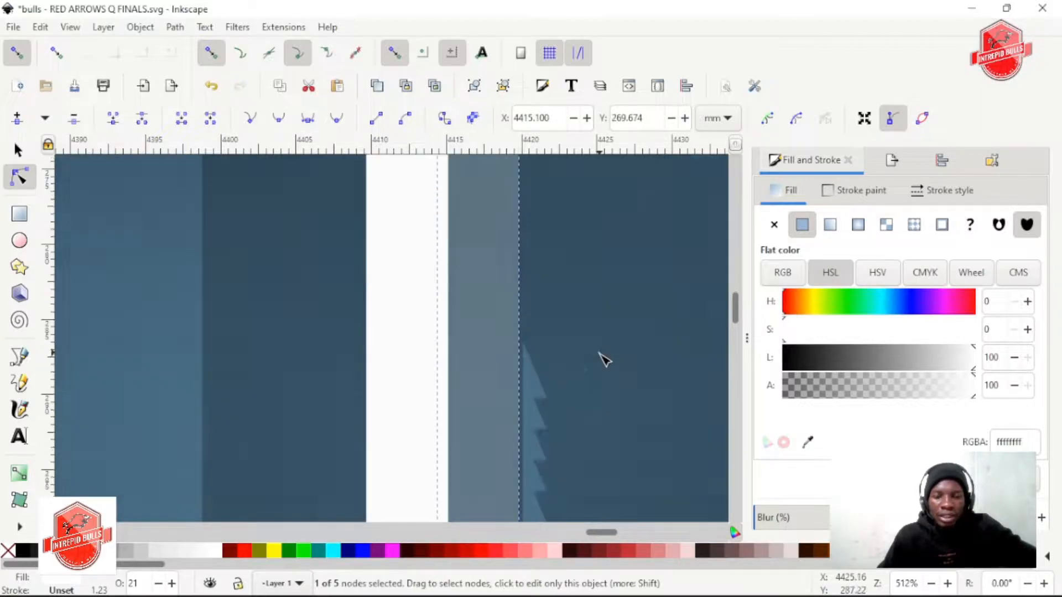
scroll(412, 282, up, 2)
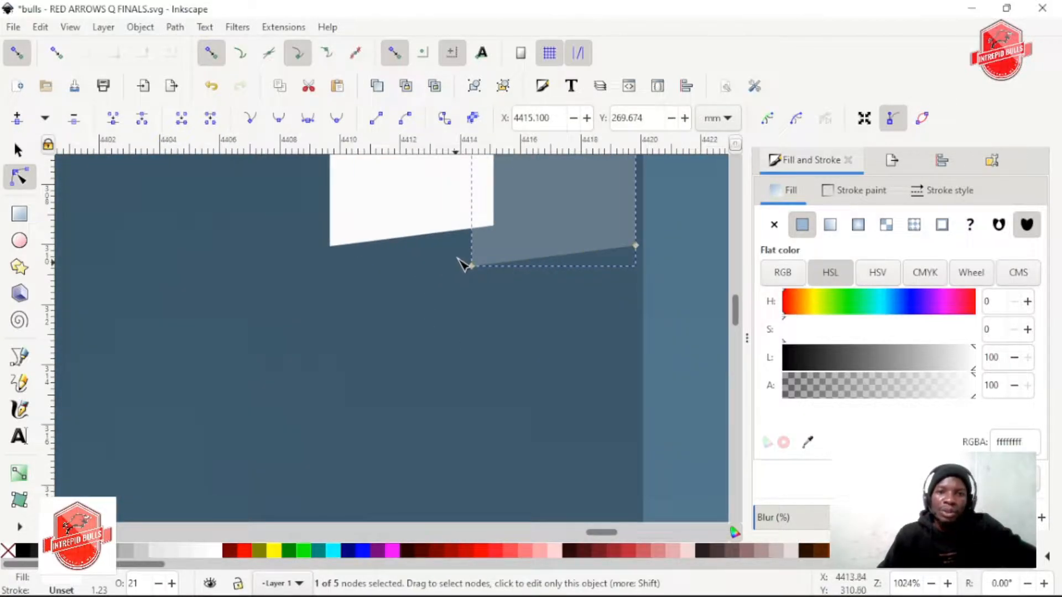
drag(472, 240, 330, 246)
scroll(497, 327, up, 8)
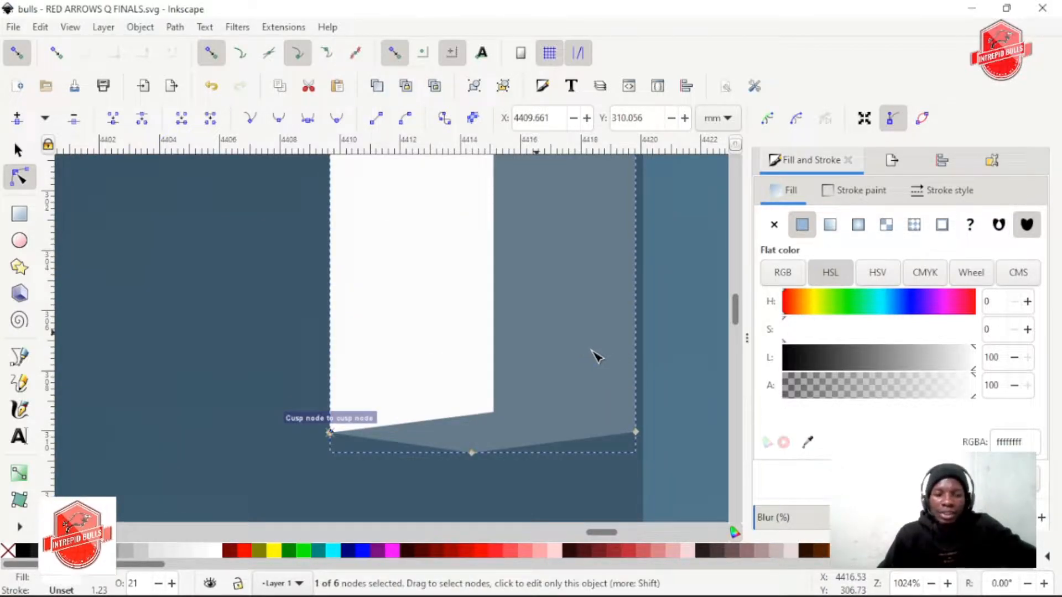
key(ctrl+s)
Add a node at the foot of the translucent N's first stem and snap it to the white stem's lower-left corner
scroll(593, 356, down, 2)
scroll(522, 347, right, 3)
scroll(514, 347, up, 4)
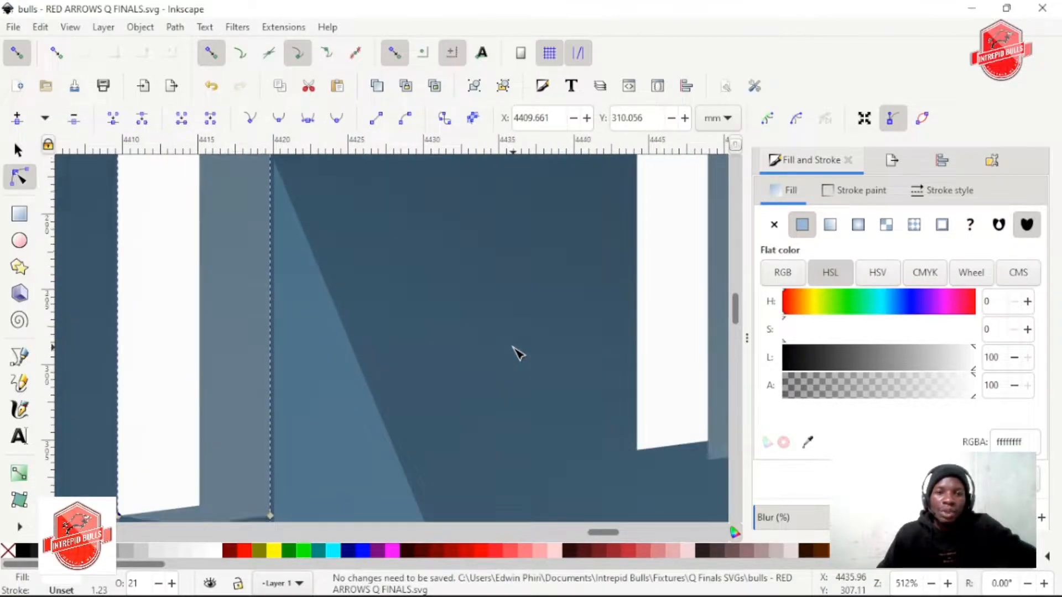
scroll(515, 347, right, 3)
scroll(514, 347, down, 2)
scroll(515, 352, right, 2)
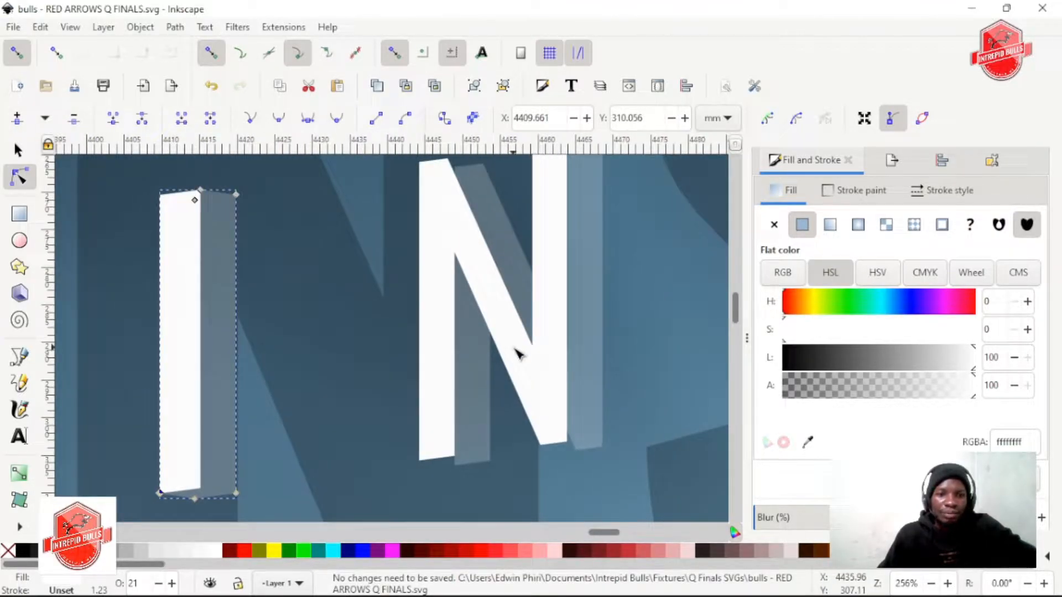
scroll(473, 449, up, 4)
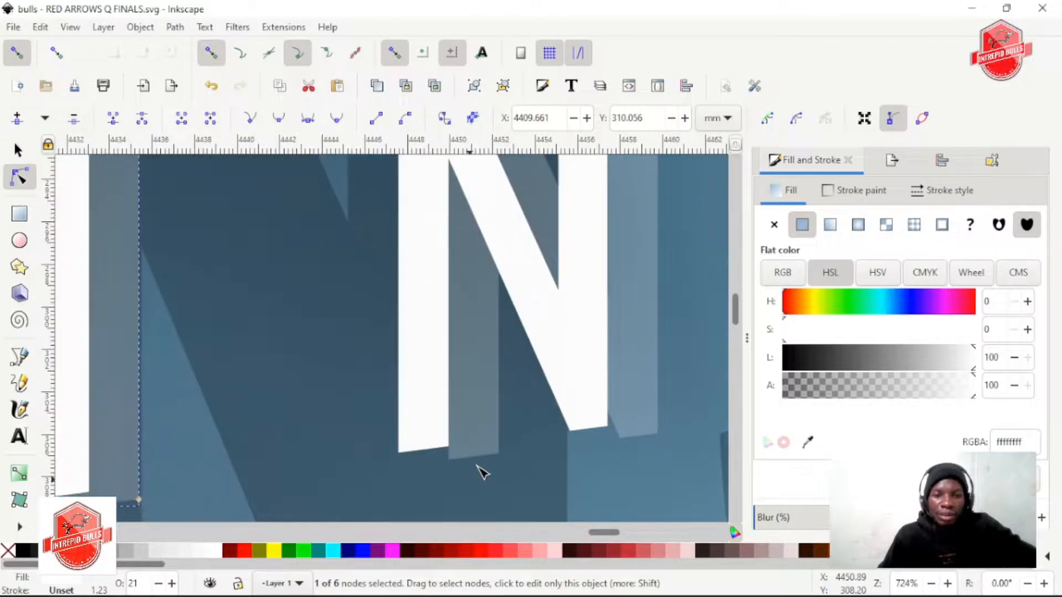
click(407, 409)
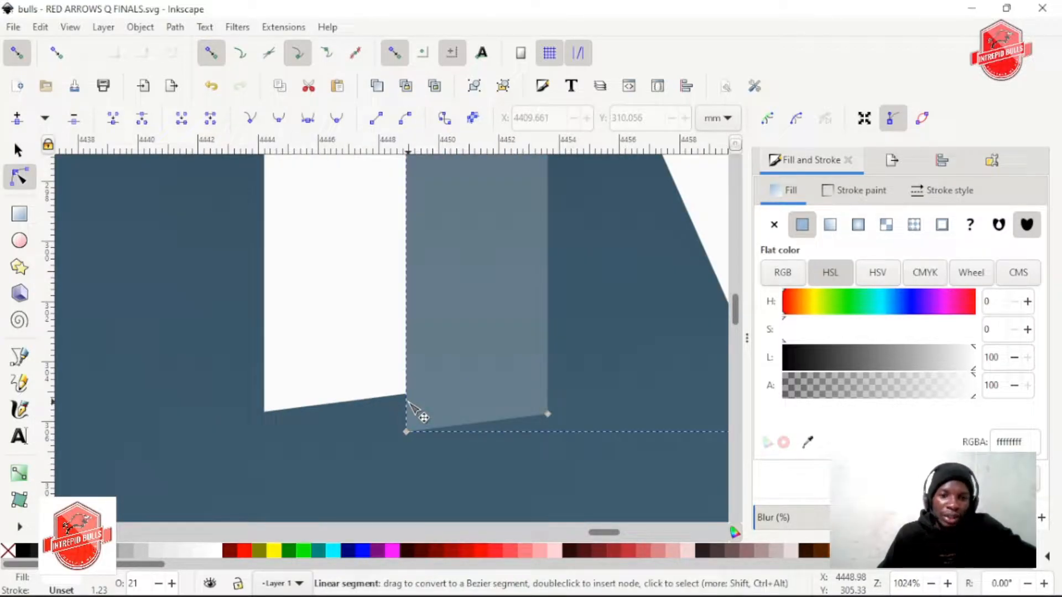
drag(406, 431, 264, 412)
Snap the translucent N's existing upper-left nodes on the diagonal and second stem to the matching upper-right corners of the white N
scroll(554, 429, up, 10)
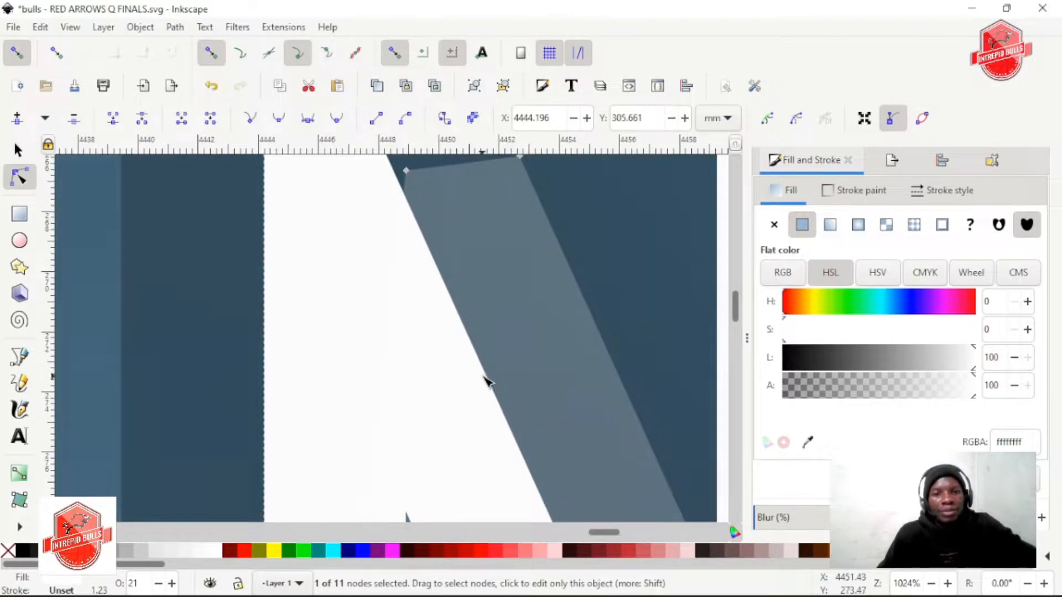
scroll(485, 380, up, 8)
drag(403, 356, 384, 333)
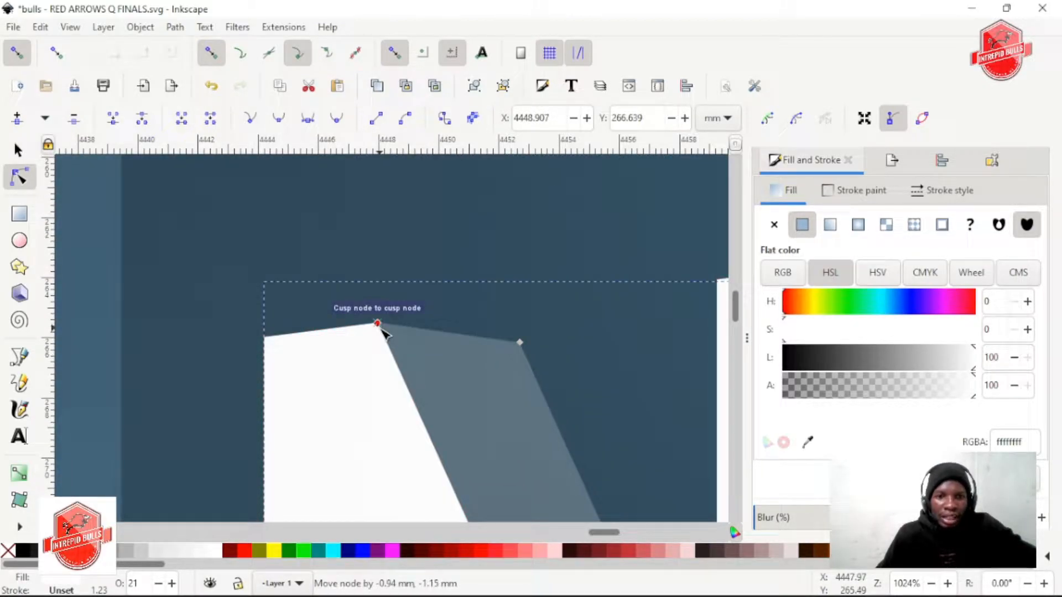
scroll(525, 393, right, 10)
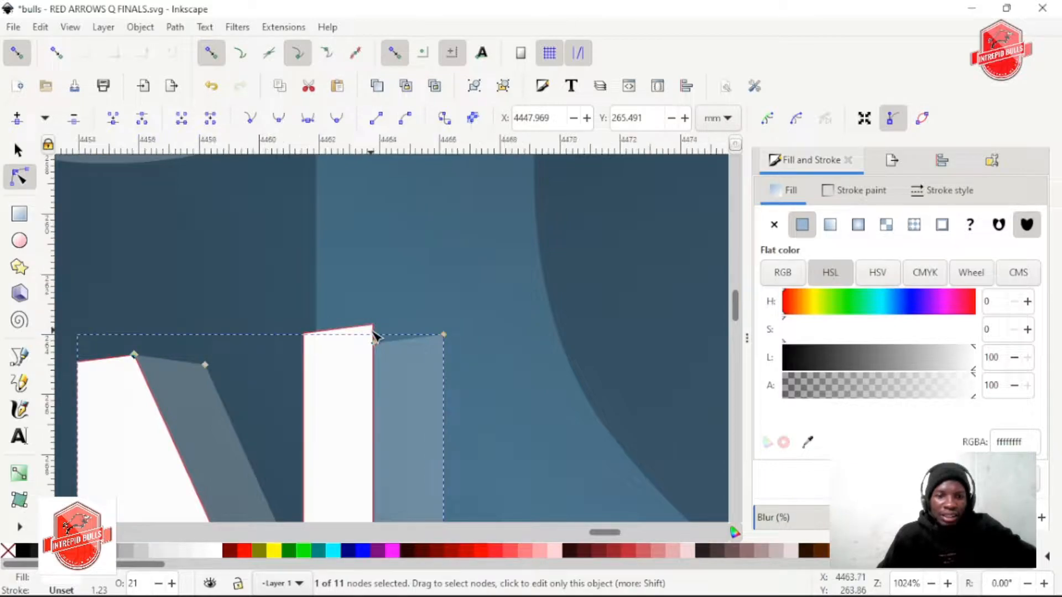
scroll(387, 354, up, 1)
drag(383, 368, 380, 325)
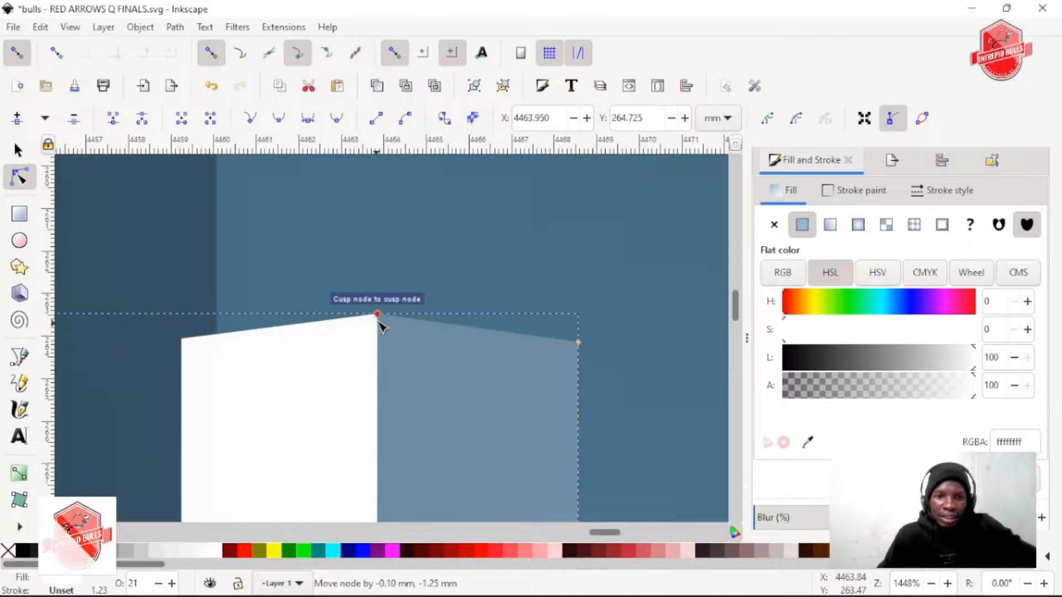
Add a node at the foot of the translucent N's second stem and snap it to the white N's lower corner below the diagonal
scroll(414, 366, down, 2)
scroll(417, 368, down, 8)
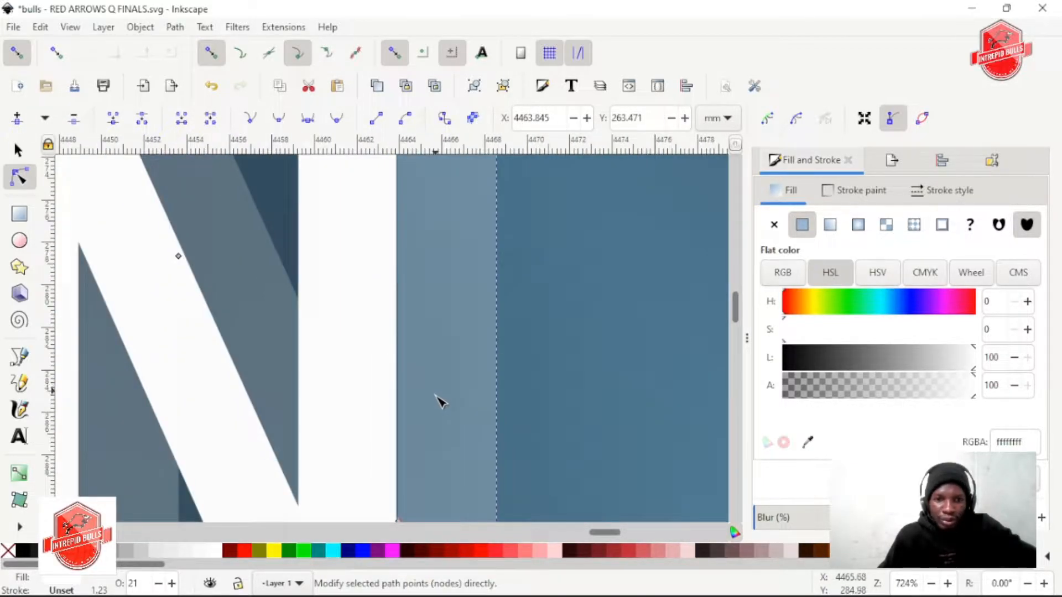
scroll(440, 410, down, 5)
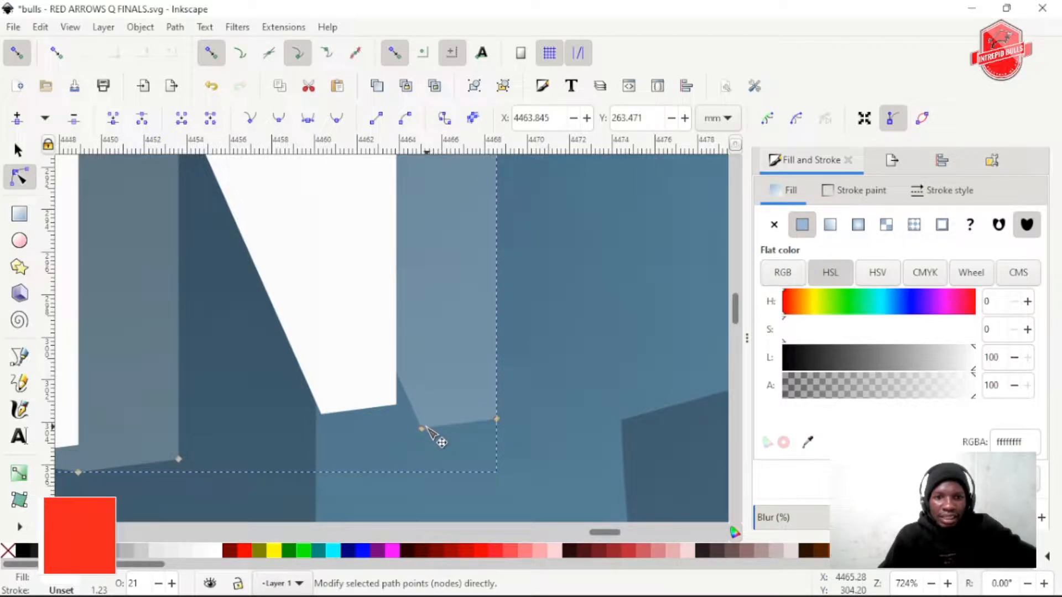
drag(408, 396, 327, 416)
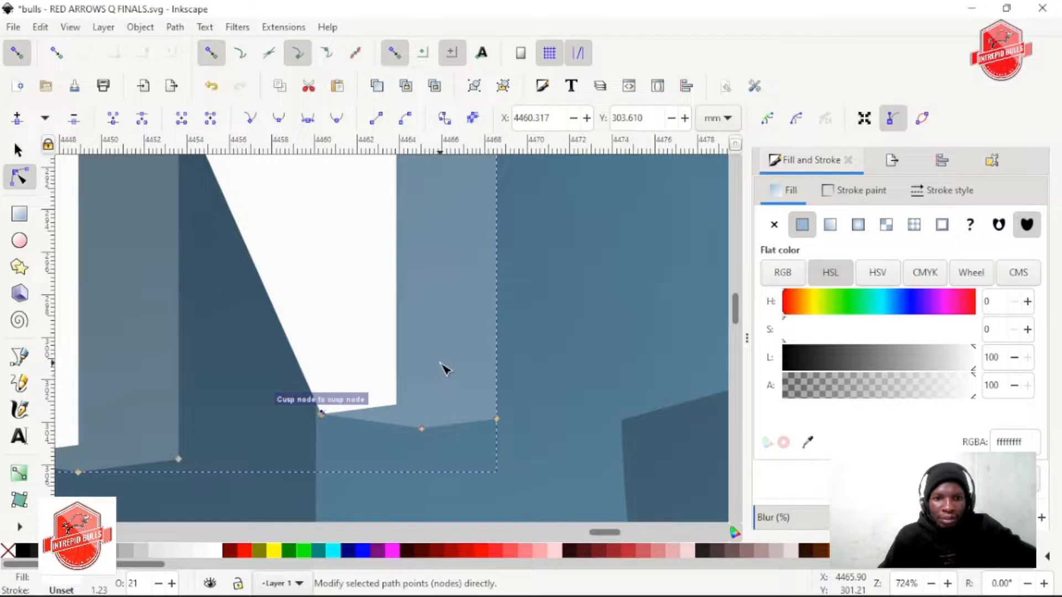
Add a node at the foot of the translucent A's left leg and snap it to the white leg's lower-left corner
scroll(445, 369, down, 2)
scroll(547, 369, up, 3)
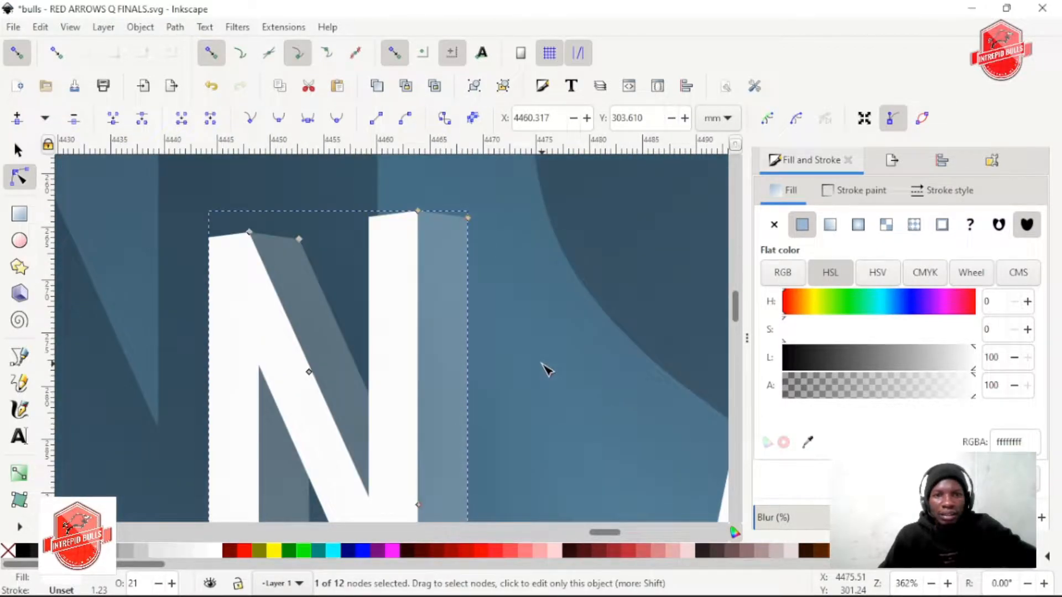
scroll(546, 369, down, 3)
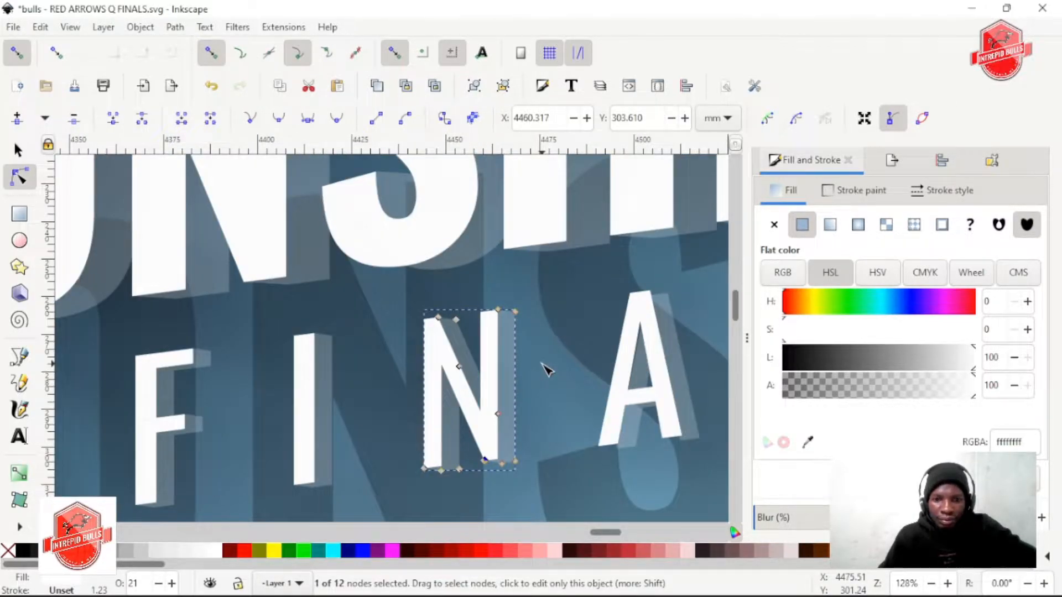
scroll(546, 369, right, 10)
scroll(367, 462, up, 2)
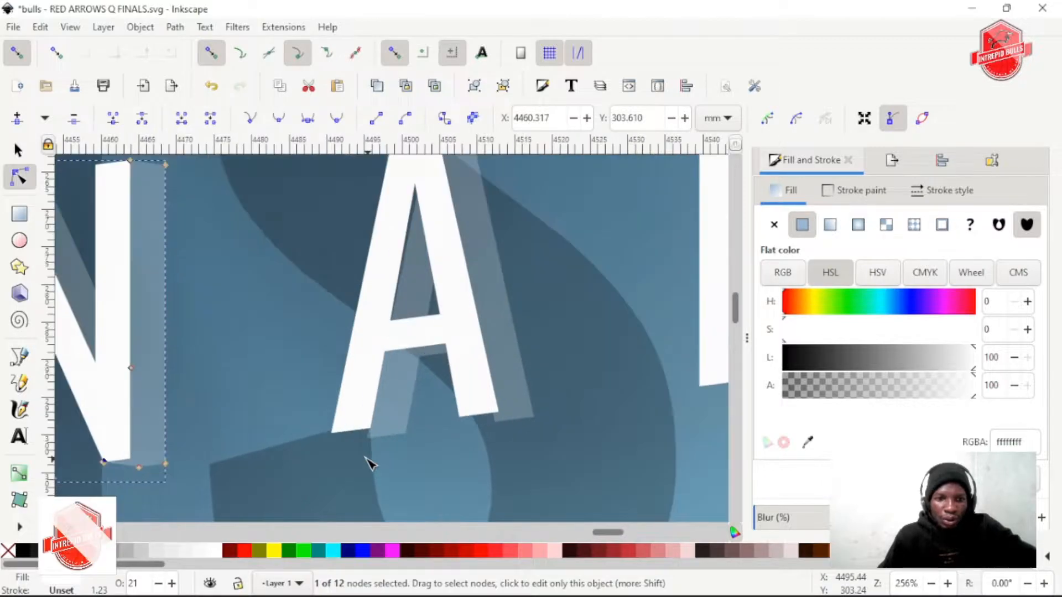
click(394, 427)
scroll(390, 430, up, 2)
drag(397, 429, 325, 421)
Add nodes on the translucent A's right foot and apex, snapping them to the white foot's lower-left corner and the white apex's upper-right corner
scroll(622, 430, up, 3)
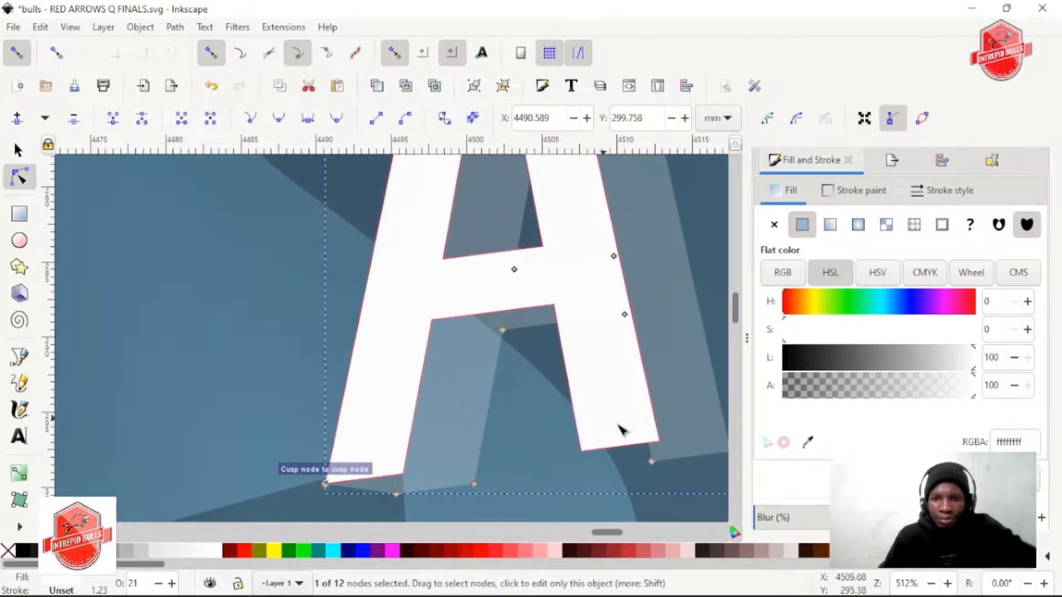
drag(652, 458, 585, 455)
scroll(521, 433, up, 15)
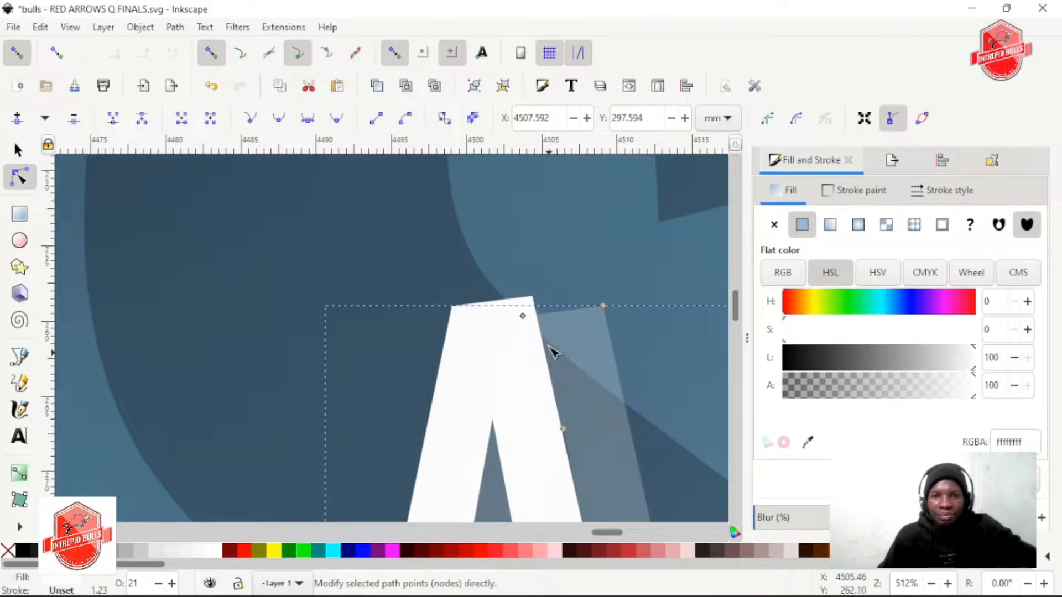
click(549, 318)
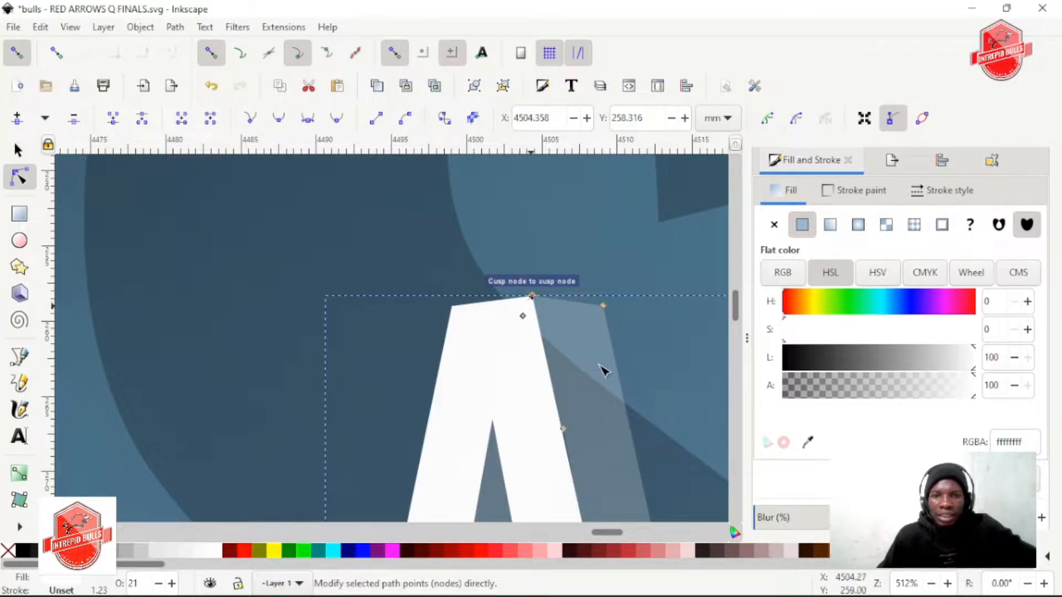
Add nodes on the translucent L's base and snap them to the white L's lower-left corner and the white arm's upper-right corner
scroll(603, 368, down, 2)
scroll(528, 387, right, 4)
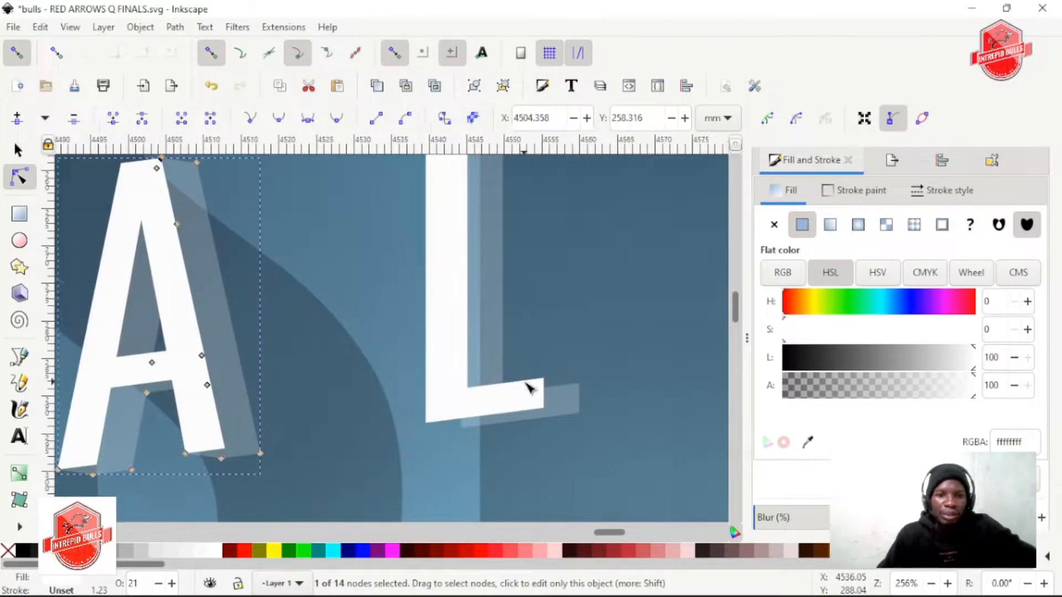
scroll(429, 426, up, 2)
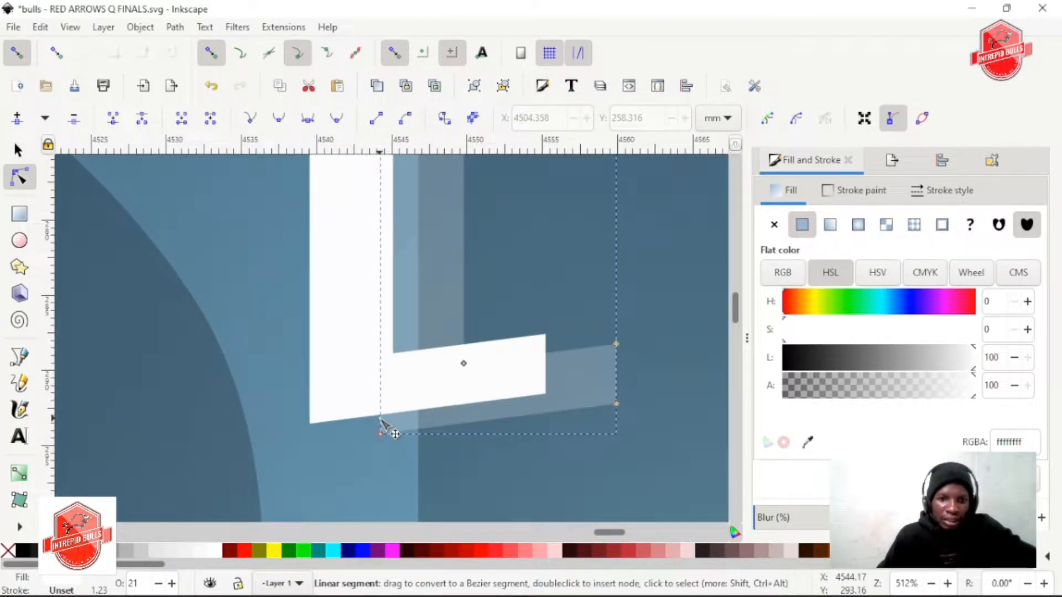
drag(382, 433, 314, 430)
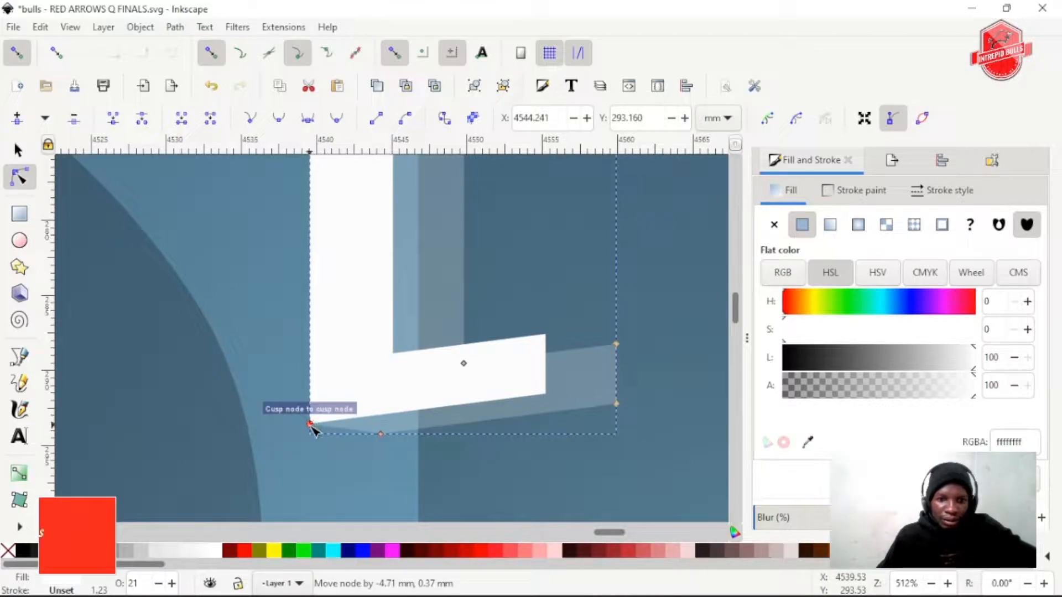
click(554, 354)
drag(553, 353, 546, 335)
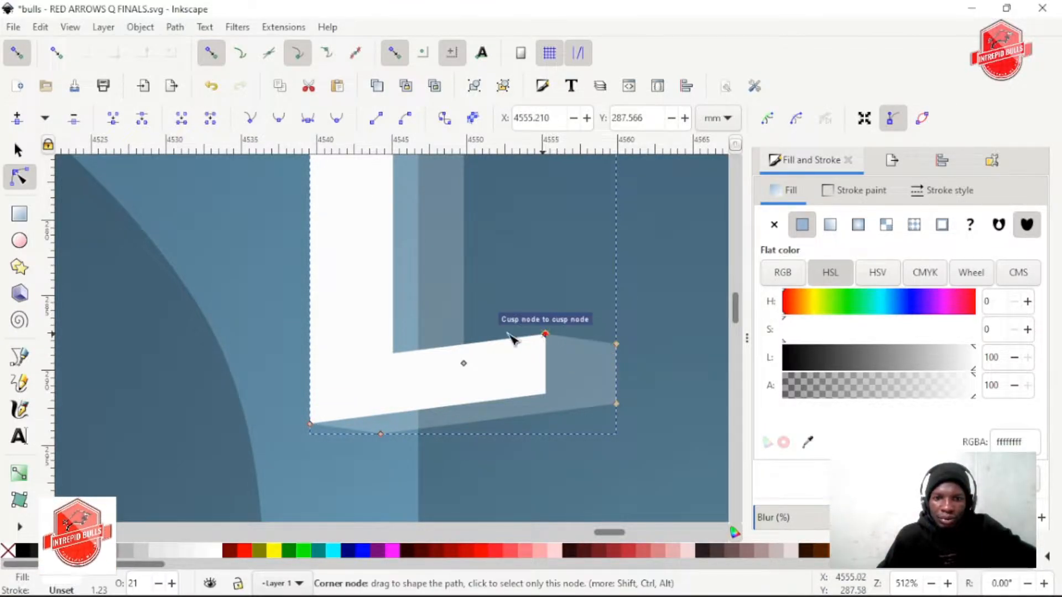
Add a node at the top of the translucent L's stem and snap it to the white stem's upper-right corner
scroll(445, 308, up, 10)
click(407, 393)
drag(390, 383, 381, 366)
Add a node on the end of the translucent S's lower terminal and snap it to the white terminal's upper-right corner
scroll(574, 356, down, 2)
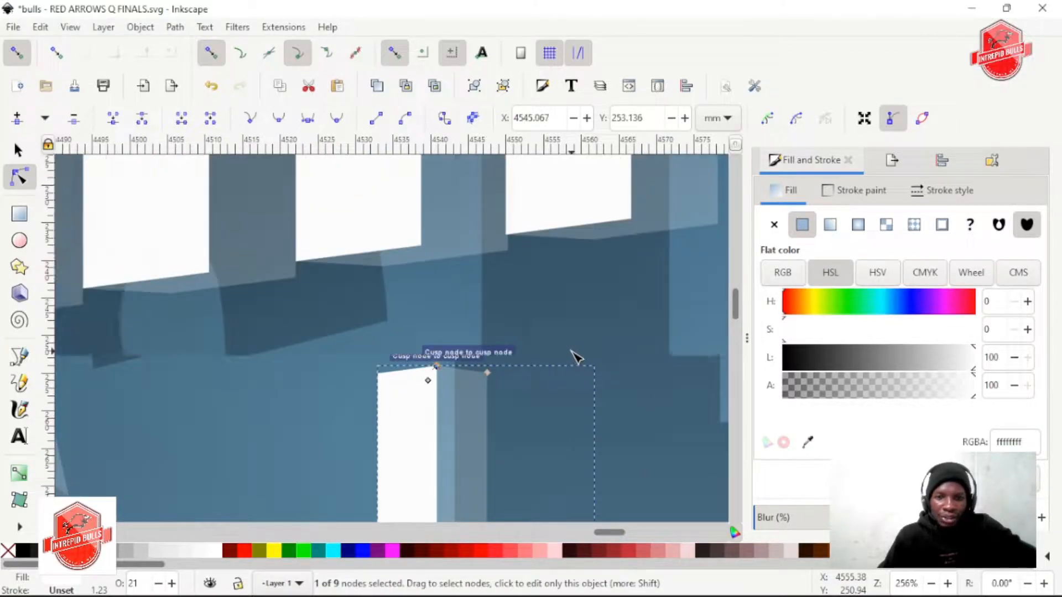
scroll(503, 374, right, 12)
scroll(500, 379, down, 8)
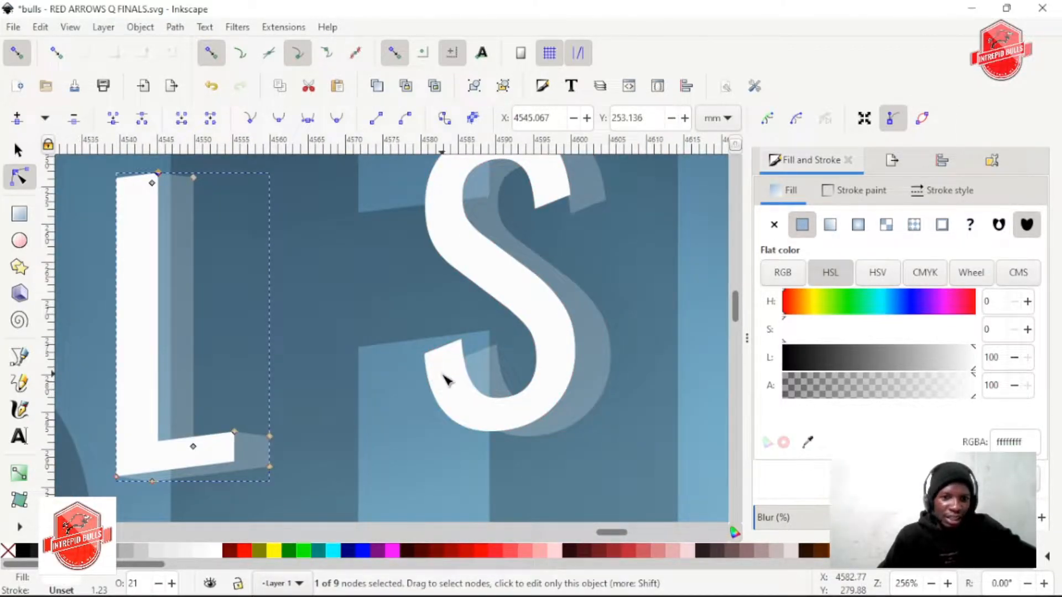
scroll(535, 367, up, 4)
click(555, 308)
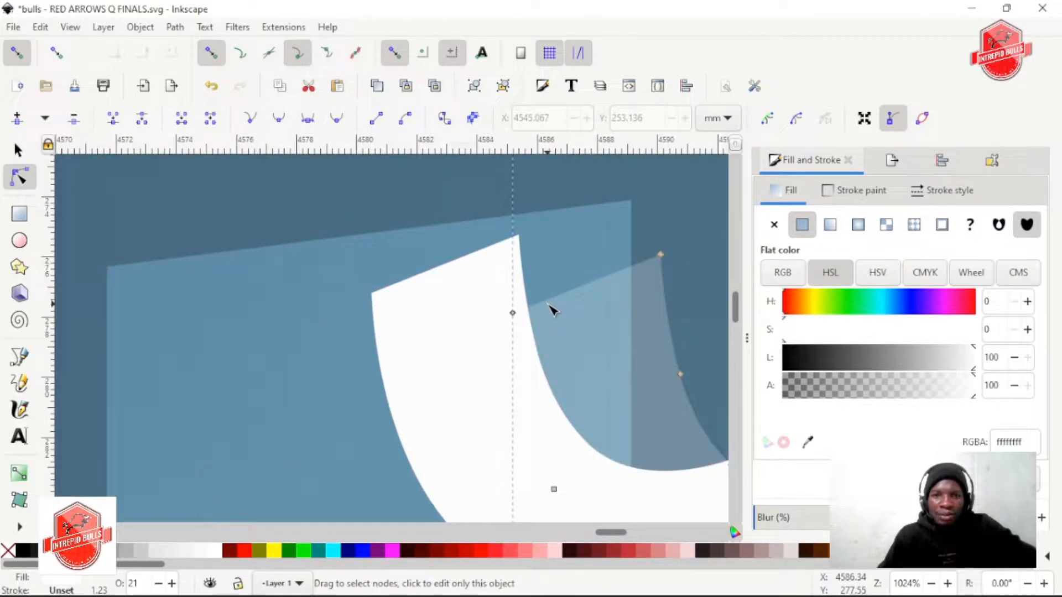
click(546, 301)
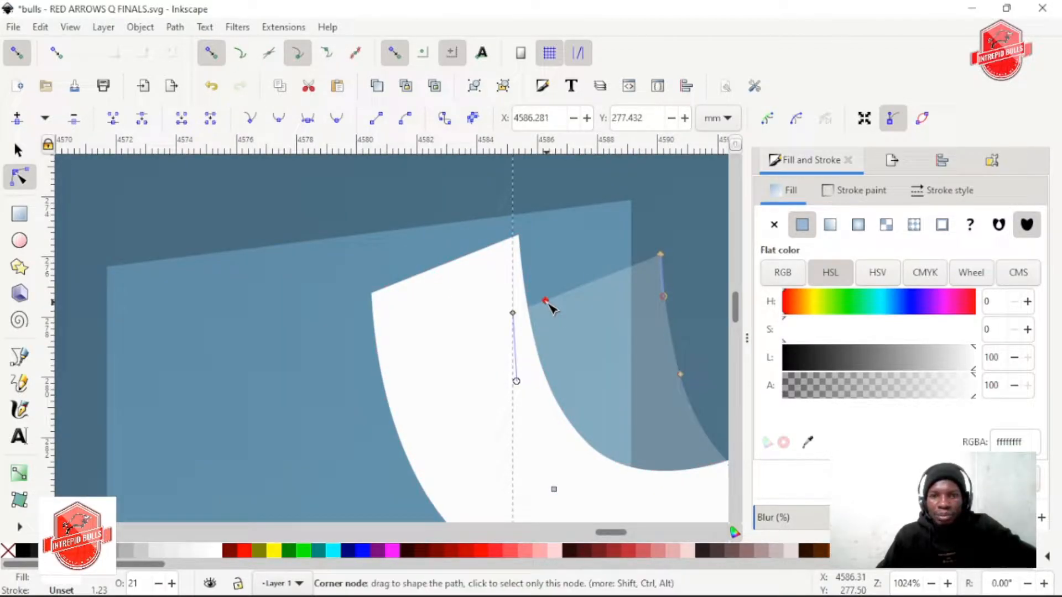
drag(548, 303, 524, 244)
Add a node on the translucent S's upper terminal, snap it to the white terminal's lower-left corner and retract the neighbouring handle to straighten the edge
scroll(562, 355, down, 3)
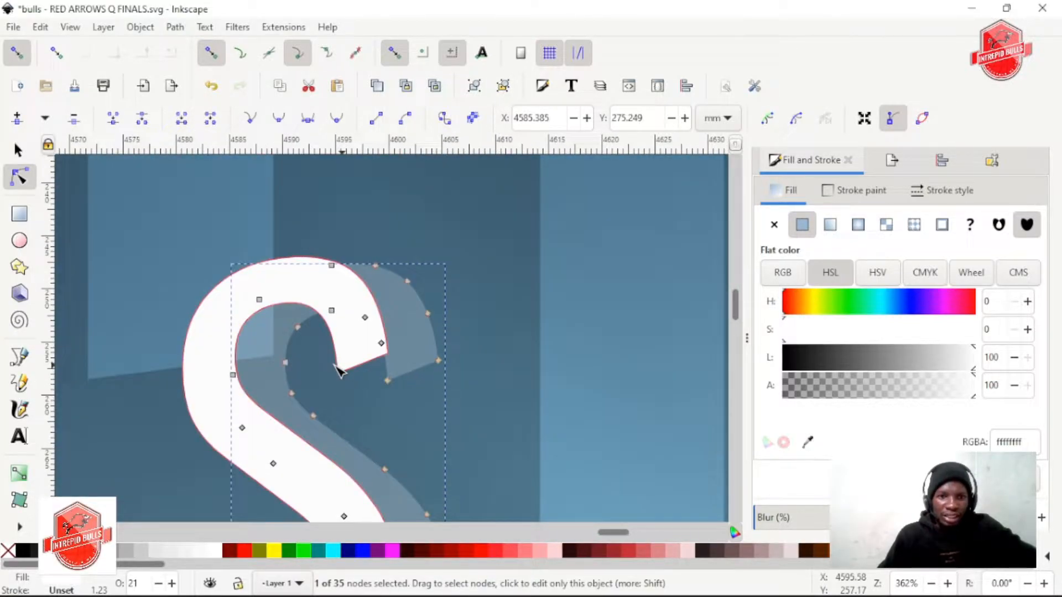
scroll(436, 397, up, 2)
scroll(424, 420, up, 1)
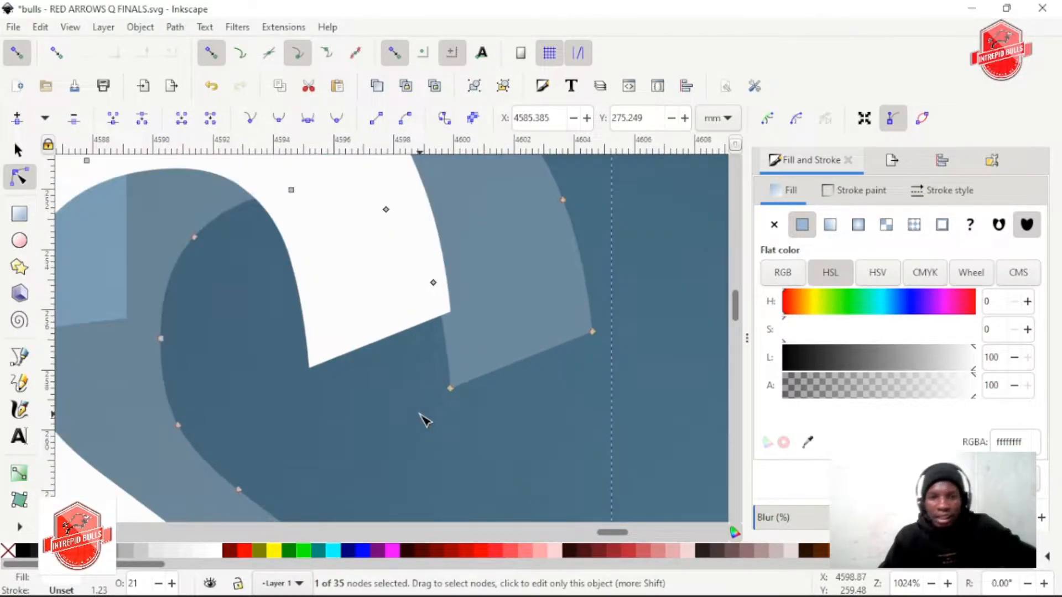
click(507, 326)
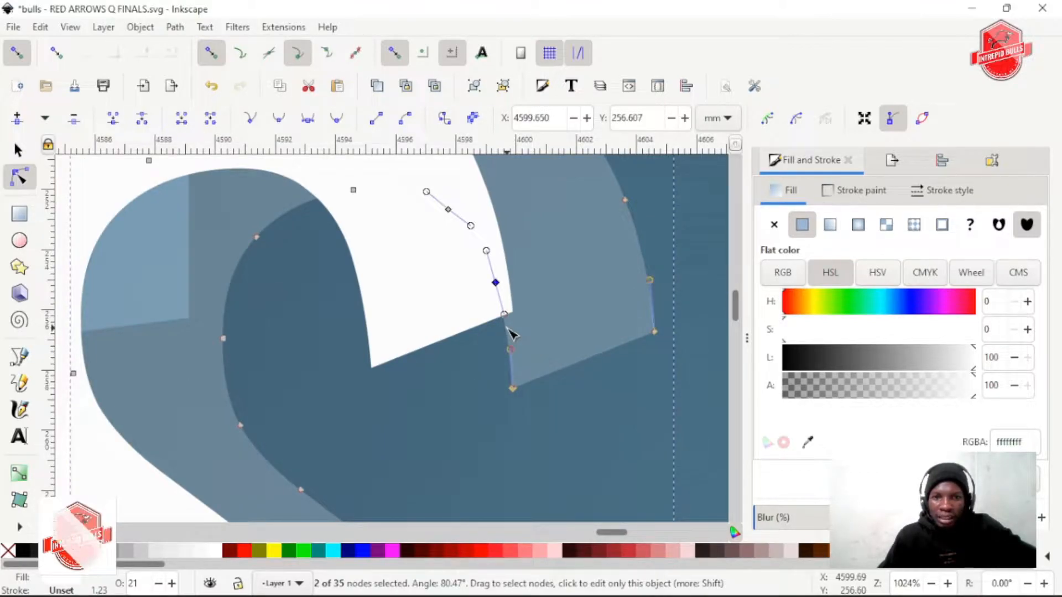
drag(504, 330, 378, 369)
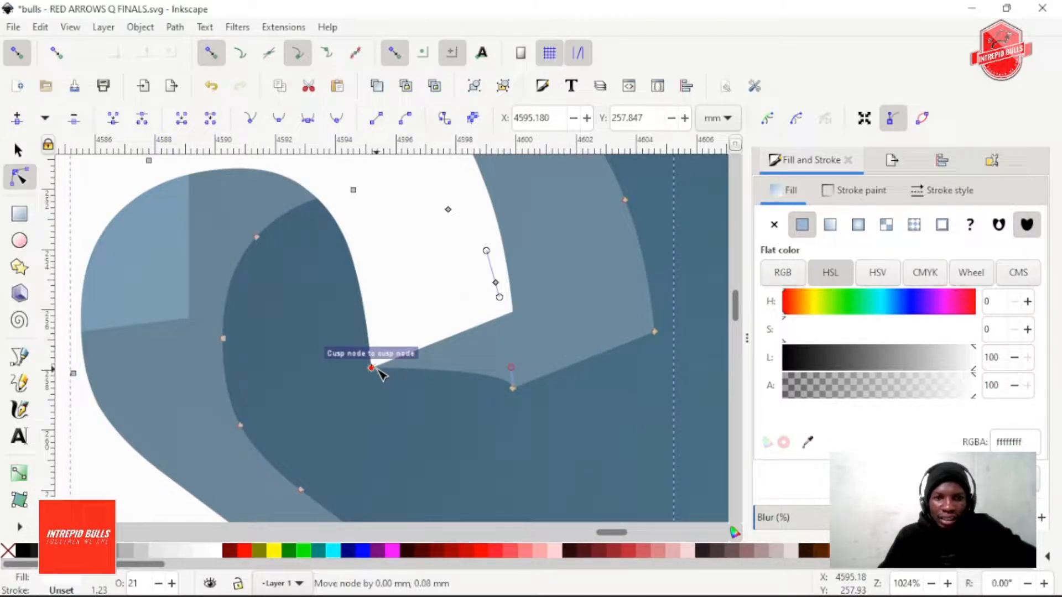
drag(511, 369, 514, 396)
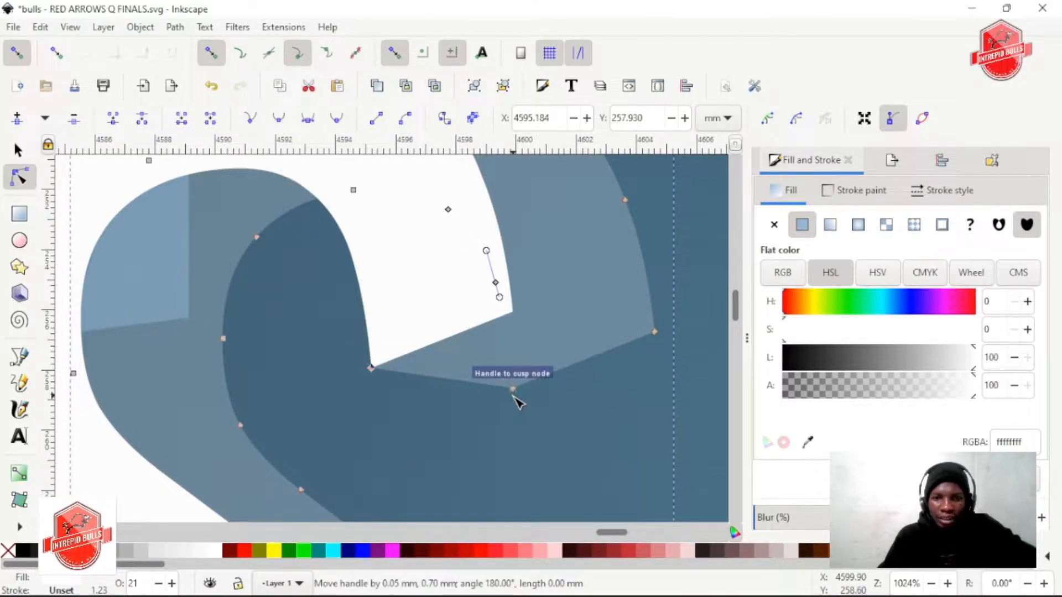
Examine the connected lettering of NATIONAL, CHAMPIONSHIP and QUARTER FINALS against the rest of the poster
scroll(611, 421, down, 6)
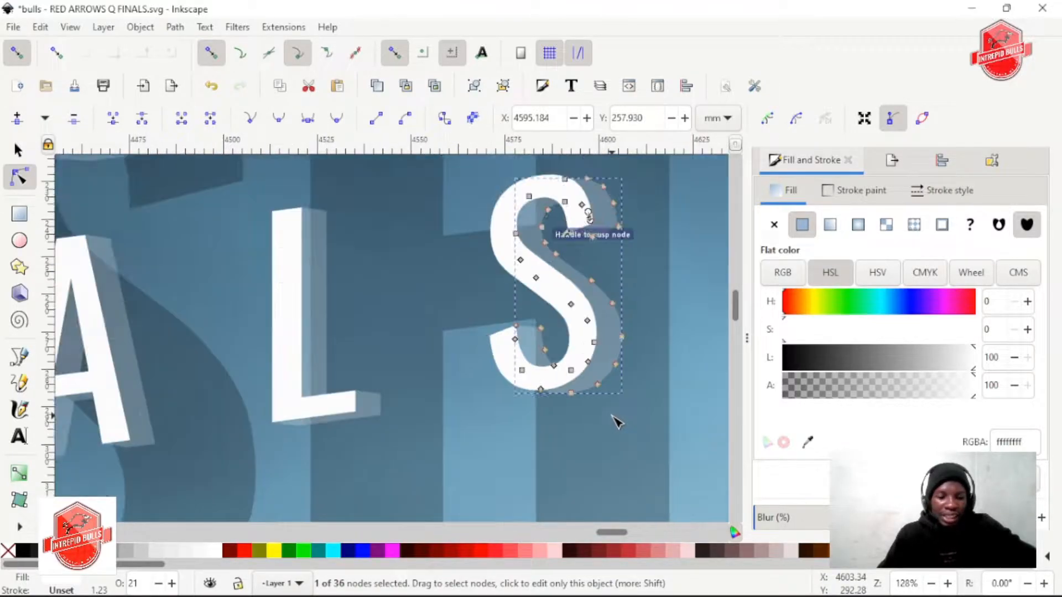
scroll(614, 422, down, 2)
scroll(615, 422, right, 5)
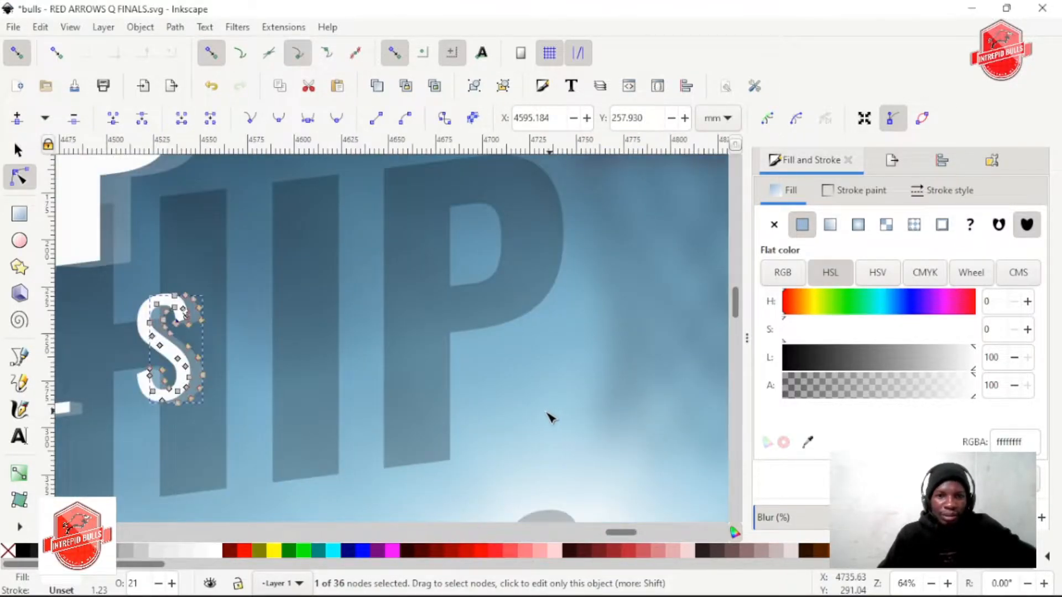
scroll(531, 418, left, 4)
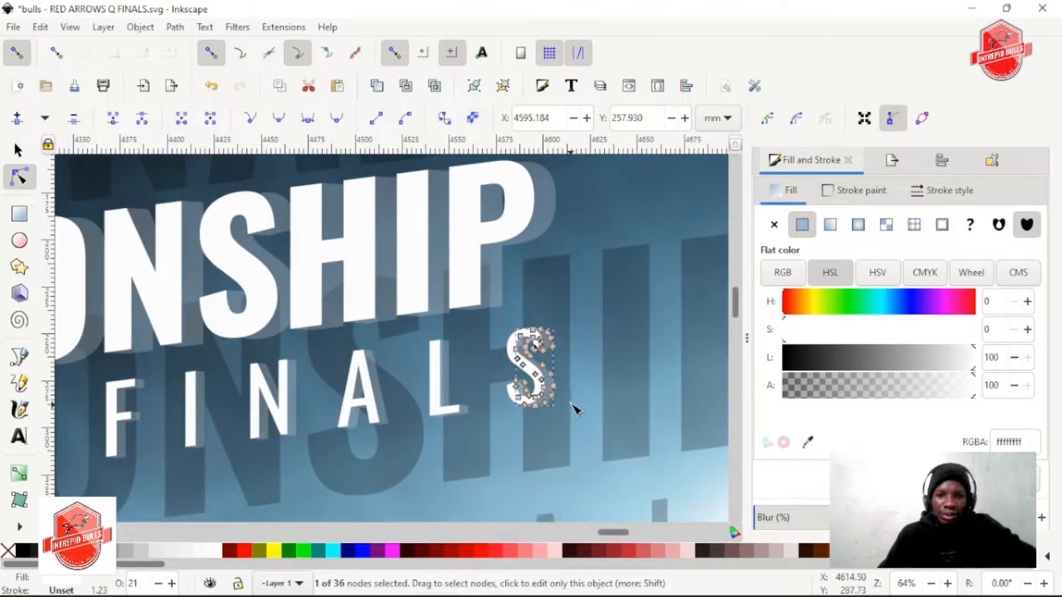
click(17, 149)
click(451, 275)
scroll(451, 275, down, 4)
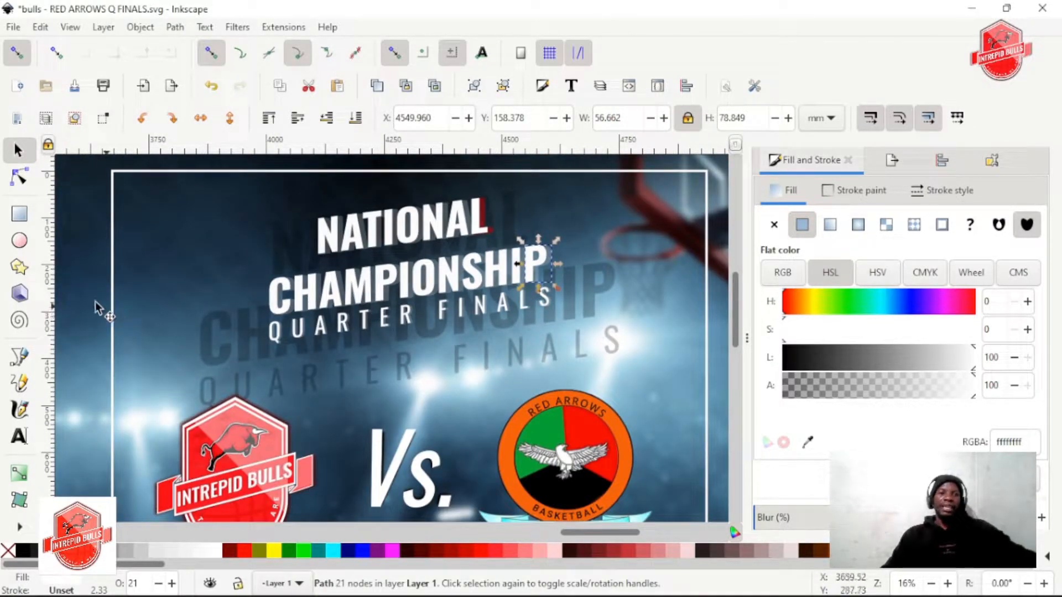
click(80, 302)
scroll(349, 290, up, 2)
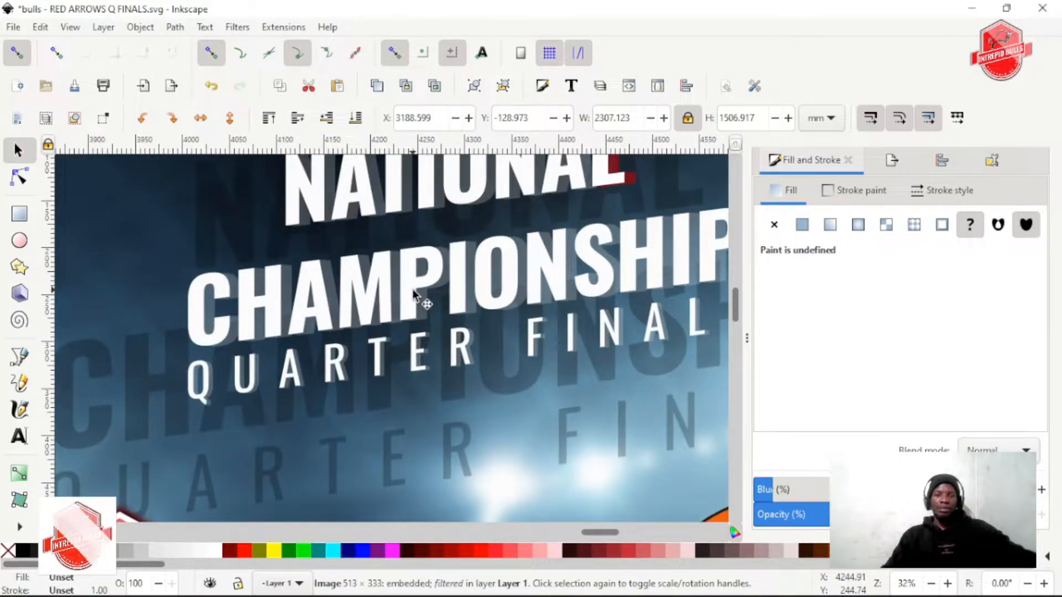
scroll(564, 271, down, 1)
scroll(564, 269, up, 1)
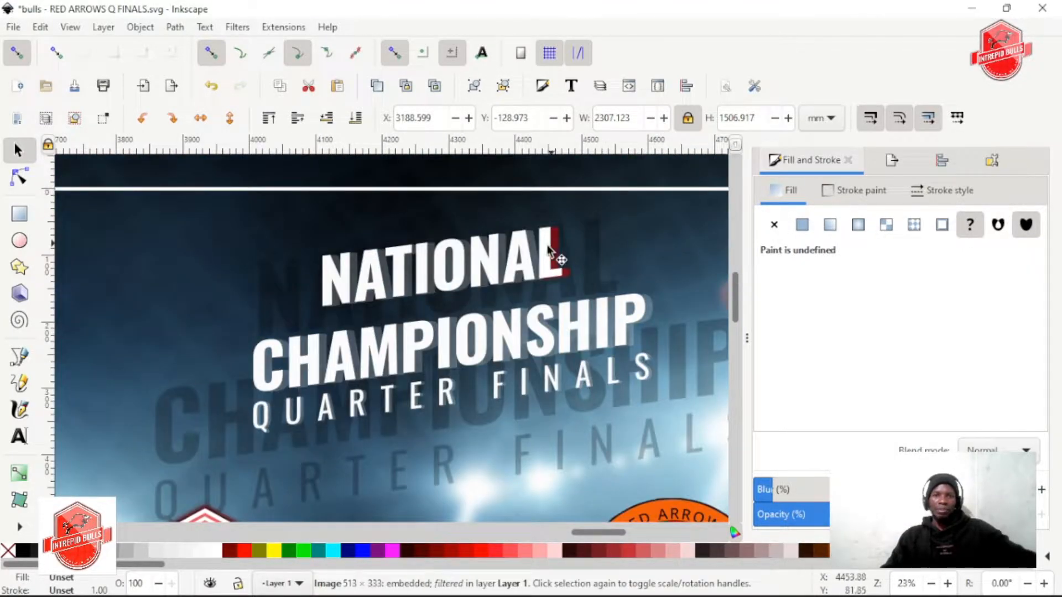
Change the extrusion of the final L in NATIONAL to the brighter red ff3a3aff at 100% opacity
scroll(565, 268, up, 1)
scroll(565, 269, up, 3)
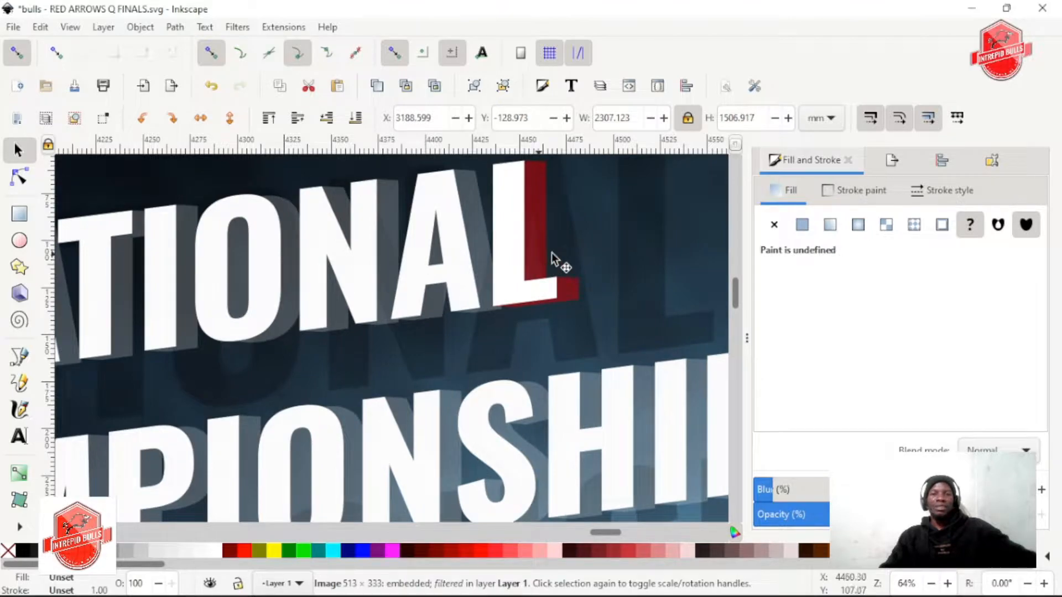
click(444, 231)
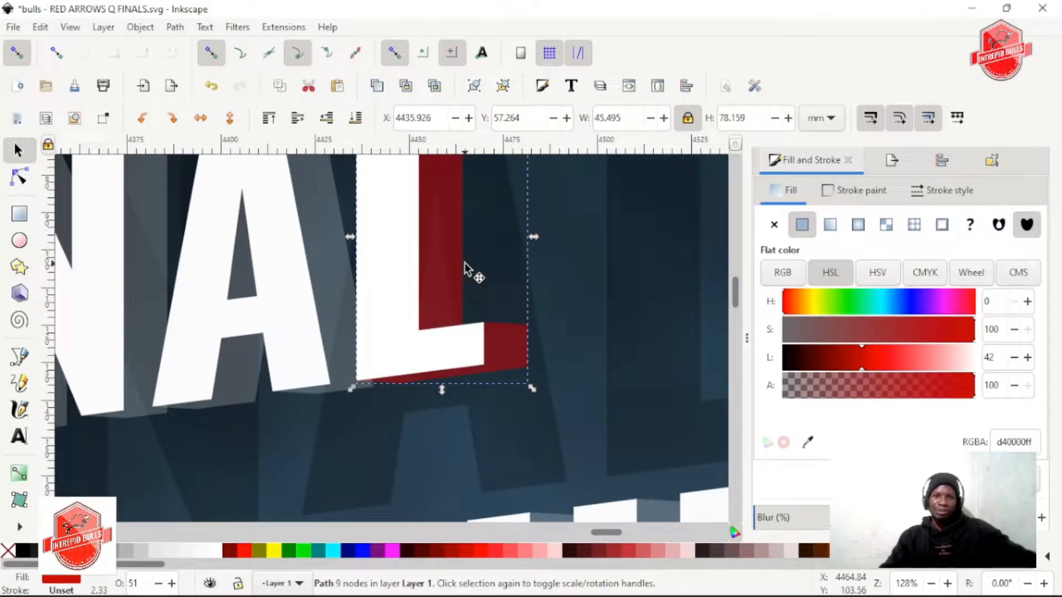
scroll(463, 262, up, 2)
drag(868, 366, 901, 356)
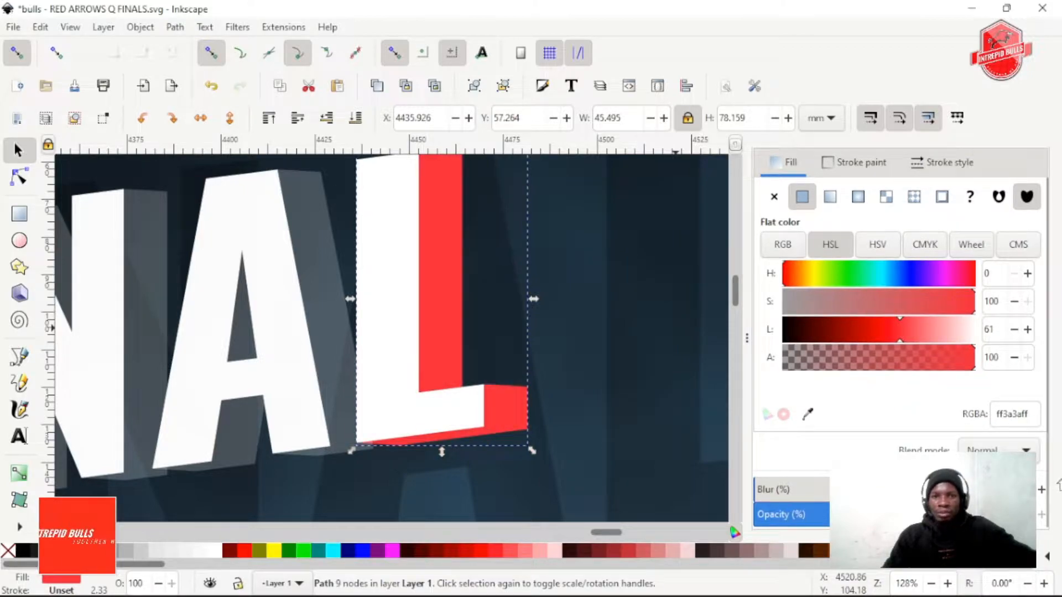
scroll(641, 409, down, 5)
scroll(642, 413, down, 4)
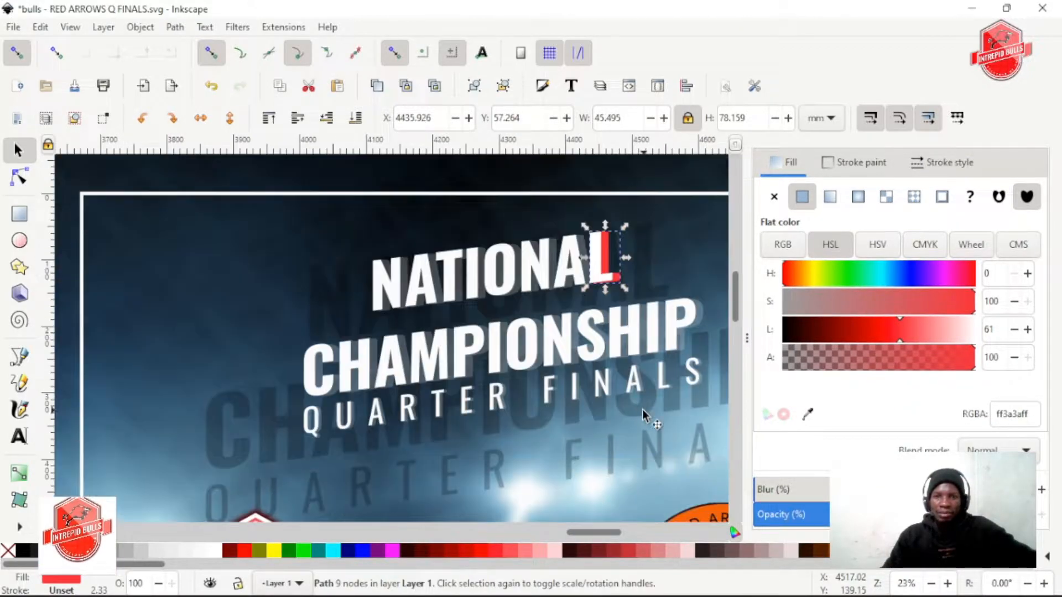
Try to fill the translucent extrusion of the second A in NATIONAL with the red sampled from the L's extrusion
scroll(616, 414, right, 4)
scroll(469, 362, up, 1)
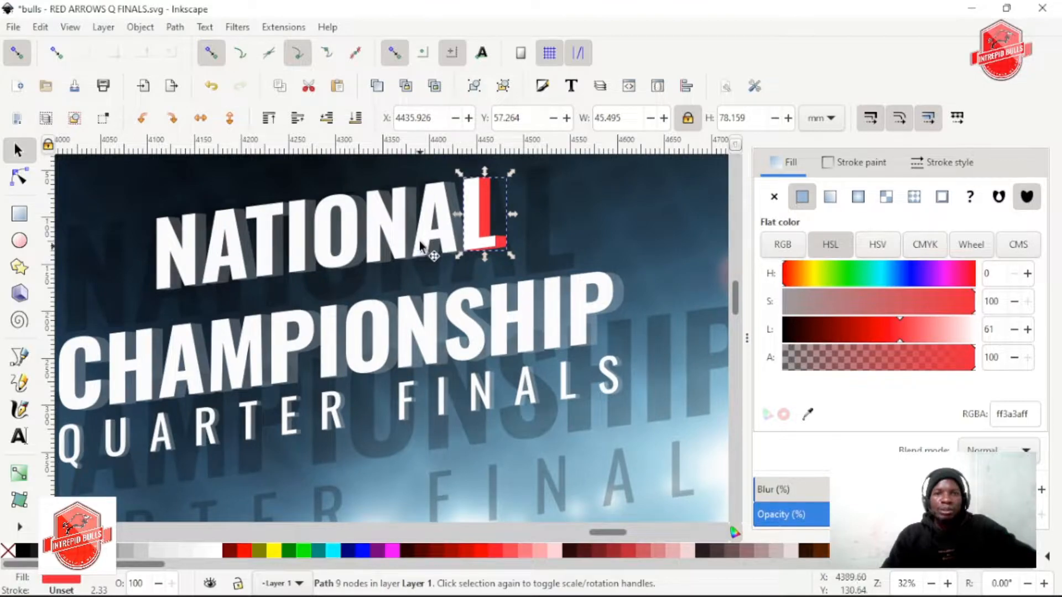
click(460, 210)
scroll(462, 213, up, 2)
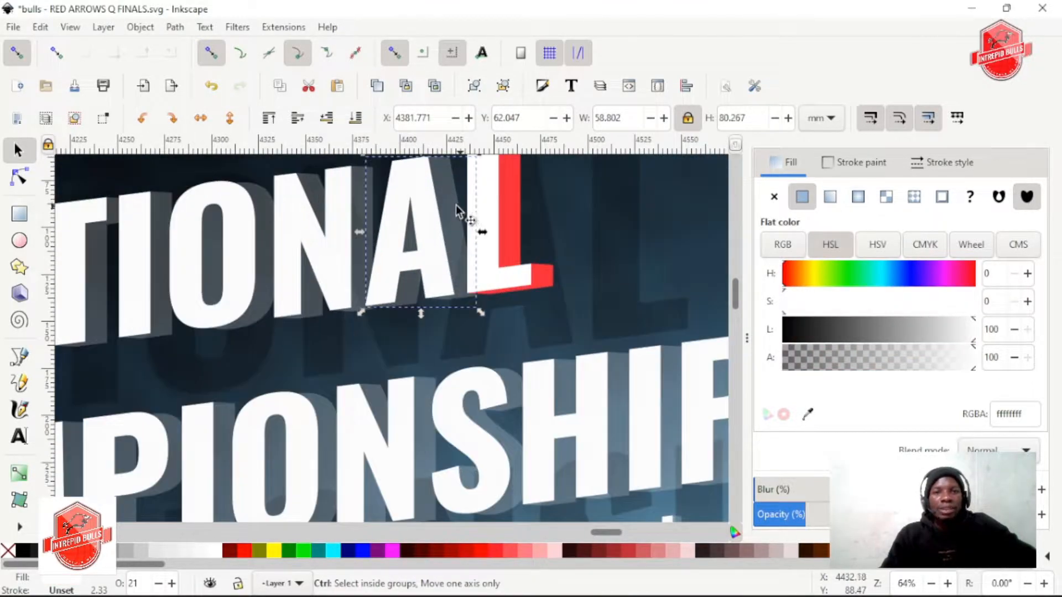
scroll(550, 318, down, 1)
scroll(514, 310, up, 2)
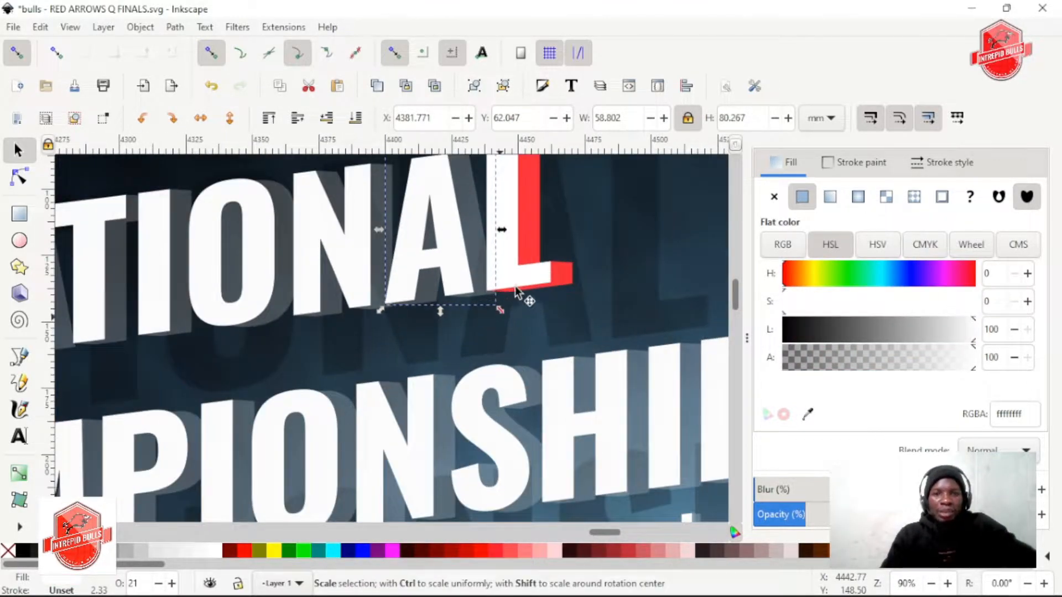
key(d)
click(540, 246)
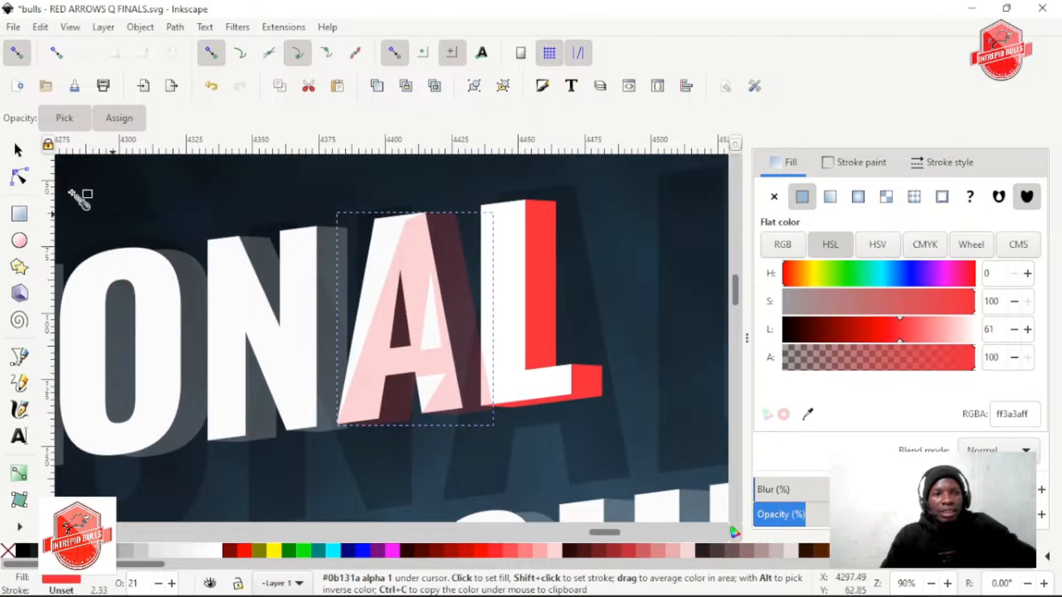
click(18, 149)
key(ctrl+z)
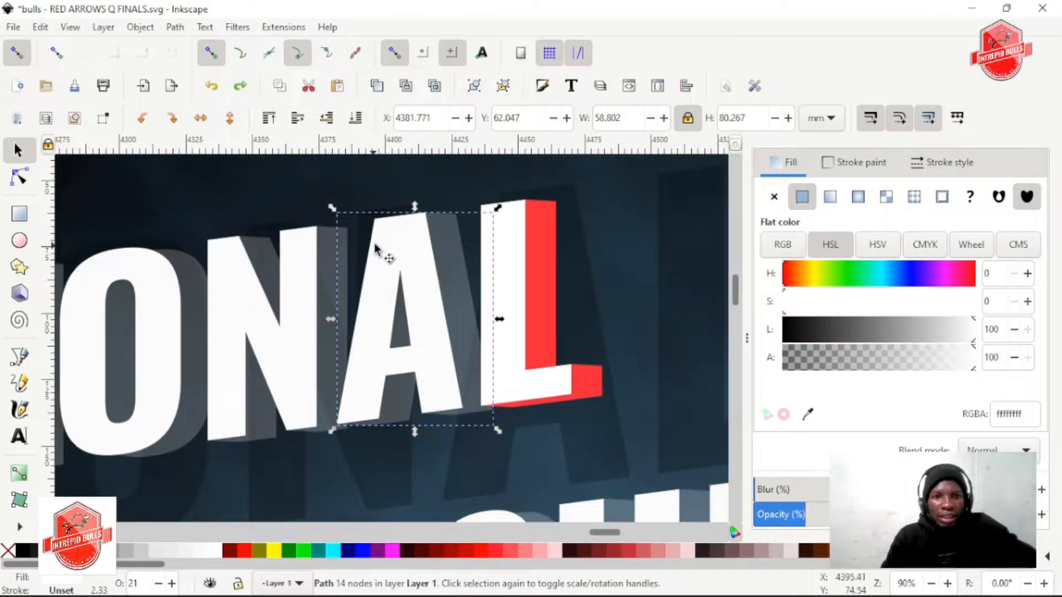
Try the L's red on the A's front face, then restore that face's white fill
key(d)
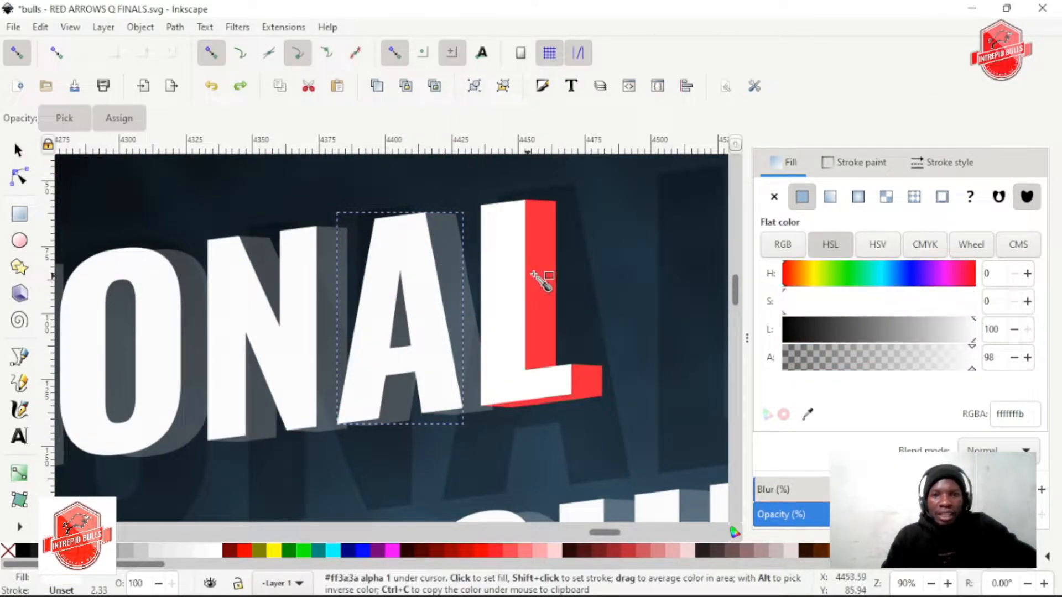
click(544, 280)
click(18, 150)
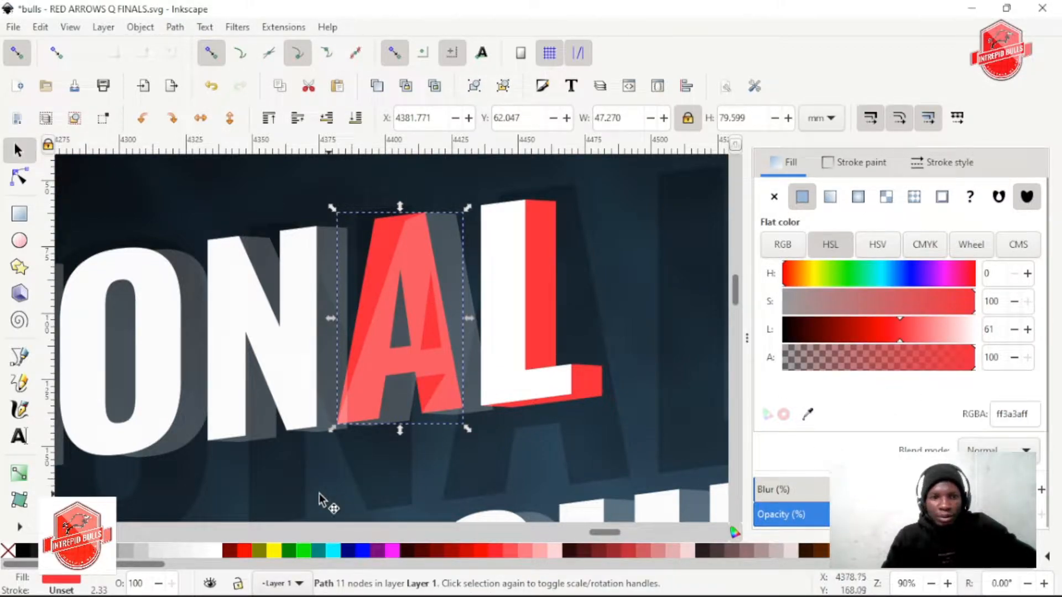
click(214, 551)
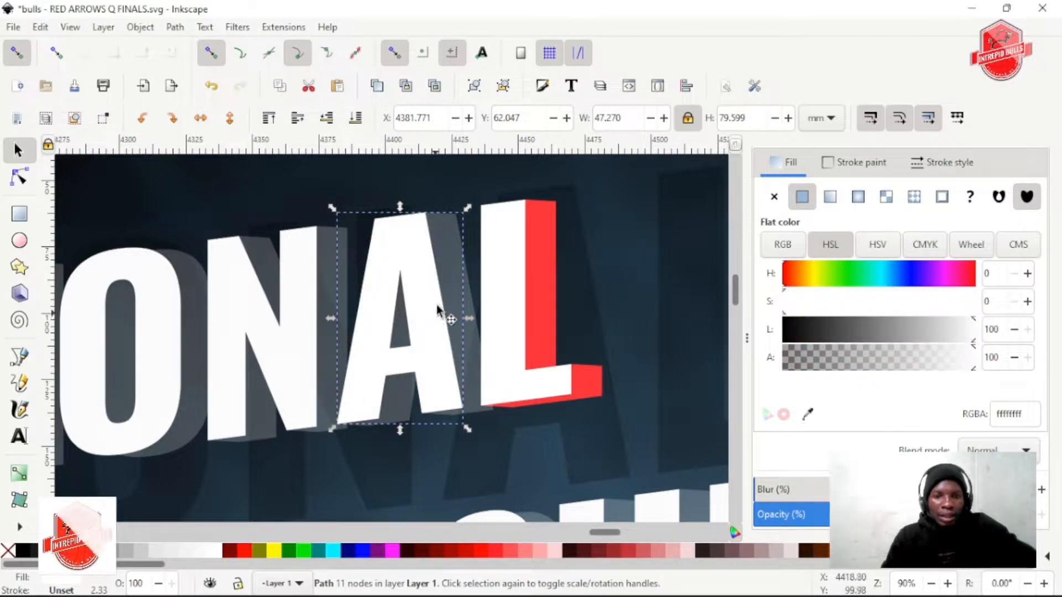
Sample a colour from the L again for the A's translucent extrusion, then undo that fill
click(467, 308)
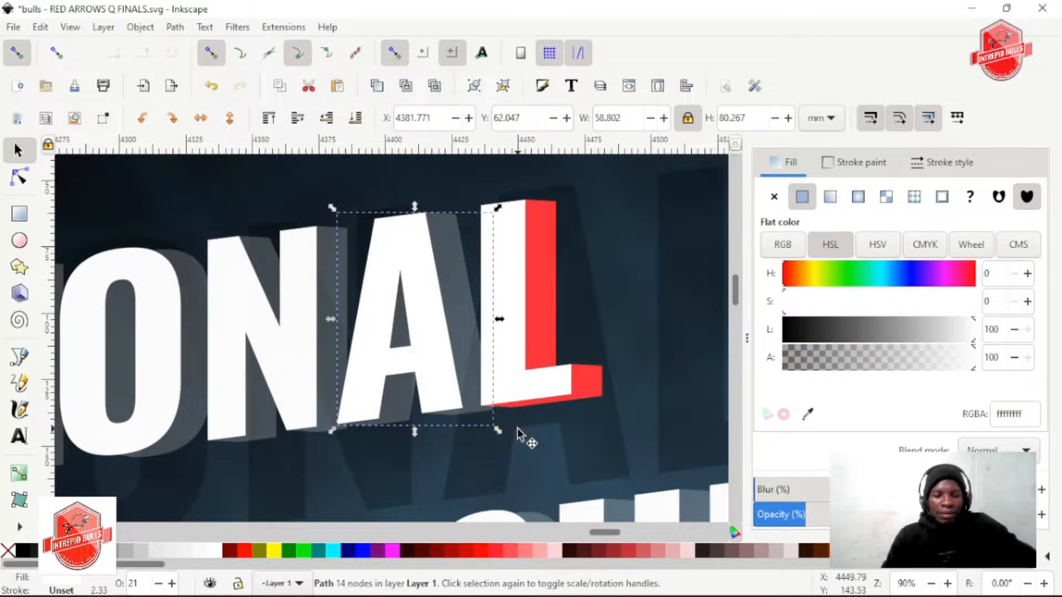
key(d)
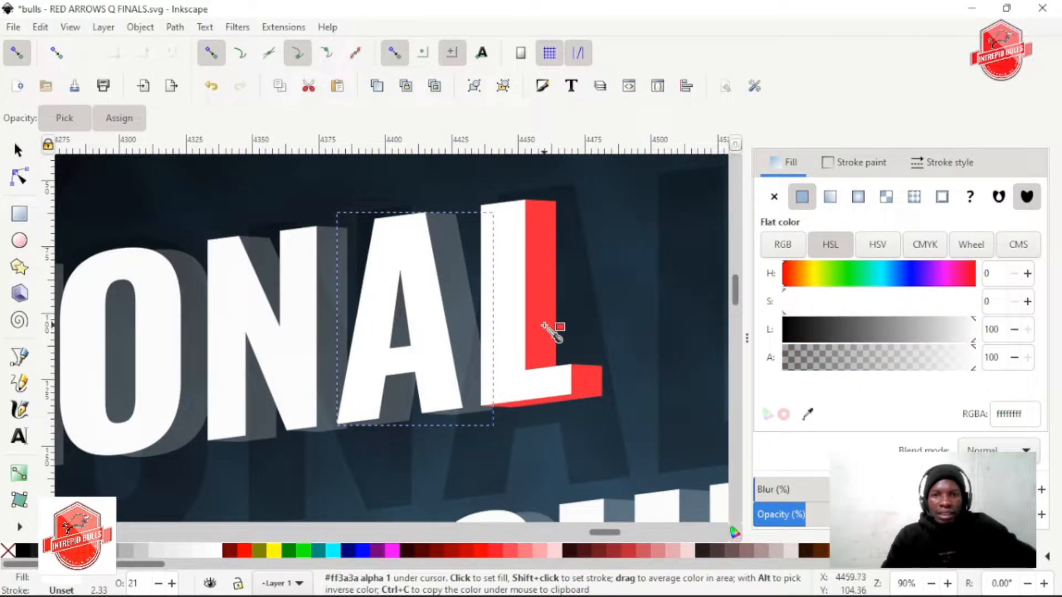
click(547, 297)
key(ctrl+z)
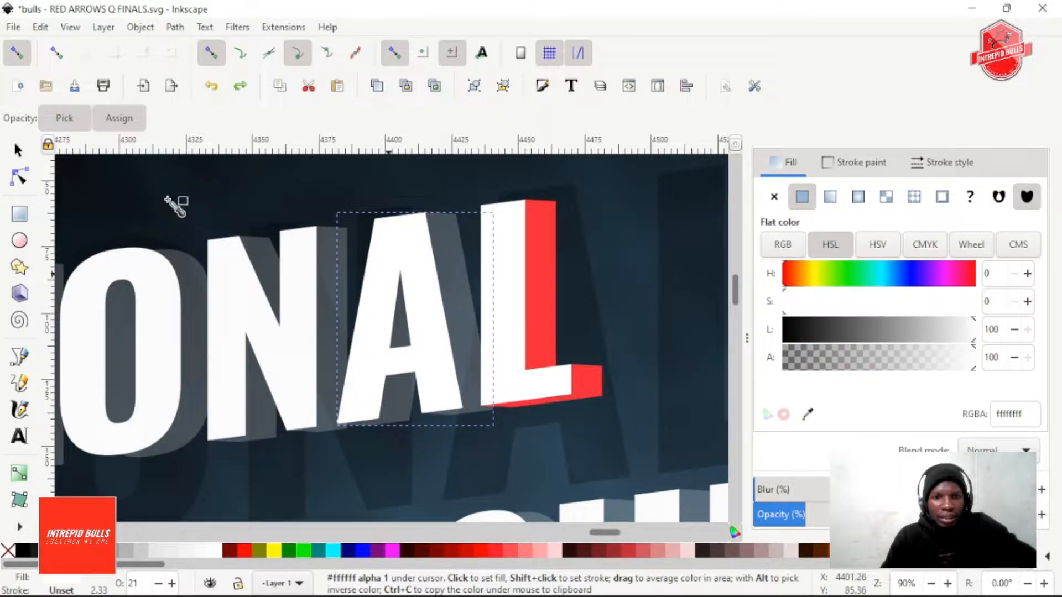
Raise the opacity of the A's extrusion to 100%
click(27, 157)
drag(830, 514, 1000, 515)
Try filling the second A's front face with the L's red and lowering it in the stack, then undo both changes
click(354, 244)
click(384, 245)
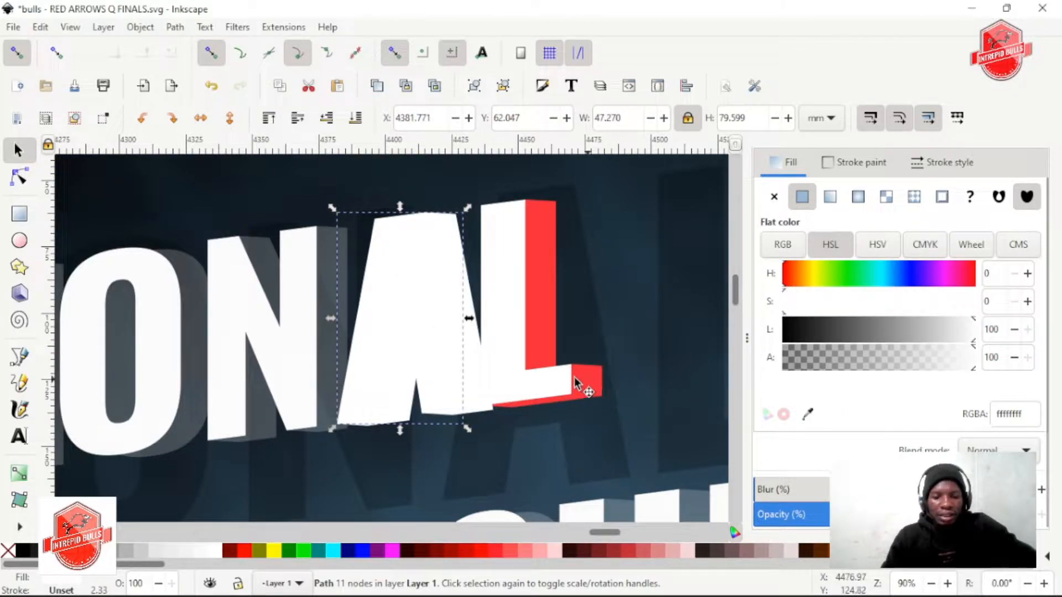
key(d)
click(547, 326)
scroll(445, 308, down, 1)
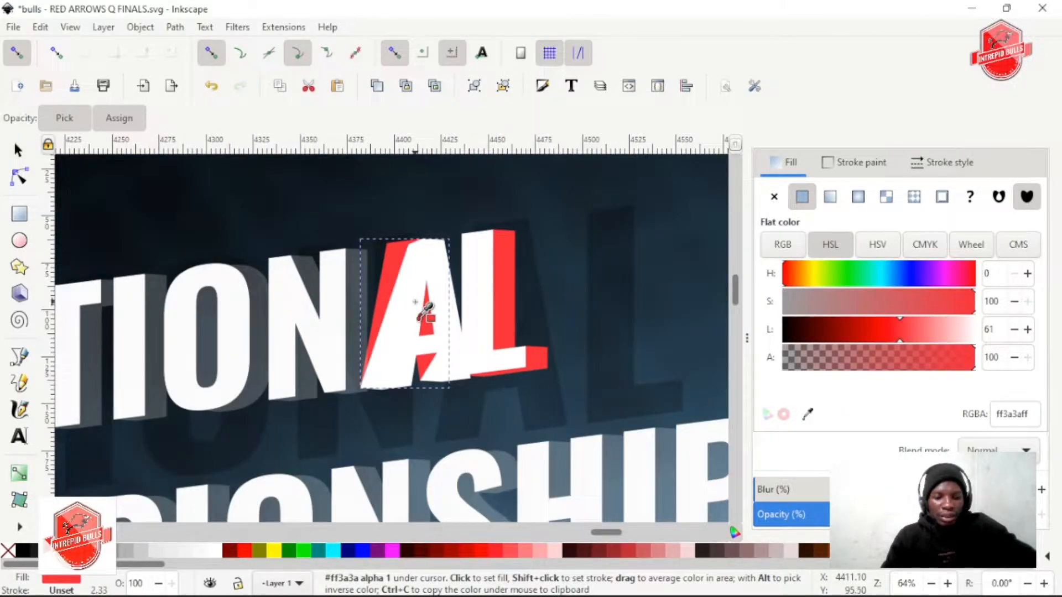
scroll(424, 237, up, 1)
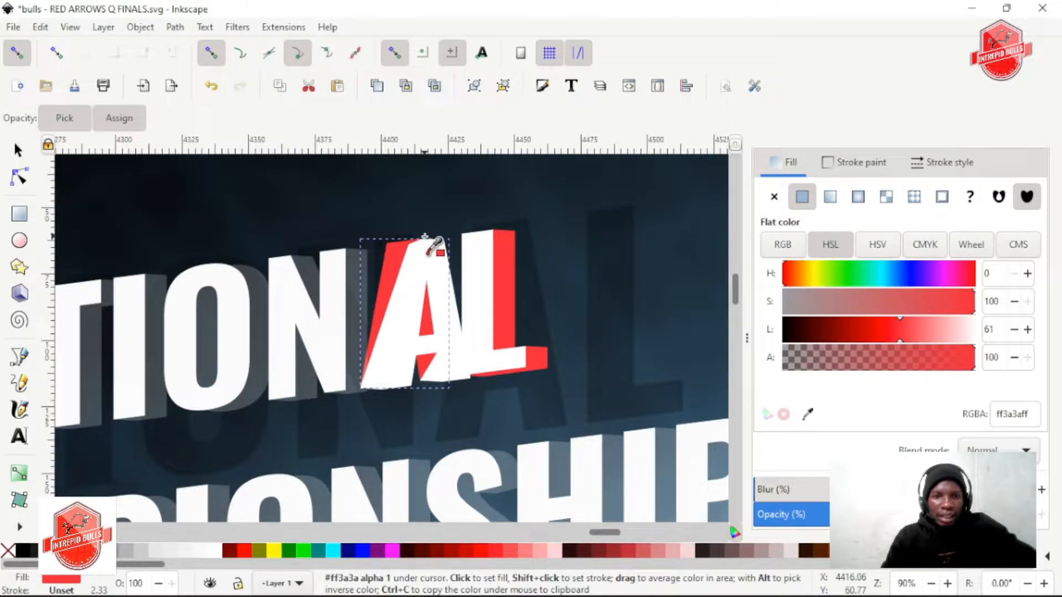
key(s)
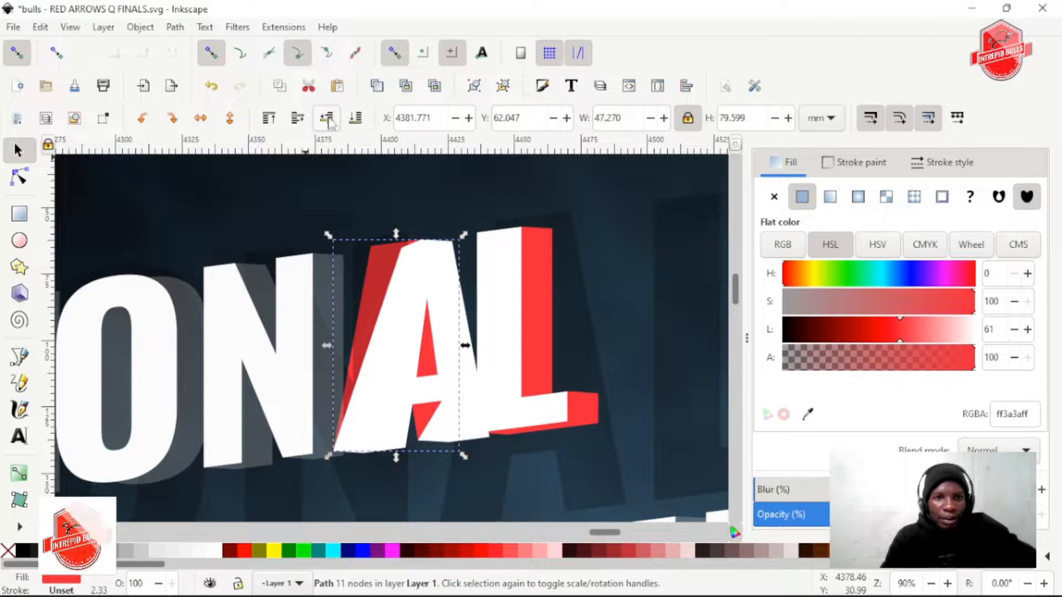
click(431, 263)
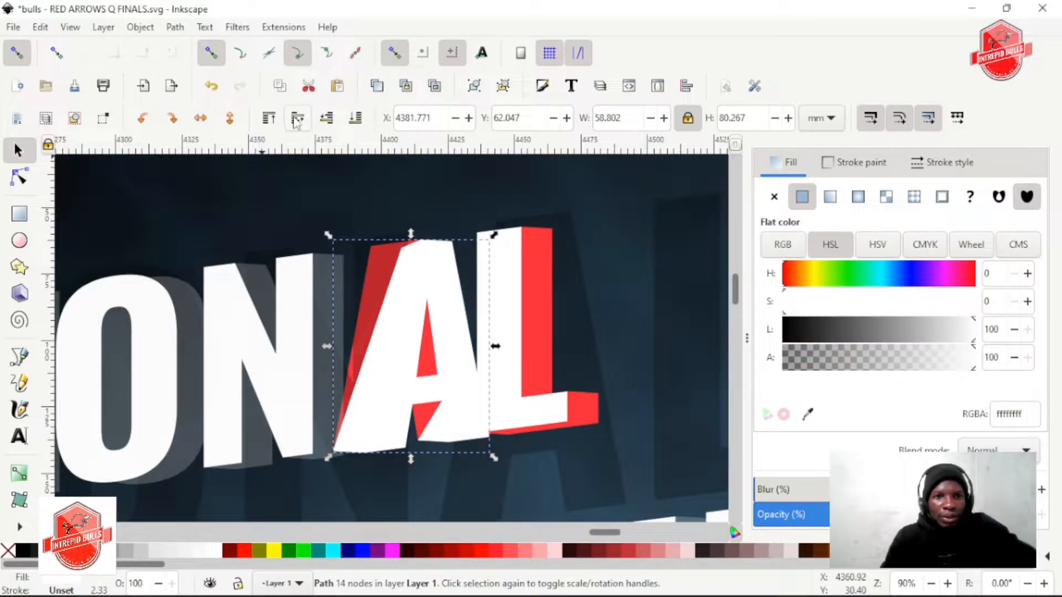
key(ctrl+z)
key(ctrl+z)
key(ctrl+z)
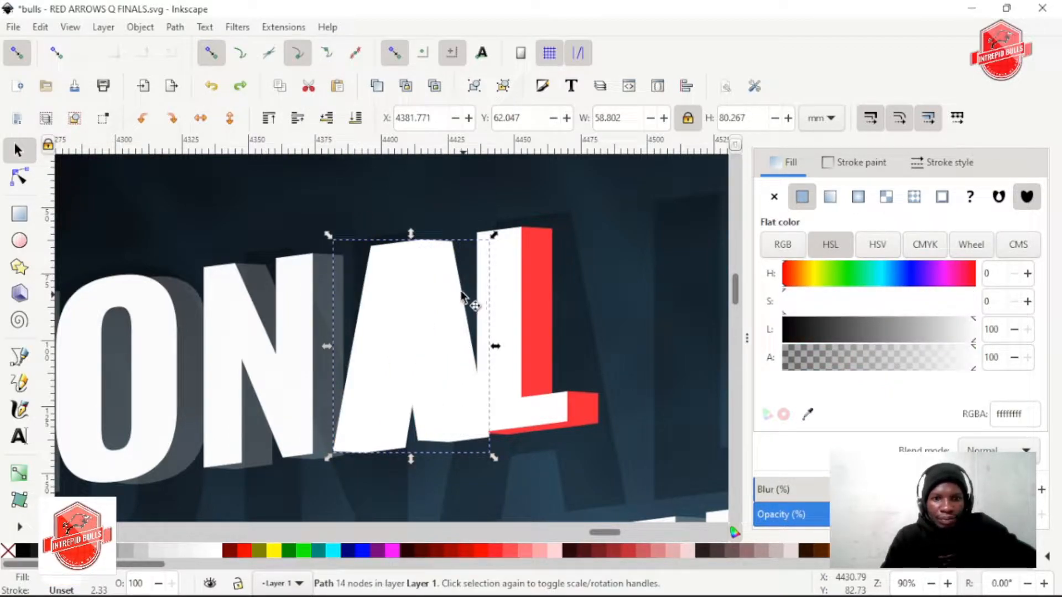
Undo the move of the second A's extrusion, set its opacity to 73%, and fill it with the red ff2a2a
click(460, 303)
drag(460, 304, 530, 272)
key(ctrl+z)
scroll(458, 303, up, 1)
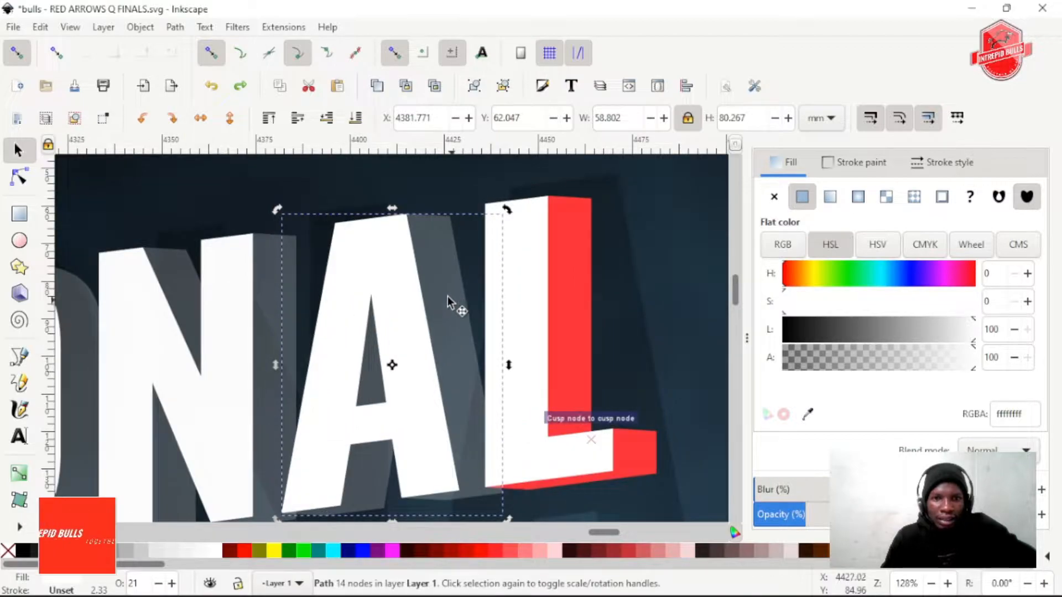
drag(825, 515, 839, 516)
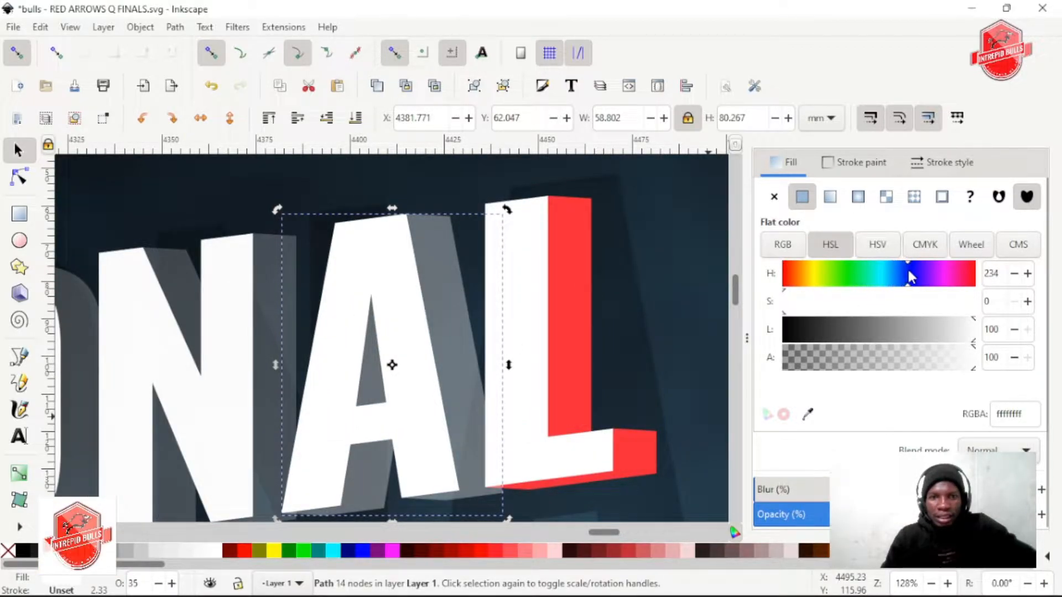
drag(840, 515, 949, 515)
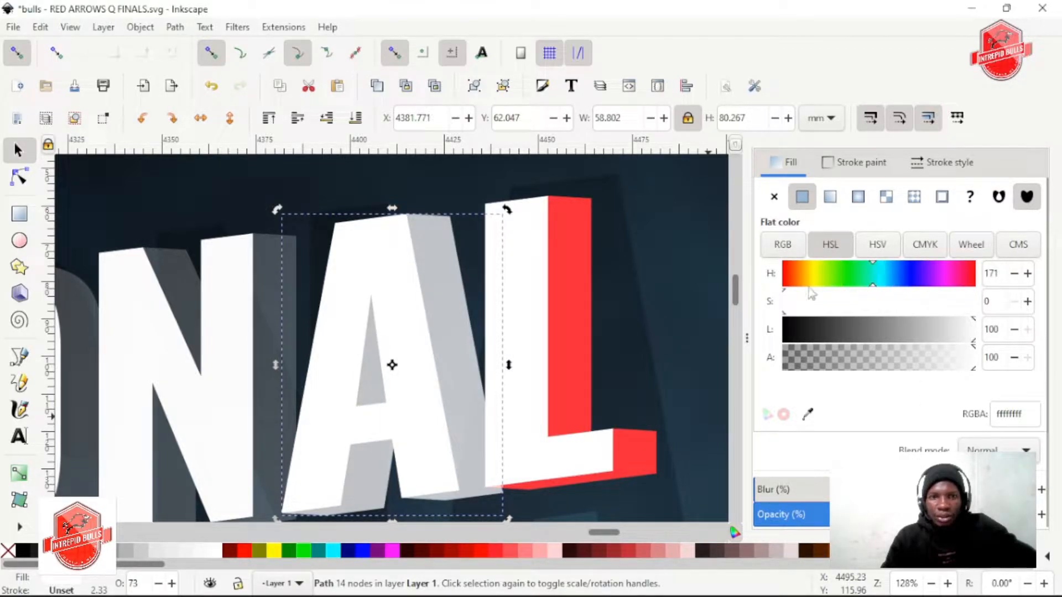
click(487, 552)
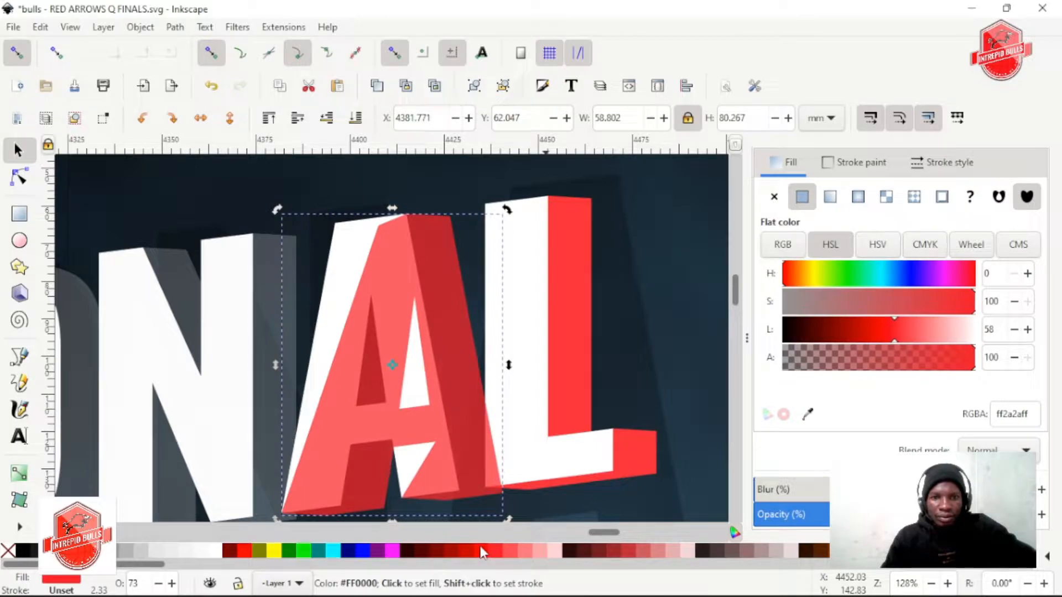
Raise the second A's front face above its extrusion and fill it with the red ff3a3a sampled from the L's side
click(350, 245)
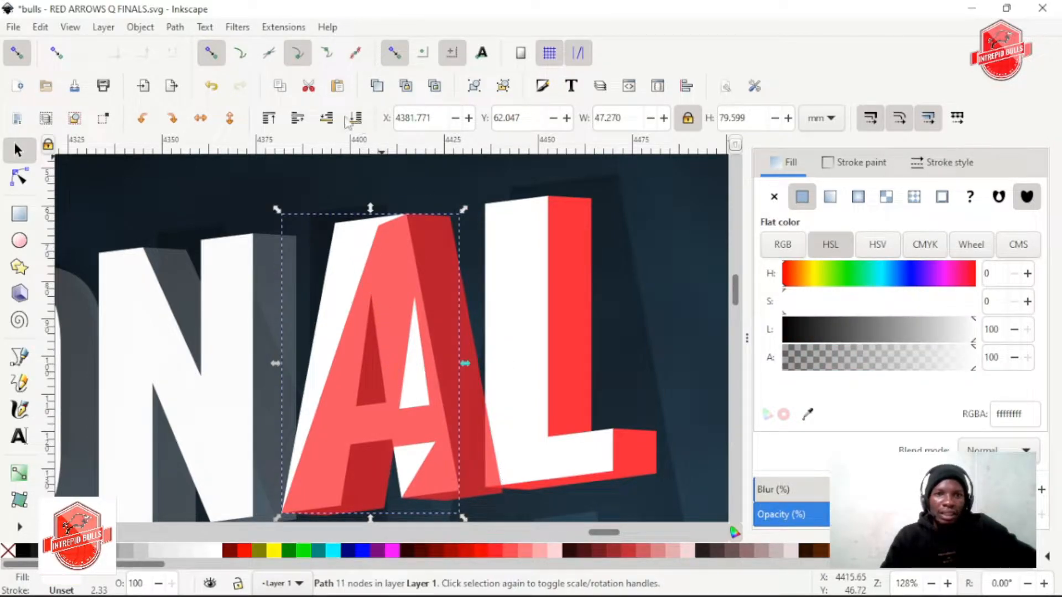
click(293, 119)
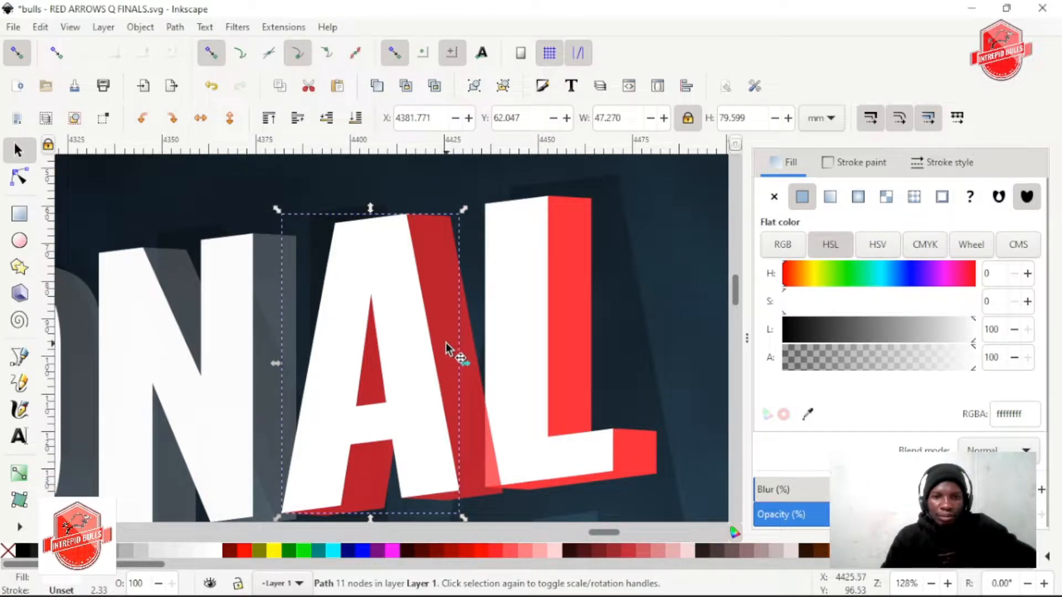
key(d)
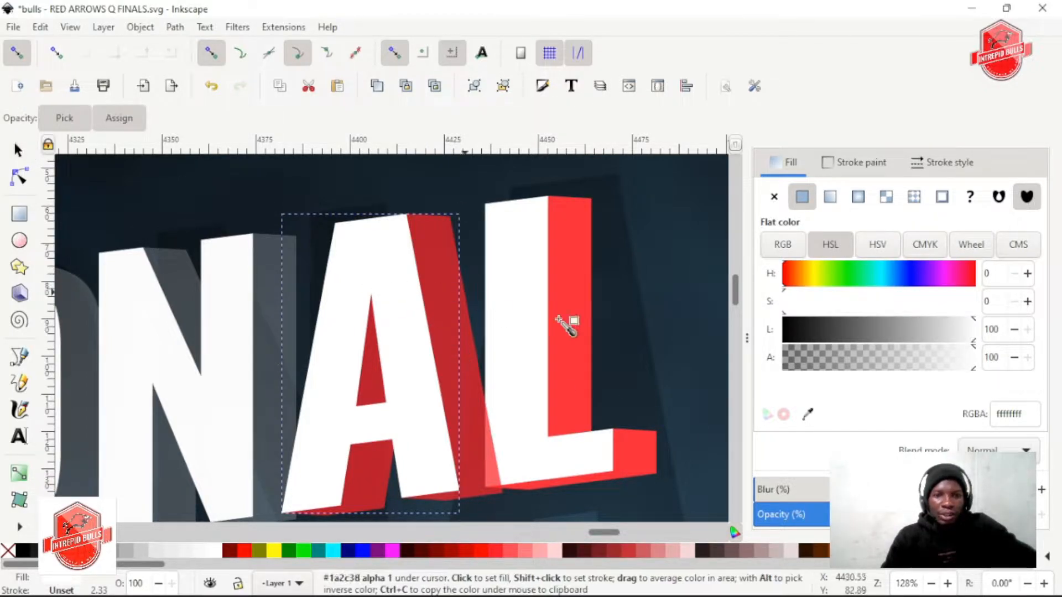
click(576, 300)
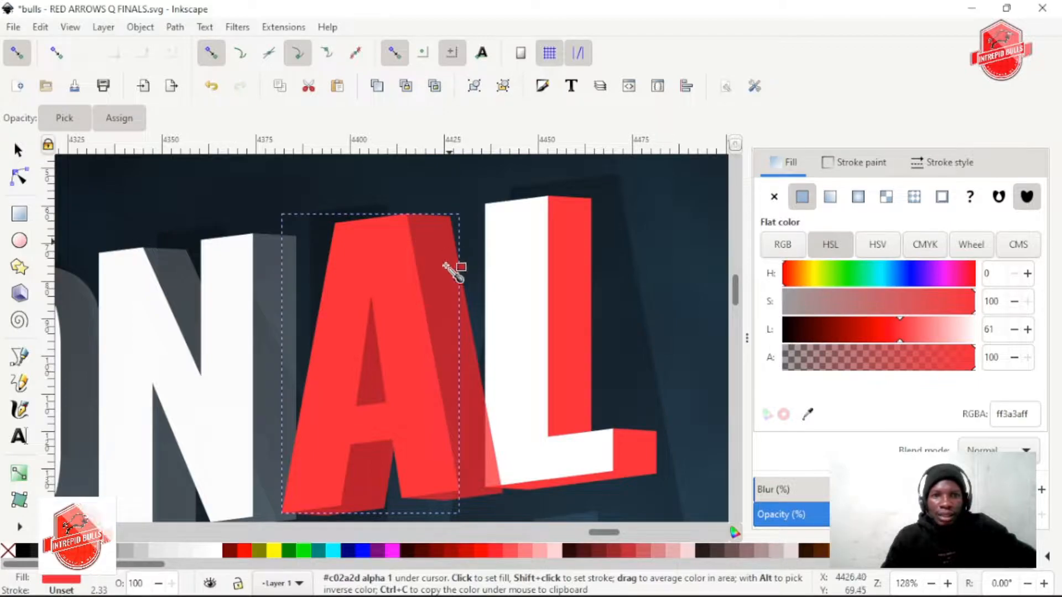
Turn the second A's extrusion white with a lightness of 100 and raise its opacity to 100%
key(s)
click(467, 403)
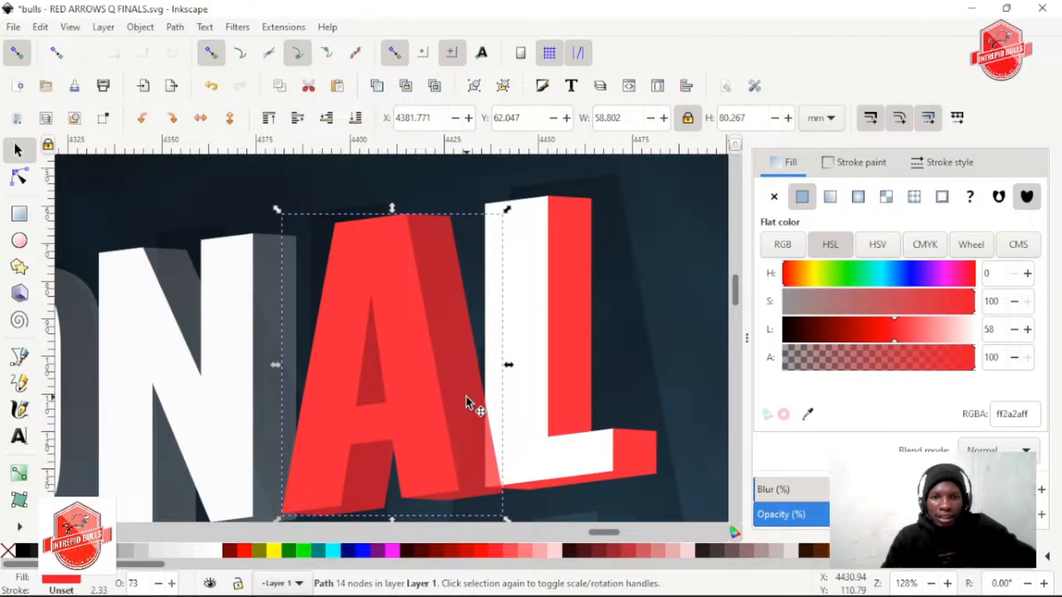
drag(888, 339, 978, 331)
drag(934, 515, 1002, 514)
scroll(416, 366, down, 3)
scroll(426, 394, up, 1)
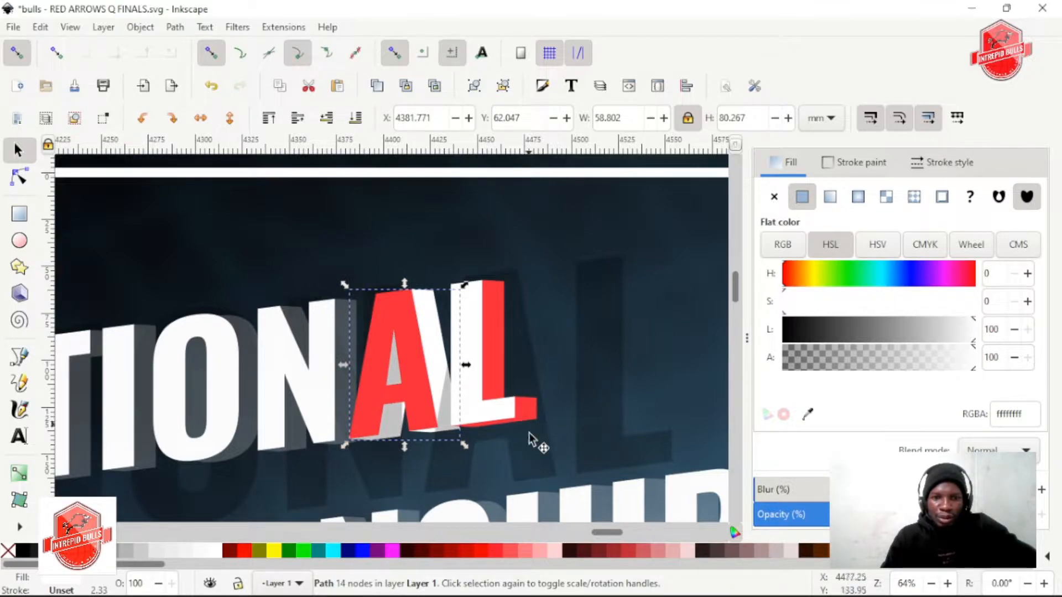
Try to pick out the shape shading the second A's extrusion, and undo the move of the shadow group
scroll(492, 425, up, 3)
scroll(498, 412, right, 2)
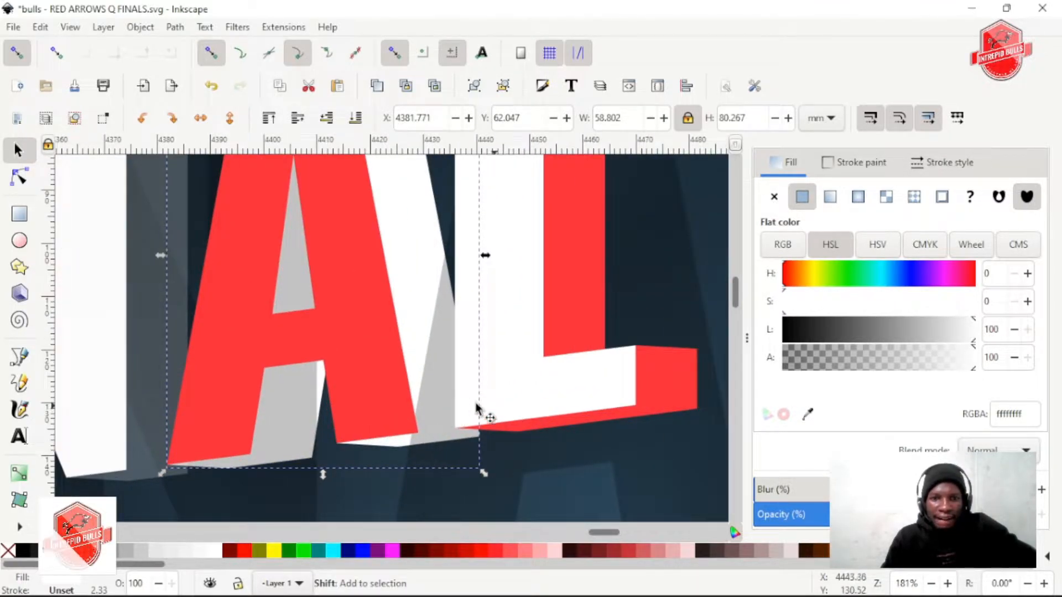
click(436, 368)
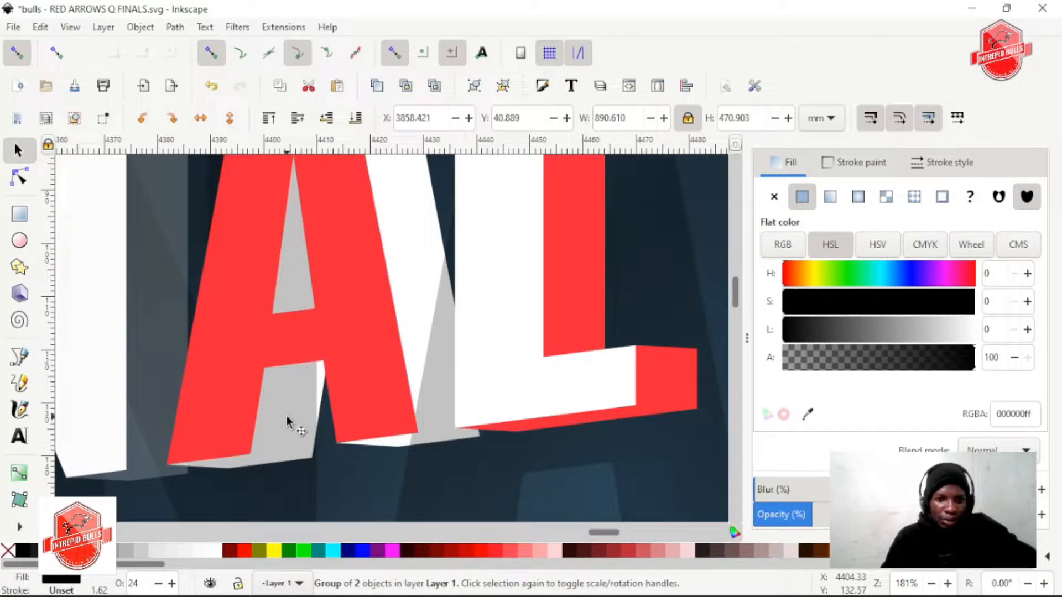
scroll(467, 353, down, 2)
scroll(467, 354, down, 2)
scroll(389, 347, up, 1)
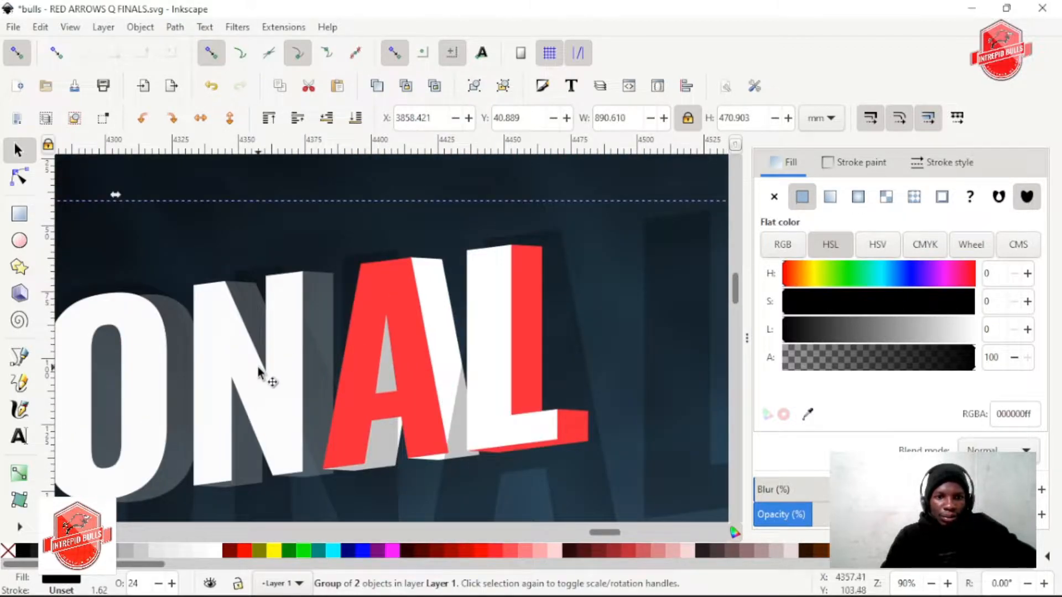
click(310, 379)
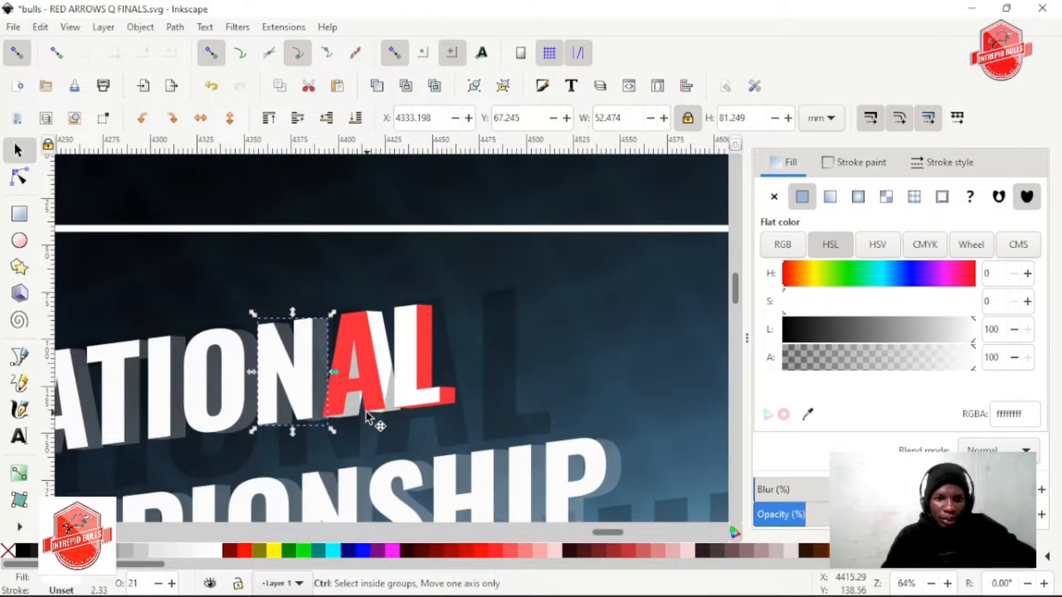
scroll(370, 420, up, 3)
click(328, 382)
drag(328, 381, 350, 429)
key(ctrl+z)
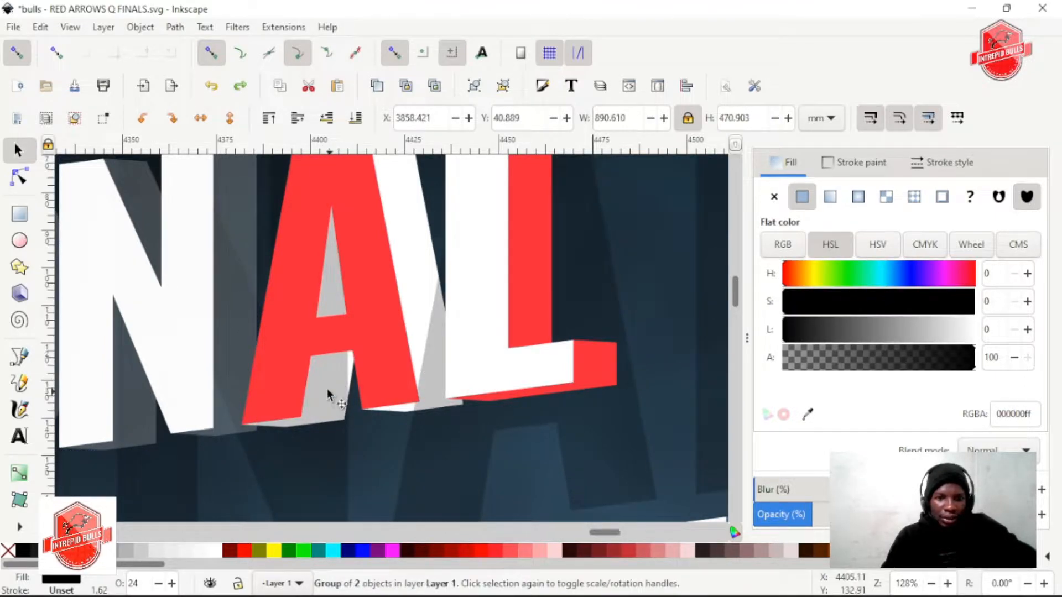
Try moving the red A aside and sending the large shadow group to the bottom of the stack, then undo both
drag(376, 352, 481, 404)
drag(267, 365, 319, 378)
key(ctrl+z)
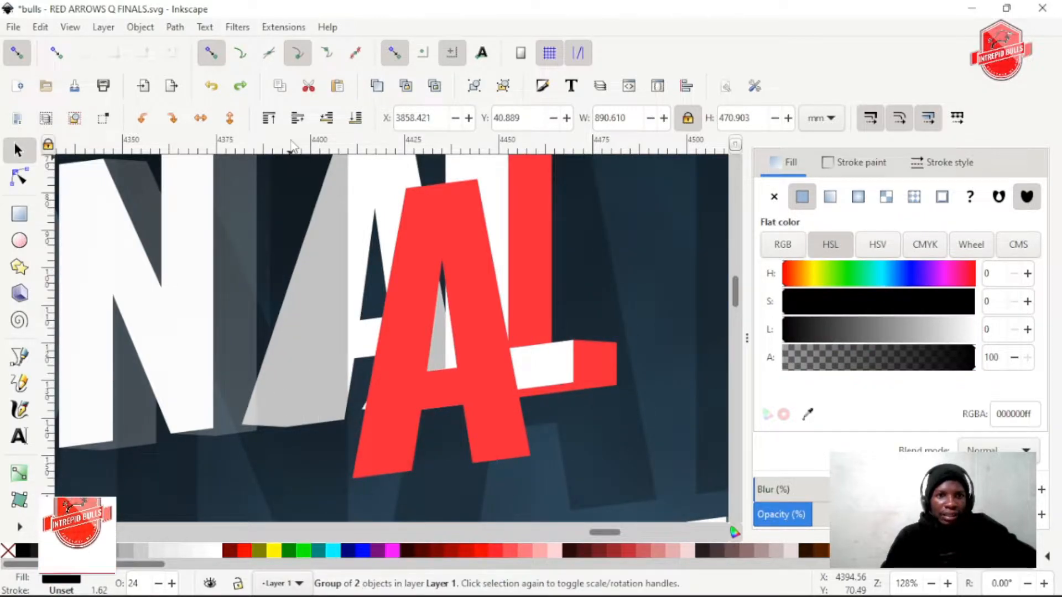
scroll(311, 274, down, 1)
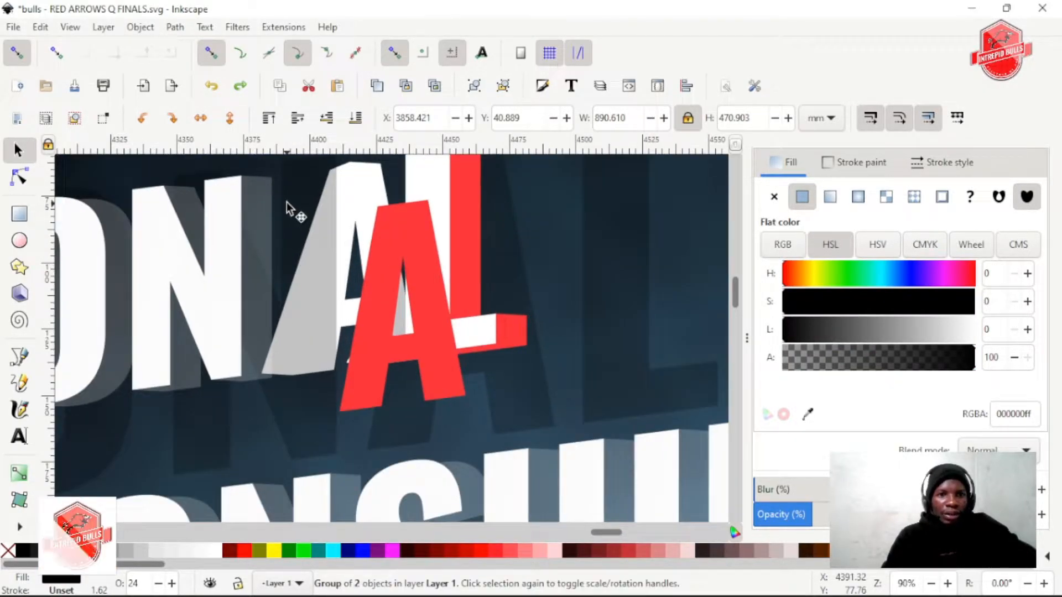
click(356, 119)
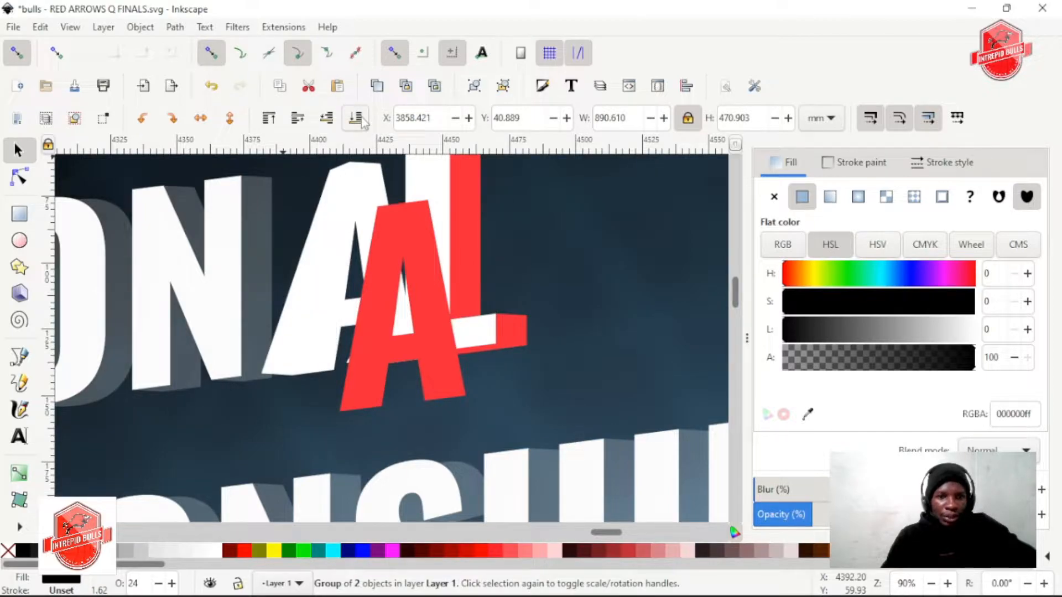
mouse_move(339, 329)
mouse_down()
mouse_move(356, 332)
mouse_move(308, 316)
mouse_move(319, 327)
mouse_up()
key(ctrl+z)
key(ctrl+z)
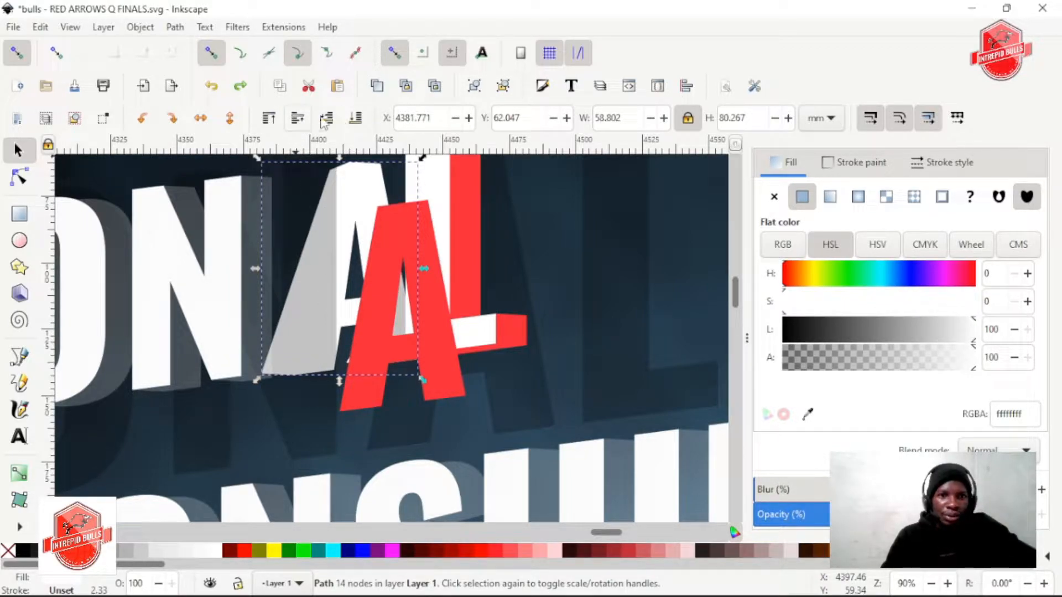
key(ctrl+z)
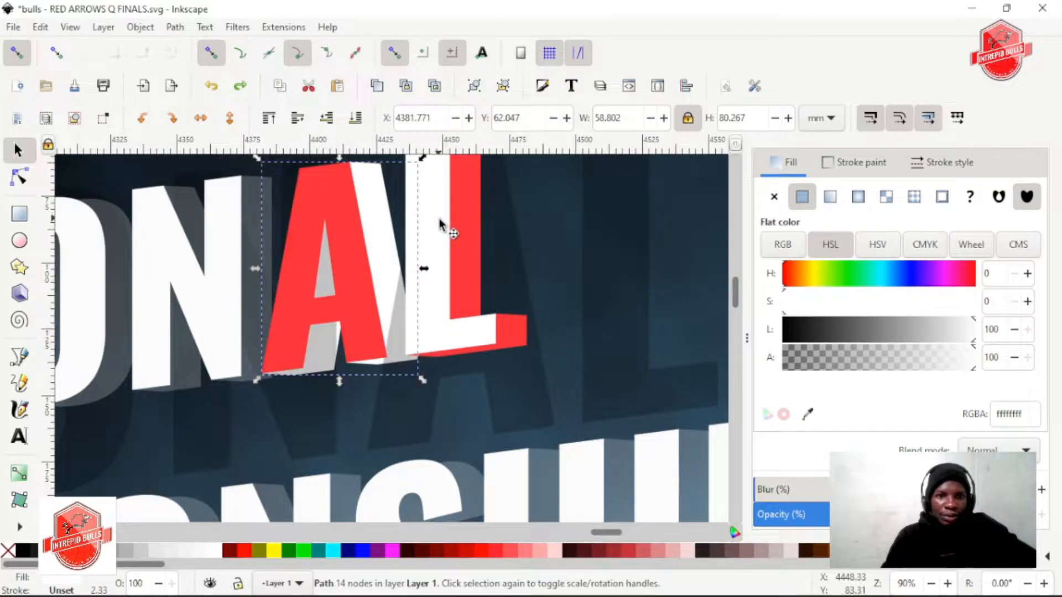
Lower the large translucent shadow group one level so it sits behind the second A's white extrusion
click(483, 194)
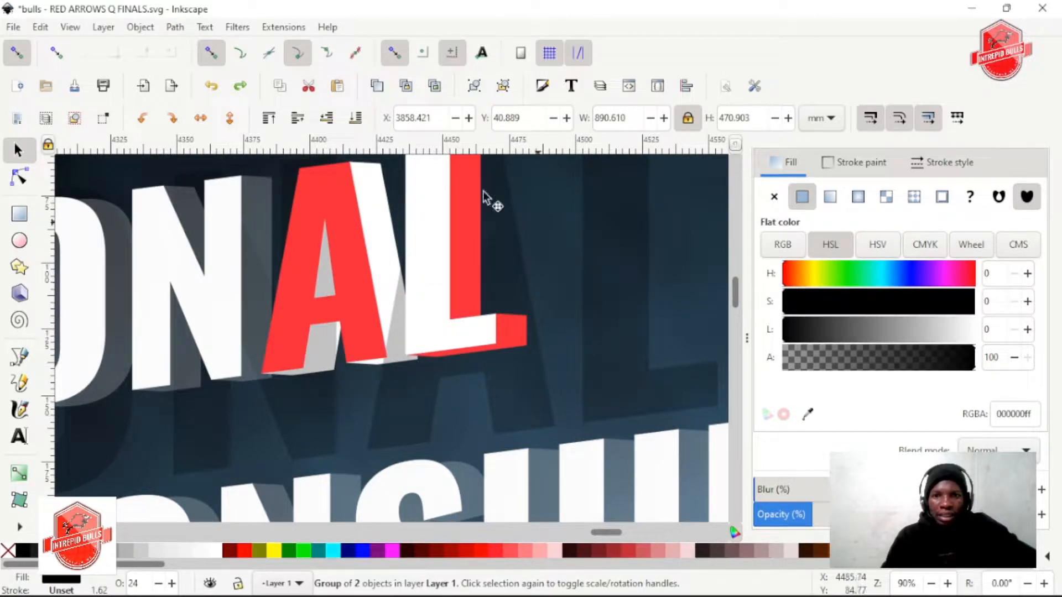
click(328, 119)
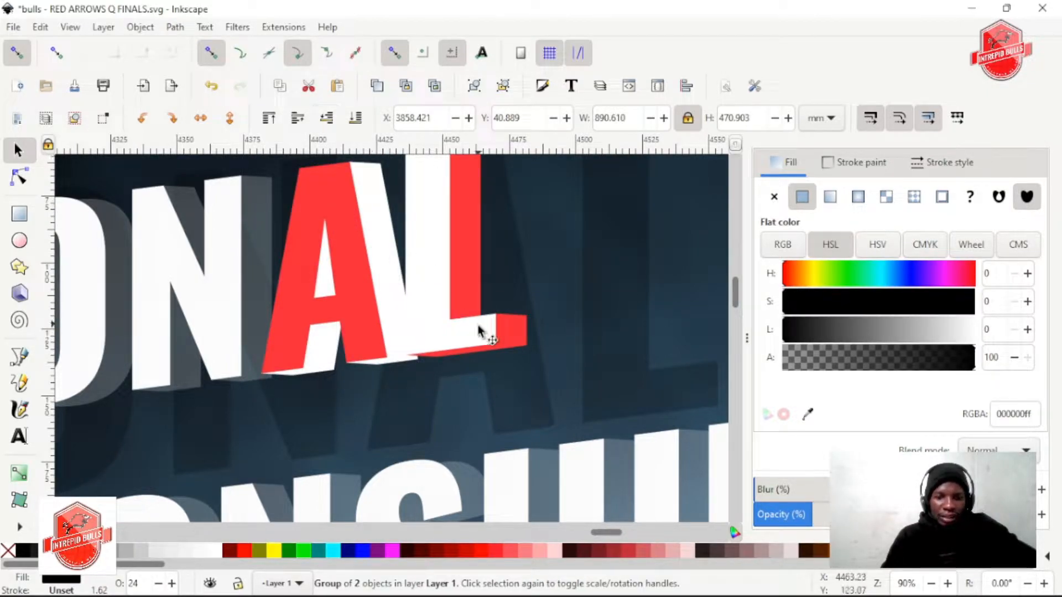
ctrl+scroll(370, 243, down, 1)
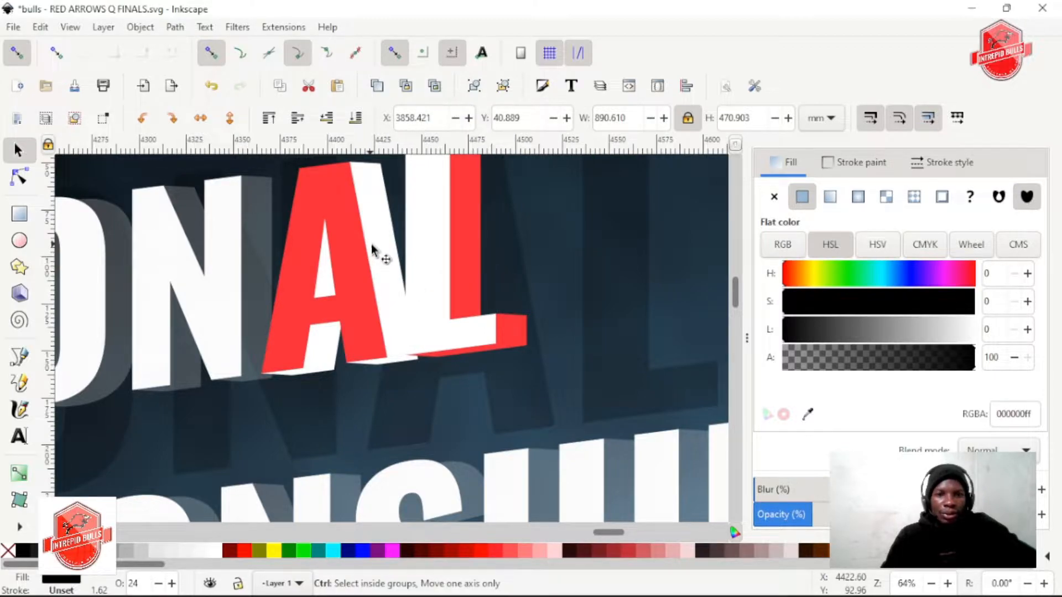
ctrl+scroll(371, 244, down, 1)
ctrl+scroll(379, 327, down, 1)
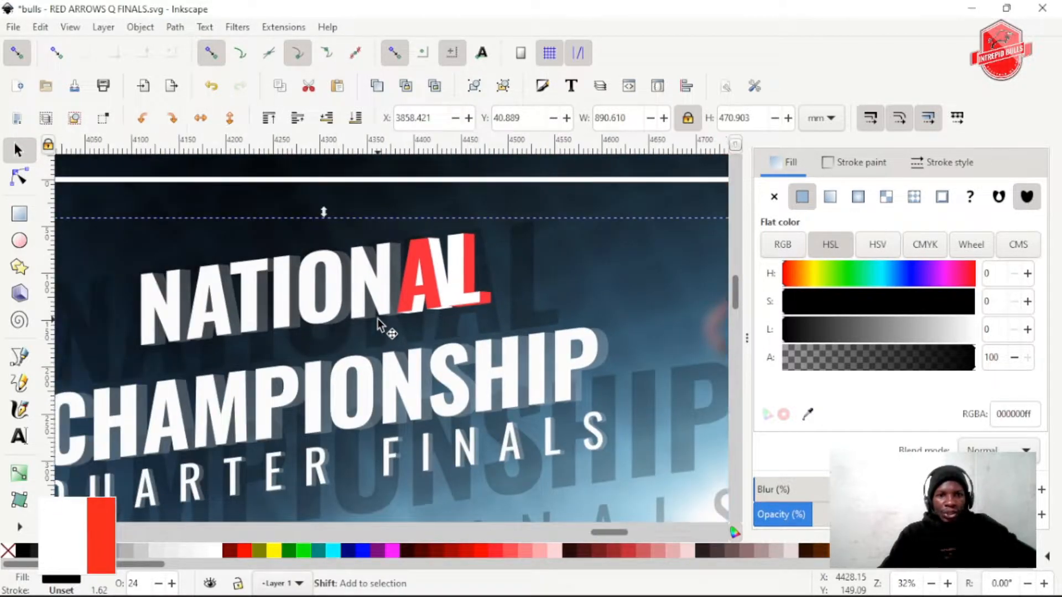
ctrl+scroll(450, 301, up, 1)
ctrl+click(390, 290)
ctrl+shift+click(344, 289)
ctrl+shift+click(306, 283)
ctrl+shift+click(260, 284)
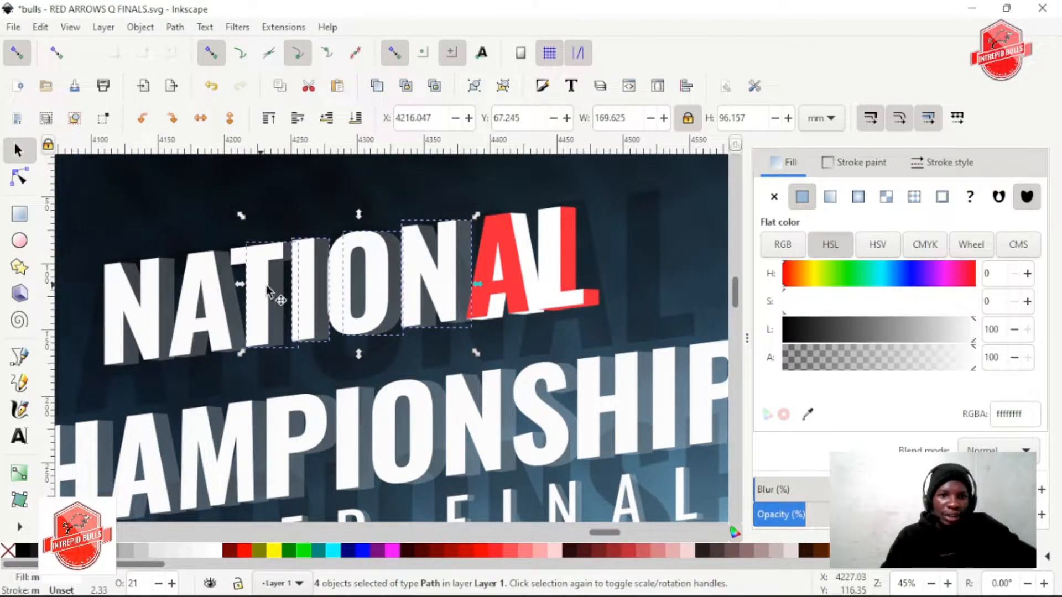
click(433, 288)
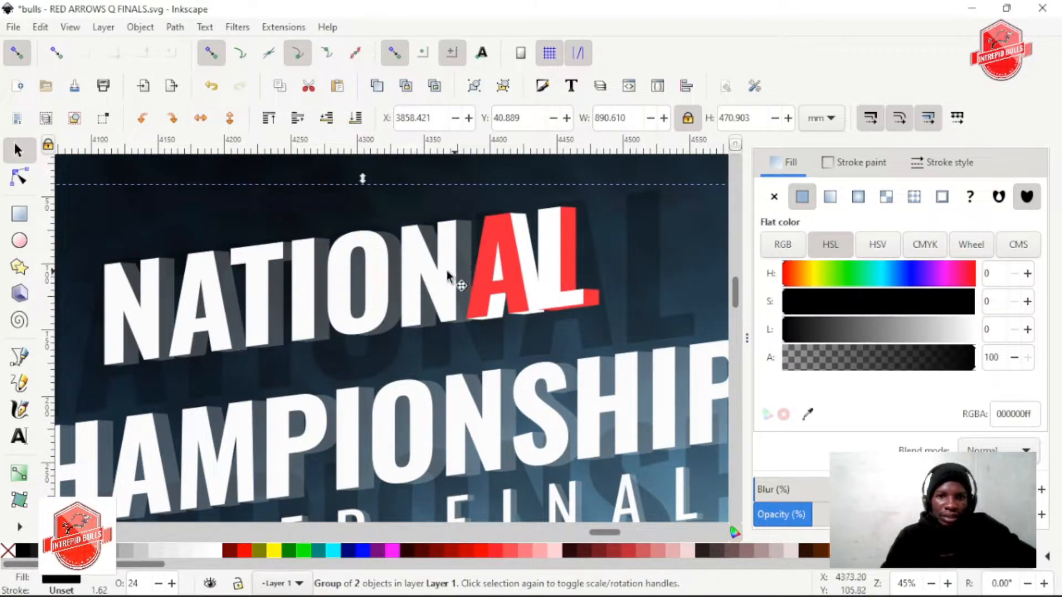
Select the six letter shapes N, A, T, I, O and N in NATIONAL and recolour them with the second A's red, ff3a3a
ctrl+click(446, 270)
ctrl+shift+click(343, 287)
ctrl+shift+click(310, 290)
ctrl+shift+click(308, 290)
ctrl+shift+click(293, 291)
ctrl+shift+click(250, 293)
ctrl+shift+click(244, 271)
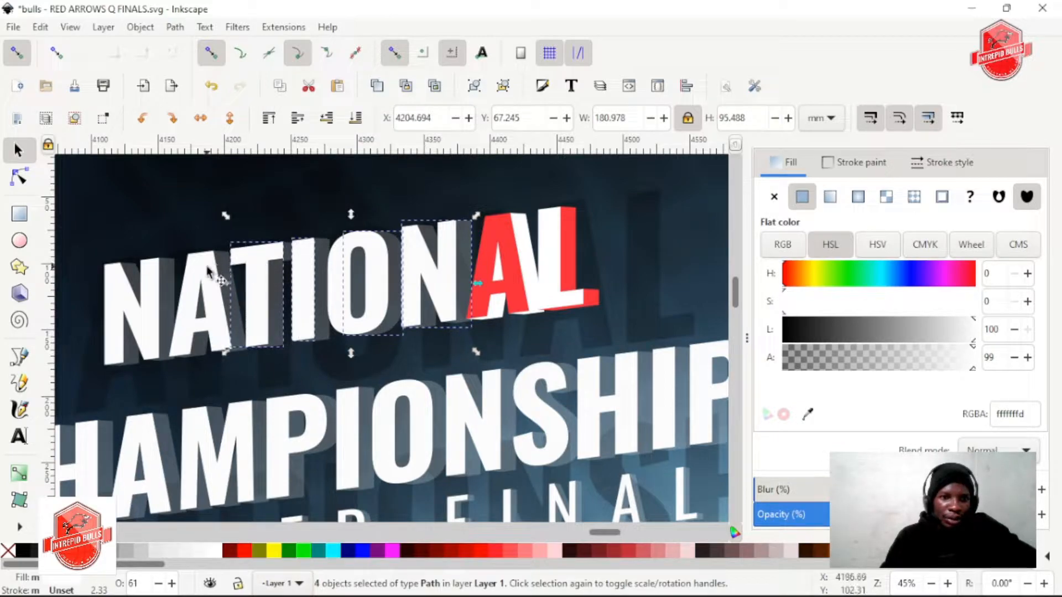
ctrl+shift+click(171, 273)
shift+click(219, 267)
shift+click(194, 258)
shift+click(241, 312)
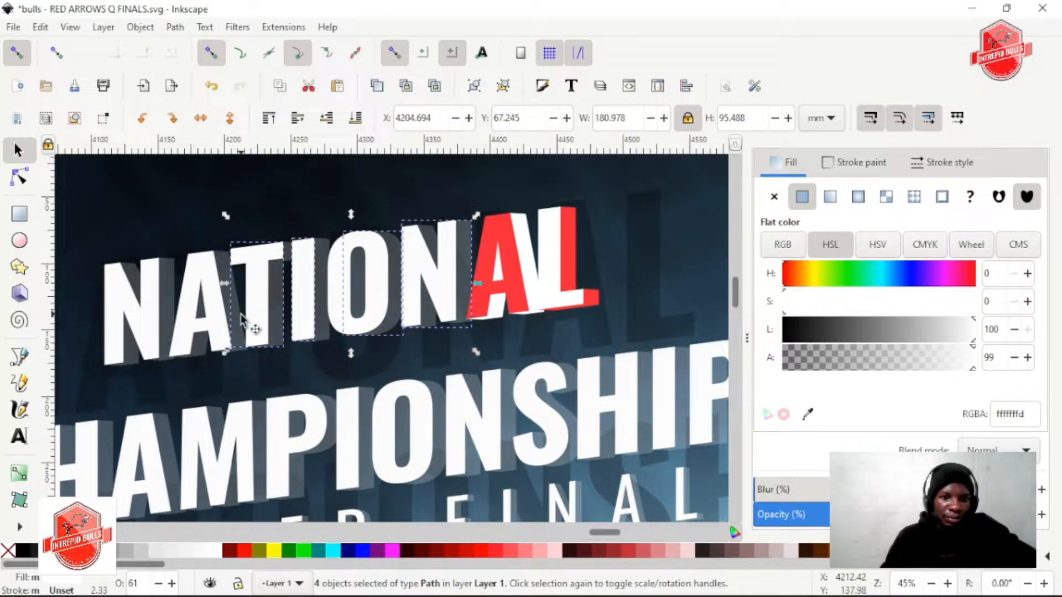
shift+click(187, 260)
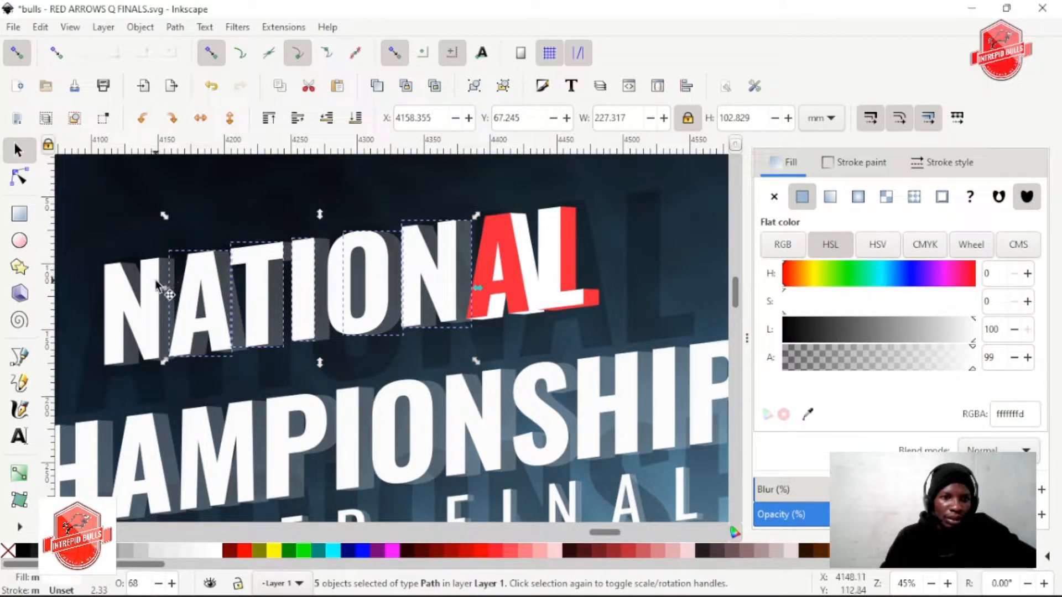
shift+click(113, 273)
key(d)
drag(526, 280, 500, 299)
drag(914, 324, 889, 324)
key(ctrl+z)
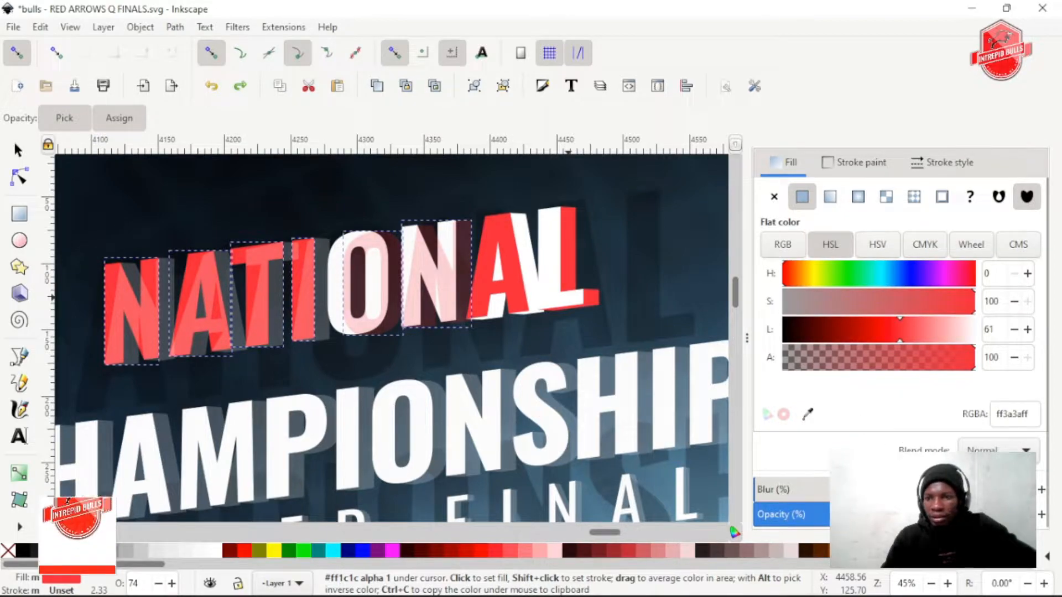
Give the six selected letter shapes 100% opacity and a pure red ff0000 fill, and raise them to the top
click(987, 514)
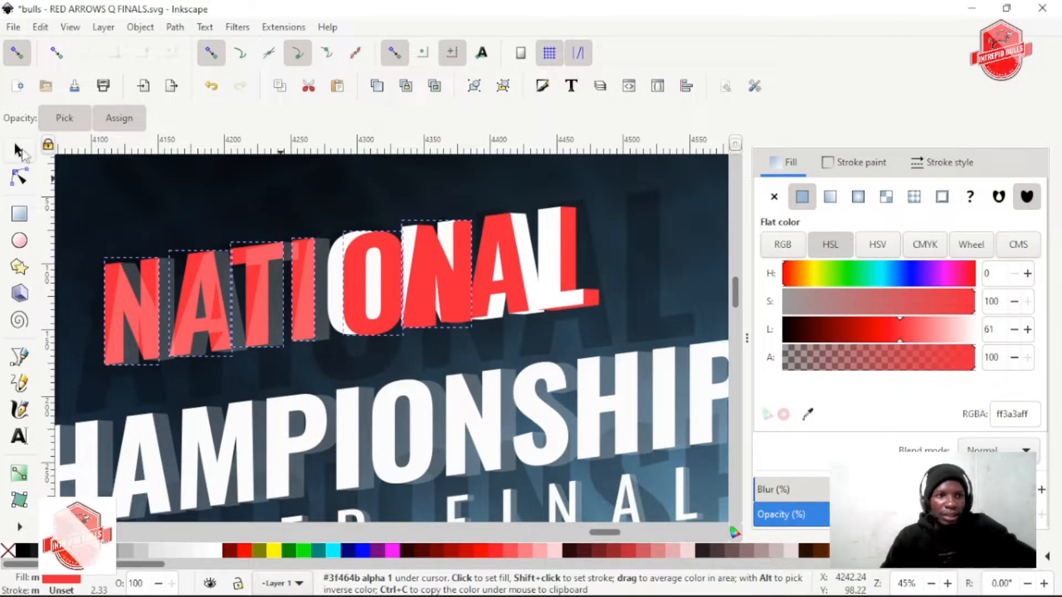
click(499, 551)
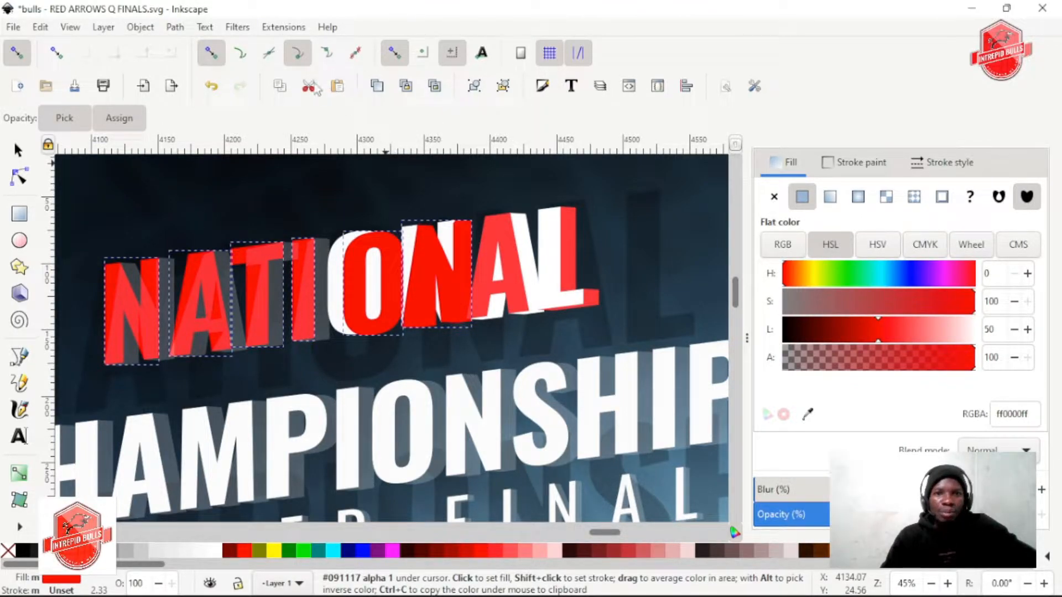
click(27, 150)
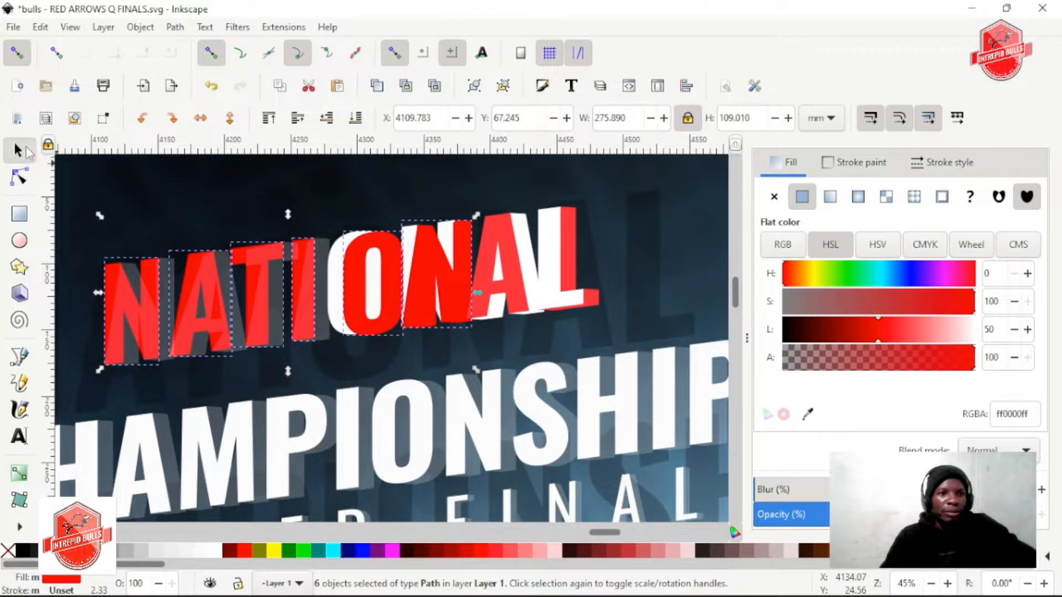
click(269, 118)
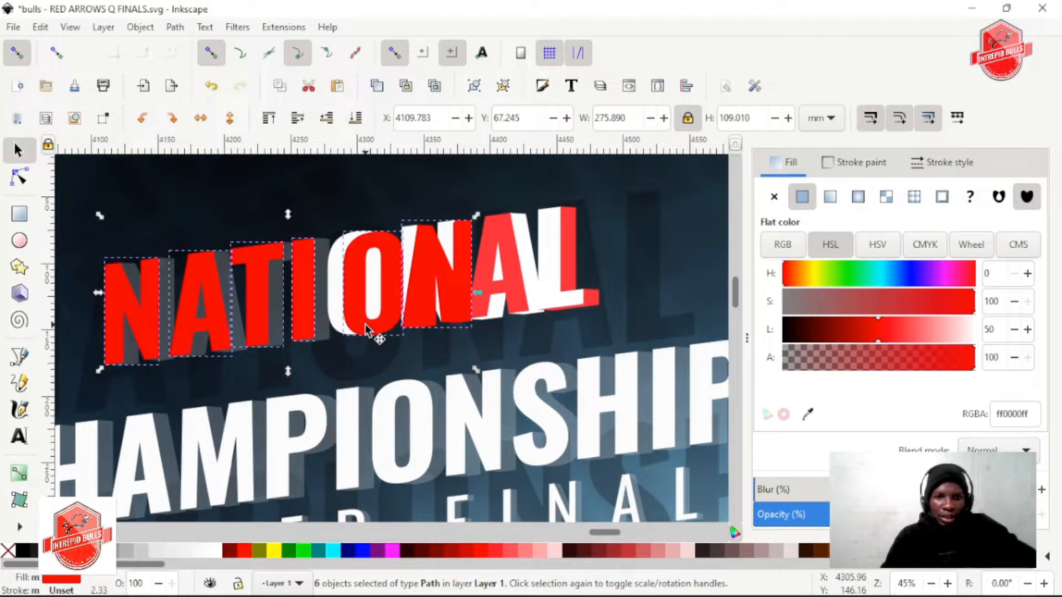
Lower the red O and second N extrusions behind their white front letters and set their lightness to 88
click(399, 336)
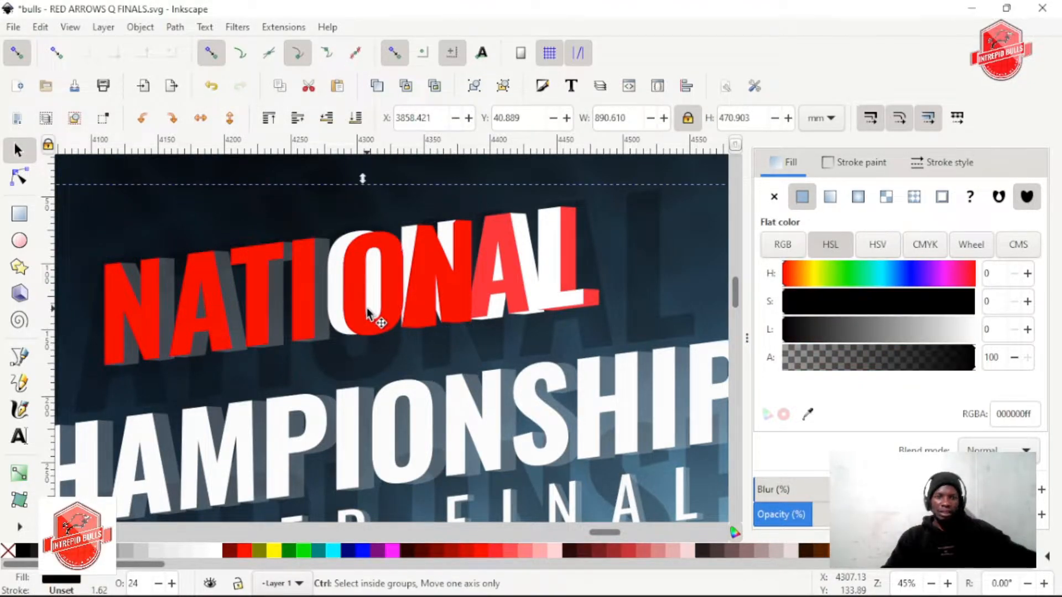
scroll(366, 308, up, 2)
click(344, 236)
scroll(416, 290, down, 1)
shift+click(486, 261)
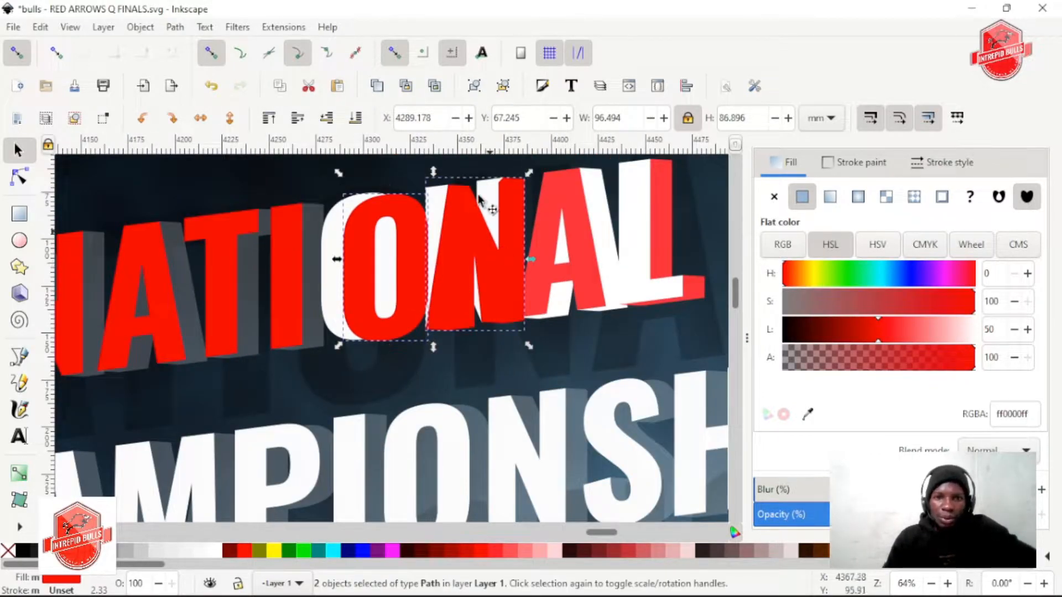
click(326, 118)
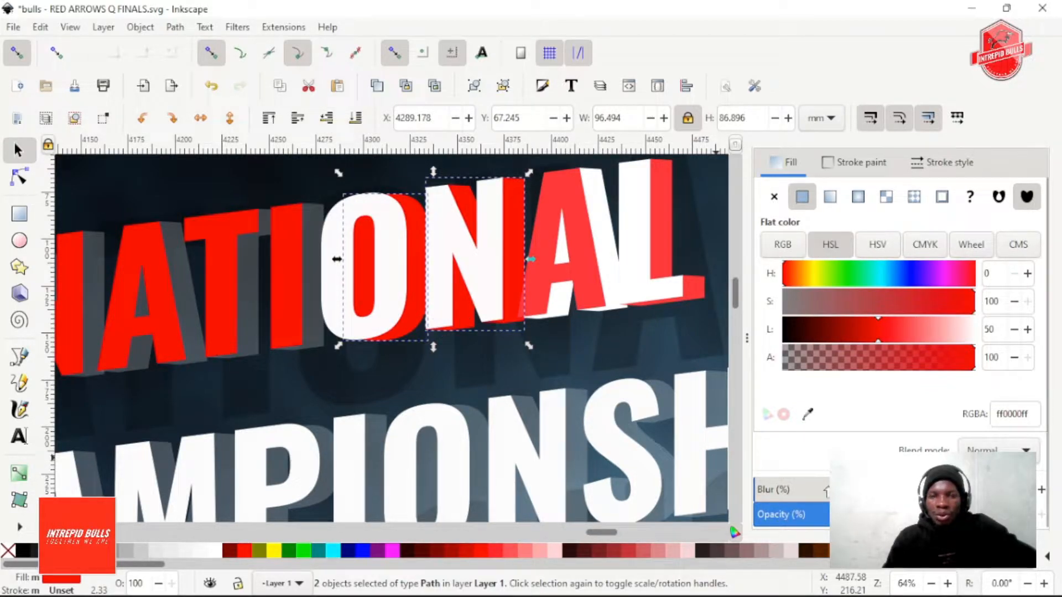
drag(884, 329, 952, 328)
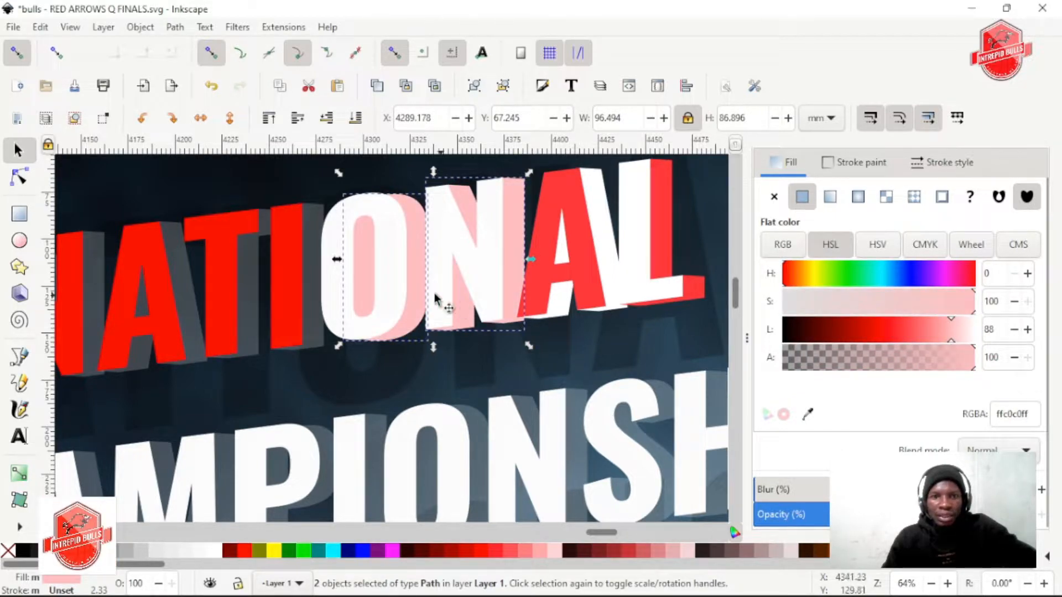
Fill the front letters O and second N with the red ff3a3a sampled from the second A
click(322, 284)
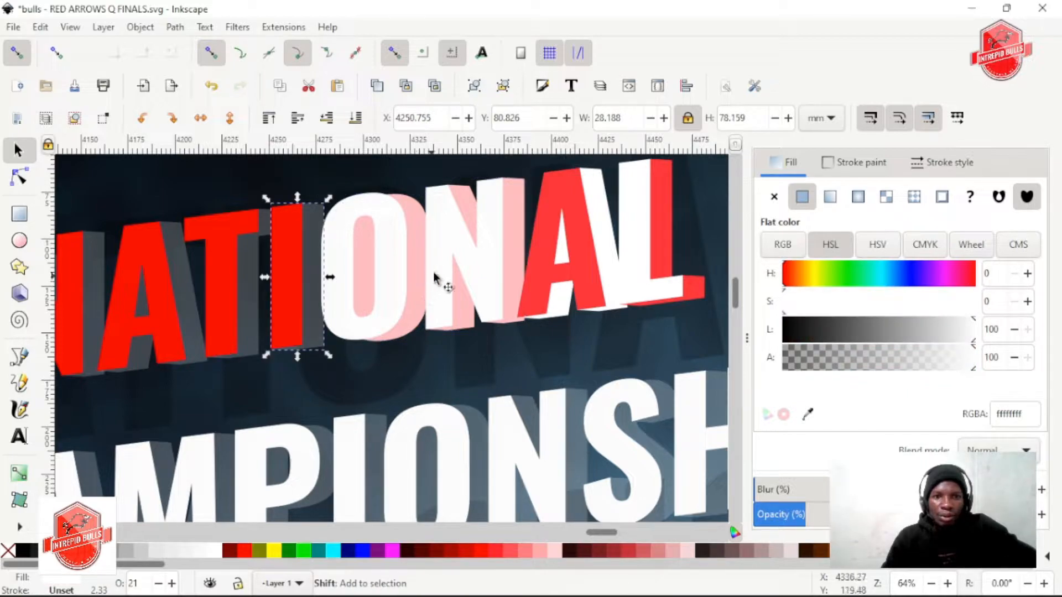
click(395, 246)
shift+click(446, 256)
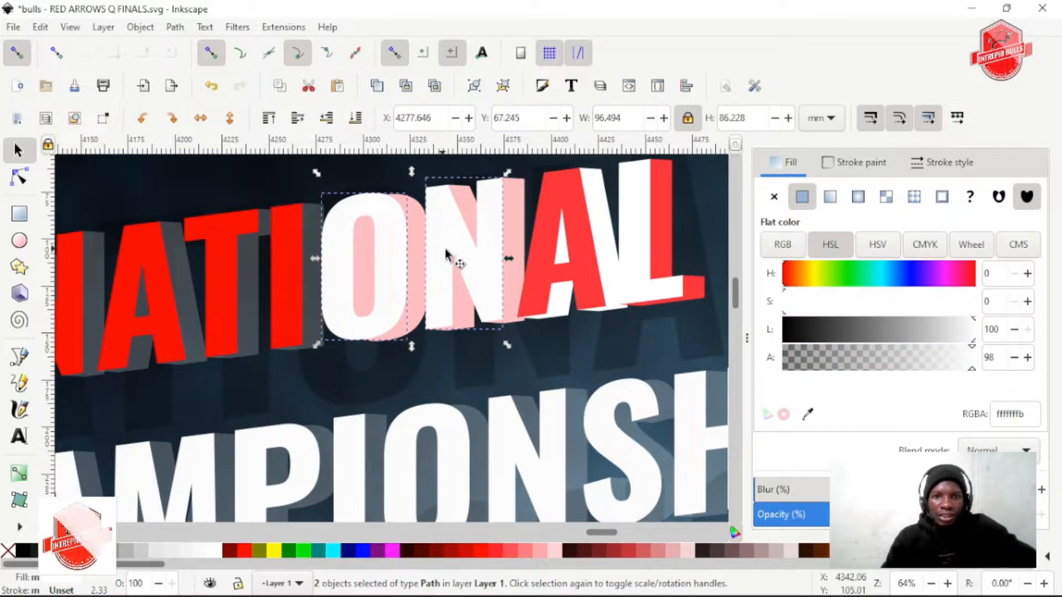
key(d)
click(540, 274)
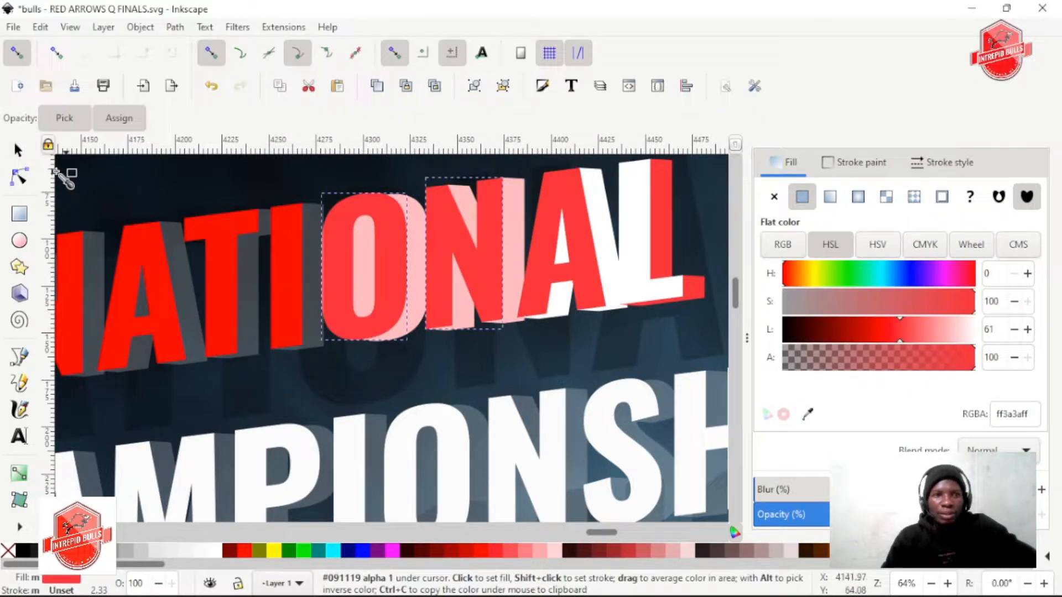
click(20, 151)
Turn the O and second N extrusions white by setting their lightness to 100
click(513, 220)
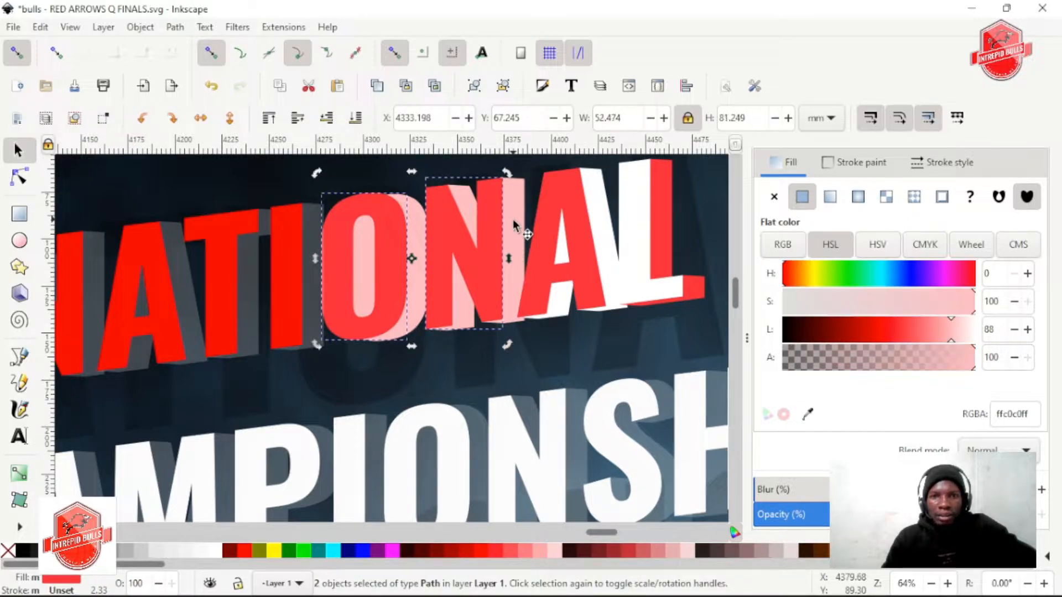
shift+click(424, 222)
shift+click(414, 223)
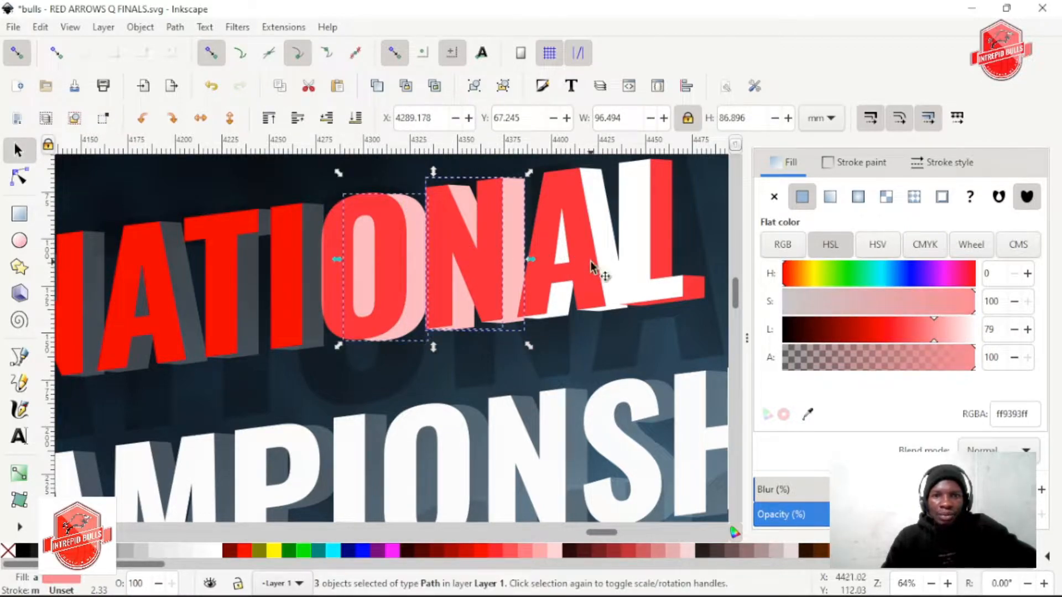
drag(935, 333, 1025, 330)
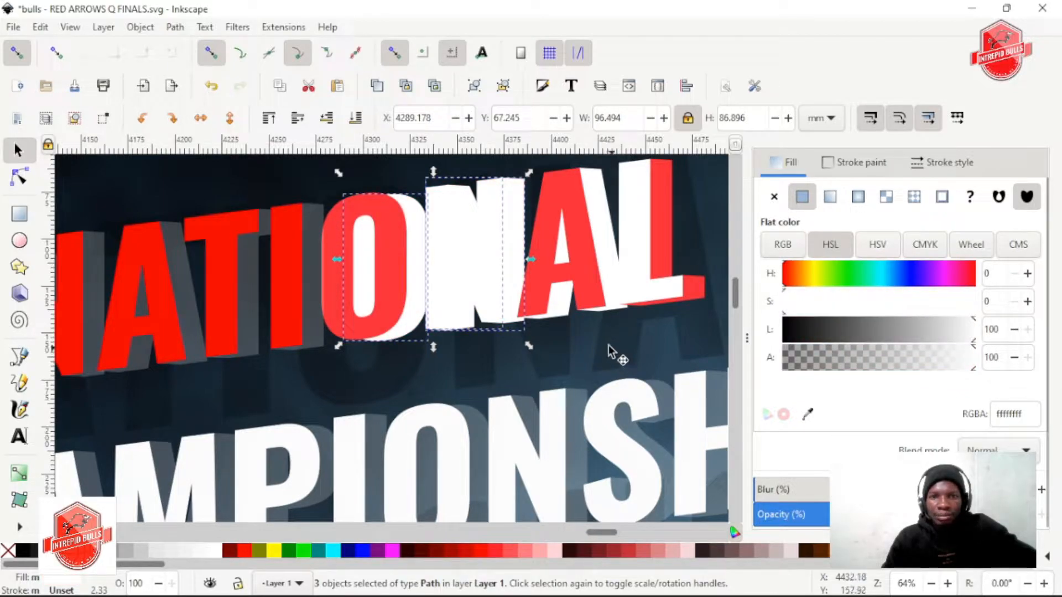
Refill the second N's front letter with the red ff3a3a sampled from the neighbouring A
click(595, 306)
click(453, 249)
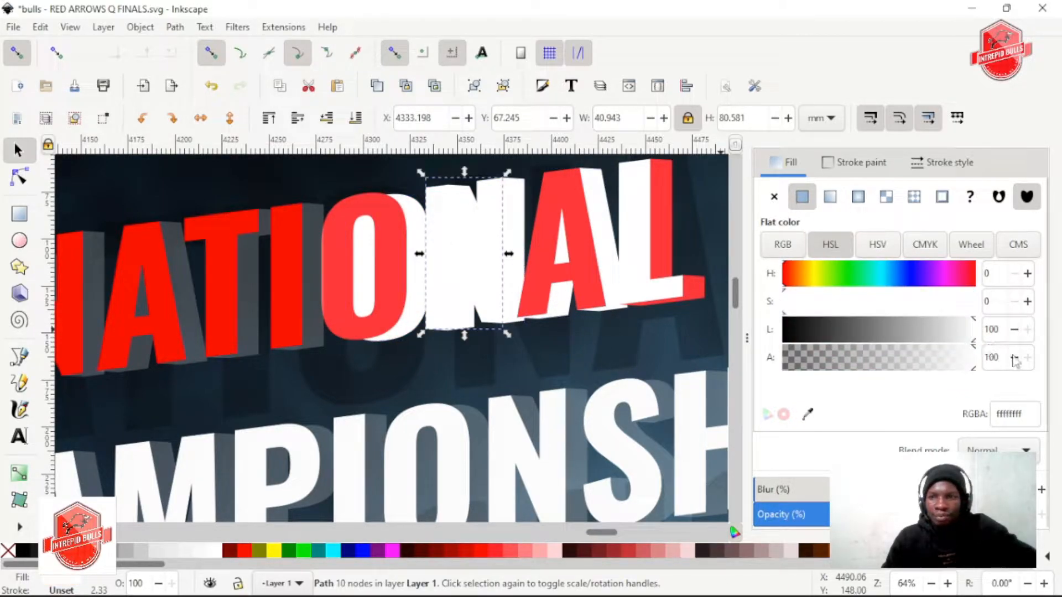
key(d)
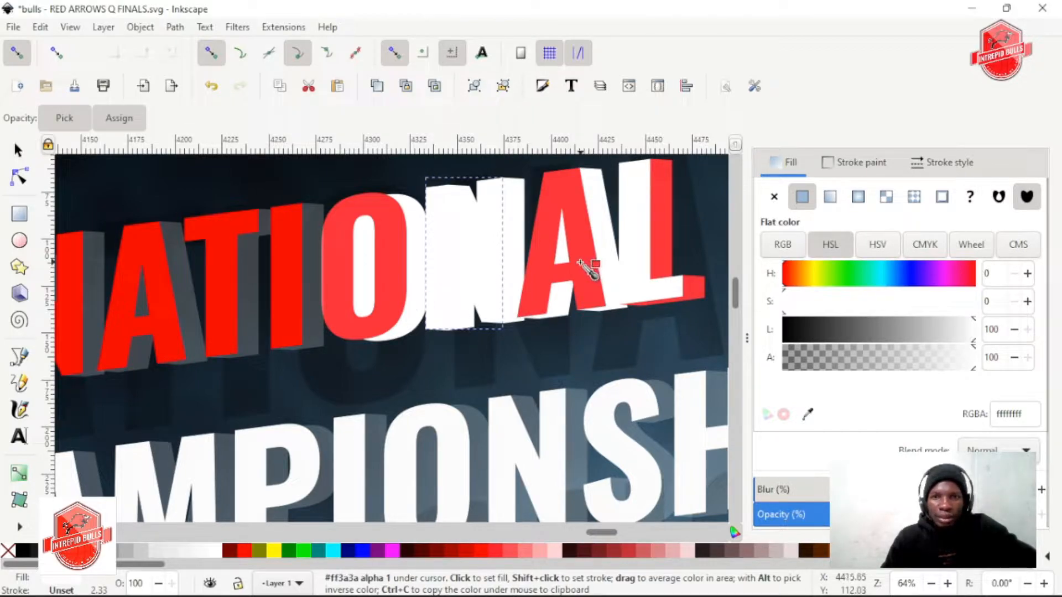
click(580, 262)
key(s)
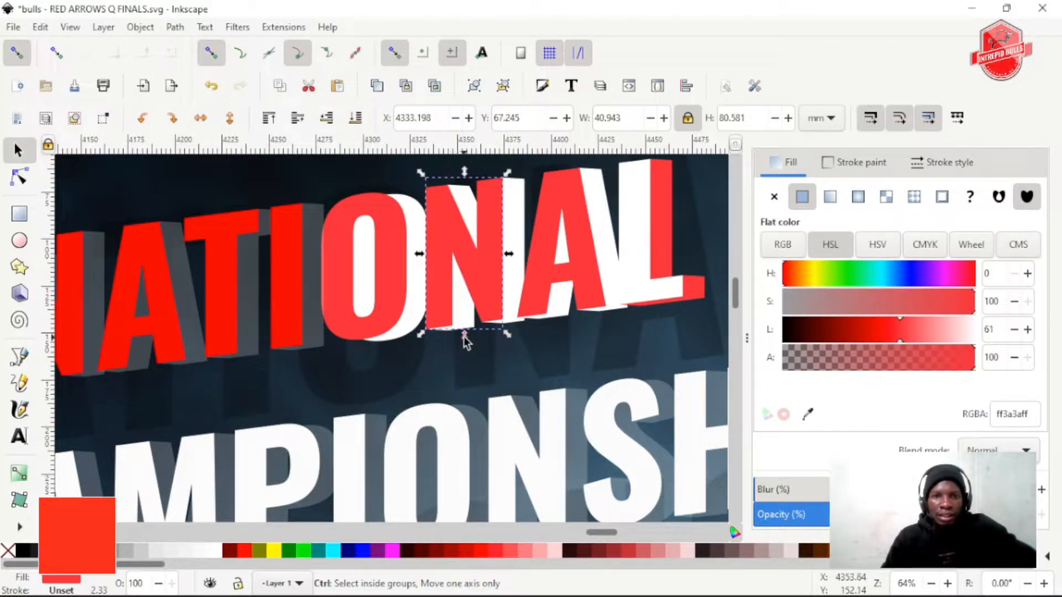
scroll(464, 339, down, 3)
scroll(486, 362, up, 2)
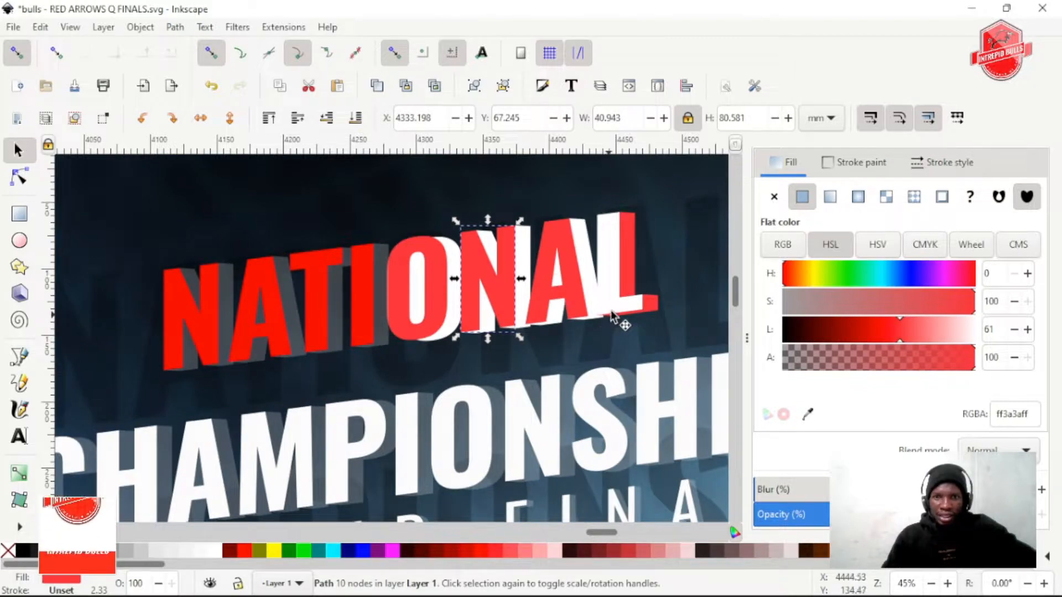
Fill the front of the letter L in NATIONAL with the red ff3a3a sampled from the second A
click(615, 307)
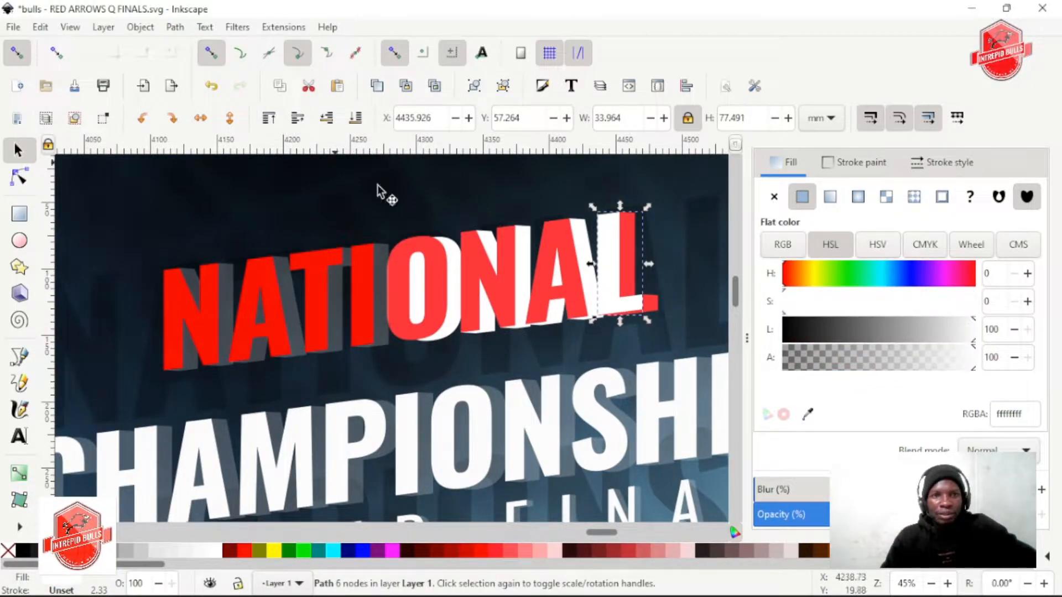
click(630, 379)
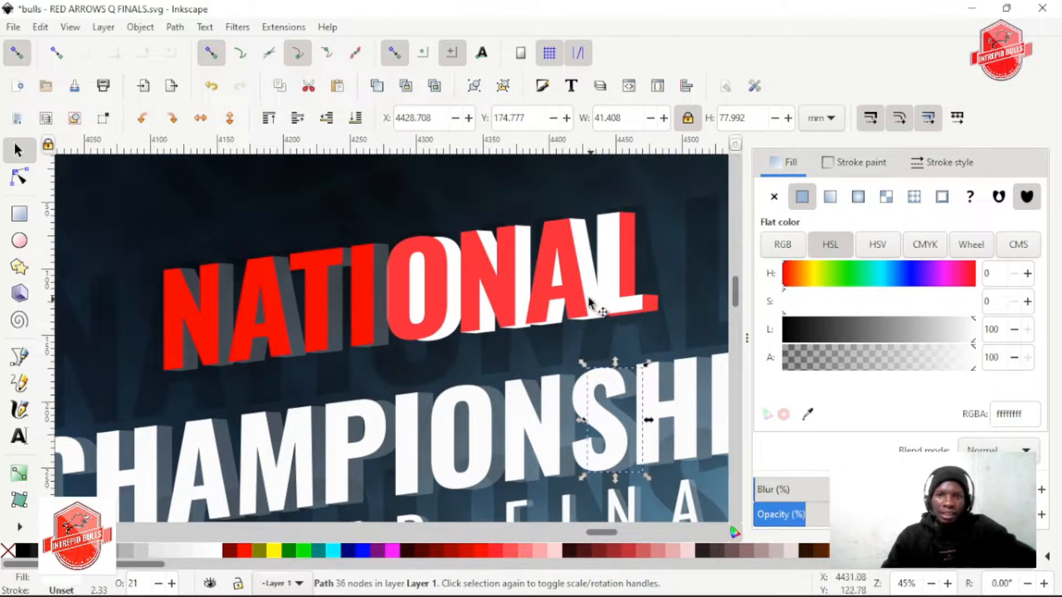
click(609, 265)
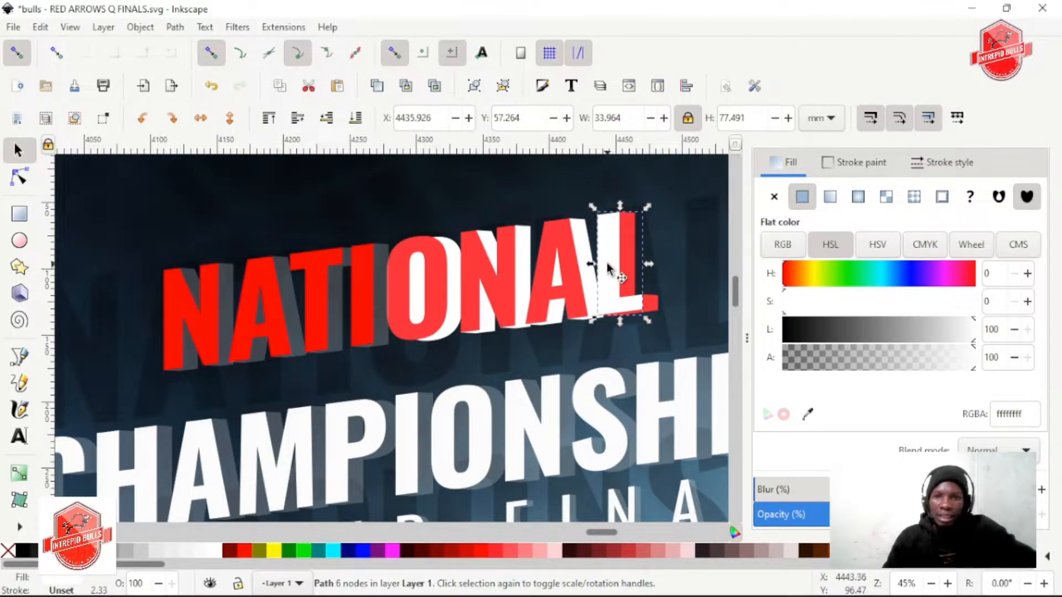
key(d)
click(562, 238)
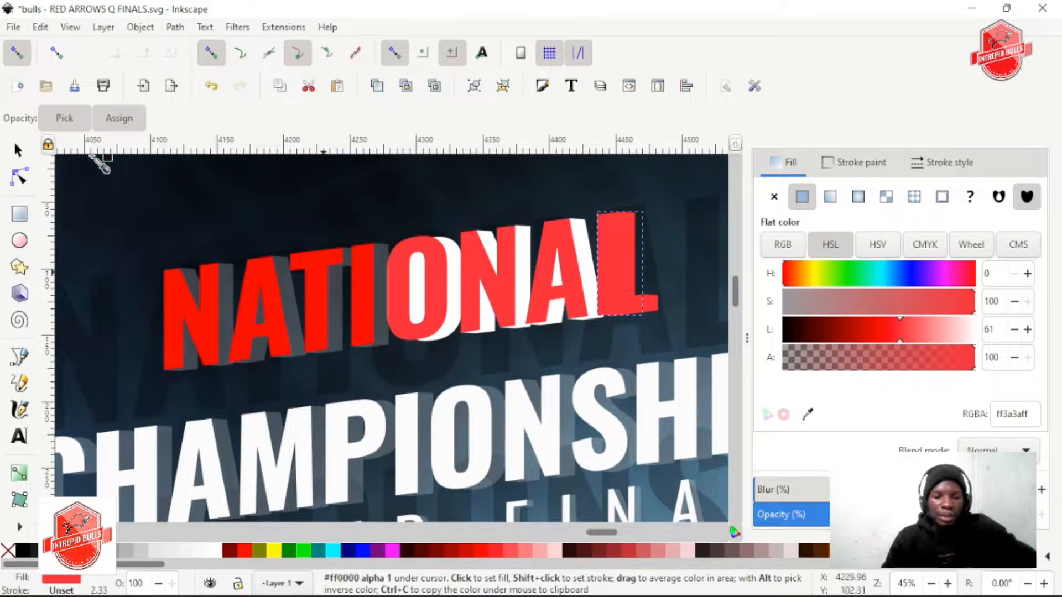
key(s)
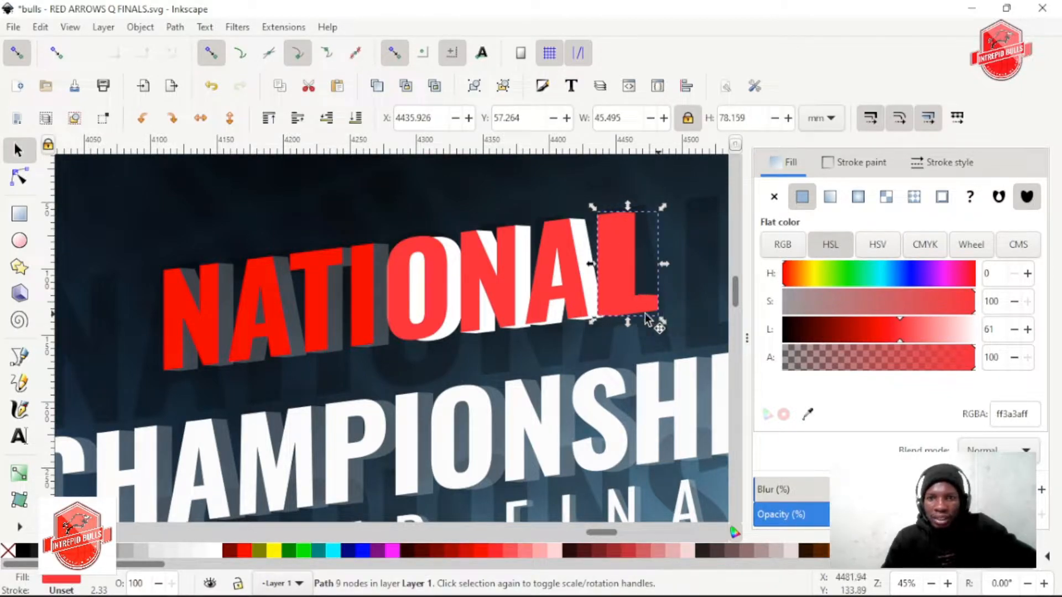
Recolour the L's extrusion with the white sampled from the second A's extrusion
key(d)
click(594, 268)
key(s)
Raise the opacity of the extrusions behind the first N, first A, T and I to 100%
click(365, 278)
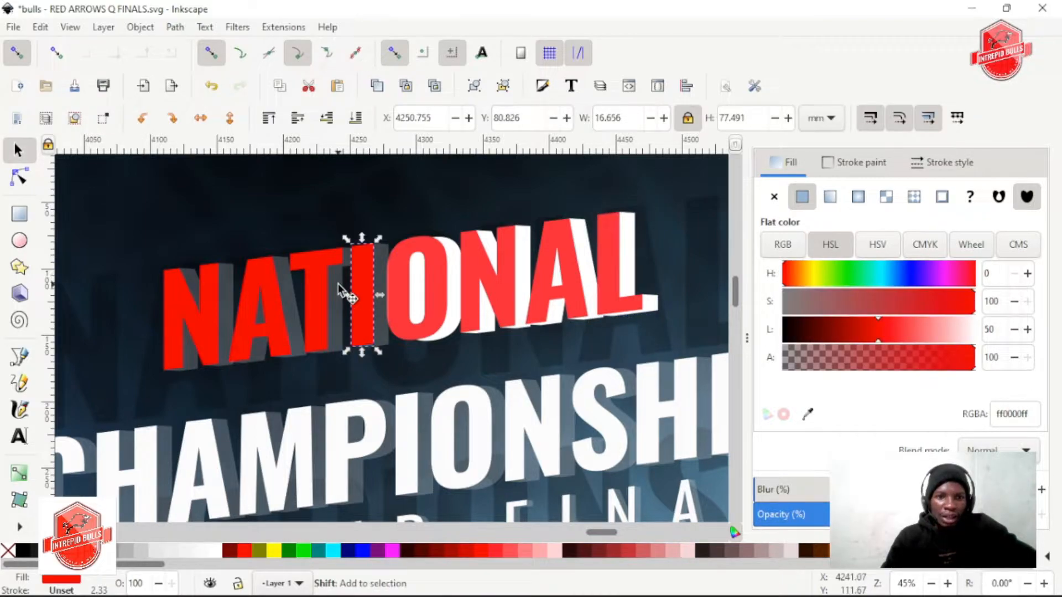
click(383, 260)
shift+click(338, 280)
shift+click(291, 285)
shift+click(230, 282)
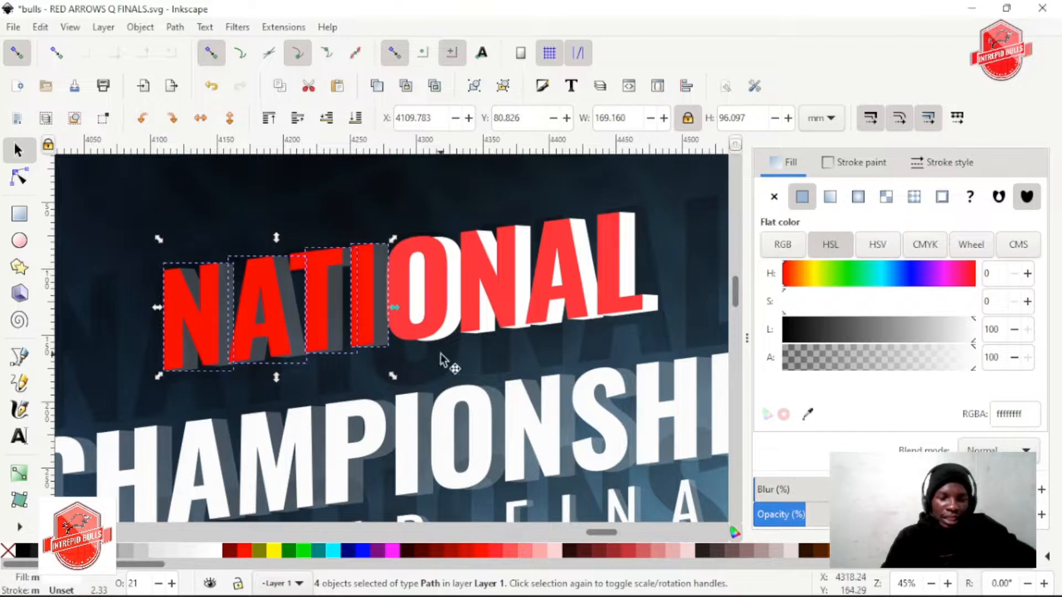
click(998, 515)
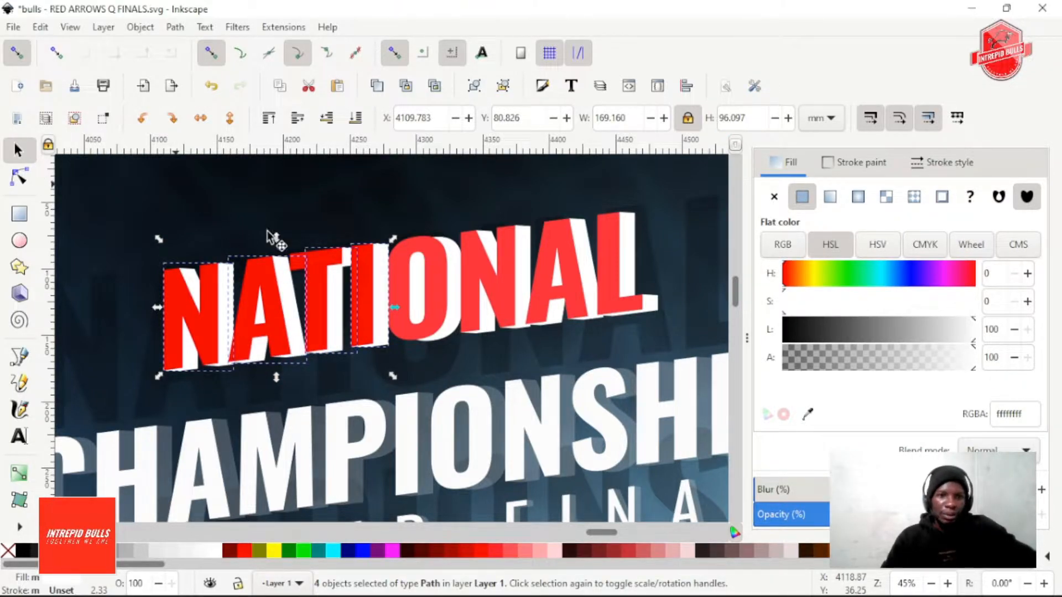
Recolour the front letters O, N, A and L with the pure red ff0000 sampled from the T
click(396, 277)
click(394, 280)
click(419, 247)
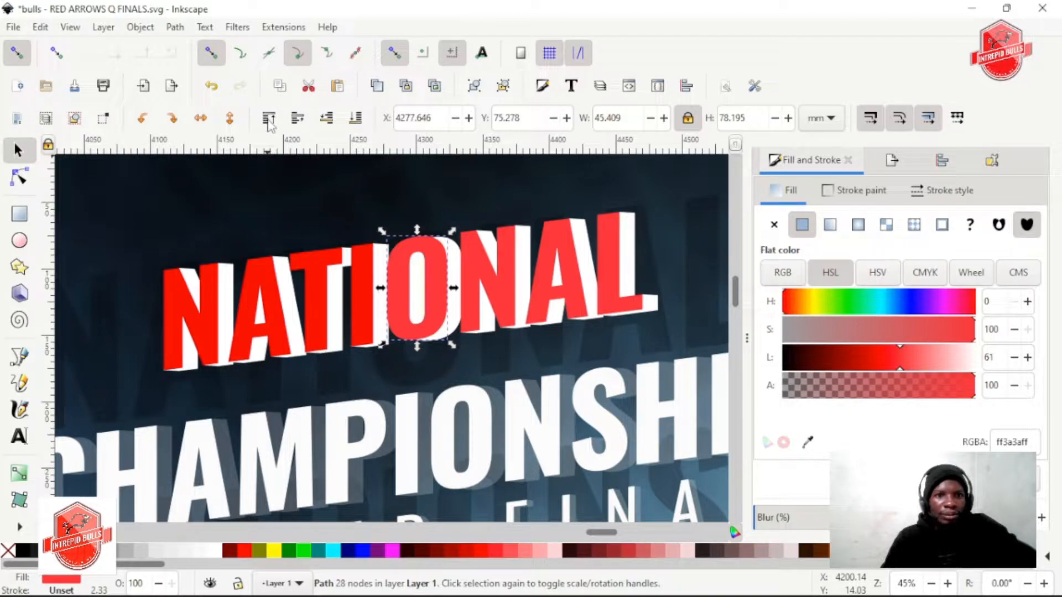
click(445, 224)
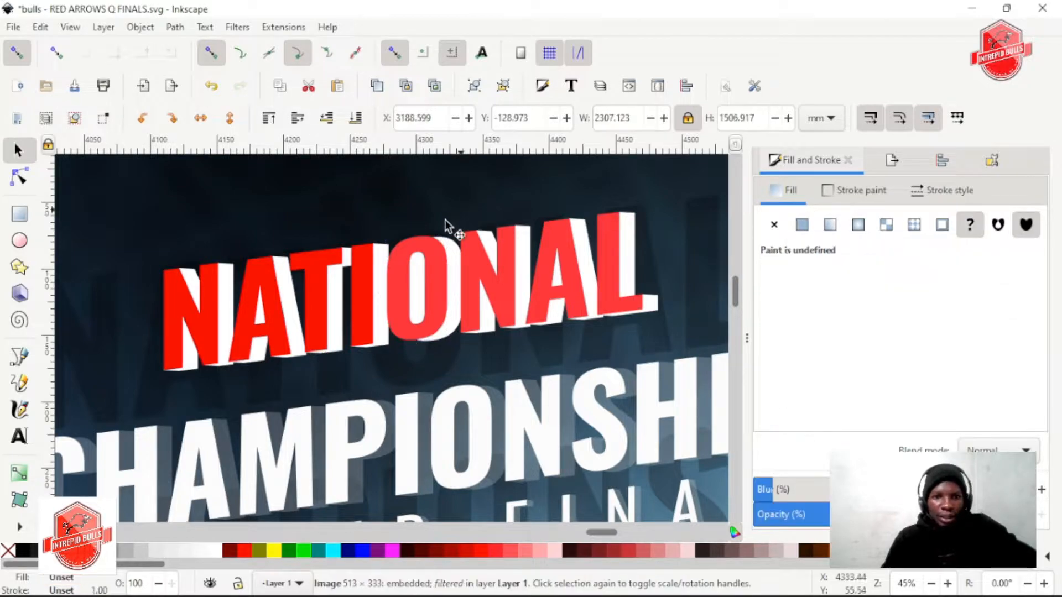
click(407, 323)
shift+click(475, 281)
shift+click(553, 253)
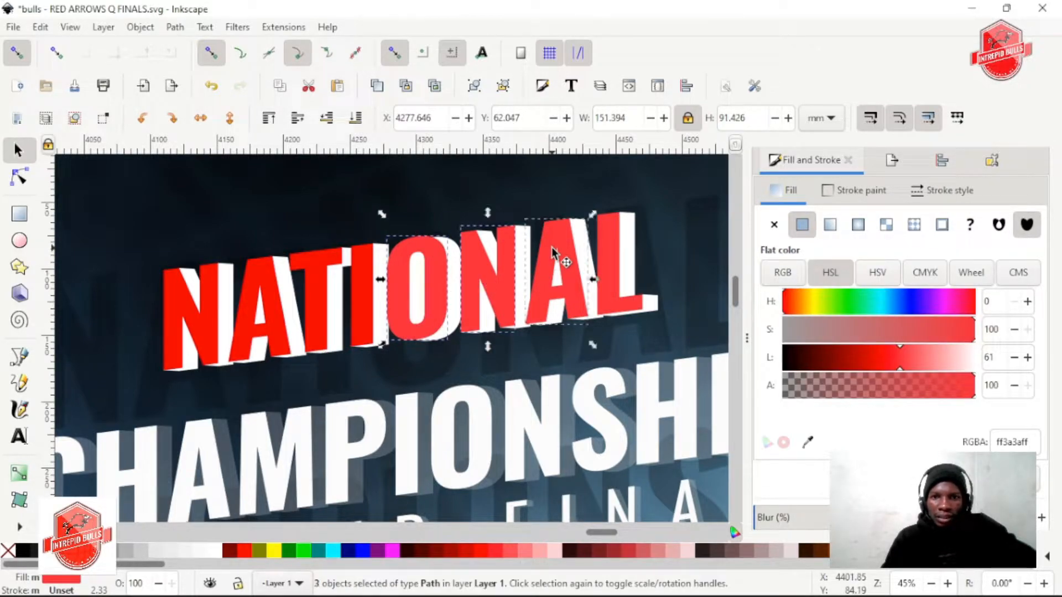
shift+click(618, 231)
key(d)
click(320, 272)
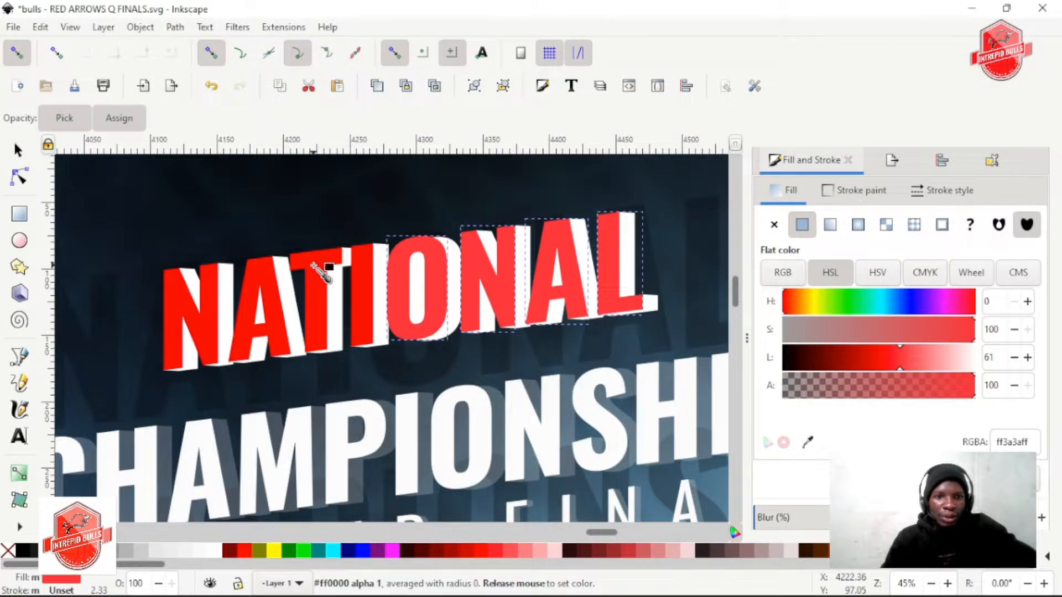
key(s)
scroll(398, 275, down, 2)
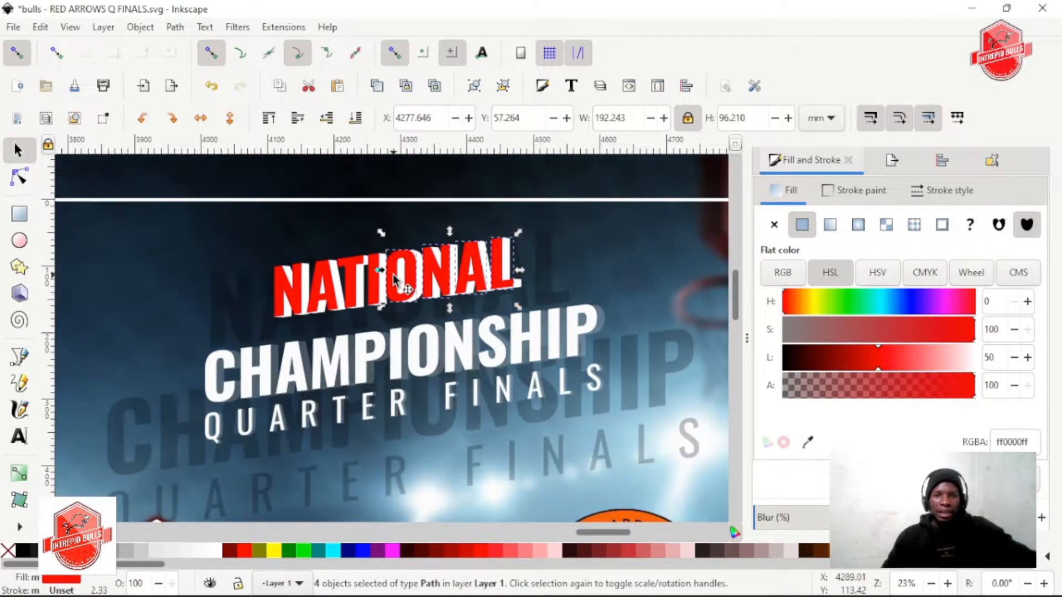
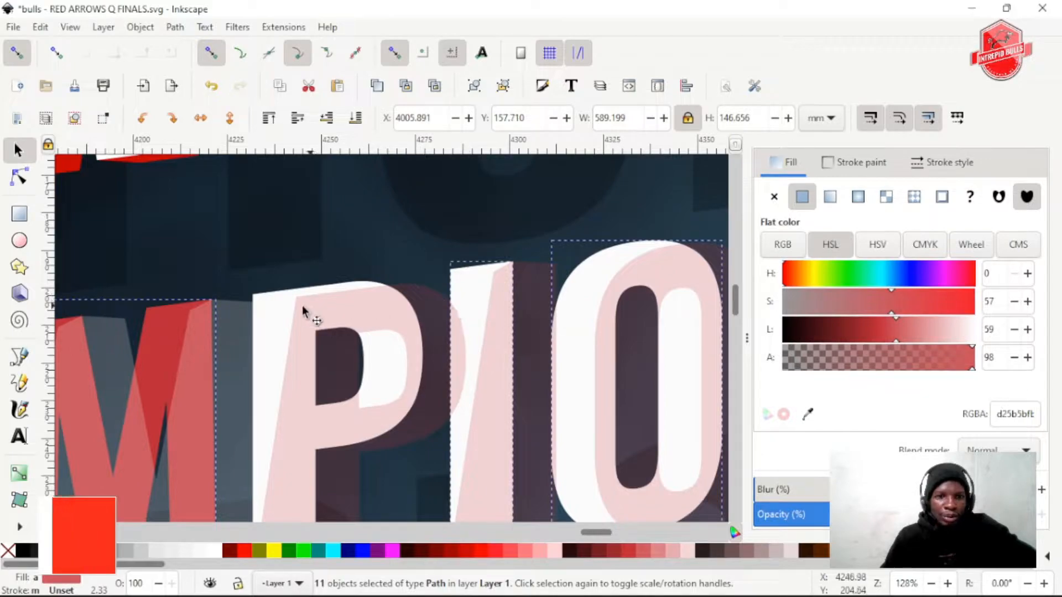
Add the letter P to the selected front letters of CHAMPIONSHIP, fill all twelve with aqua 00ffff and group them
shift+click(248, 328)
shift+click(294, 315)
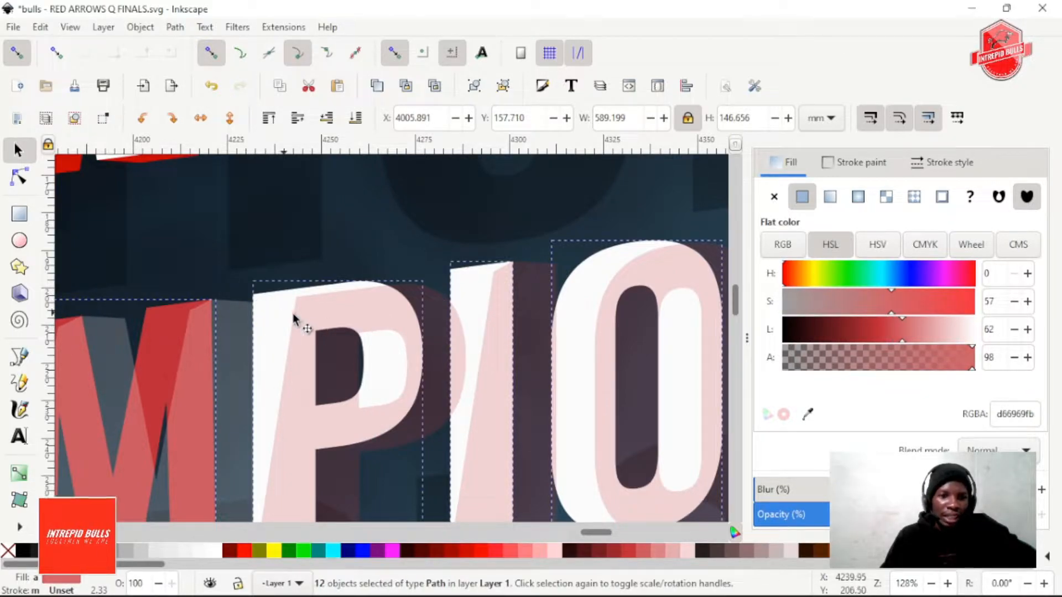
scroll(344, 320, down, 2)
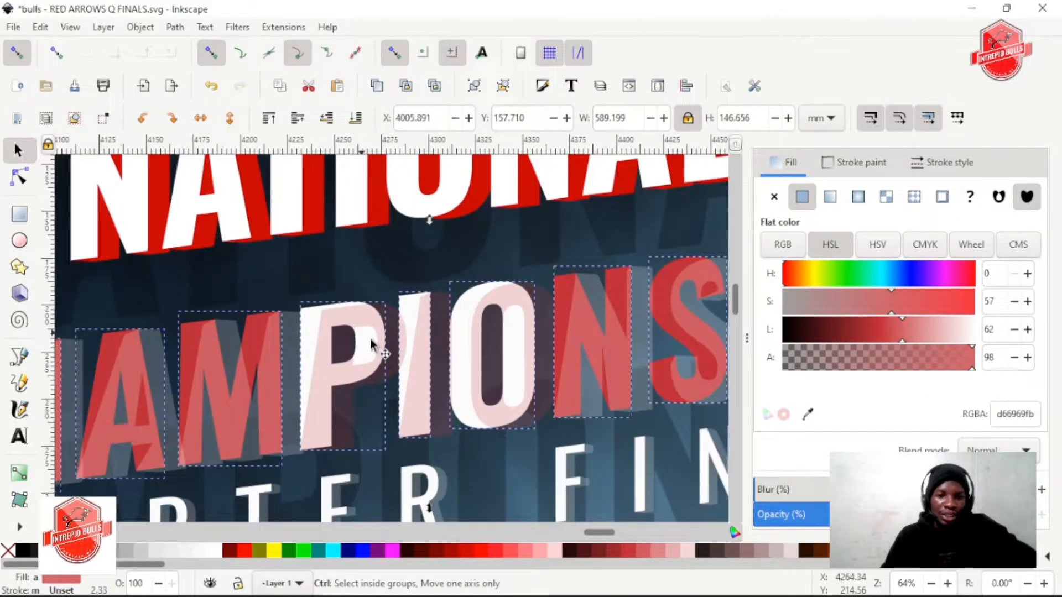
click(333, 550)
scroll(381, 382, down, 2)
scroll(390, 395, down, 1)
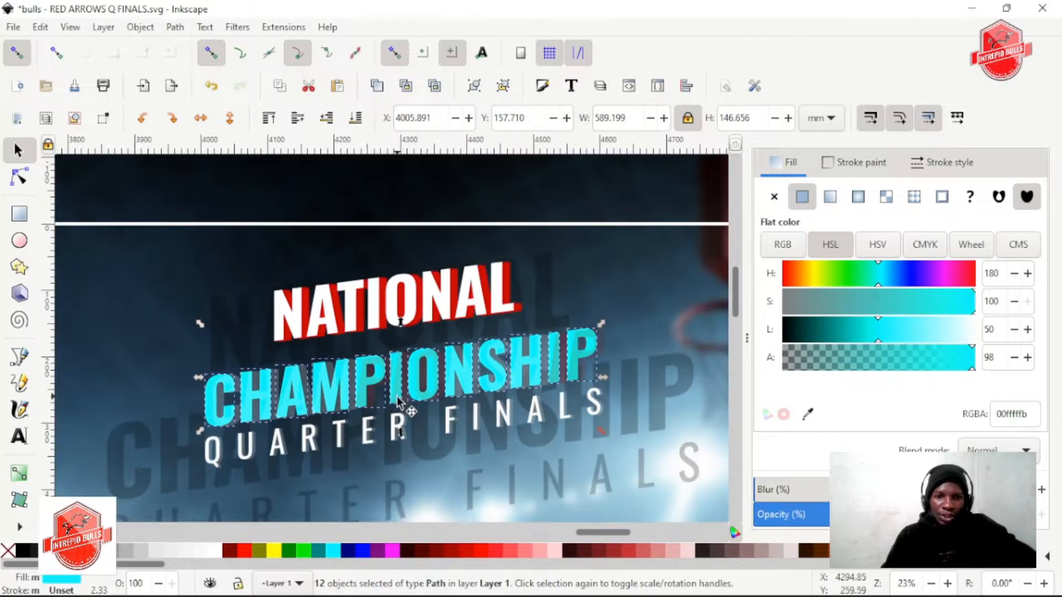
click(440, 420)
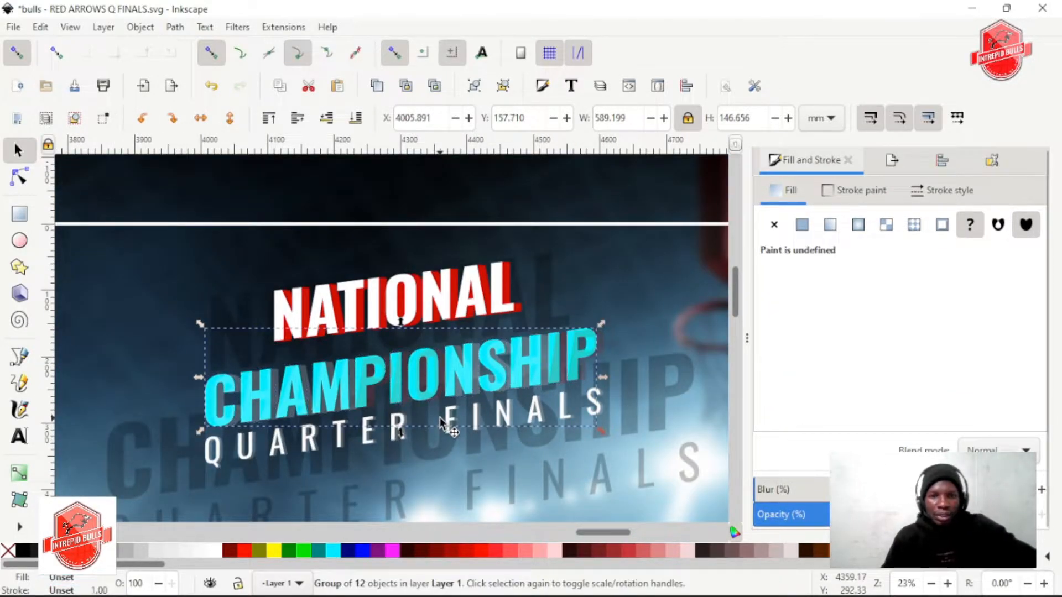
scroll(441, 421, down, 1)
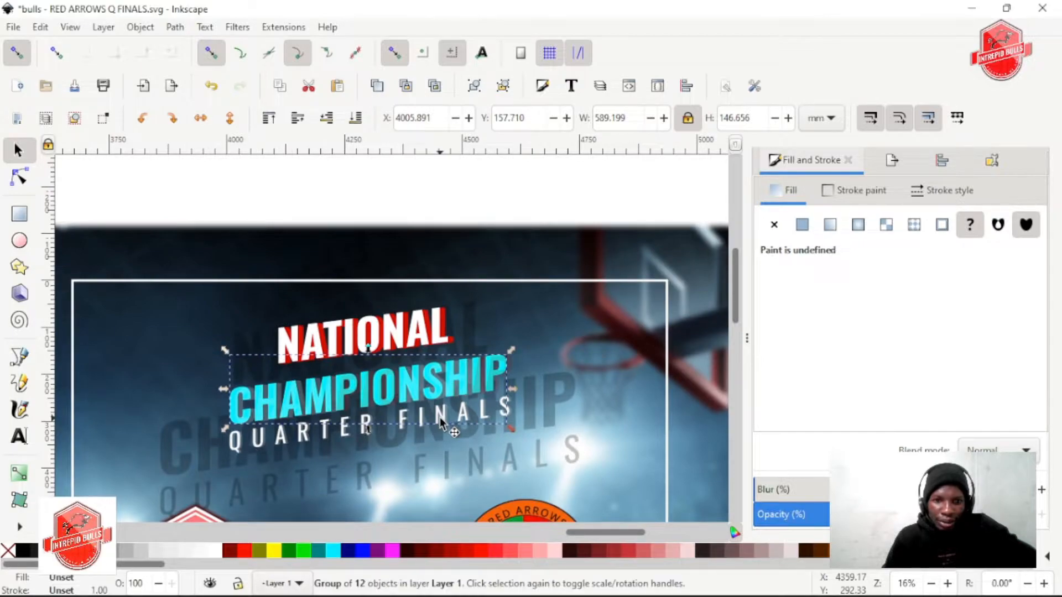
Select the twelve semi-transparent extrusion shapes behind the letters of CHAMPIONSHIP and group them
scroll(443, 415, up, 4)
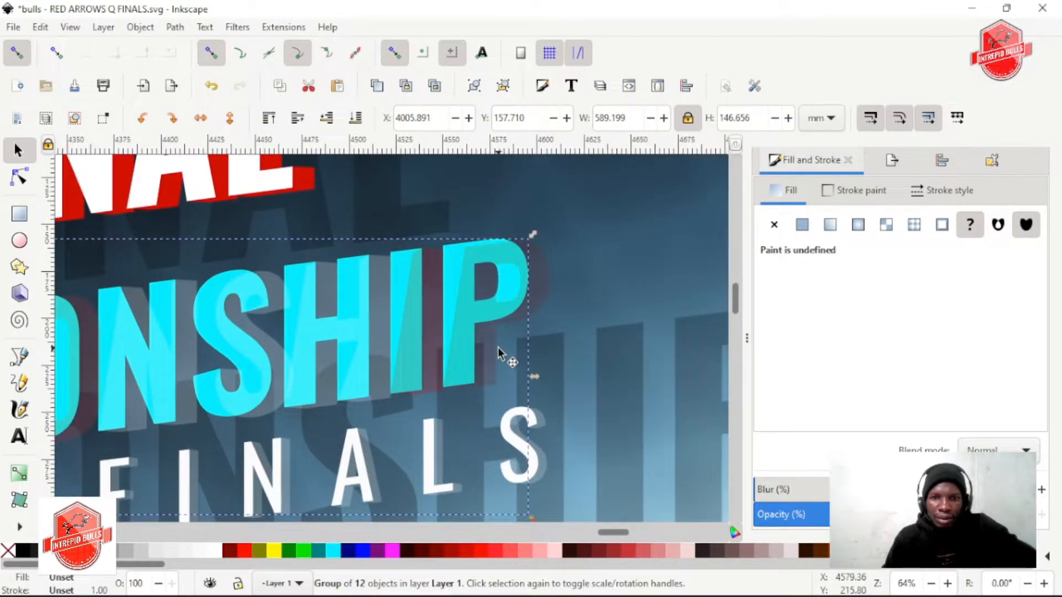
ctrl+click(541, 280)
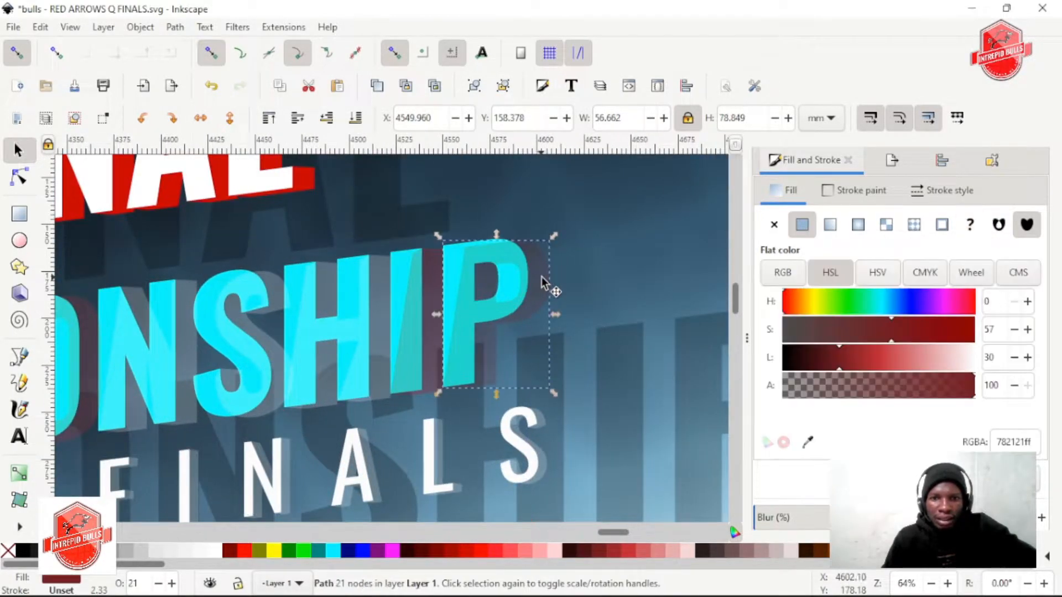
ctrl+shift+click(394, 303)
ctrl+shift+click(374, 316)
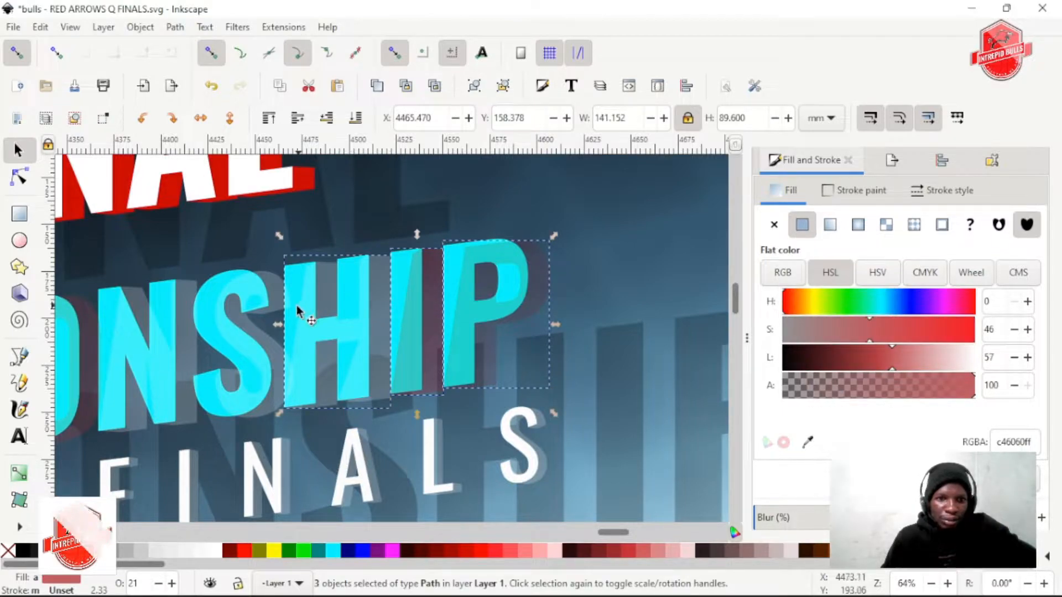
ctrl+shift+click(275, 316)
scroll(260, 318, left, 3)
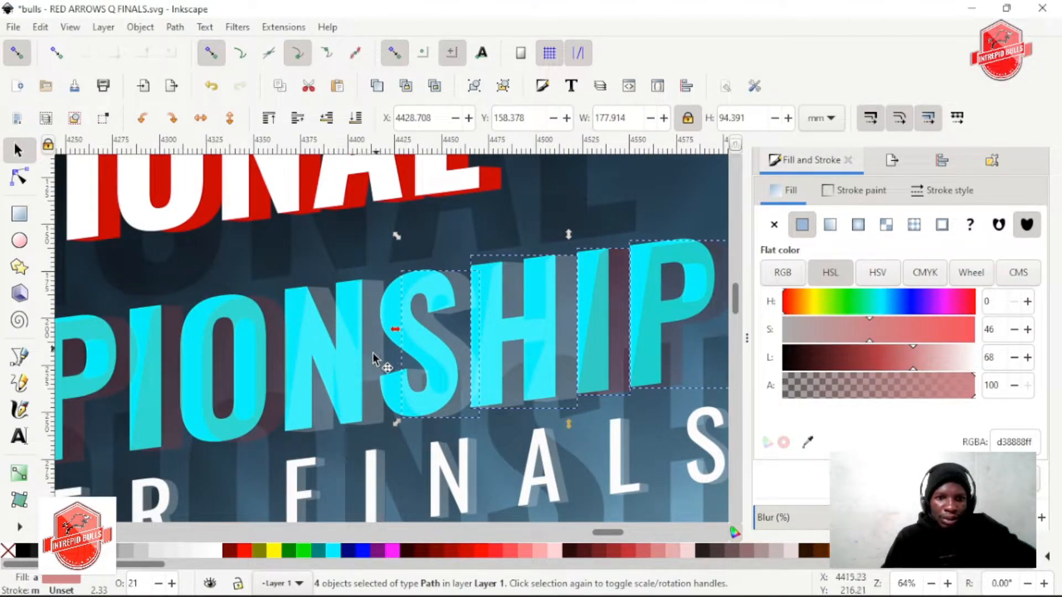
ctrl+shift+click(373, 359)
ctrl+shift+click(280, 350)
scroll(256, 360, left, 3)
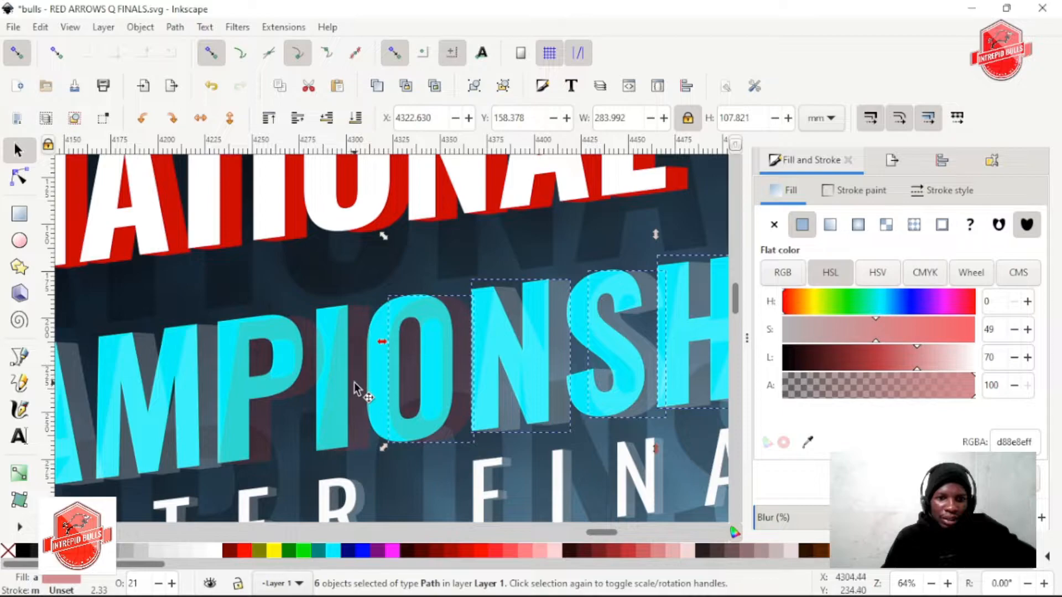
ctrl+shift+click(354, 383)
ctrl+shift+click(294, 393)
scroll(297, 400, left, 3)
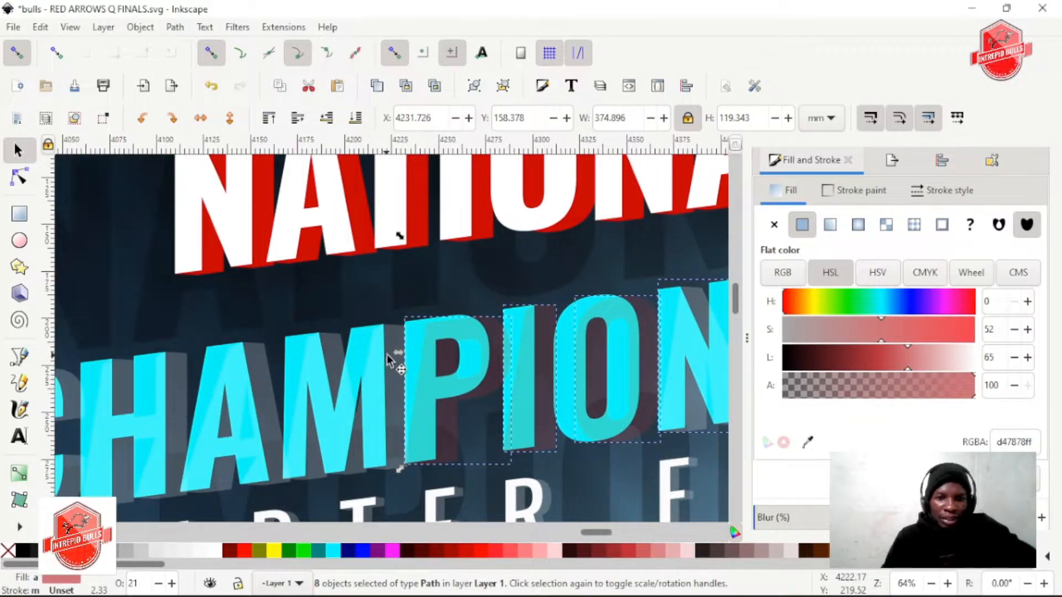
ctrl+shift+click(376, 397)
ctrl+shift+click(272, 400)
scroll(273, 399, left, 3)
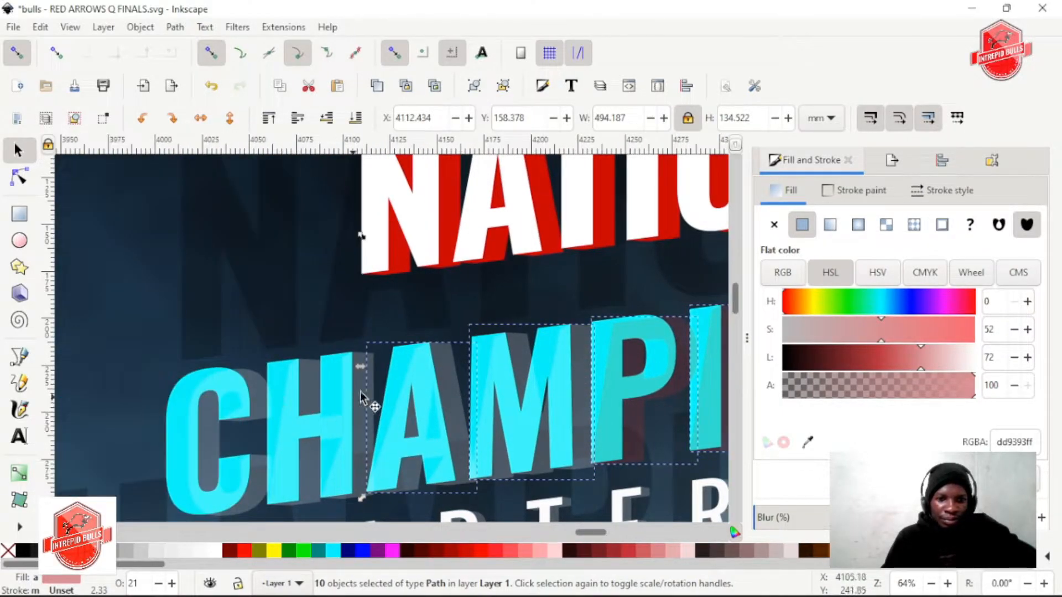
ctrl+shift+click(288, 410)
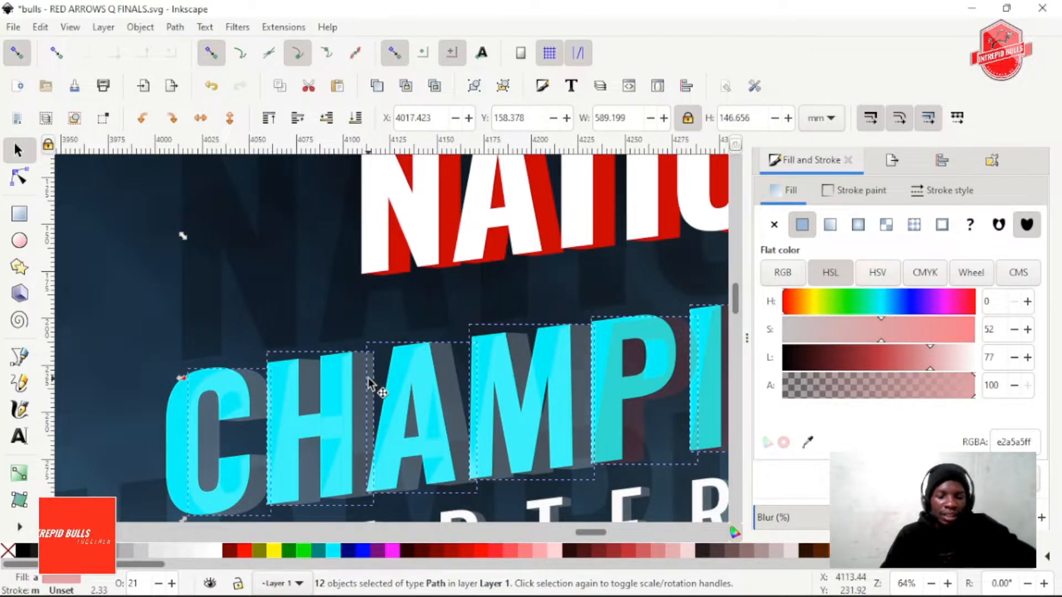
key(ctrl+g)
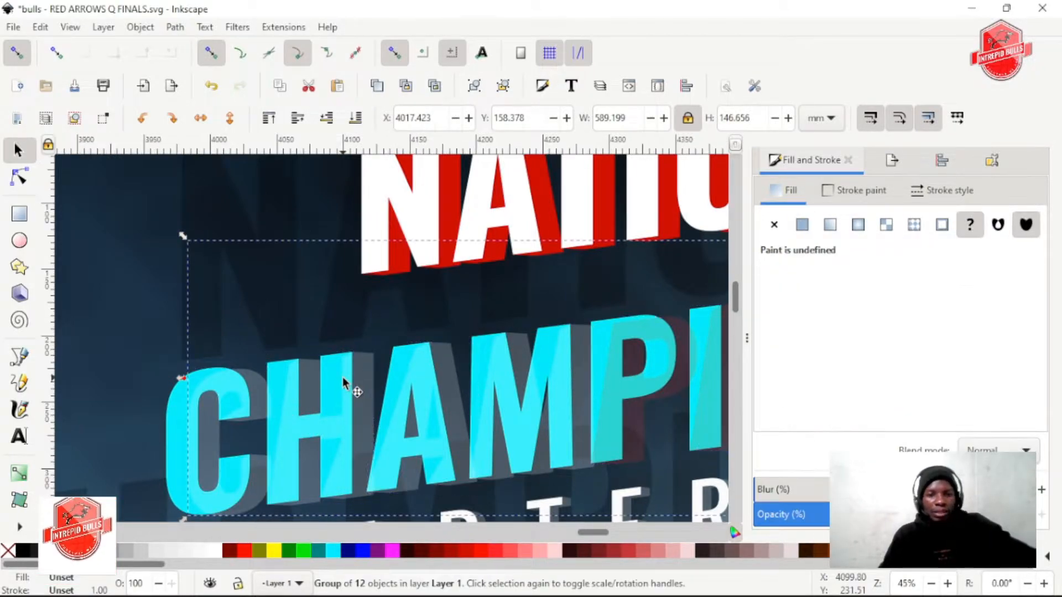
Try pale pink ffd5d5, the red d30000 sampled from NATIONAL's extrusion, and white as fills for the CHAMPIONSHIP extrusion group
ctrl+scroll(343, 376, down, 2)
scroll(354, 372, right, 4)
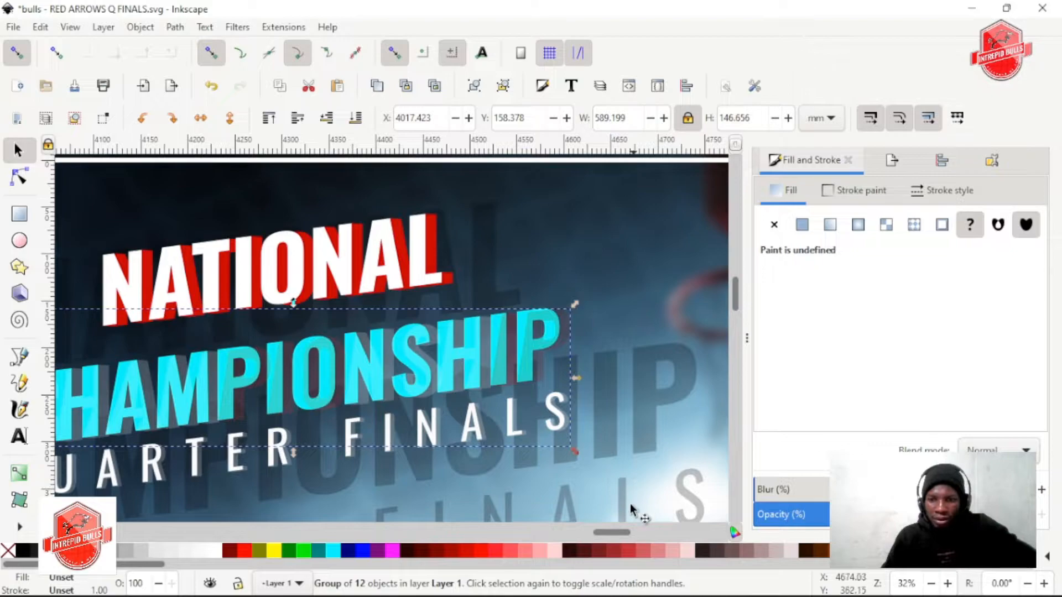
click(554, 553)
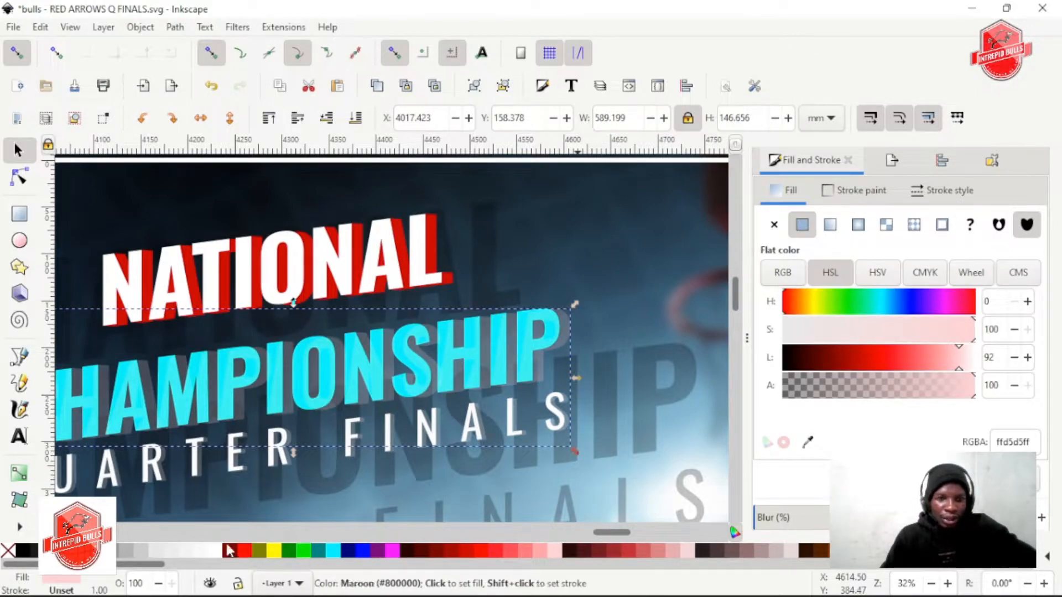
key(d)
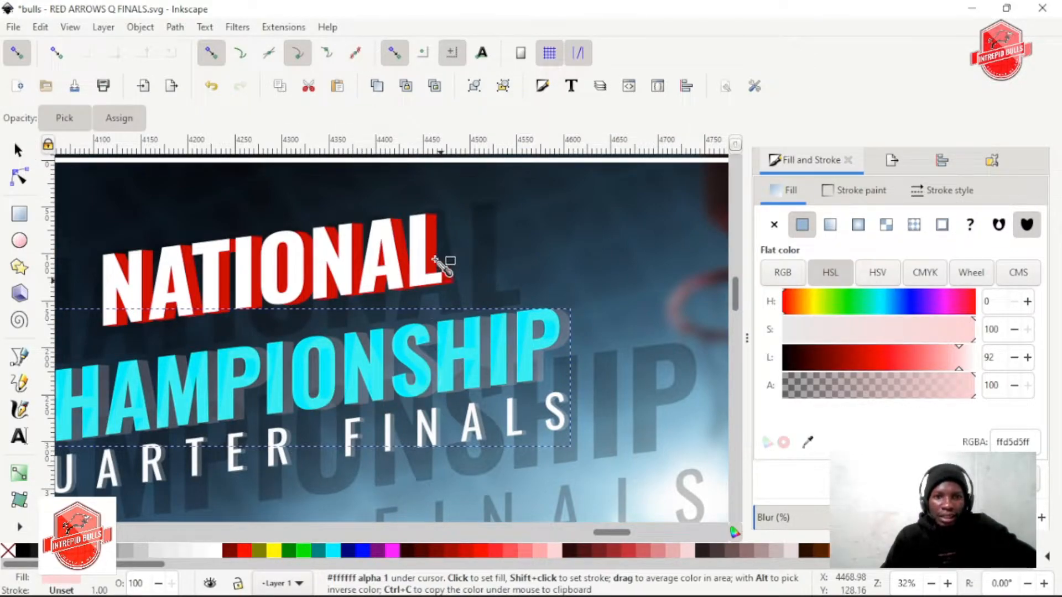
drag(440, 262, 441, 263)
scroll(898, 359, down, 1)
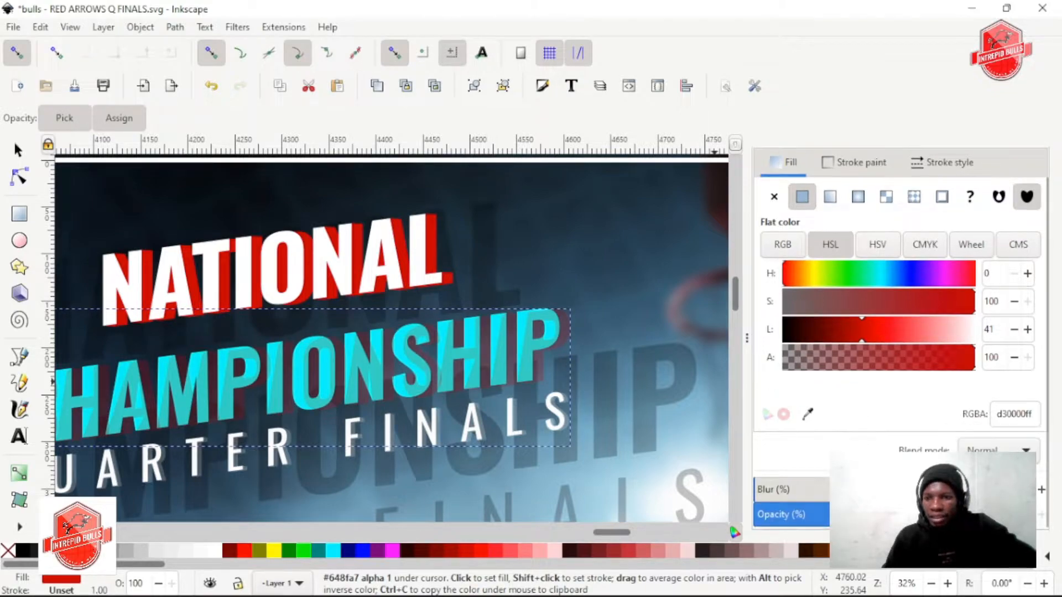
click(217, 553)
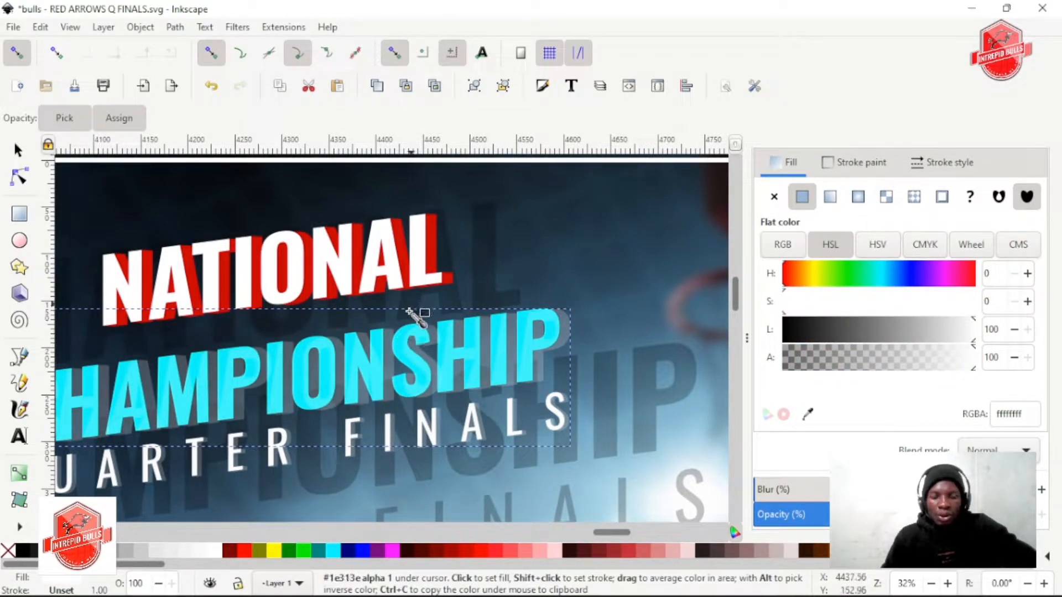
key(s)
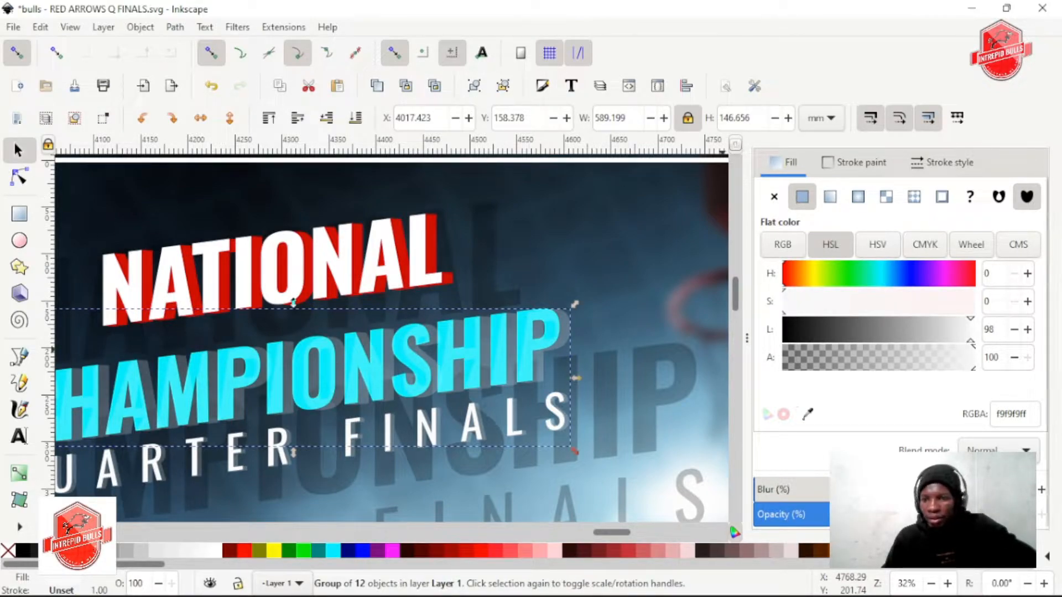
drag(922, 369, 1058, 337)
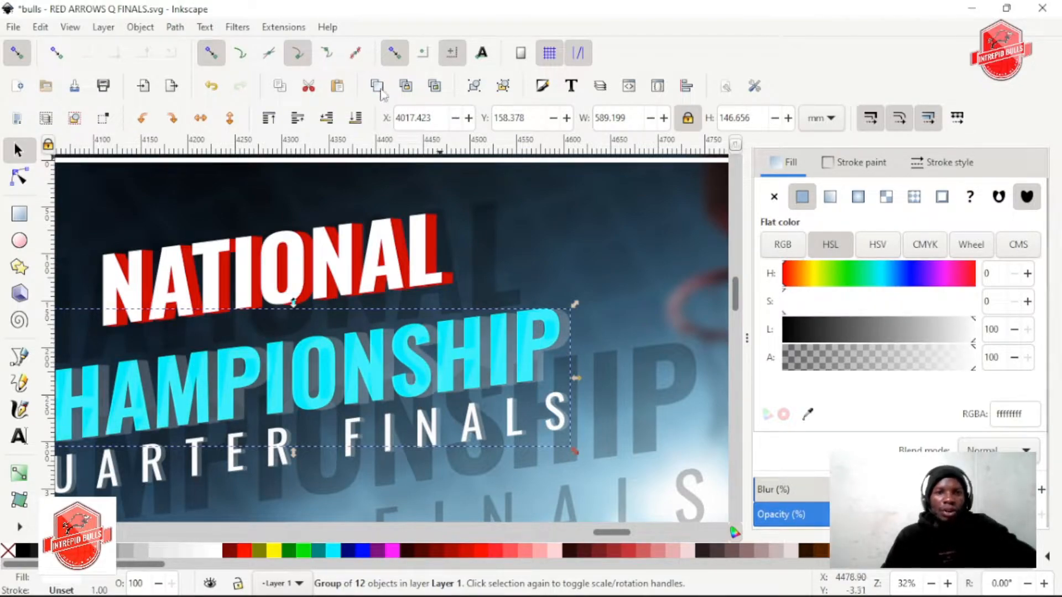
Ungroup the CHAMPIONSHIP extrusions to raise their opacity to 100%, and group them again
click(503, 85)
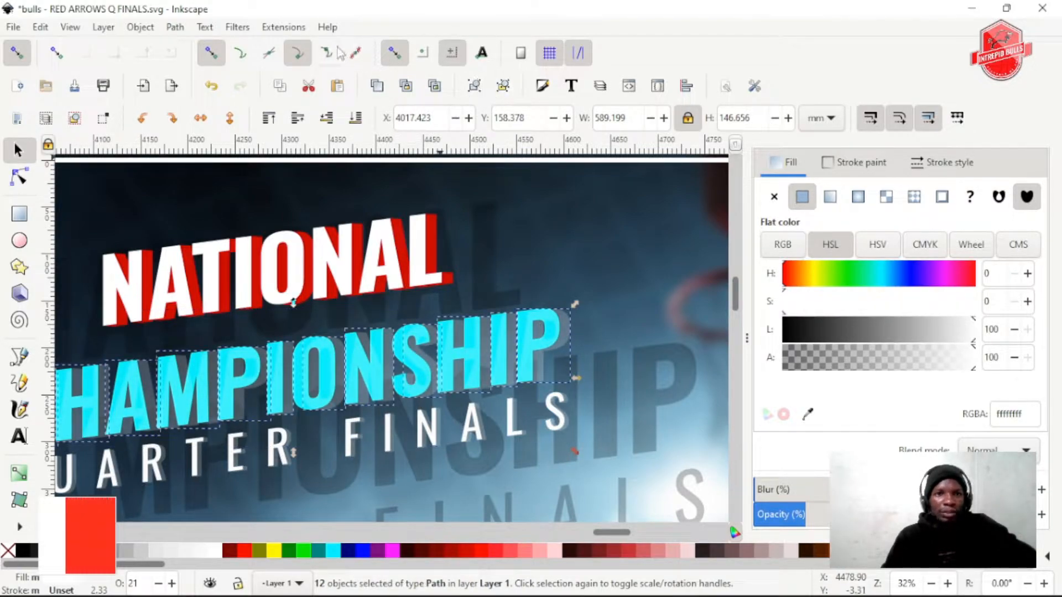
drag(1040, 493, 1060, 448)
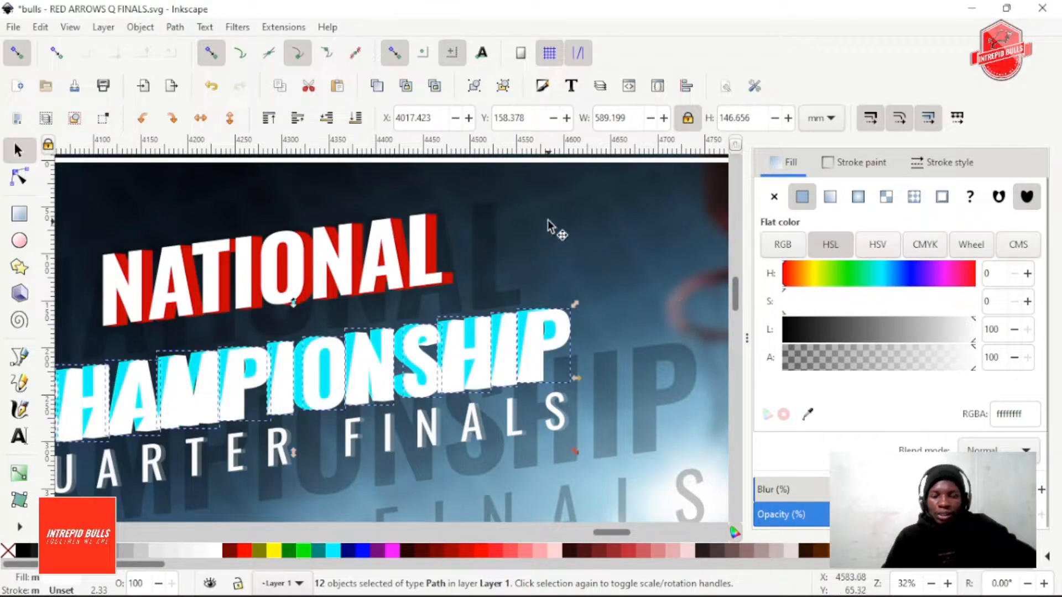
click(474, 85)
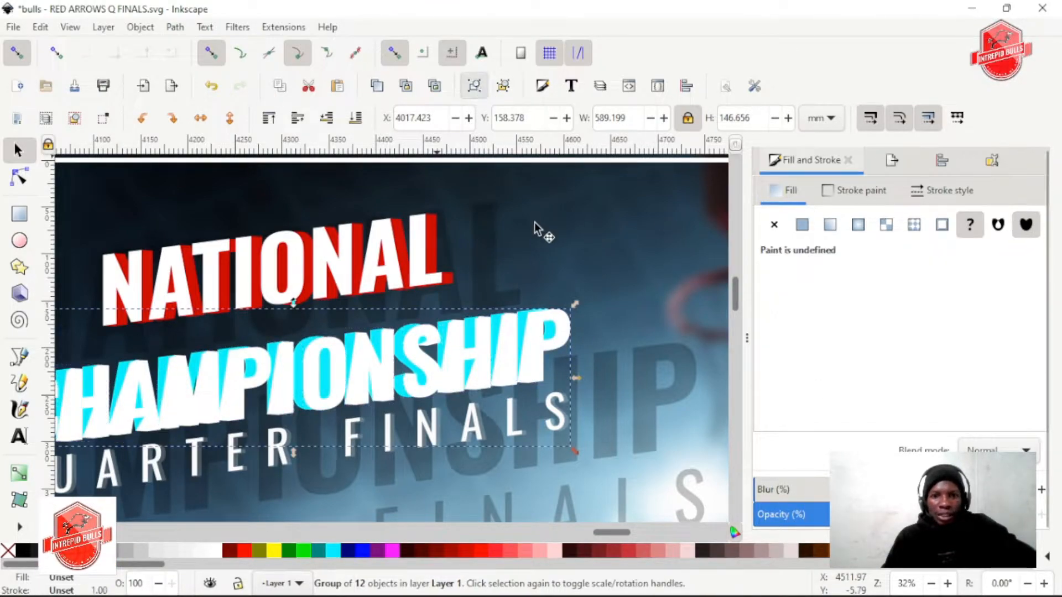
Fill the CHAMPIONSHIP extrusion group with red ff0000 and lower it behind the aqua front letters
click(244, 550)
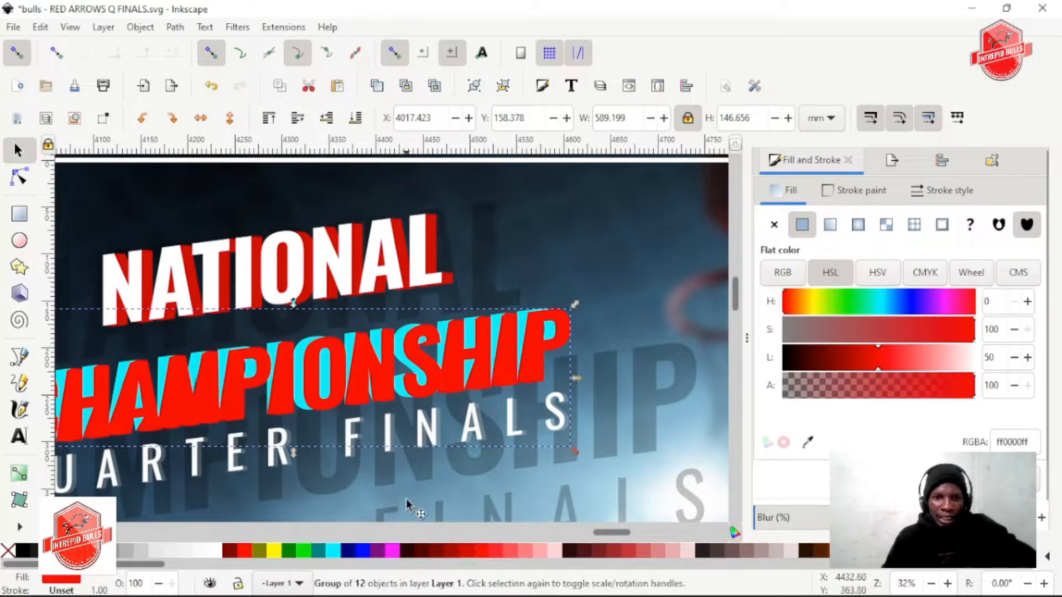
scroll(287, 376, up, 2)
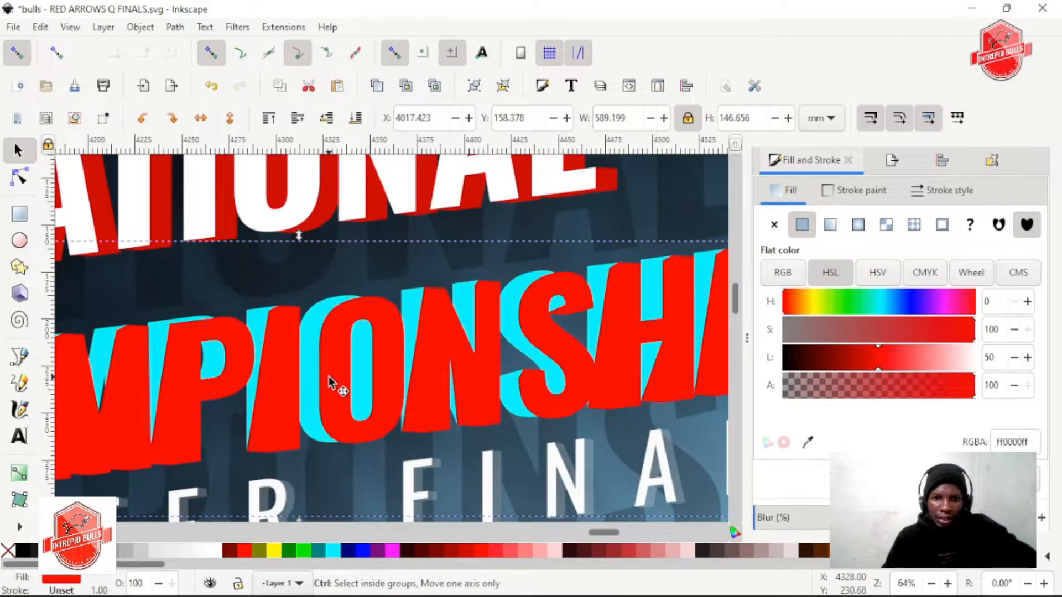
scroll(328, 376, down, 2)
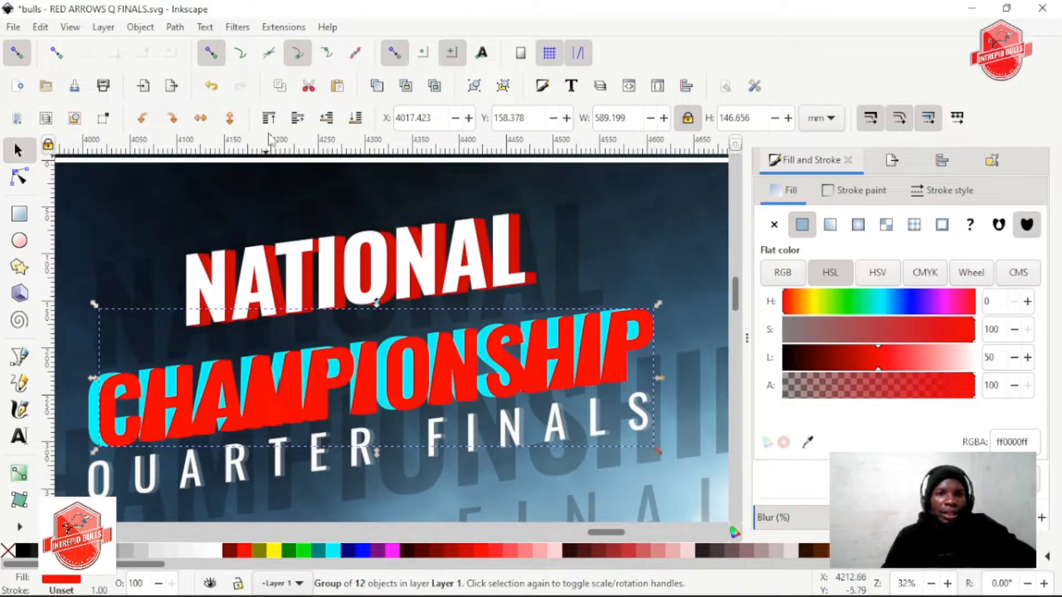
click(329, 120)
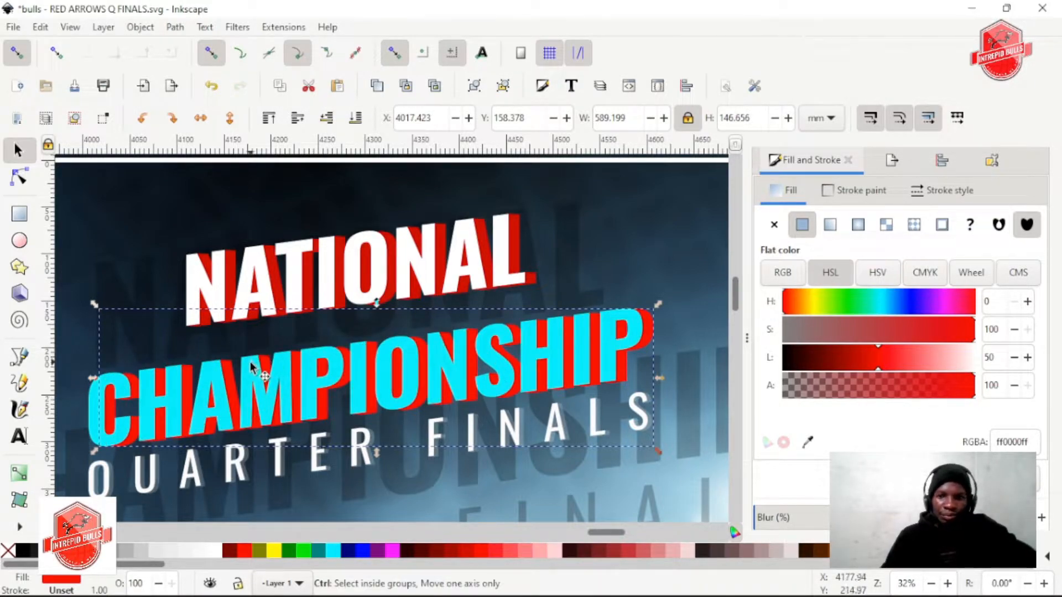
Fill the front letter group of CHAMPIONSHIP with white ffffff and ungroup it into separate letters
click(111, 422)
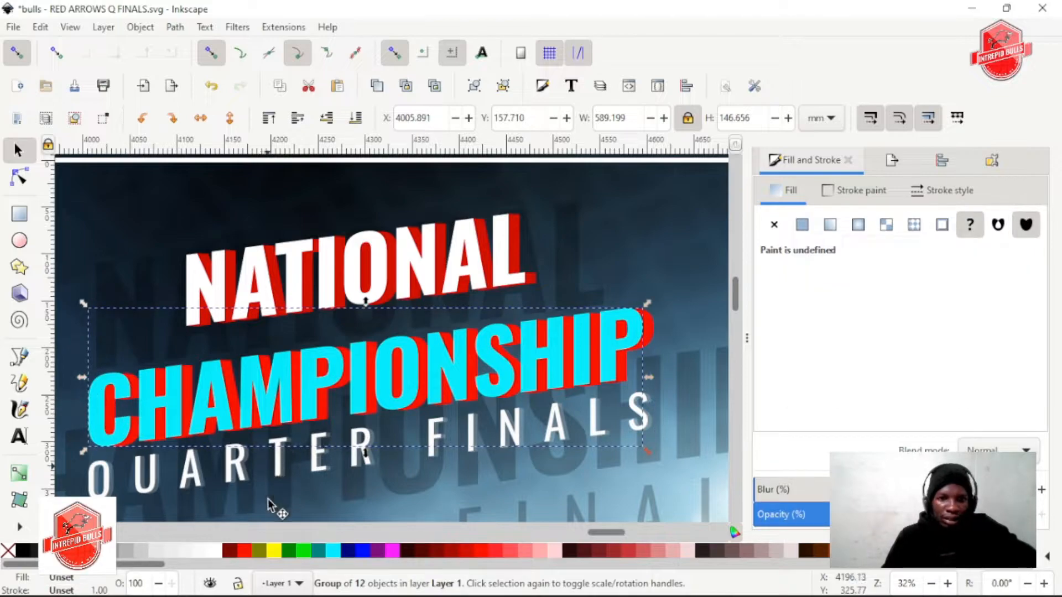
click(211, 552)
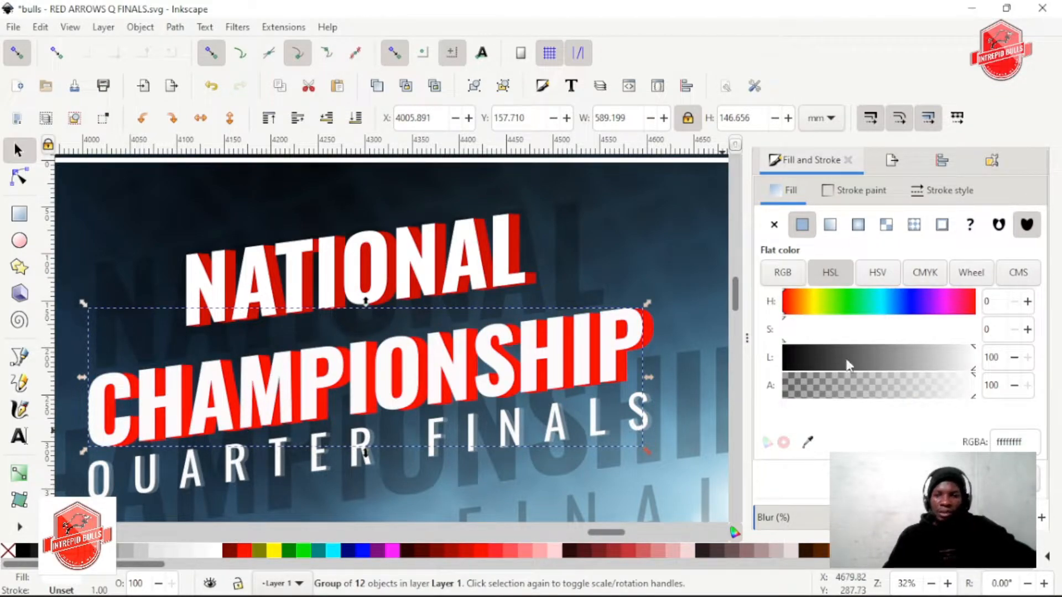
scroll(849, 365, down, 1)
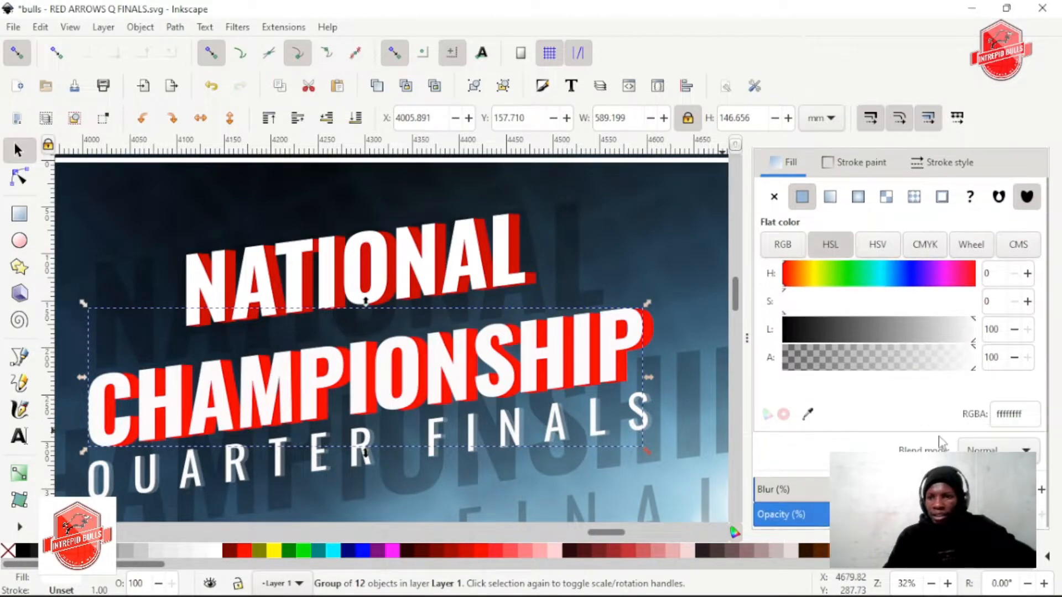
click(503, 86)
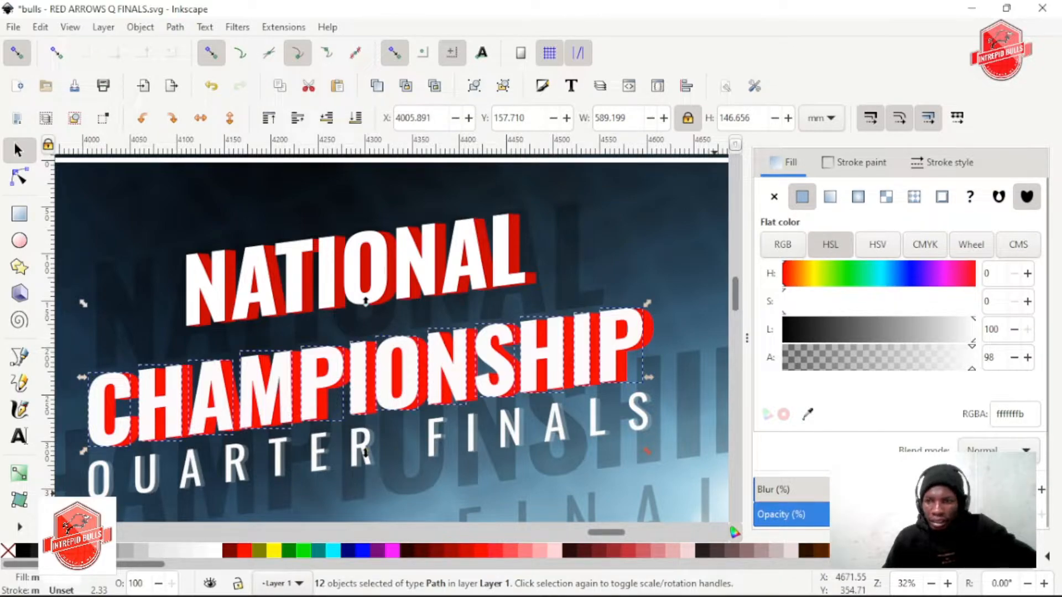
click(979, 490)
key(ctrl+z)
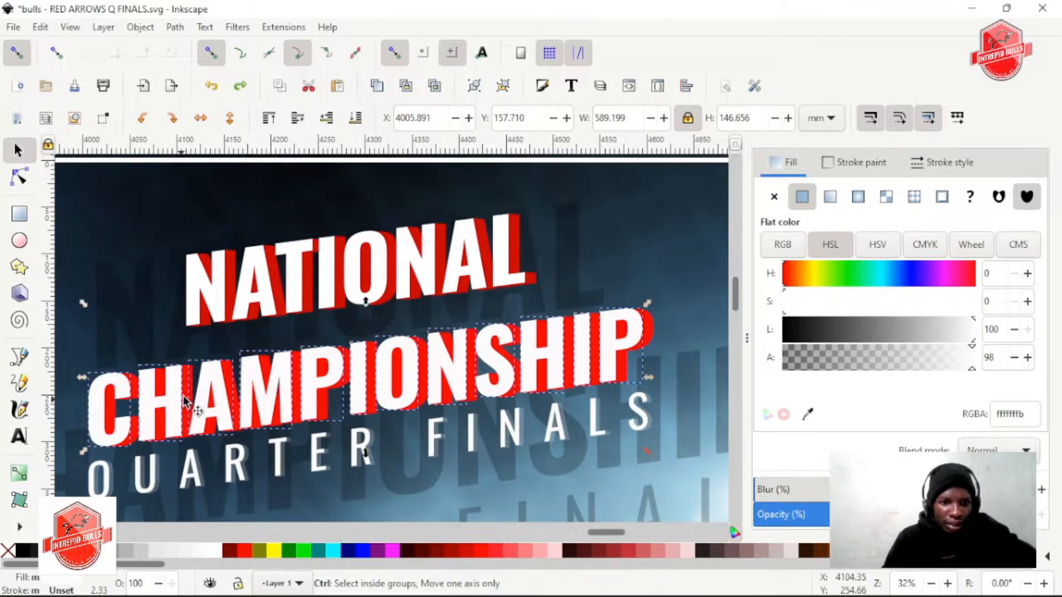
scroll(184, 402, up, 2)
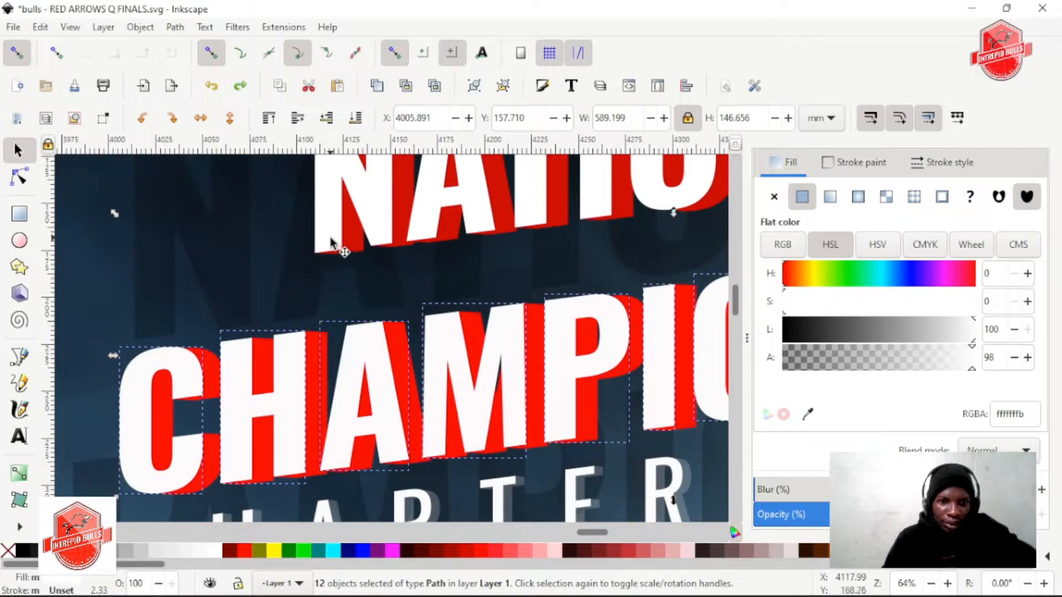
click(330, 242)
click(193, 376)
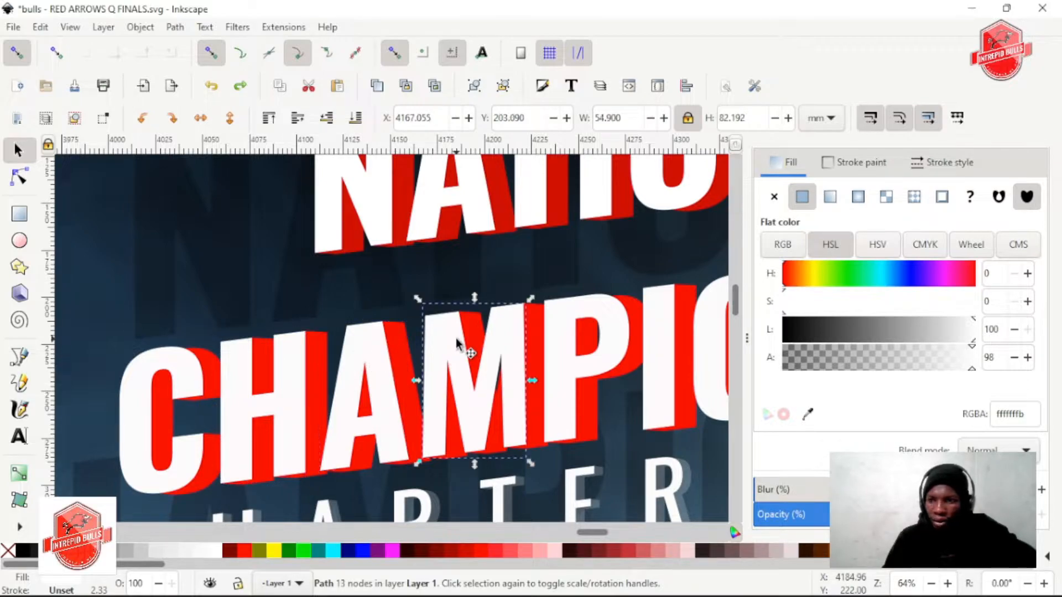
click(288, 362)
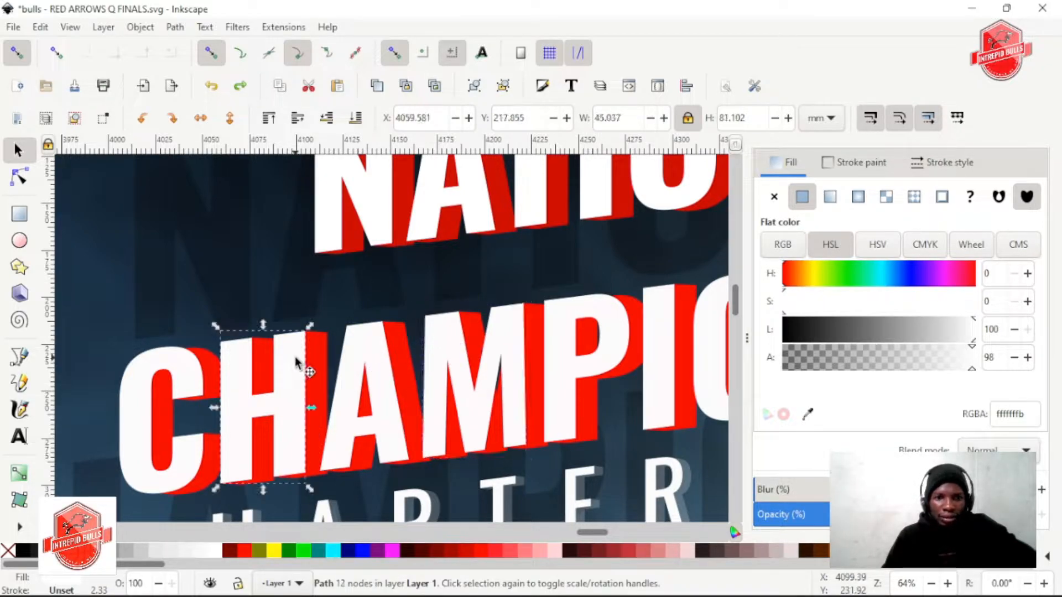
scroll(307, 365, down, 2)
key(Escape)
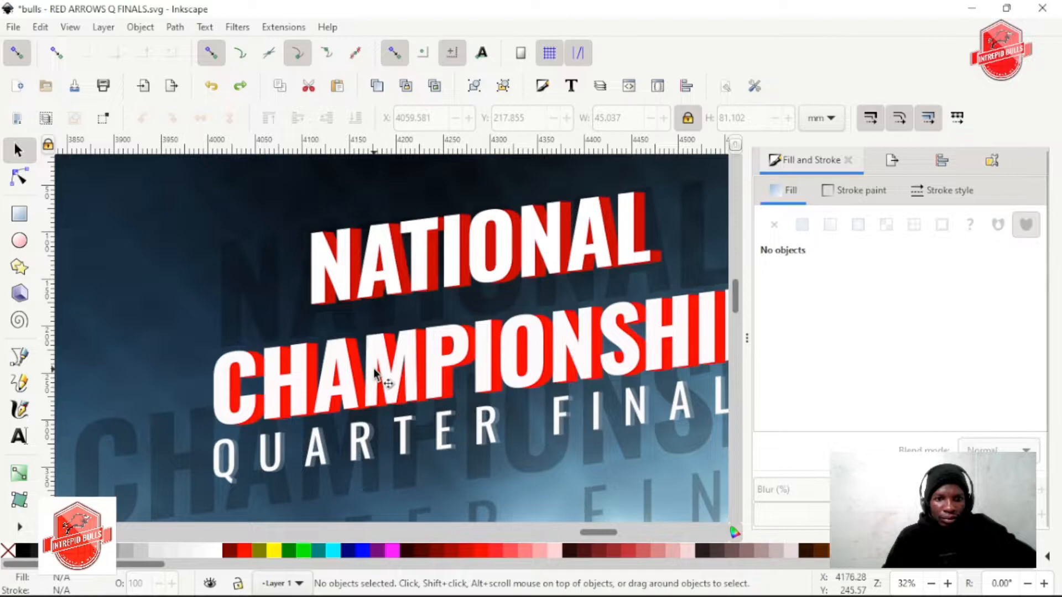
Try to shift the white CHAMPIONSHIP front letters sideways off their extrusions, and undo the move
click(387, 363)
drag(387, 364, 358, 365)
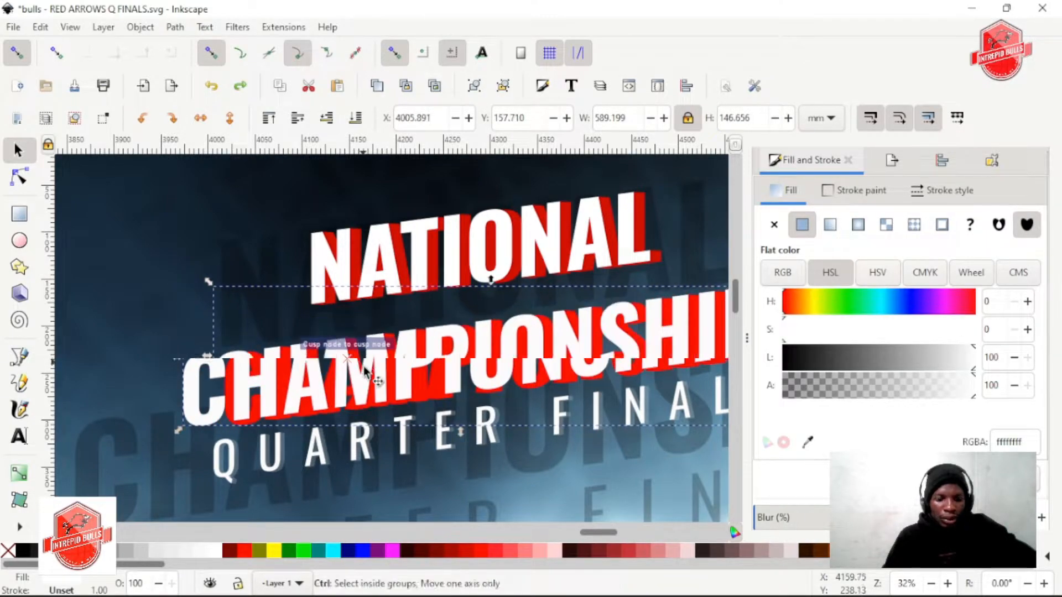
key(ctrl+z)
Fill the CHAMPIONSHIP extrusion group with the darker red d30000 sampled from NATIONAL's extrusion
scroll(354, 339, down, 2)
scroll(336, 333, up, 1)
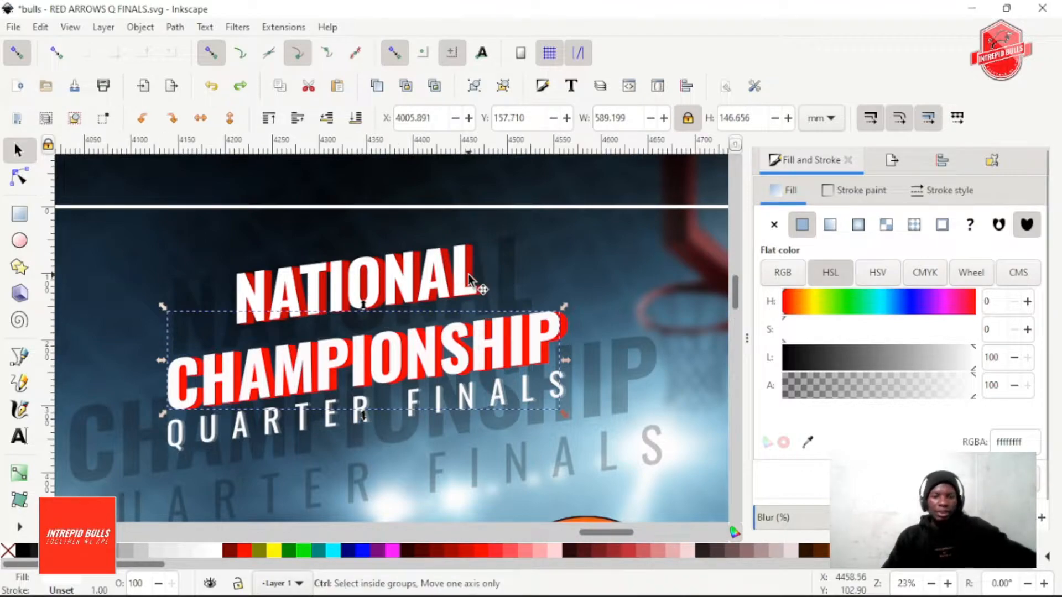
scroll(468, 274, up, 2)
key(d)
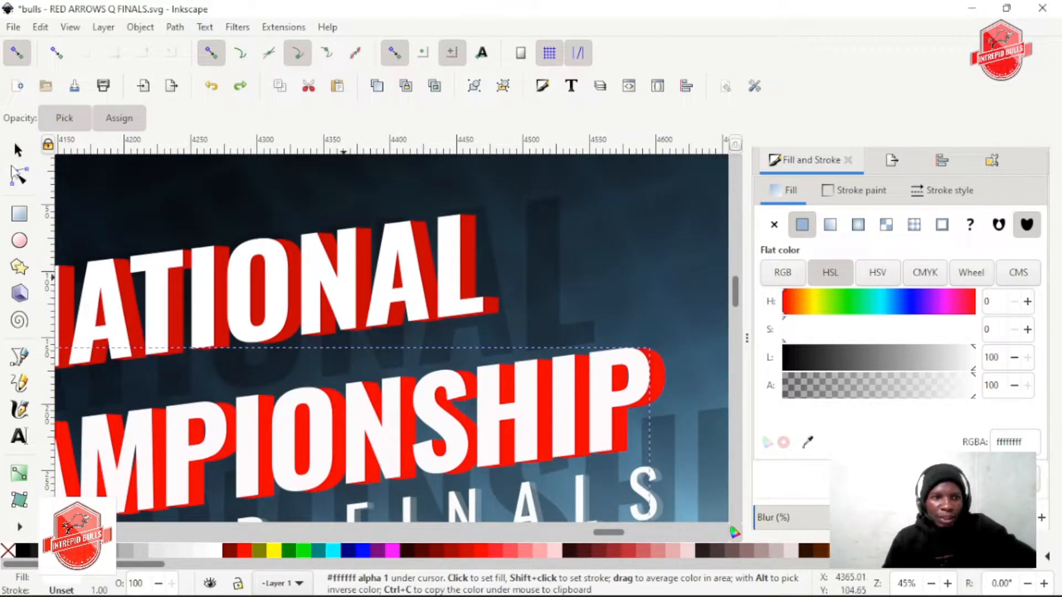
key(s)
click(666, 380)
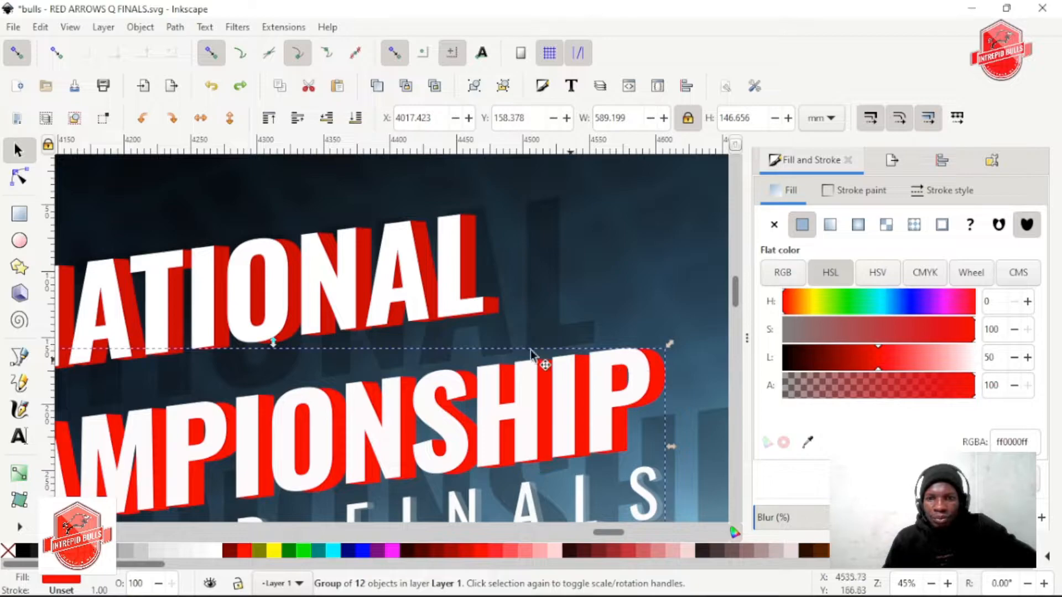
key(d)
key(s)
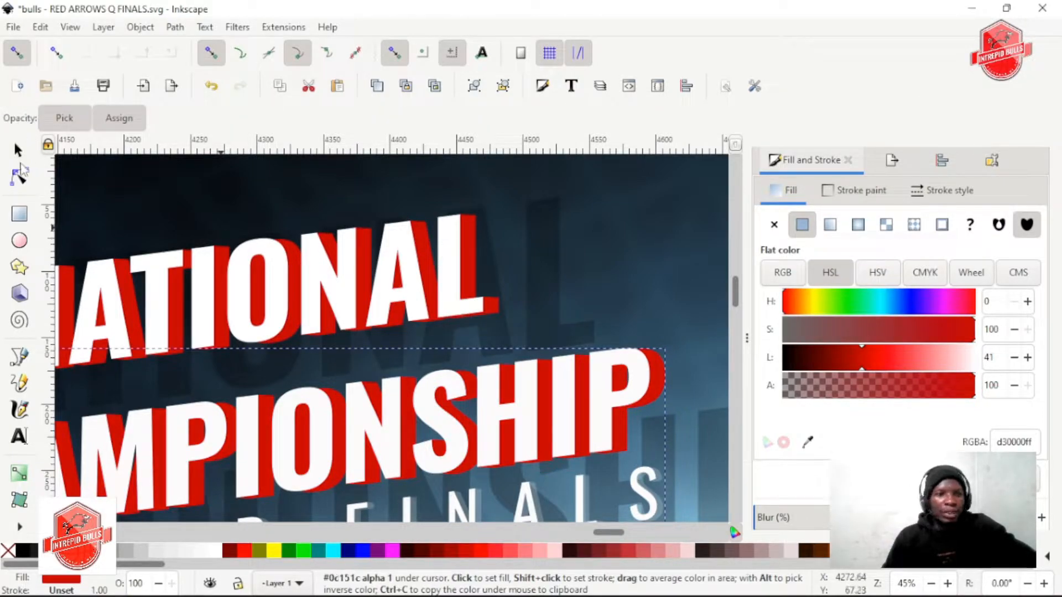
Check the recoloured title against the whole poster and save the file
scroll(467, 317, down, 3)
scroll(462, 336, down, 2)
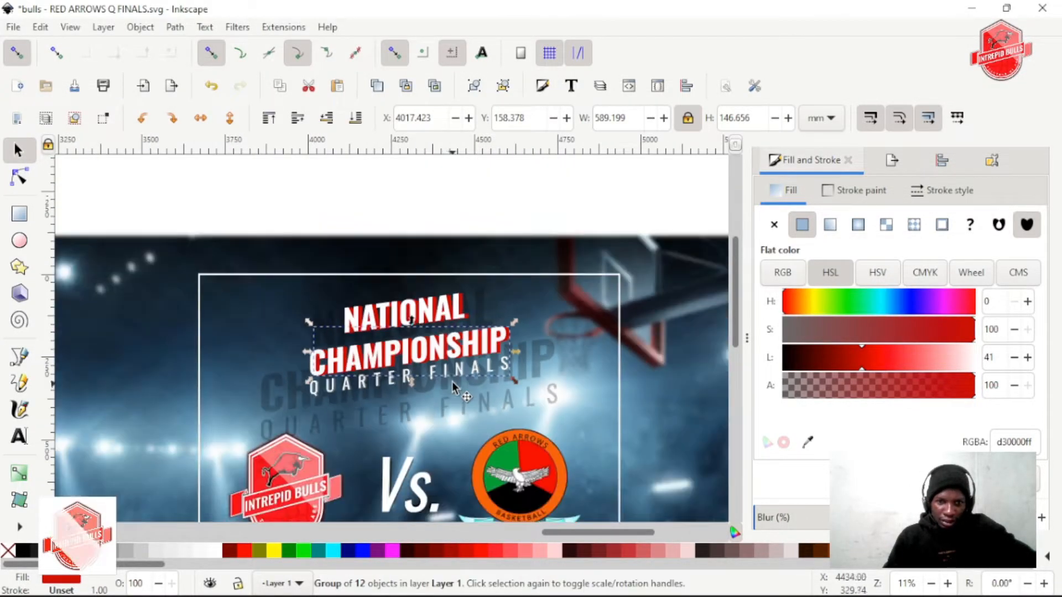
scroll(490, 359, up, 1)
scroll(406, 313, down, 1)
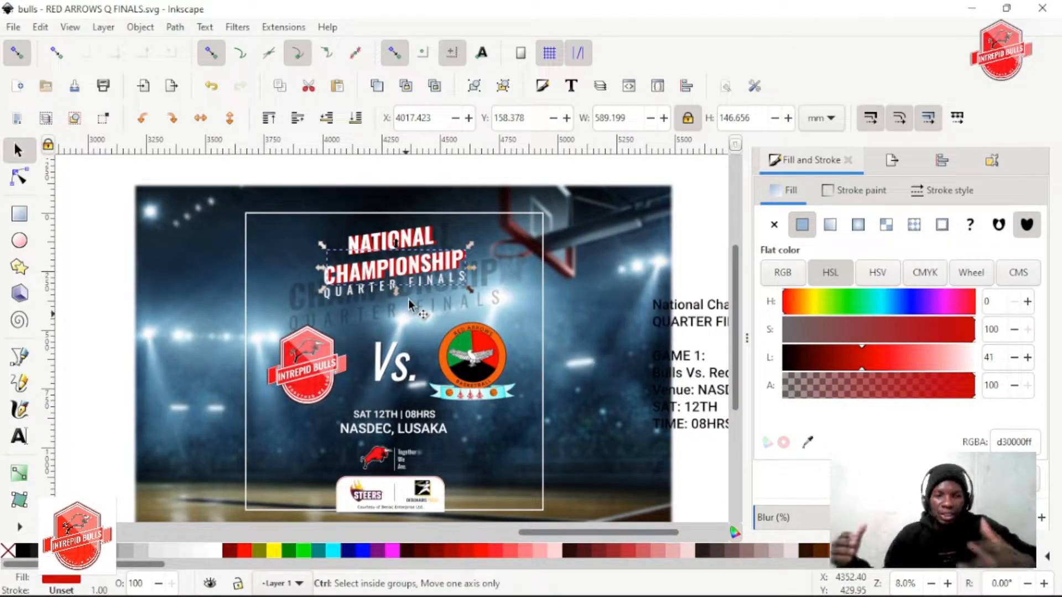
key(ctrl+s)
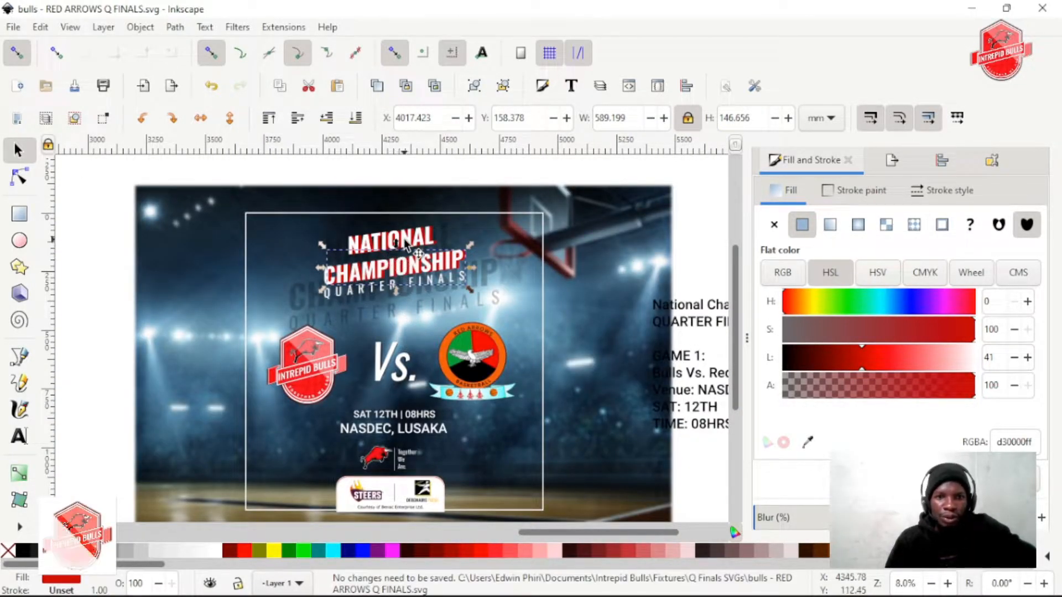
scroll(406, 240, up, 1)
scroll(429, 246, down, 1)
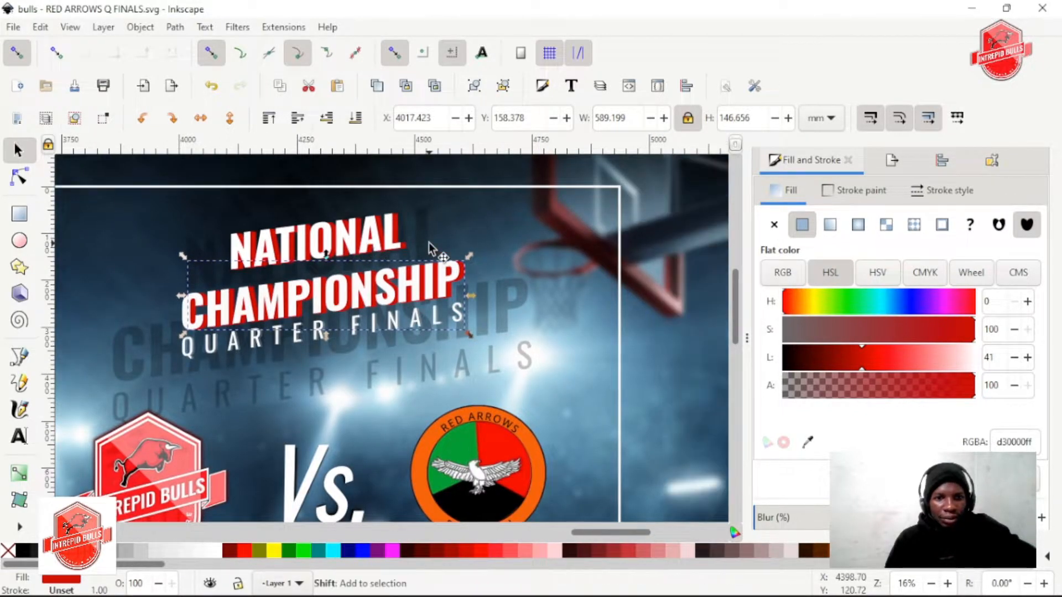
key(ctrl+s)
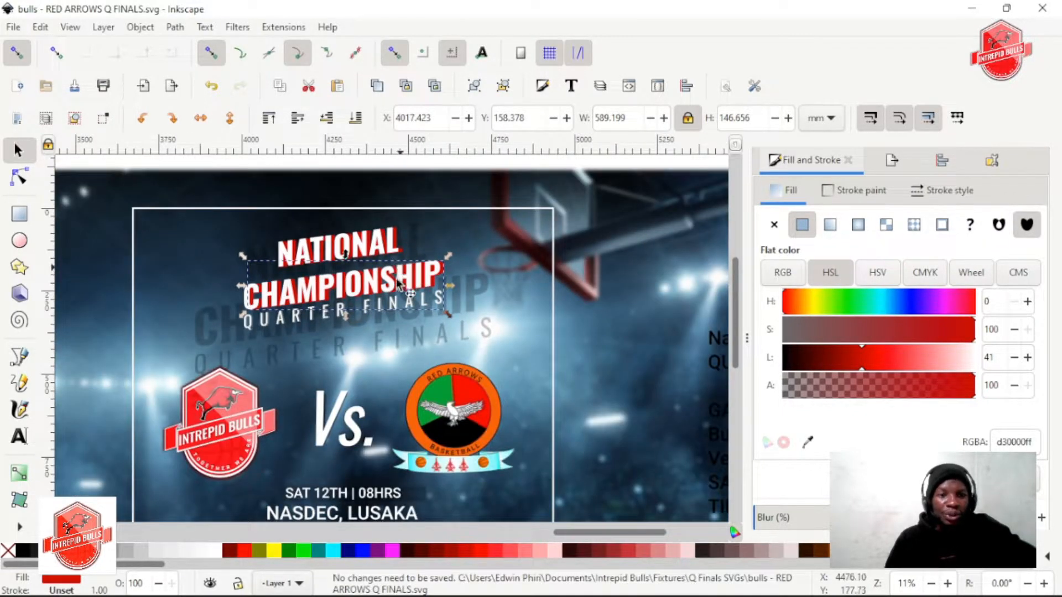
scroll(379, 296, up, 2)
scroll(476, 296, up, 3)
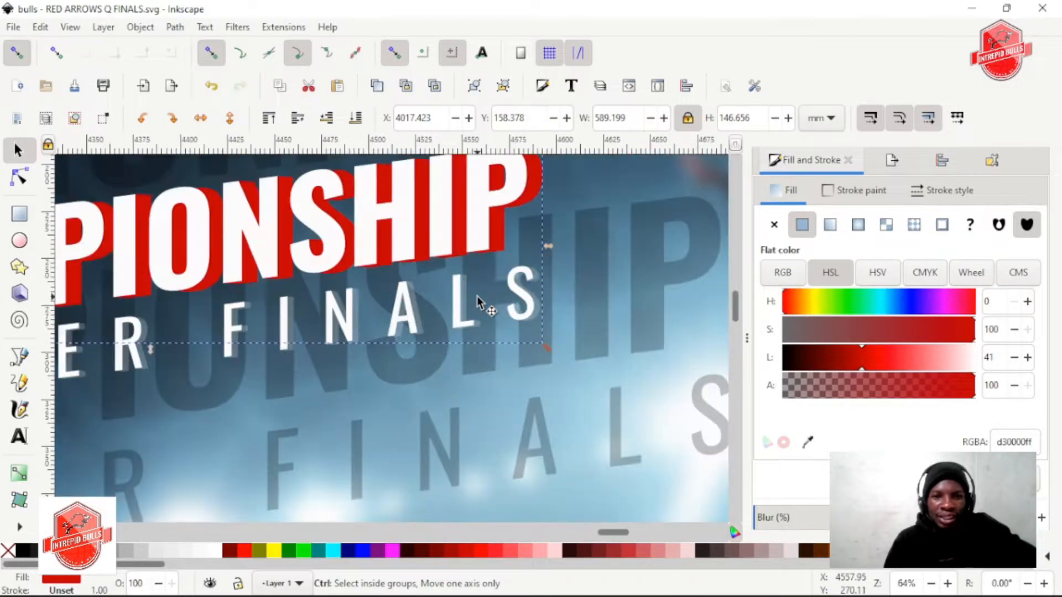
key(ctrl+s)
ctrl+click(462, 297)
shift+click(451, 299)
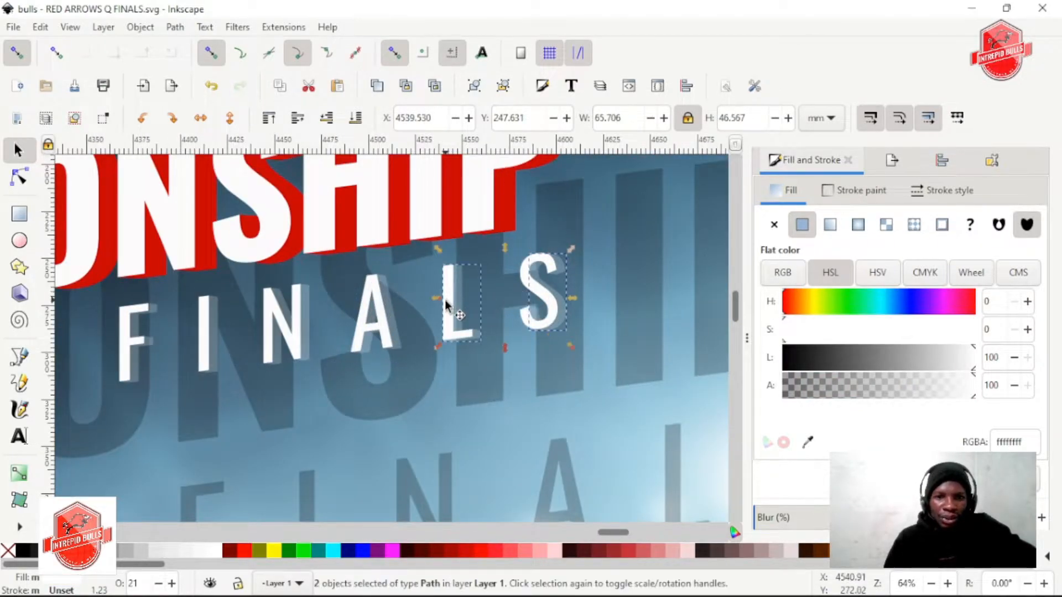
scroll(446, 303, down, 1)
scroll(584, 307, up, 2)
scroll(502, 280, up, 3)
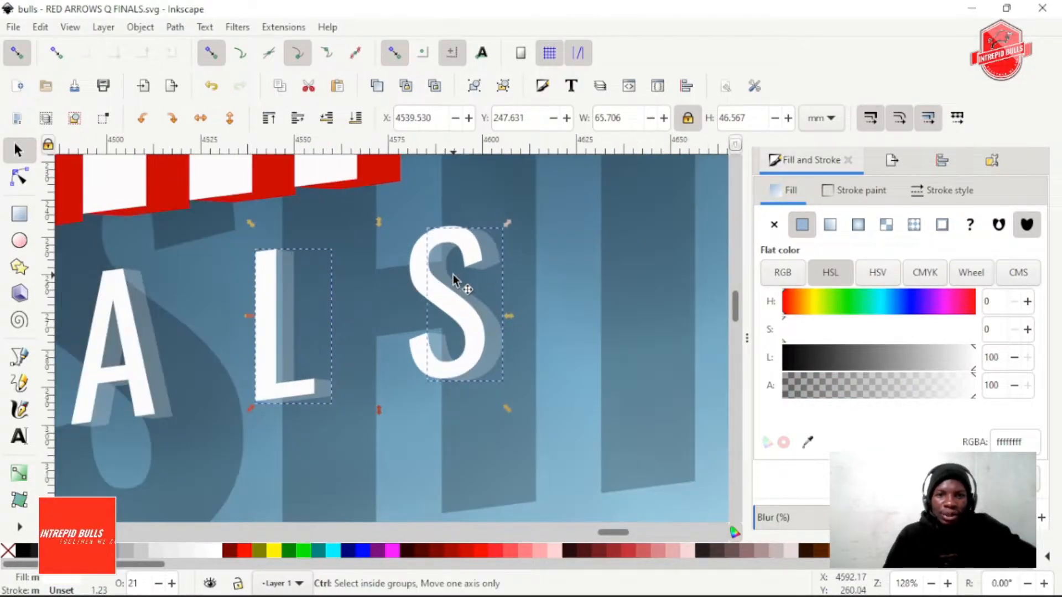
click(520, 293)
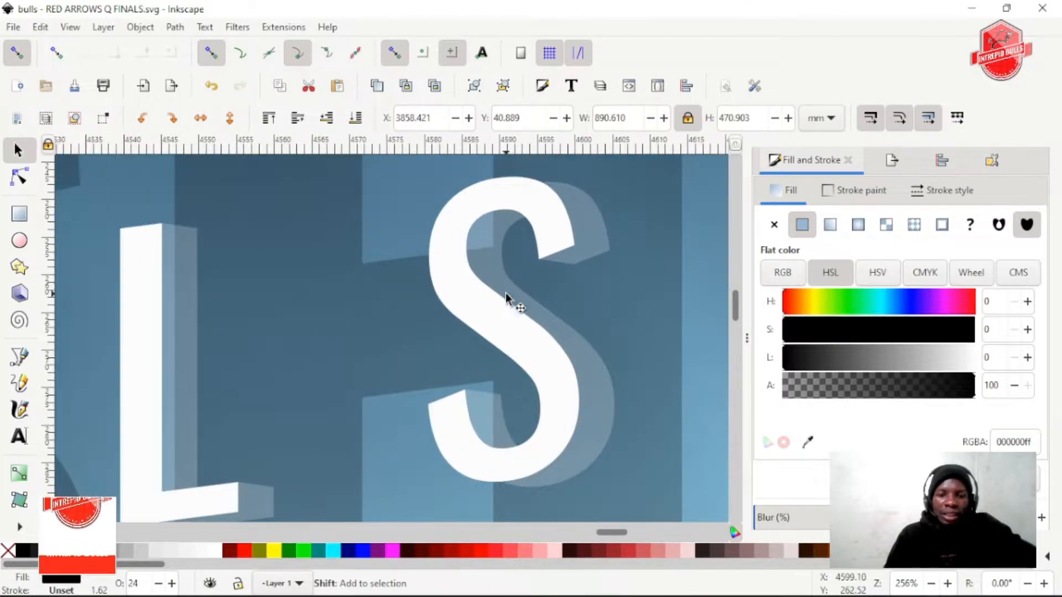
Select all the white front letters of FINALS together, leaving out their translucent extrusions
ctrl+click(433, 271)
scroll(409, 276, left, 5)
shift+click(316, 267)
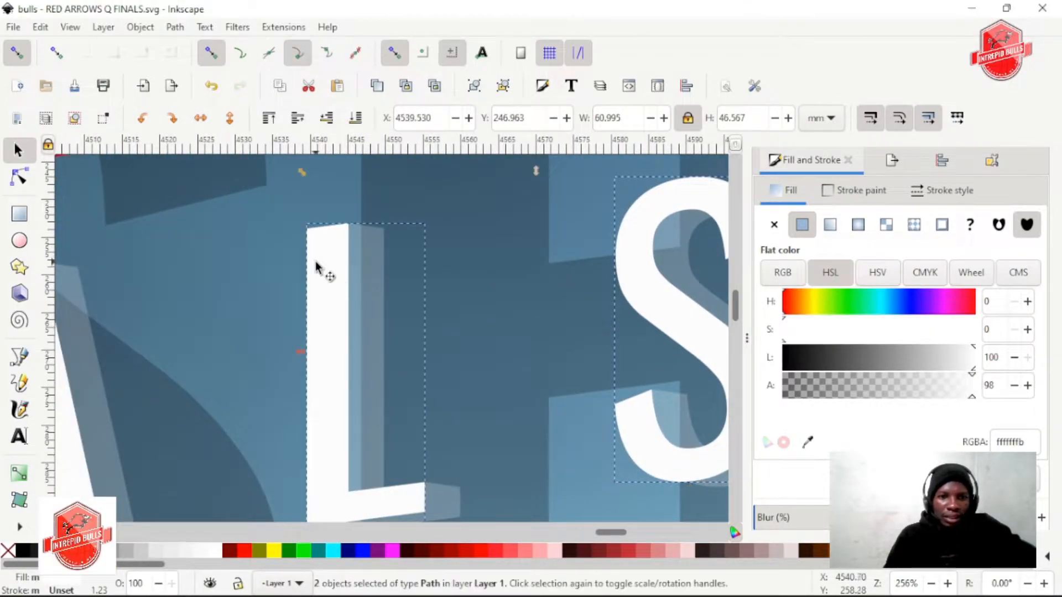
shift+click(375, 260)
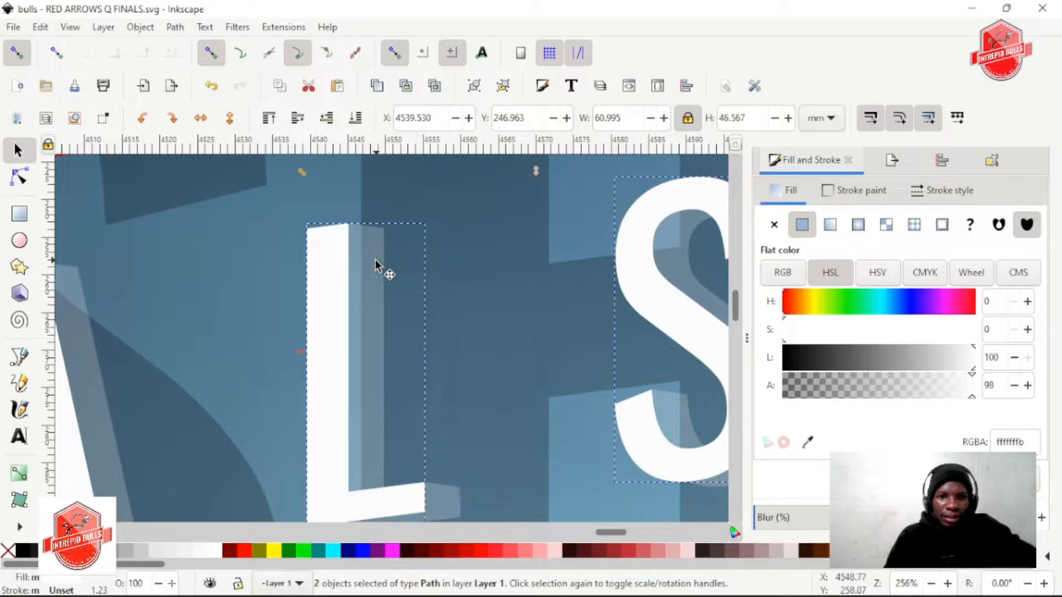
scroll(372, 320, left, 5)
scroll(381, 307, left, 5)
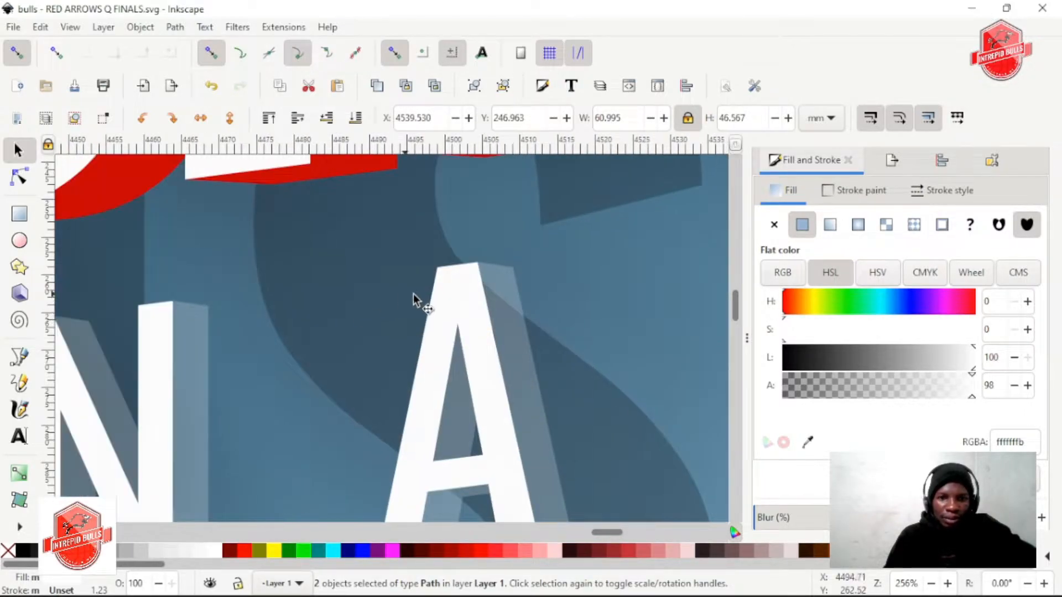
shift+click(438, 296)
scroll(433, 308, left, 10)
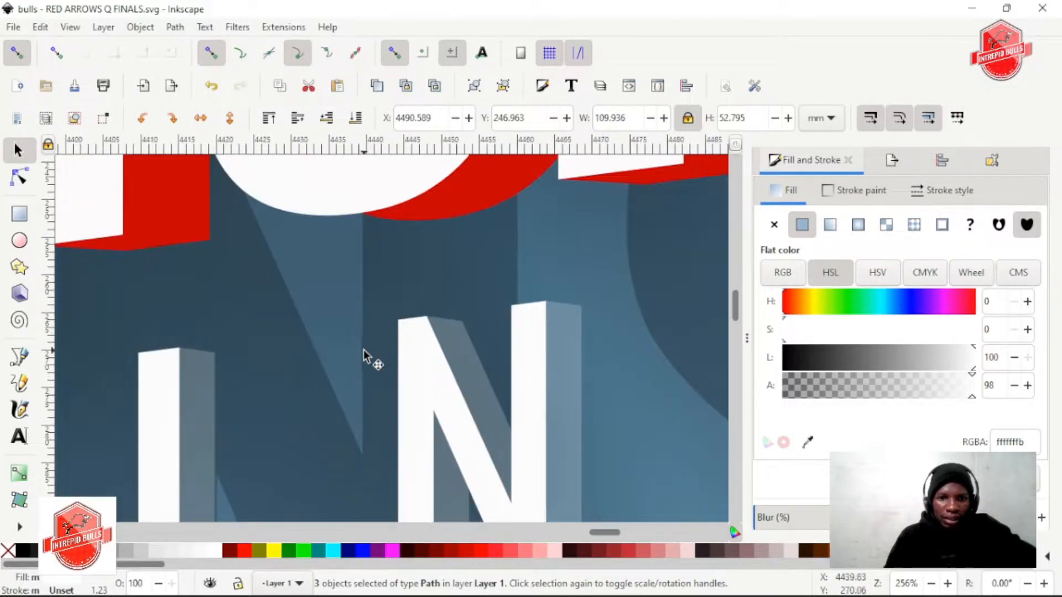
scroll(366, 350, left, 5)
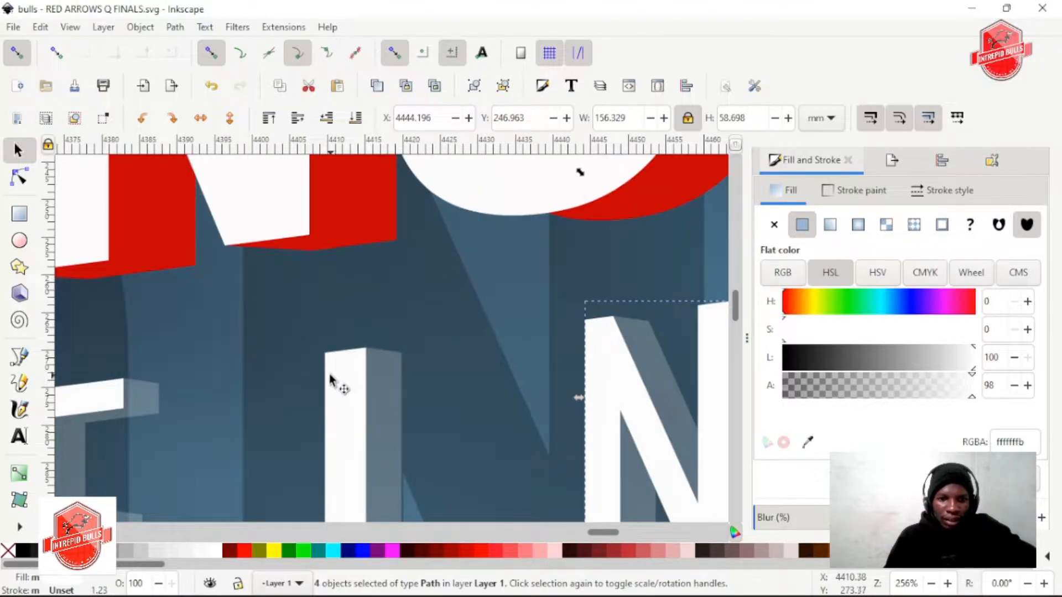
scroll(302, 375, left, 7)
scroll(278, 409, left, 16)
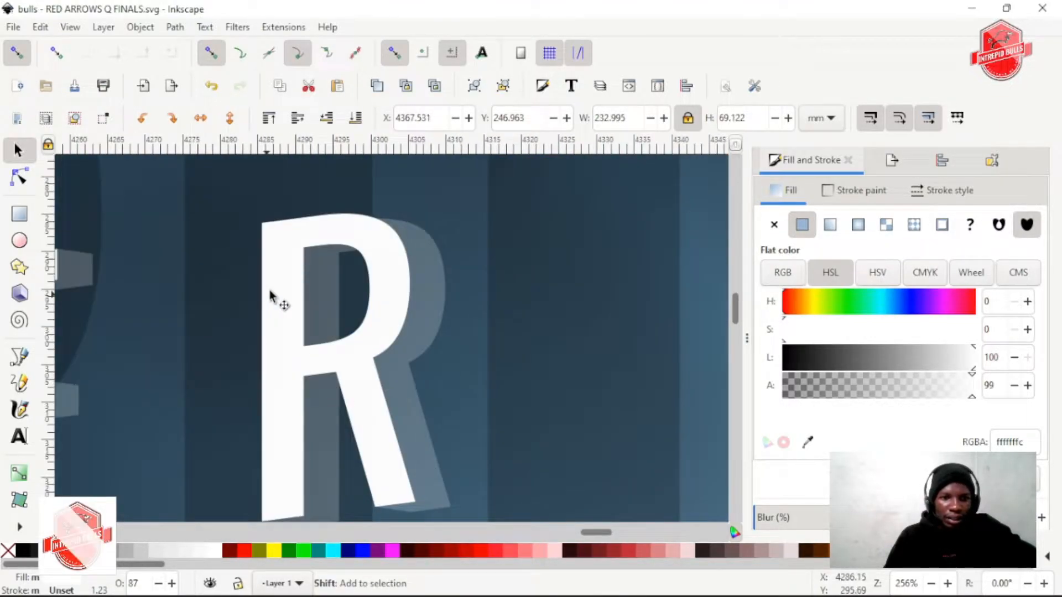
Add the white front letters of QUARTER to the selection and group all the QUARTER FINALS front letters
shift+click(264, 282)
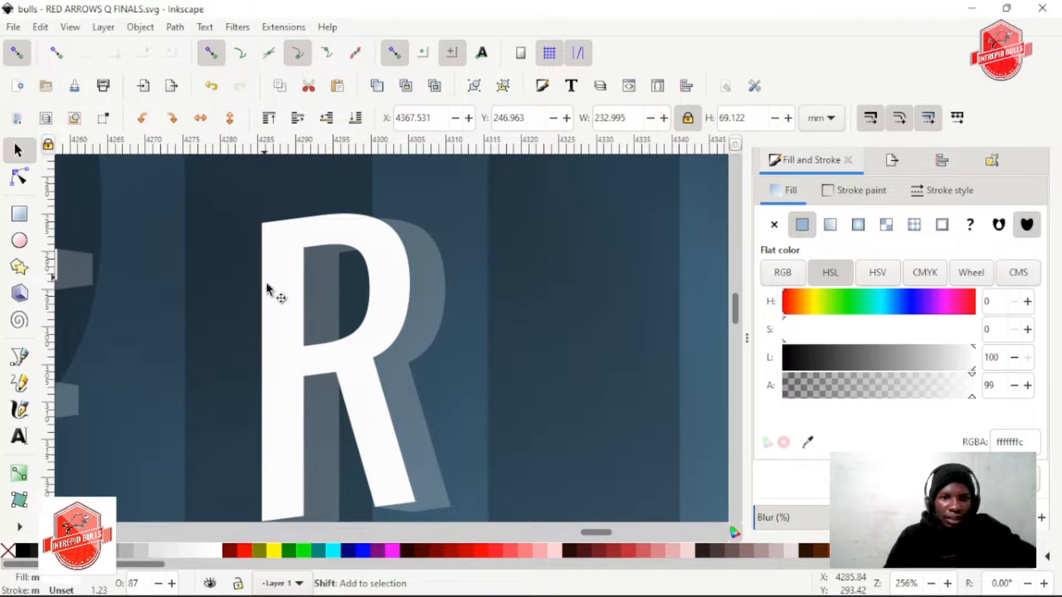
shift+click(267, 287)
scroll(239, 307, left, 1)
scroll(239, 308, up, 4)
scroll(293, 336, down, 4)
scroll(300, 347, left, 8)
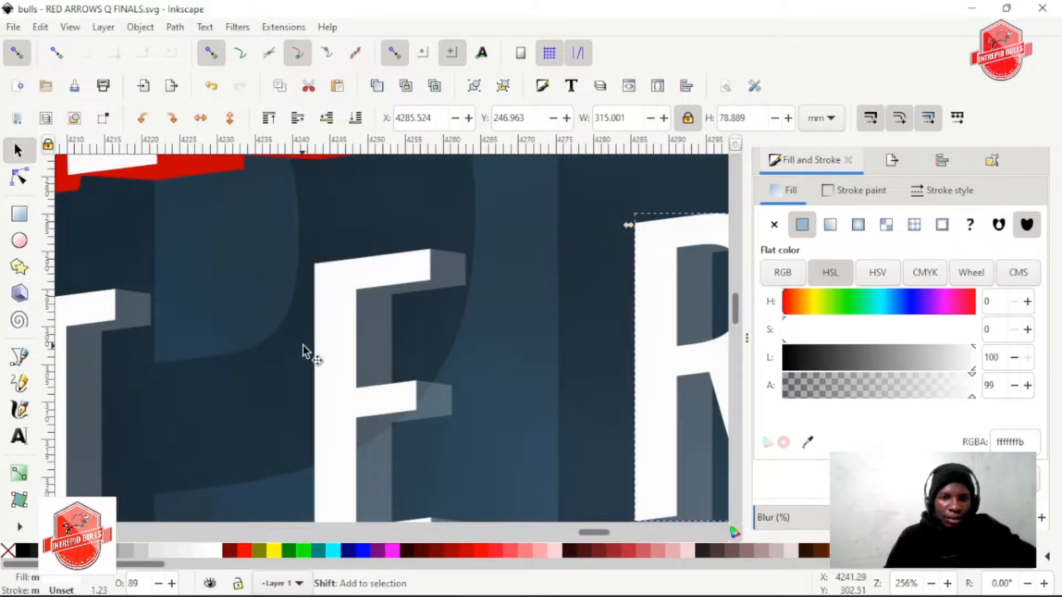
shift+click(316, 333)
scroll(317, 340, left, 8)
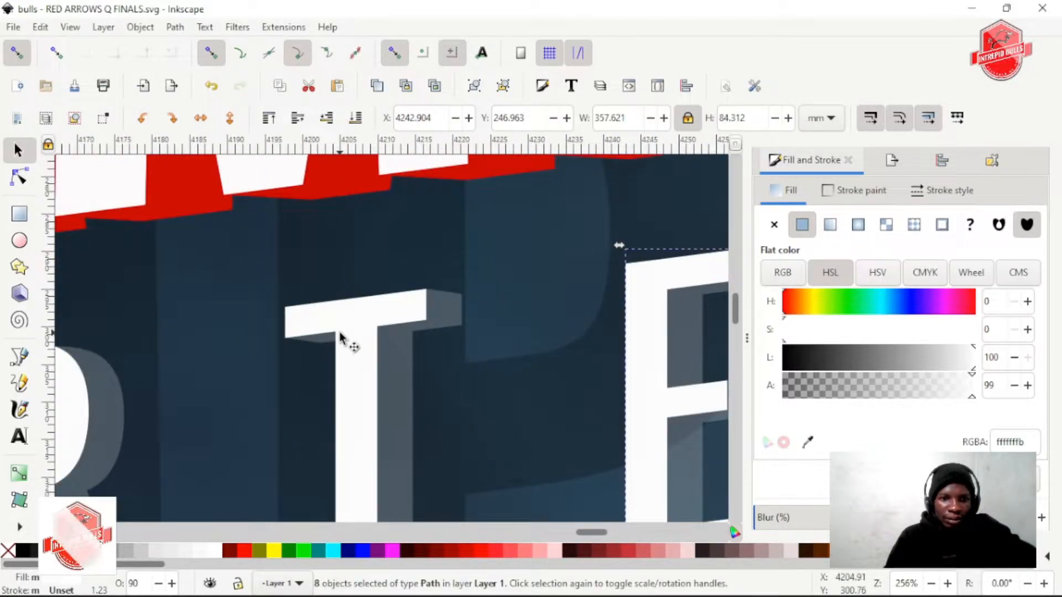
shift+click(343, 343)
scroll(291, 348, left, 7)
shift+click(216, 368)
scroll(317, 372, left, 10)
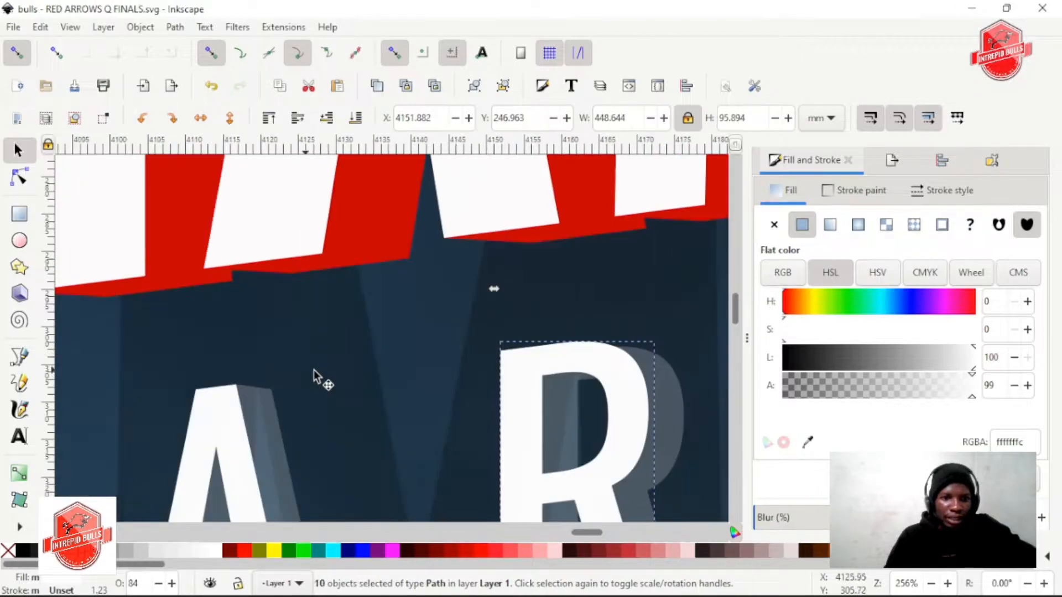
shift+click(353, 345)
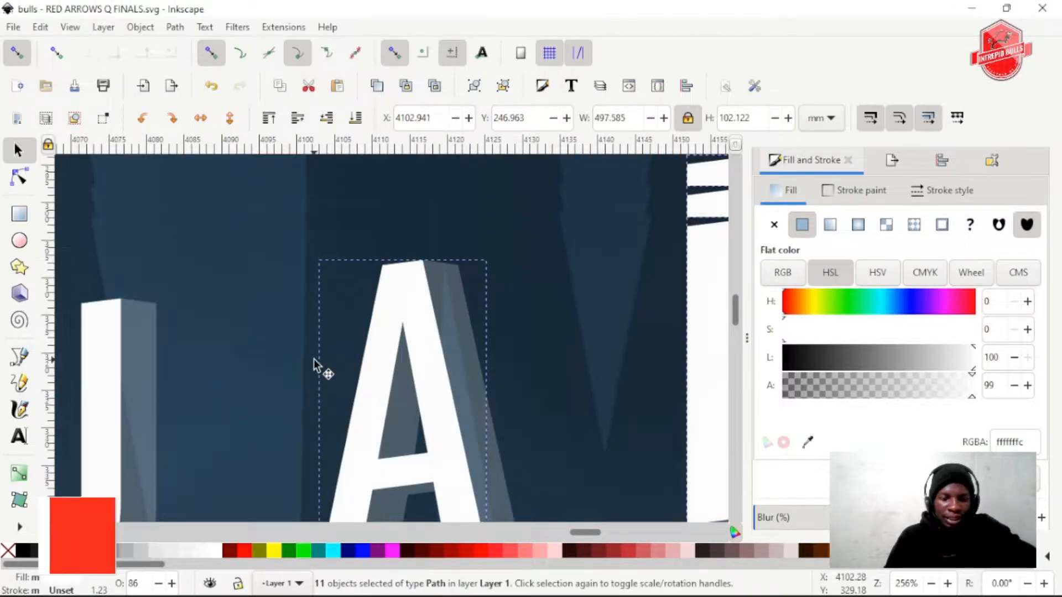
scroll(326, 370, left, 10)
scroll(335, 368, left, 5)
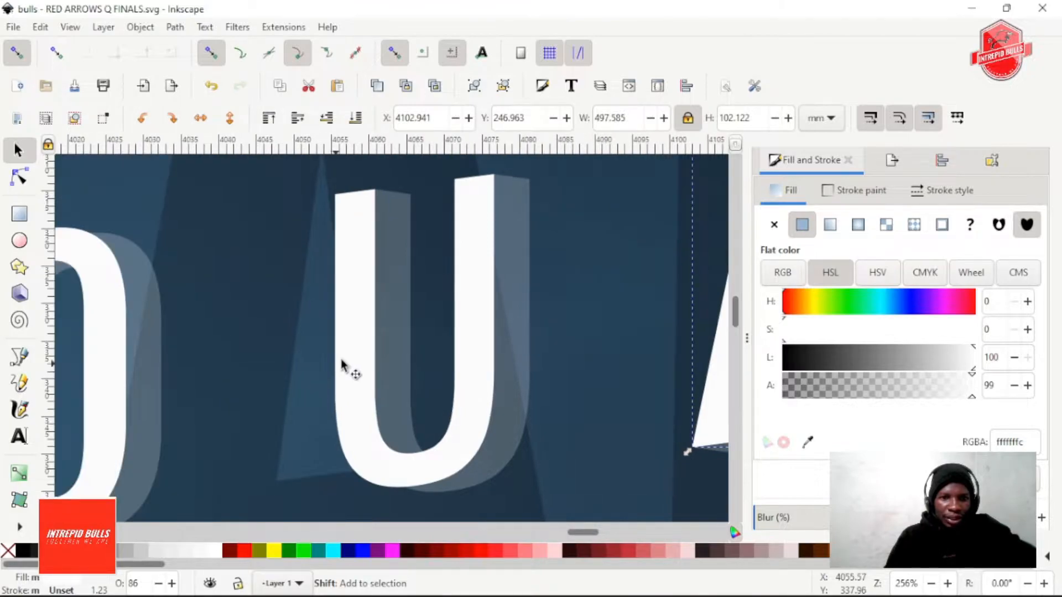
shift+click(355, 355)
scroll(323, 369, right, 12)
scroll(324, 369, left, 8)
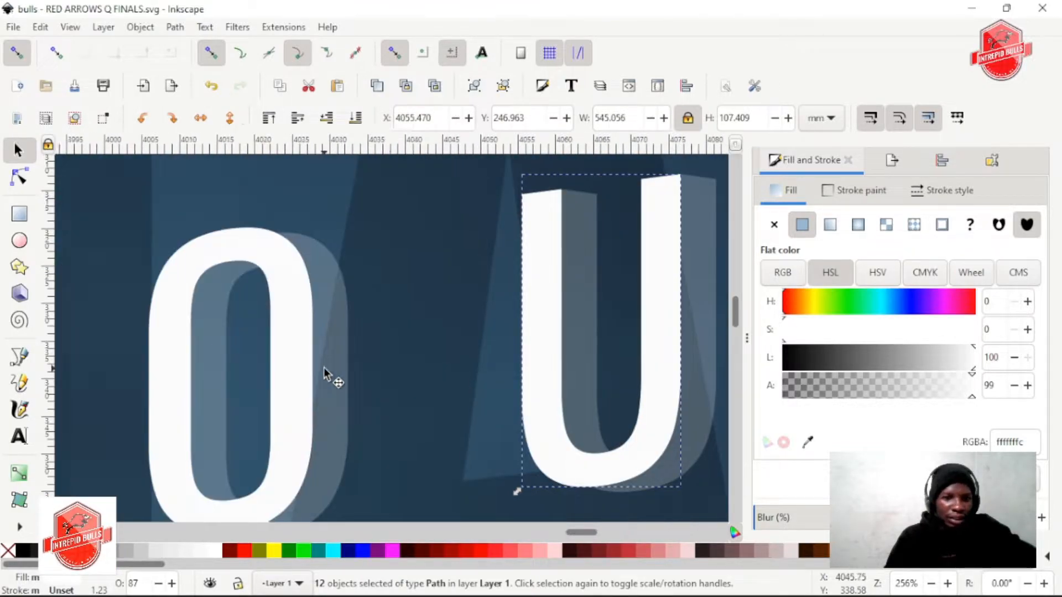
shift+click(349, 373)
scroll(335, 373, left, 3)
scroll(336, 372, left, 5)
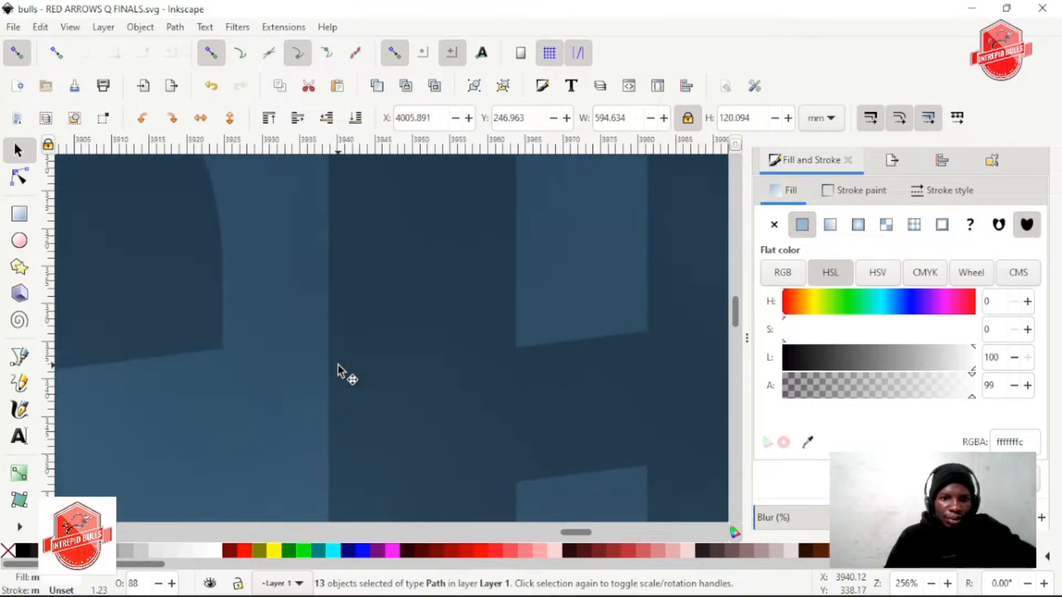
ctrl+scroll(338, 363, down, 3)
ctrl+scroll(338, 363, down, 2)
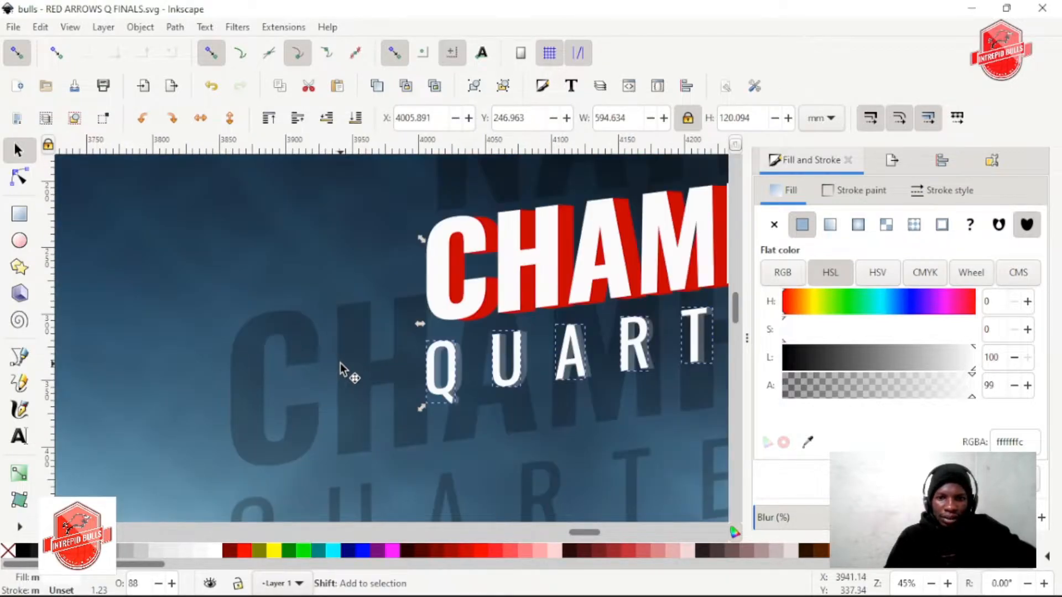
scroll(340, 362, right, 6)
key(ctrl+g)
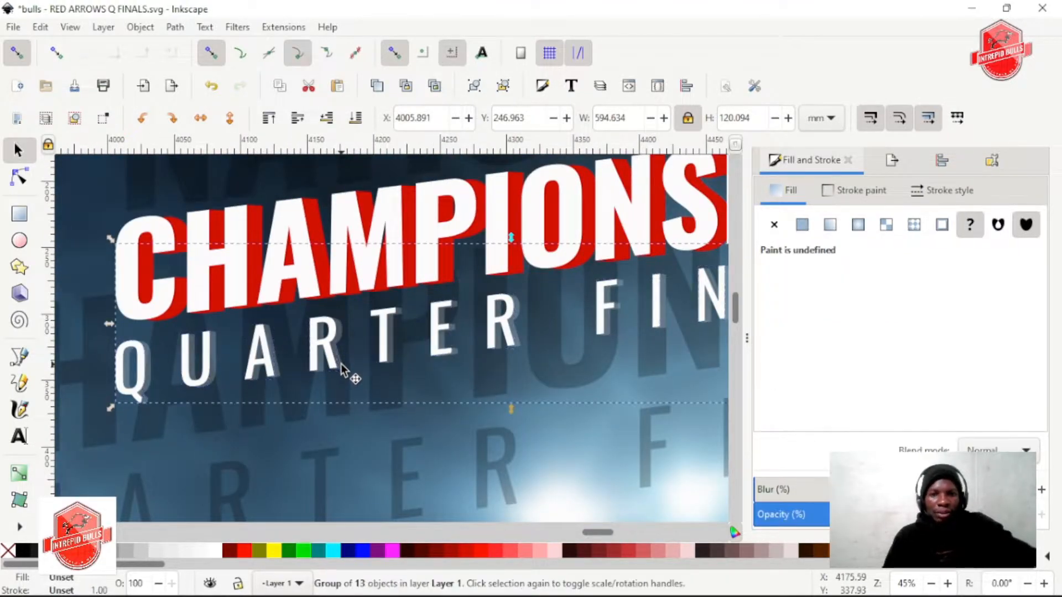
scroll(343, 364, right, 2)
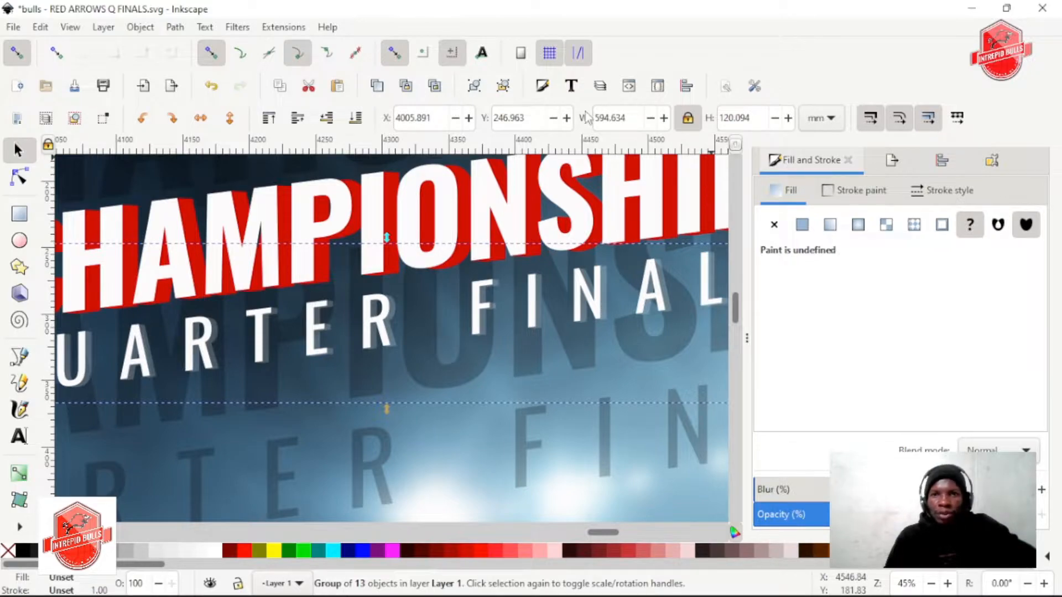
Ungroup the QUARTER FINALS front letters and fill them with dark red 800000
key(ctrl+shift+g)
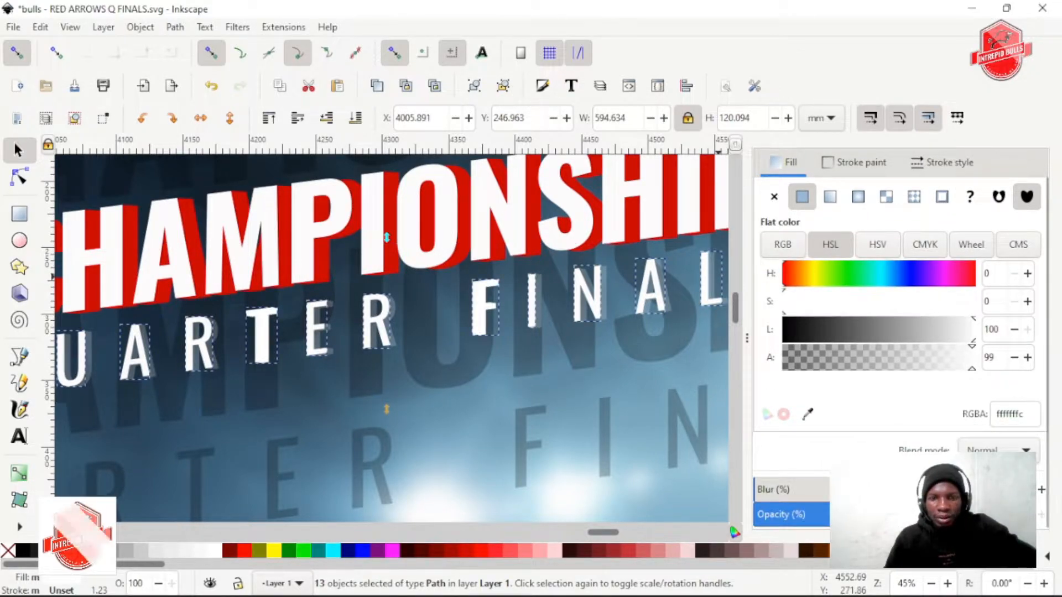
ctrl+scroll(508, 324, up, 1)
ctrl+scroll(356, 301, up, 2)
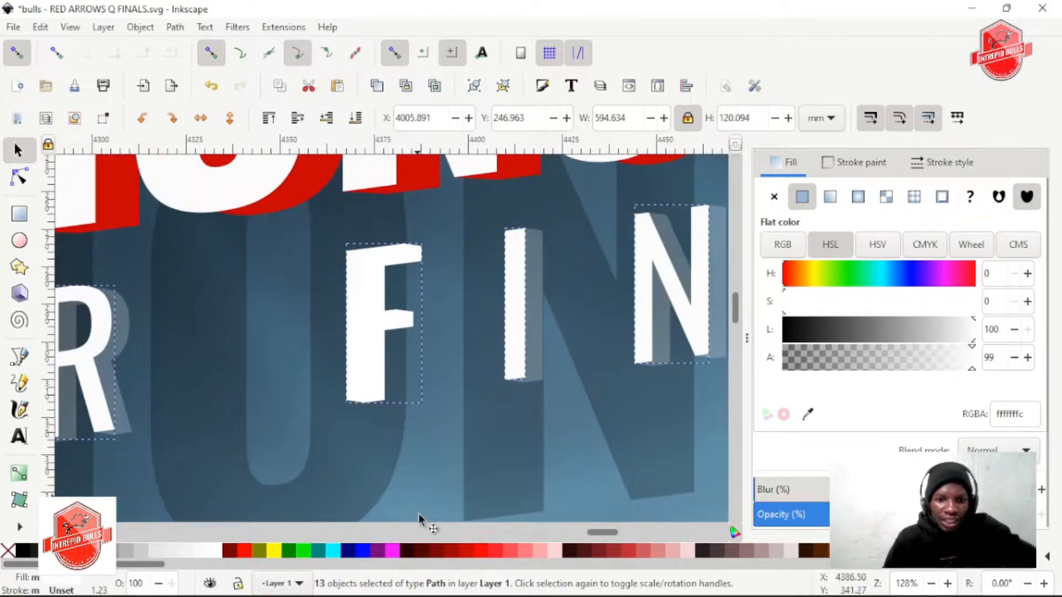
click(430, 550)
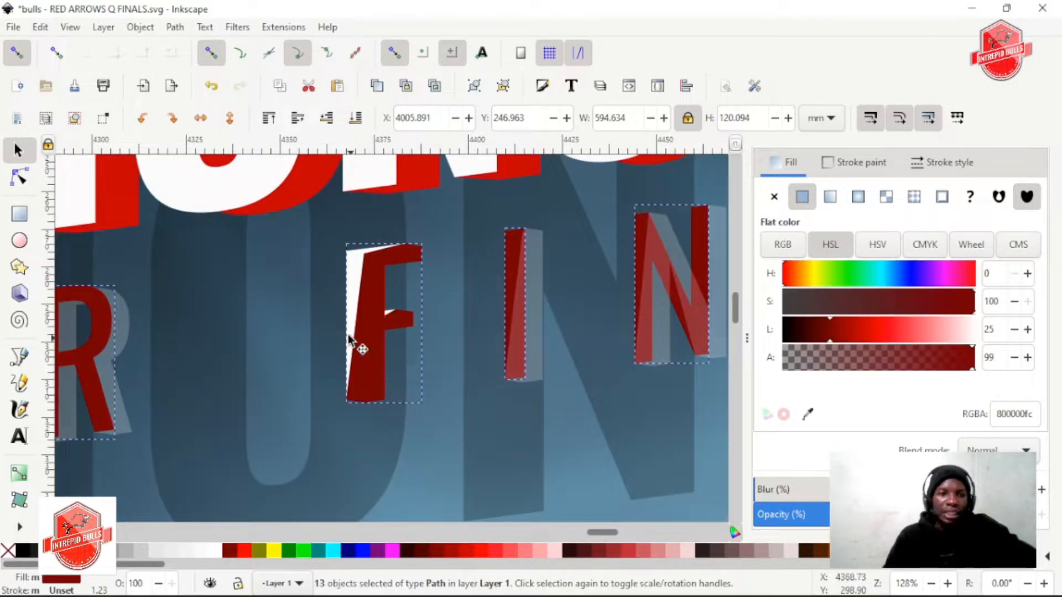
Replace the F's extrusion with its white front face in the selection and fill the selected letters with navy 000080
shift+click(375, 356)
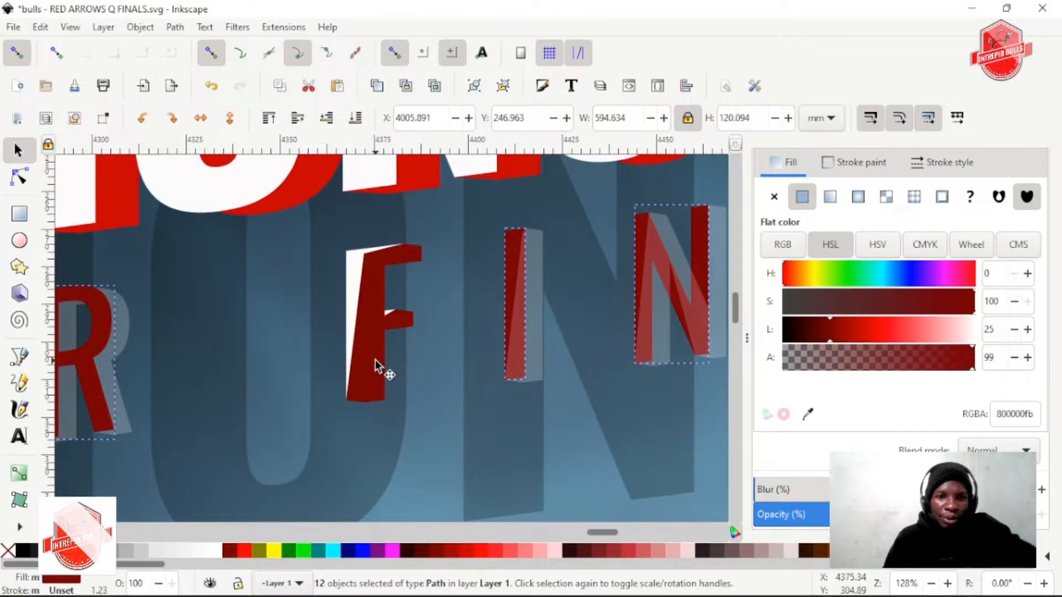
shift+click(350, 257)
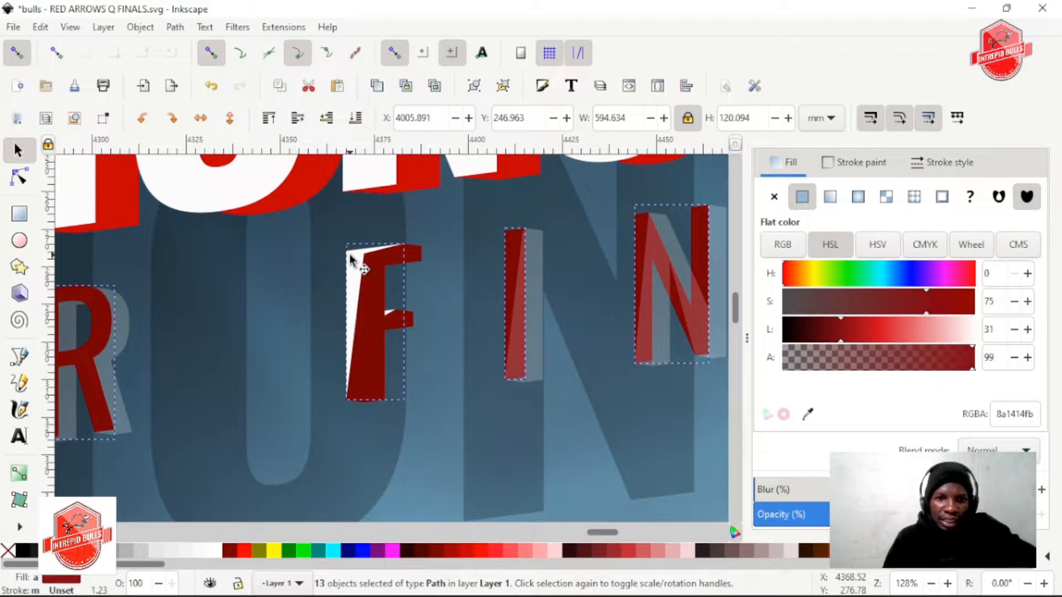
click(349, 550)
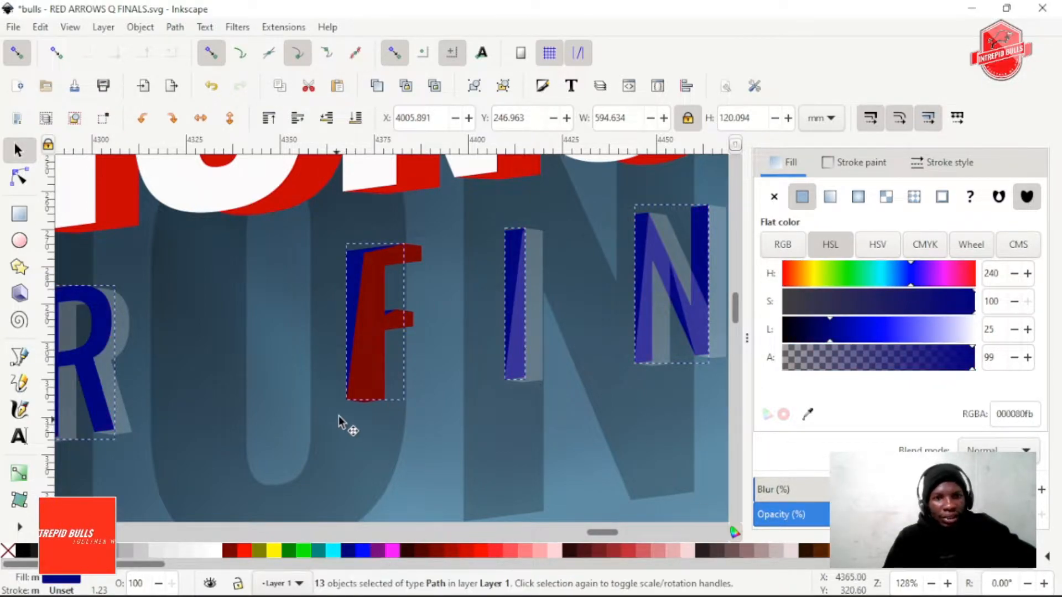
Replace the T's extrusion with its white front face in the selection and fill the selected letters with aqua 00ffff
scroll(423, 266, right, 4)
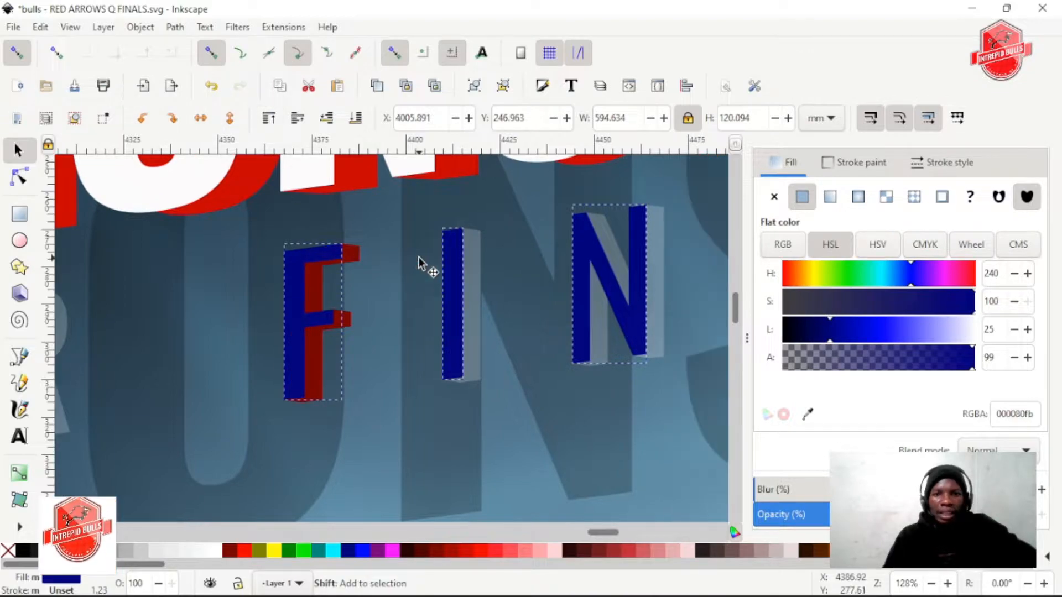
ctrl+scroll(422, 264, down, 3)
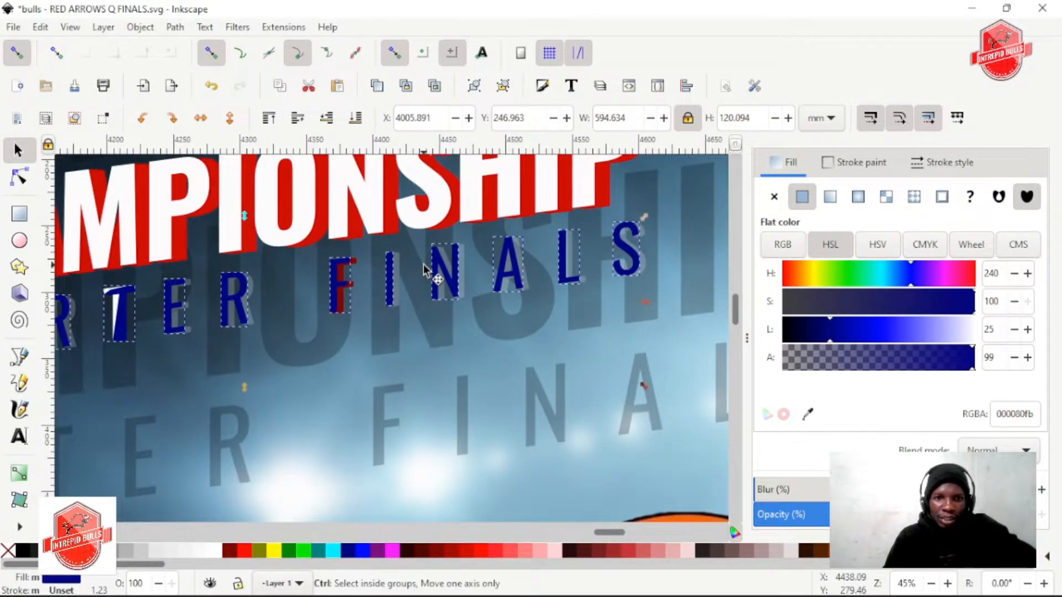
scroll(423, 266, left, 5)
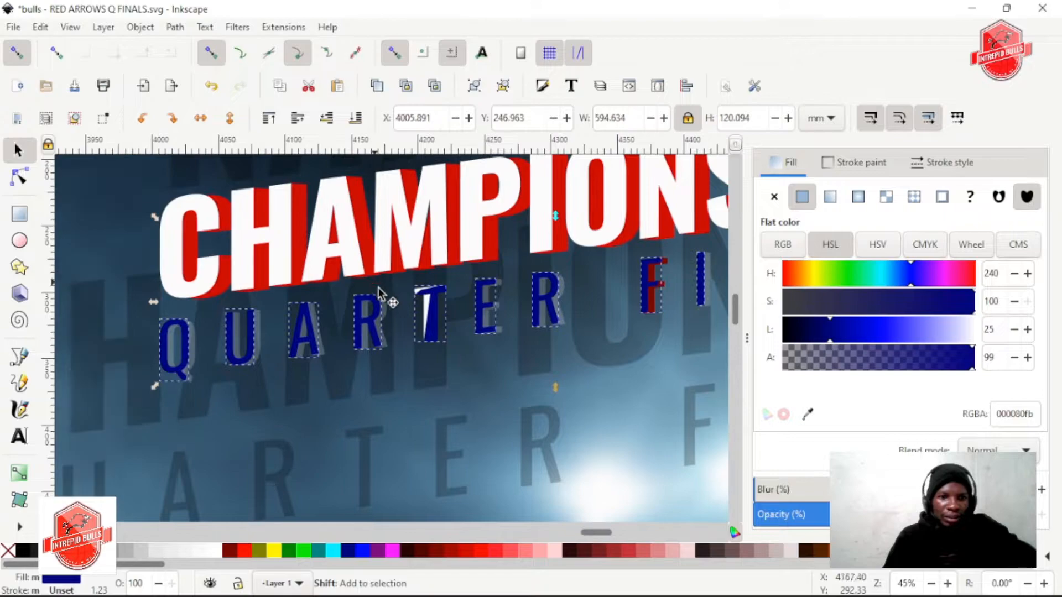
ctrl+scroll(422, 292, up, 5)
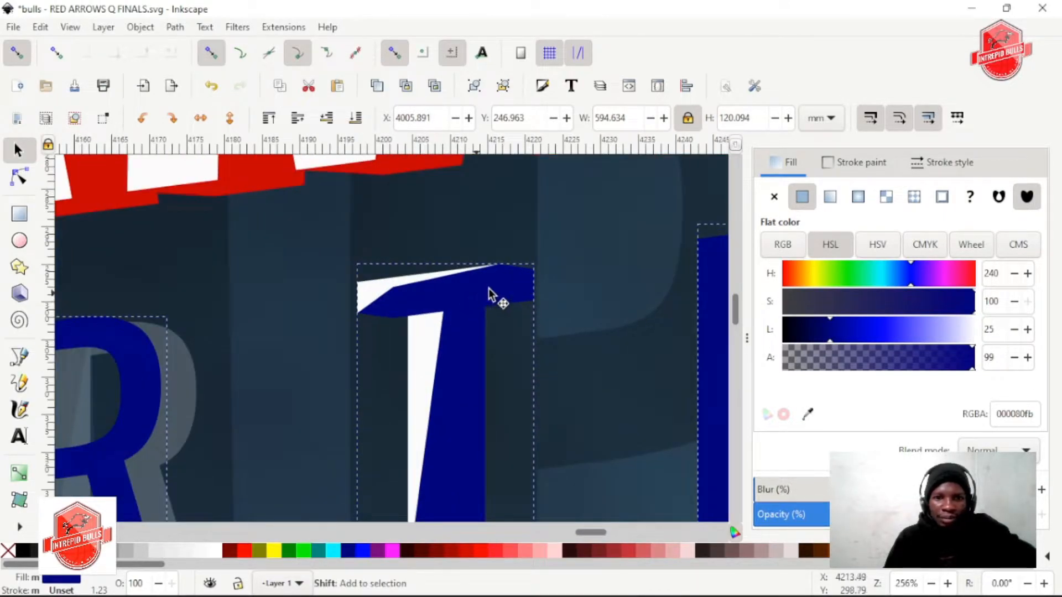
shift+click(515, 283)
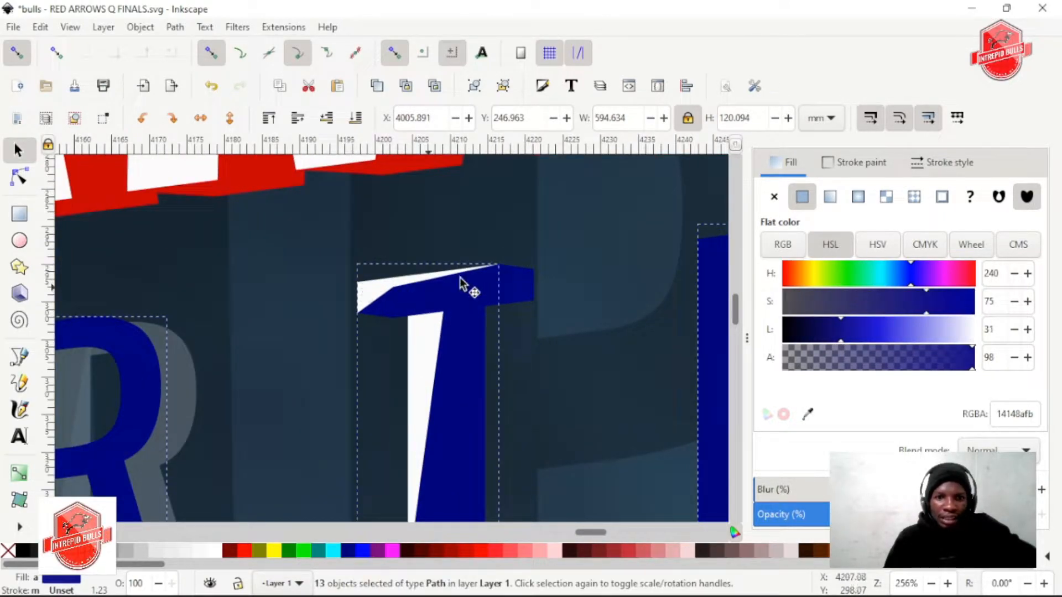
ctrl+scroll(480, 280, down, 3)
click(340, 544)
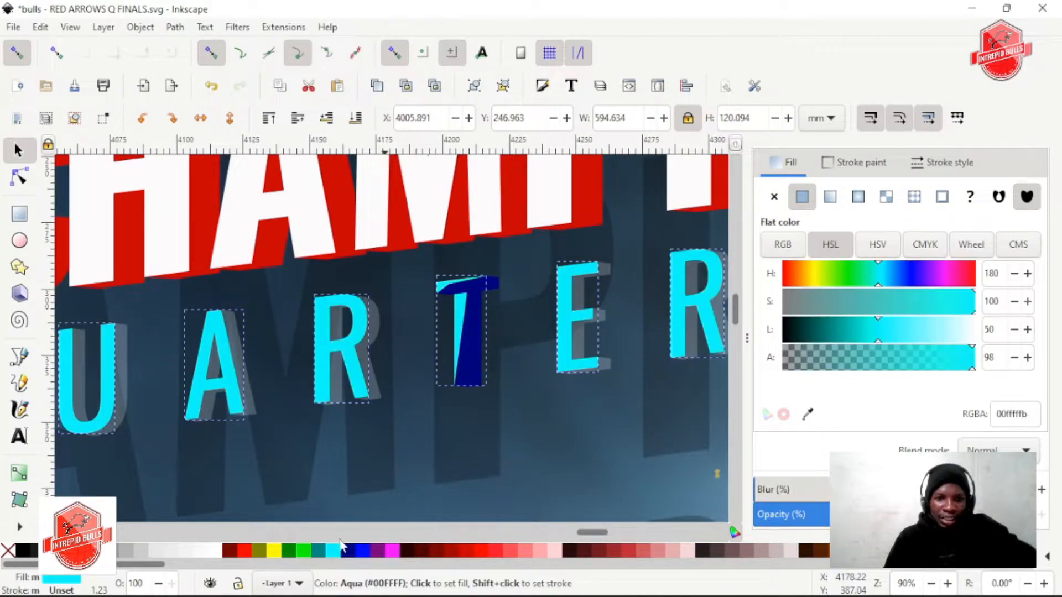
Fill all the selected QUARTER FINALS front letters with white and check them against the title
scroll(360, 392, right, 3)
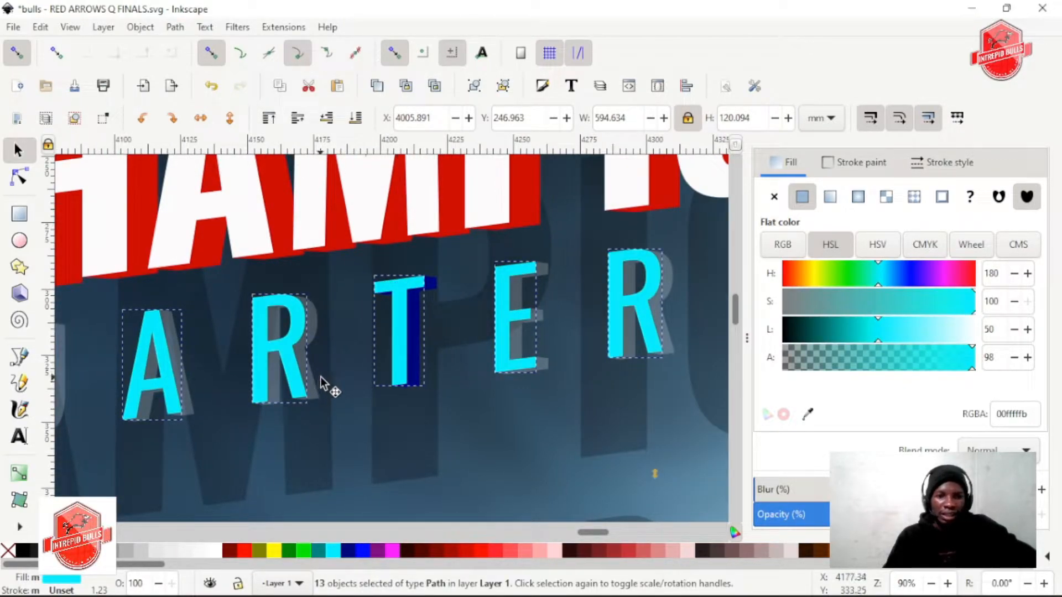
ctrl+scroll(573, 409, down, 2)
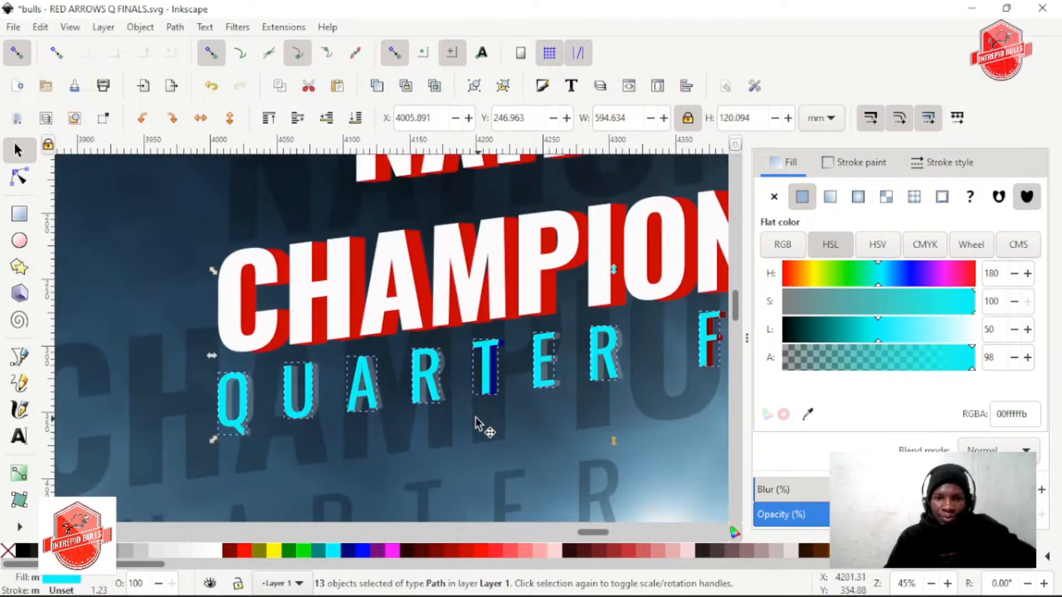
ctrl+scroll(497, 412, down, 2)
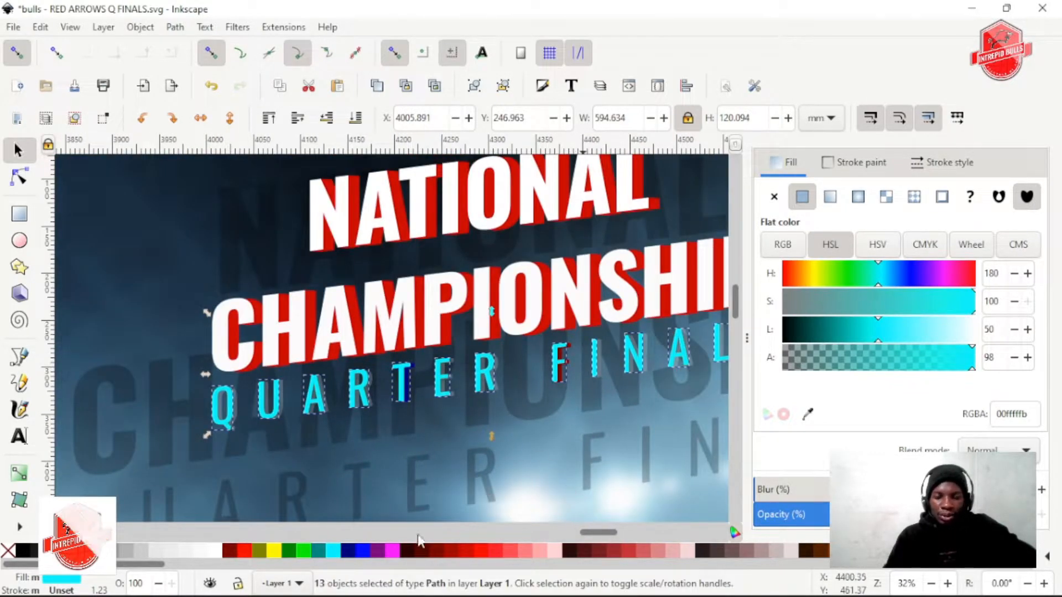
click(215, 556)
ctrl+scroll(499, 428, down, 1)
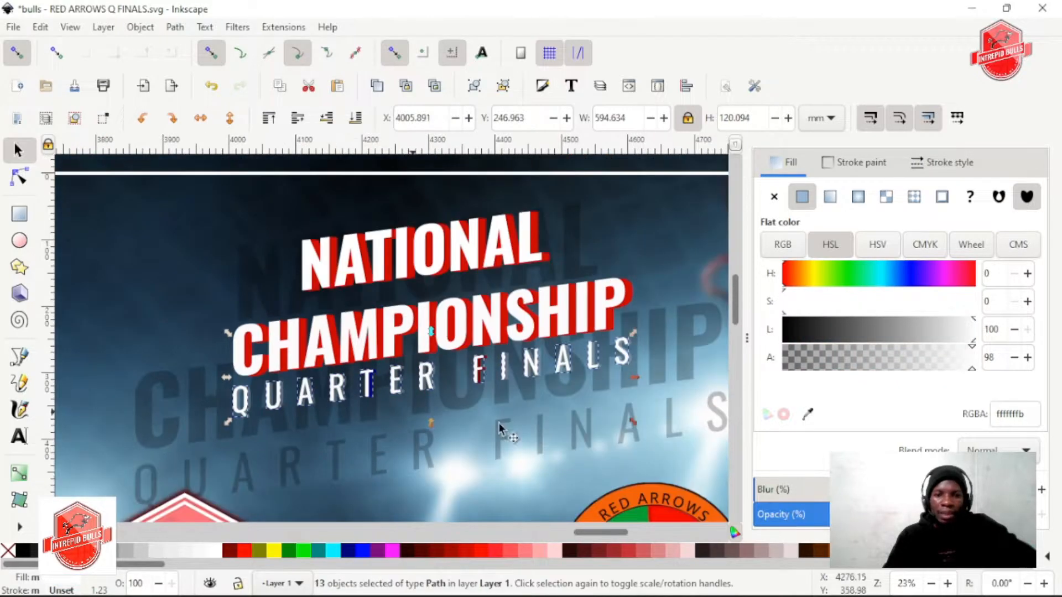
scroll(559, 411, right, 3)
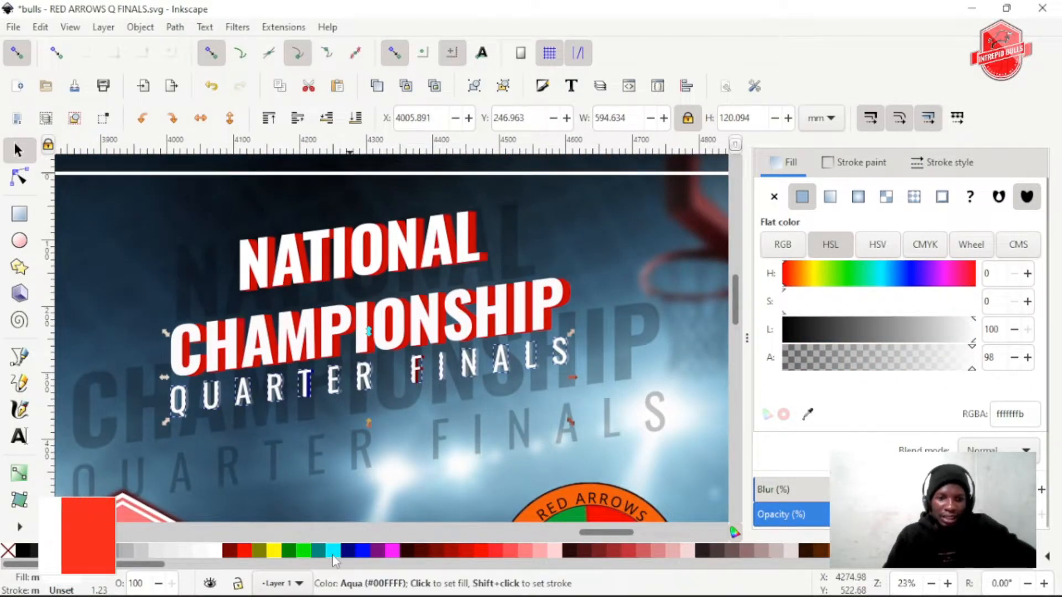
scroll(373, 414, down, 5)
scroll(374, 413, up, 5)
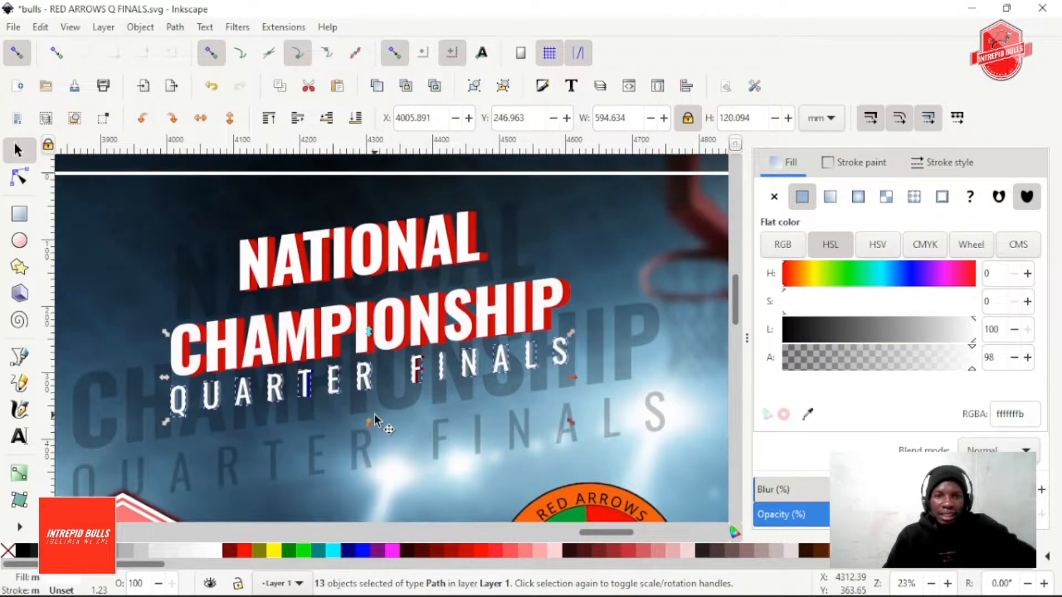
scroll(359, 427, up, 1)
scroll(357, 425, down, 3)
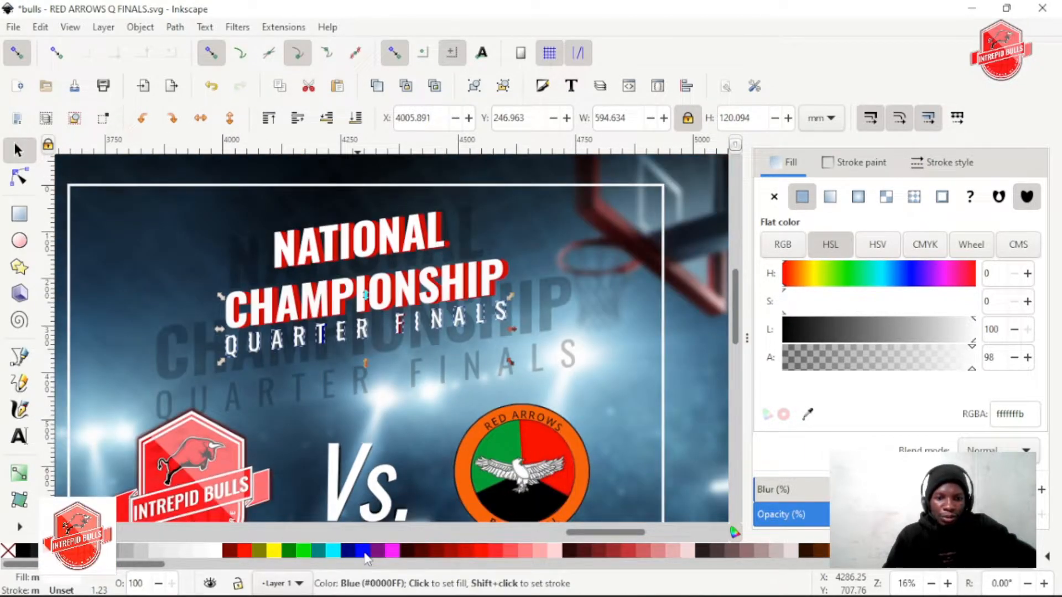
Try a bright blue 0000ff fill on the QUARTER FINALS front letters and return them to white
click(363, 550)
scroll(320, 424, up, 1)
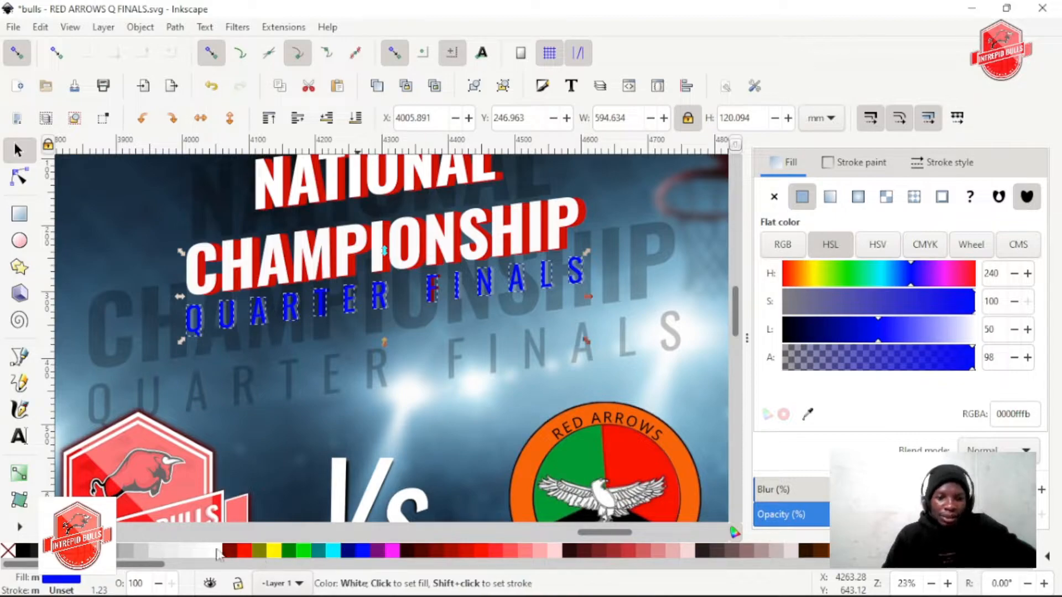
click(216, 552)
Save the file and group the white QUARTER FINALS front letters
key(ctrl+s)
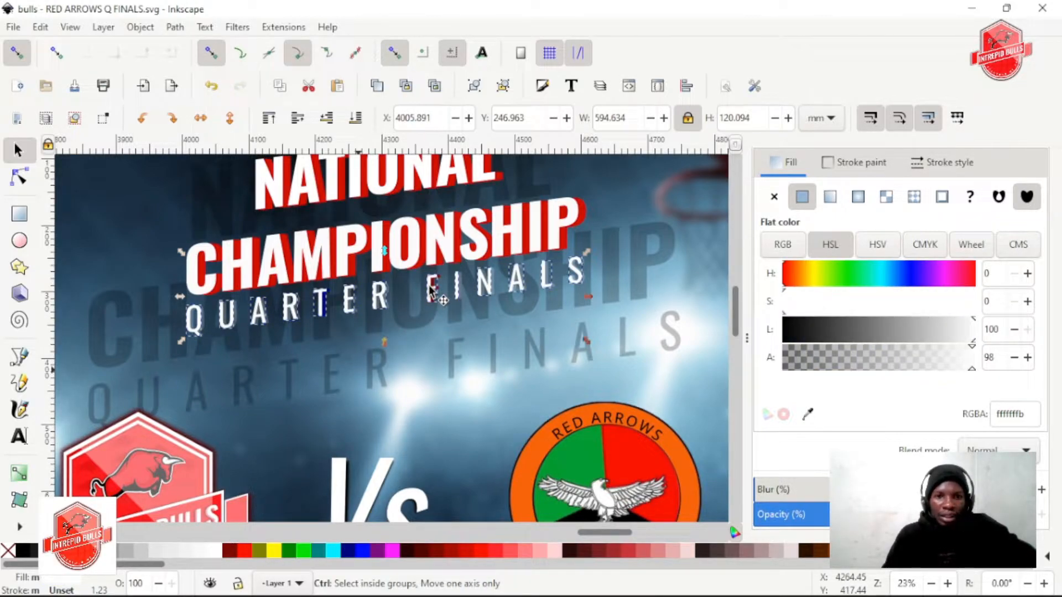
scroll(434, 293, up, 1)
key(ctrl+s)
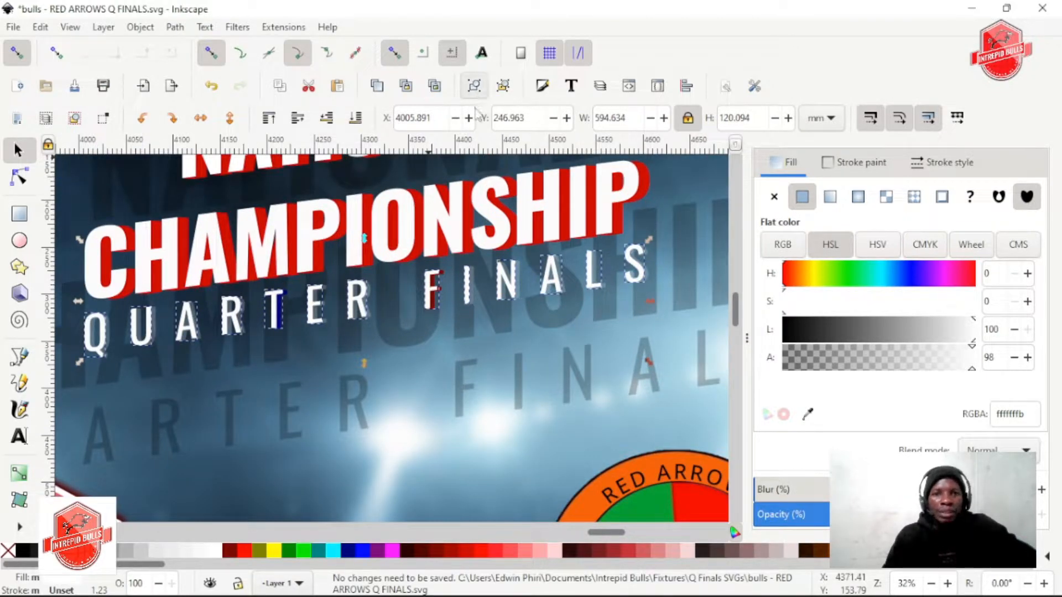
click(473, 88)
Select the extrusions behind all the letters of FINALS together, including the dark red one behind the F
scroll(520, 266, up, 2)
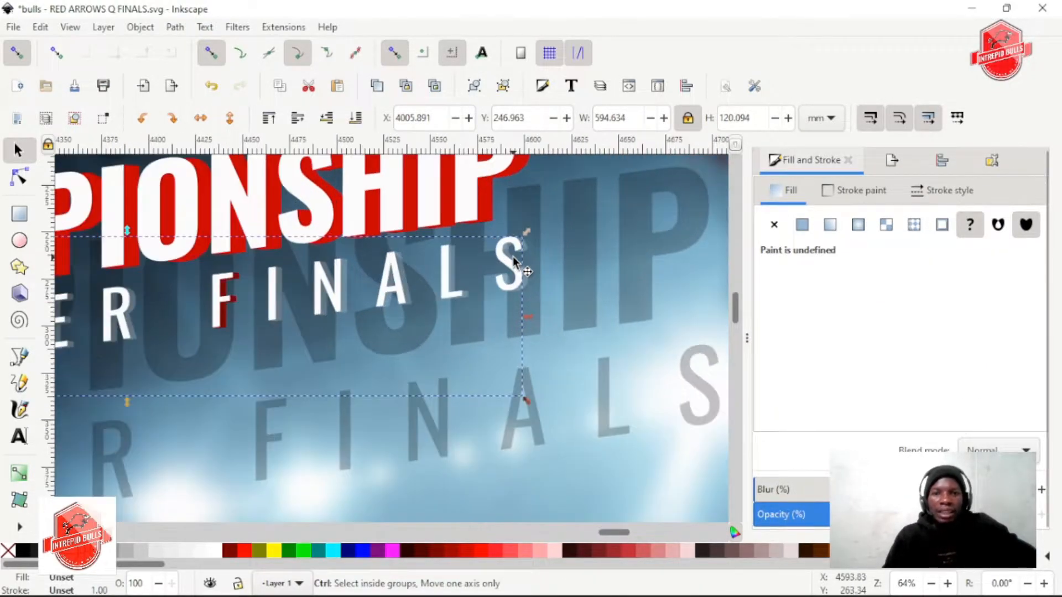
scroll(514, 265, up, 2)
ctrl+click(556, 308)
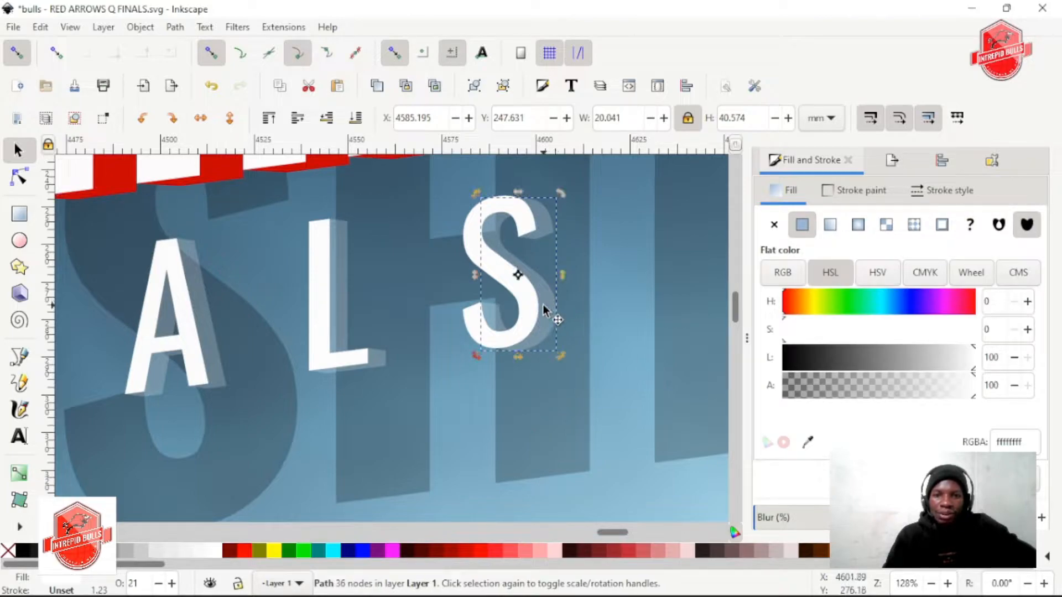
shift+click(356, 366)
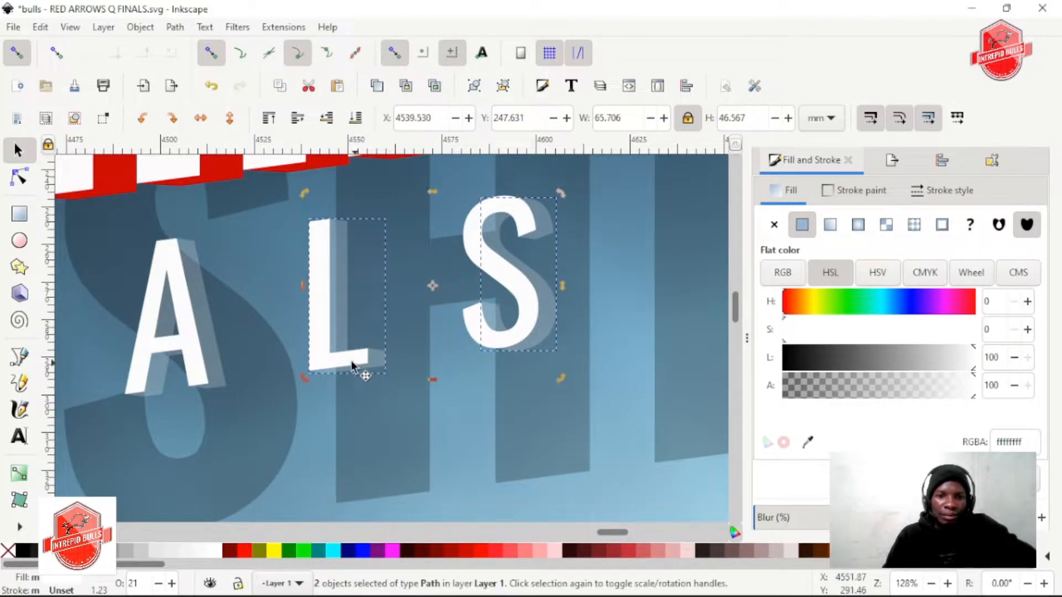
scroll(398, 370, left, 5)
shift+click(403, 387)
scroll(410, 387, left, 4)
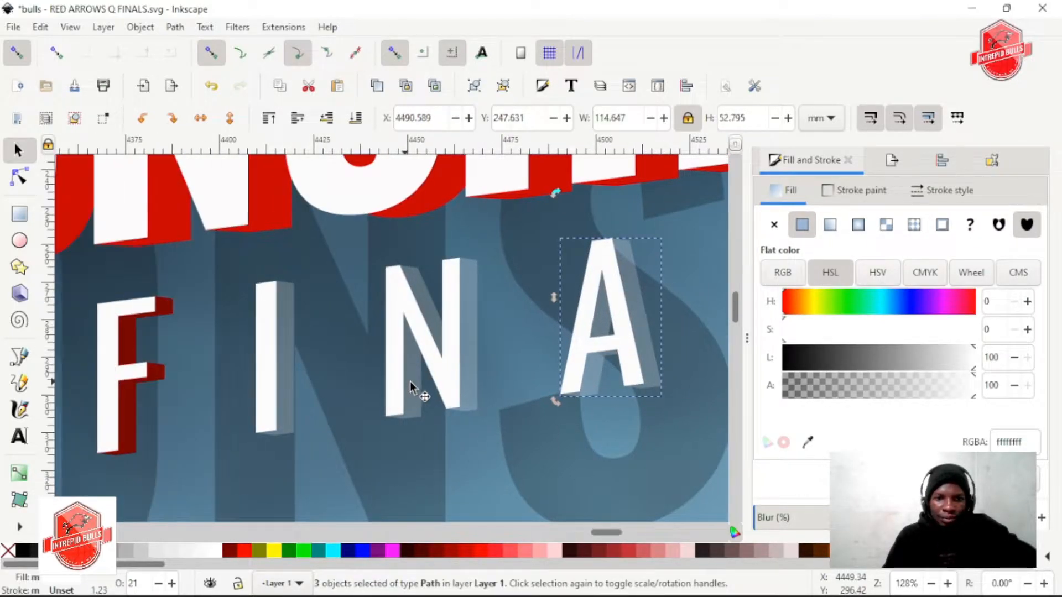
scroll(404, 408, left, 3)
shift+click(420, 418)
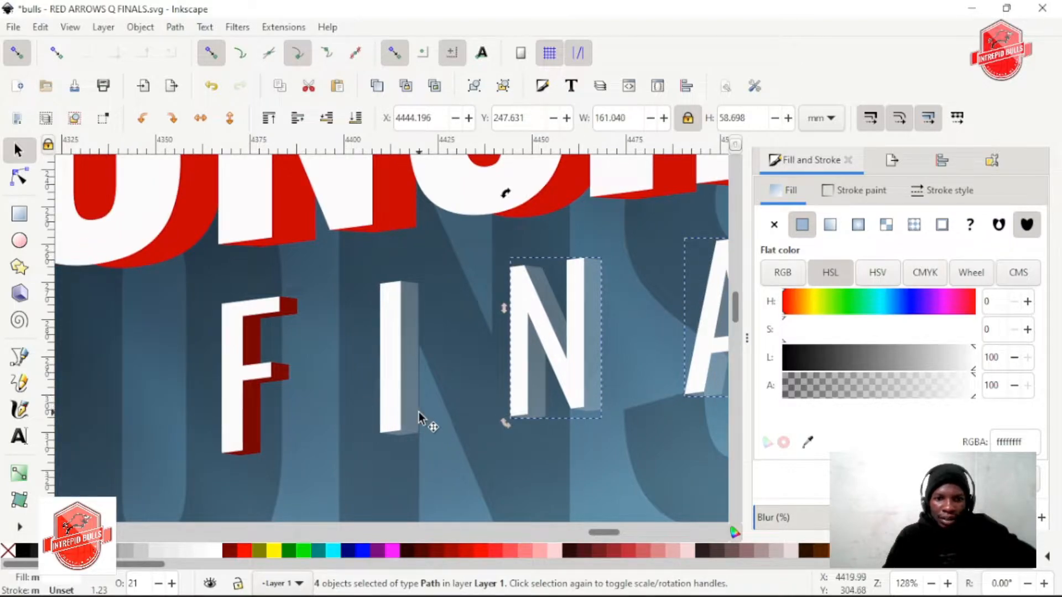
scroll(331, 406, left, 2)
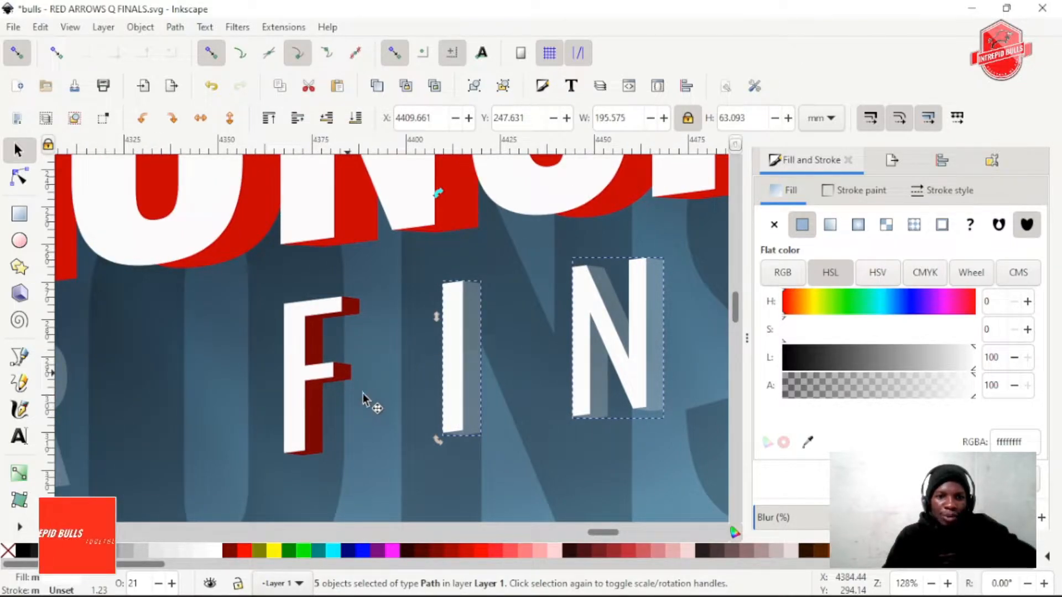
shift+click(318, 409)
Add the extrusions behind all the letters of QUARTER to the selection, including the navy one behind the T
scroll(331, 415, left, 7)
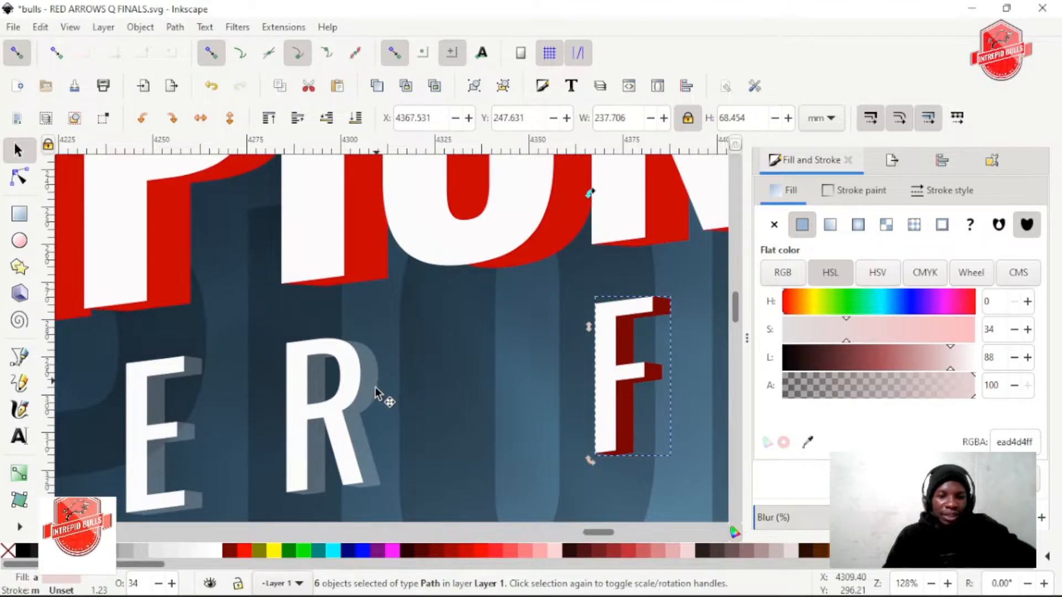
shift+click(374, 397)
scroll(359, 409, left, 3)
shift+click(323, 449)
scroll(332, 431, left, 7)
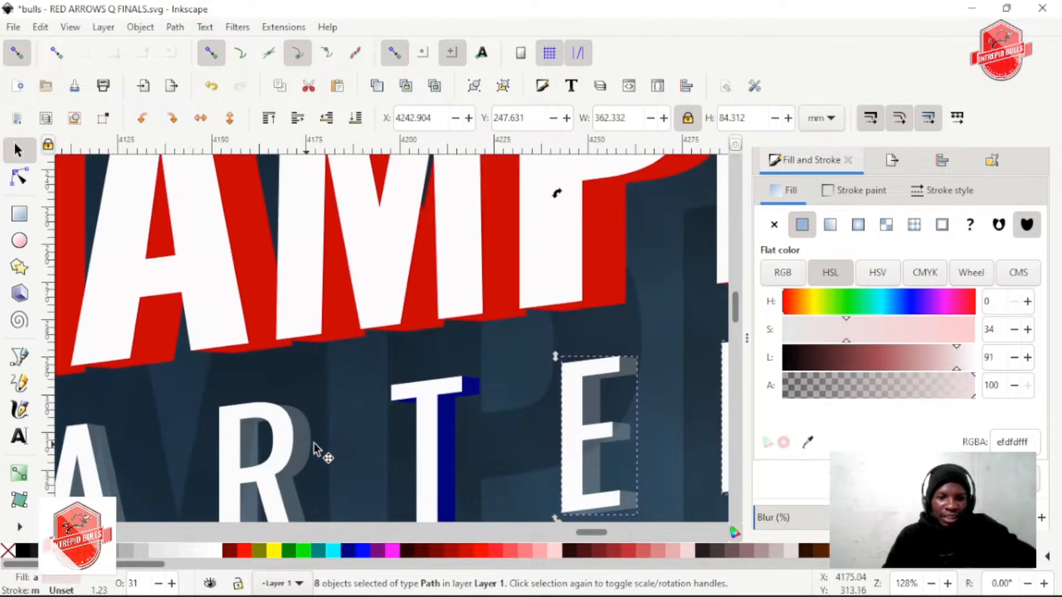
shift+click(457, 397)
scroll(423, 440, left, 3)
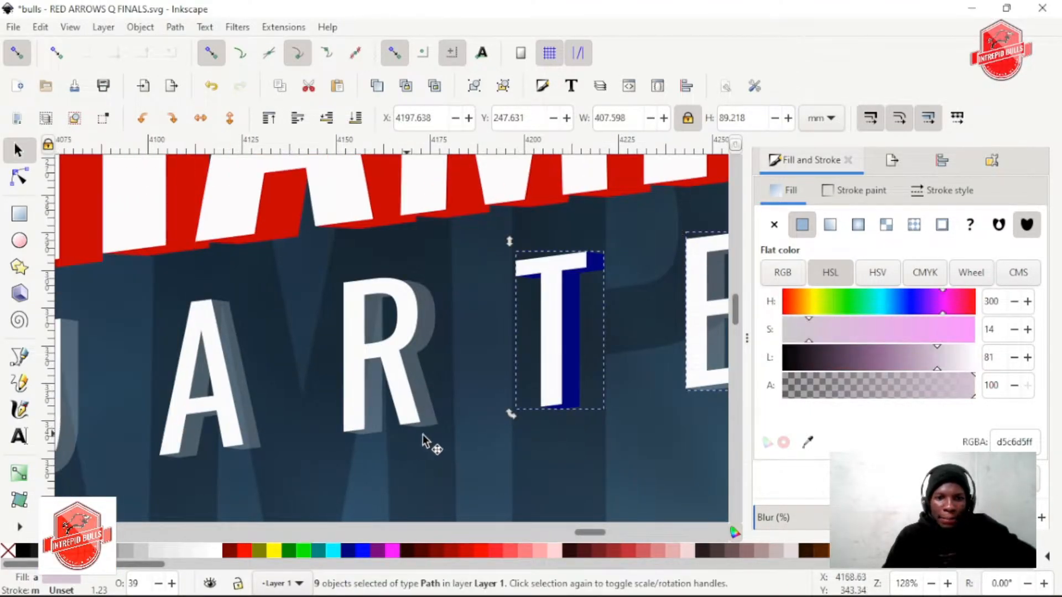
shift+click(372, 434)
scroll(381, 442, left, 3)
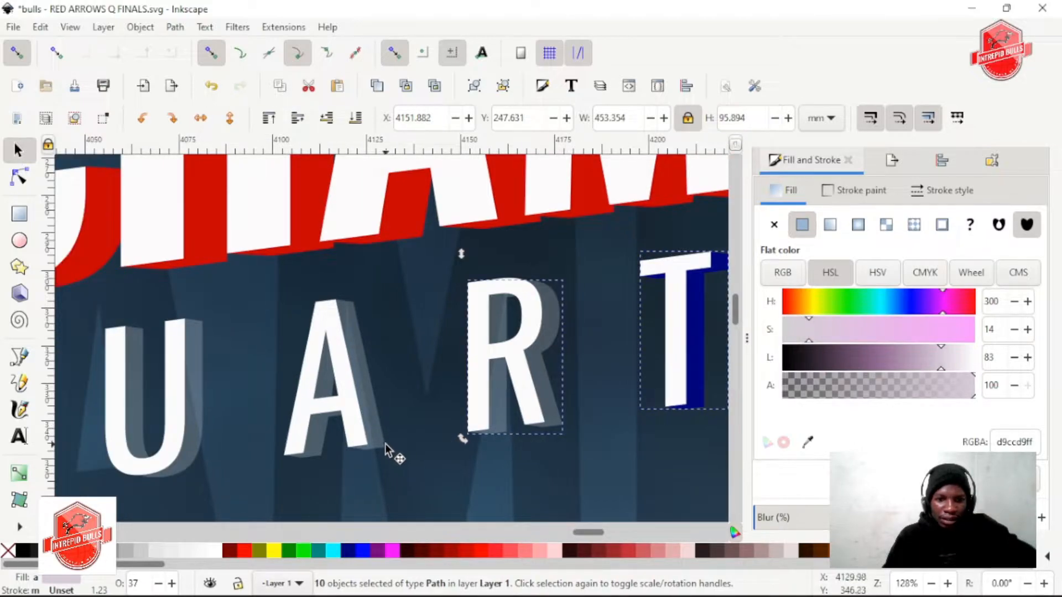
shift+click(362, 442)
scroll(348, 443, left, 6)
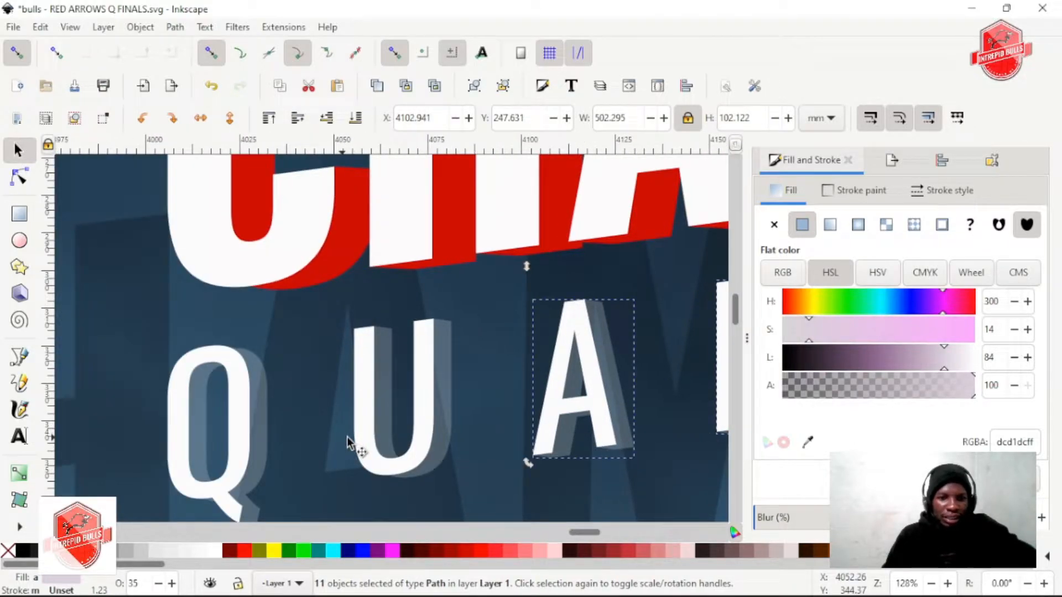
shift+click(447, 448)
scroll(271, 475, left, 2)
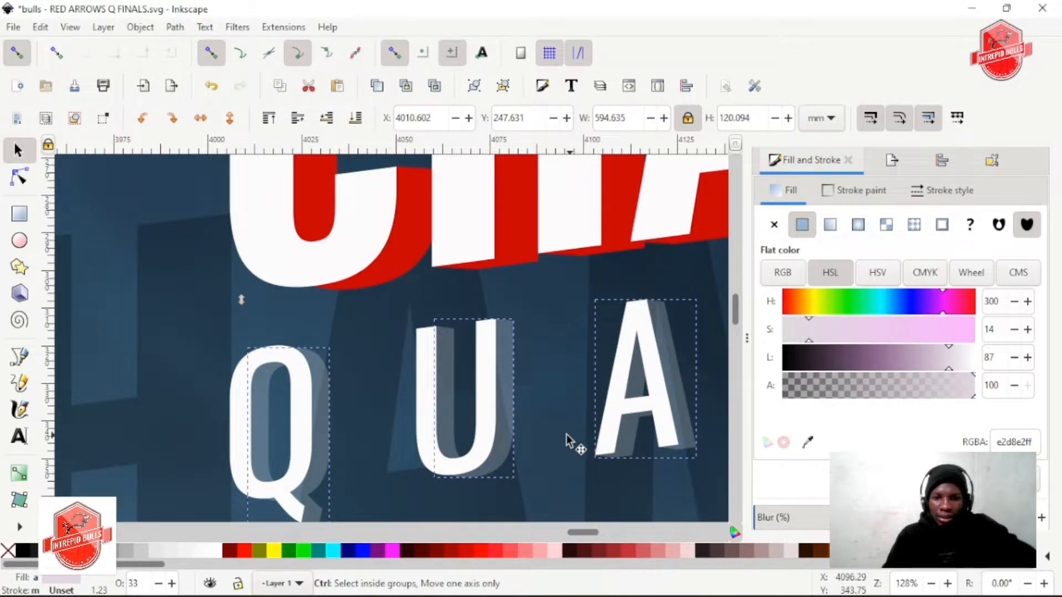
scroll(563, 430, down, 3)
shift+click(467, 409)
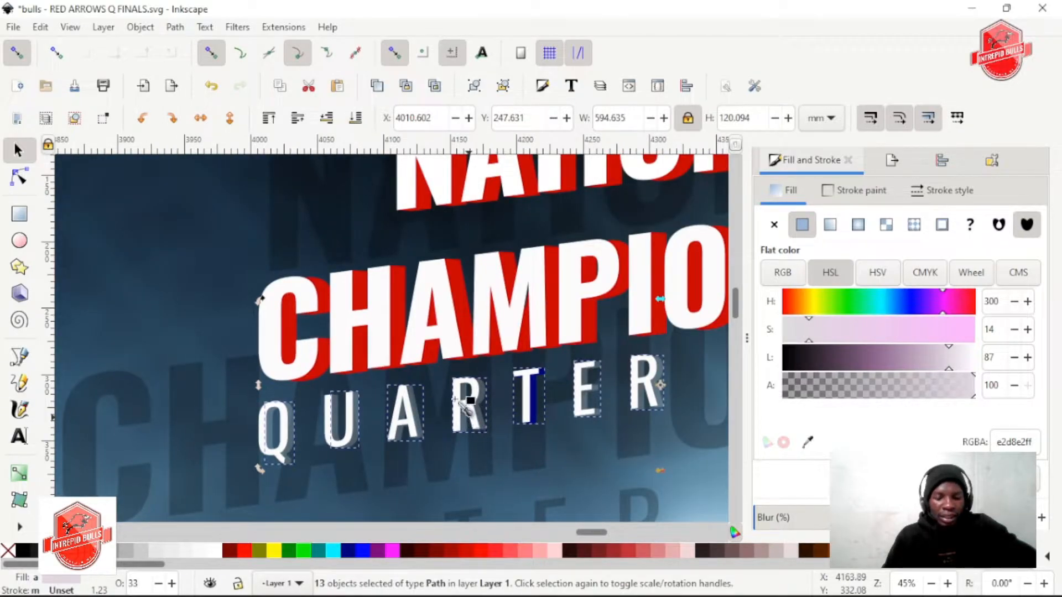
Fill the selected QUARTER FINALS extrusions with red d30000 sampled from the CHAMPIONSHIP extrusion and set their opacity to 100%
key(d)
click(468, 310)
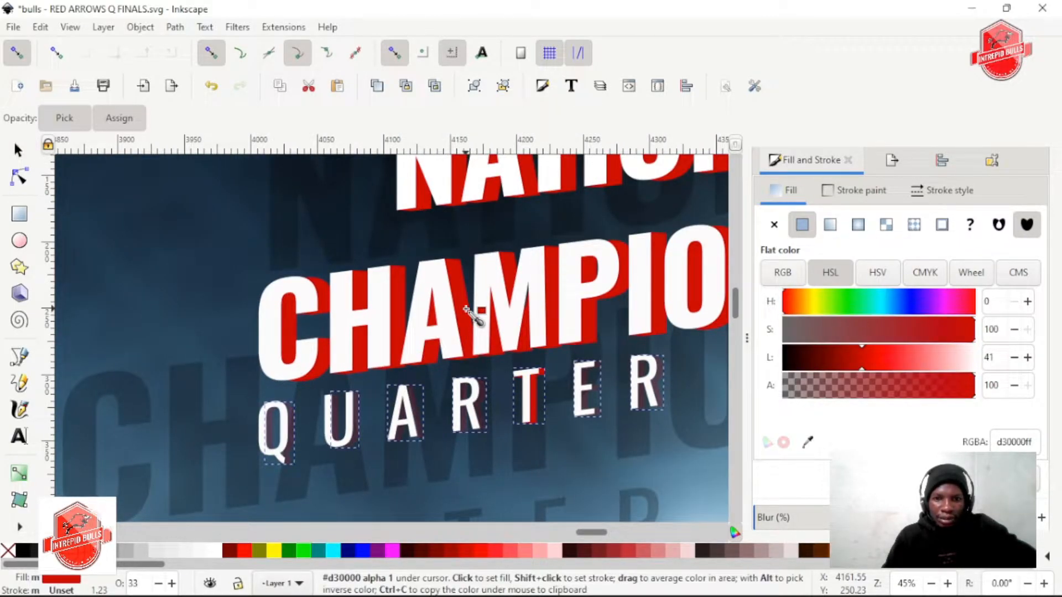
scroll(857, 436, down, 1)
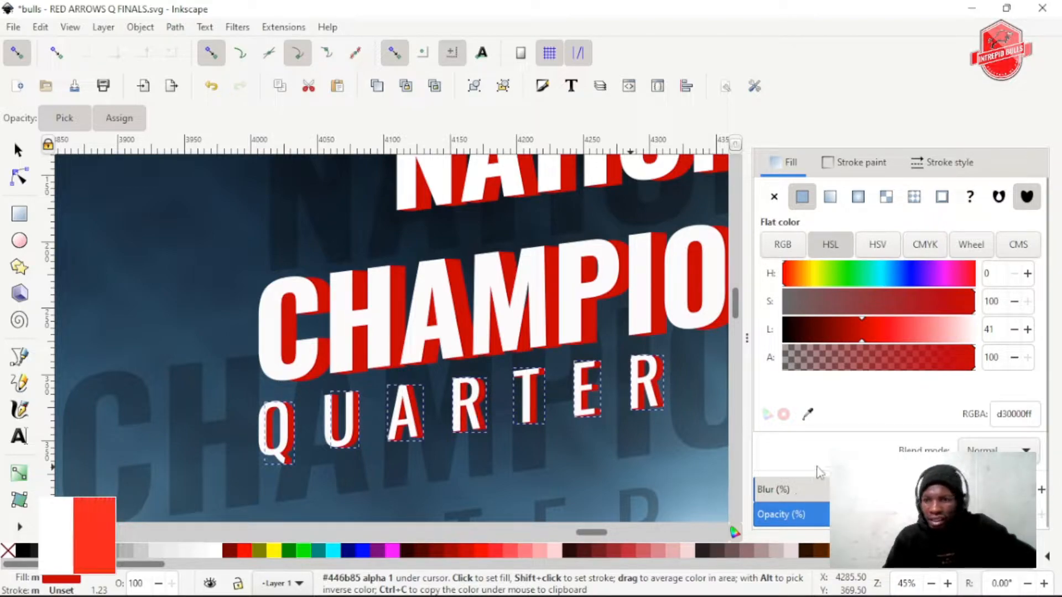
scroll(576, 433, right, 10)
scroll(517, 414, right, 2)
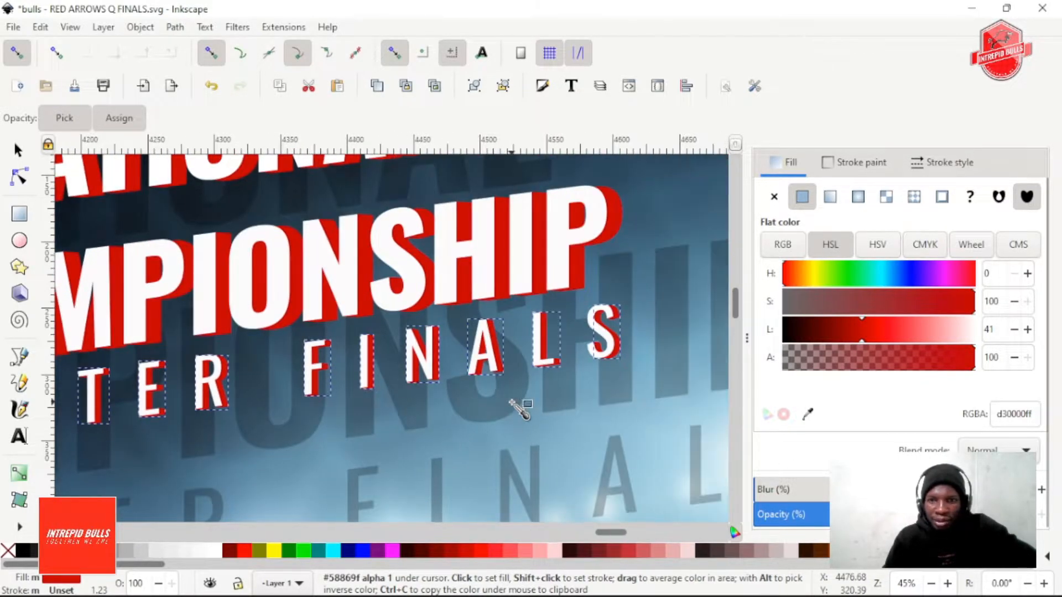
click(617, 213)
click(618, 213)
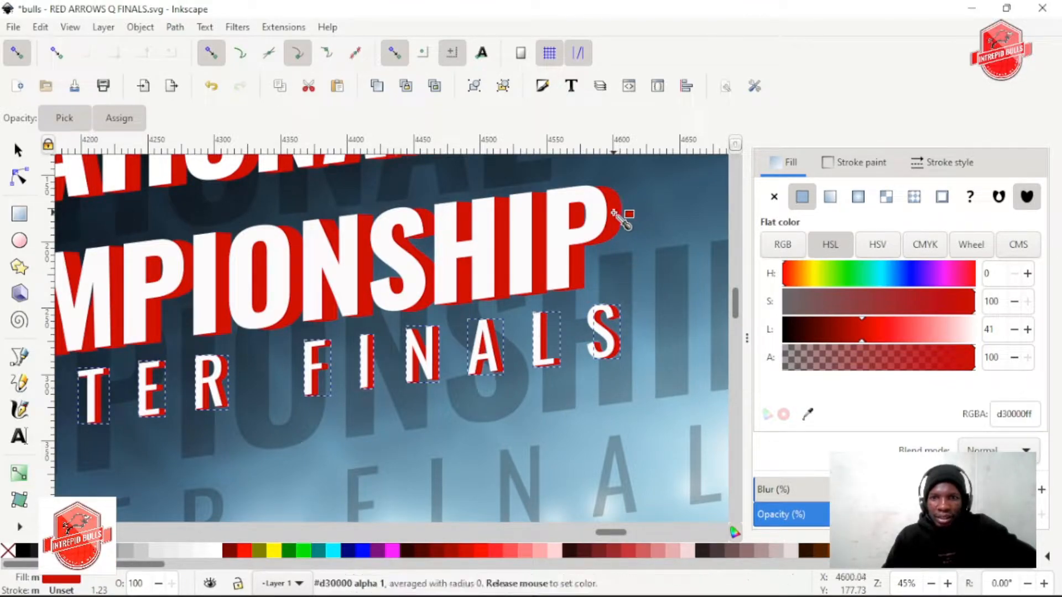
Try darker reds with lightness 35 and 40 on the QUARTER FINALS extrusions and return them to d30000
click(858, 332)
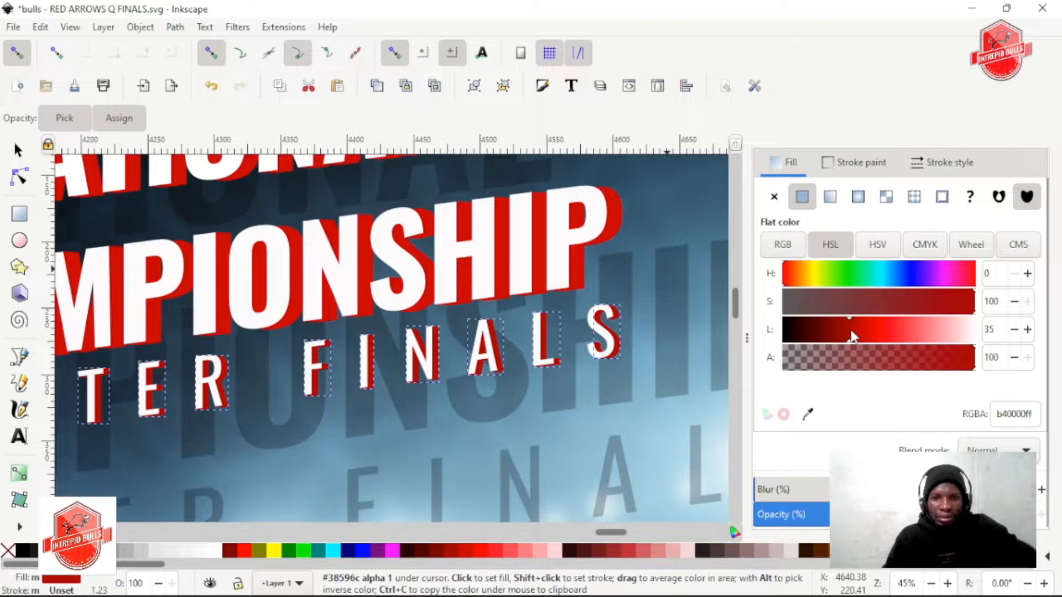
scroll(509, 343, down, 2)
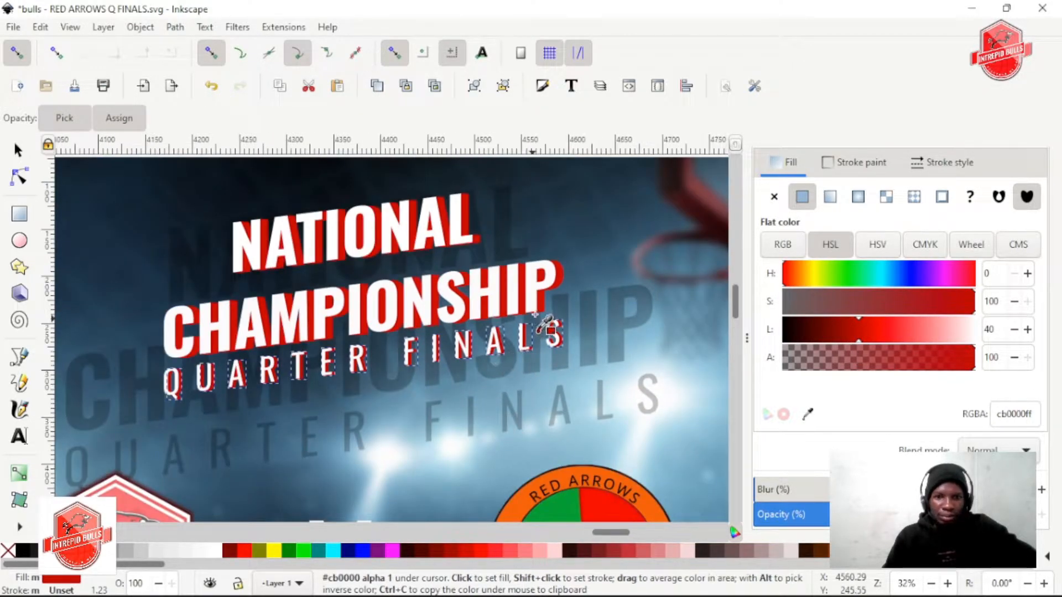
scroll(547, 300, up, 1)
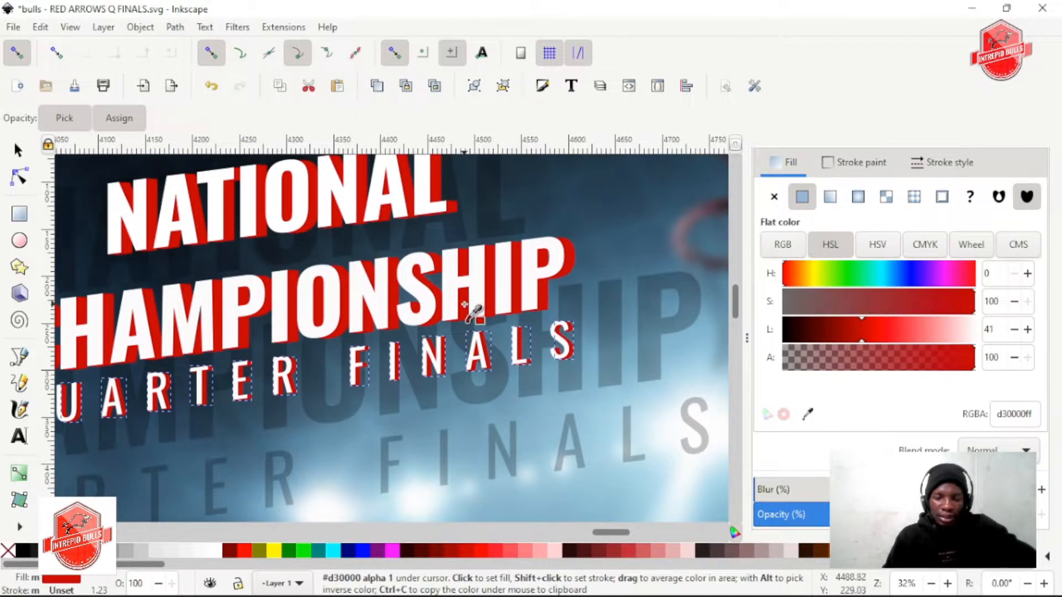
scroll(467, 310, down, 1)
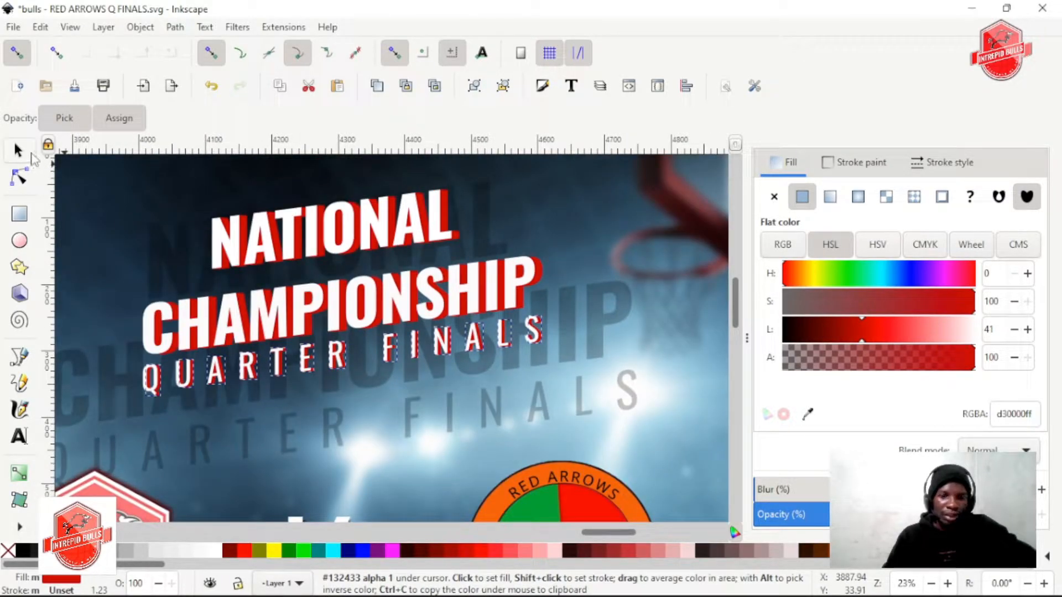
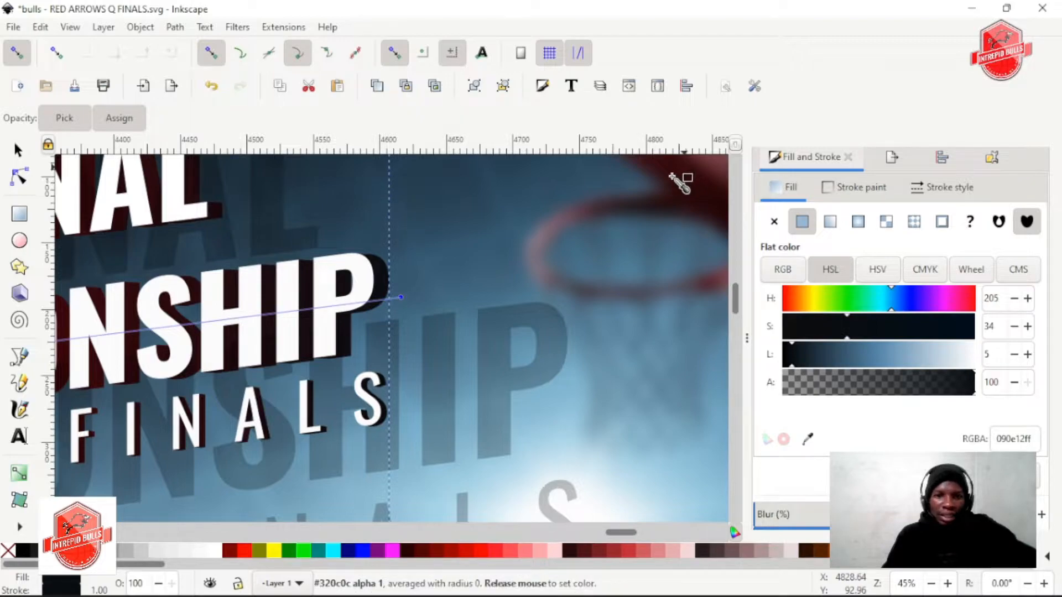
Try several colours sampled from the arena background on the extrusion gradient's end beside CHAMPIONSHIP's final P, finishing with dark navy 0b1720
click(671, 176)
scroll(564, 266, down, 3)
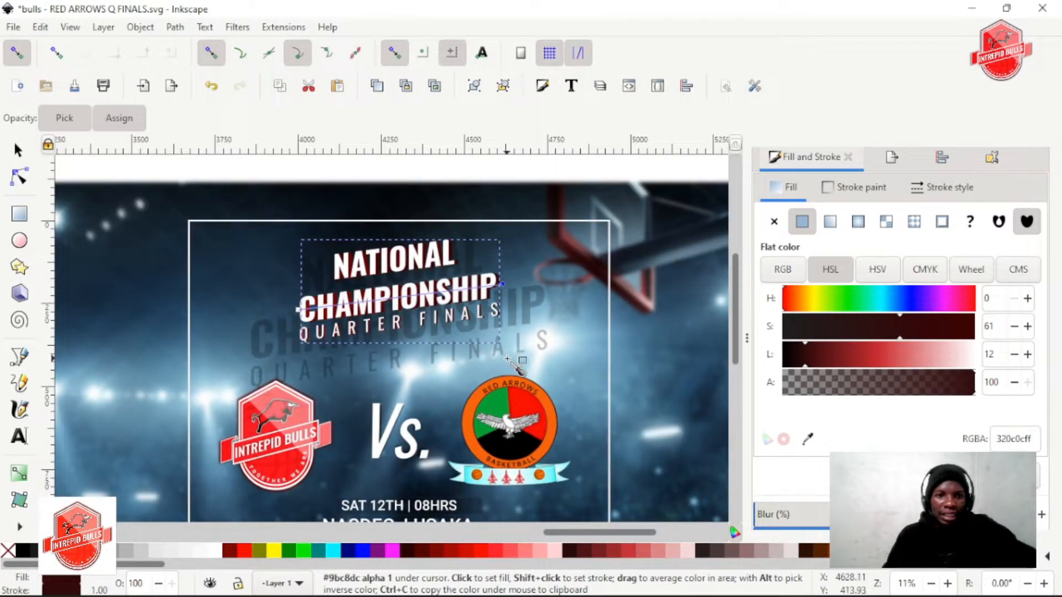
click(553, 334)
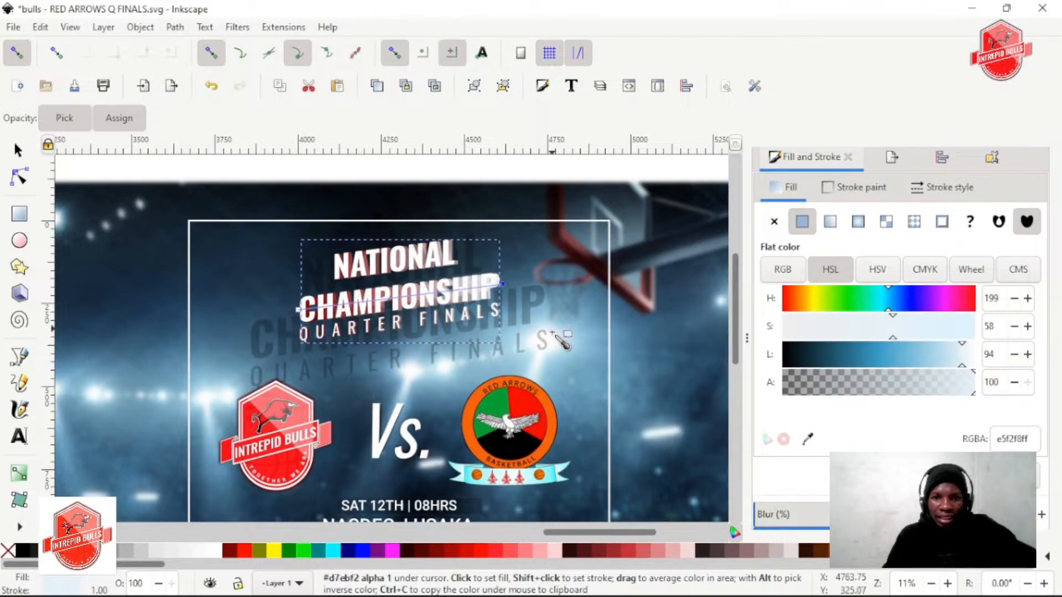
click(644, 345)
click(592, 341)
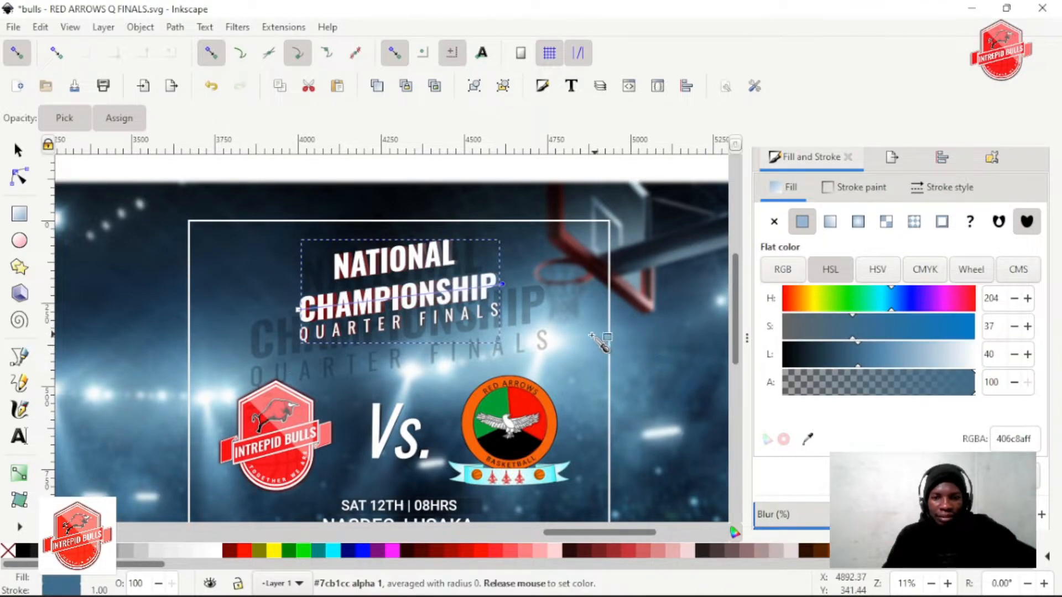
click(701, 433)
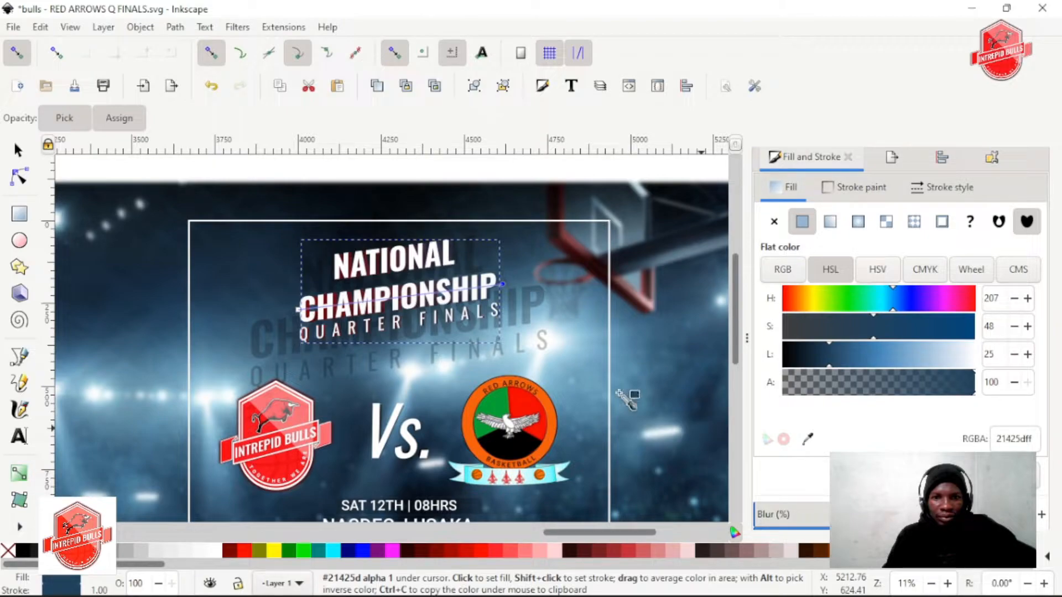
scroll(481, 314, up, 3)
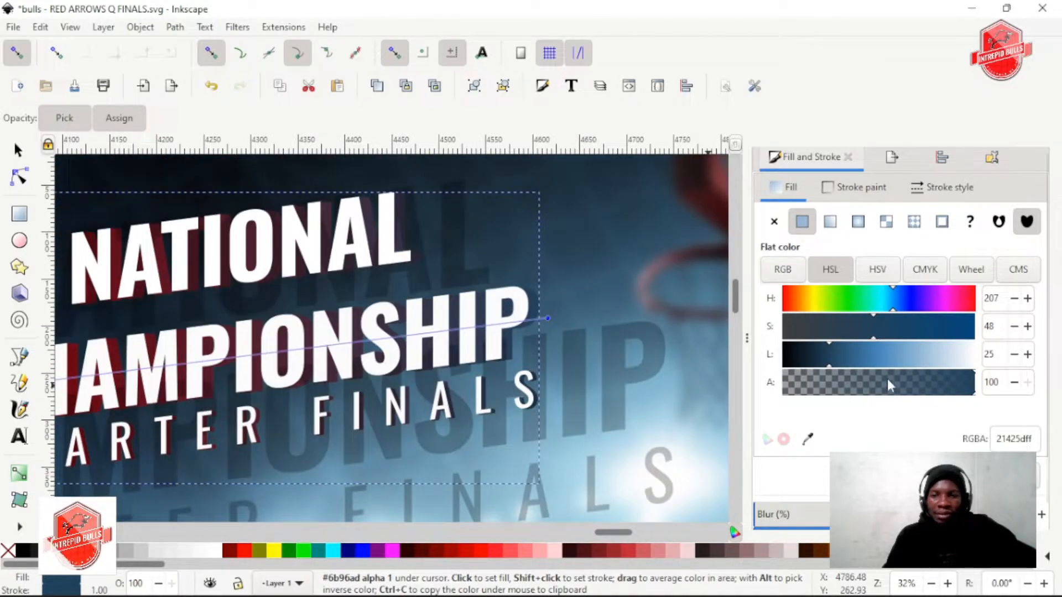
drag(823, 359, 798, 354)
Set the extrusion gradient's start stop beside the C of CHAMPIONSHIP to red ba0000
scroll(532, 379, left, 5)
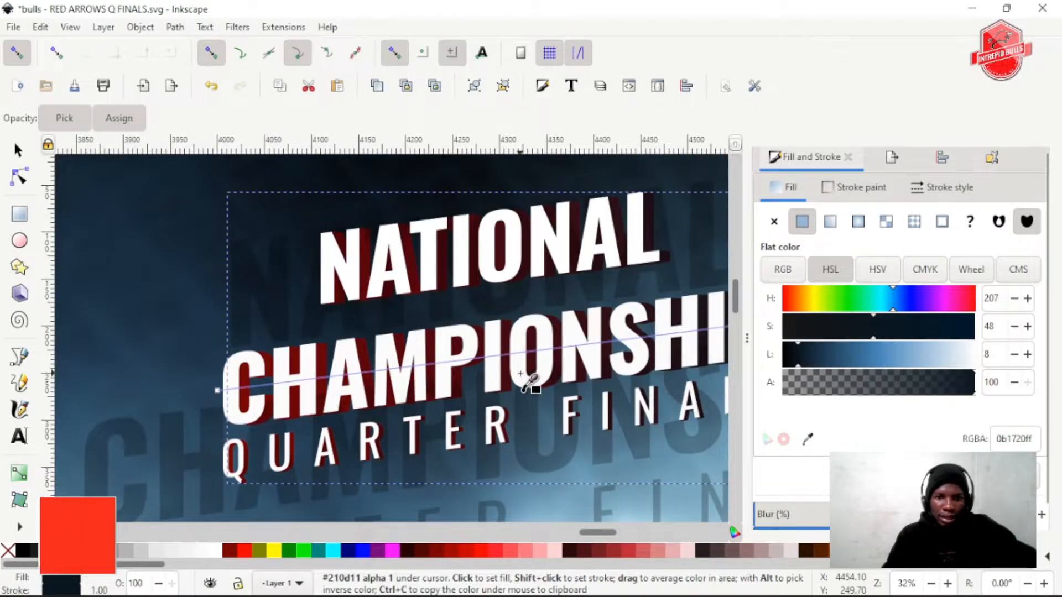
scroll(532, 378, down, 3)
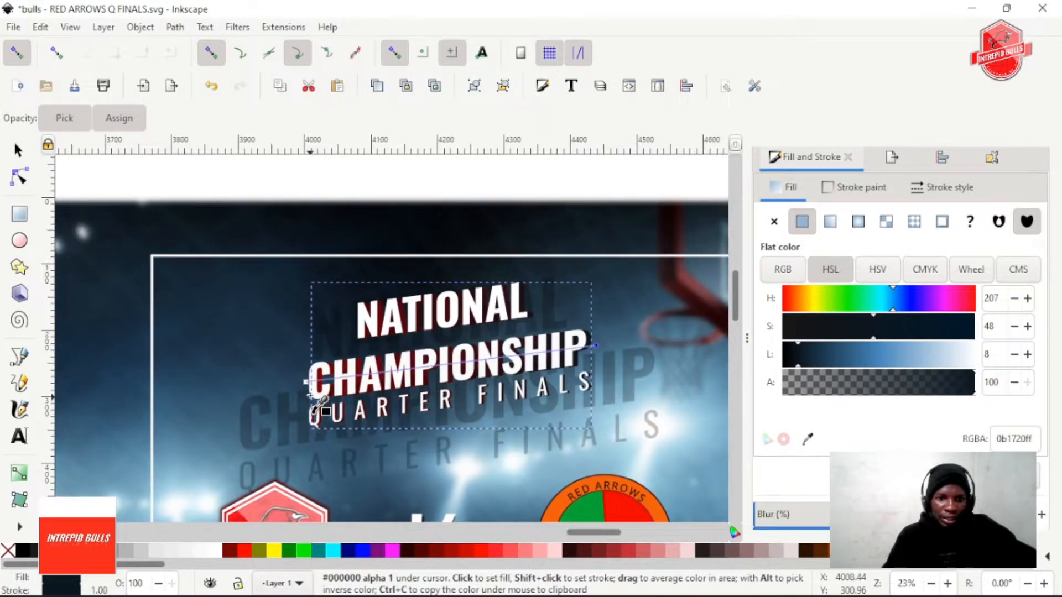
scroll(319, 406, up, 2)
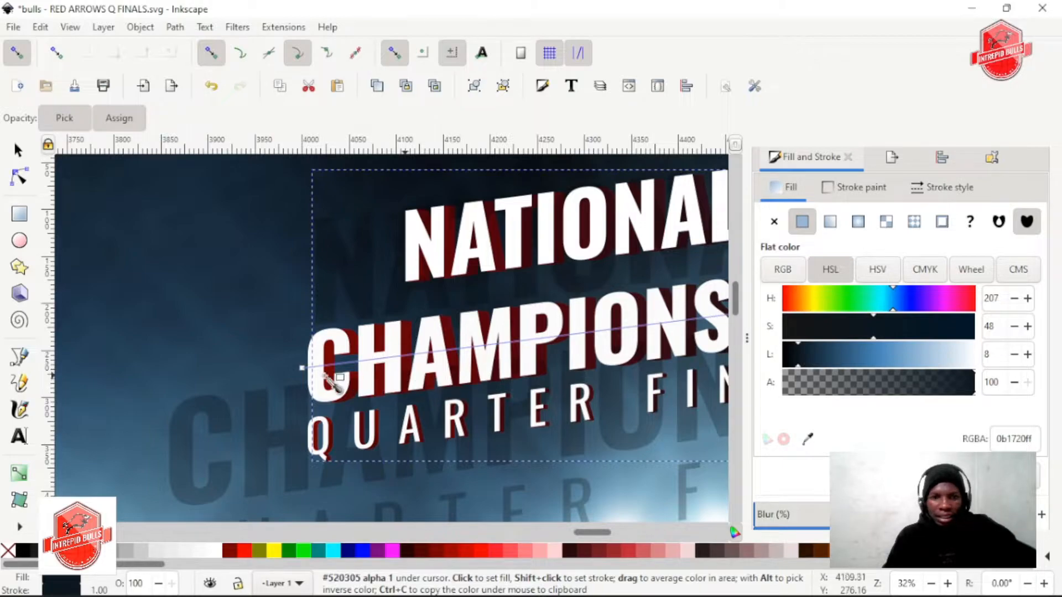
click(303, 369)
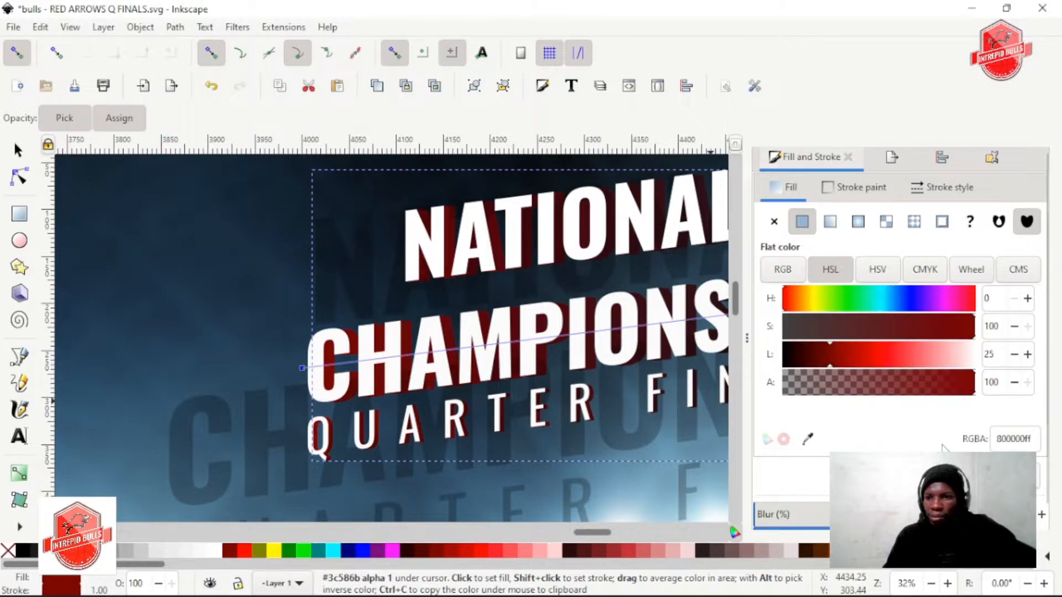
drag(875, 330, 852, 331)
scroll(367, 381, down, 4)
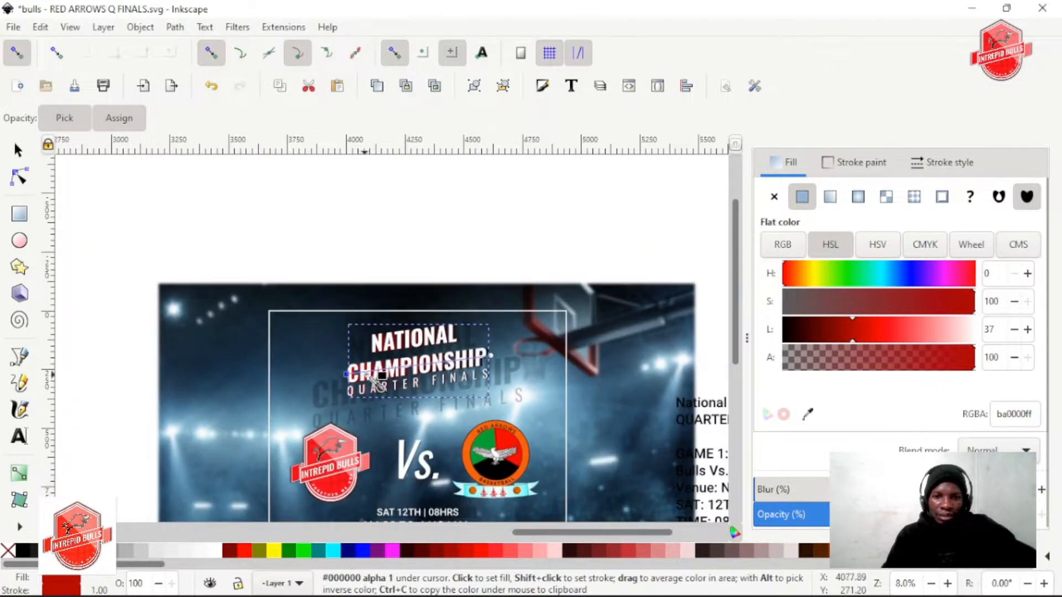
scroll(449, 378, up, 4)
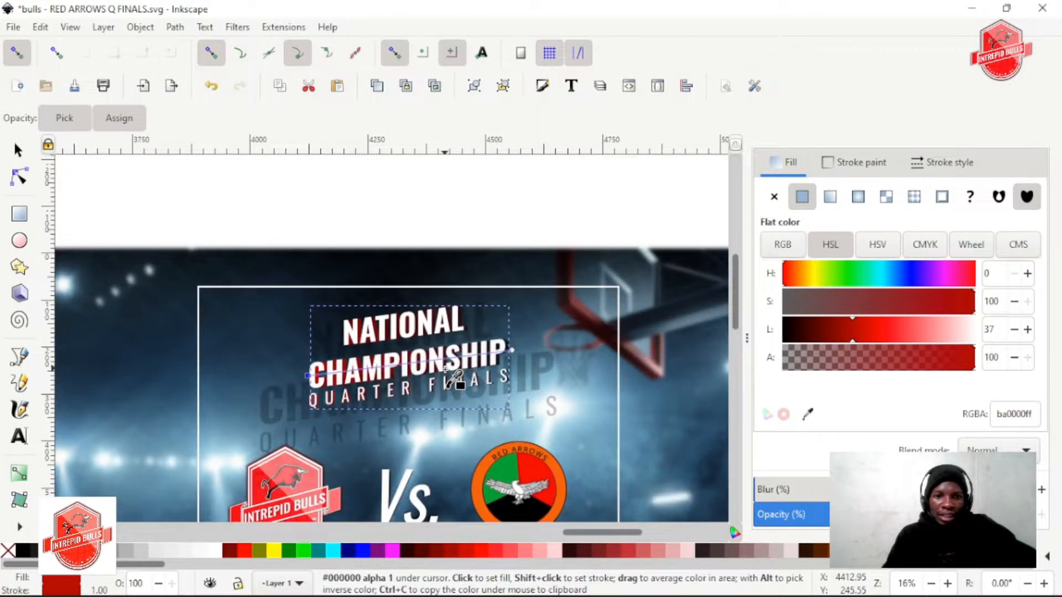
scroll(303, 381, up, 1)
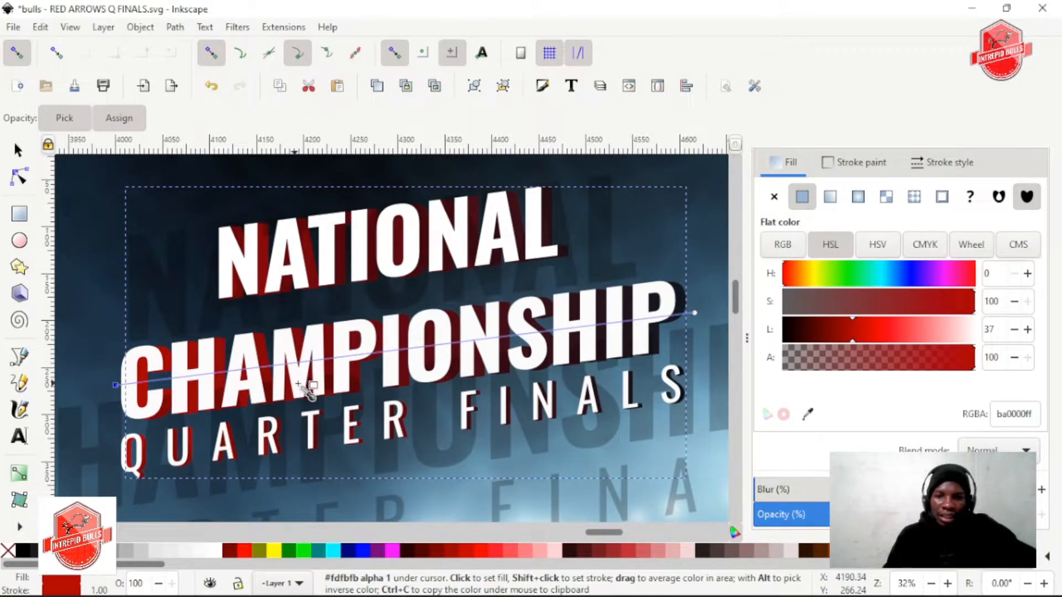
scroll(301, 386, down, 1)
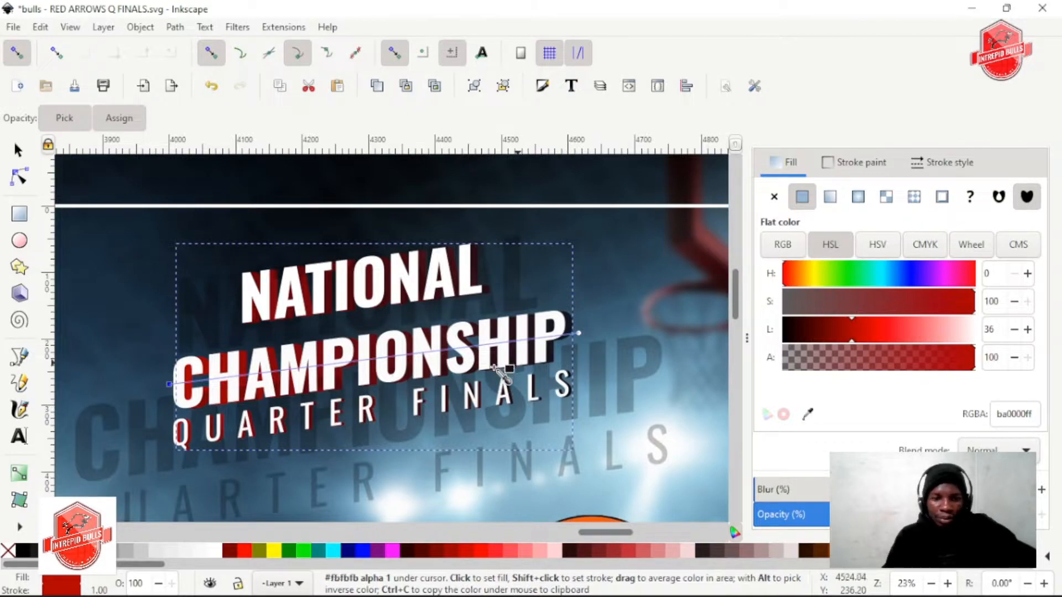
scroll(595, 382, down, 2)
scroll(596, 383, up, 2)
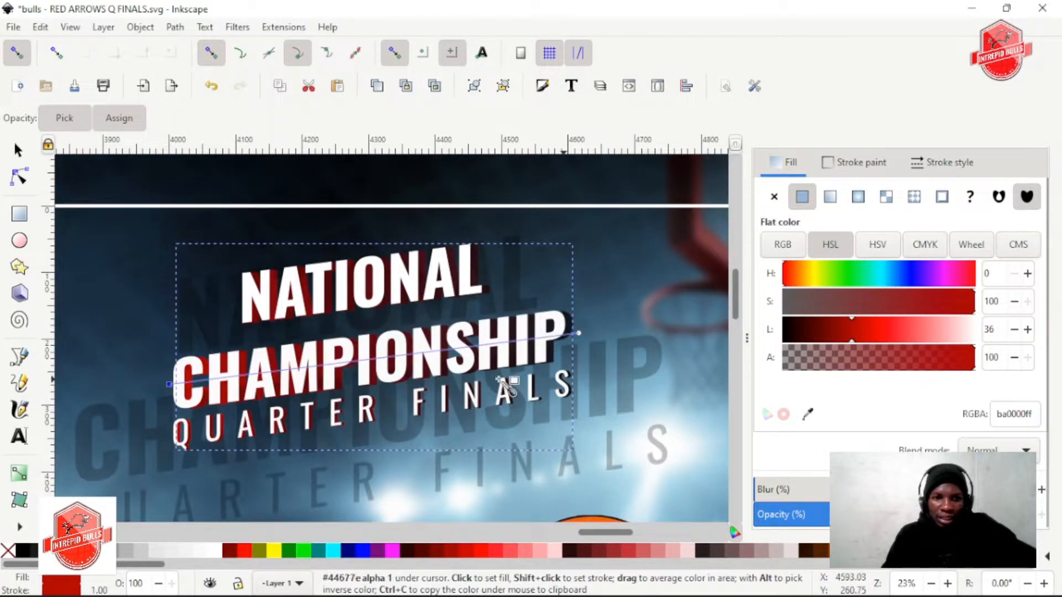
Set the extrusion gradient's end stop beside the final P of CHAMPIONSHIP to black 000000
click(588, 339)
drag(871, 330, 862, 409)
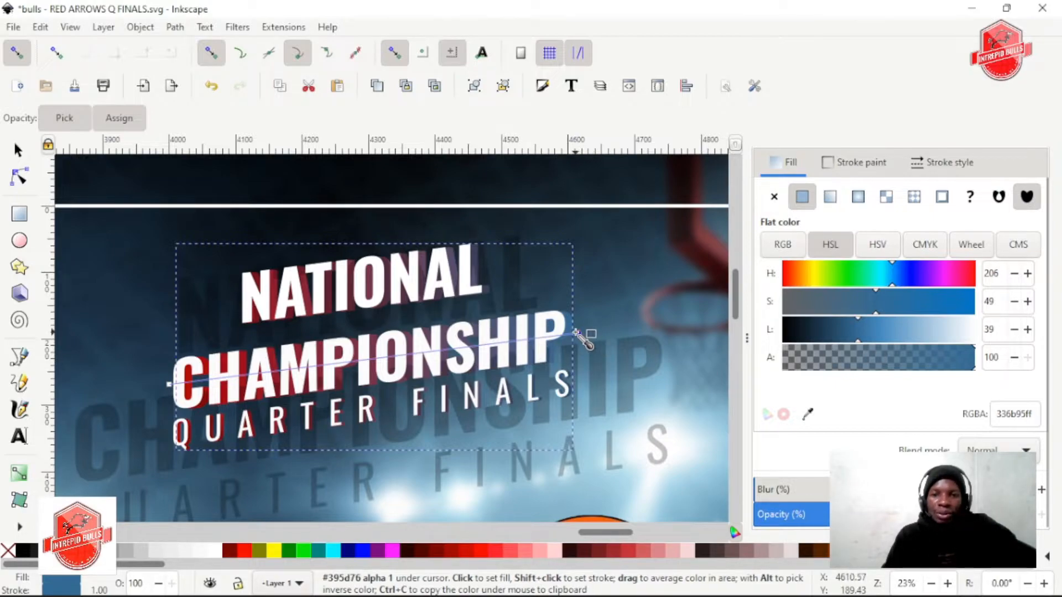
drag(813, 335, 675, 321)
scroll(563, 339, up, 2)
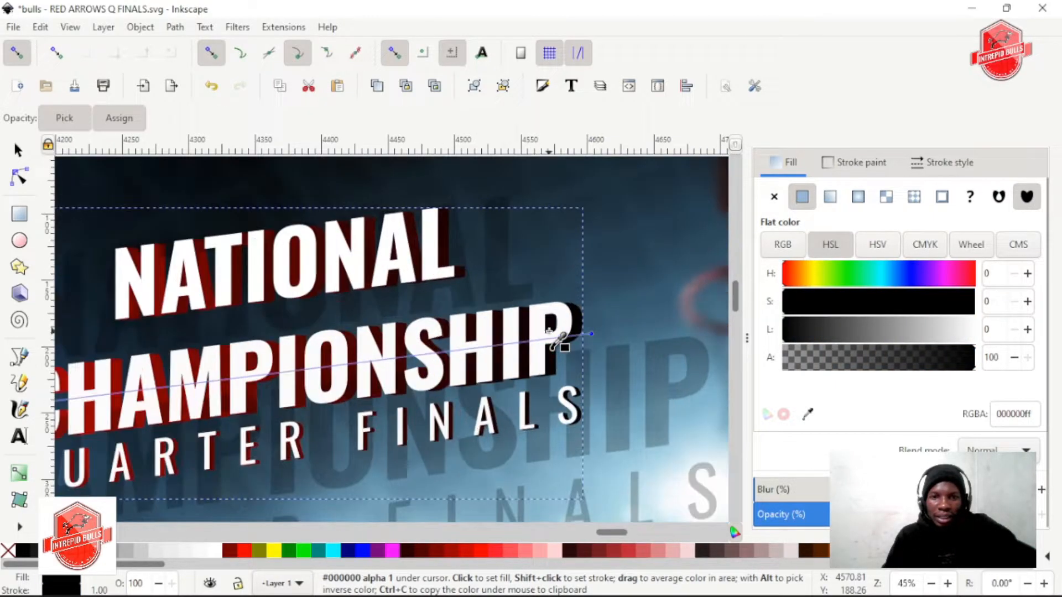
scroll(545, 332, up, 1)
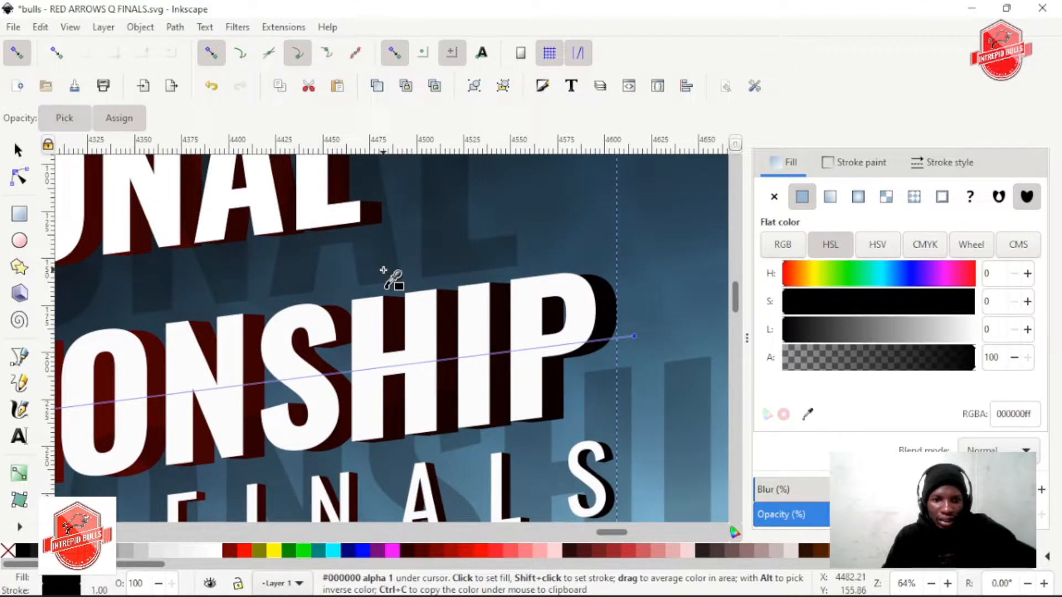
scroll(384, 271, down, 2)
scroll(385, 271, down, 2)
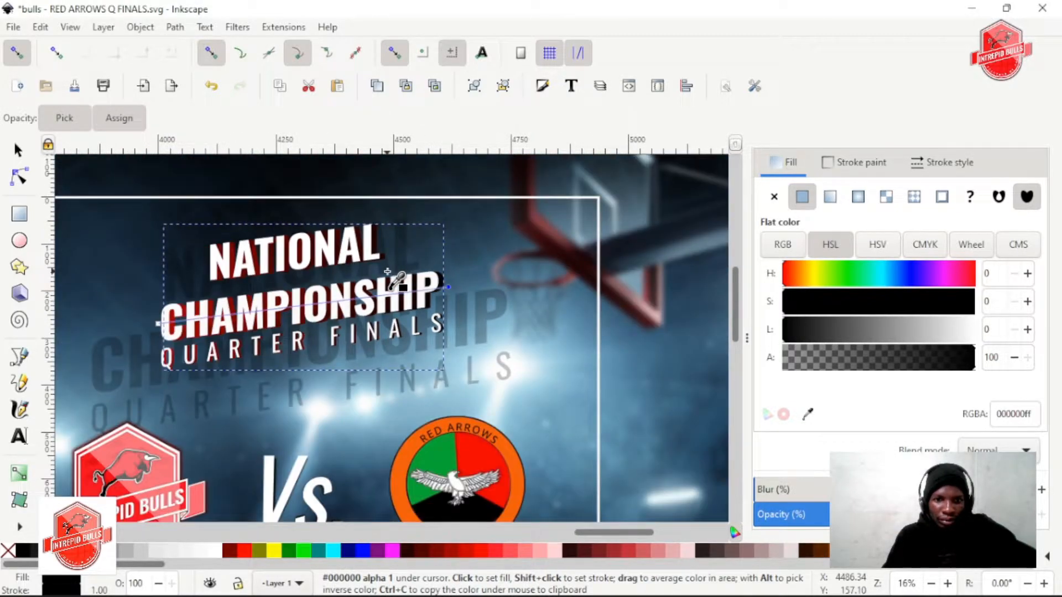
Examine the red-to-black title extrusions up close and against the whole poster layout
click(22, 152)
scroll(442, 329, up, 3)
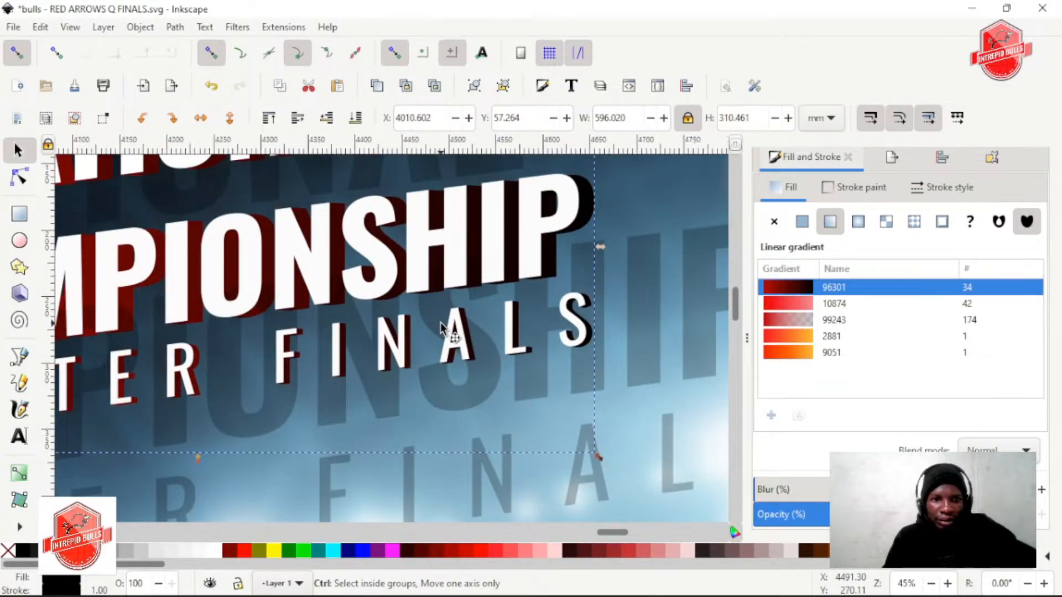
scroll(365, 330, down, 3)
scroll(365, 323, down, 3)
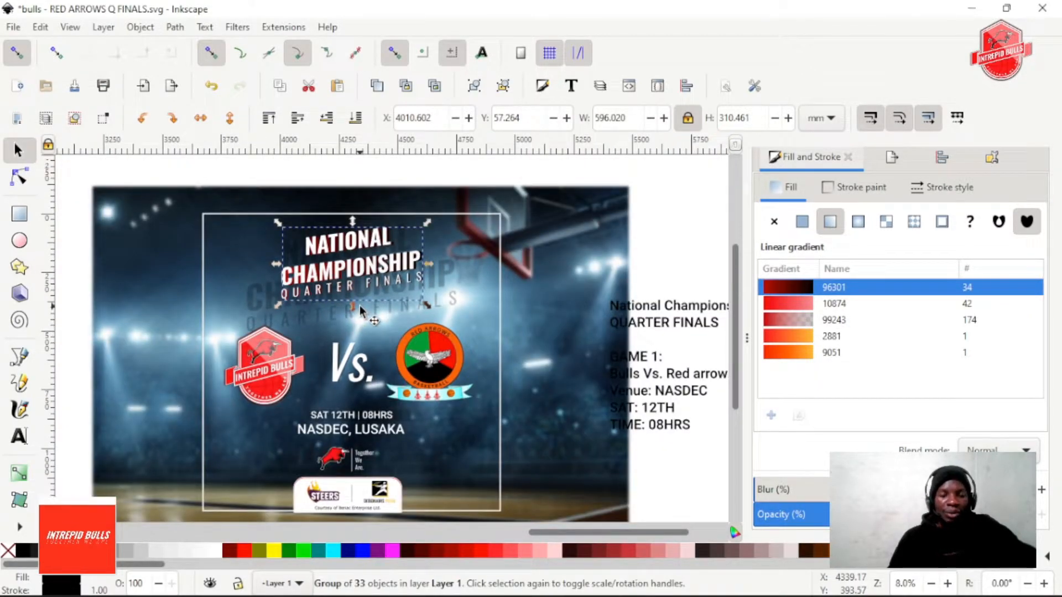
scroll(359, 305, up, 2)
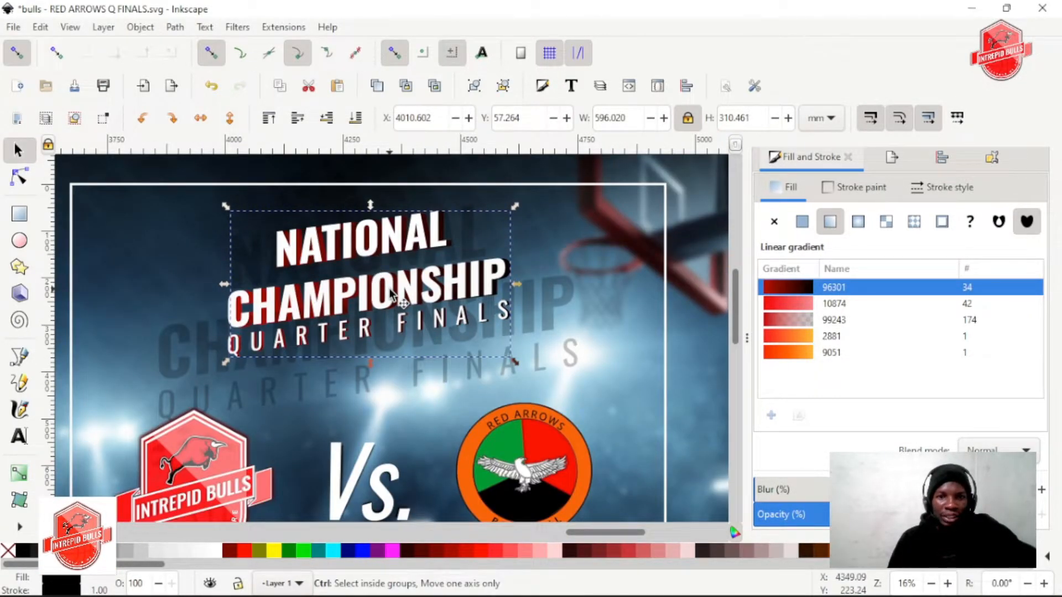
scroll(389, 298, up, 1)
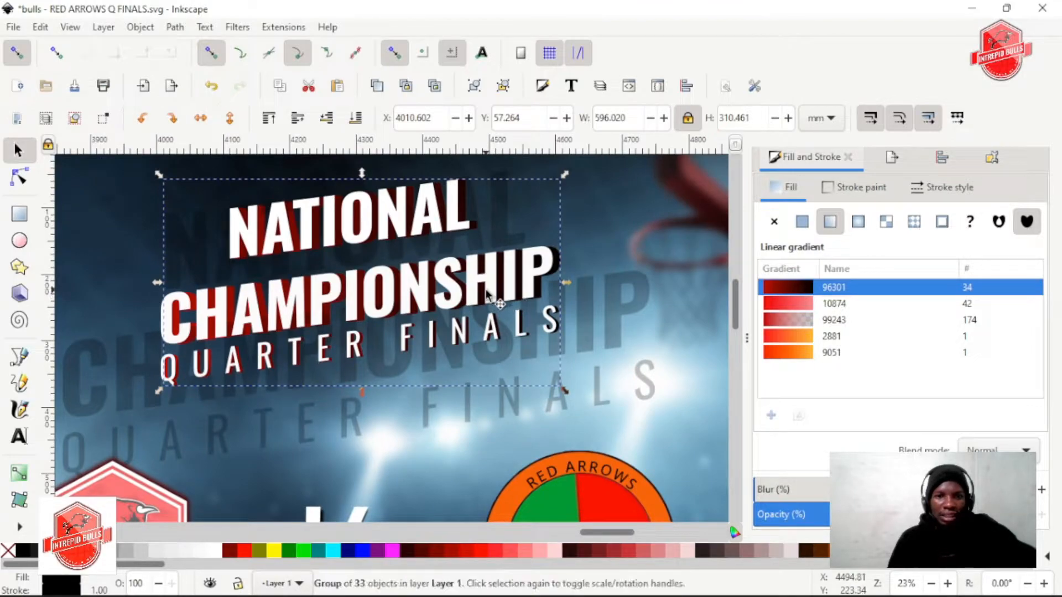
scroll(442, 296, down, 1)
scroll(367, 293, up, 3)
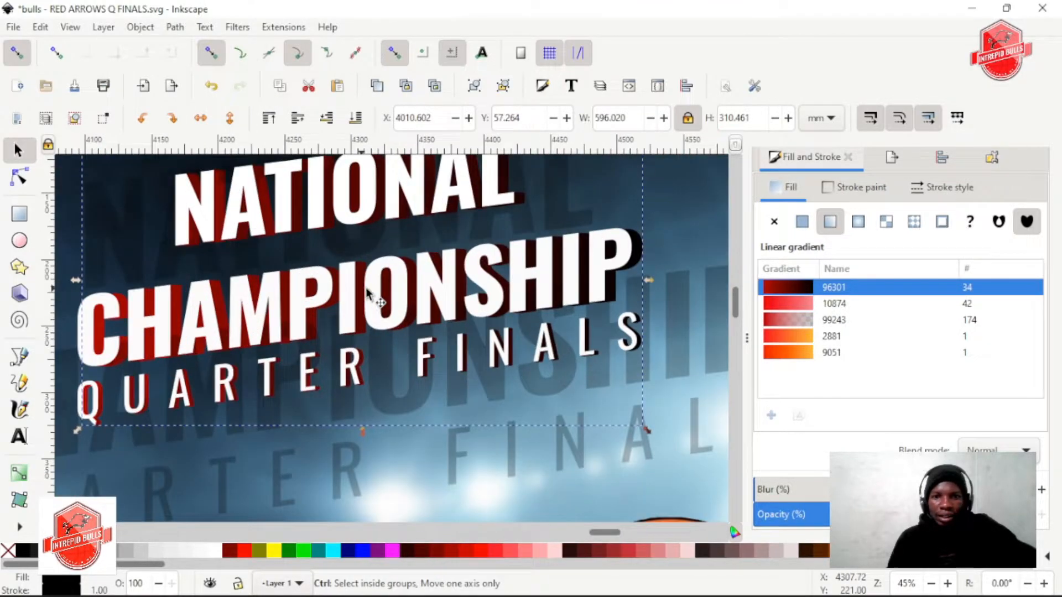
scroll(380, 289, up, 3)
scroll(380, 293, down, 1)
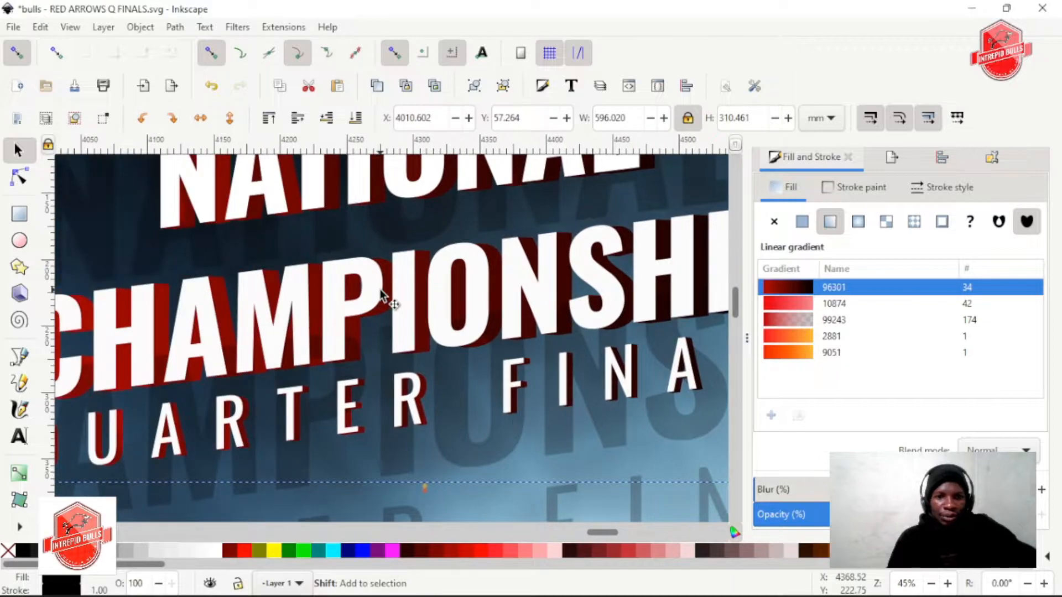
scroll(380, 291, down, 3)
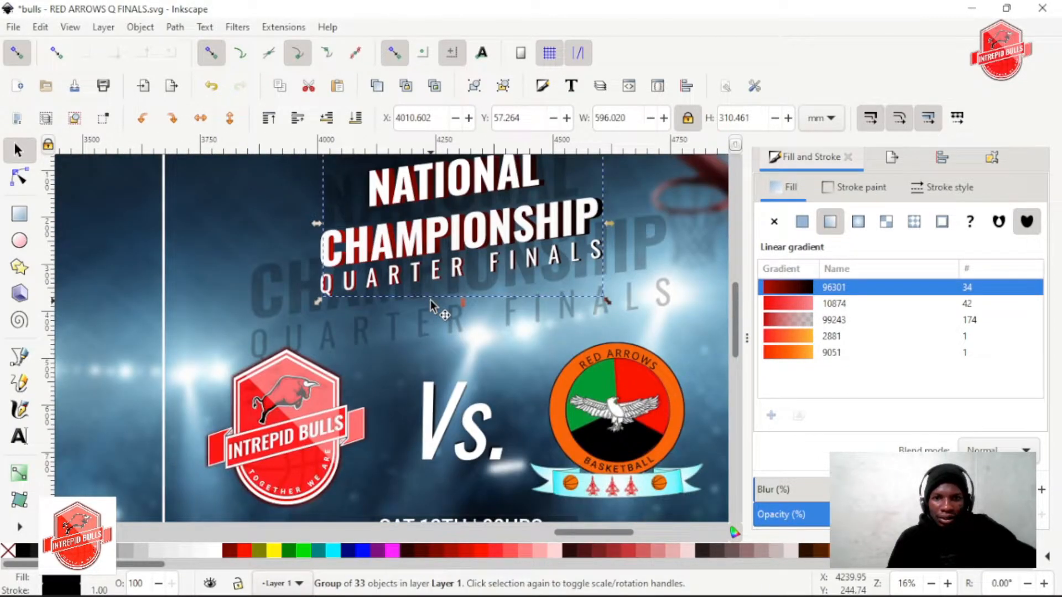
scroll(430, 300, right, 3)
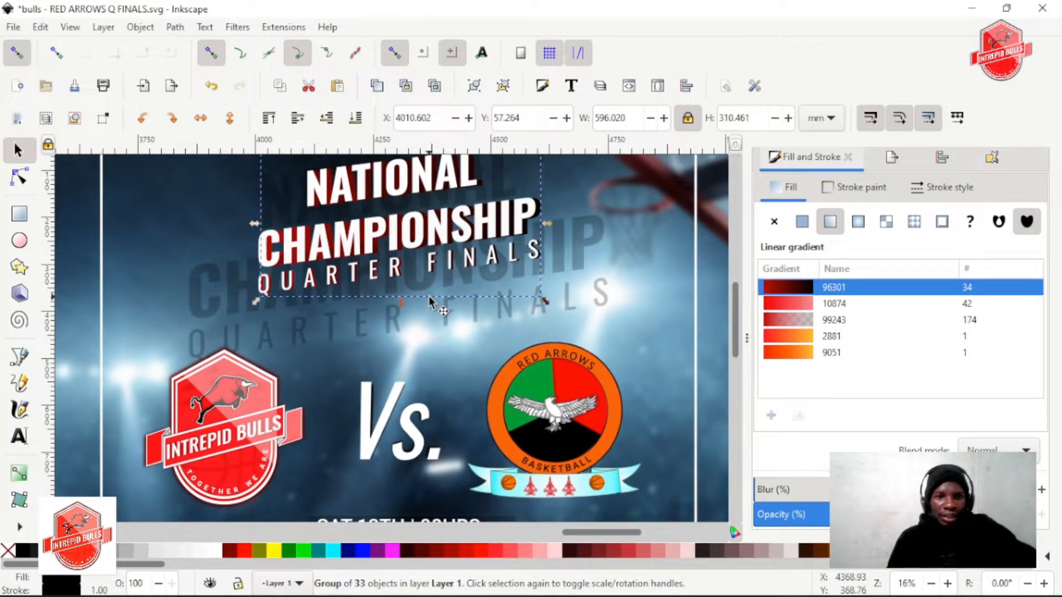
scroll(429, 296, down, 2)
scroll(429, 296, down, 1)
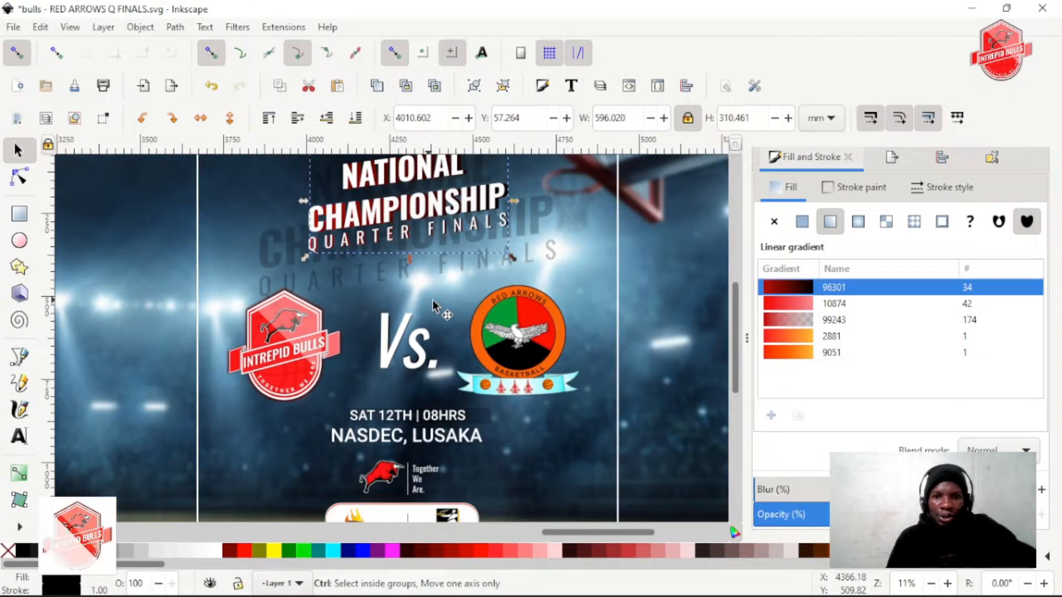
scroll(429, 301, down, 2)
Reduce the opacity of the large faded title copy behind the main title to 15%
scroll(452, 294, up, 3)
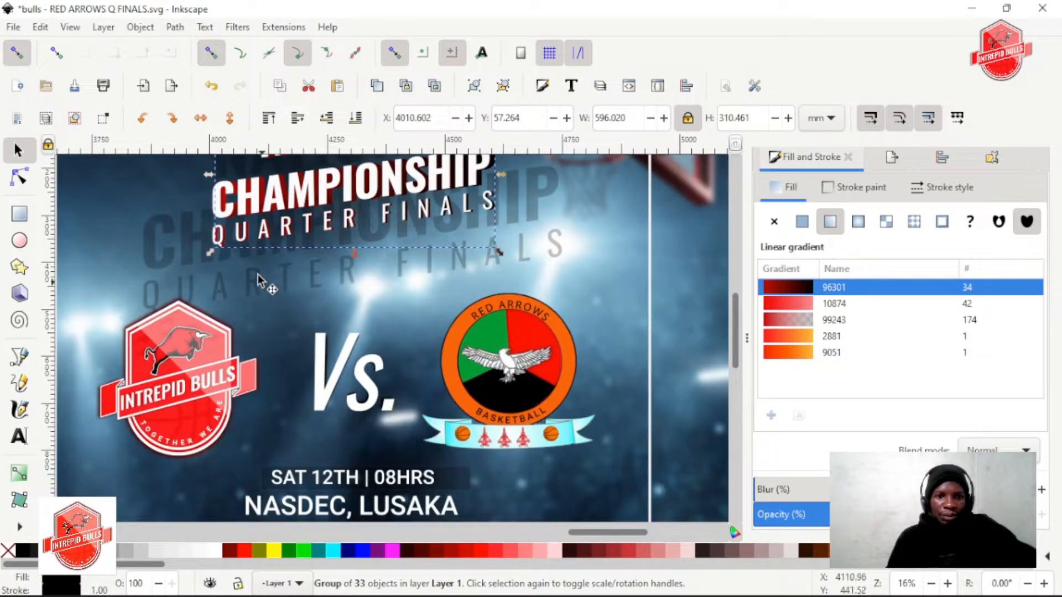
click(157, 255)
scroll(826, 477, down, 1)
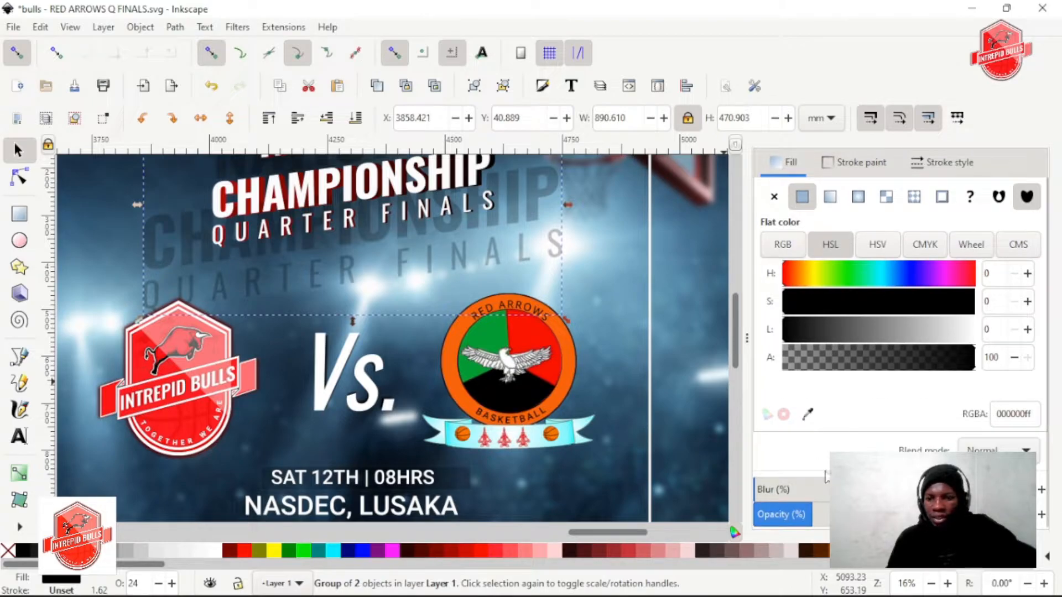
drag(811, 514, 788, 515)
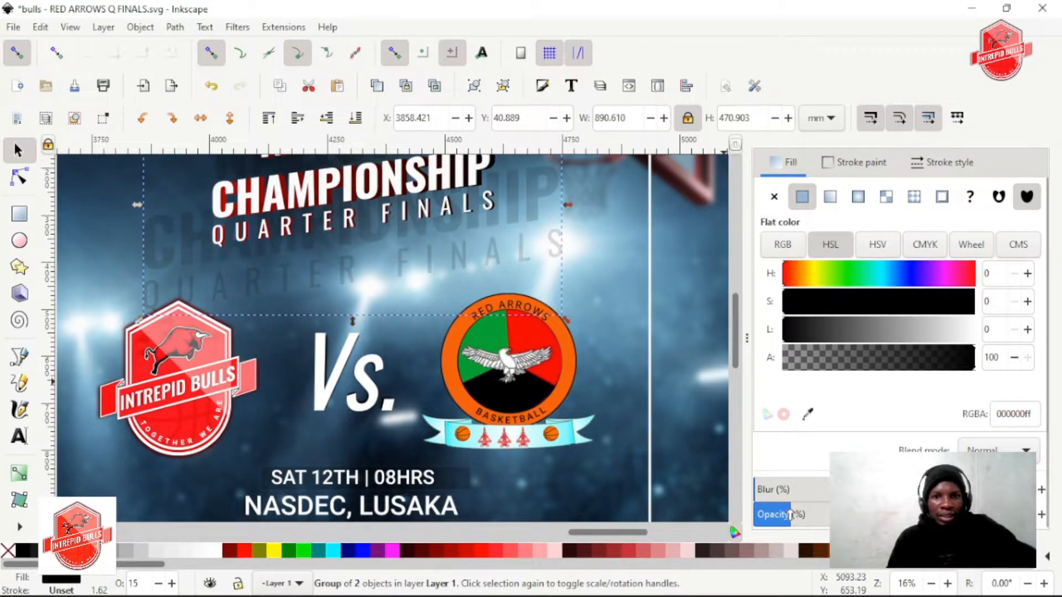
scroll(306, 313, down, 2)
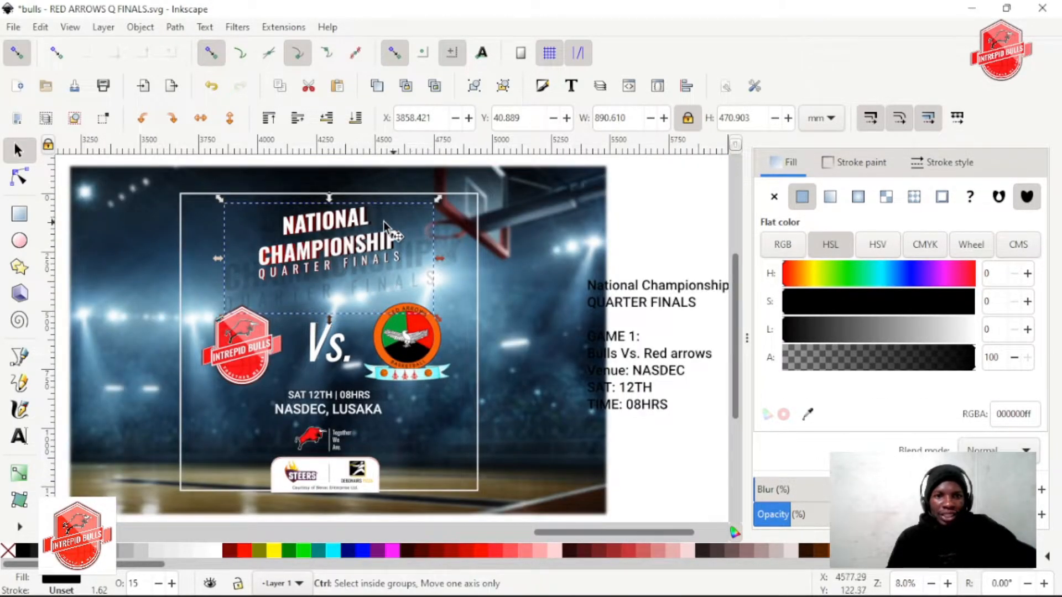
Duplicate the gradient-filled title extrusion group and fill the copy with black
scroll(383, 221, up, 4)
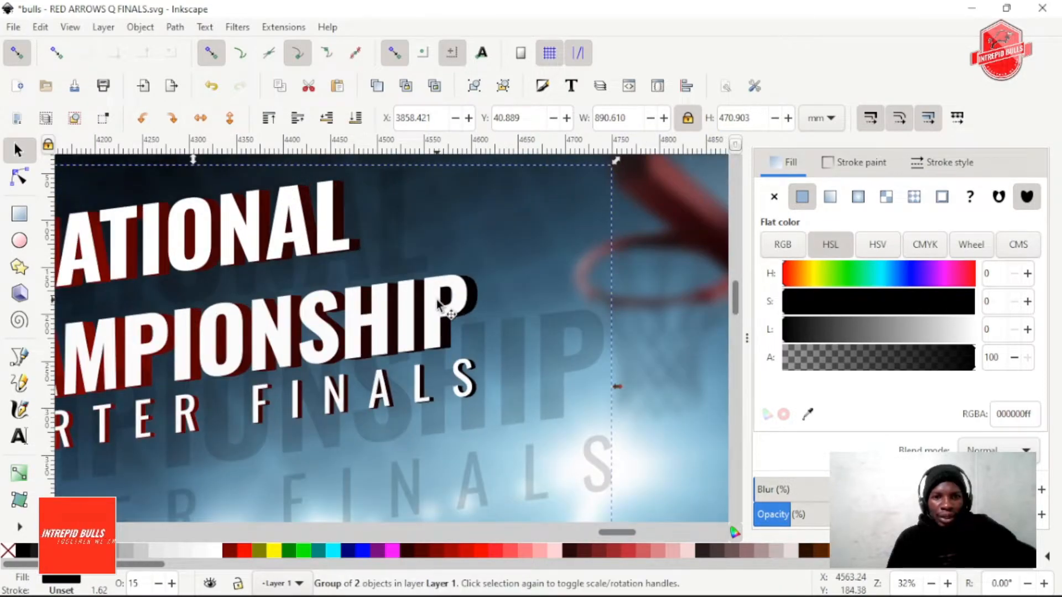
click(441, 310)
click(476, 293)
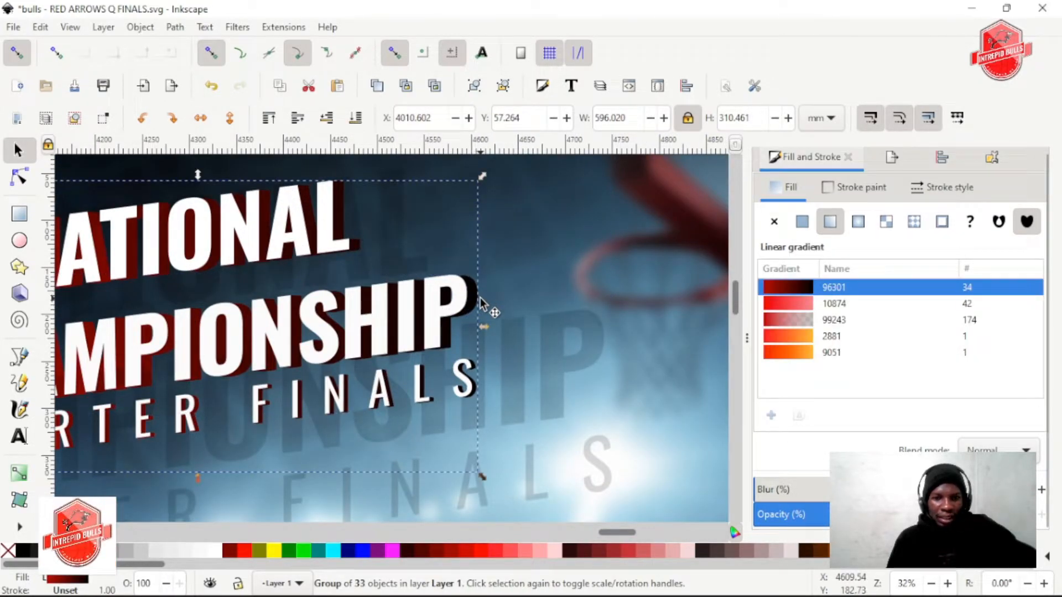
key(ctrl+d)
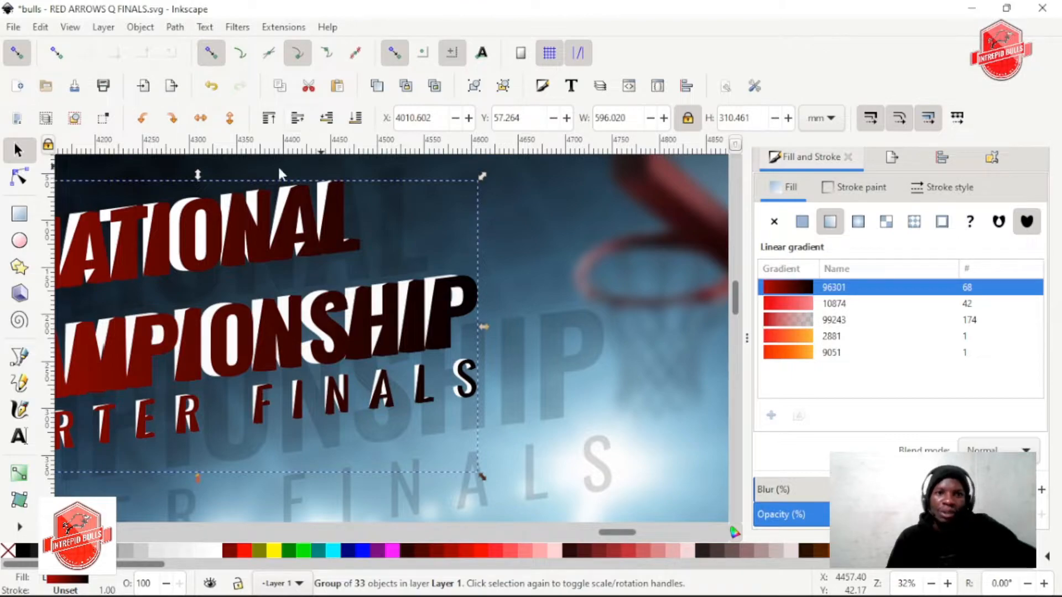
click(24, 554)
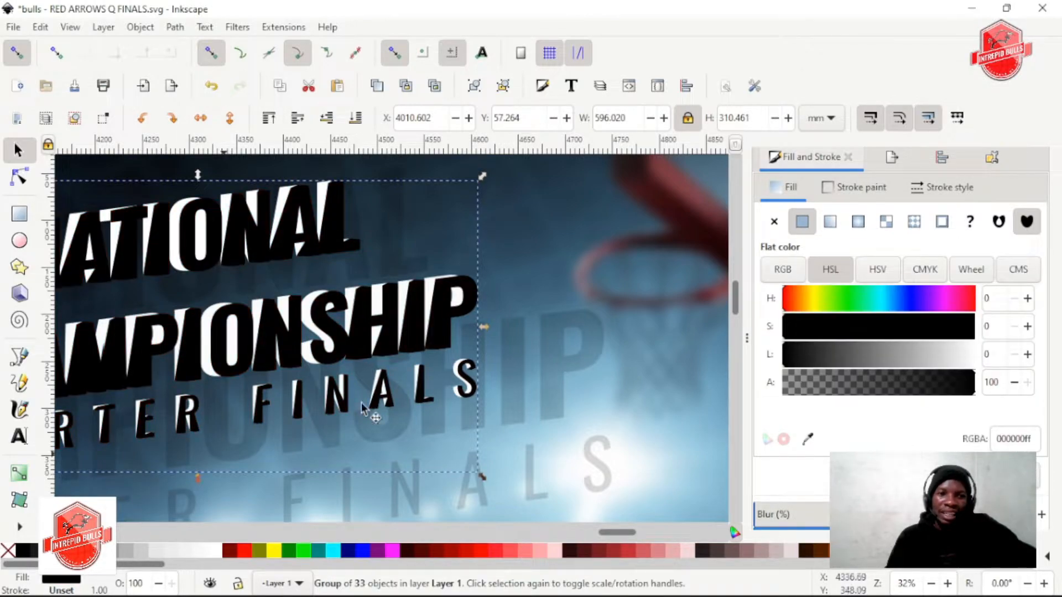
Lower the black title copy beneath the red-to-black extrusion and blur it into a soft shadow
scroll(826, 447, down, 1)
click(776, 495)
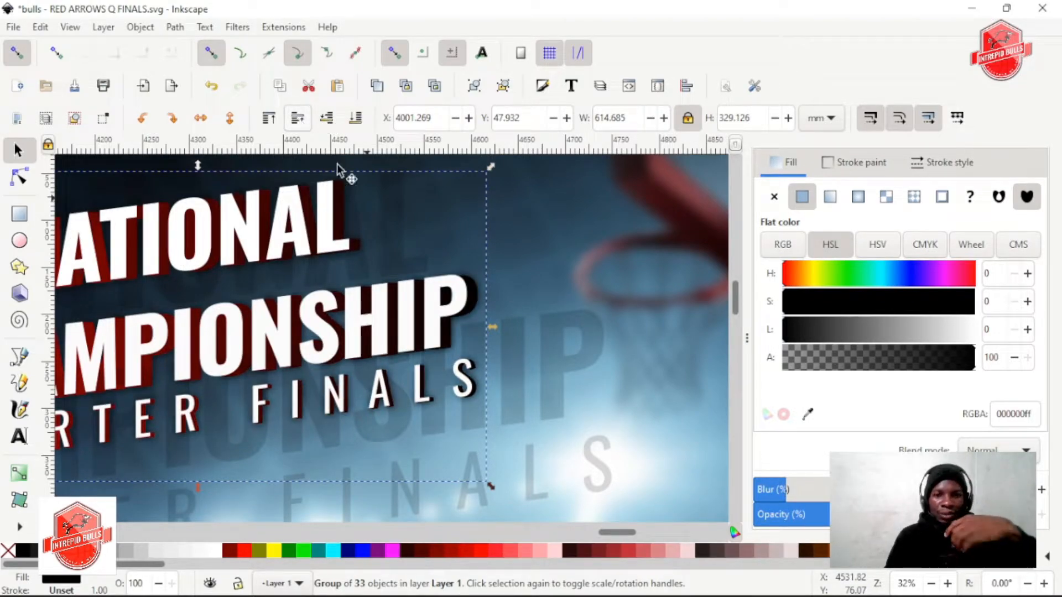
click(810, 492)
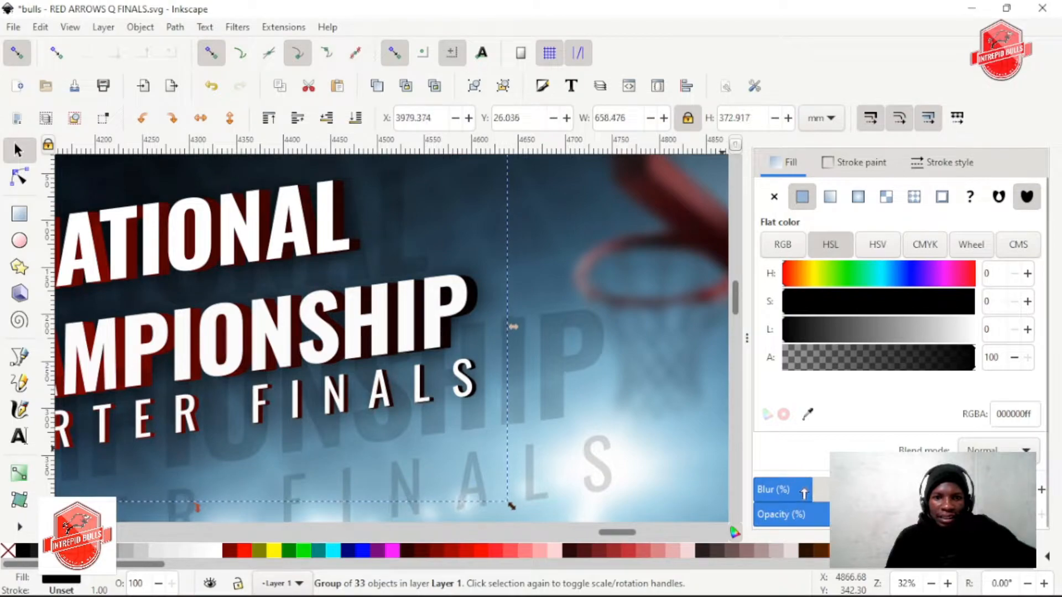
drag(798, 492, 789, 491)
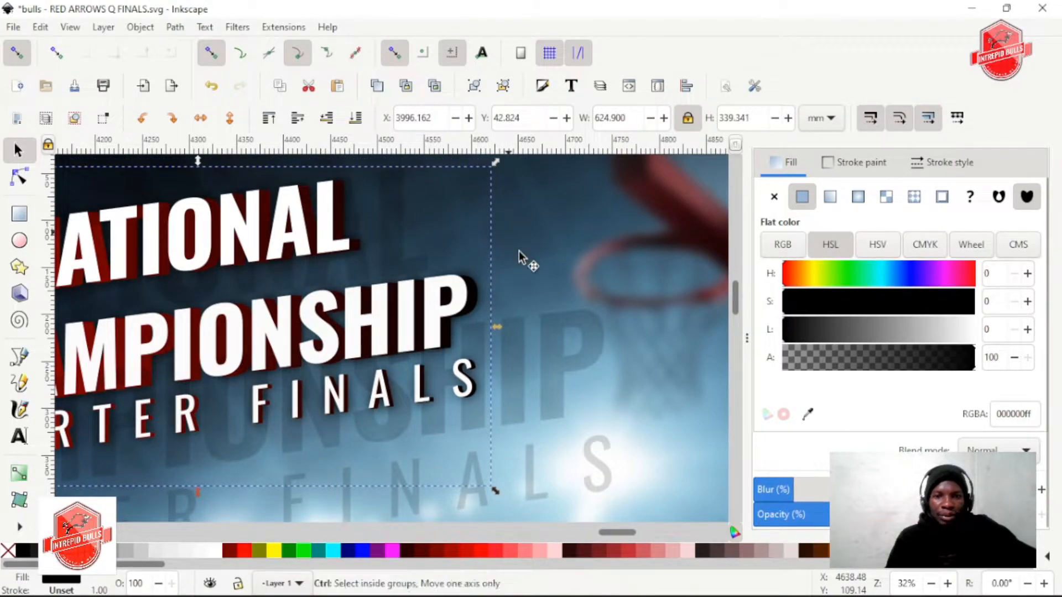
Resize the blurred black title shadow slightly and fine-tune its blur
scroll(519, 332, down, 5)
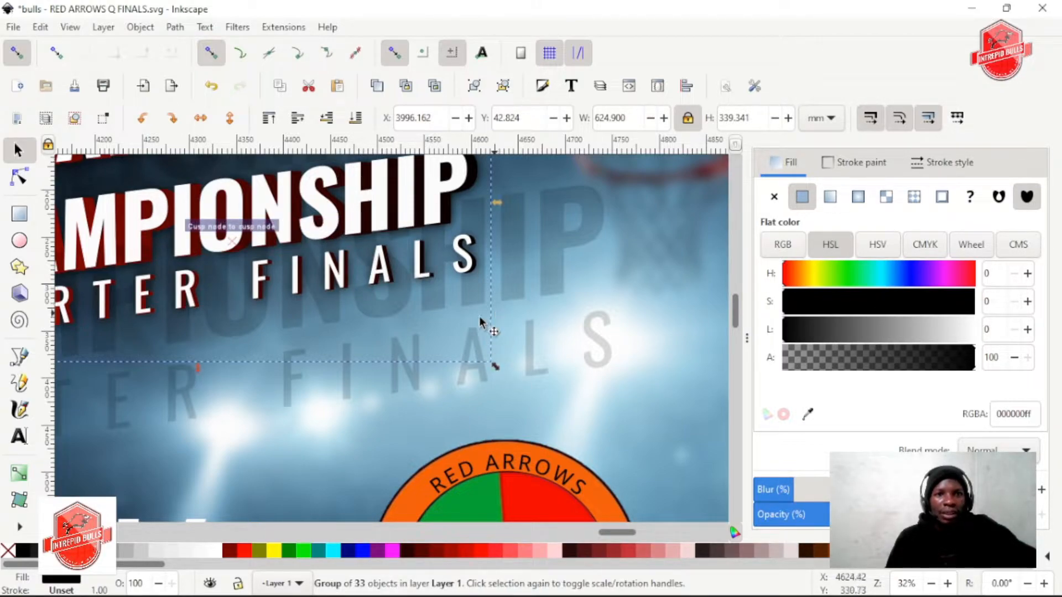
drag(500, 367, 504, 372)
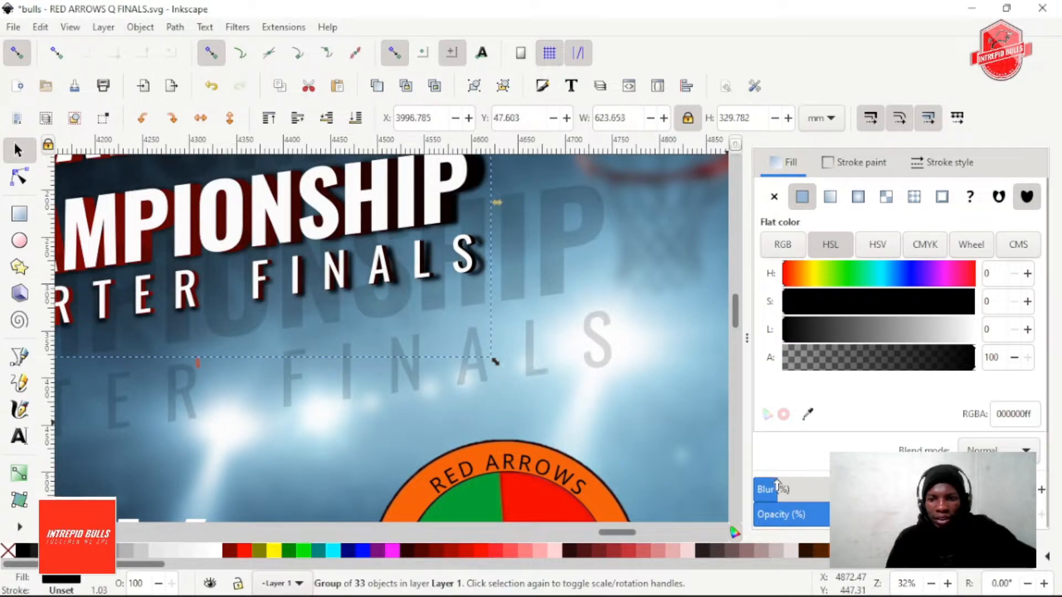
mouse_move(777, 485)
mouse_down()
mouse_move(764, 486)
mouse_move(777, 485)
mouse_up()
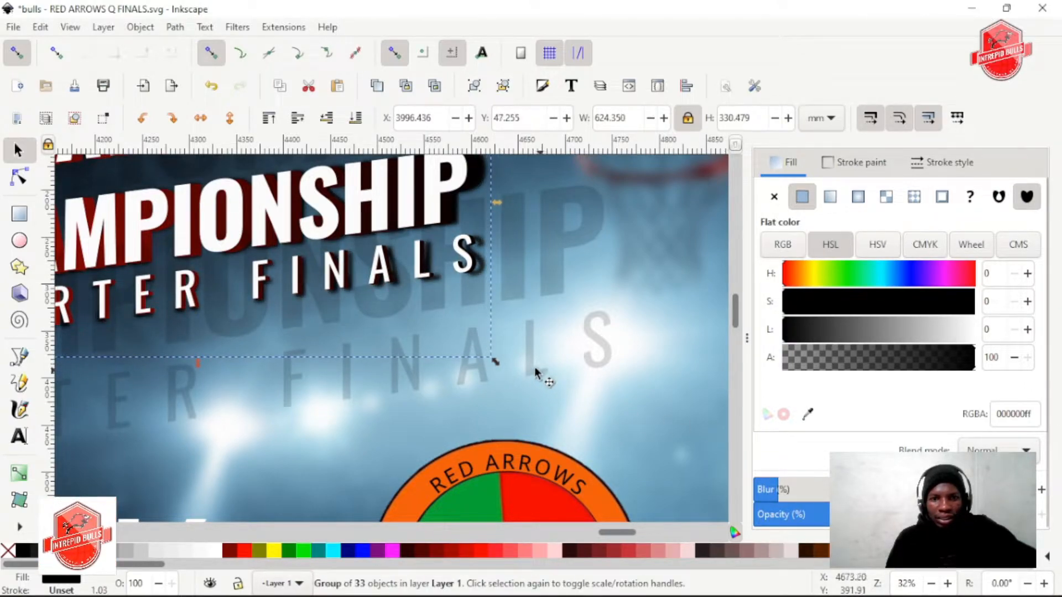
drag(494, 363, 493, 360)
scroll(559, 257, down, 1)
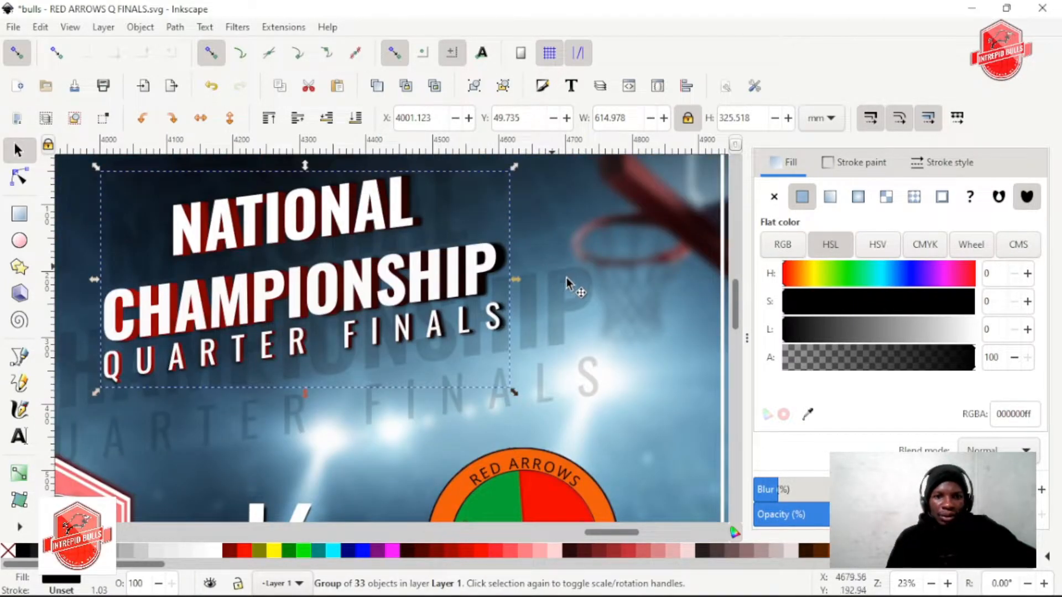
drag(791, 498, 783, 490)
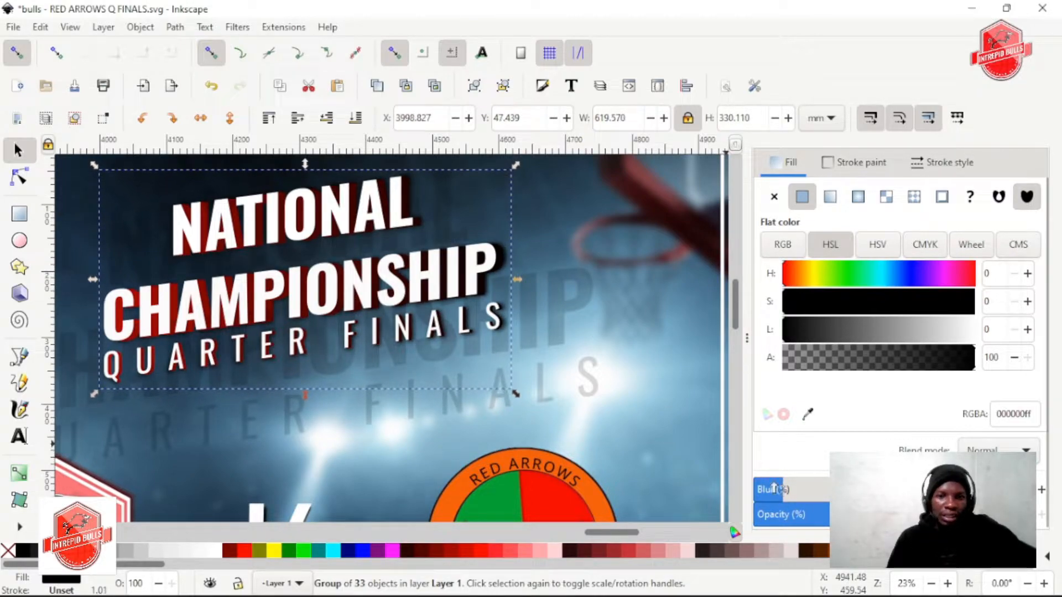
Examine the title's soft shadow against the whole poster, down to the sponsor logos
scroll(324, 313, left, 2)
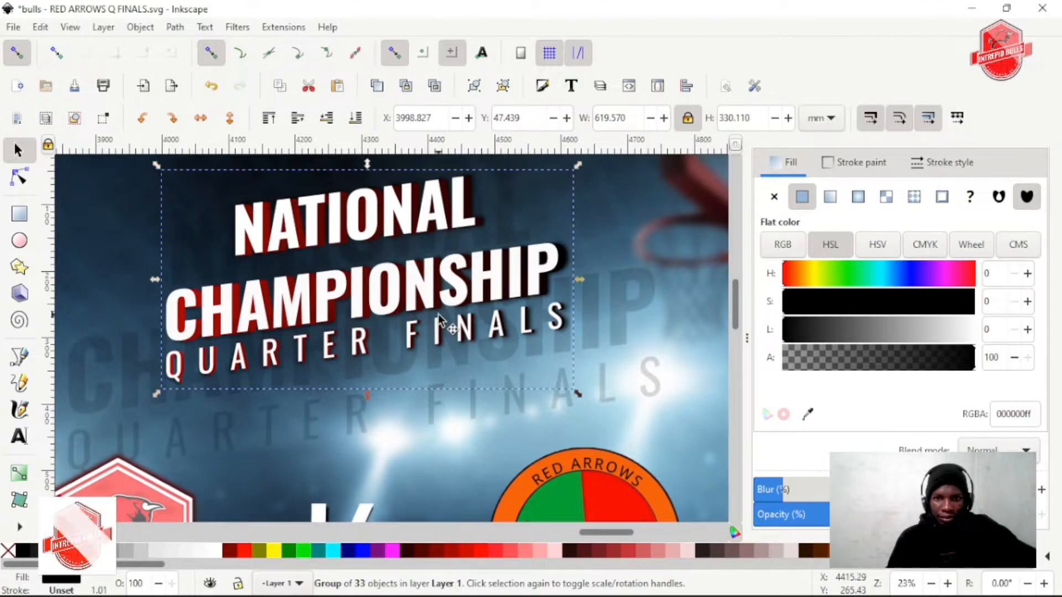
scroll(420, 313, right, 2)
scroll(410, 312, down, 1)
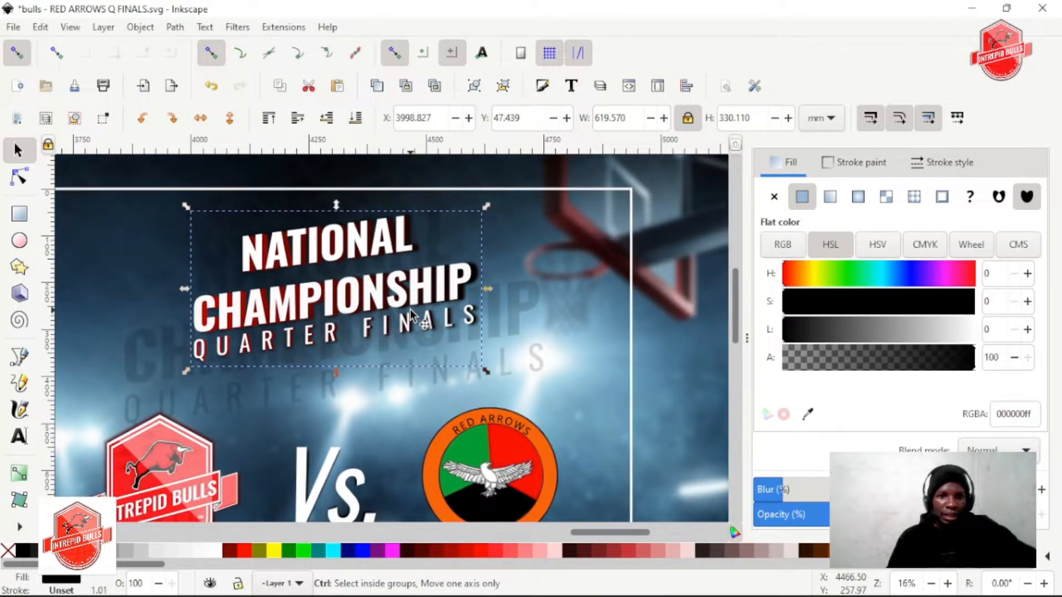
scroll(410, 313, down, 1)
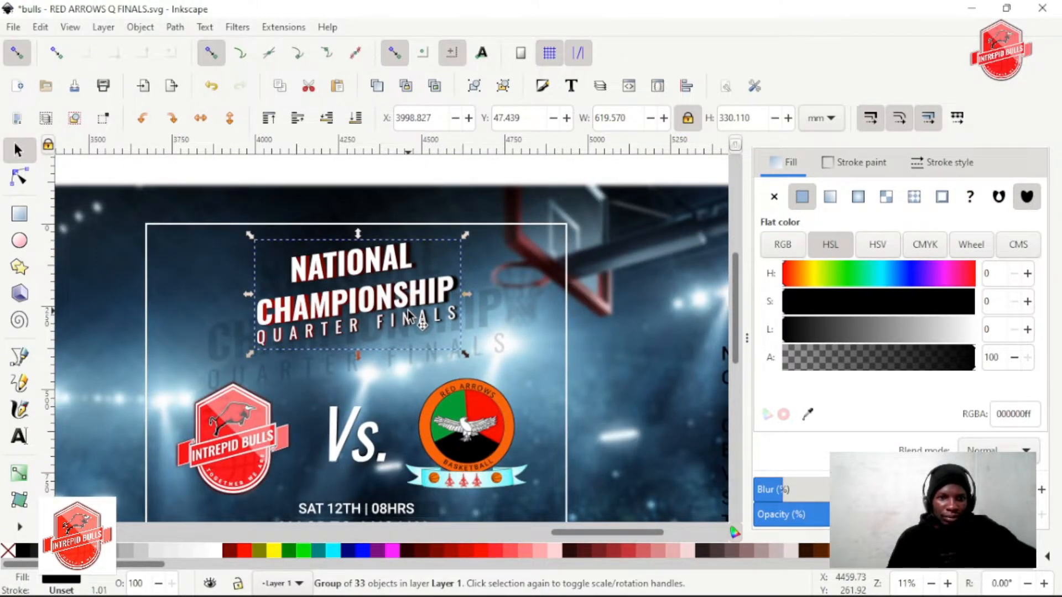
scroll(407, 311, down, 2)
scroll(363, 299, down, 1)
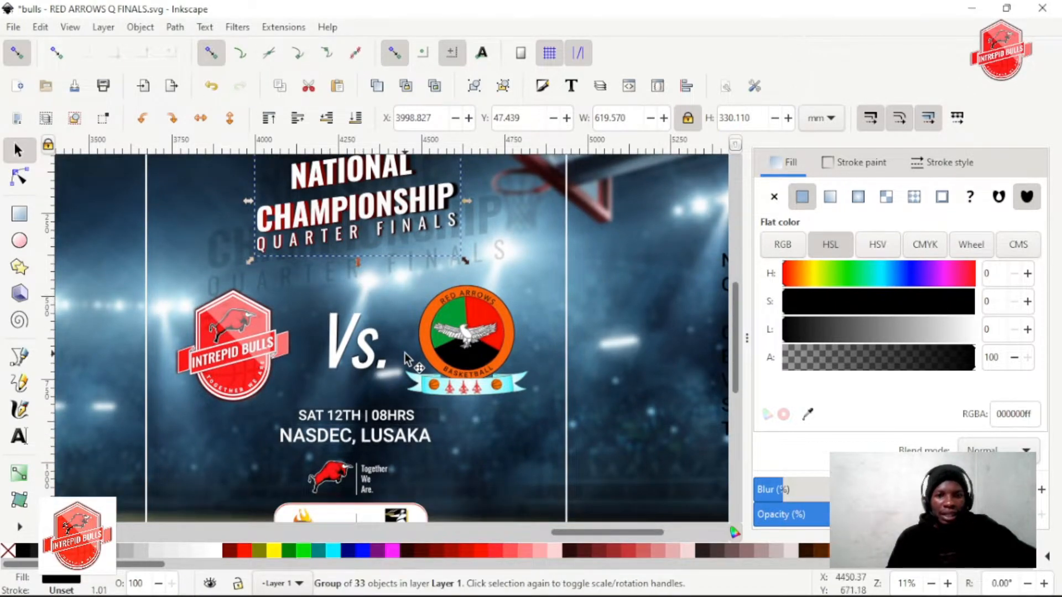
scroll(404, 353, down, 1)
scroll(404, 353, down, 2)
scroll(359, 281, up, 2)
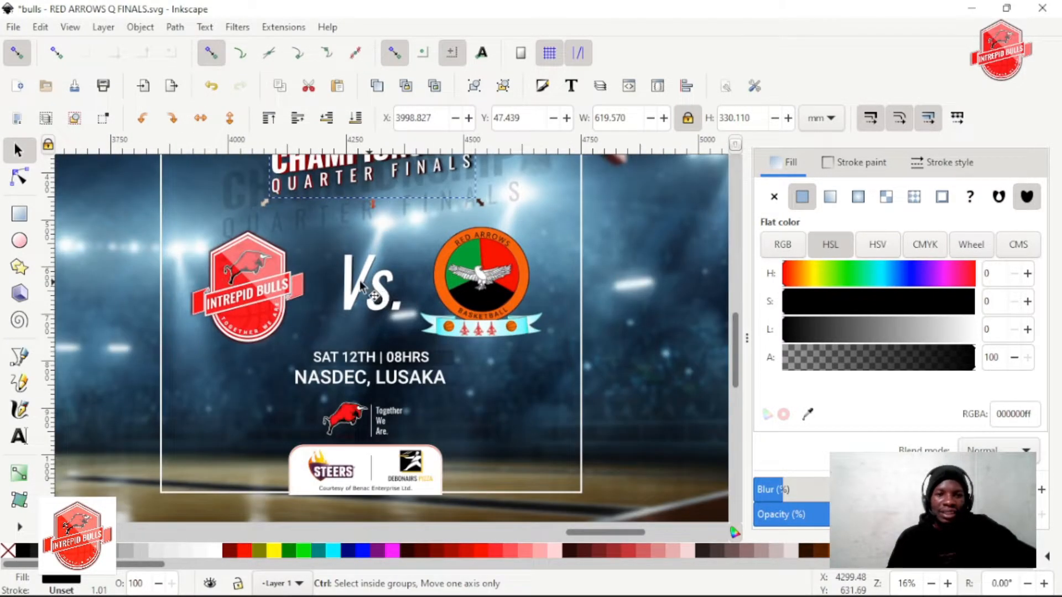
Enter the Vs. group between the team logos and set its white lettering to Oswald Bold
scroll(360, 280, up, 1)
double_click(355, 288)
scroll(364, 284, up, 1)
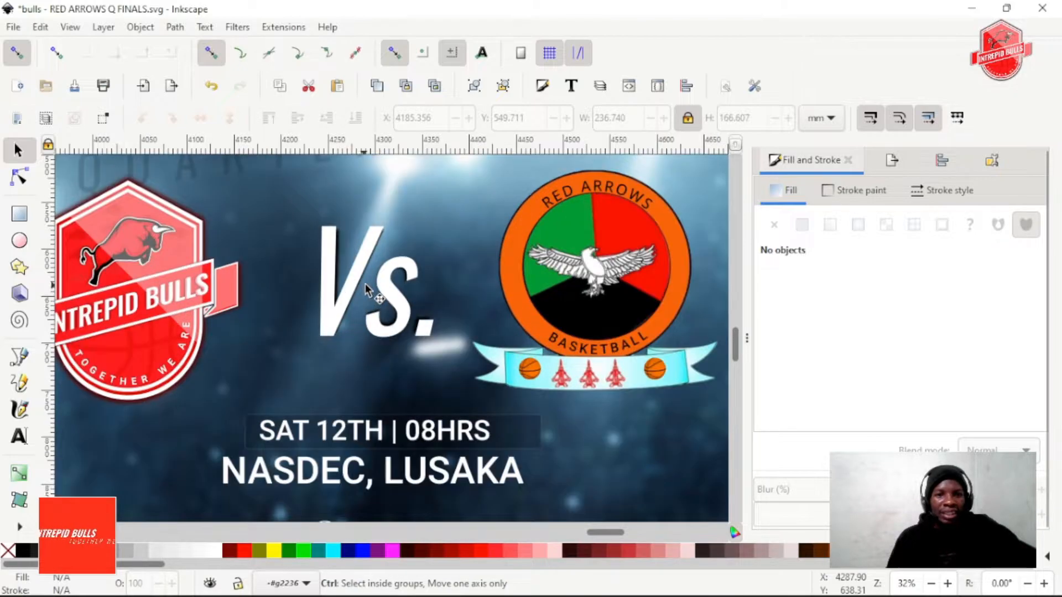
scroll(365, 283, up, 1)
double_click(356, 271)
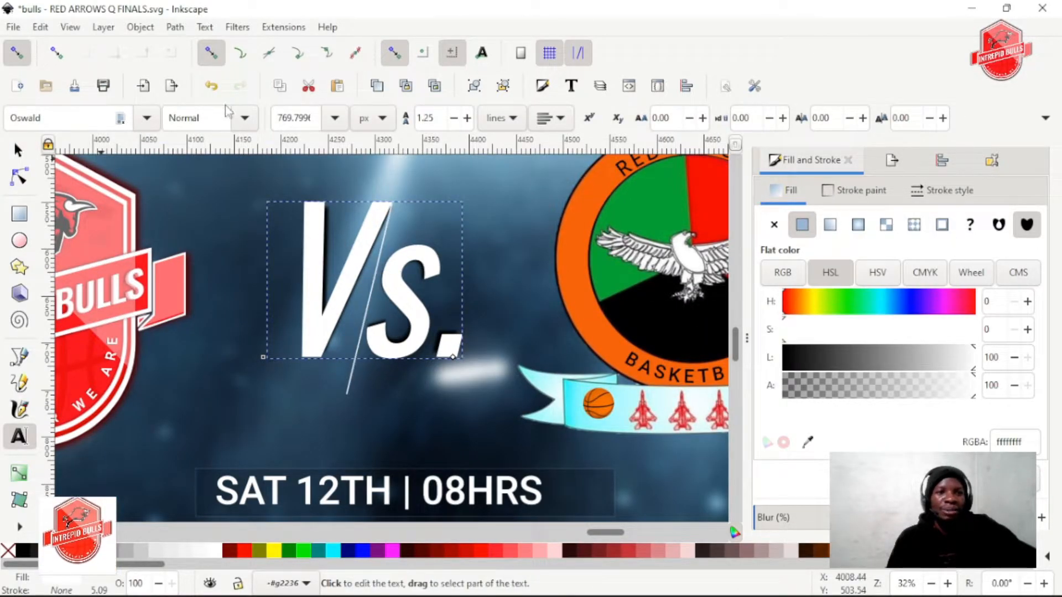
click(244, 118)
click(206, 269)
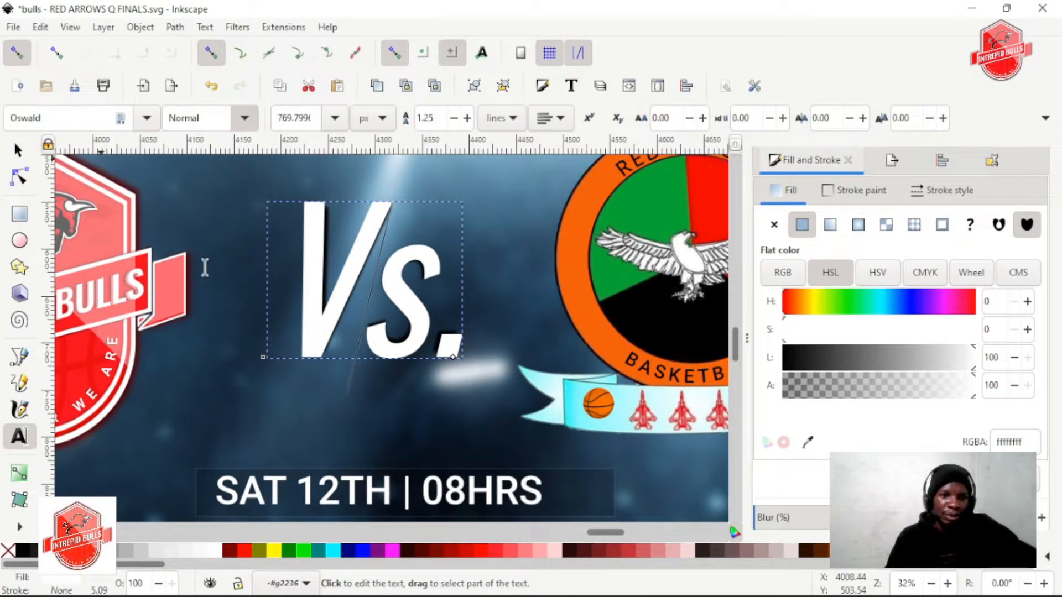
click(18, 150)
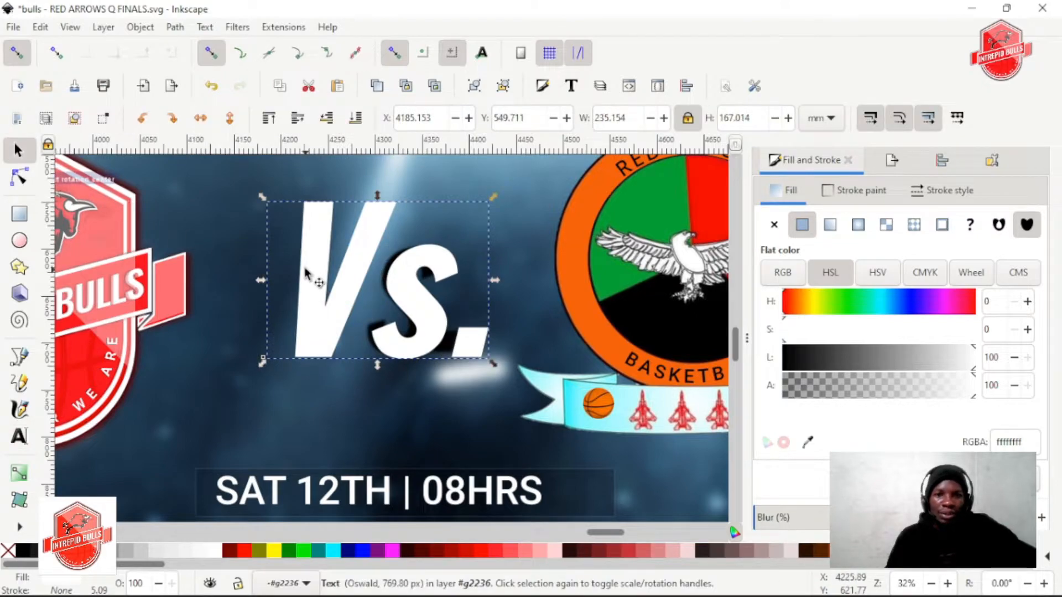
Move the white Vs. lettering aside and set the black Vs. shadow text beneath it to Bold
alt+click(341, 281)
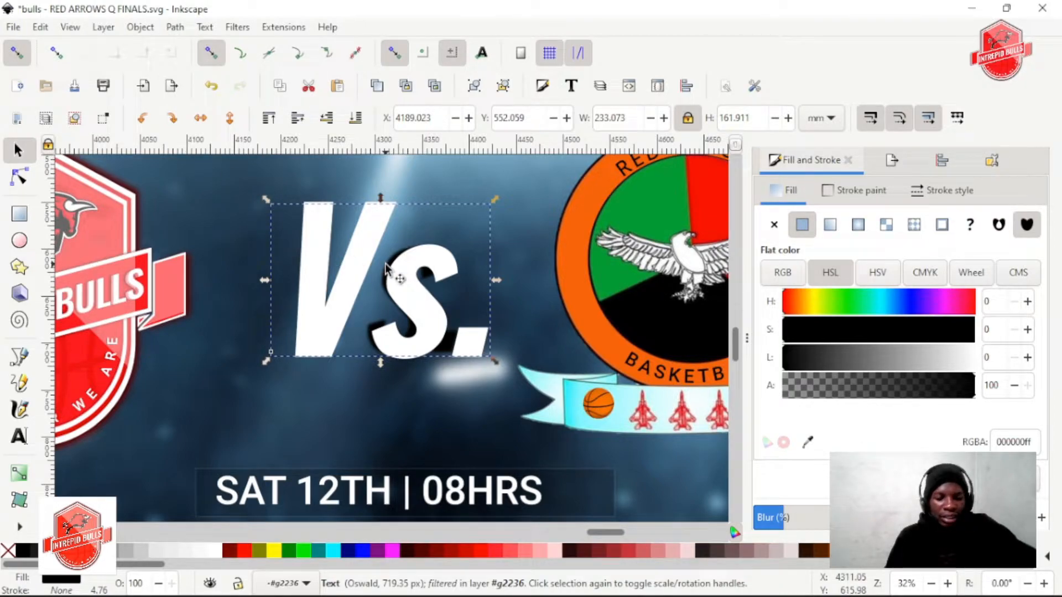
drag(360, 244, 591, 279)
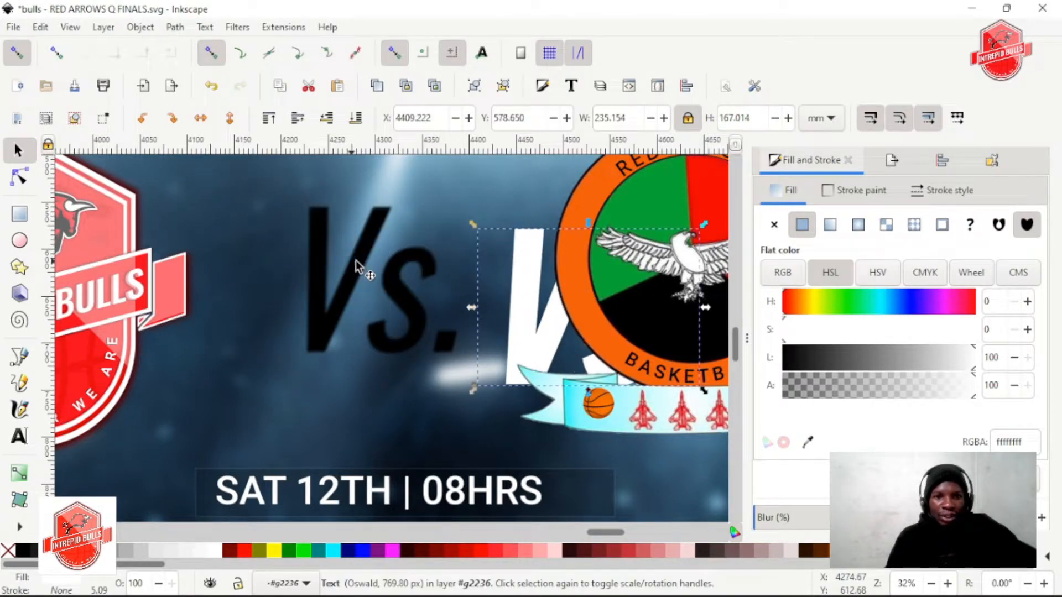
double_click(376, 266)
click(245, 118)
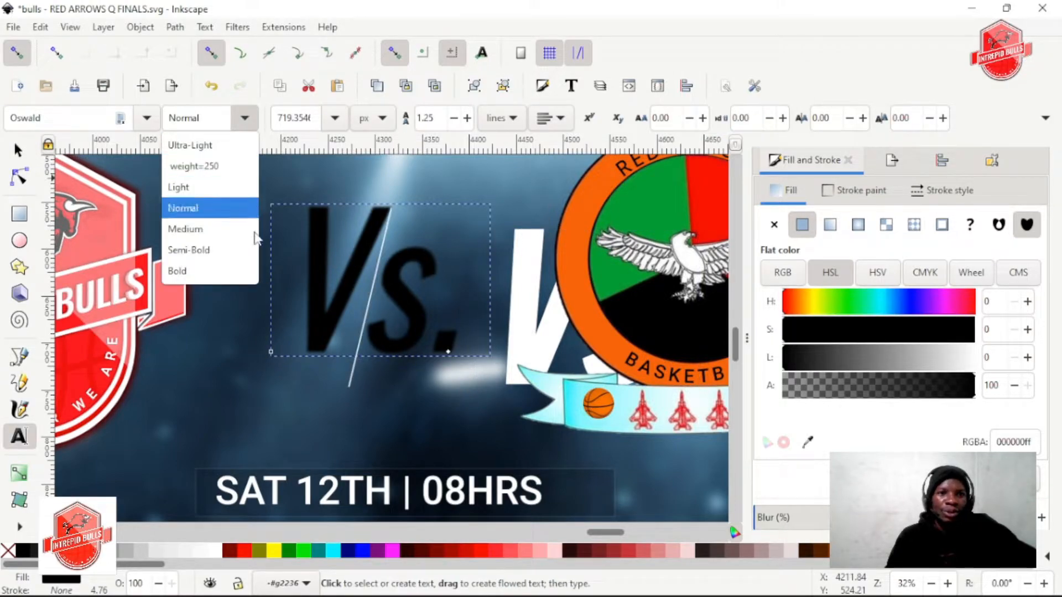
click(214, 268)
scroll(319, 250, down, 1)
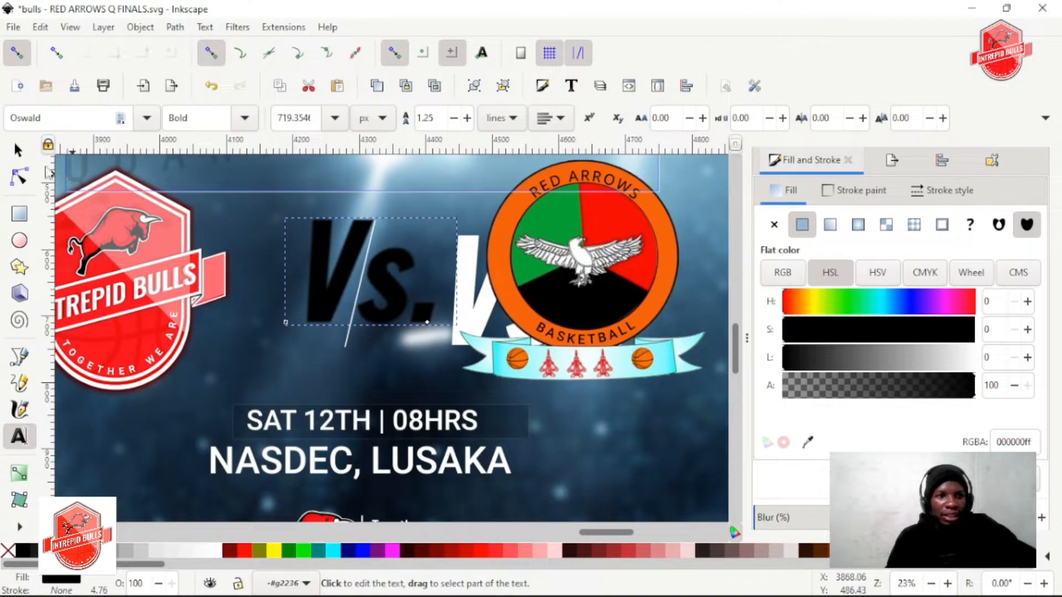
click(18, 151)
Centre the white Vs. on its black shadow along both axes and shift their group slightly left
shift+click(470, 260)
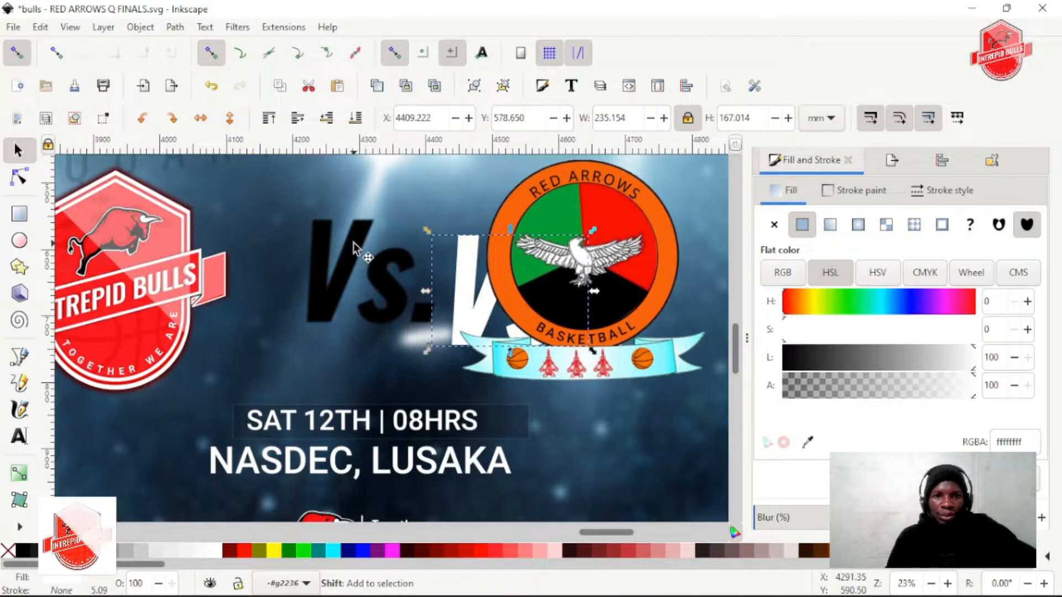
click(941, 161)
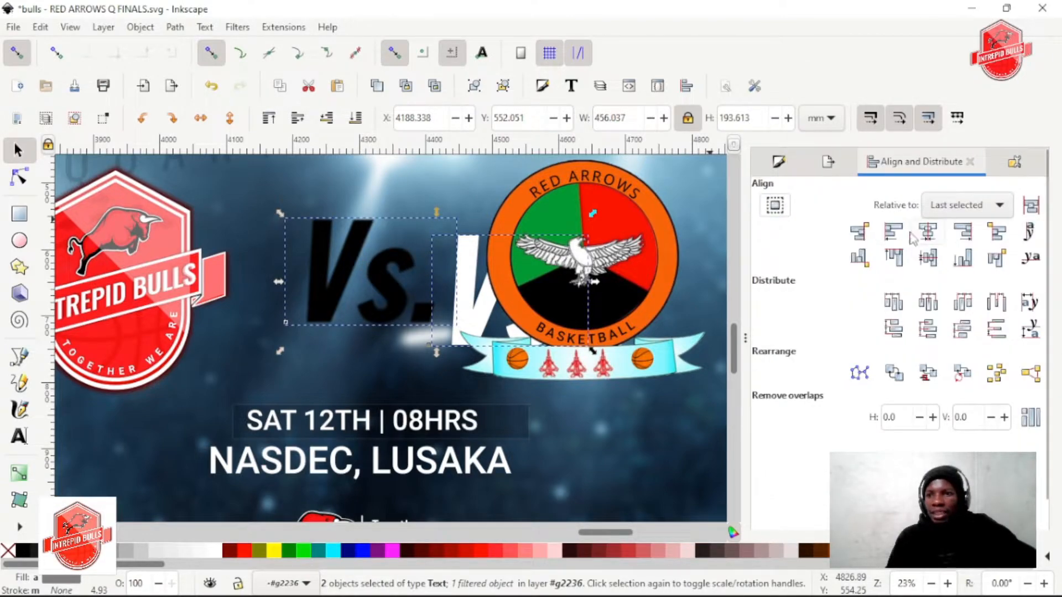
click(929, 258)
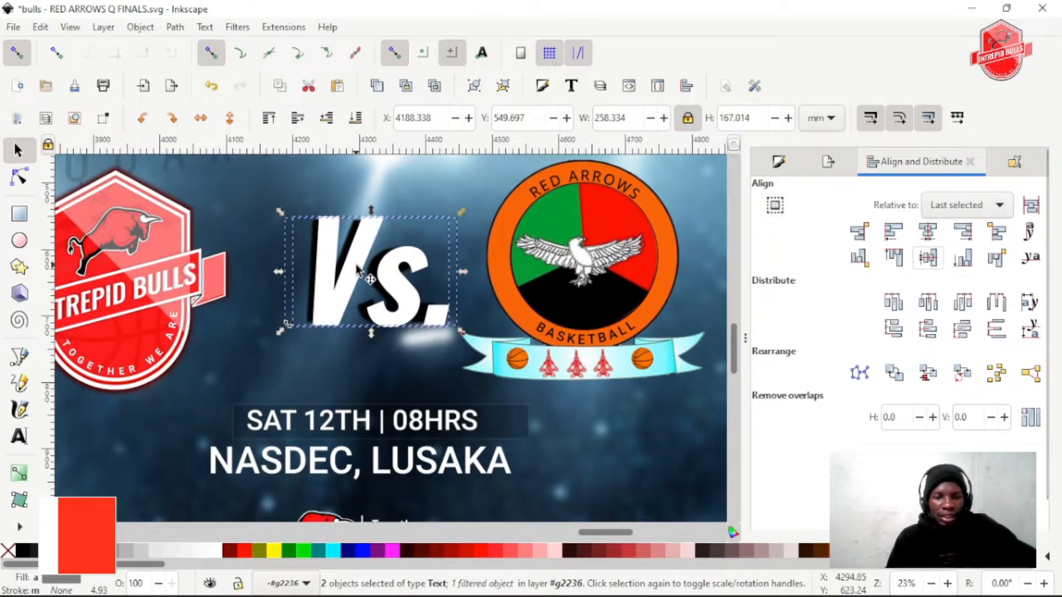
click(539, 258)
click(391, 277)
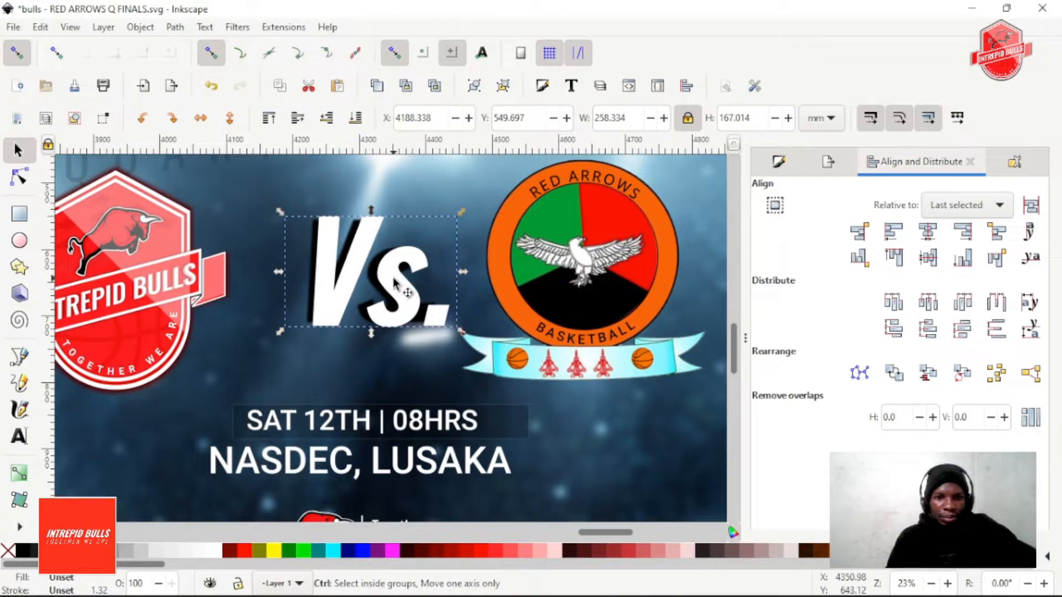
drag(389, 279, 380, 278)
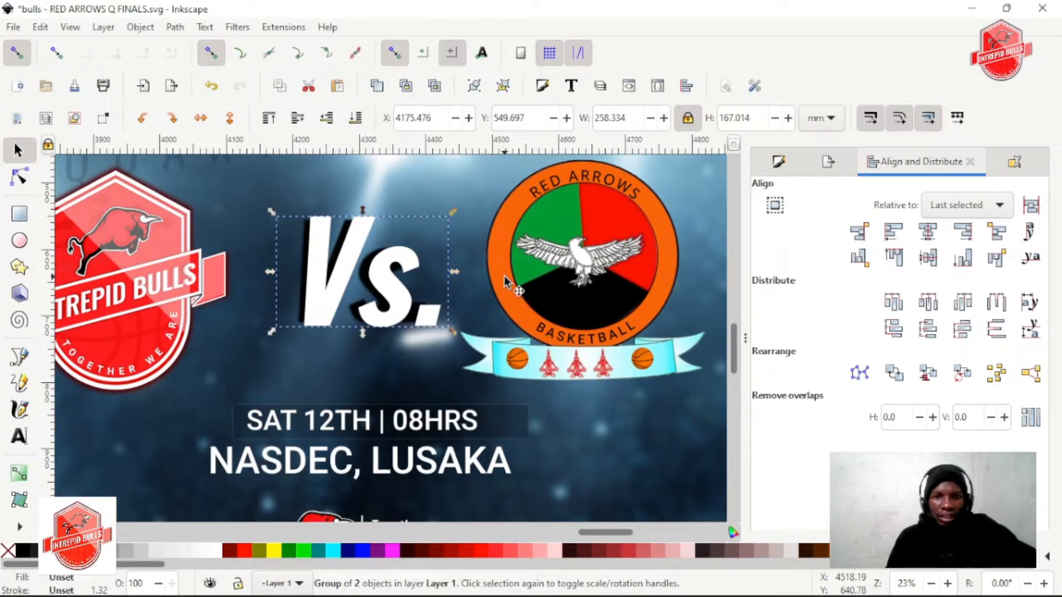
Ungroup the Vs. lettering from its shadow and nudge the white text slightly to the left
click(503, 86)
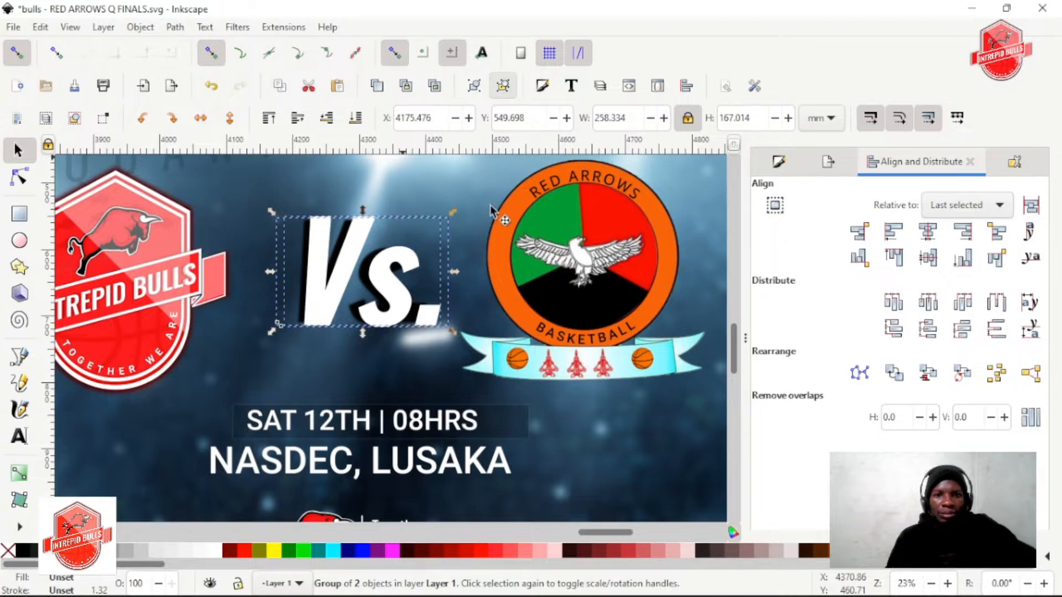
click(496, 271)
click(391, 288)
drag(392, 289, 388, 290)
Try resizing the black Vs. shadow behind the white lettering
alt+click(381, 282)
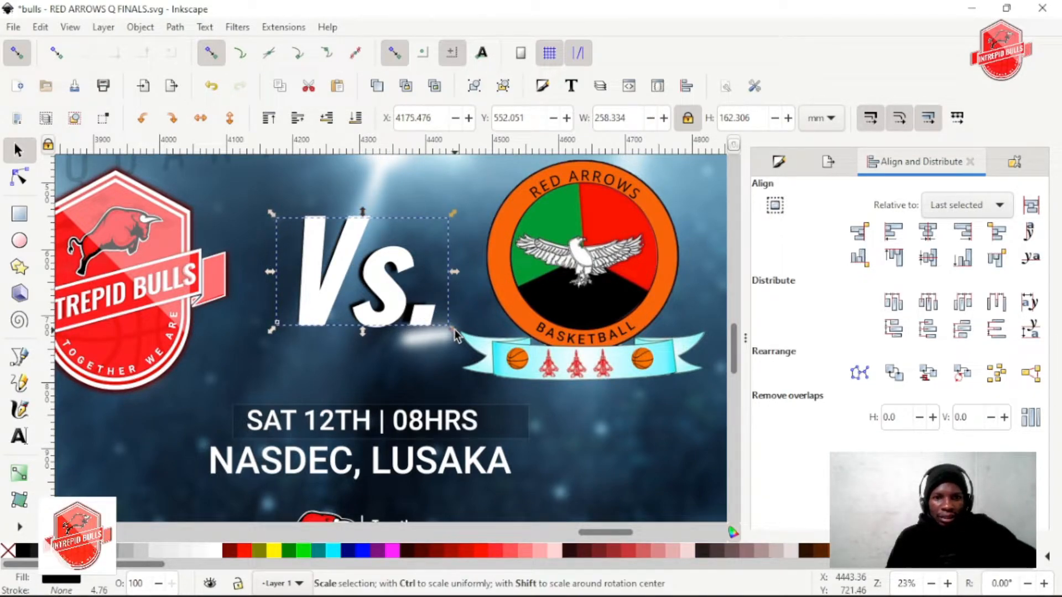
mouse_move(454, 334)
mouse_down()
mouse_move(475, 352)
mouse_move(431, 318)
mouse_move(449, 340)
mouse_up()
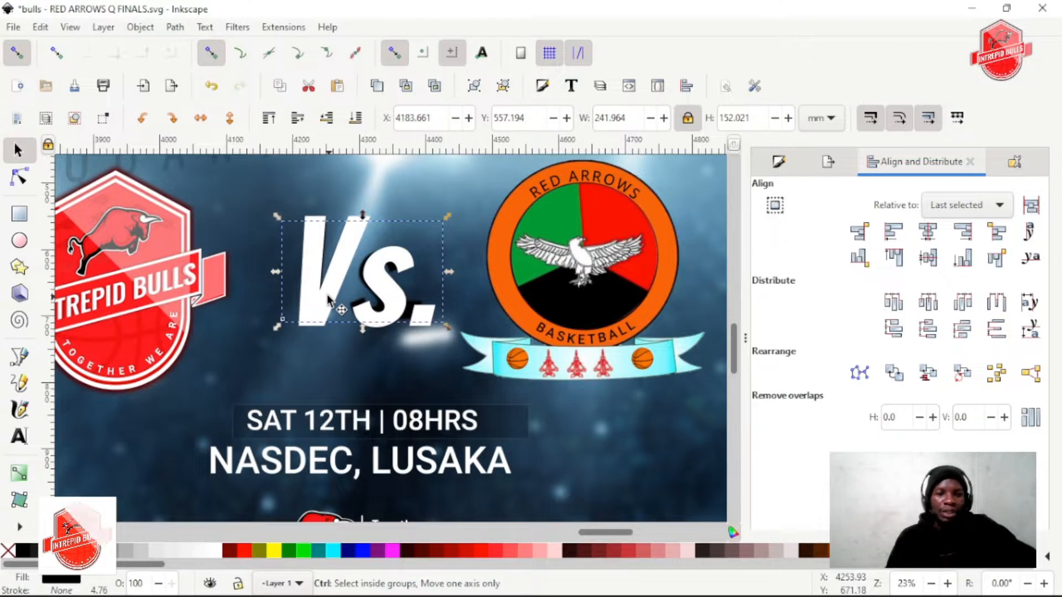
scroll(327, 294, down, 1)
scroll(343, 301, up, 1)
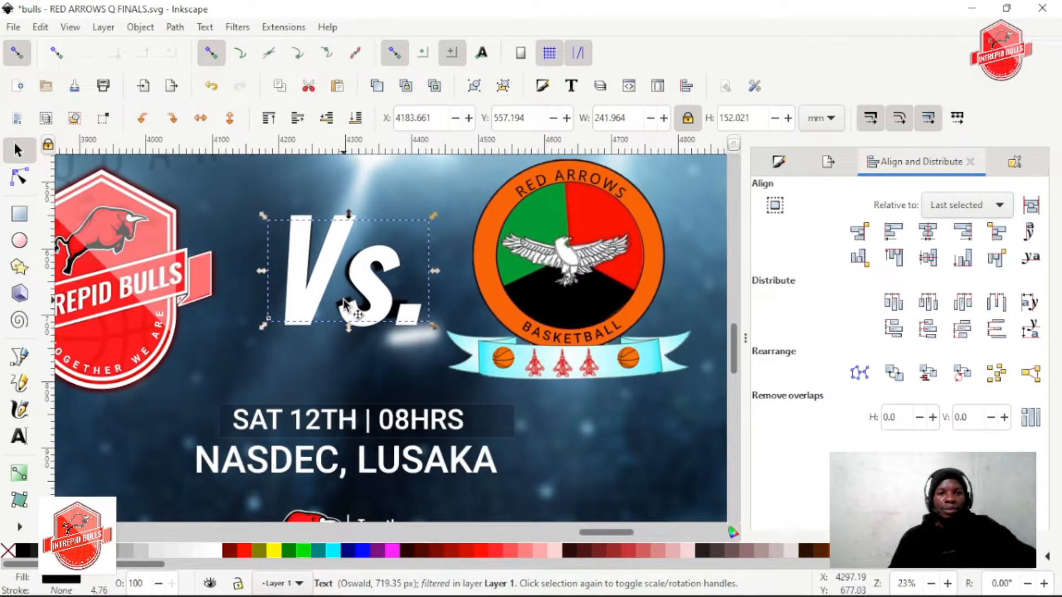
scroll(347, 303, up, 1)
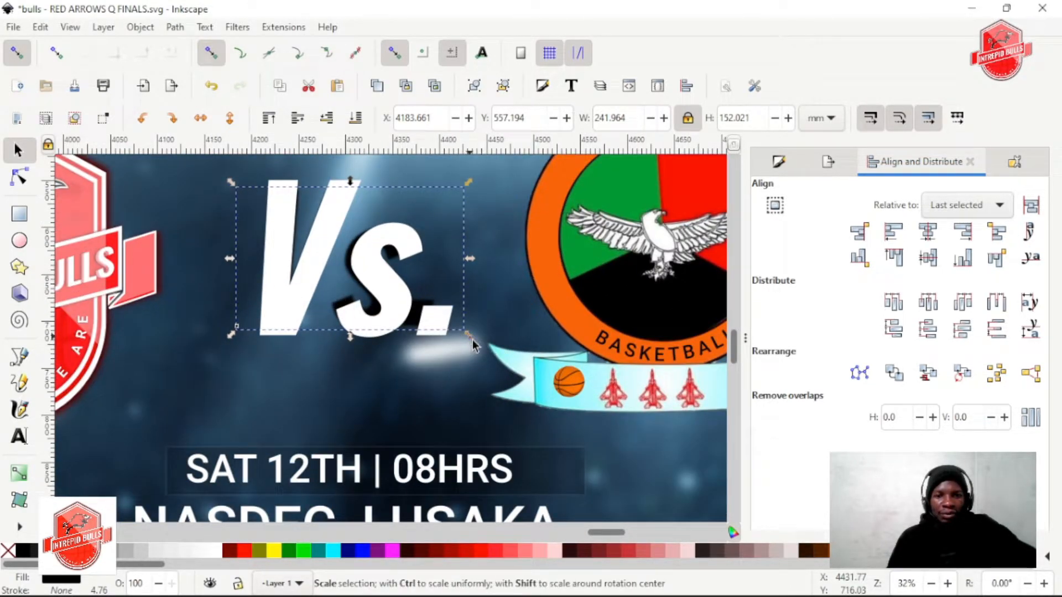
mouse_move(469, 336)
mouse_down()
mouse_move(489, 359)
mouse_move(476, 352)
mouse_up()
Delete the old black Vs. shadow and centre the white Vs. horizontally on the poster's white frame
key(Escape)
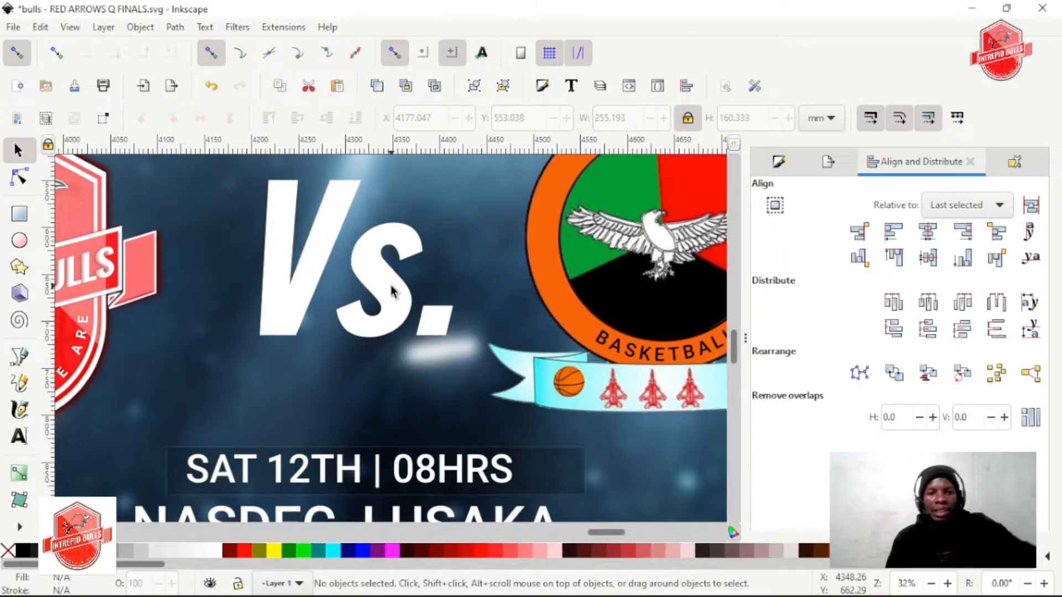
click(372, 282)
ctrl+scroll(374, 291, down, 3)
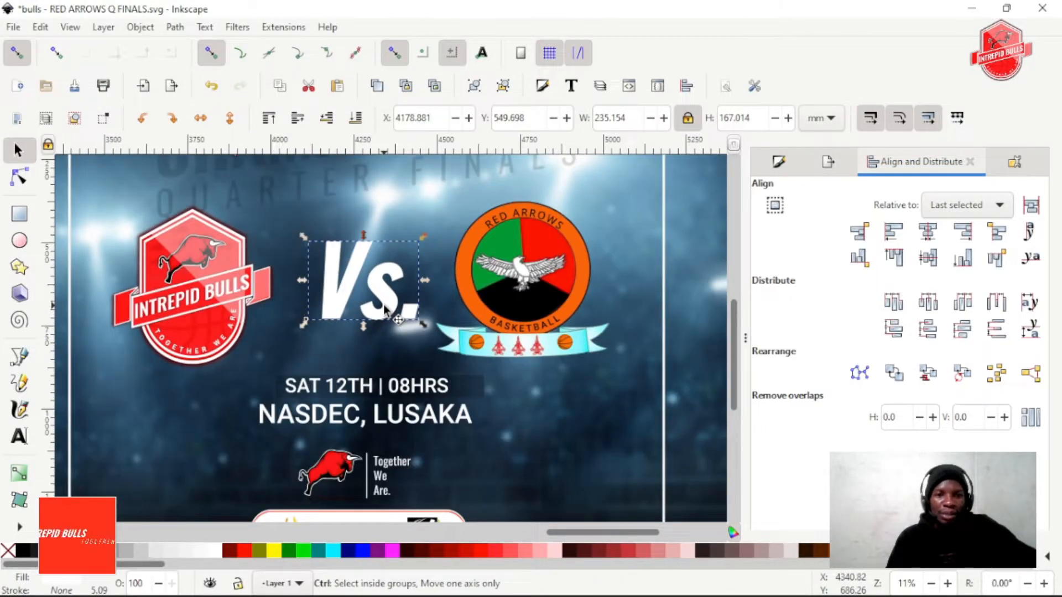
shift+click(587, 388)
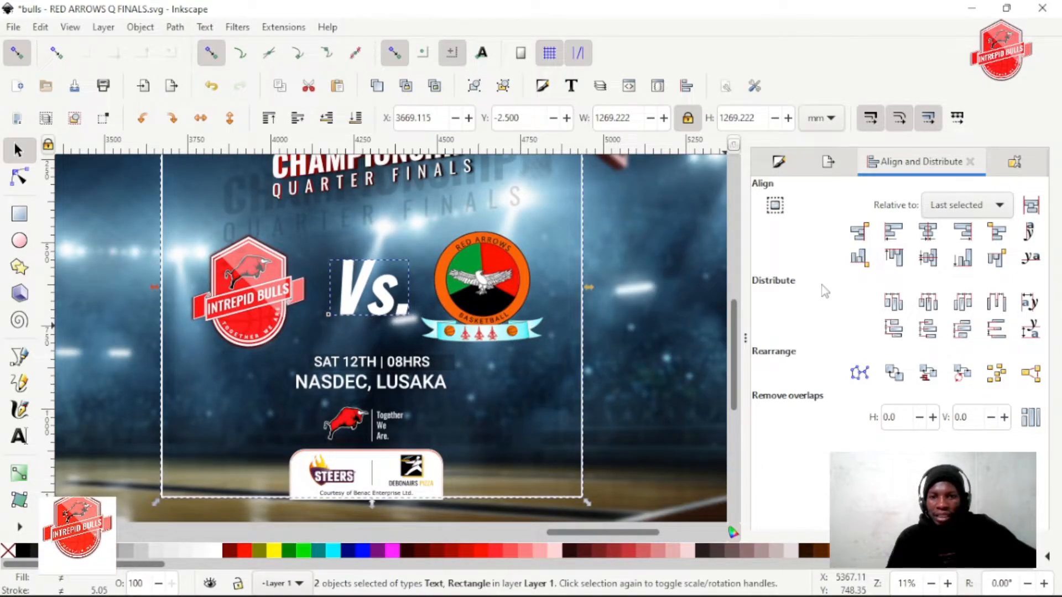
click(936, 237)
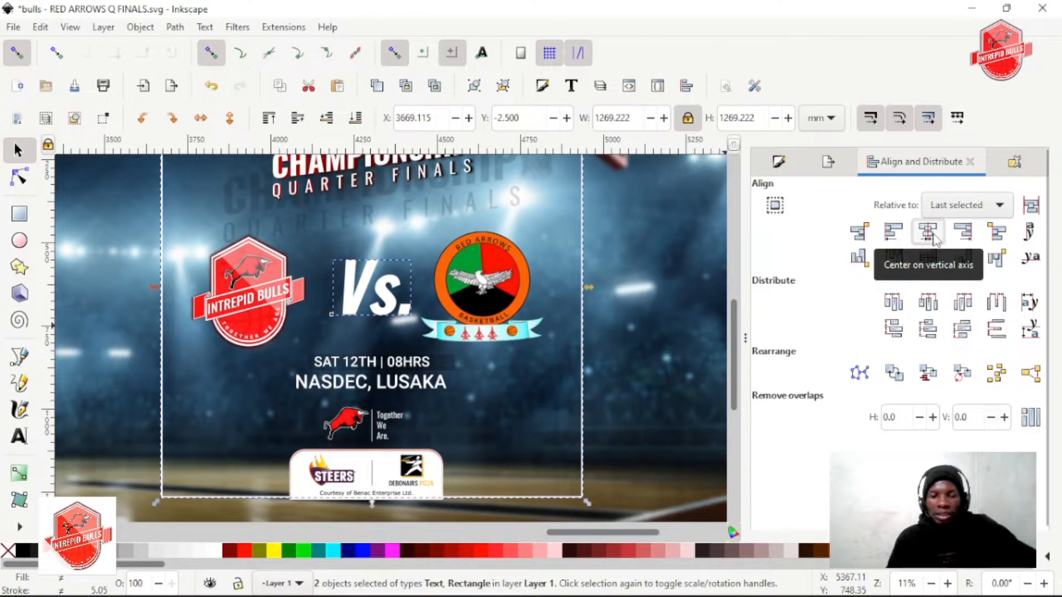
Make a black, slightly blurred copy of the bold Vs. lettering as a shadow
ctrl+scroll(354, 287, up, 2)
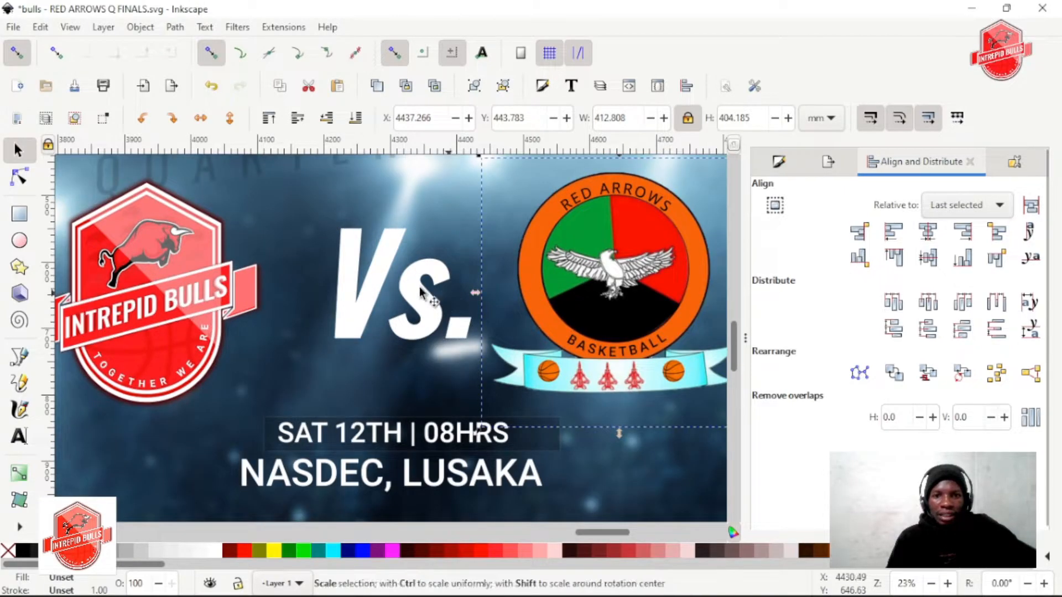
click(426, 293)
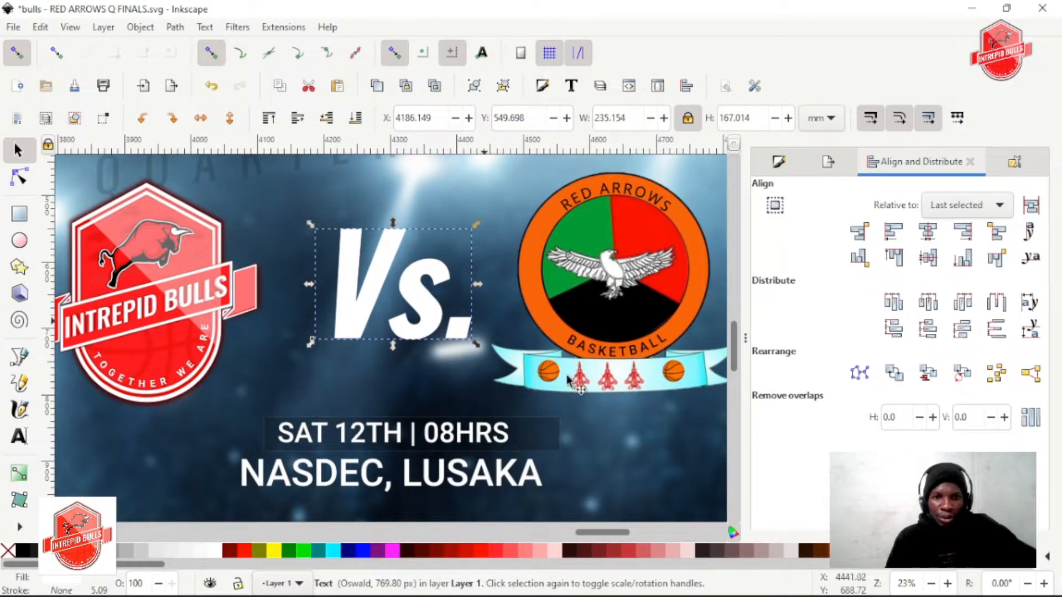
click(778, 162)
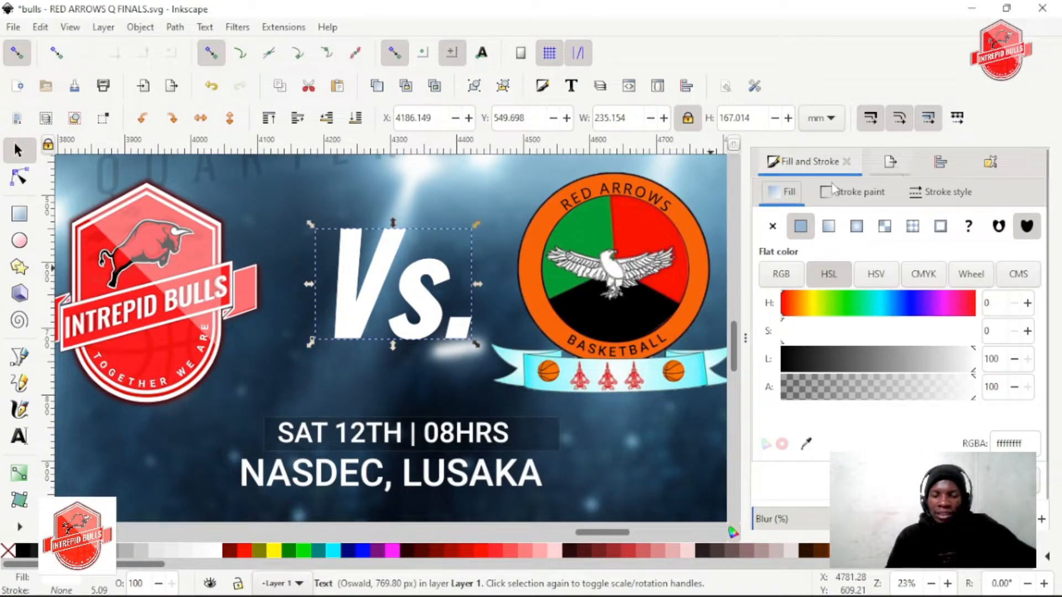
scroll(777, 463, down, 1)
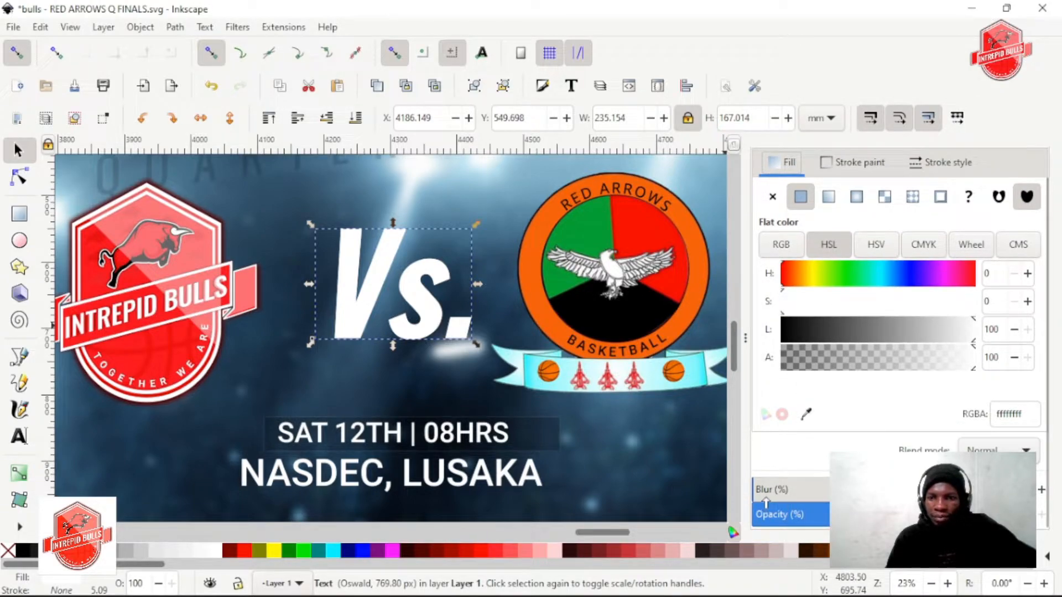
drag(842, 327, 584, 359)
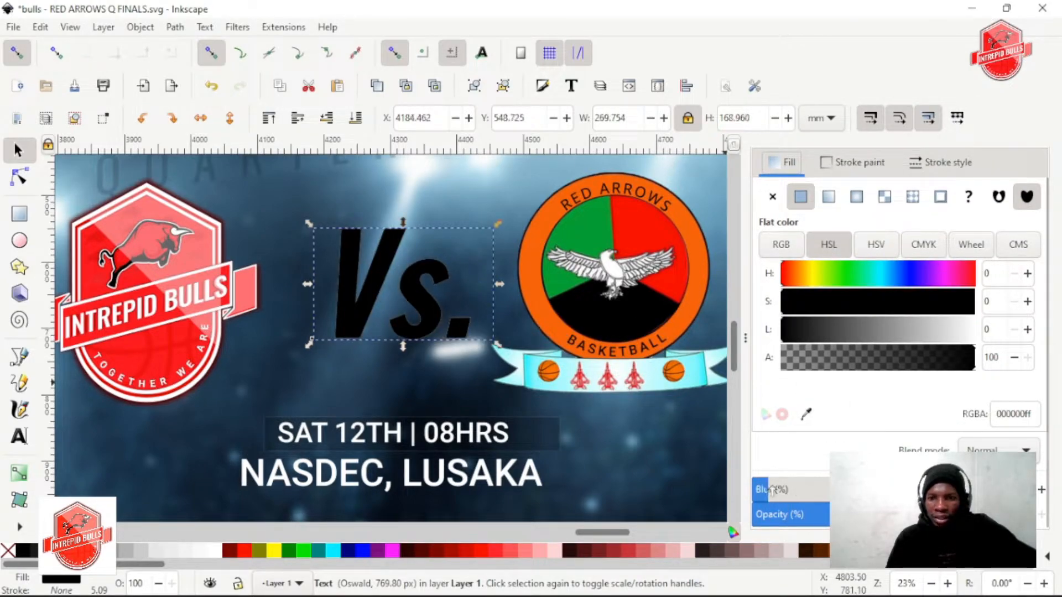
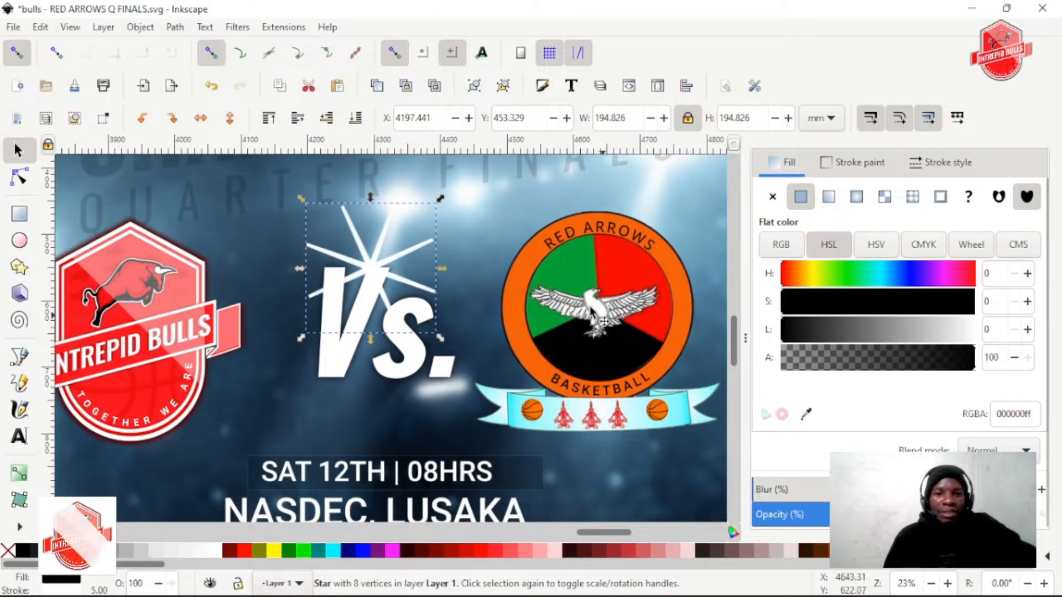
Adjust the spoke ratio of the white eight-cornered star over the Vs. lettering to 0.097 and rotate the star slightly
ctrl+scroll(406, 260, up, 2)
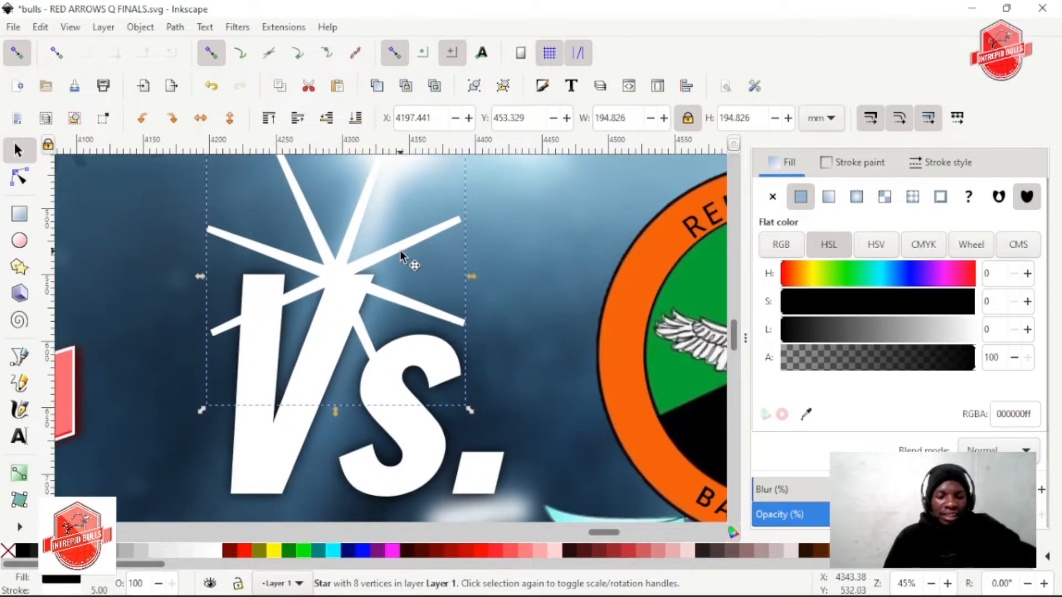
scroll(398, 253, up, 3)
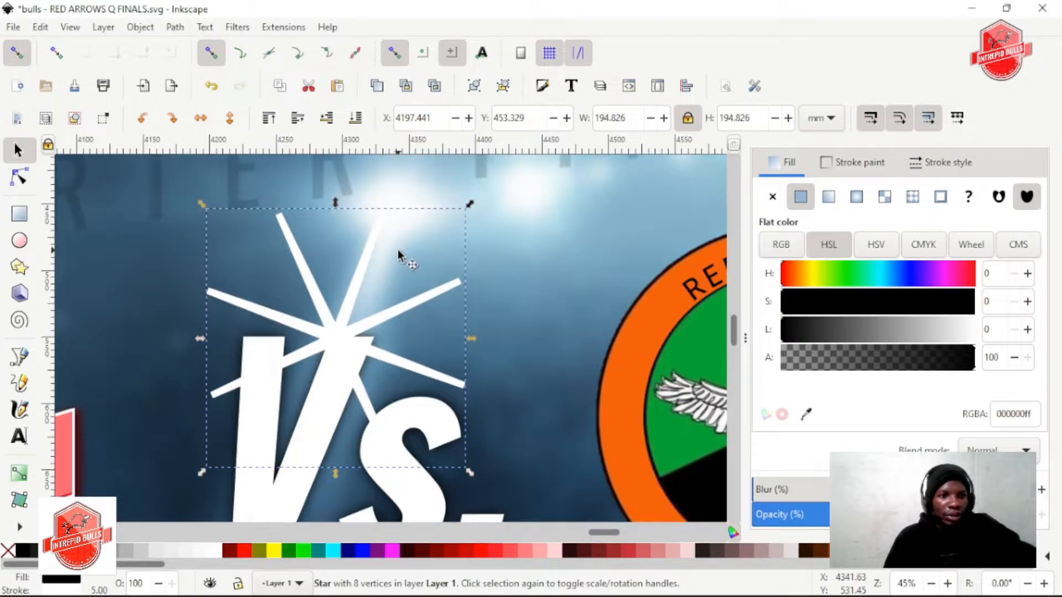
click(19, 267)
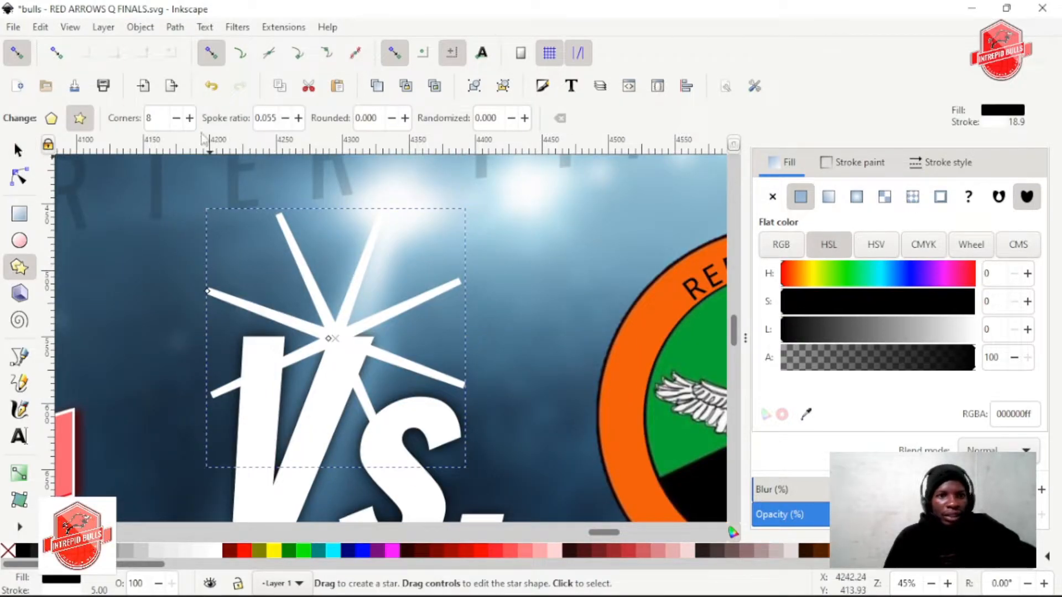
click(284, 118)
click(284, 118)
click(285, 119)
click(284, 118)
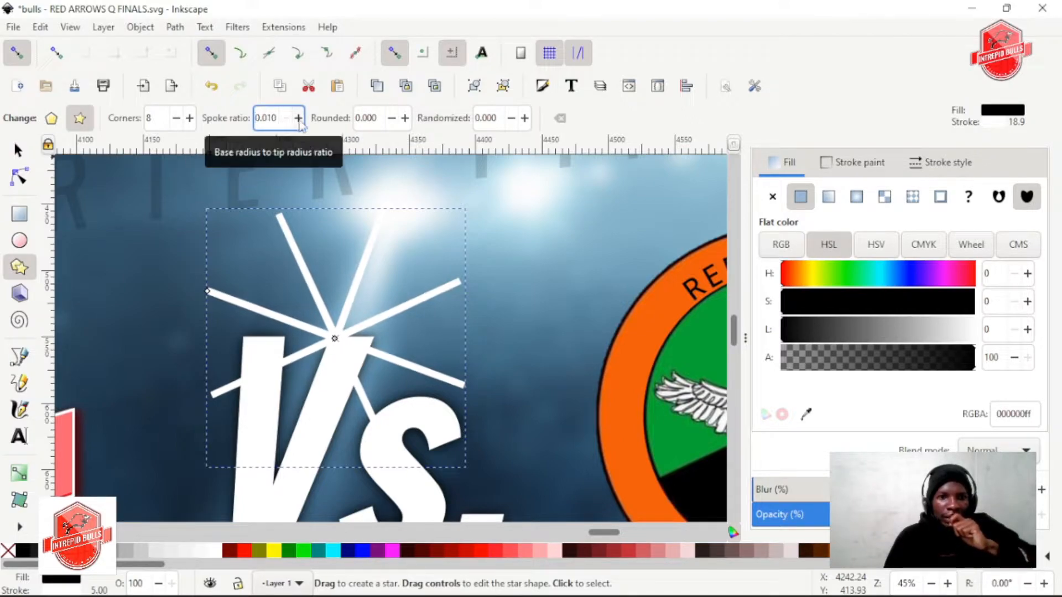
click(299, 122)
click(299, 121)
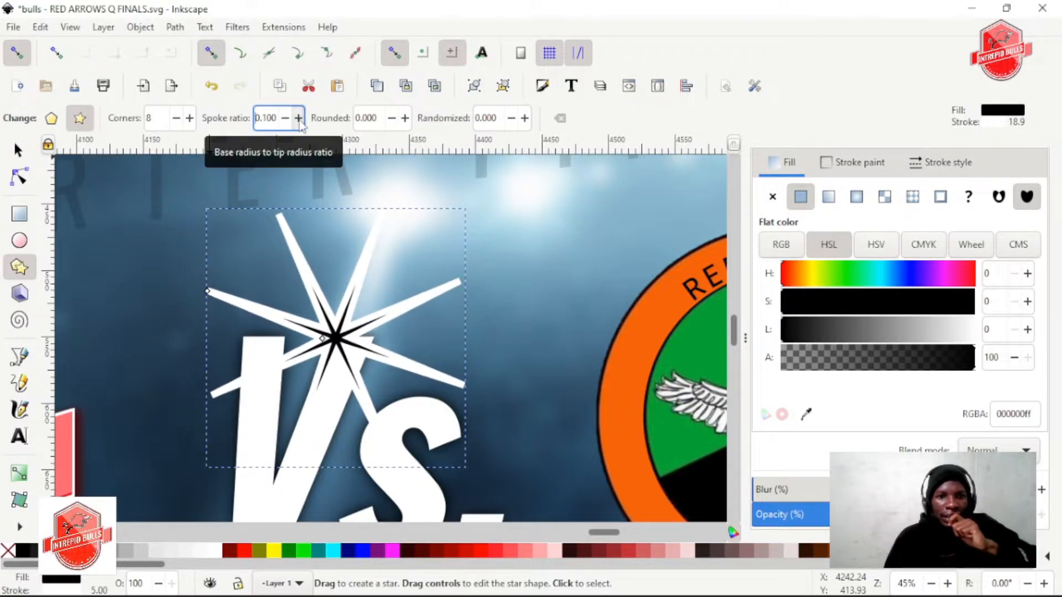
click(285, 118)
click(285, 119)
click(285, 118)
click(286, 118)
click(299, 118)
click(299, 118)
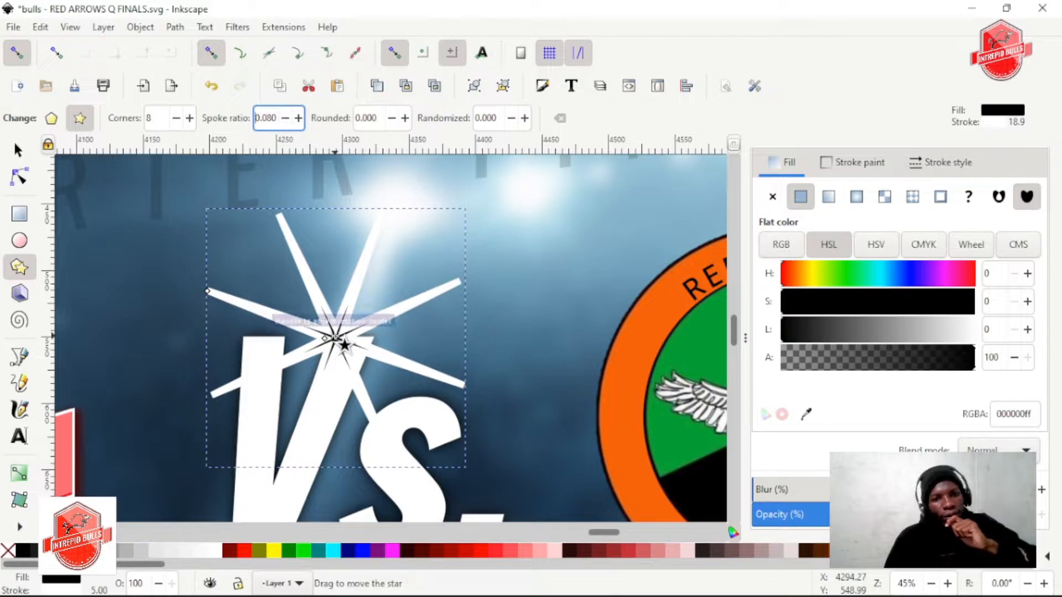
mouse_move(323, 338)
mouse_down()
mouse_move(310, 343)
mouse_move(339, 340)
mouse_move(322, 337)
mouse_up()
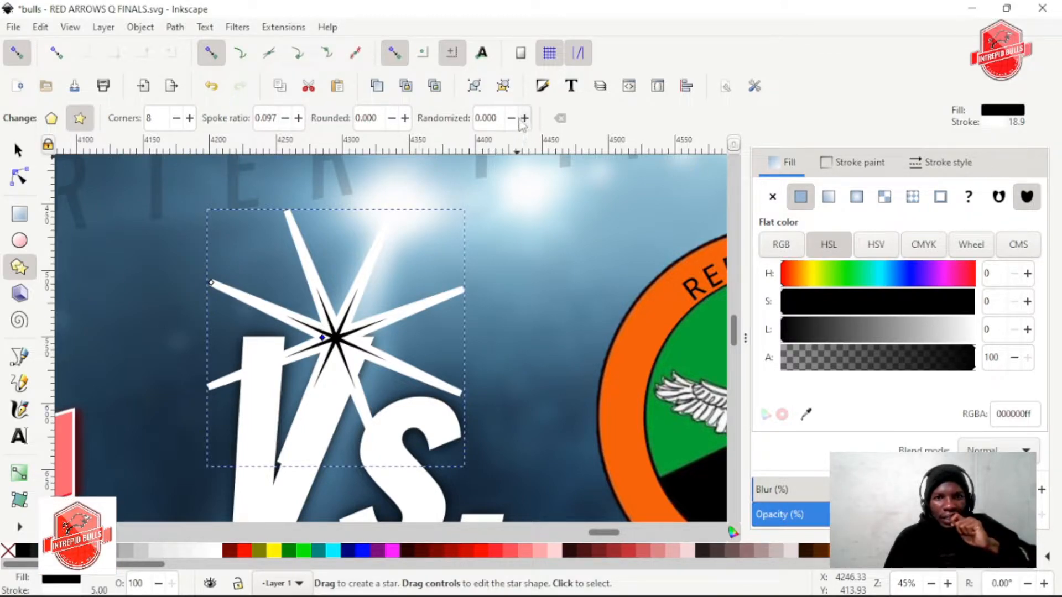
Try randomizing the star's corners up to 0.706 and undo the distortion
click(512, 118)
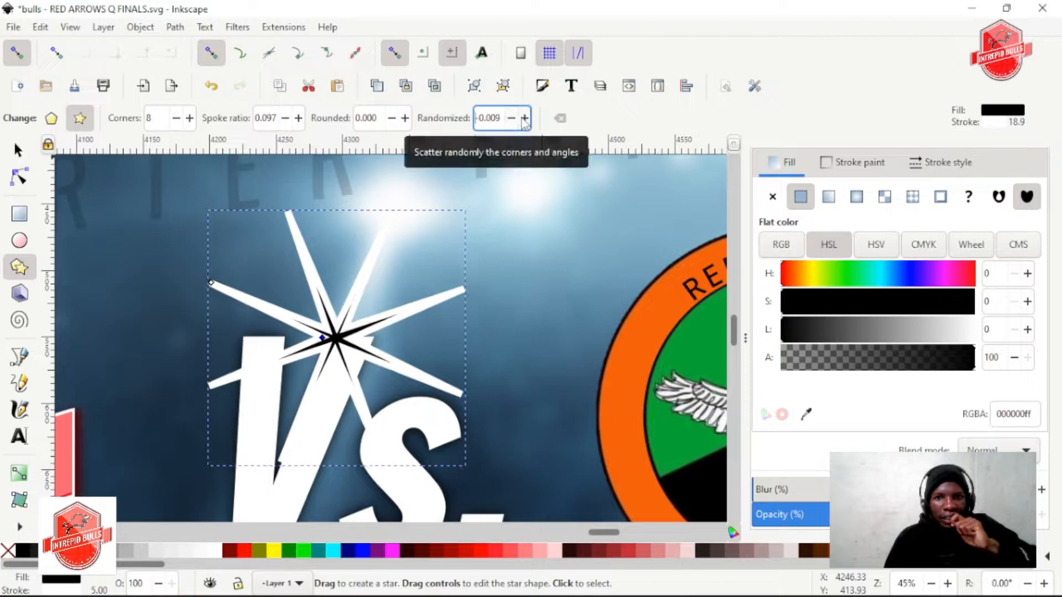
click(524, 118)
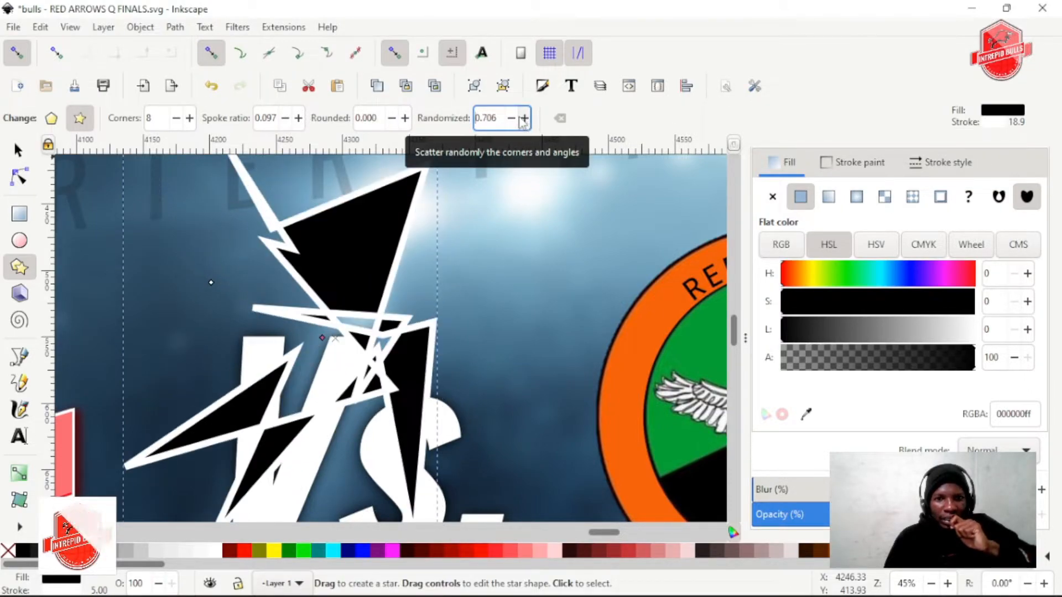
key(ctrl+z)
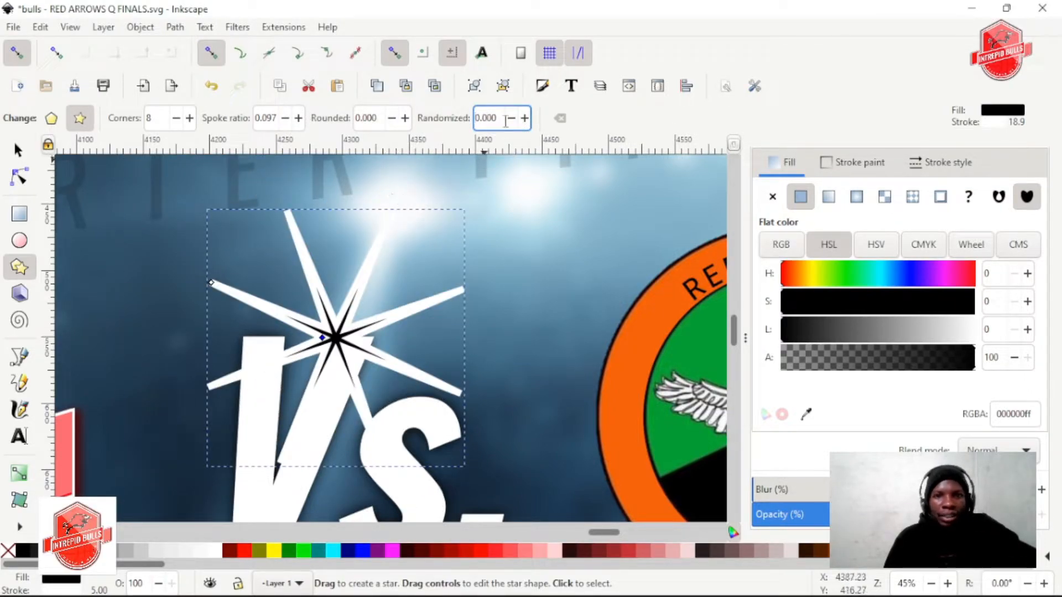
Try different corner roundings on the star and return the rounding to 0.000
click(392, 118)
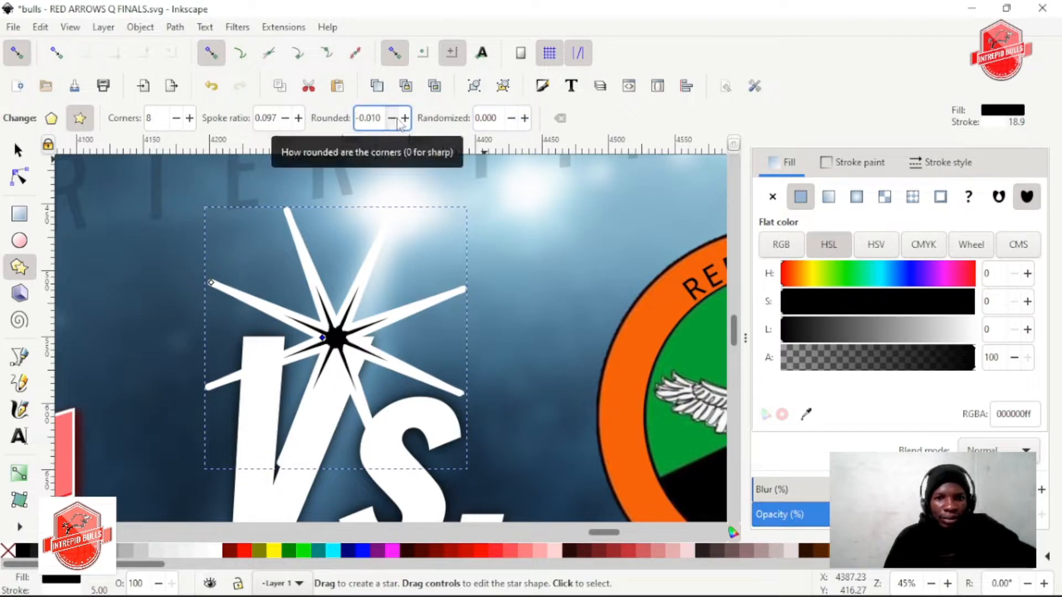
click(405, 118)
click(405, 118)
click(405, 118)
click(405, 118)
click(405, 118)
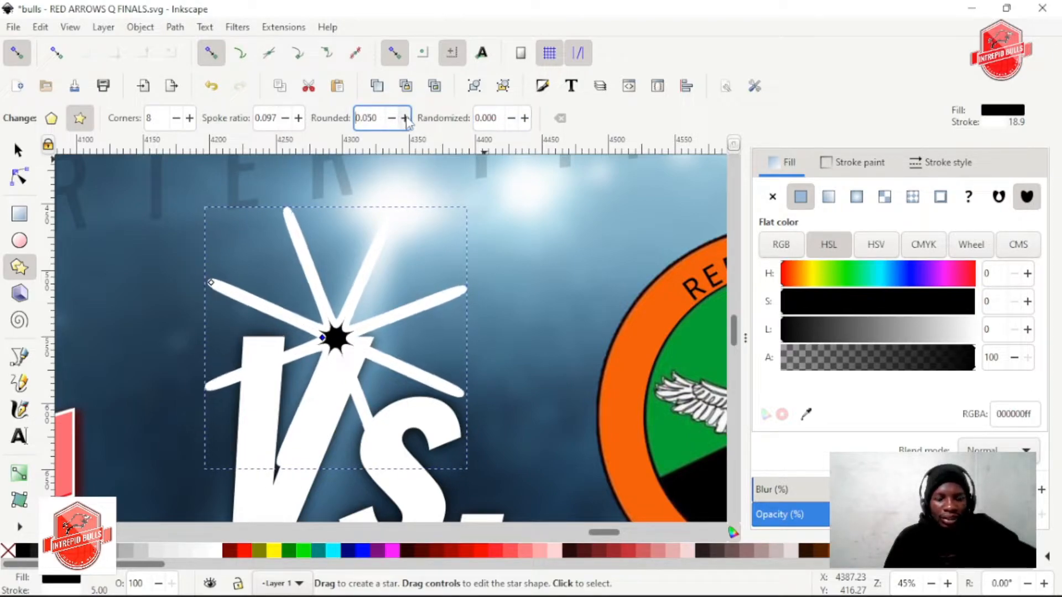
click(392, 118)
click(391, 118)
click(391, 119)
click(392, 118)
click(392, 119)
click(392, 118)
click(391, 118)
click(392, 118)
click(391, 118)
click(392, 119)
click(391, 118)
click(391, 118)
click(405, 118)
click(405, 118)
click(405, 118)
click(406, 118)
click(406, 119)
click(405, 119)
click(406, 118)
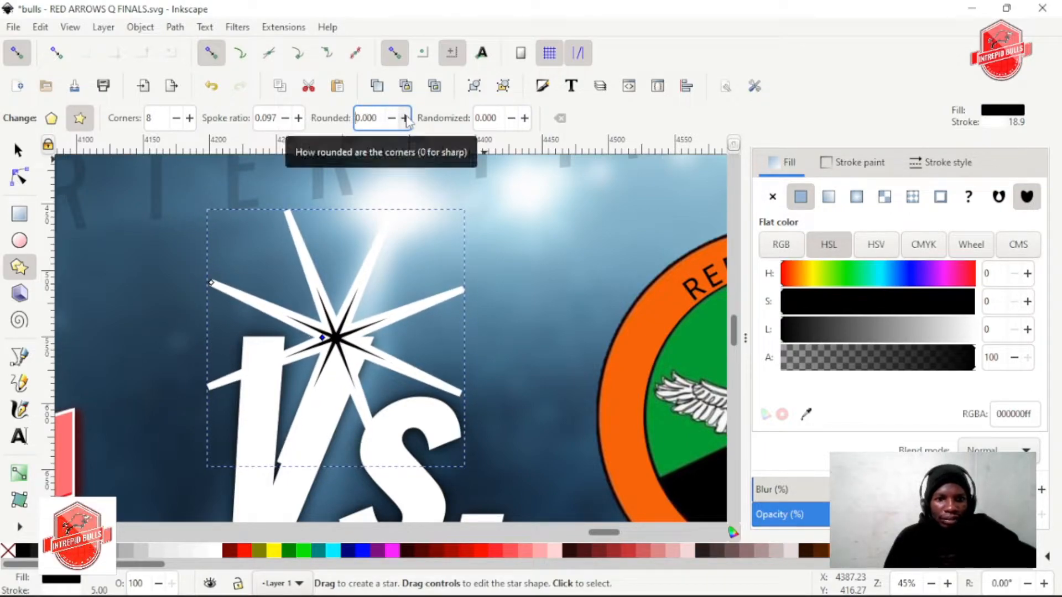
Reduce the star's spoke ratio to 0.010 and check its thin rays against the Vs. lettering
click(284, 118)
click(284, 118)
click(284, 118)
click(284, 119)
click(284, 118)
click(284, 118)
click(284, 119)
click(284, 119)
click(284, 118)
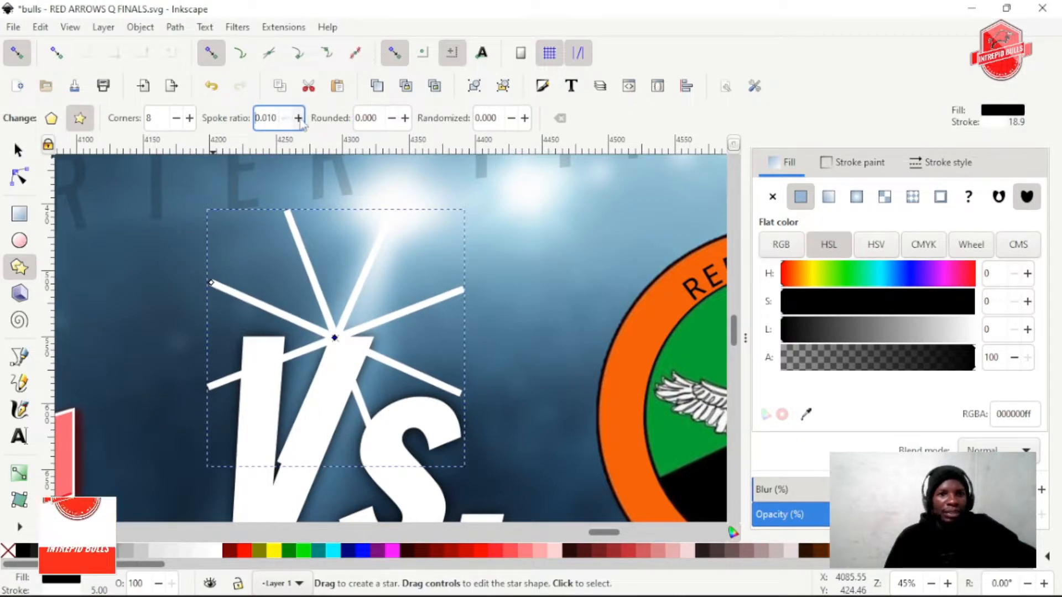
click(18, 151)
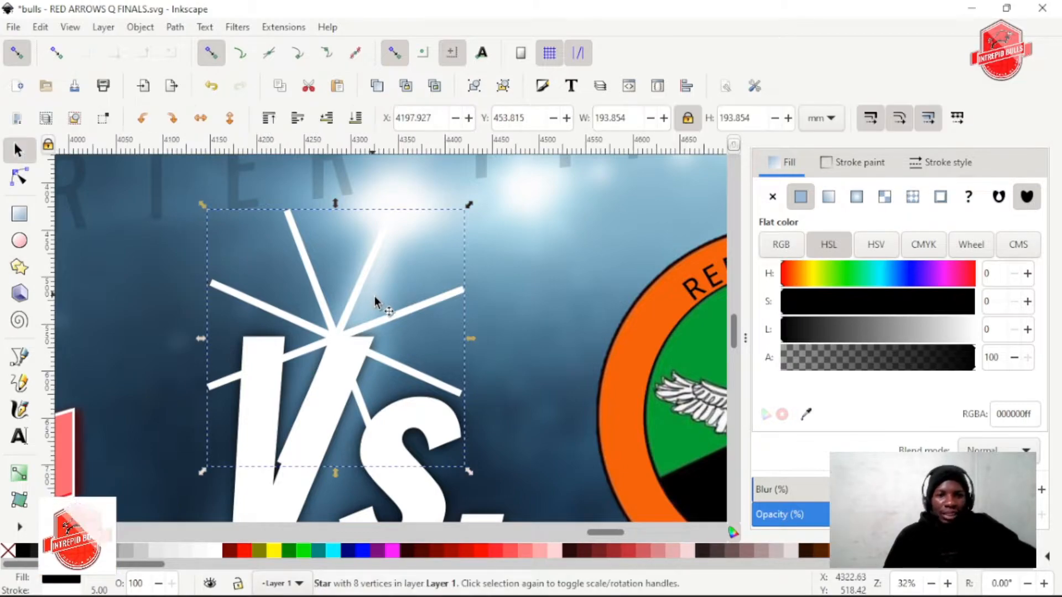
scroll(374, 296, down, 3)
scroll(365, 300, up, 2)
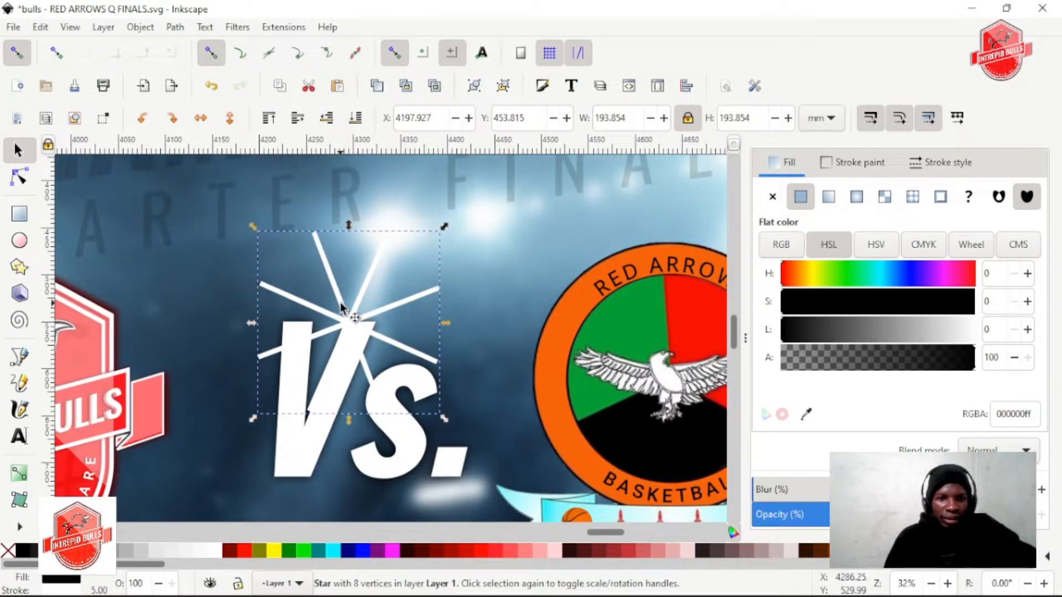
Set the star's spoke ratio to 0.050
click(25, 267)
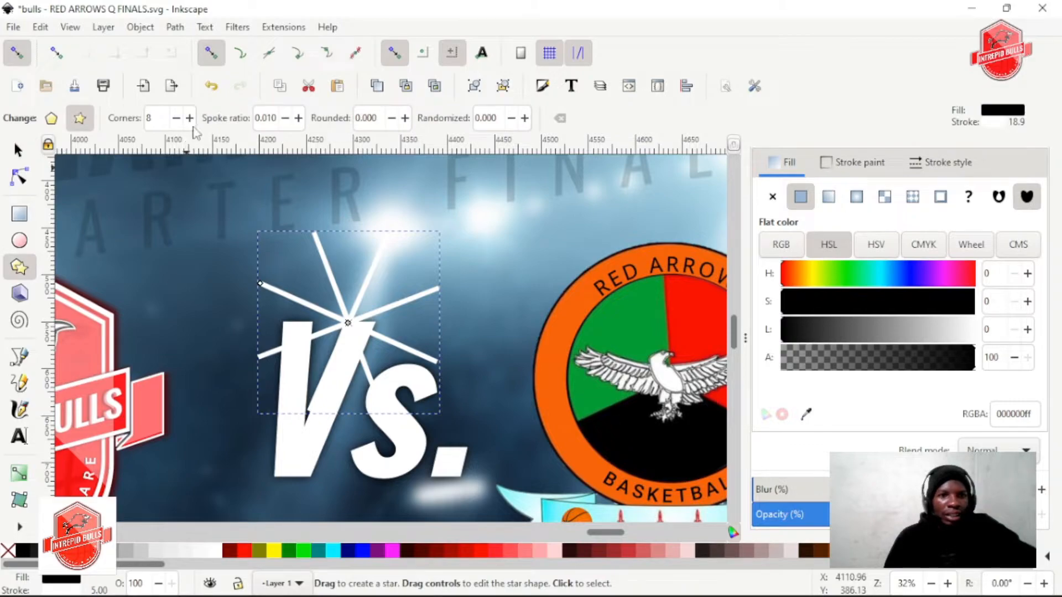
click(298, 117)
click(298, 117)
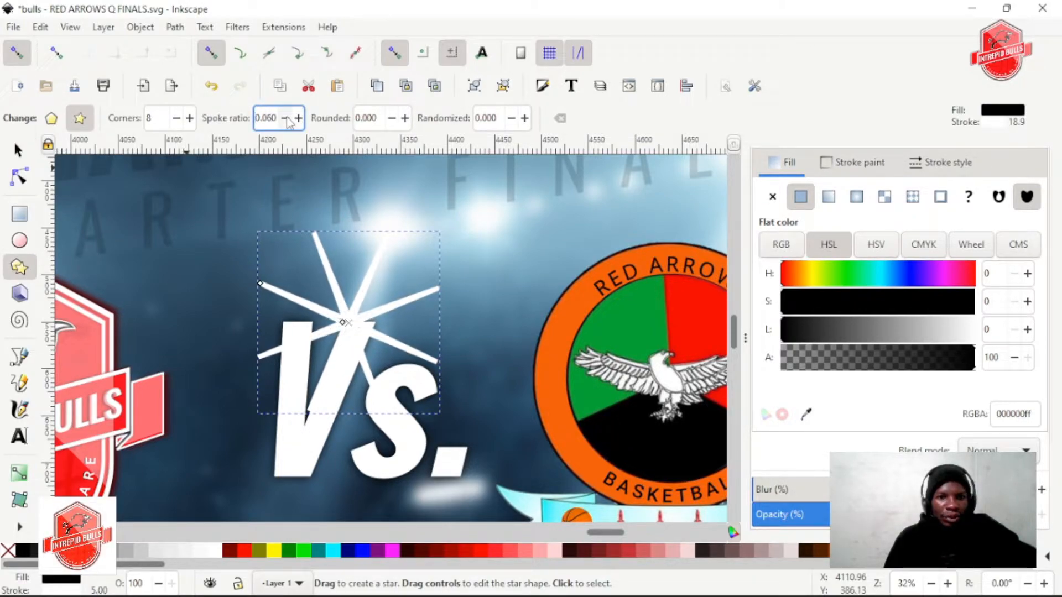
click(285, 118)
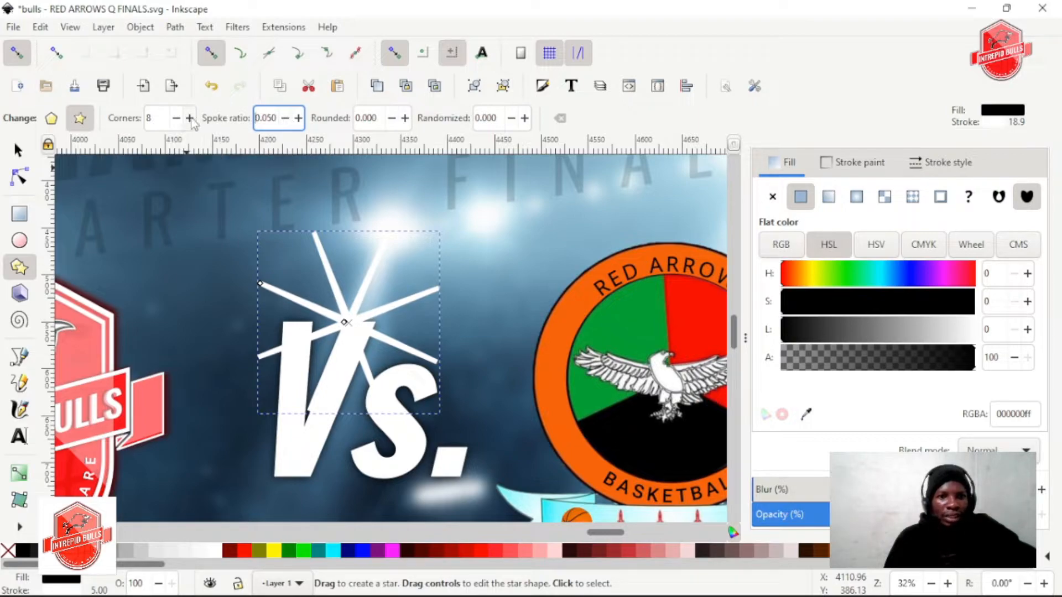
Try the star with 13 corners and set it back to 8
click(190, 117)
click(189, 118)
click(190, 118)
click(189, 118)
click(189, 118)
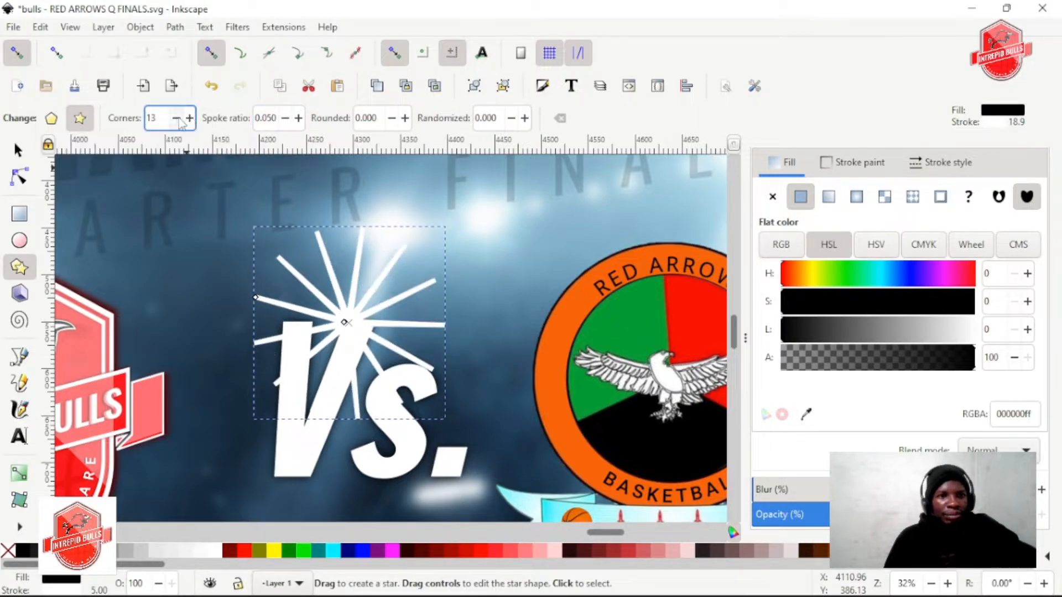
click(177, 118)
click(176, 118)
click(176, 118)
click(176, 118)
click(176, 118)
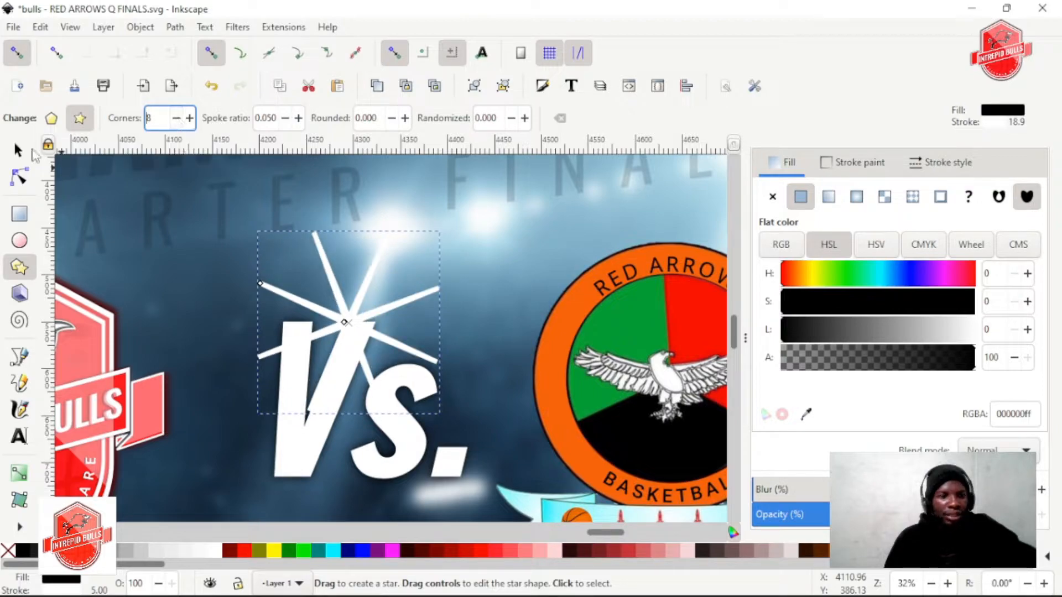
Scale the star down about its centre to about 114 mm wide over the top of the V
click(12, 155)
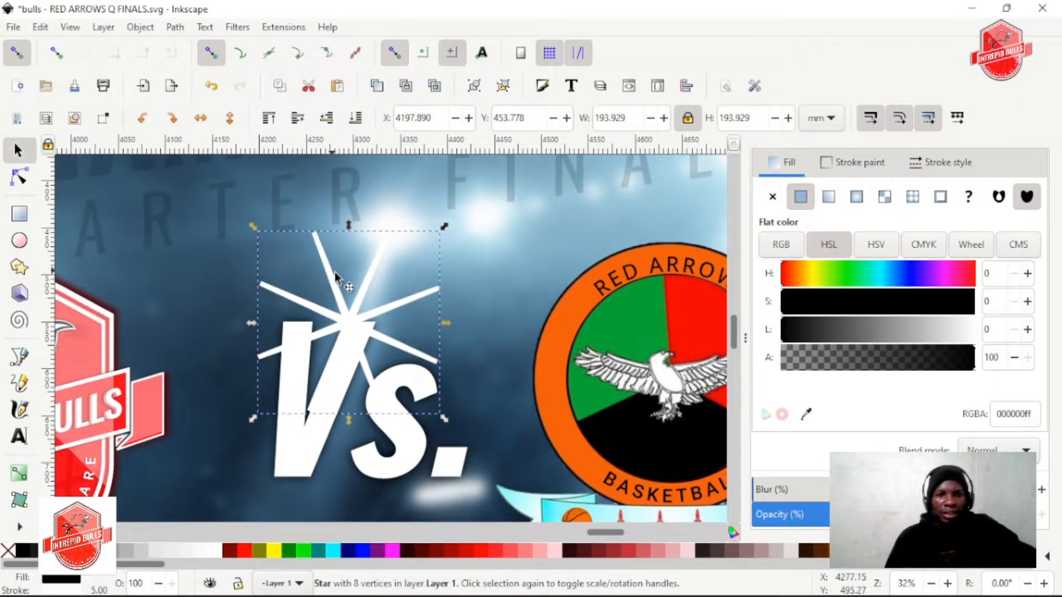
drag(440, 415, 402, 384)
mouse_move(351, 317)
mouse_down()
mouse_move(362, 319)
mouse_move(350, 316)
mouse_up()
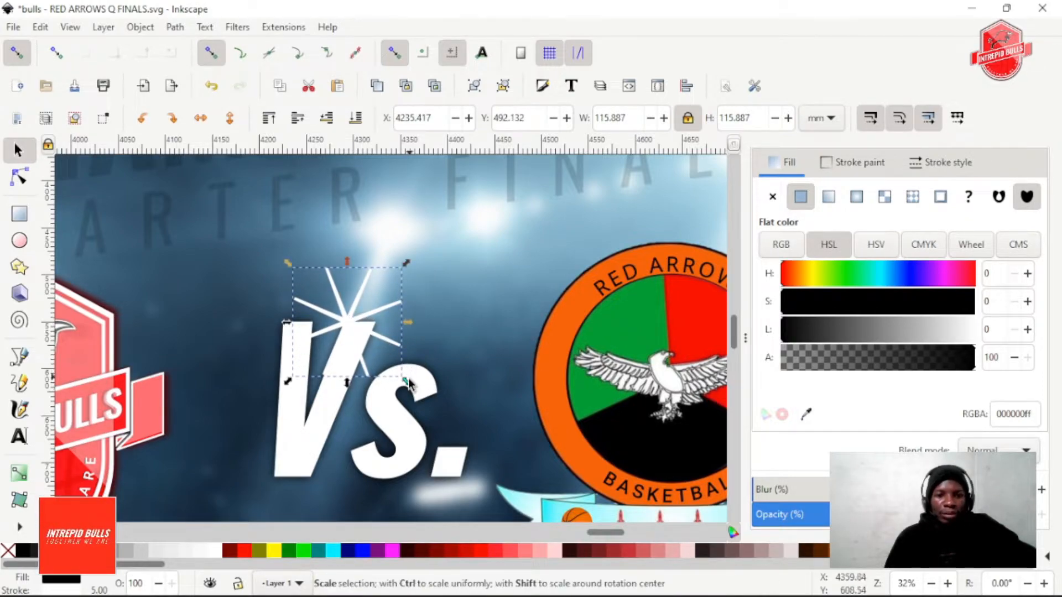
drag(408, 387, 407, 379)
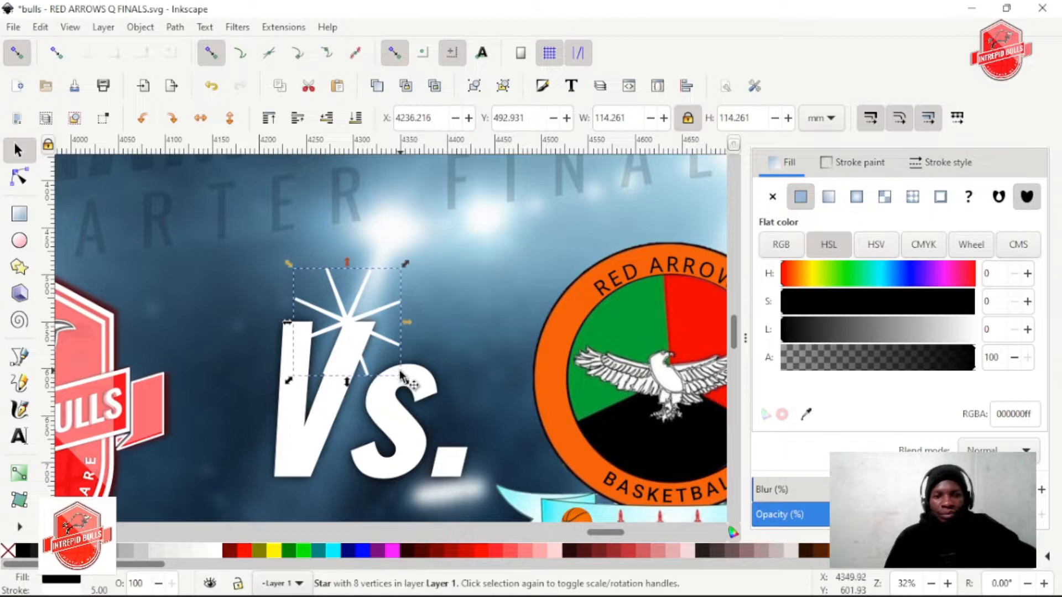
Duplicate the star and blur one copy to form a soft white glow around the sharp star
scroll(407, 379, up, 1)
drag(776, 489, 712, 488)
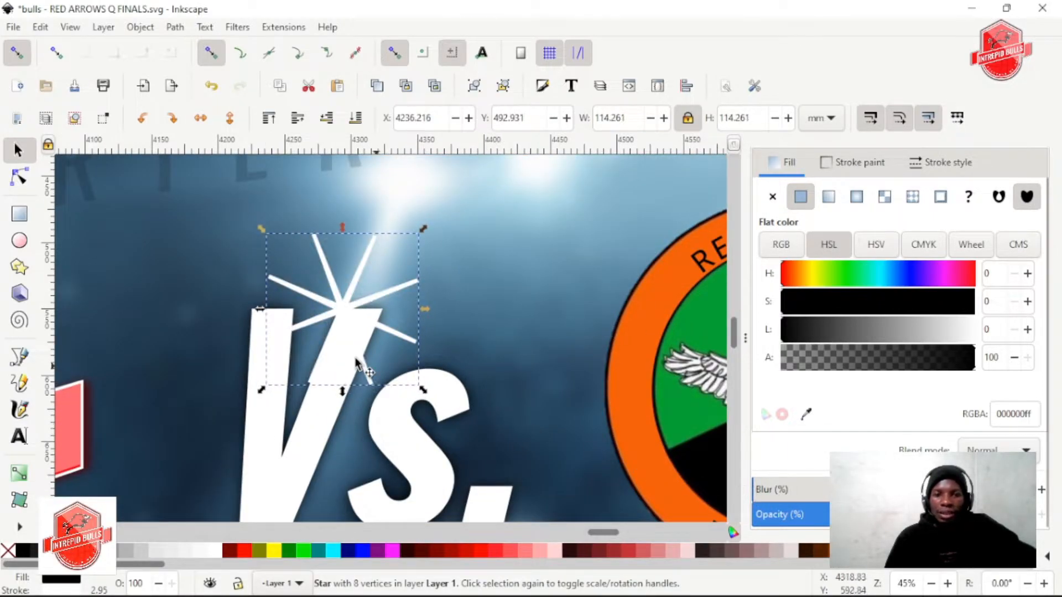
mouse_move(821, 492)
mouse_down()
mouse_move(857, 499)
mouse_move(812, 501)
mouse_move(828, 500)
mouse_up()
click(342, 303)
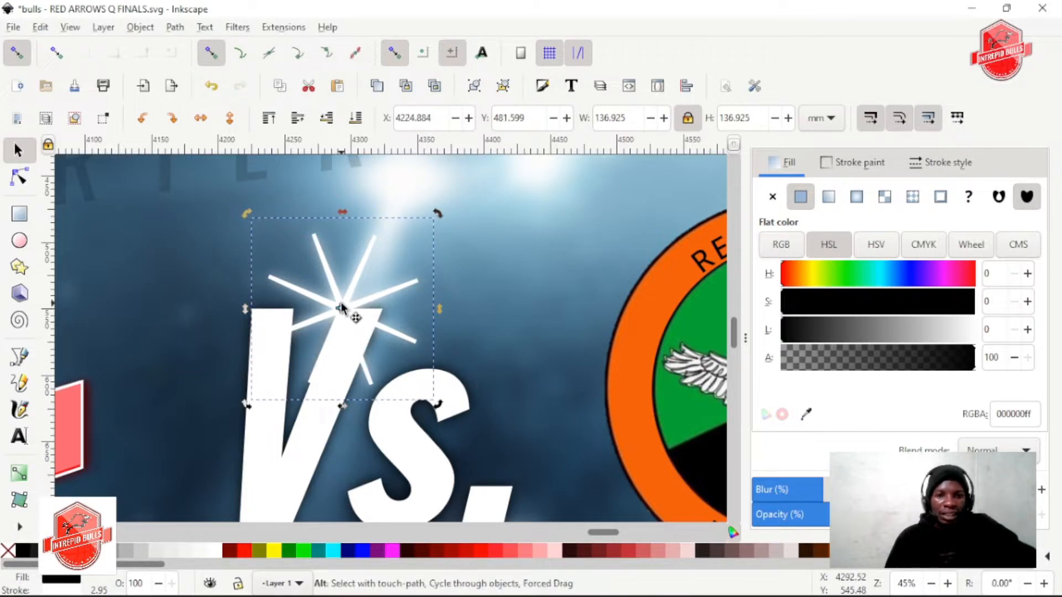
alt+click(355, 277)
mouse_move(970, 515)
mouse_down()
mouse_move(851, 515)
mouse_move(966, 515)
mouse_up()
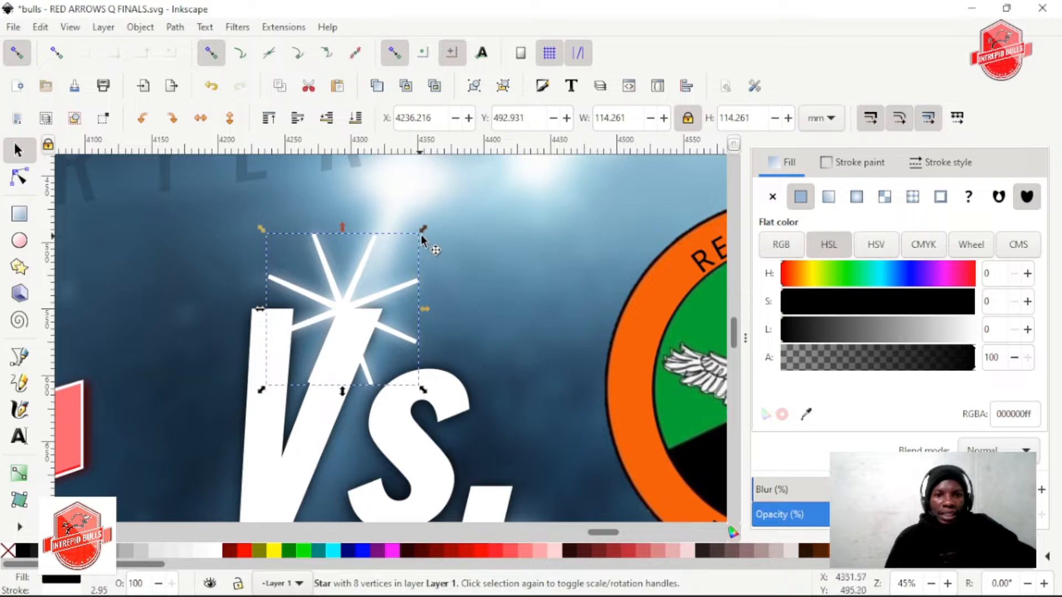
Try duplicating and resizing the sharp star, and undo the last change
click(360, 258)
key(ctrl+d)
mouse_move(427, 231)
mouse_down()
mouse_move(446, 253)
mouse_move(421, 231)
mouse_up()
key(ctrl+z)
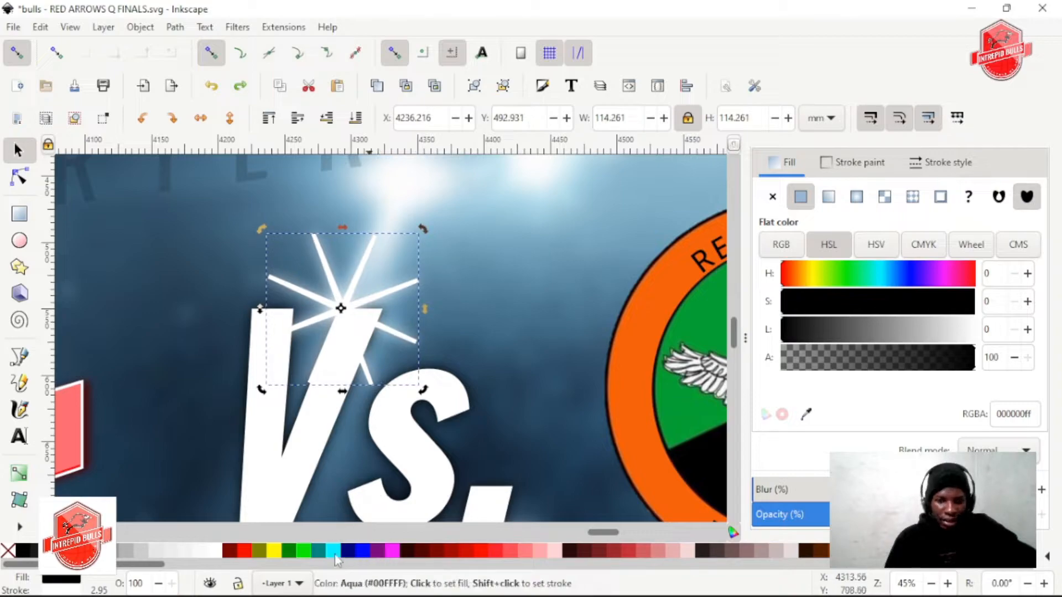
Fill the sharp star with a blue sampled from the arena background beside the Vs. lettering, 53819dff
key(d)
drag(473, 315, 474, 315)
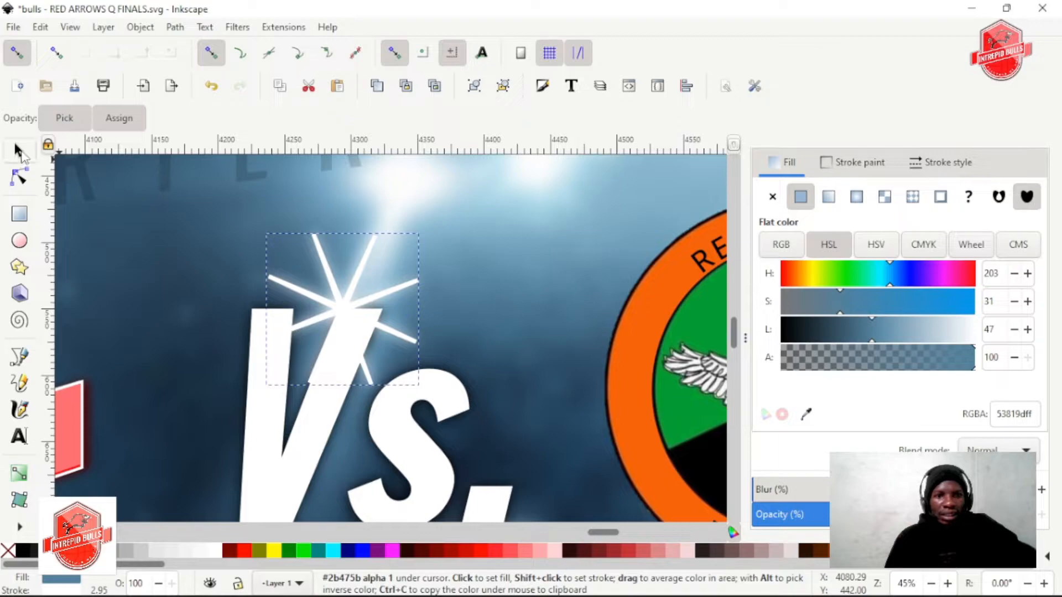
click(18, 150)
Raise the lightness of the star's blue fill to 63
ctrl+scroll(396, 357, down, 2)
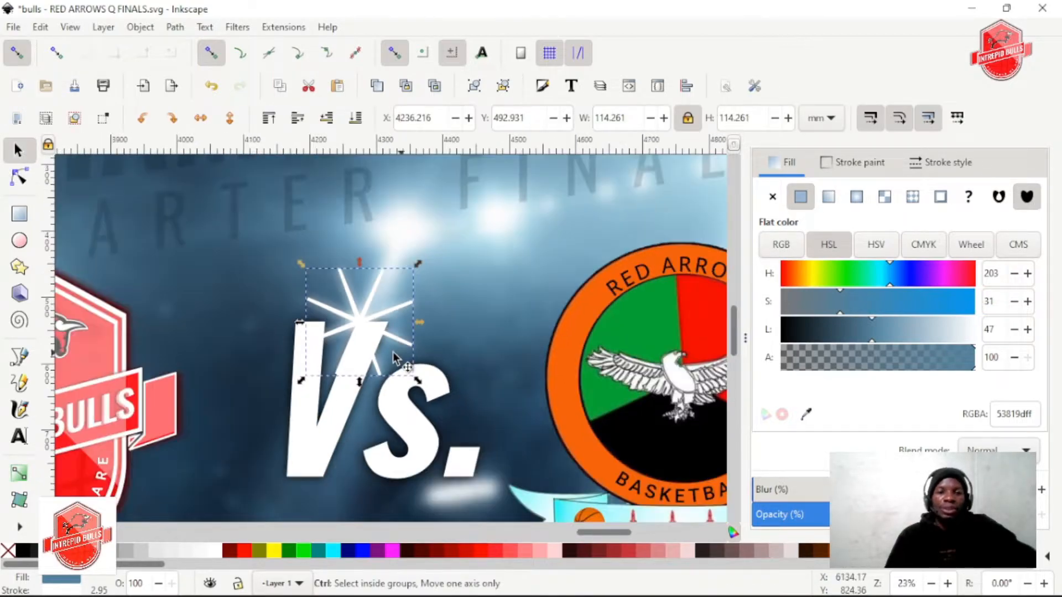
ctrl+scroll(396, 357, down, 1)
ctrl+scroll(363, 332, up, 6)
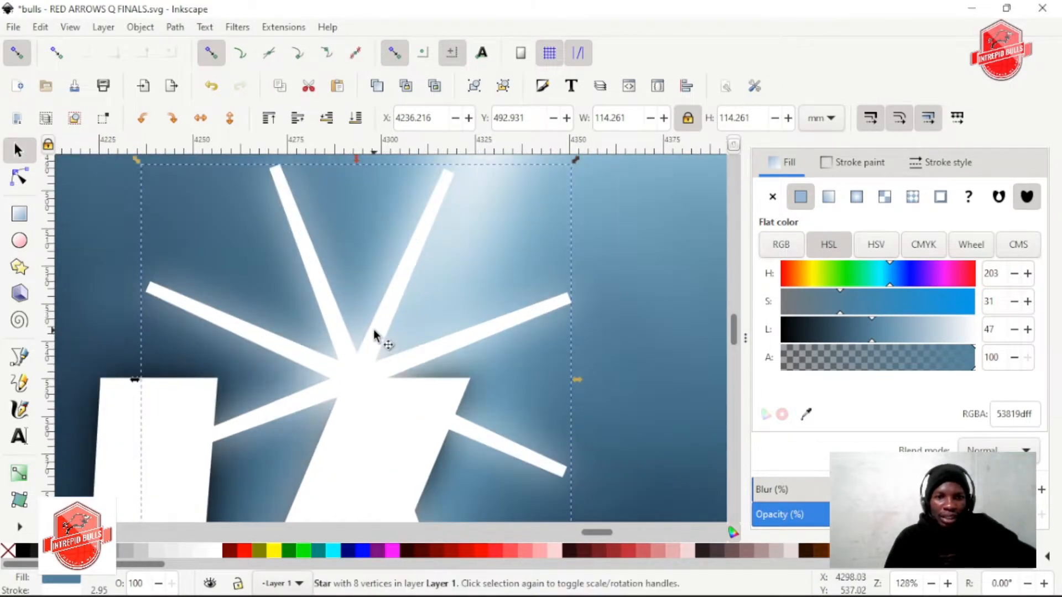
ctrl+scroll(377, 339, down, 2)
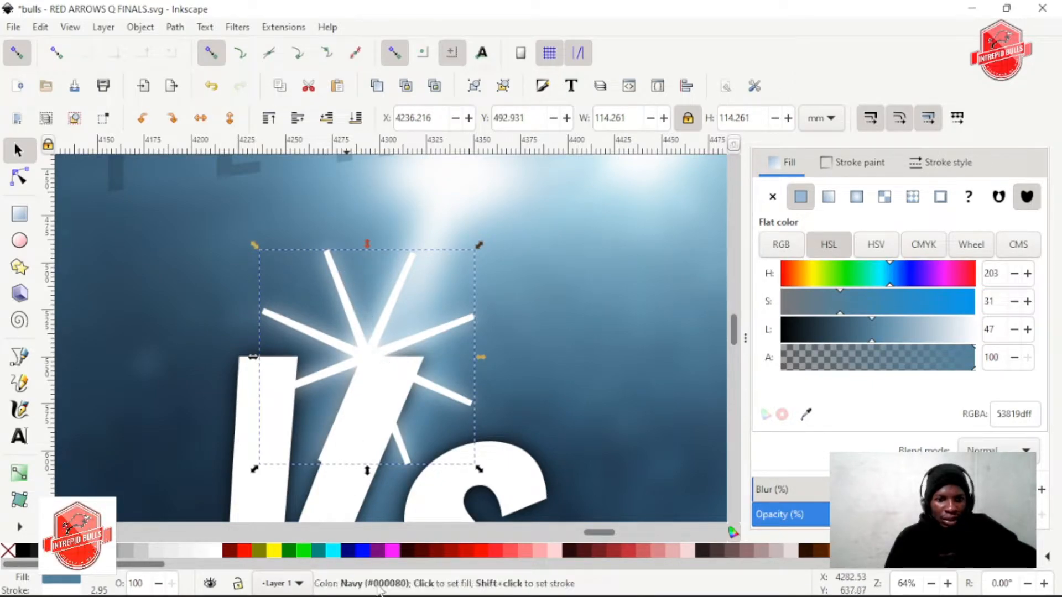
mouse_move(901, 334)
mouse_down()
mouse_move(960, 332)
mouse_move(904, 332)
mouse_up()
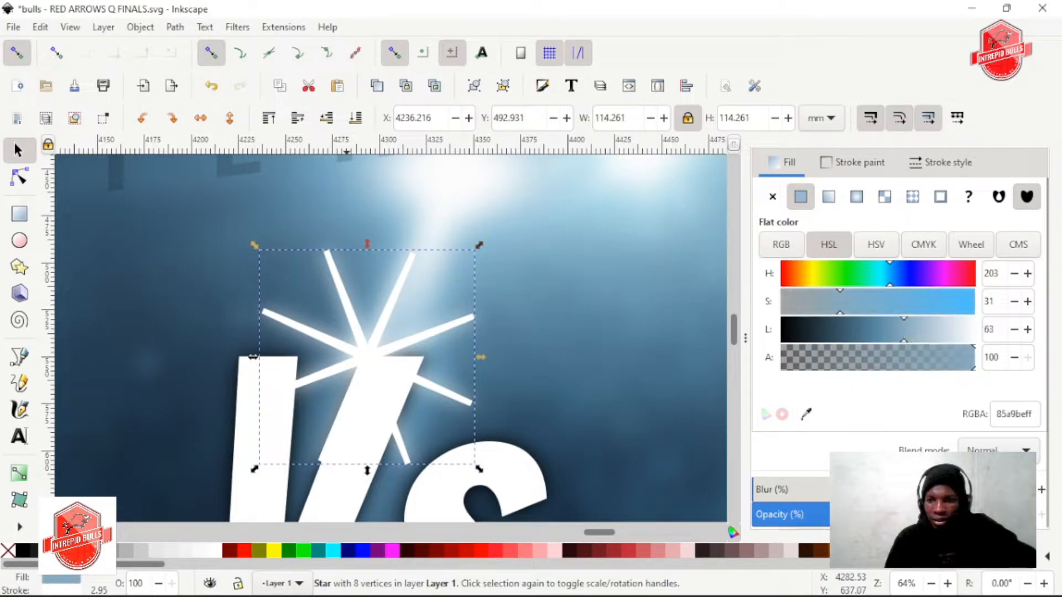
Try a duplicate of the star to the right of the original and delete that copy
key(ctrl+d)
drag(368, 372, 557, 363)
right_click(517, 354)
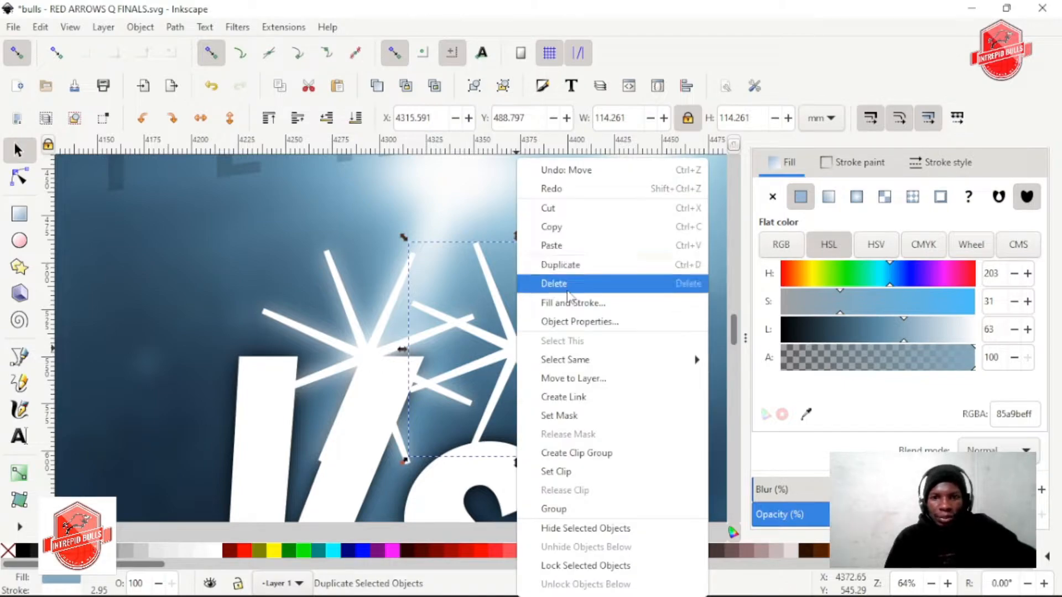
click(548, 283)
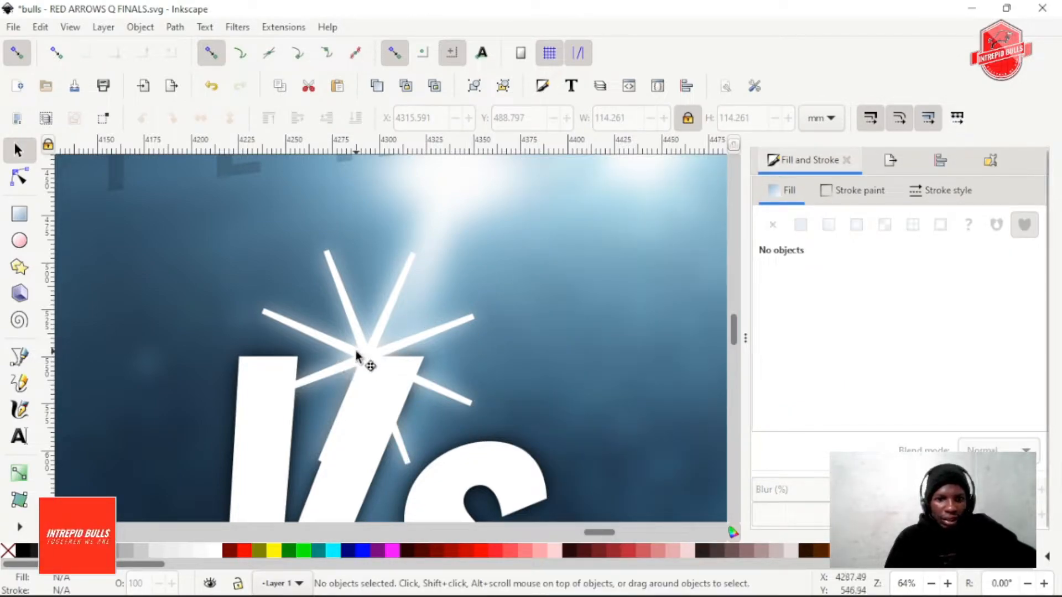
Reduce the blur of the glowing star slightly and add a light blur to the sharp star on top of it
click(357, 356)
mouse_move(819, 515)
mouse_down()
mouse_move(774, 515)
mouse_move(863, 515)
mouse_move(784, 515)
mouse_move(806, 513)
mouse_up()
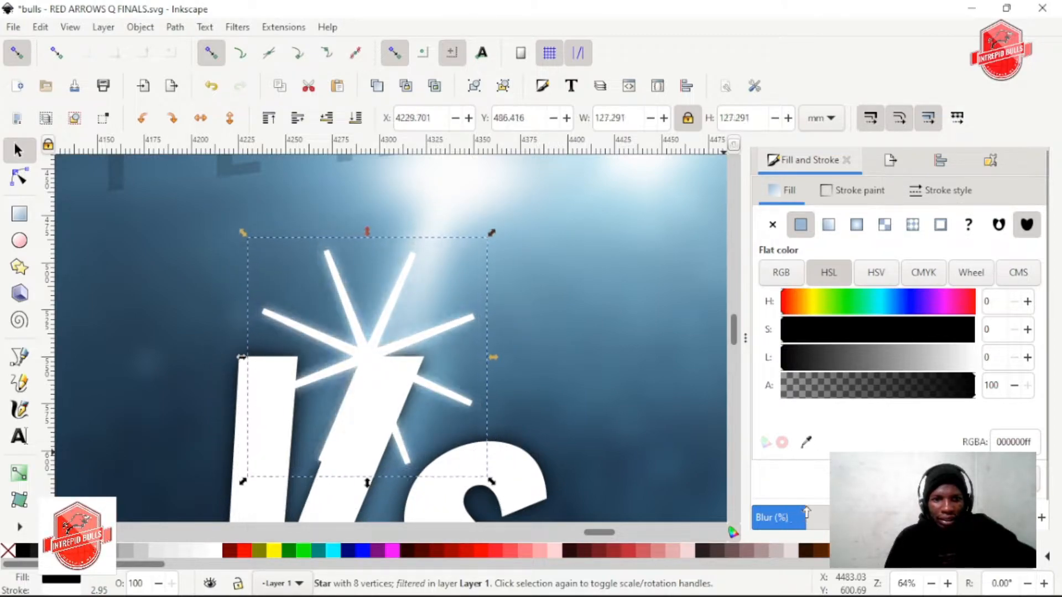
alt+click(381, 327)
drag(771, 517, 791, 519)
Clear the selection and check how the star sparkle on the Vs. lettering looks against the whole poster
ctrl+scroll(381, 398, down, 2)
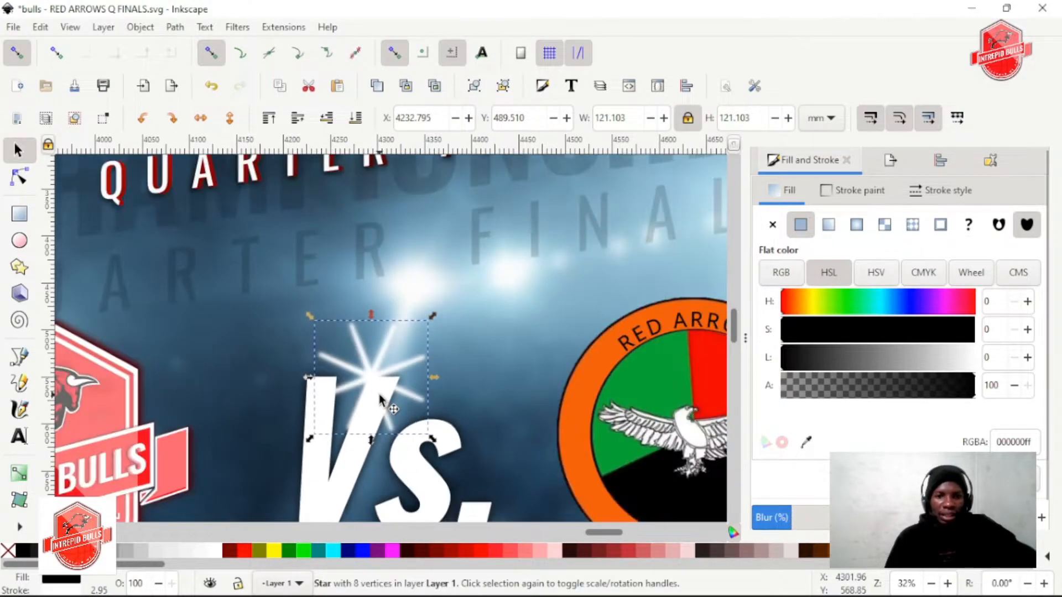
scroll(381, 387, right, 1)
ctrl+scroll(381, 387, down, 1)
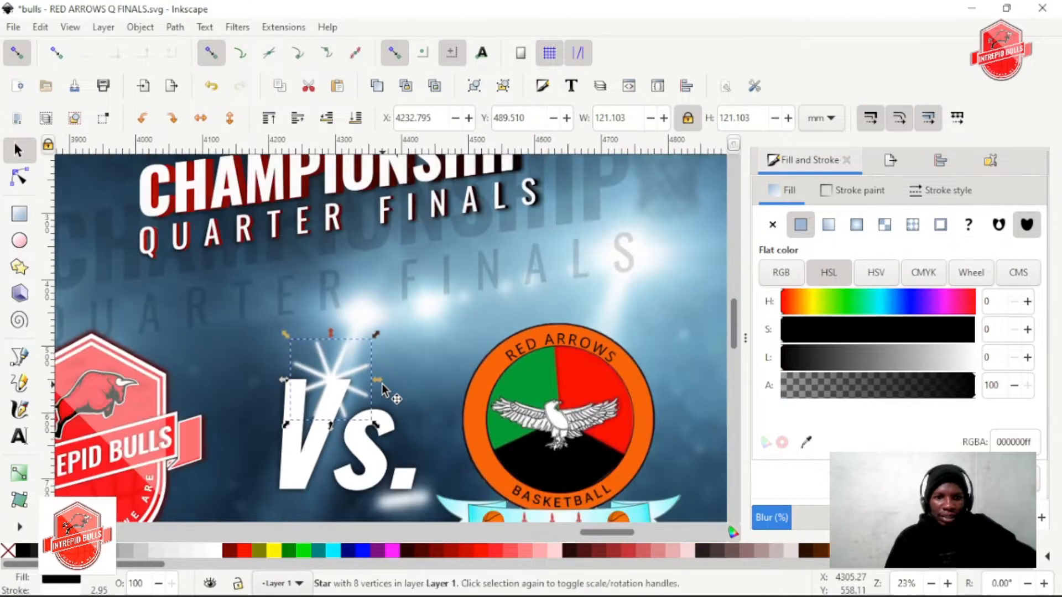
scroll(381, 387, right, 1)
ctrl+scroll(383, 386, down, 1)
scroll(449, 399, right, 4)
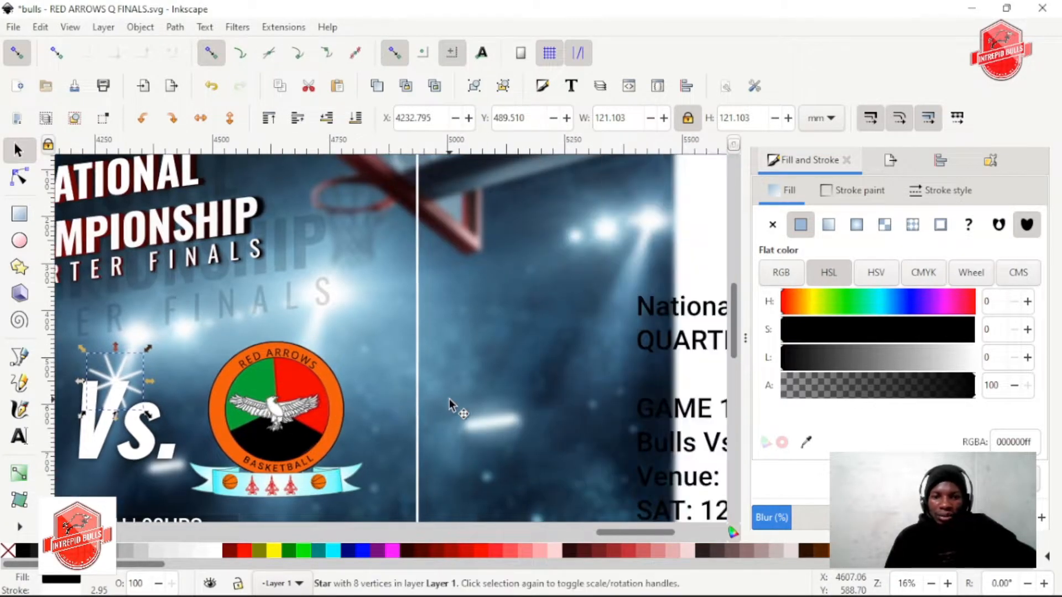
ctrl+scroll(449, 399, down, 2)
drag(609, 359, 234, 408)
ctrl+scroll(234, 407, up, 3)
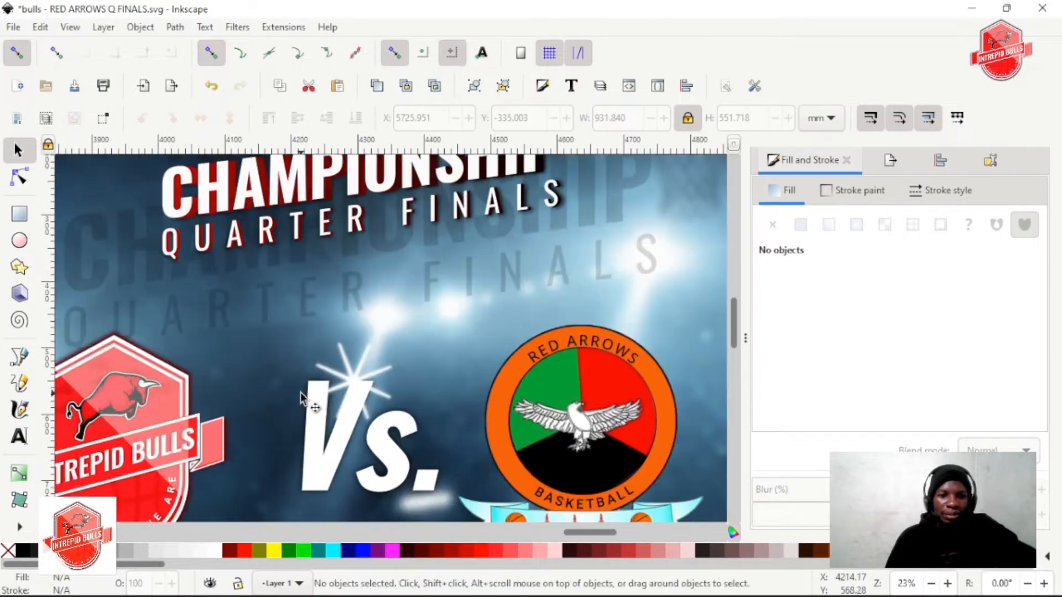
Group the two stars, scale the group down to about 74 mm wide and centre it on the V's upper-right end
click(356, 374)
shift+click(355, 379)
drag(400, 429, 391, 423)
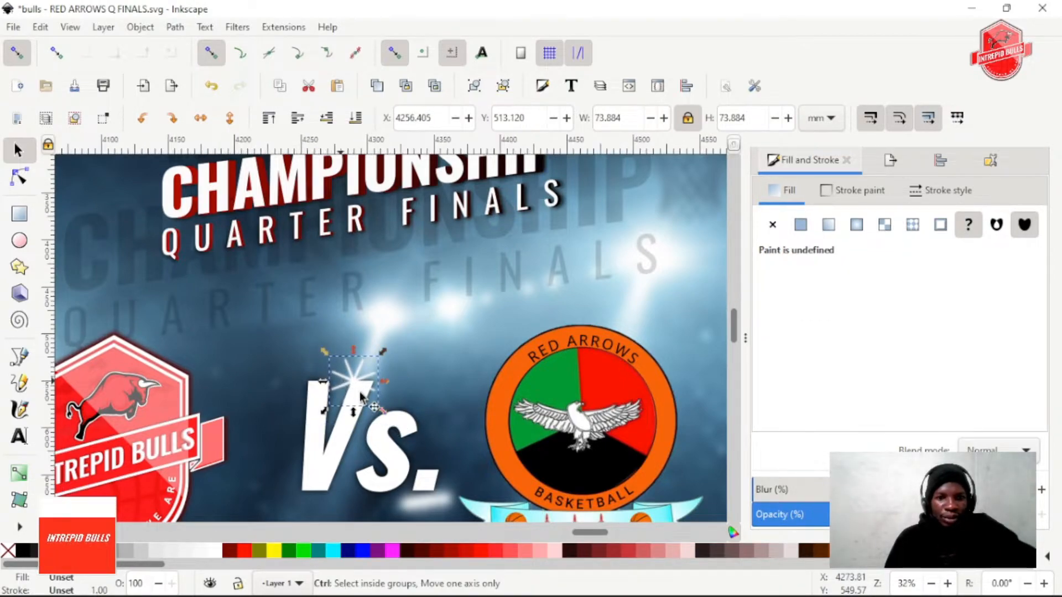
ctrl+scroll(359, 391, up, 2)
drag(356, 381, 355, 382)
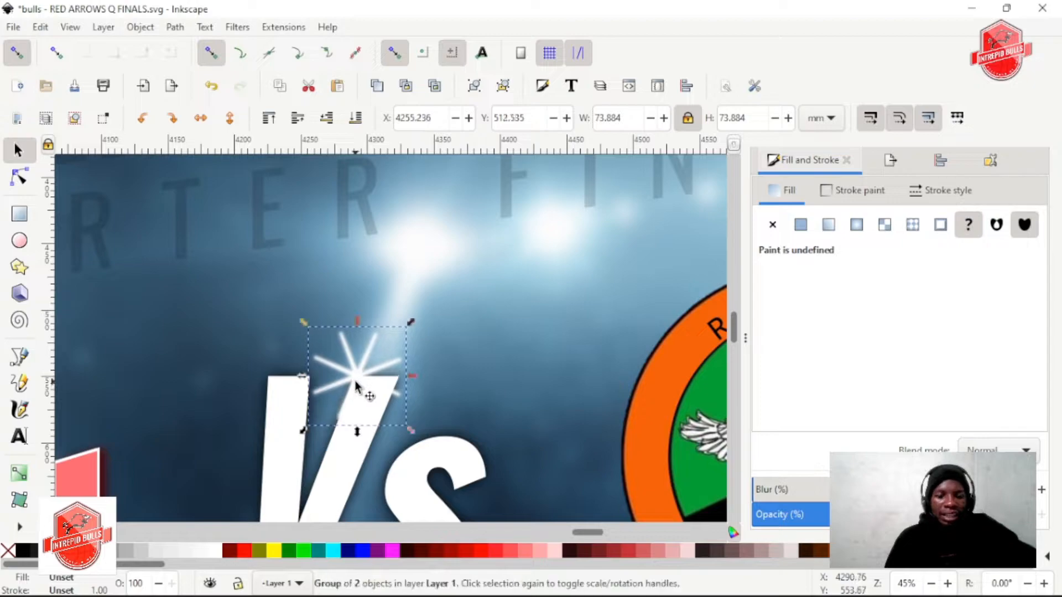
Move the star group onto the upper-right corner of the Intrepid Bulls logo's hexagon
scroll(353, 392, left, 3)
drag(534, 379, 186, 371)
ctrl+scroll(218, 393, down, 2)
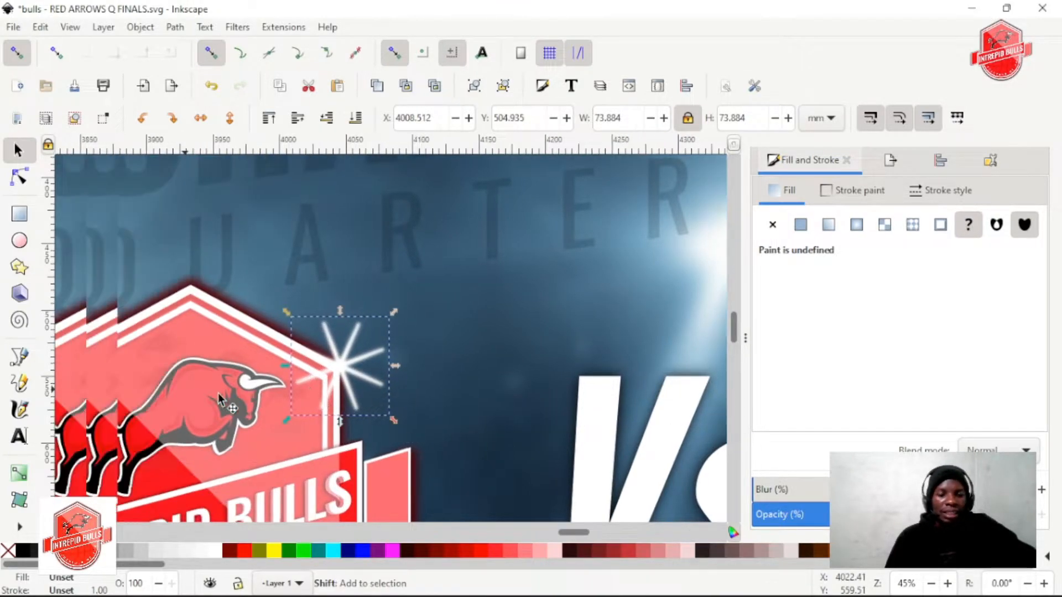
ctrl+scroll(338, 460, up, 1)
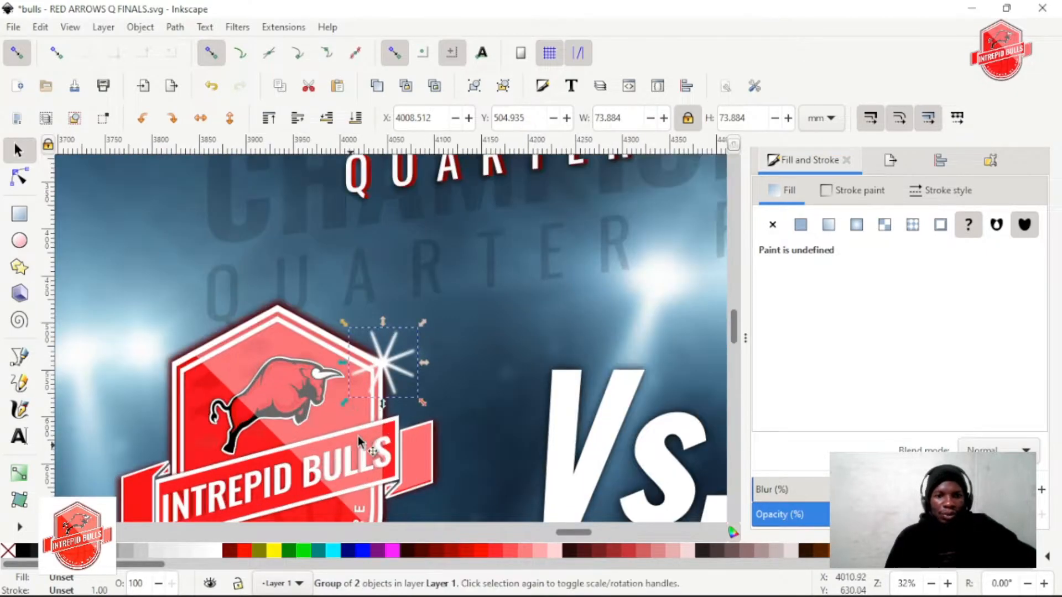
Draw a circle about 70 mm wide over the star on the Bulls logo and remove its stroke
drag(378, 365, 413, 396)
click(20, 241)
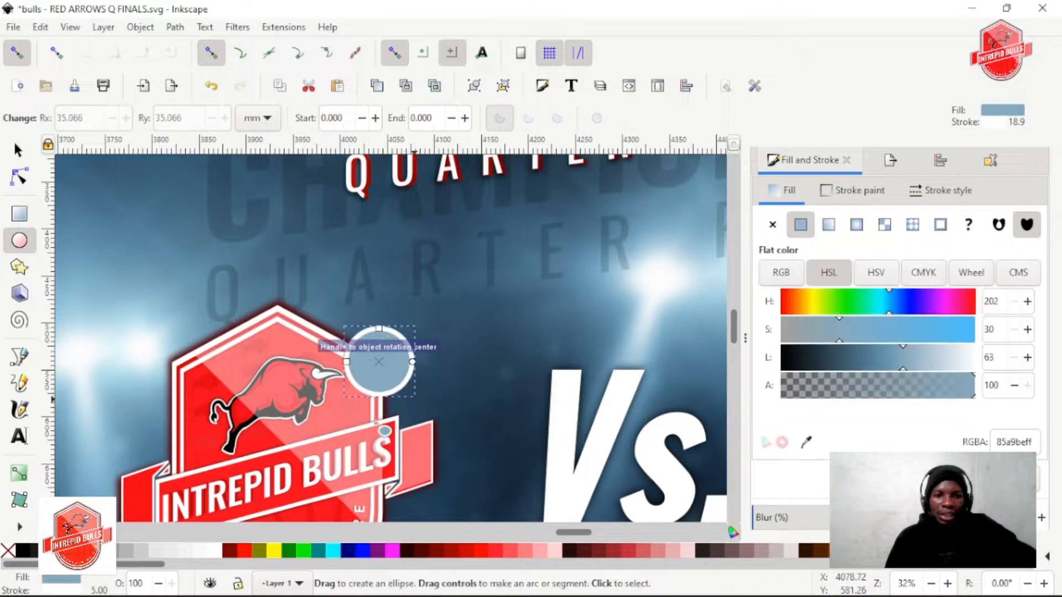
key(s)
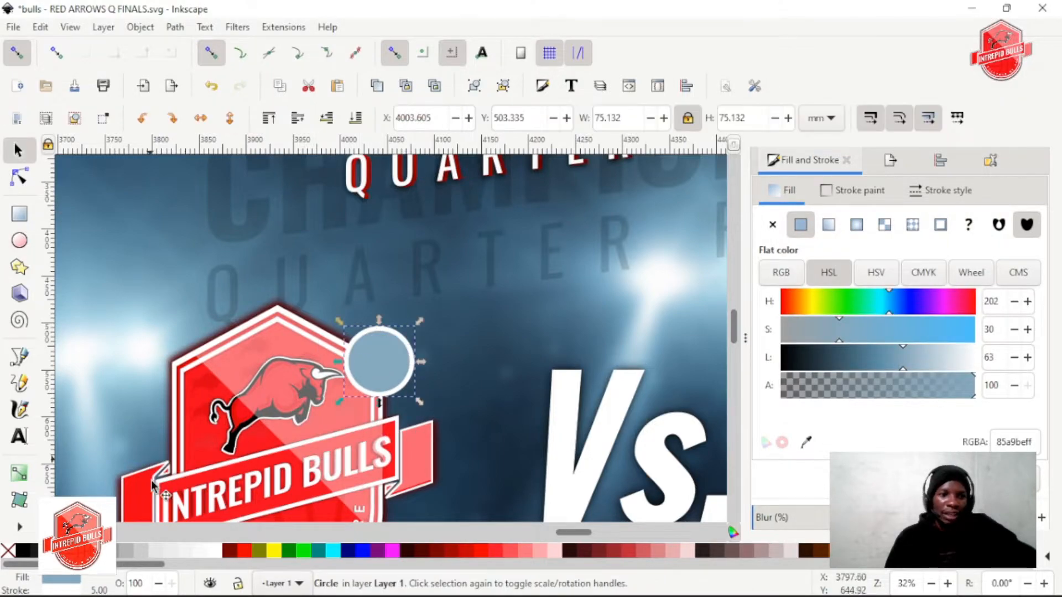
shift+click(14, 552)
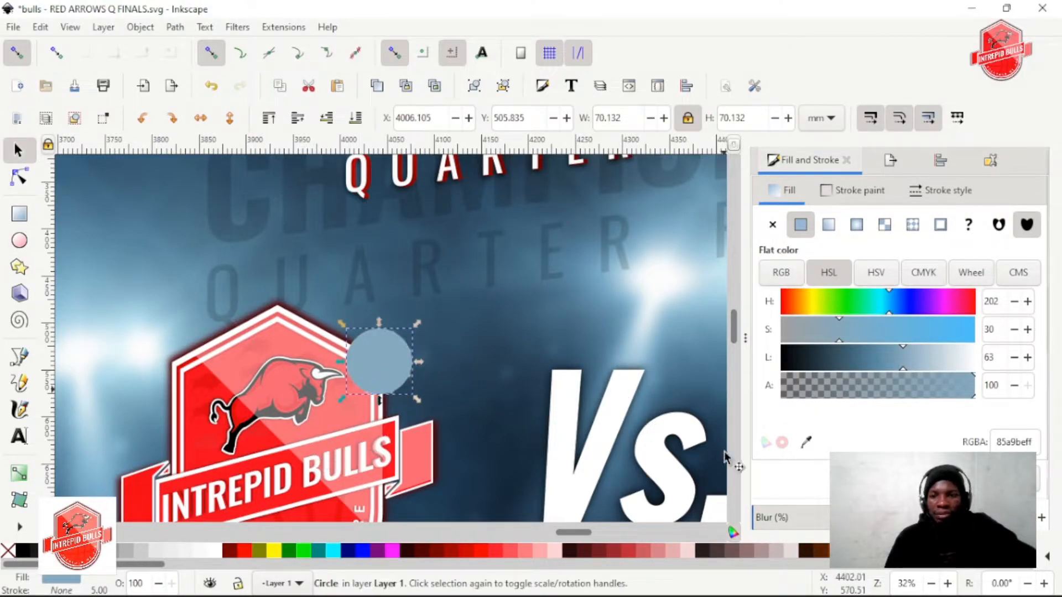
Turn the circle into a soft glow with a white ffffffff fill, a blur and an opacity of 85
drag(934, 363, 976, 362)
scroll(759, 517, down, 1)
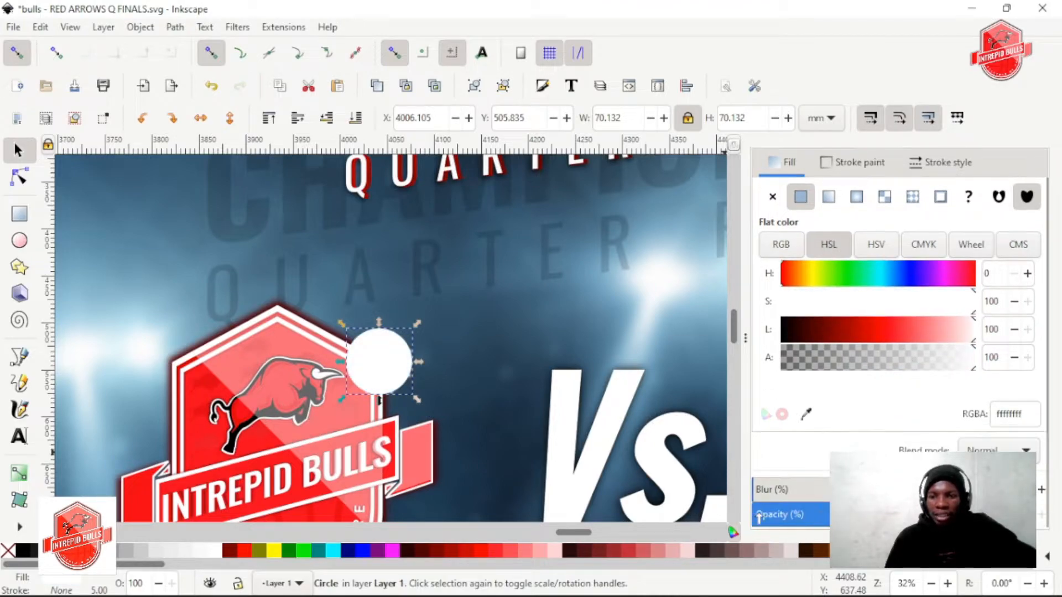
drag(773, 490, 883, 491)
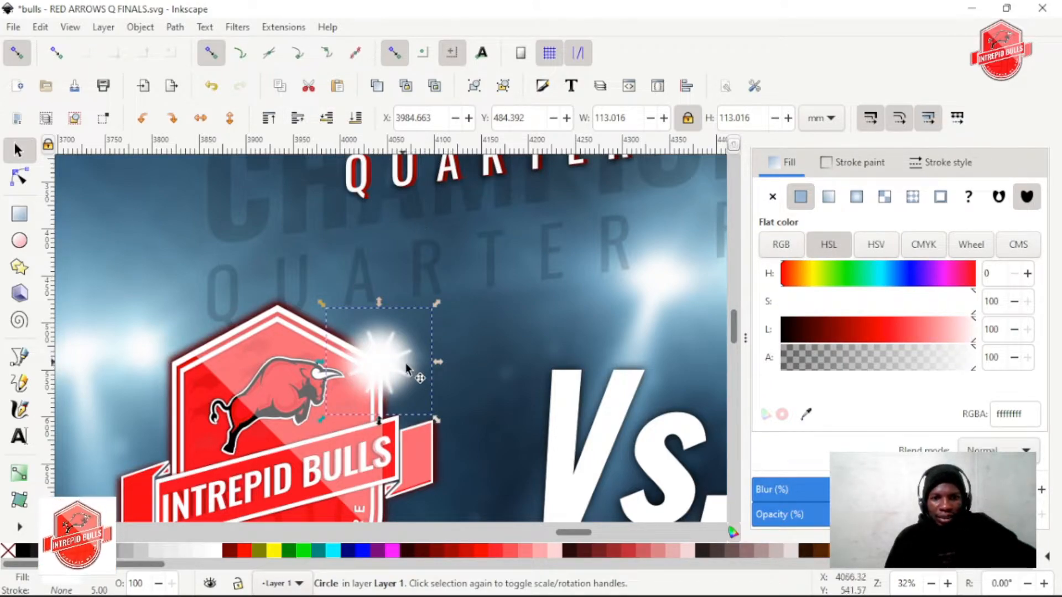
drag(906, 515, 840, 514)
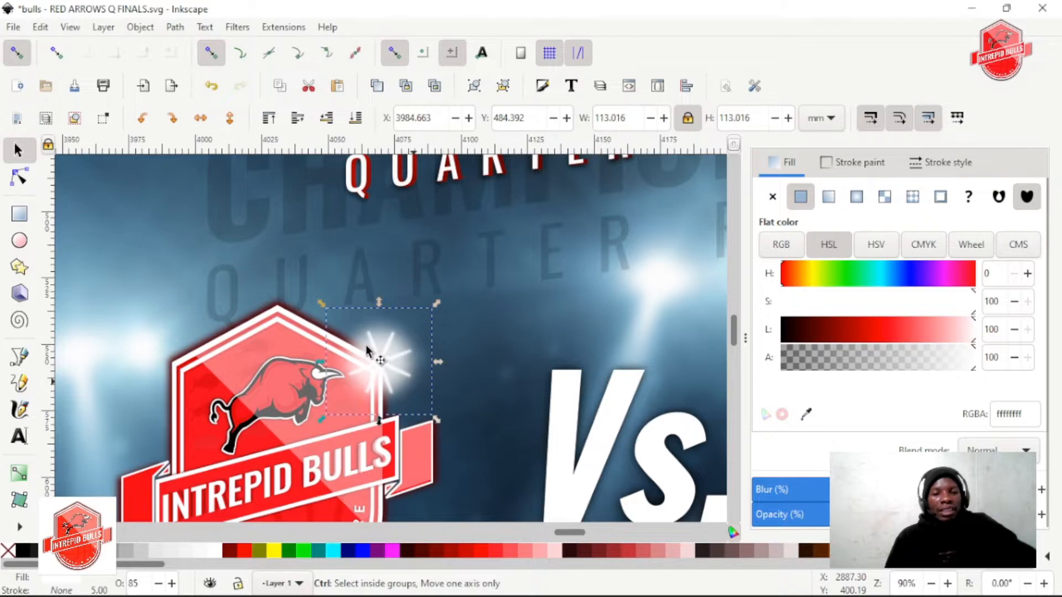
Delete the star group and the blurred white circle from the corner of the Bulls logo
ctrl+scroll(387, 365, up, 5)
ctrl+scroll(312, 288, down, 3)
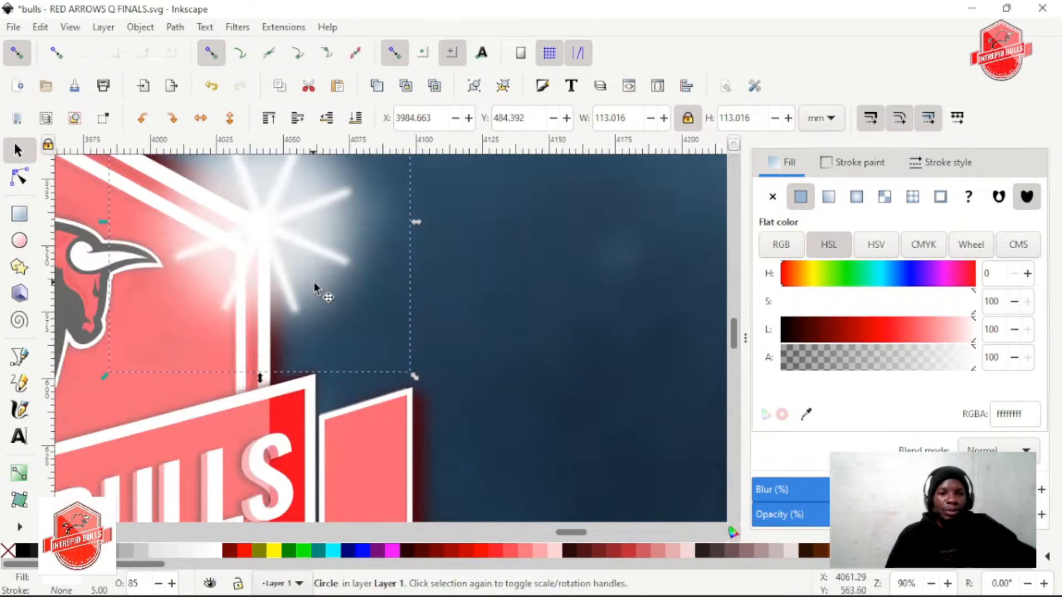
ctrl+scroll(304, 286, down, 5)
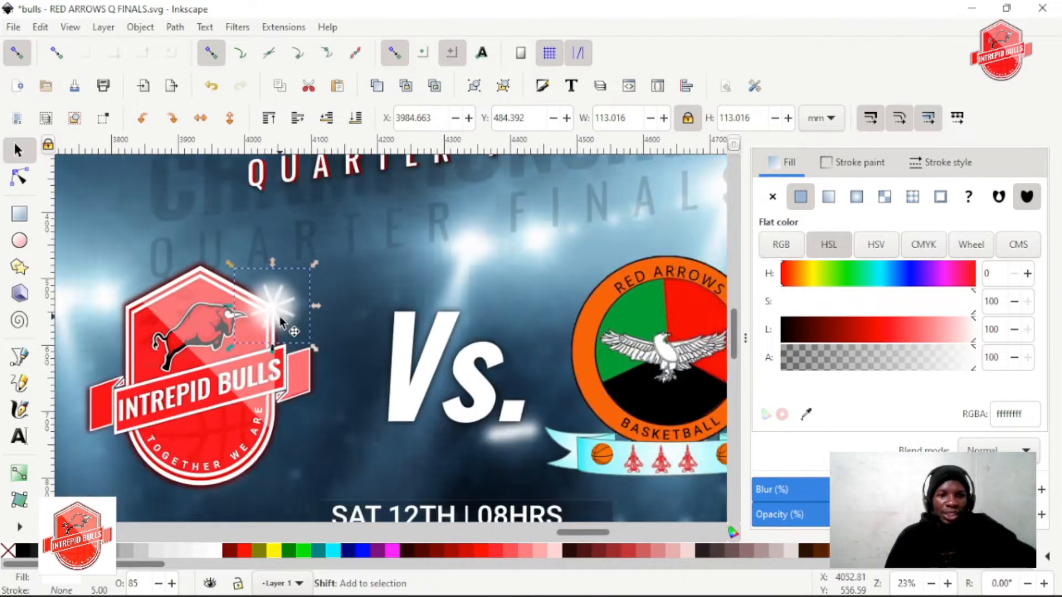
ctrl+scroll(348, 338, down, 2)
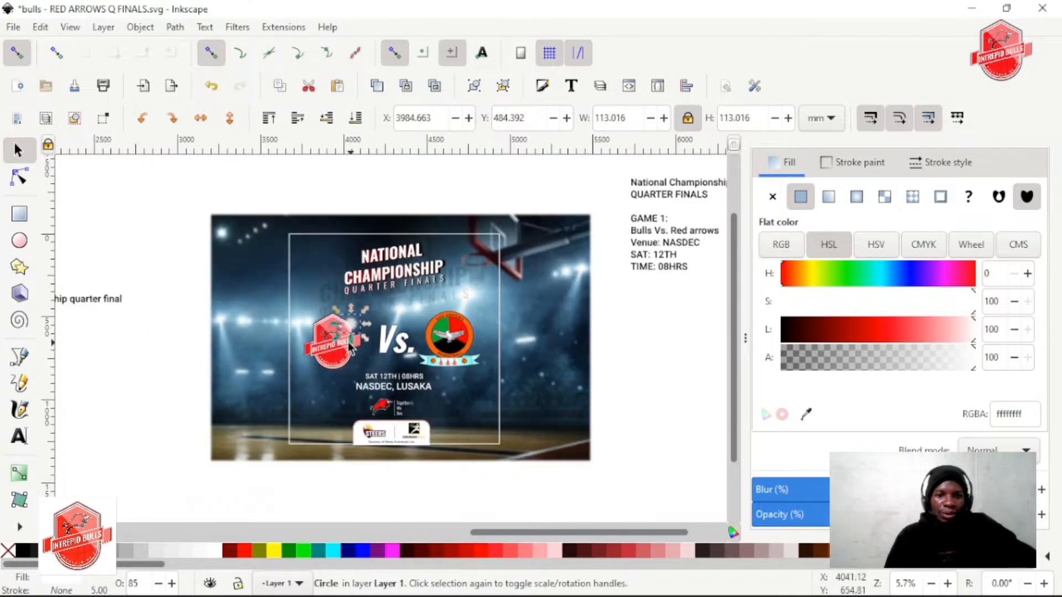
ctrl+scroll(367, 348, up, 2)
shift+scroll(303, 313, up, 2)
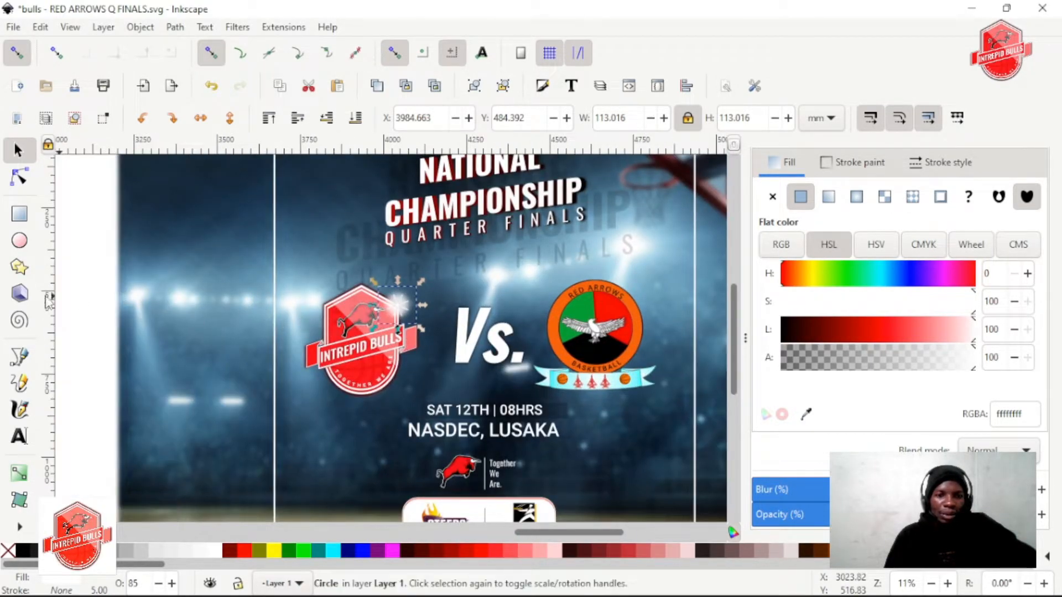
drag(517, 336, 516, 336)
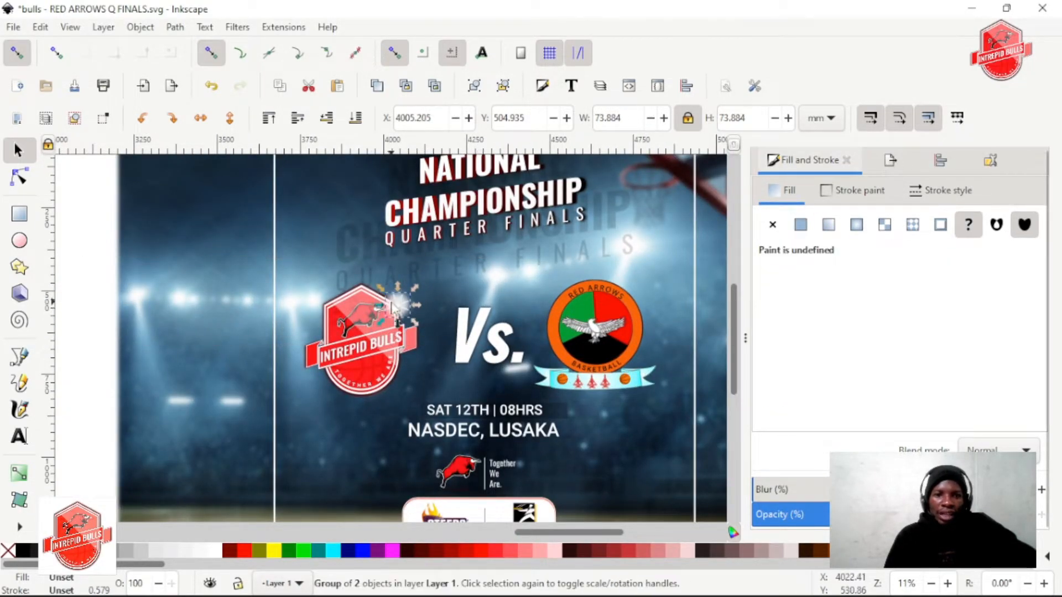
right_click(393, 306)
click(453, 266)
scroll(269, 325, right, 4)
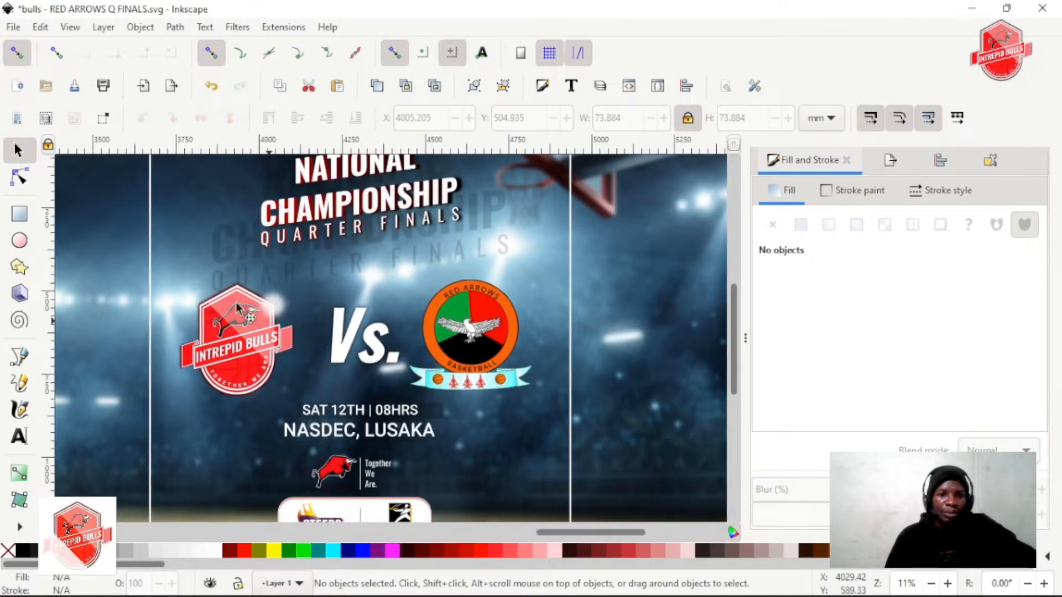
scroll(185, 294, left, 6)
right_click(461, 307)
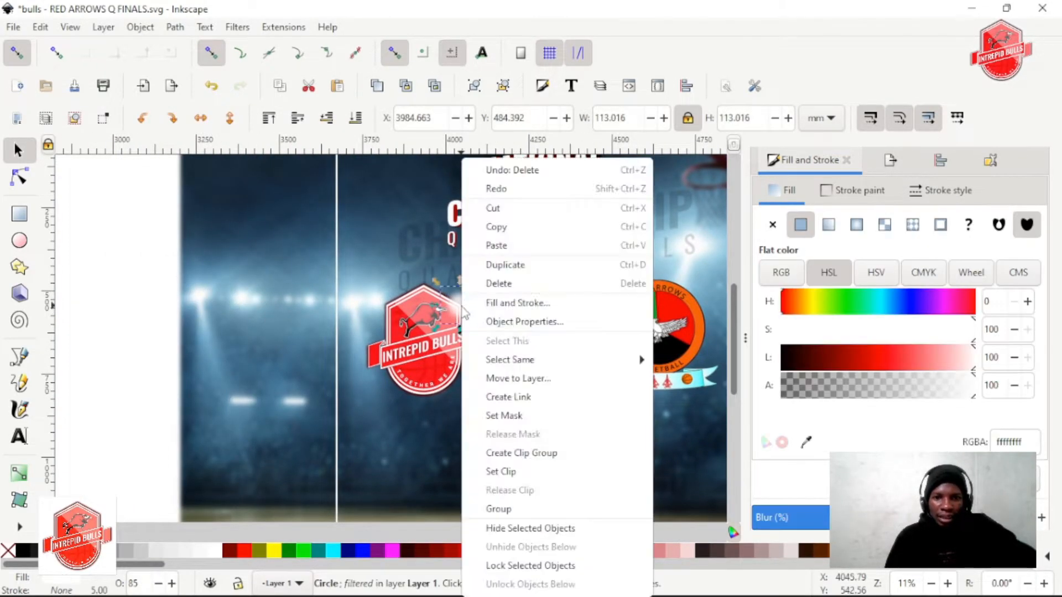
click(487, 281)
Examine the poster layout around the Vs. lettering and both team logos, selecting the Intrepid Bulls logo
scroll(461, 326, up, 2)
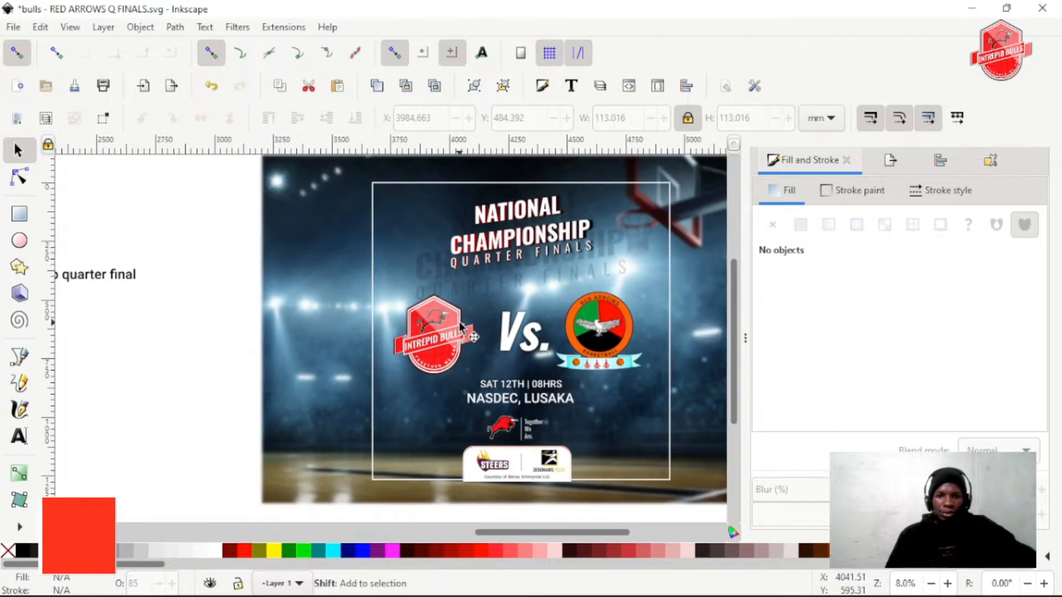
scroll(407, 348, up, 2)
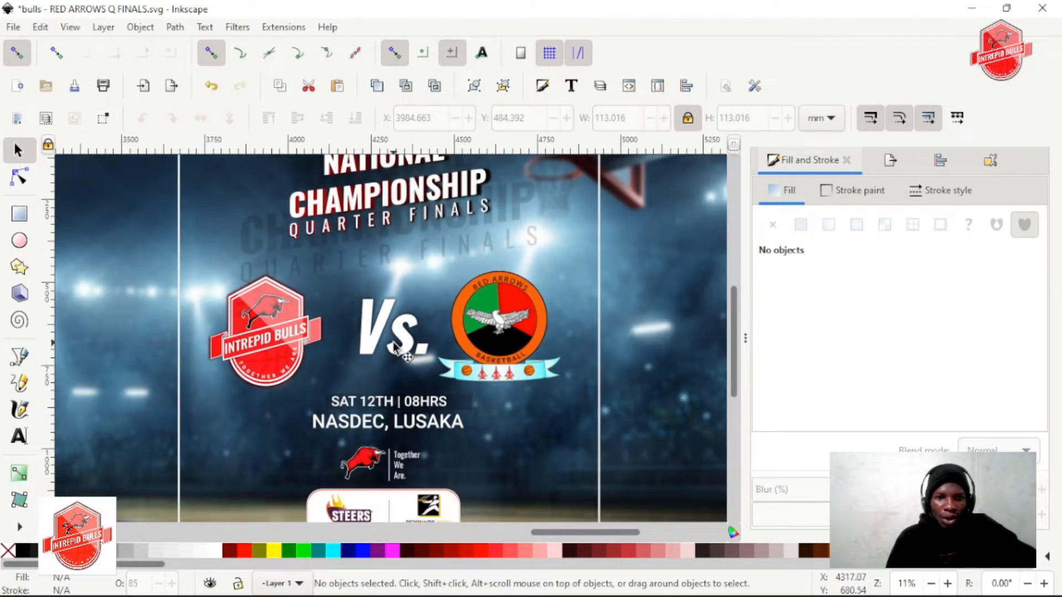
scroll(394, 337, down, 3)
scroll(393, 337, up, 2)
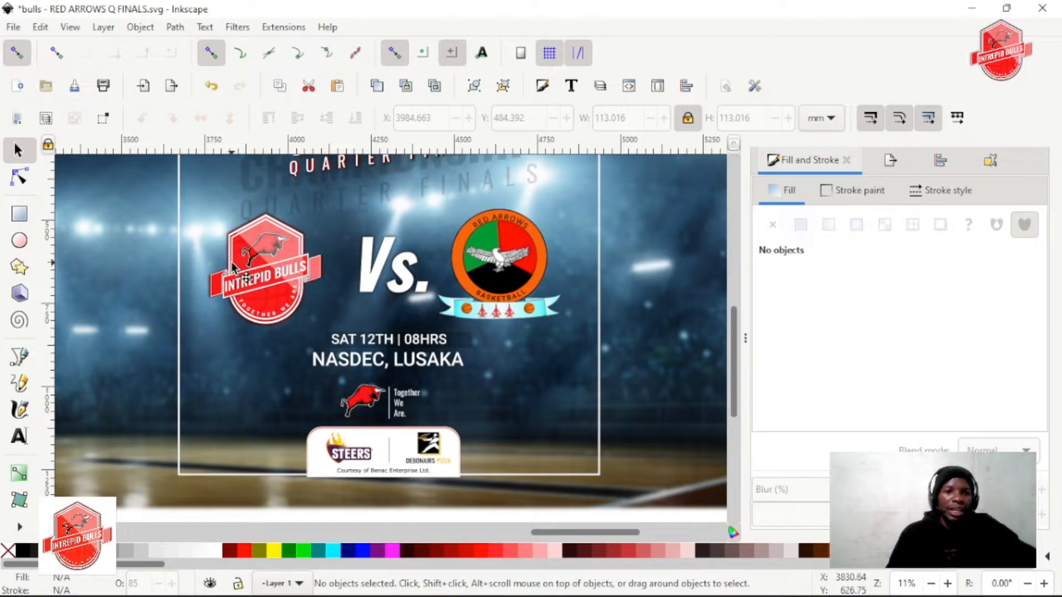
click(257, 280)
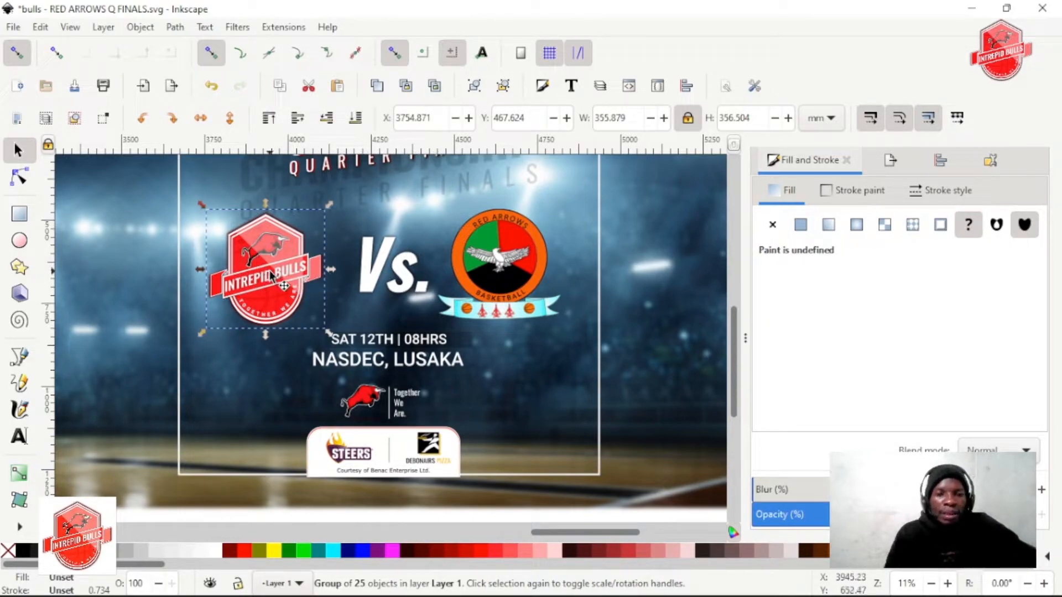
scroll(271, 274, up, 1)
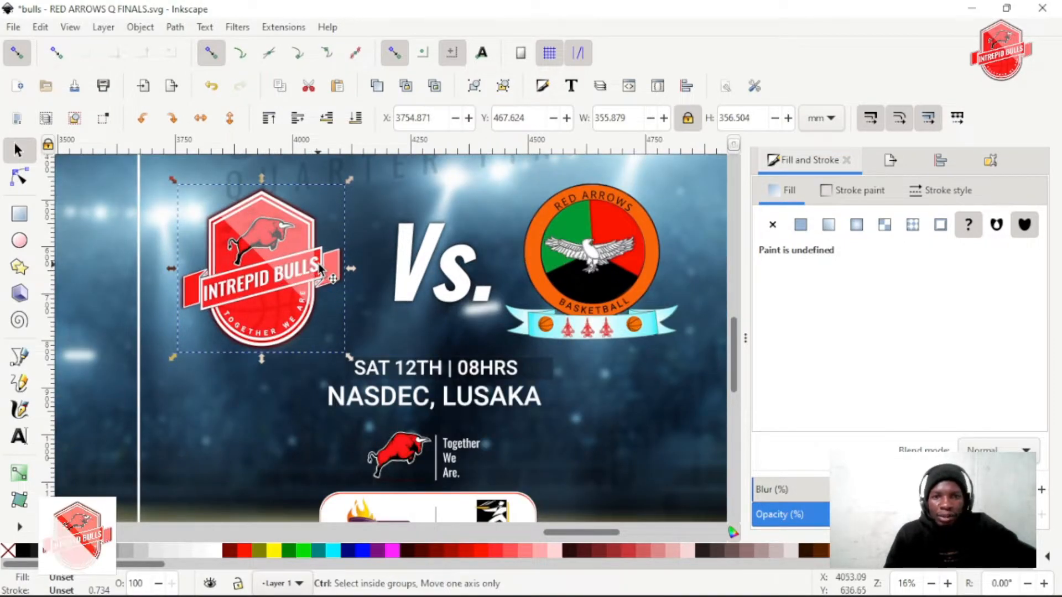
scroll(319, 268, down, 2)
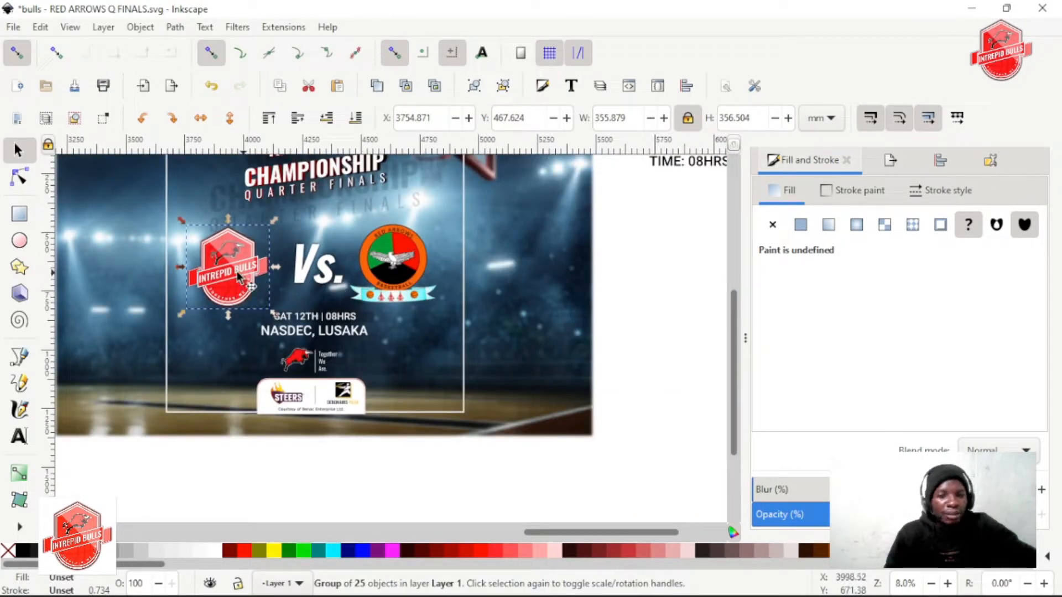
scroll(252, 296, up, 1)
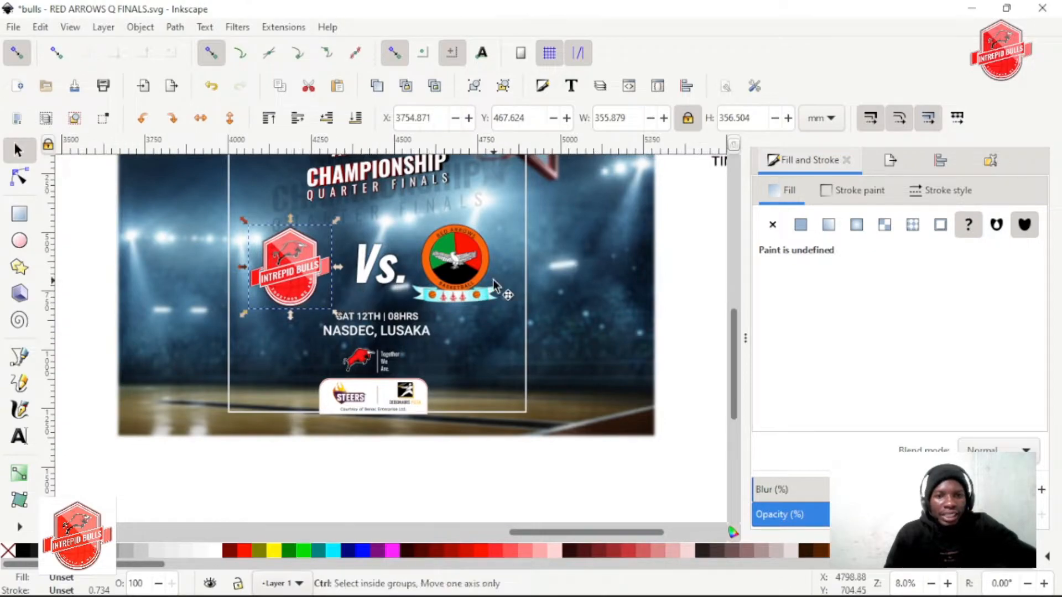
scroll(357, 298, up, 1)
scroll(356, 298, up, 1)
scroll(322, 357, left, 3)
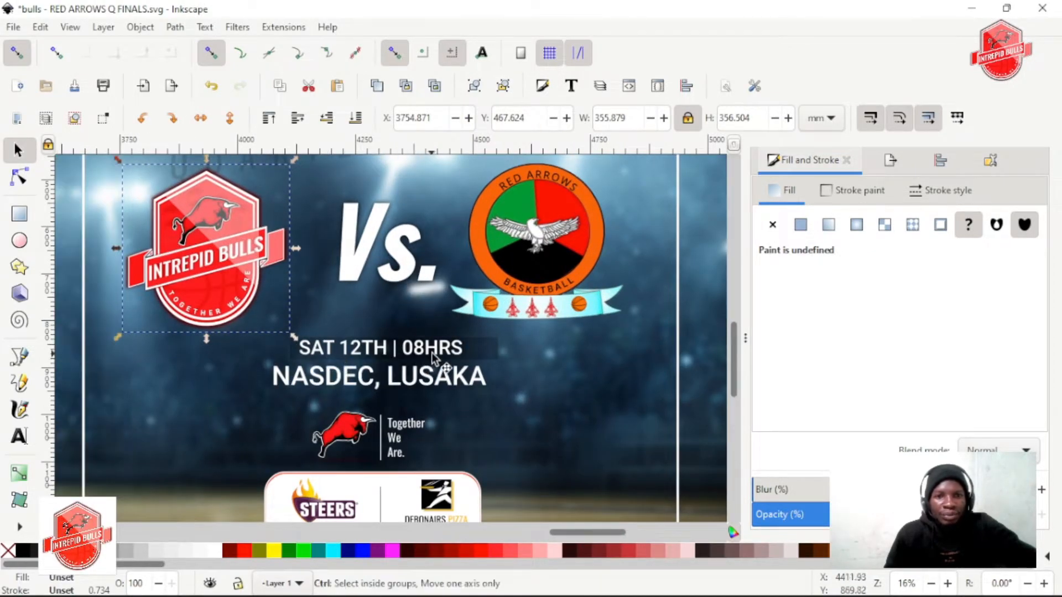
Select the NASDEC, LUSAKA text and examine the venue lines, the slogan and the sponsor box beneath them
scroll(431, 353, up, 1)
scroll(412, 360, down, 2)
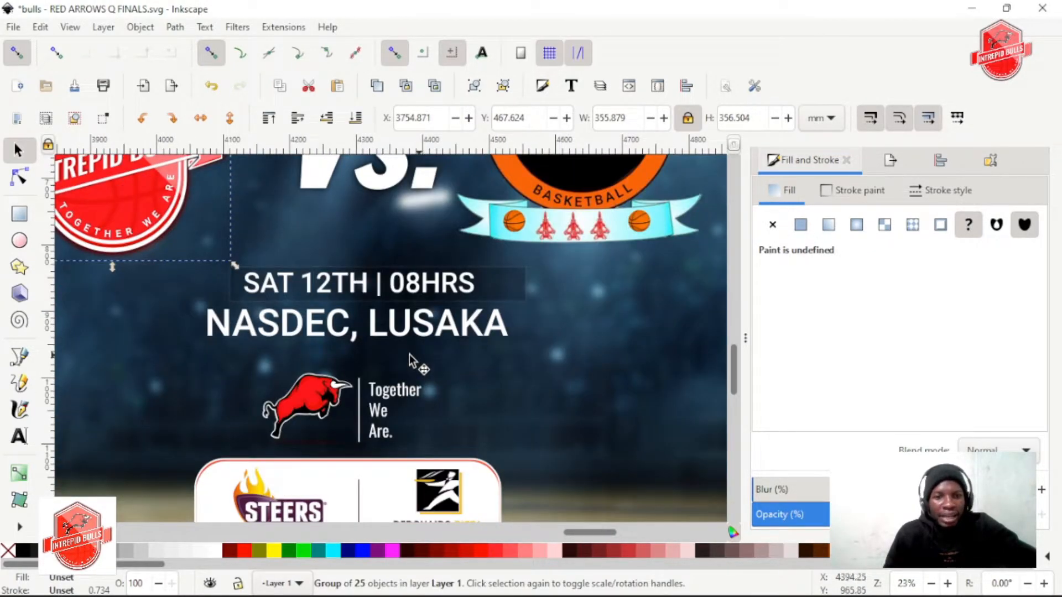
ctrl+click(314, 324)
scroll(360, 324, down, 2)
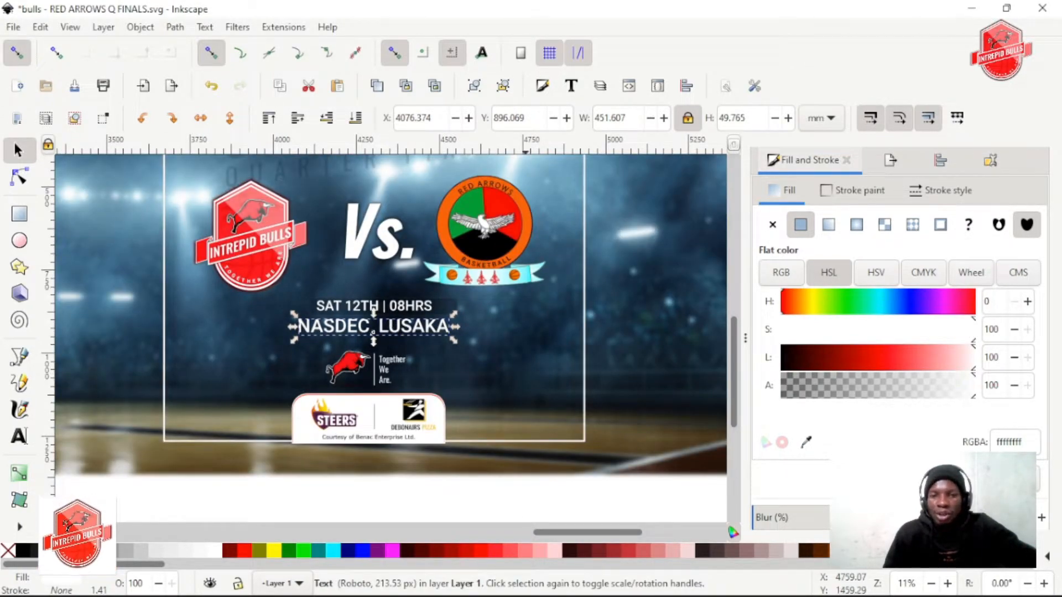
scroll(431, 353, down, 3)
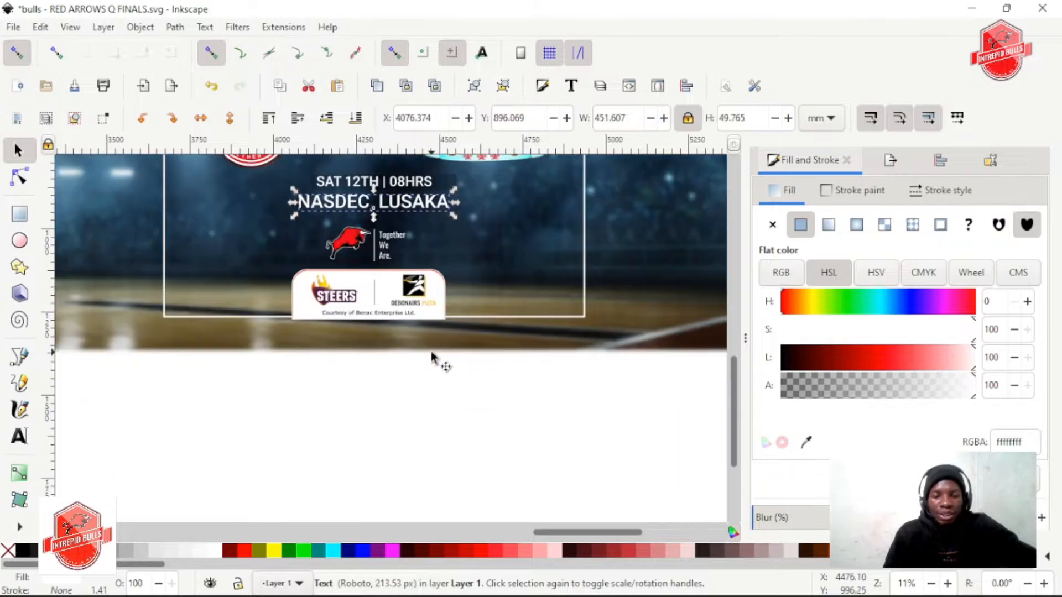
scroll(431, 354, up, 4)
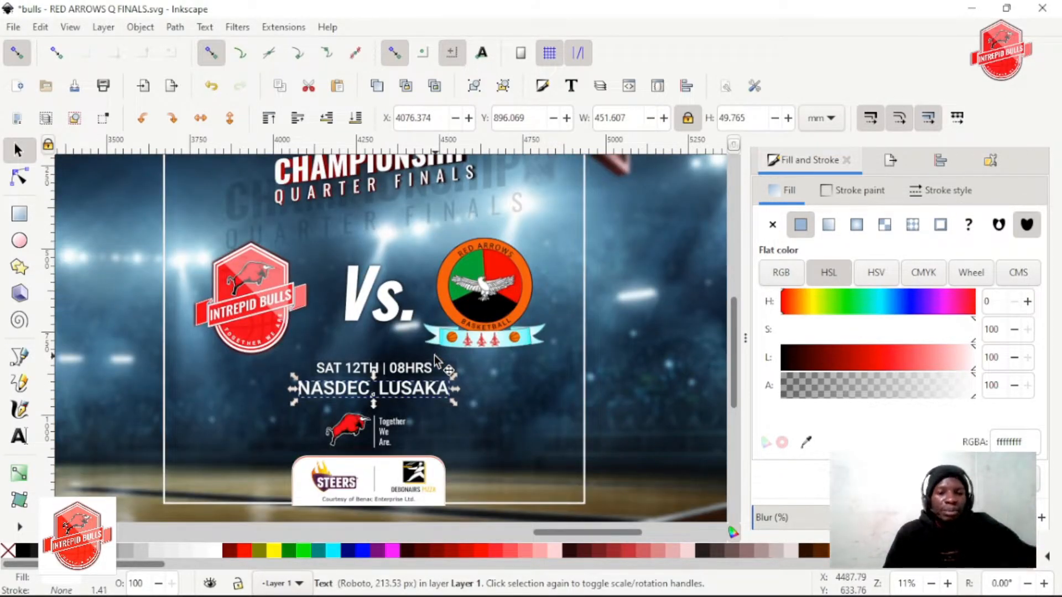
scroll(382, 409, up, 2)
scroll(377, 426, up, 1)
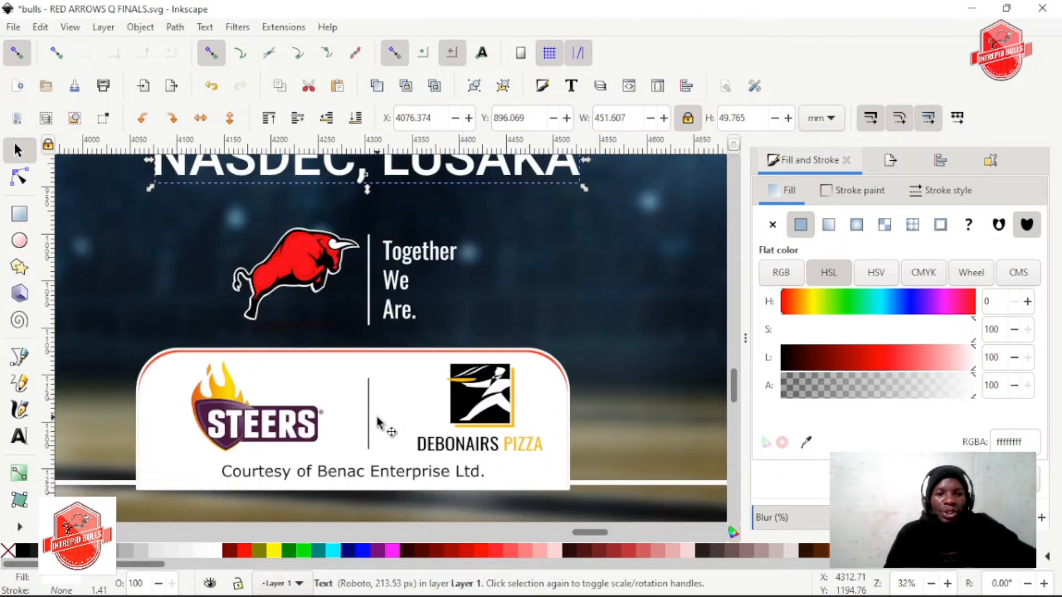
Stretch the orange band behind the white sponsor box upward to a height of about 158.5 mm, with other-point snapping switched off
click(401, 363)
alt+click(409, 355)
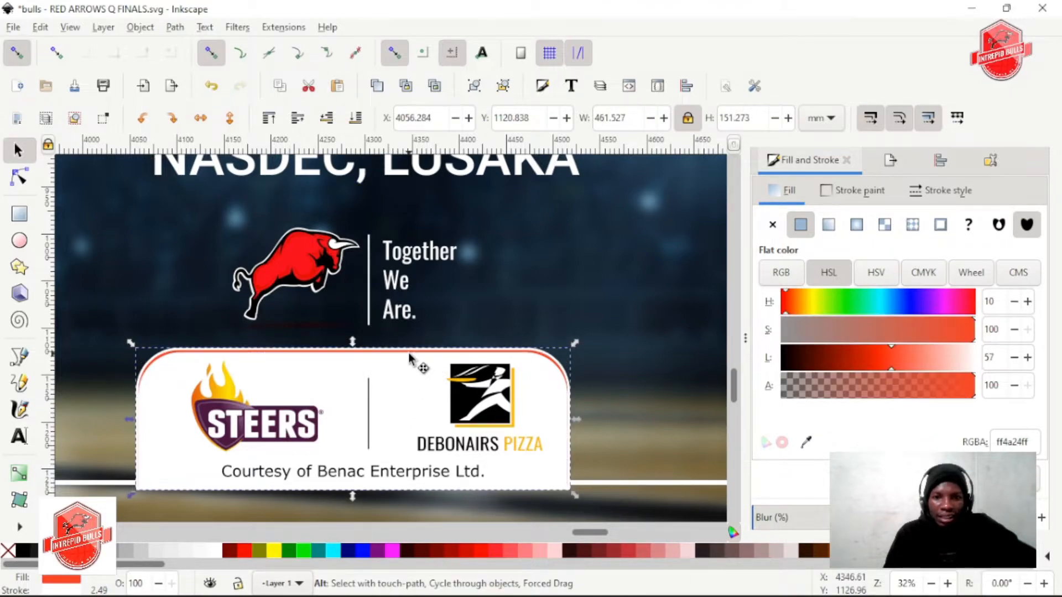
drag(354, 341, 354, 346)
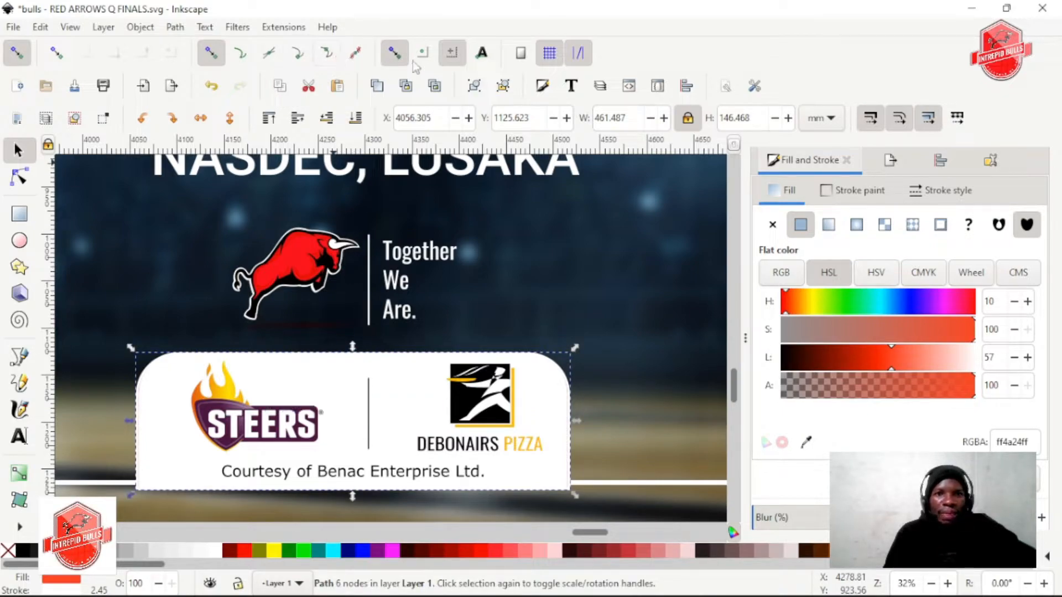
click(395, 53)
drag(352, 346, 354, 334)
scroll(470, 285, down, 2)
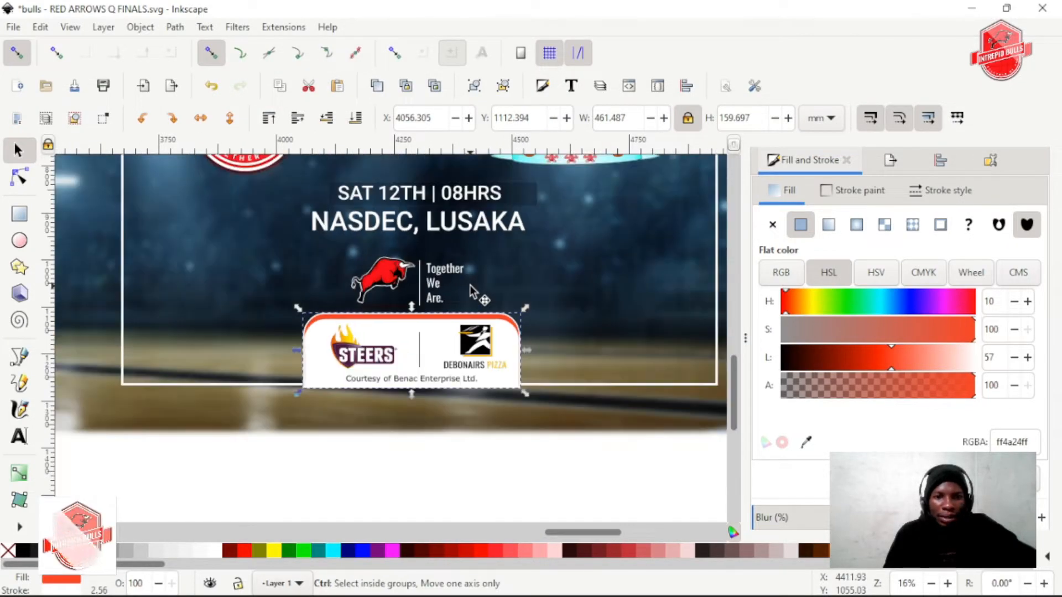
scroll(469, 285, up, 1)
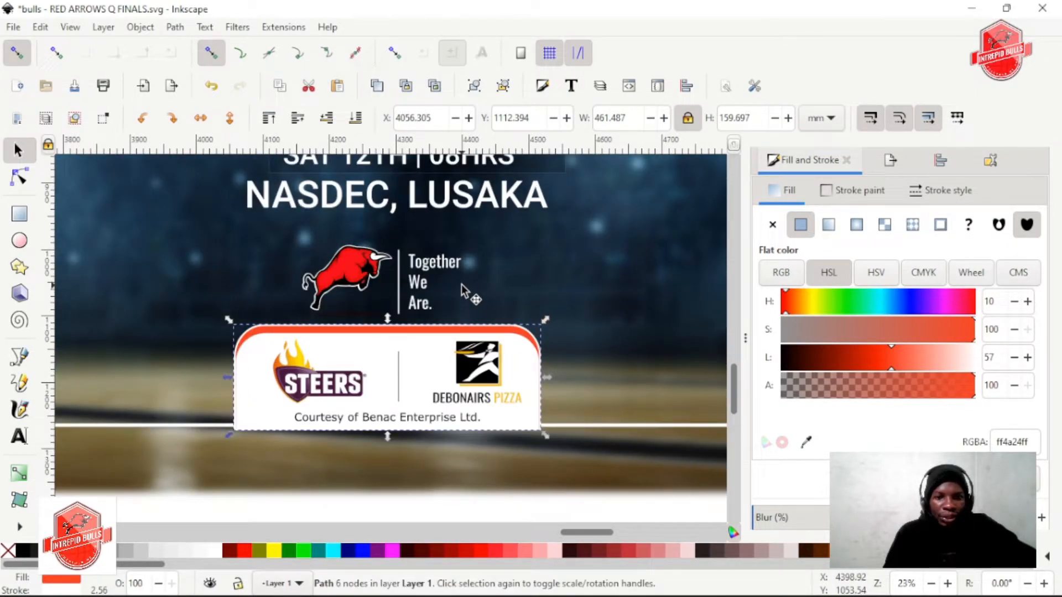
drag(388, 319, 394, 318)
scroll(395, 343, down, 1)
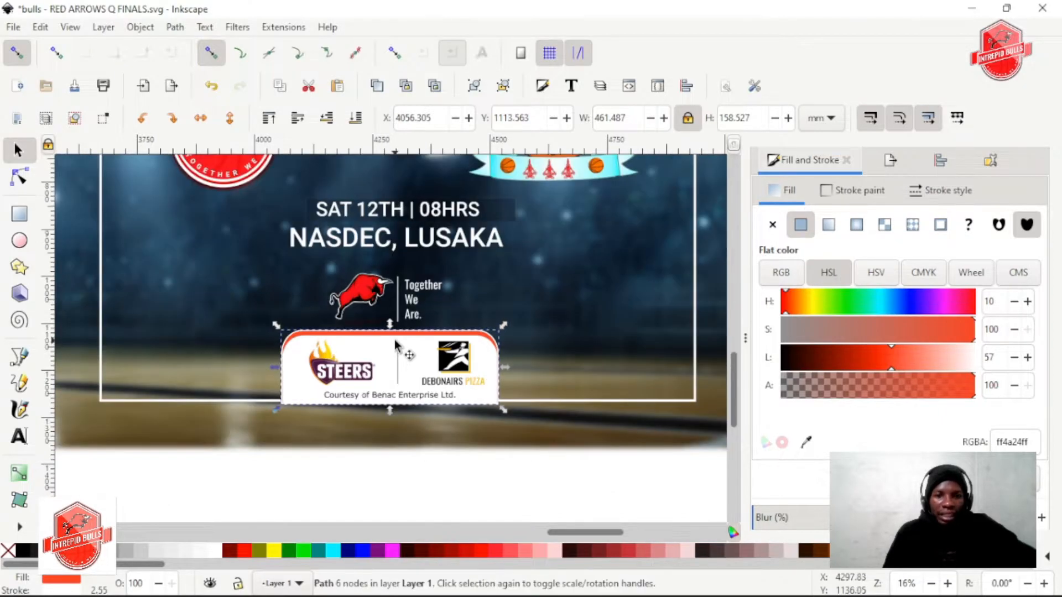
Apply a linear gradient fill to the orange band behind the sponsor box and select its starting stop
scroll(396, 345, up, 5)
scroll(397, 346, down, 2)
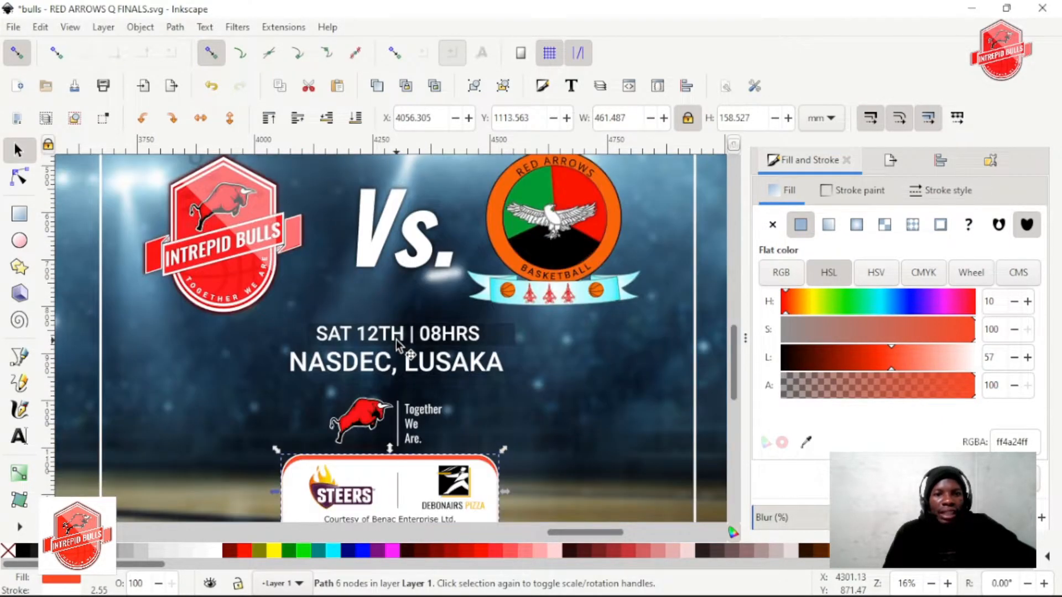
scroll(396, 340, down, 3)
scroll(404, 420, up, 1)
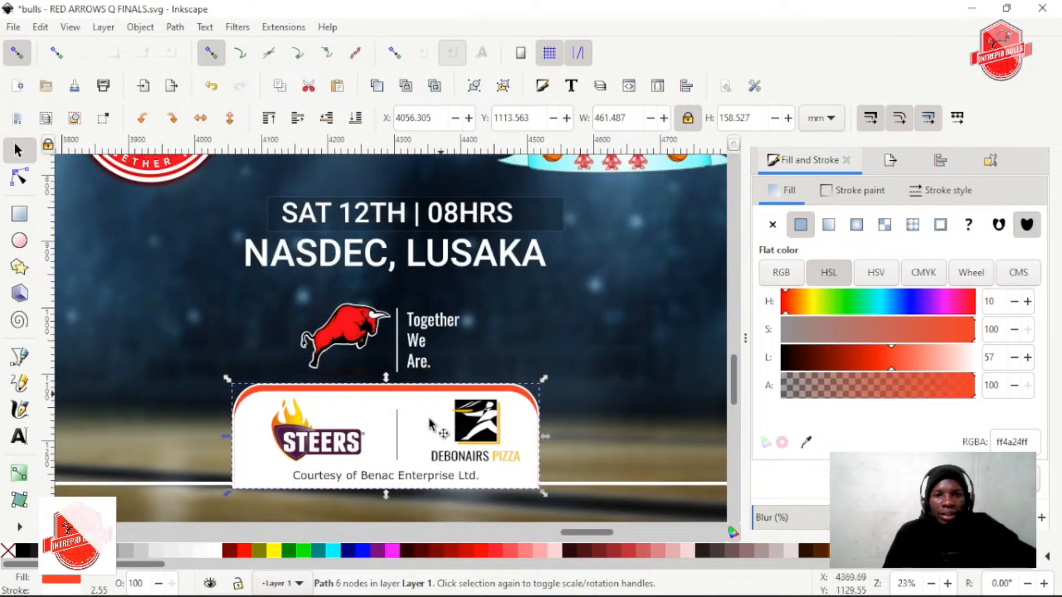
alt+click(368, 412)
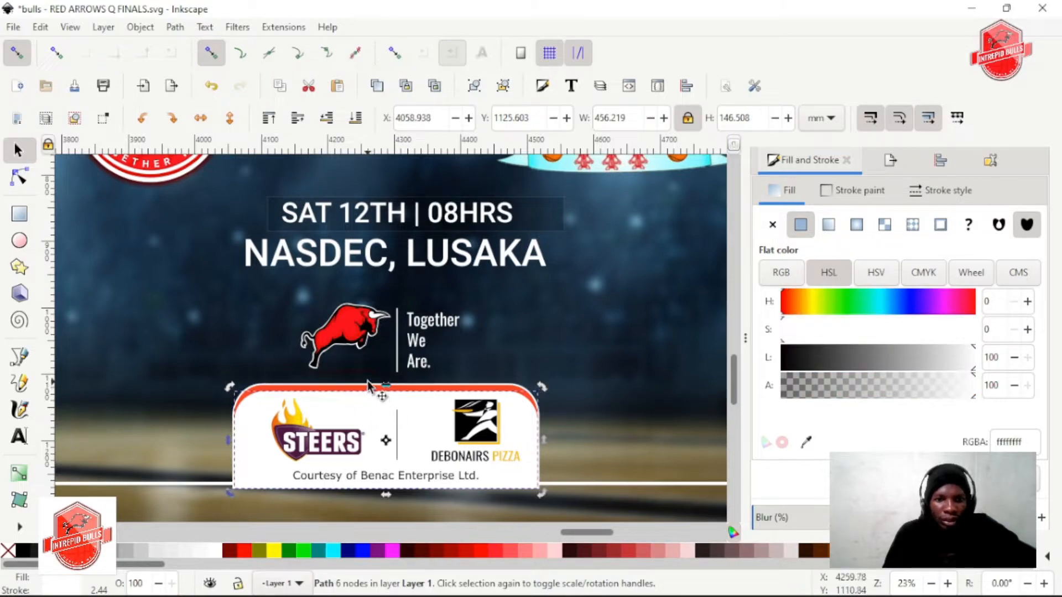
alt+click(367, 381)
scroll(367, 386, up, 1)
scroll(369, 389, down, 3)
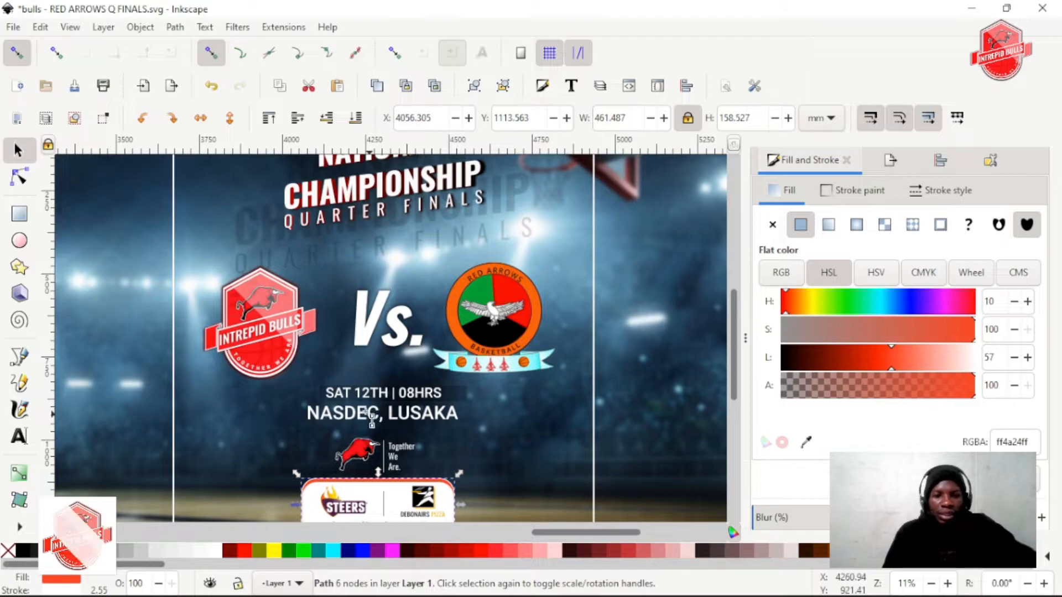
key(g)
scroll(468, 381, down, 1)
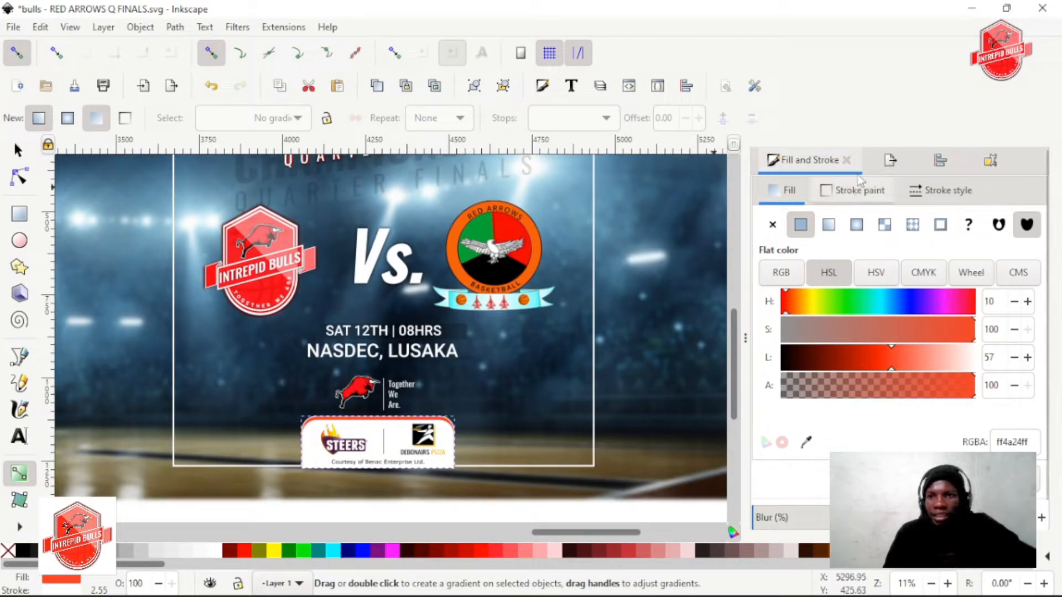
click(828, 226)
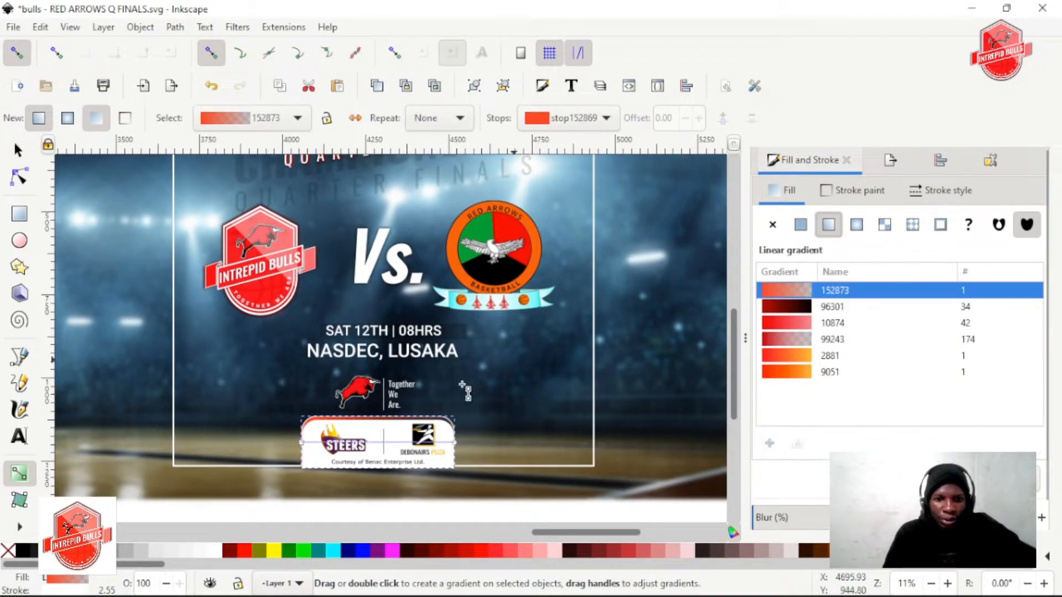
click(302, 443)
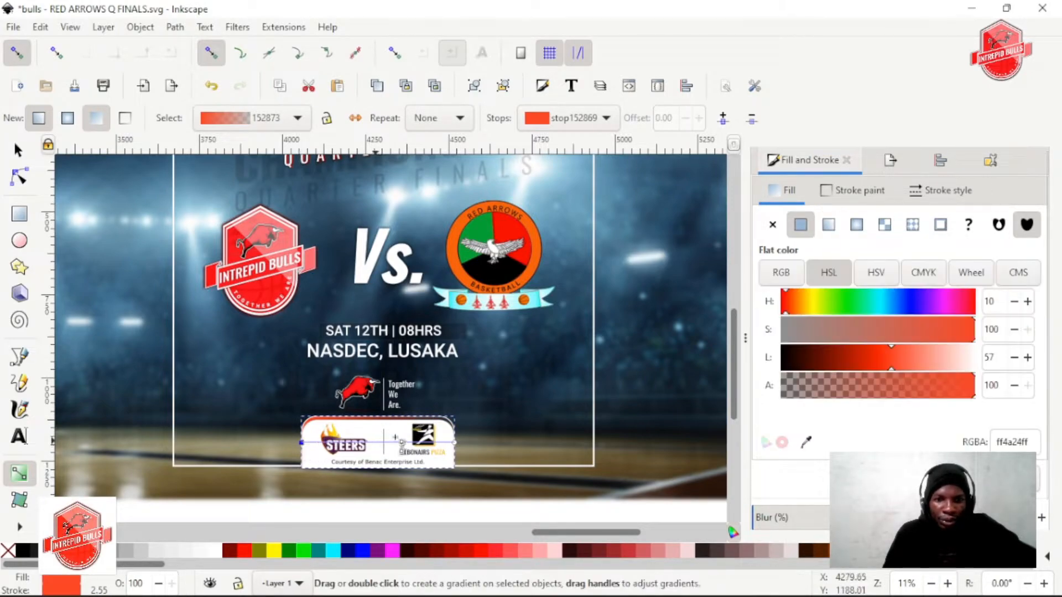
Colour the gradient's starting stop light blue 85b7d3ff sampled from the arena background, and select its end stop
scroll(438, 457, up, 1)
scroll(298, 487, up, 1)
scroll(309, 484, down, 1)
key(d)
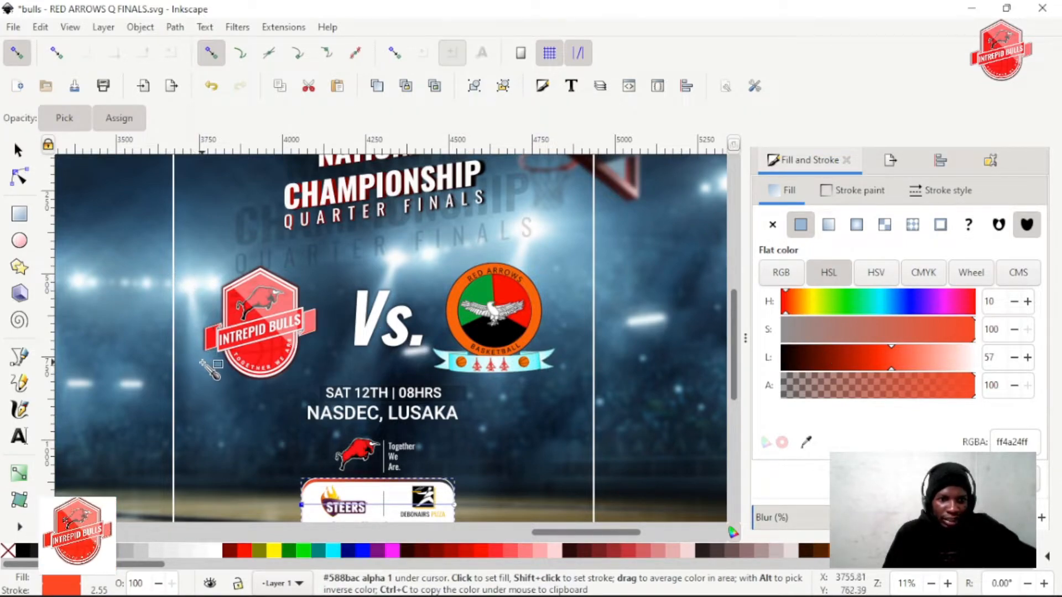
click(264, 403)
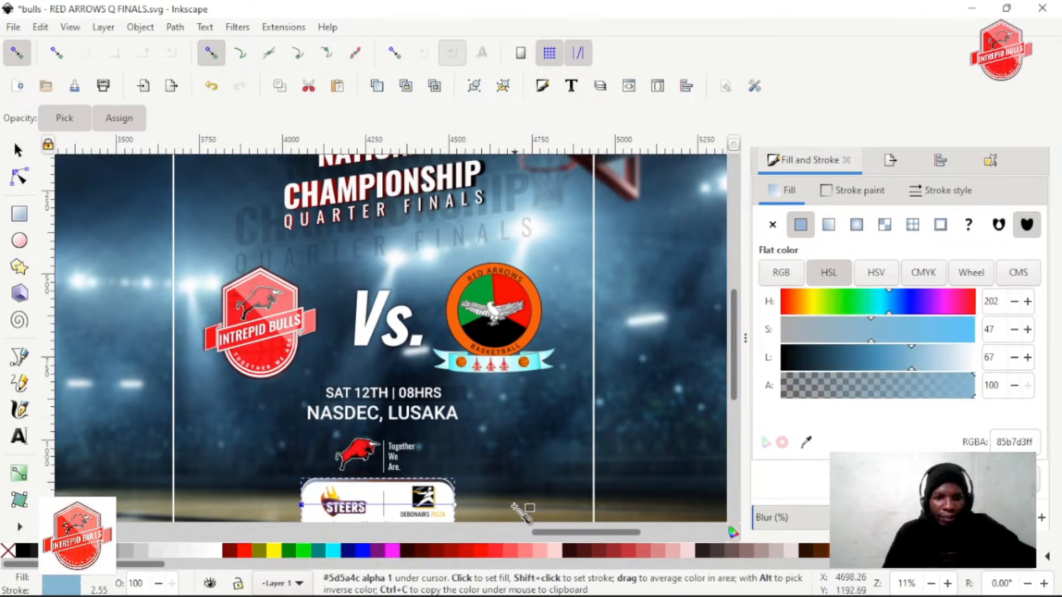
click(454, 506)
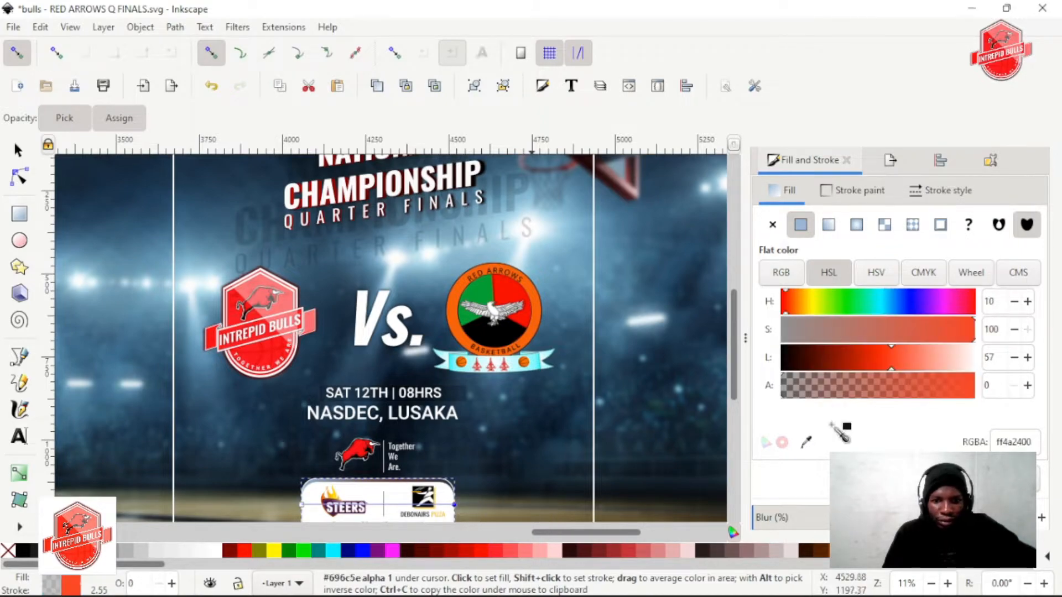
Try dark blues sampled from the arena background, 25475bff and 1c2f43ff, on the gradient's end stop
click(499, 404)
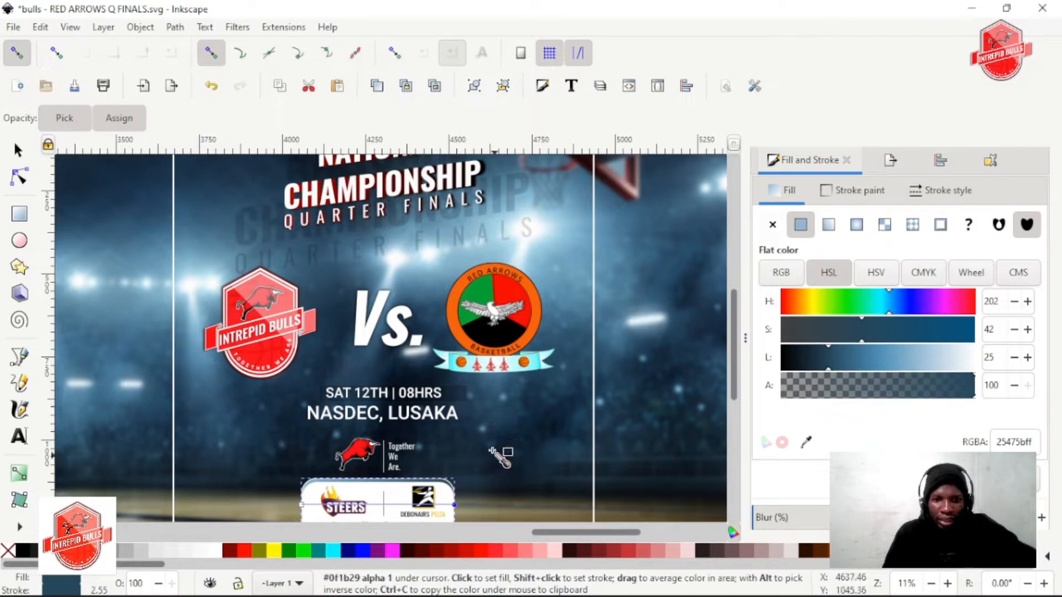
scroll(558, 403, up, 3)
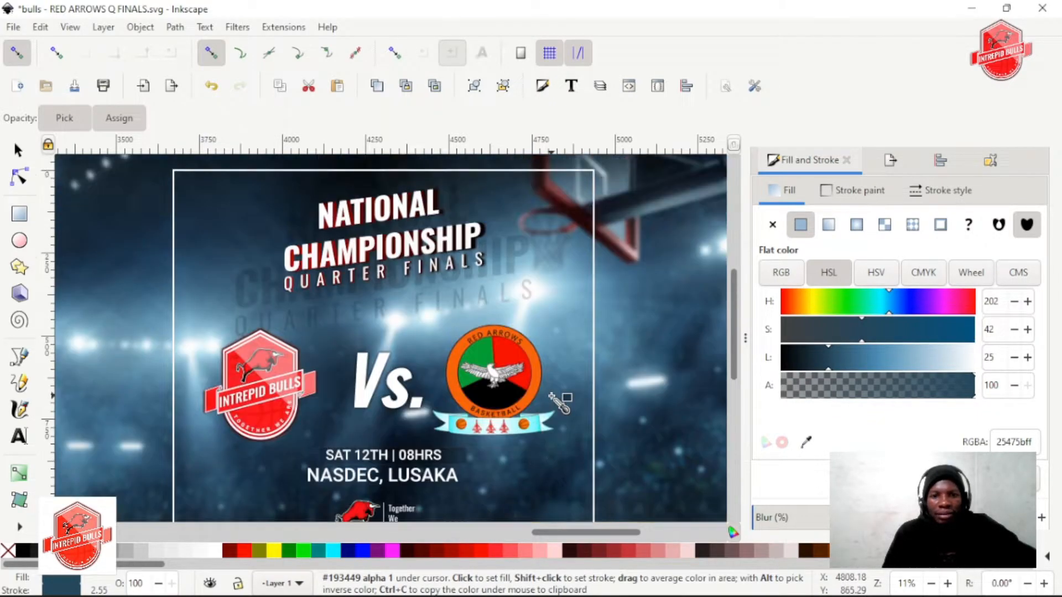
scroll(553, 398, down, 3)
click(556, 277)
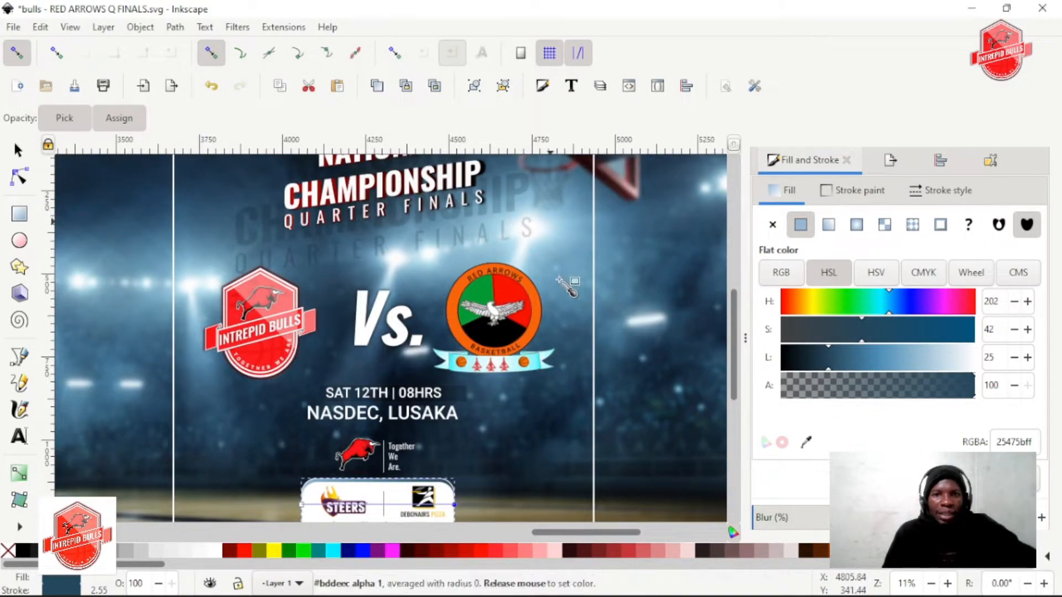
click(499, 436)
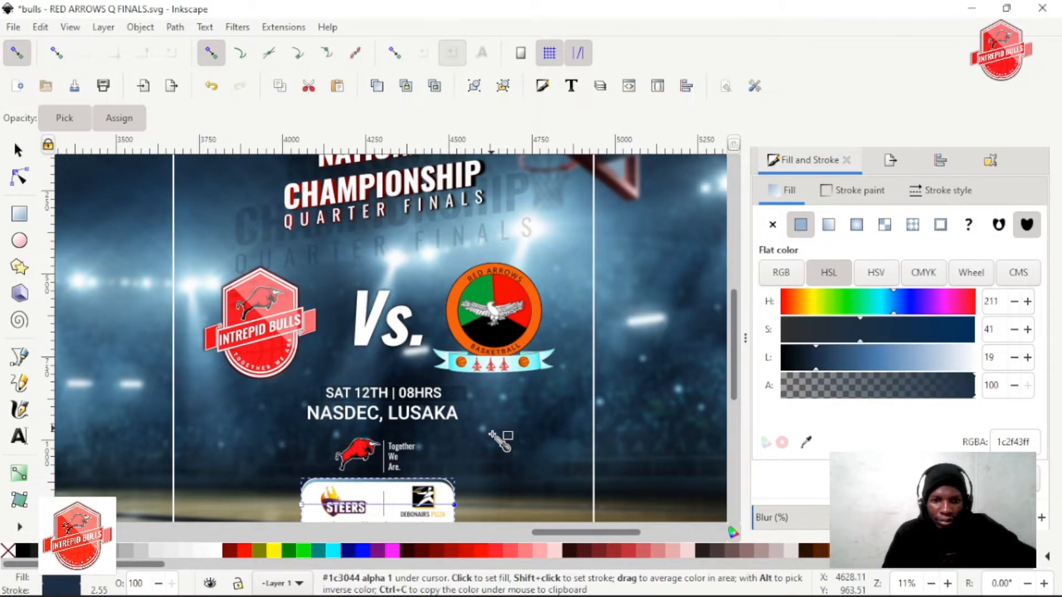
Colour the gradient's end stop with a red sampled from the Bulls logo and set its lightness to 53
click(286, 308)
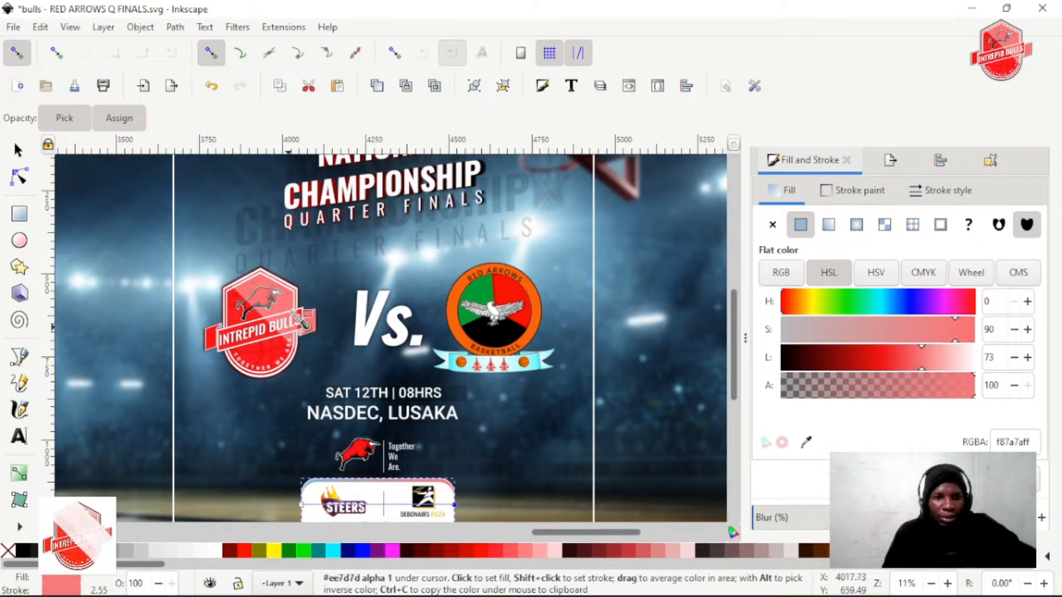
click(266, 322)
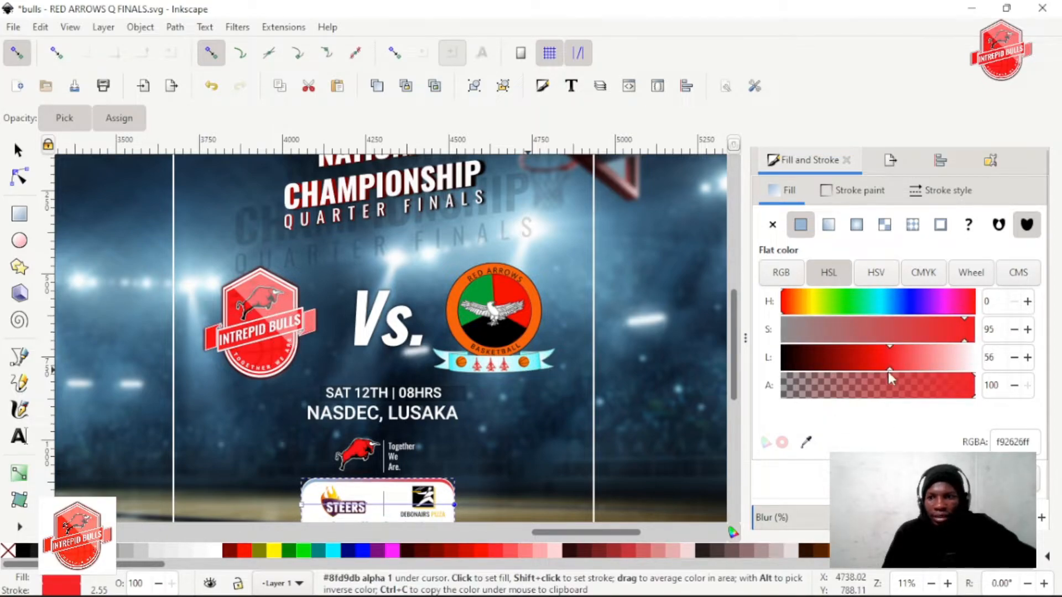
drag(886, 359, 883, 359)
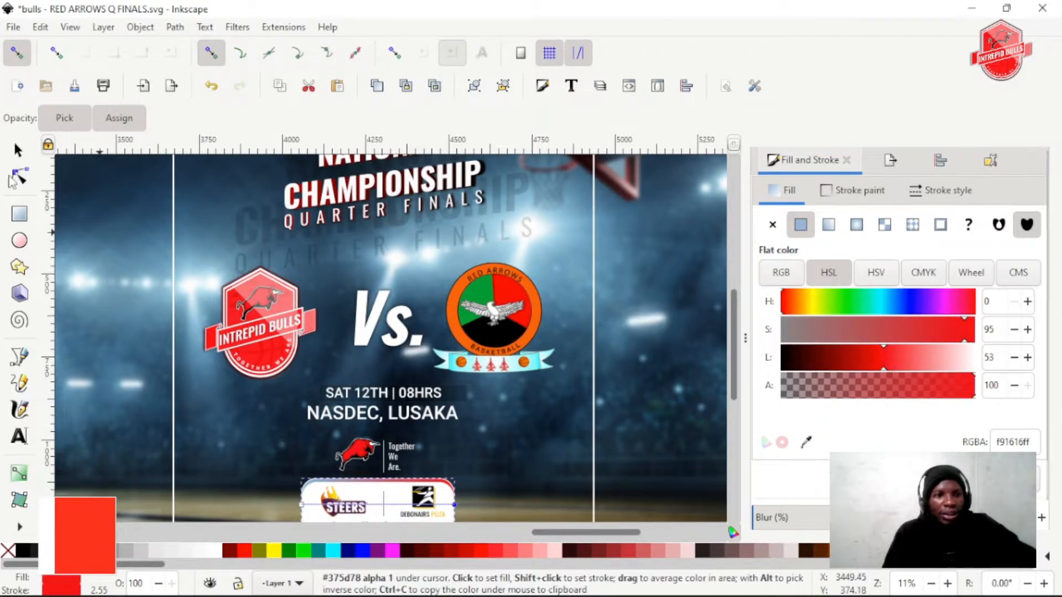
Examine the whole poster with the recoloured sponsor band, the team logos and the floodlights in the arena background
click(19, 150)
scroll(467, 350, right, 4)
scroll(467, 350, down, 4)
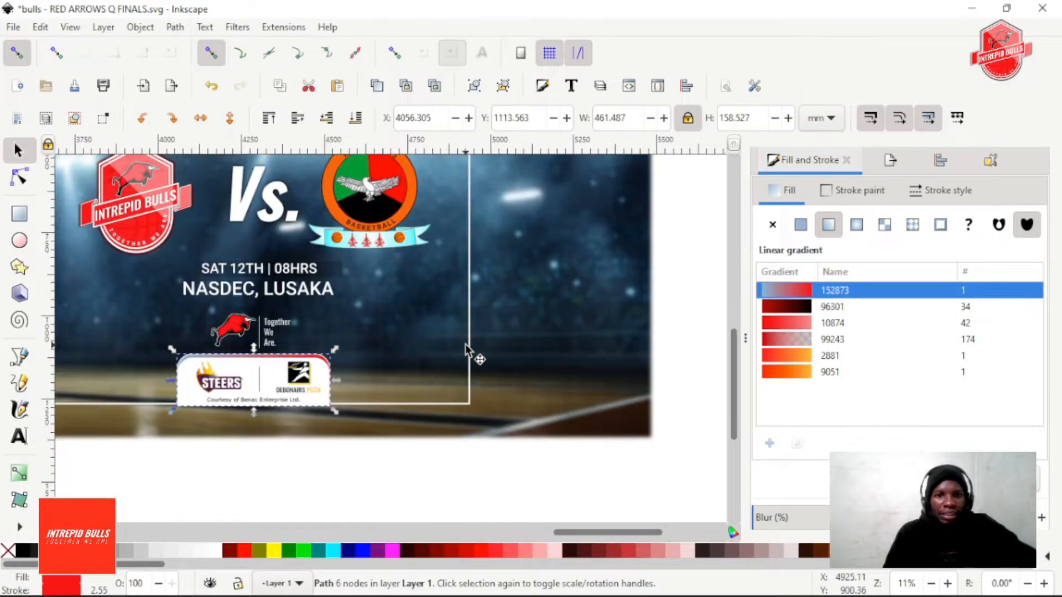
scroll(467, 351, down, 1)
scroll(467, 350, down, 3)
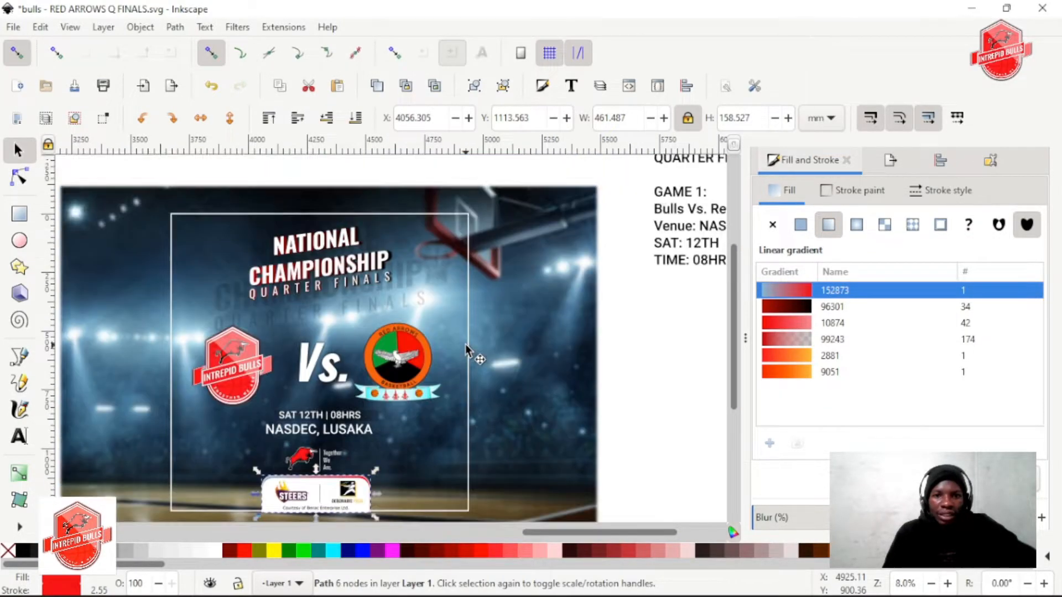
scroll(450, 333, up, 2)
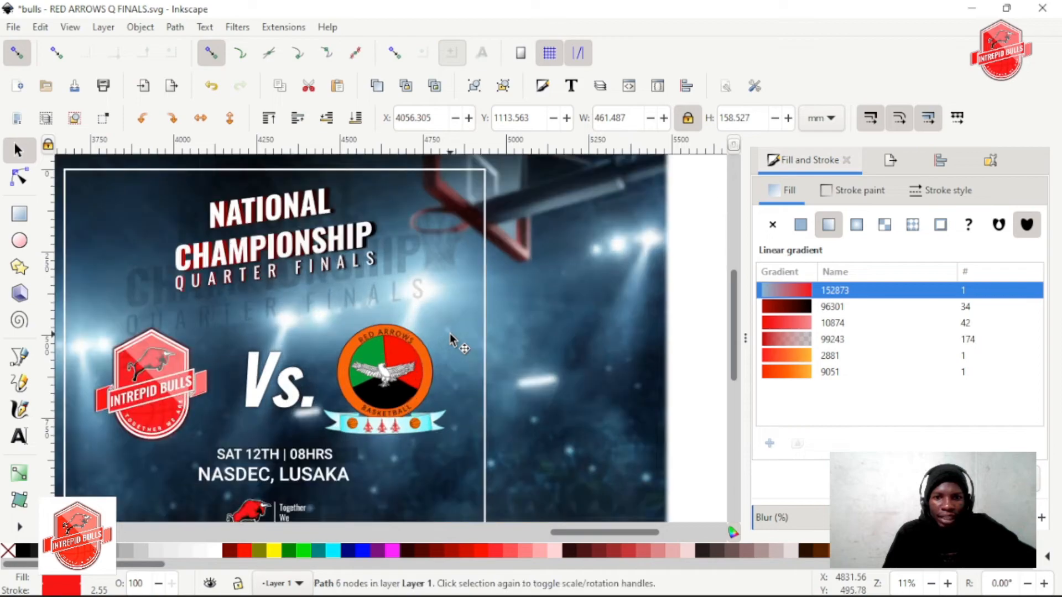
scroll(449, 333, down, 2)
scroll(449, 333, left, 2)
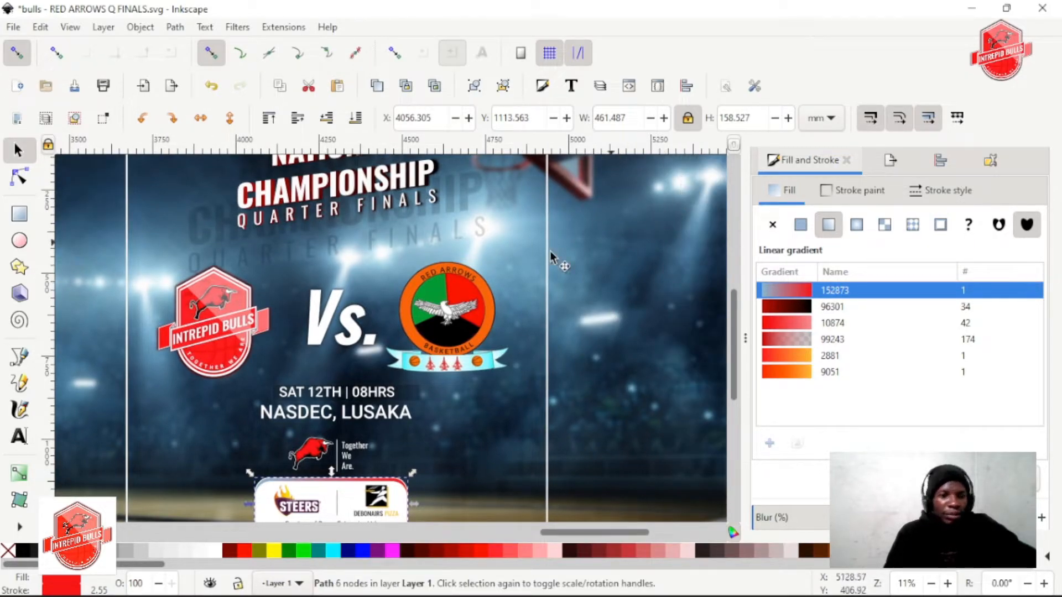
Draw a closed four-cornered light beam, about 1303 by 1080 mm, from the floodlights beside the hoop to the floor below the sponsor box
key(b)
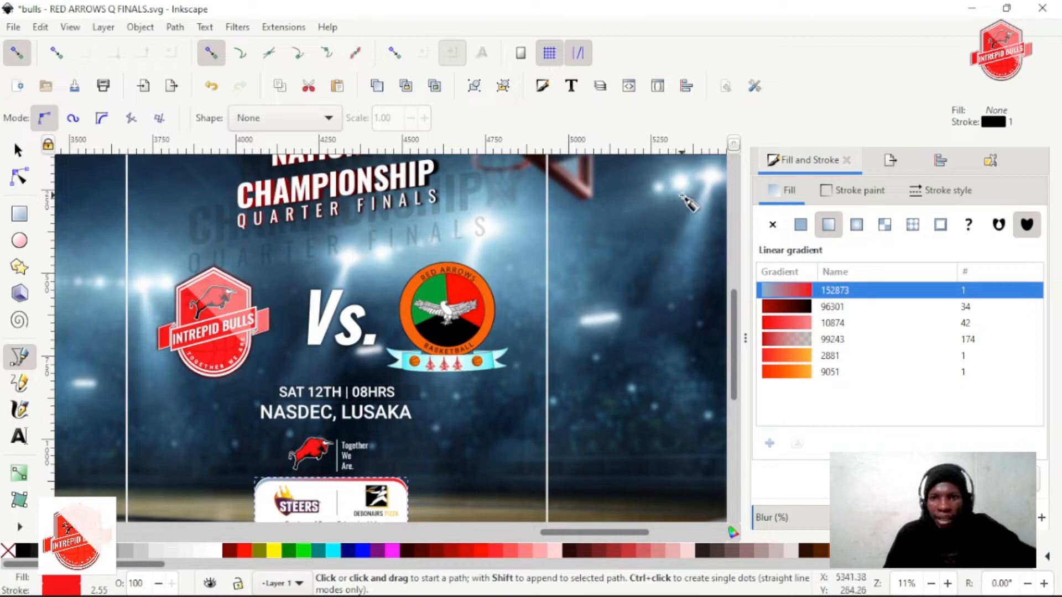
click(681, 192)
scroll(544, 435, down, 3)
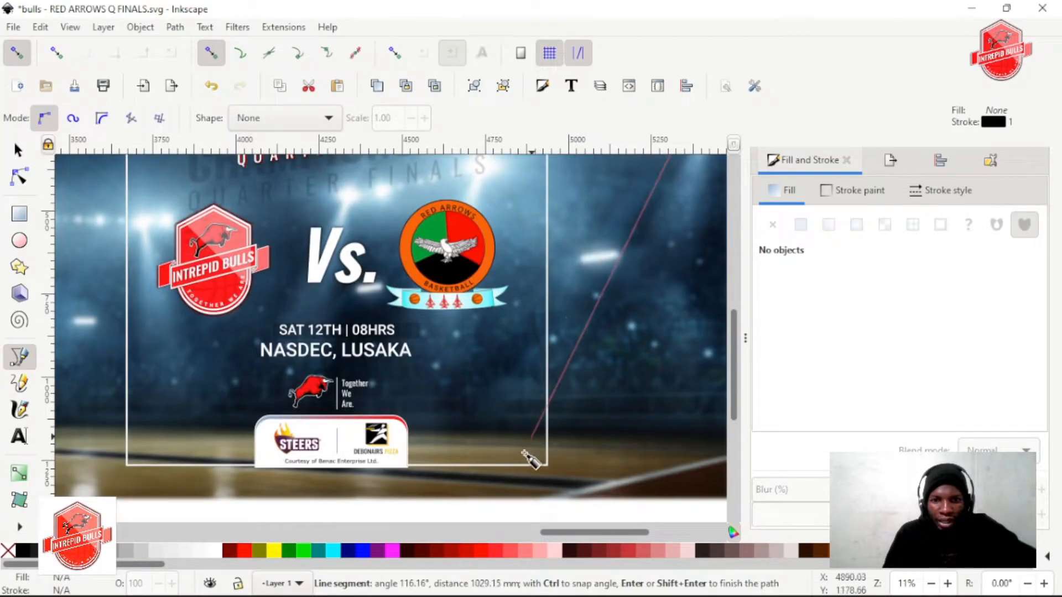
click(505, 483)
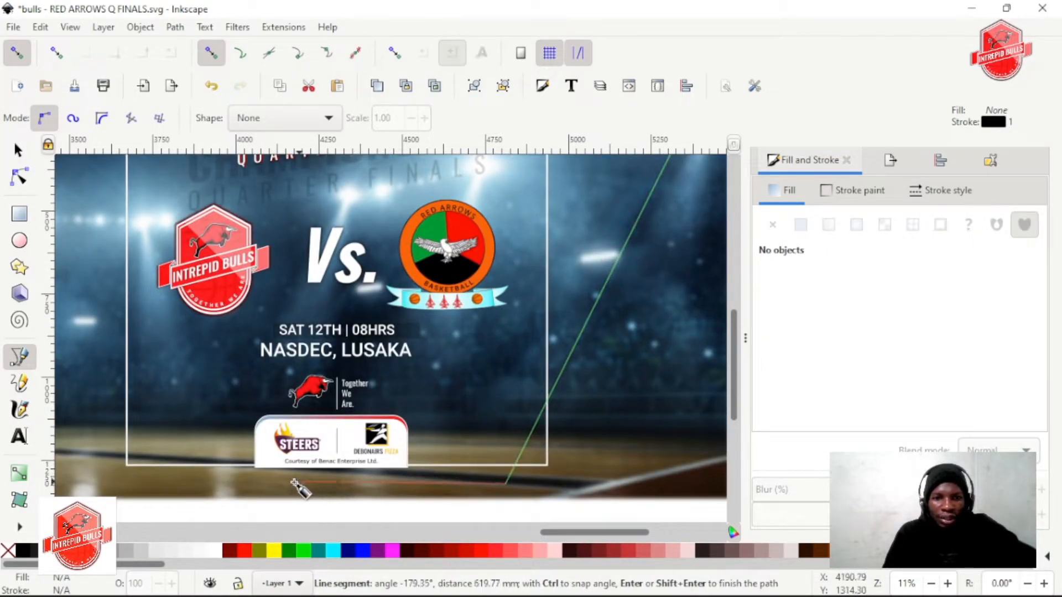
click(255, 486)
scroll(580, 301, up, 6)
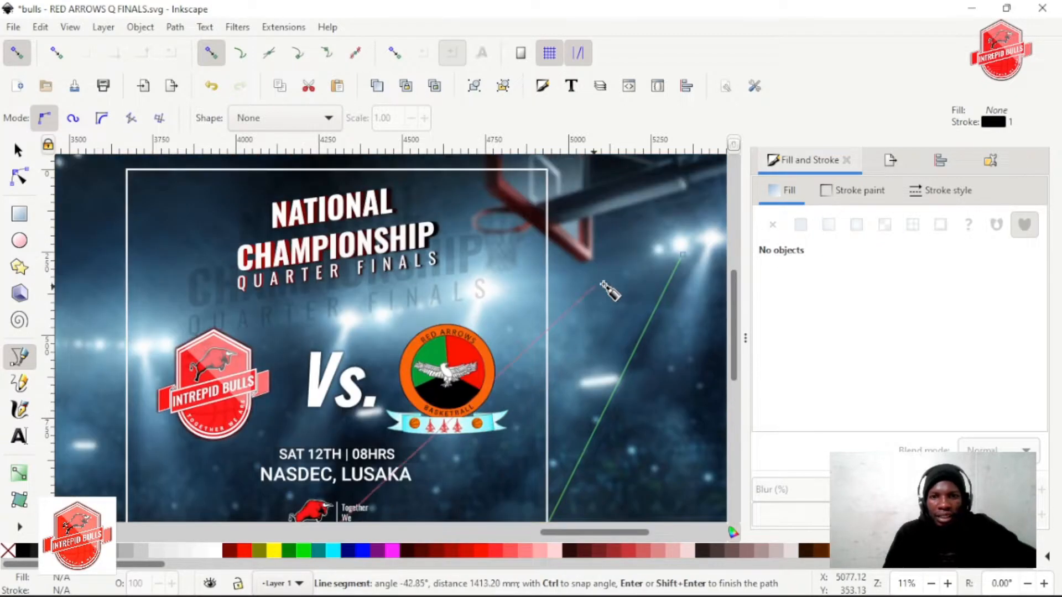
click(680, 253)
scroll(590, 258, down, 2)
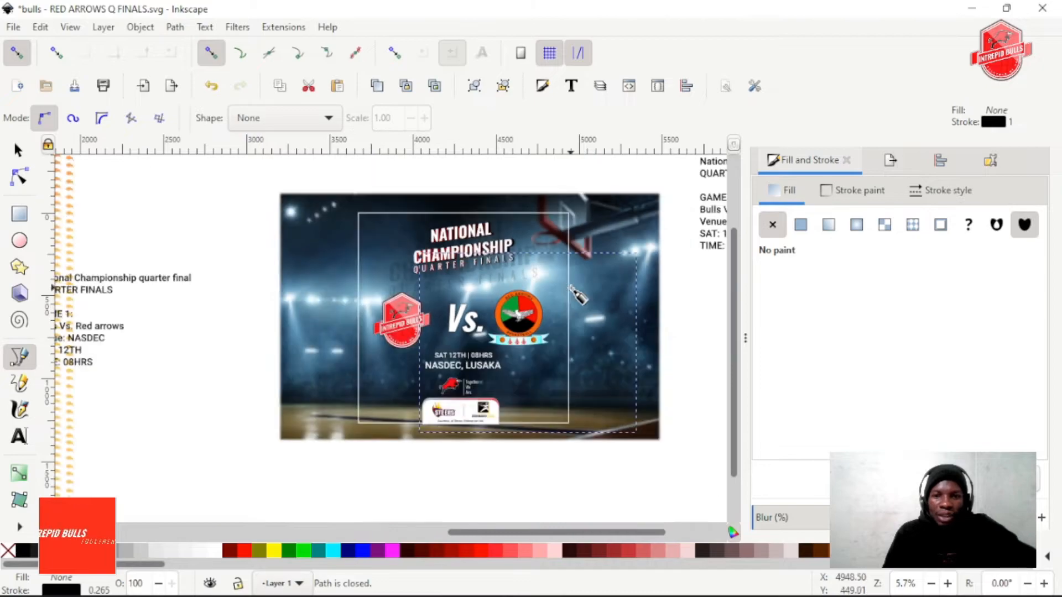
Fill the beam shape with red ff1e1eff sampled from the Bulls logo and remove its stroke
scroll(603, 344, up, 2)
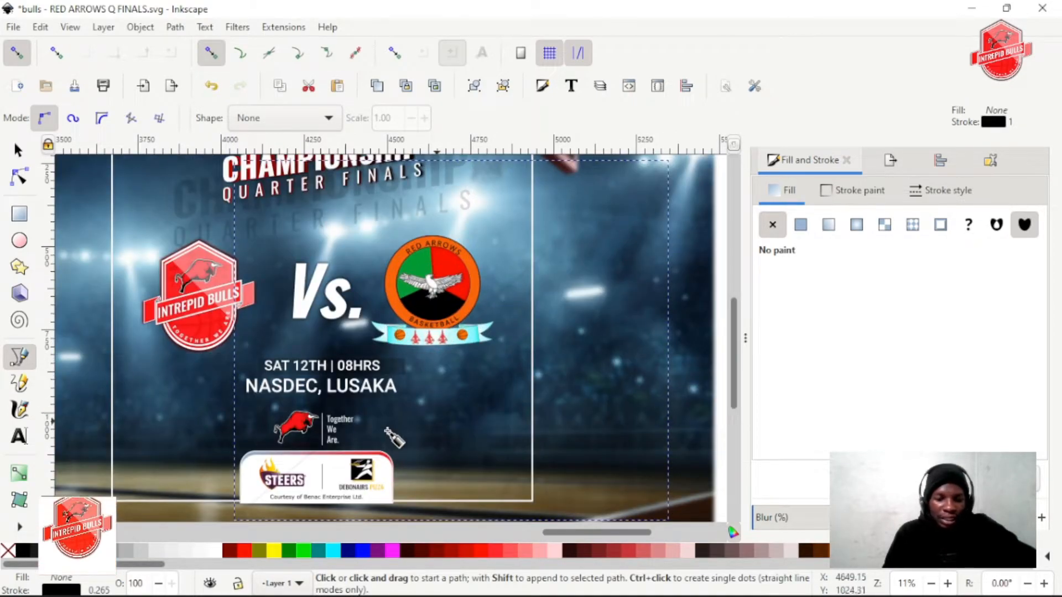
key(d)
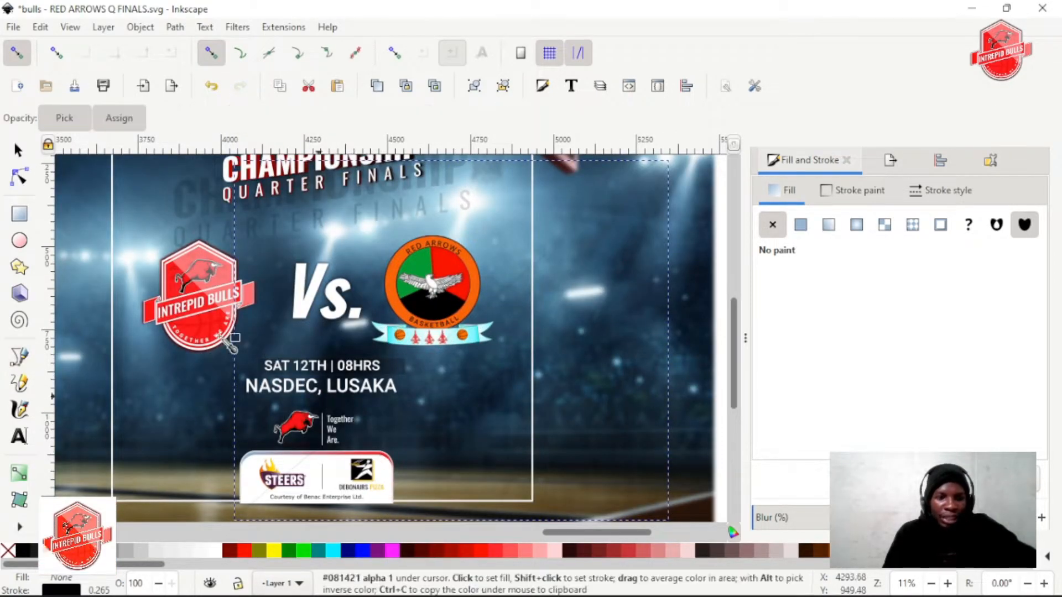
click(227, 329)
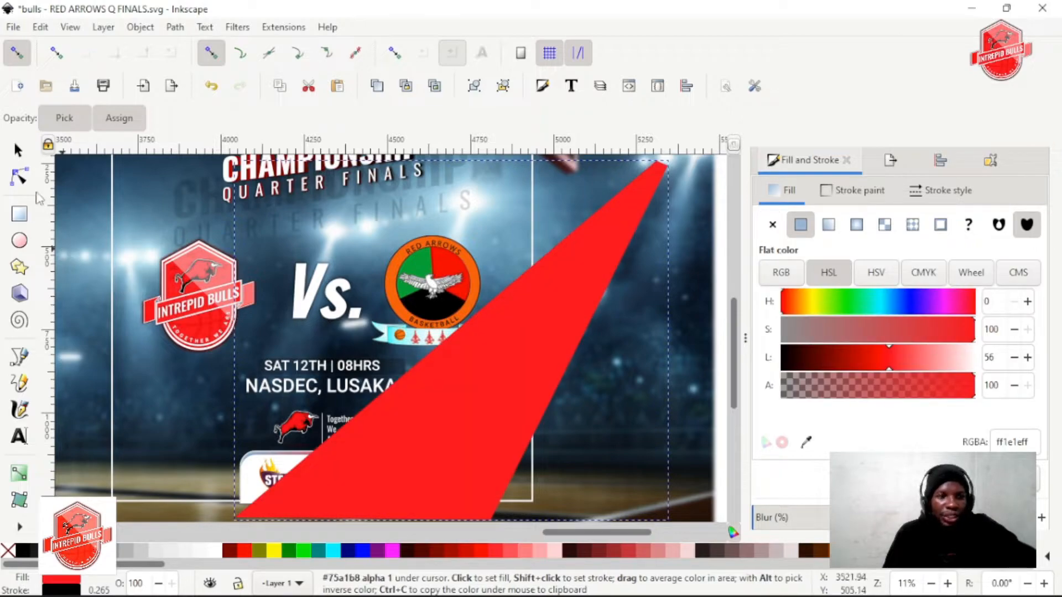
click(18, 149)
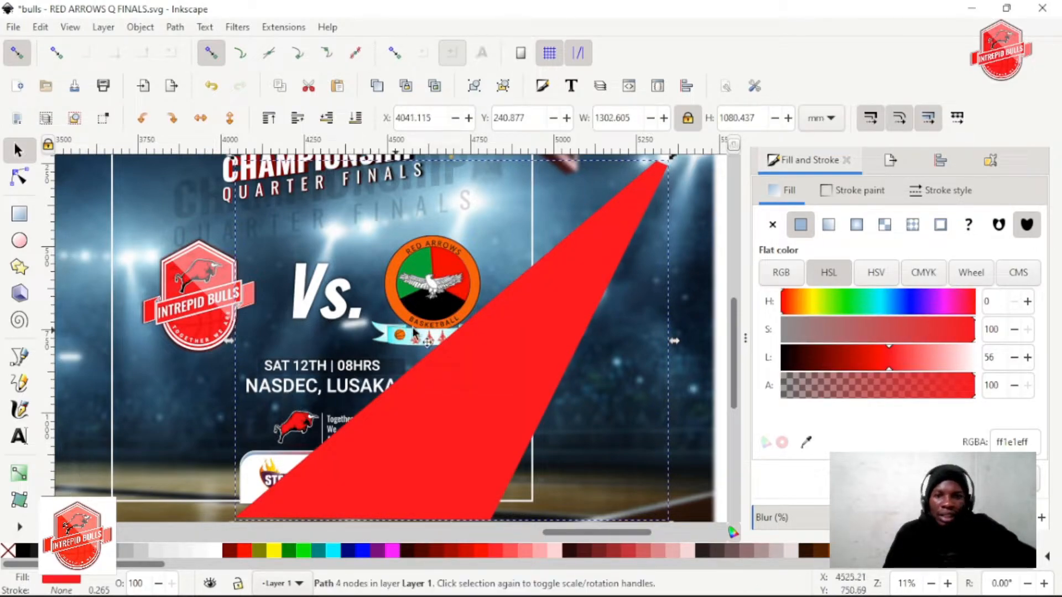
Give the beam a linear gradient that starts opaque red at the floodlights and fades along the beam towards the sponsor box
ctrl+scroll(448, 332, down, 1)
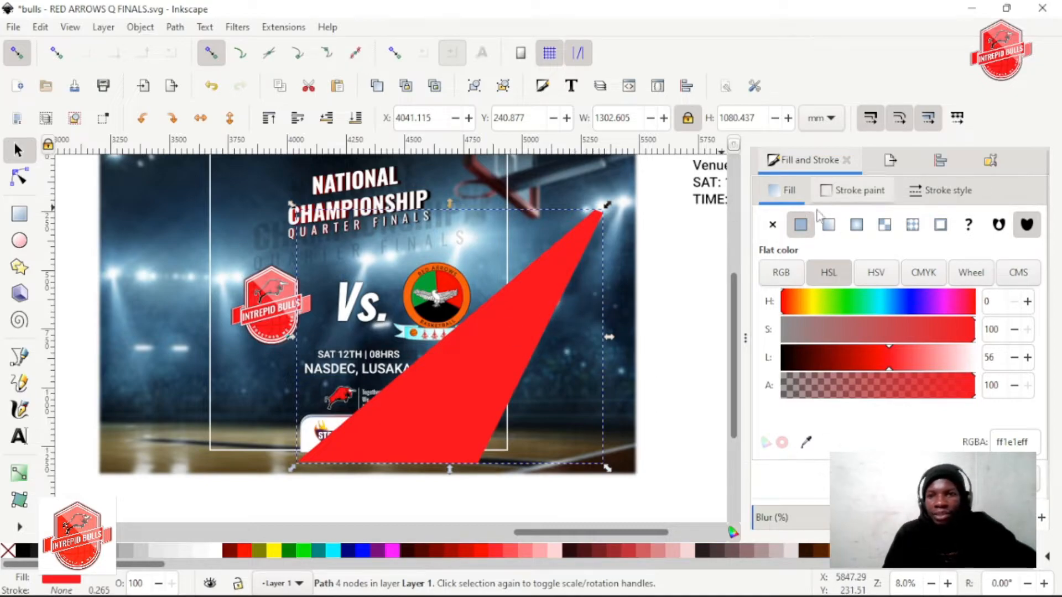
click(827, 224)
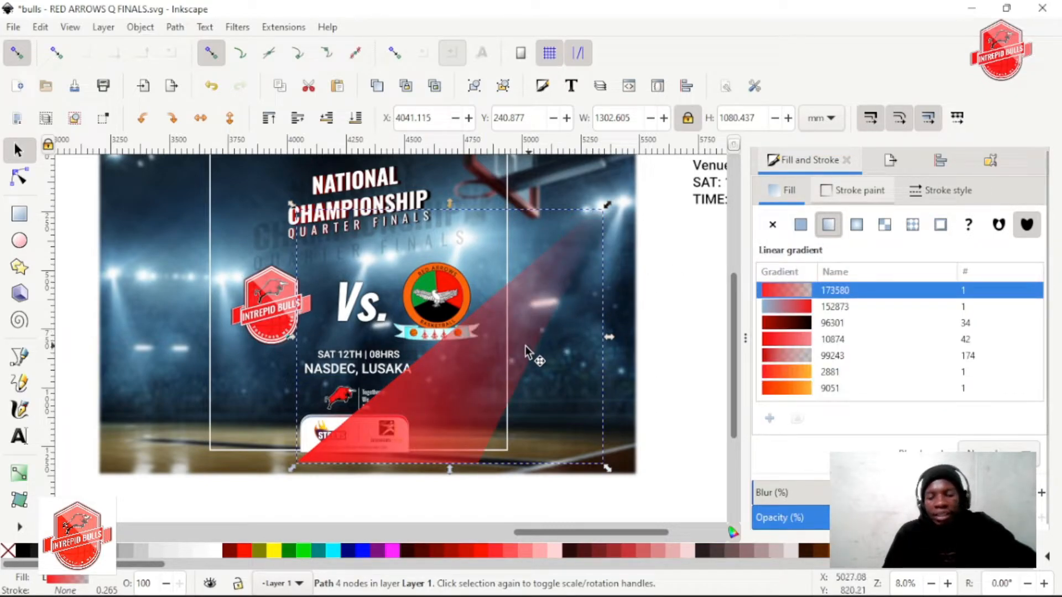
key(g)
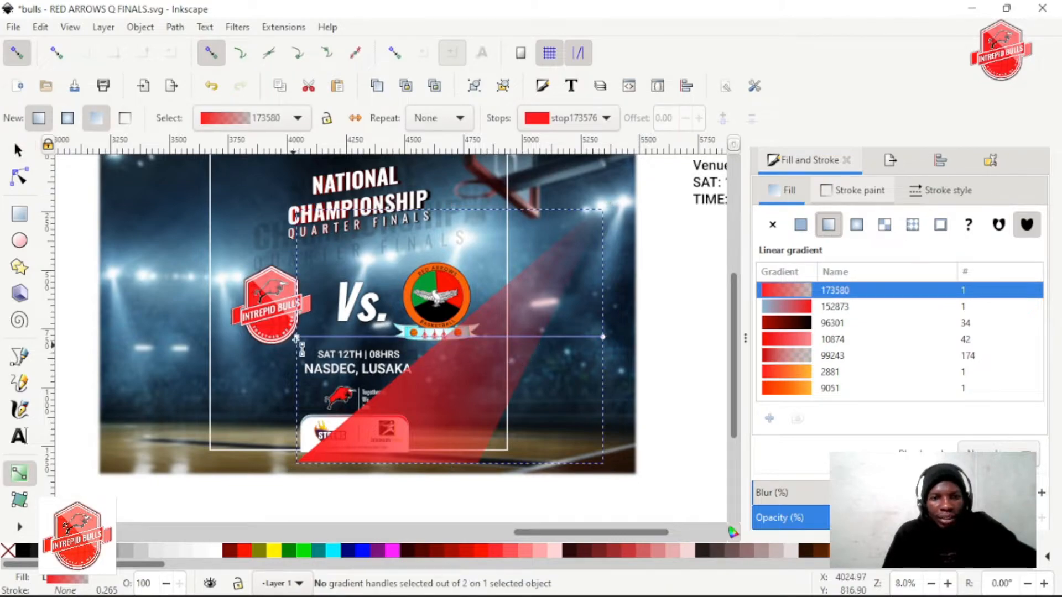
drag(327, 445, 598, 217)
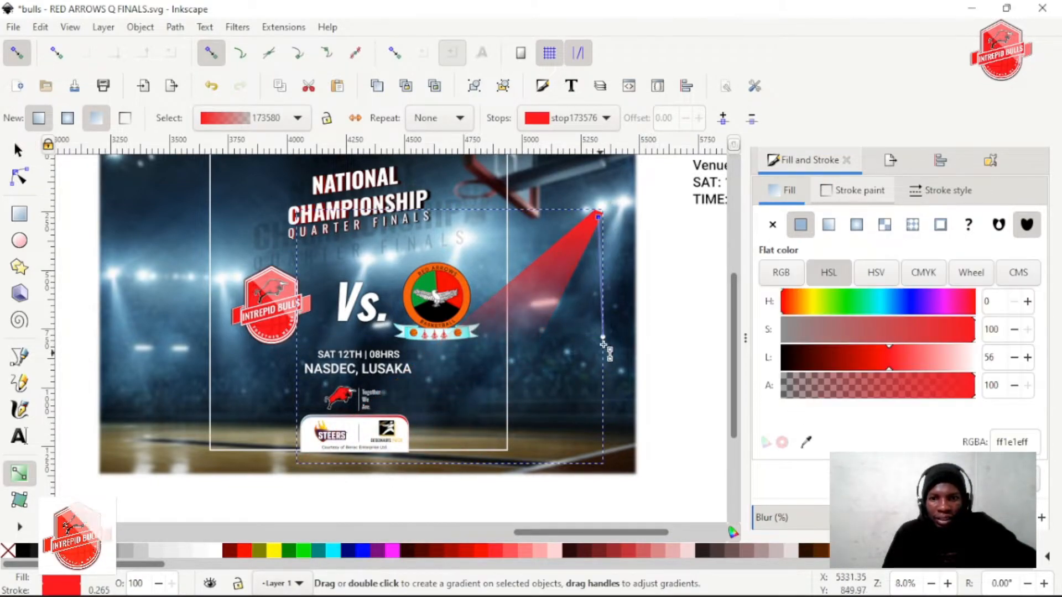
mouse_move(603, 337)
mouse_down()
mouse_move(416, 452)
mouse_move(379, 461)
mouse_up()
scroll(888, 436, down, 2)
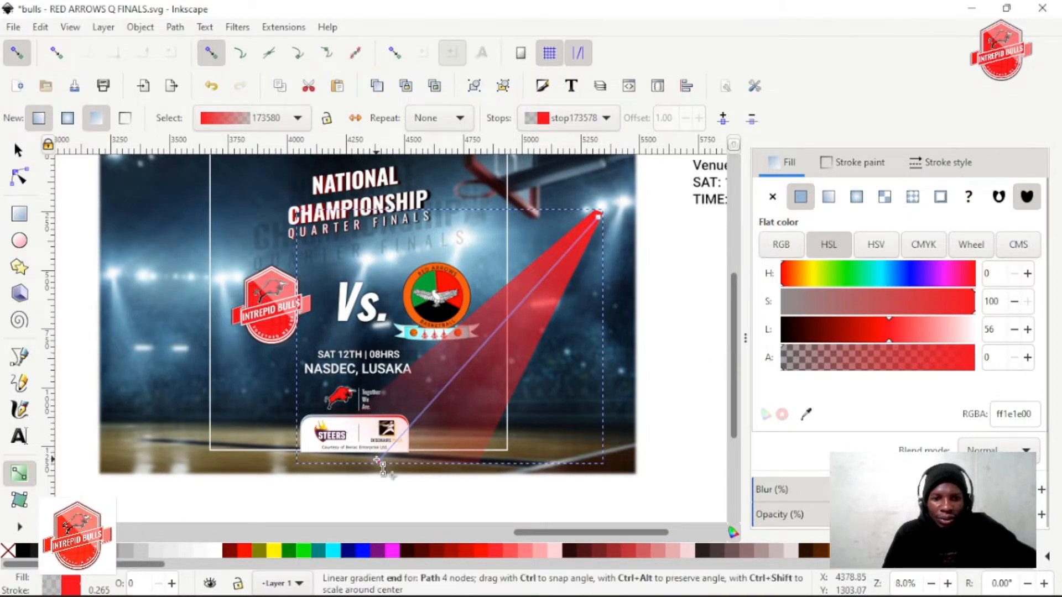
drag(378, 461, 421, 405)
Try lowering the alpha of the gradient's start stop to 42, and undo the last handle adjustment
click(599, 217)
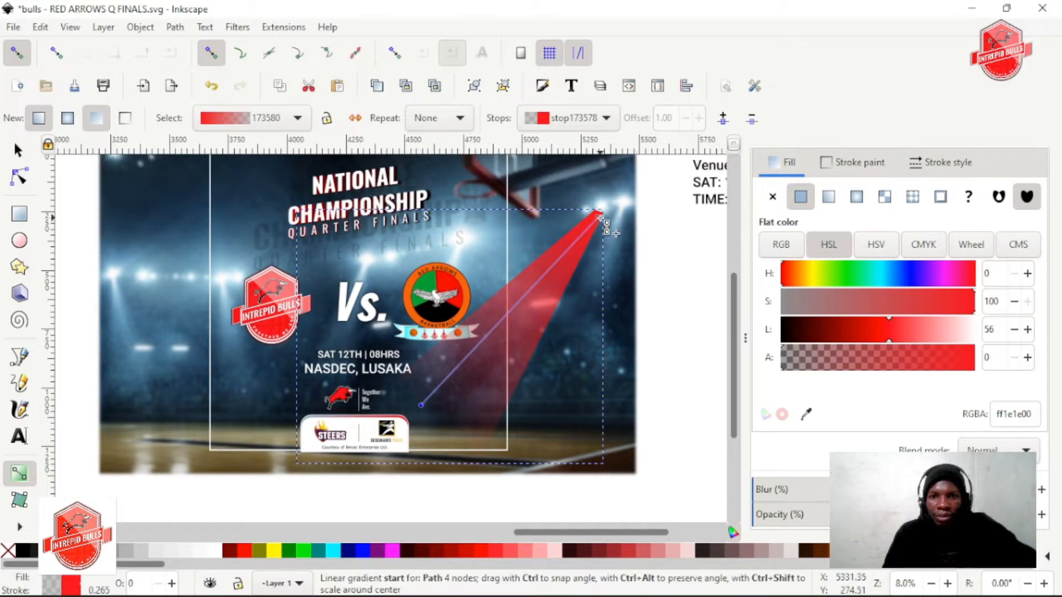
drag(956, 353, 865, 359)
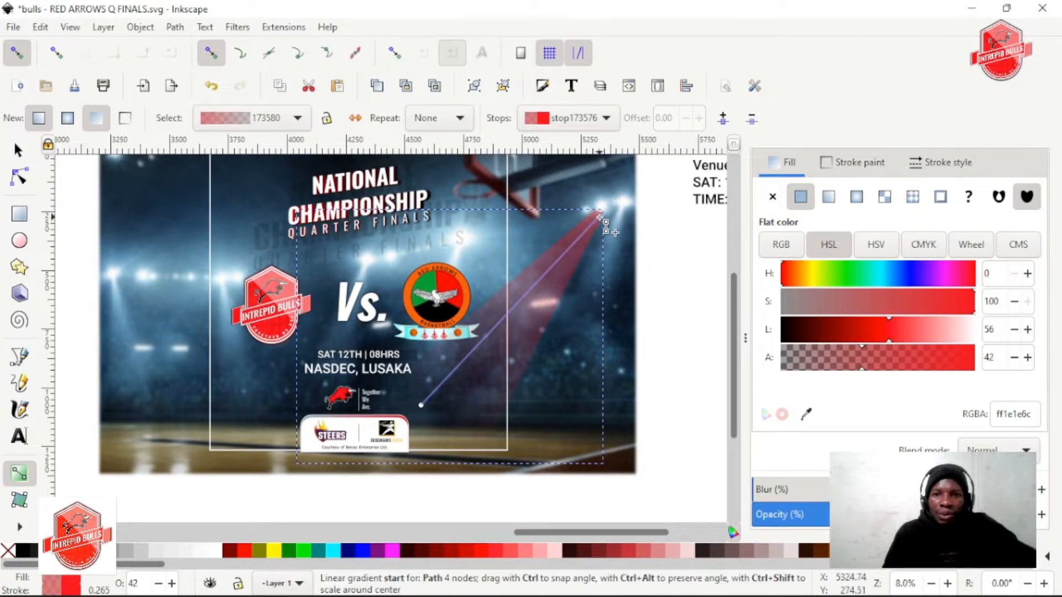
drag(596, 213, 598, 215)
key(ctrl+z)
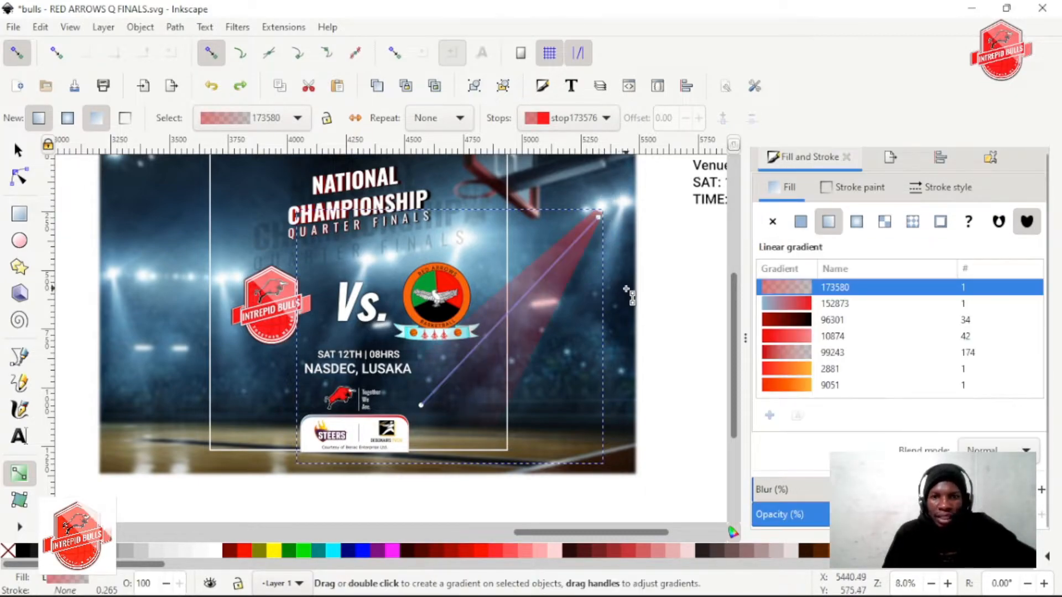
Blur the beam's edges and raise the alpha of the gradient's start stop at the floodlights
key(s)
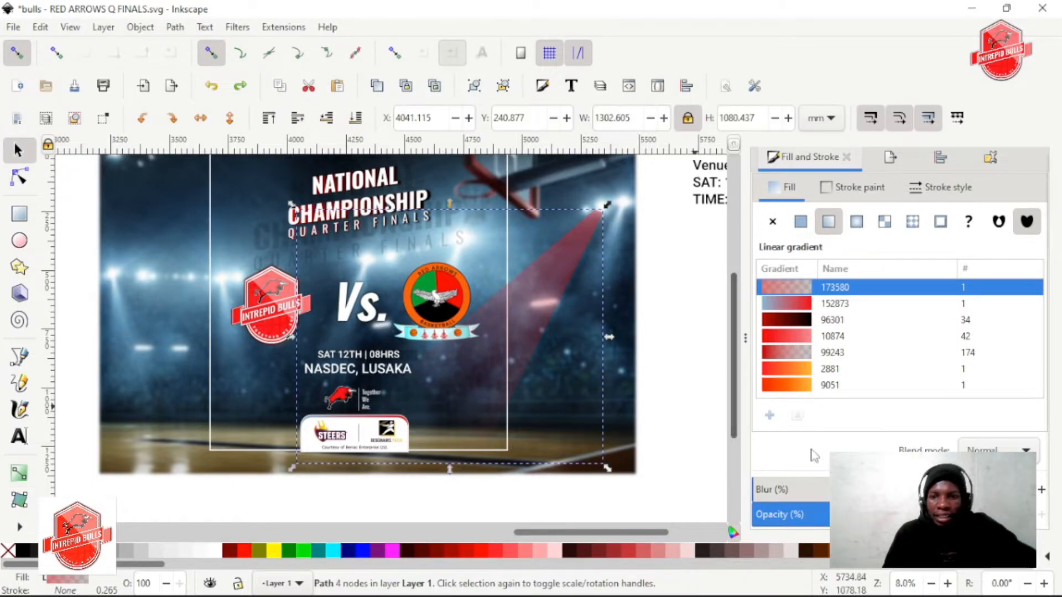
drag(775, 489, 846, 489)
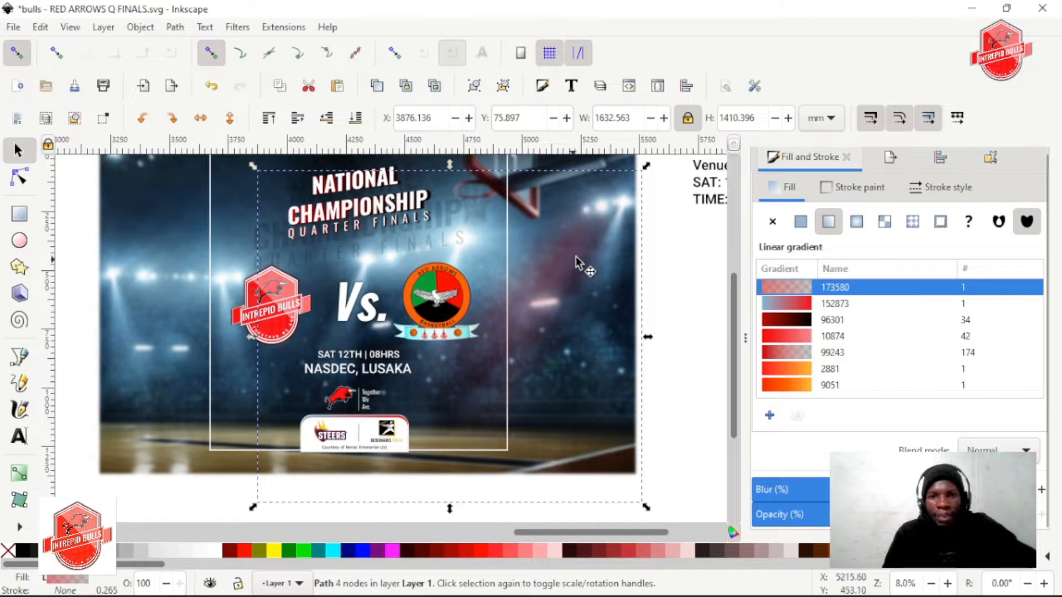
key(g)
click(599, 218)
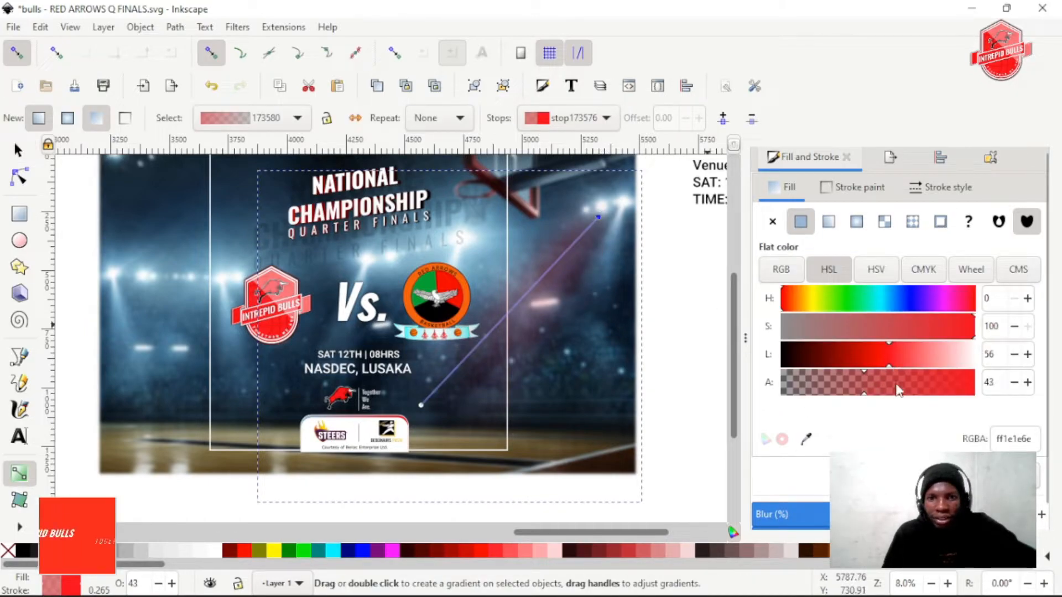
drag(897, 390, 926, 390)
Set the alpha of the beam gradient's end stop to 25
click(420, 405)
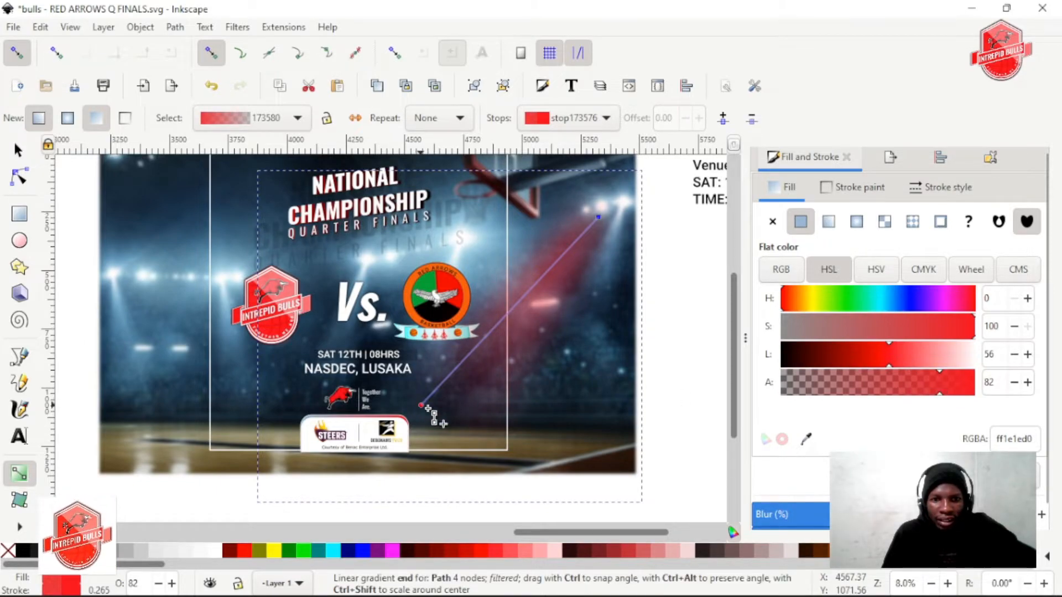
click(920, 384)
drag(873, 390, 824, 391)
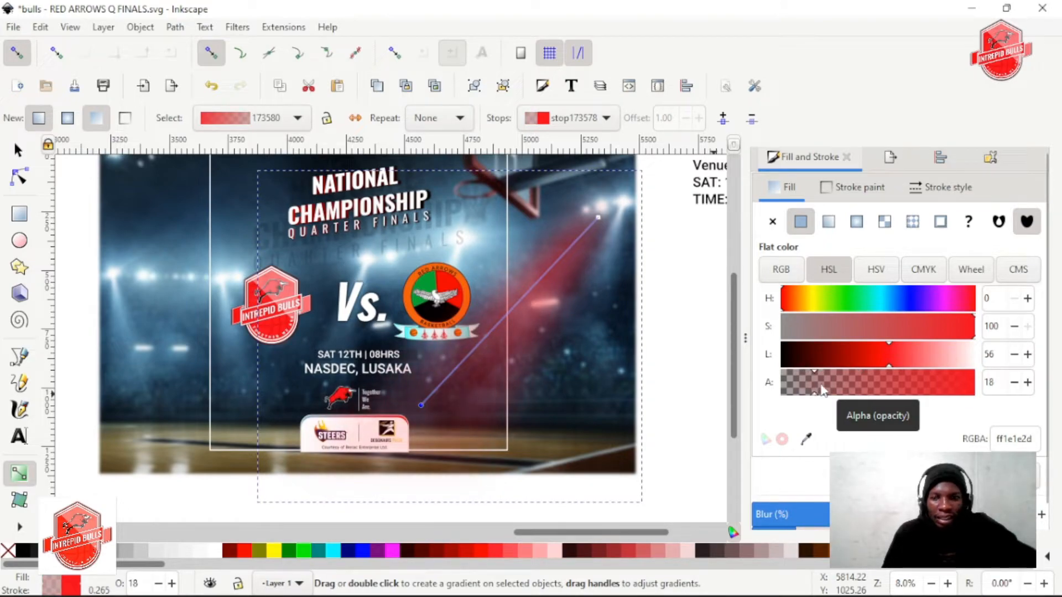
drag(826, 385, 830, 386)
Move the red beam down the stacking order so it lies behind the sponsor box and frame but above the arena background
scroll(414, 422, left, 2)
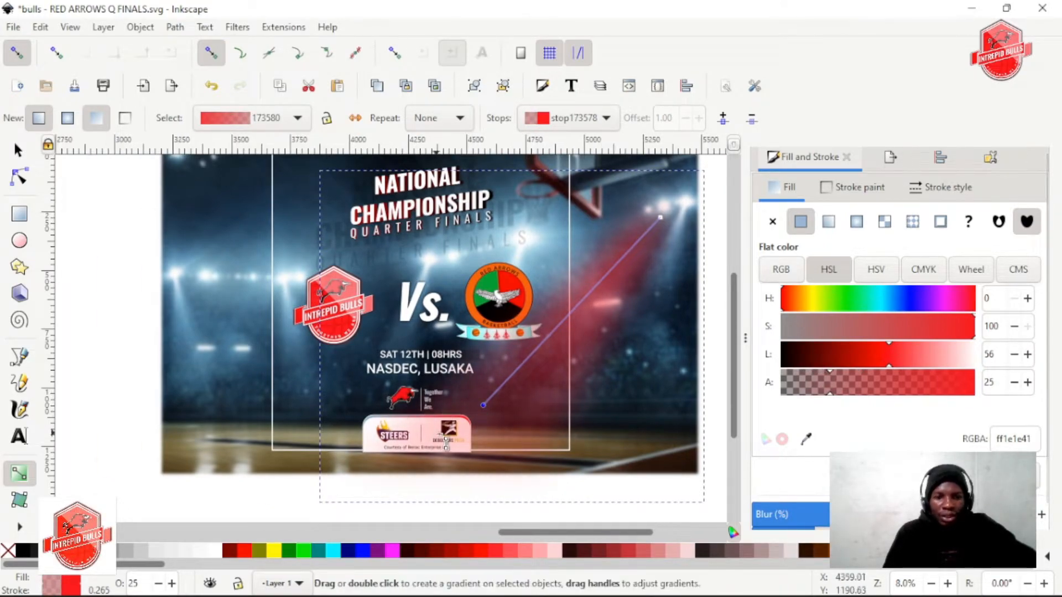
scroll(464, 432, up, 1)
click(17, 151)
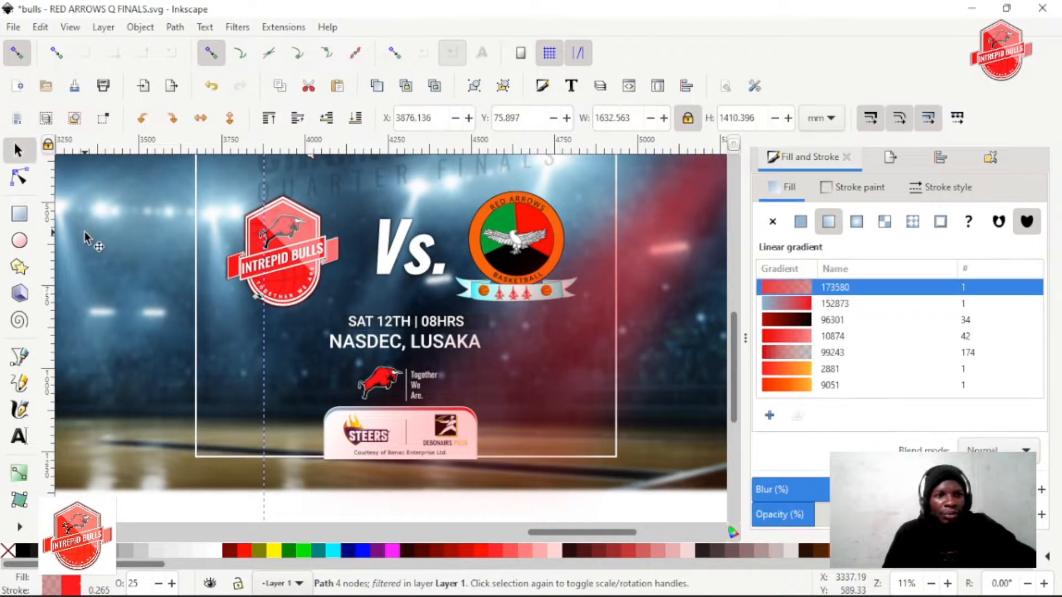
scroll(398, 343, up, 2)
scroll(412, 327, right, 2)
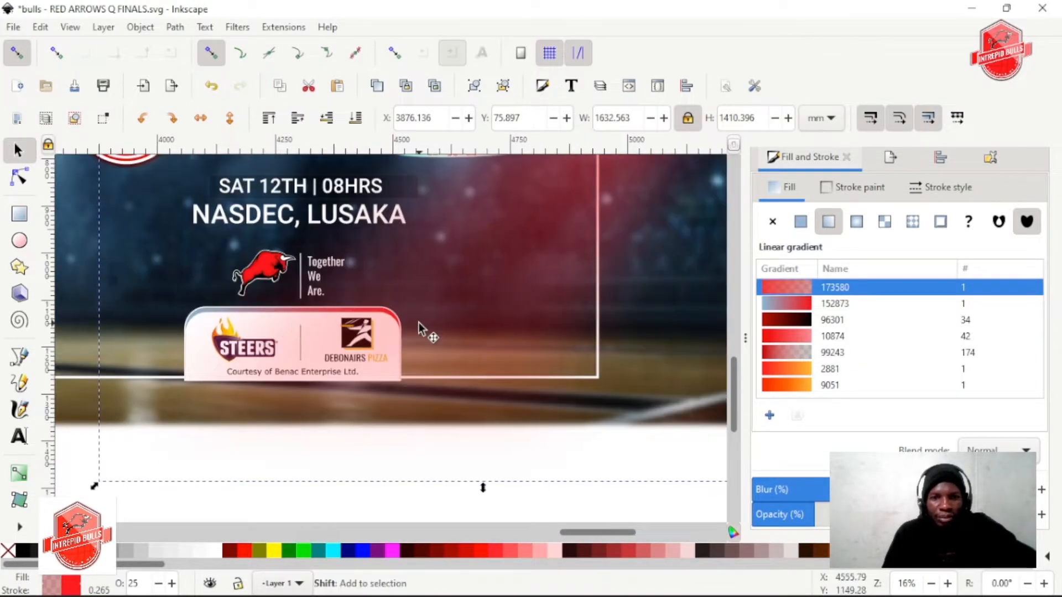
click(508, 257)
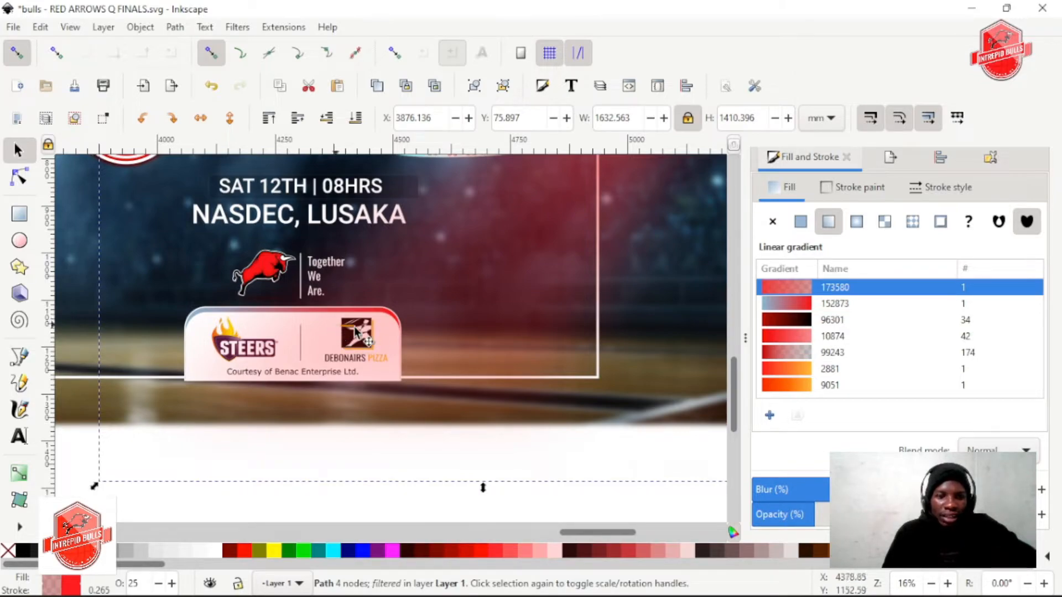
scroll(469, 336, right, 2)
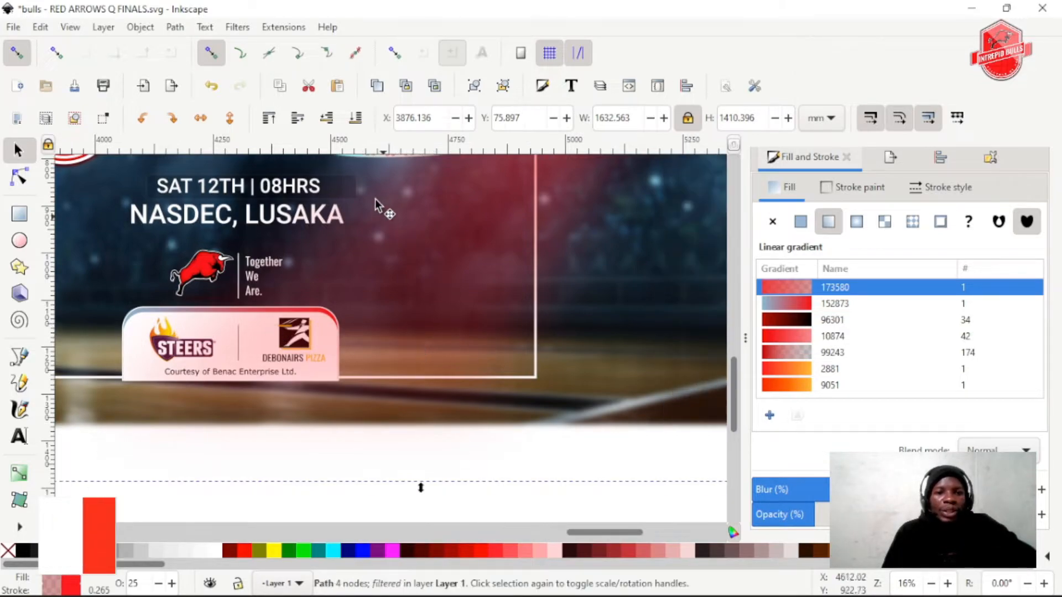
click(360, 120)
click(298, 125)
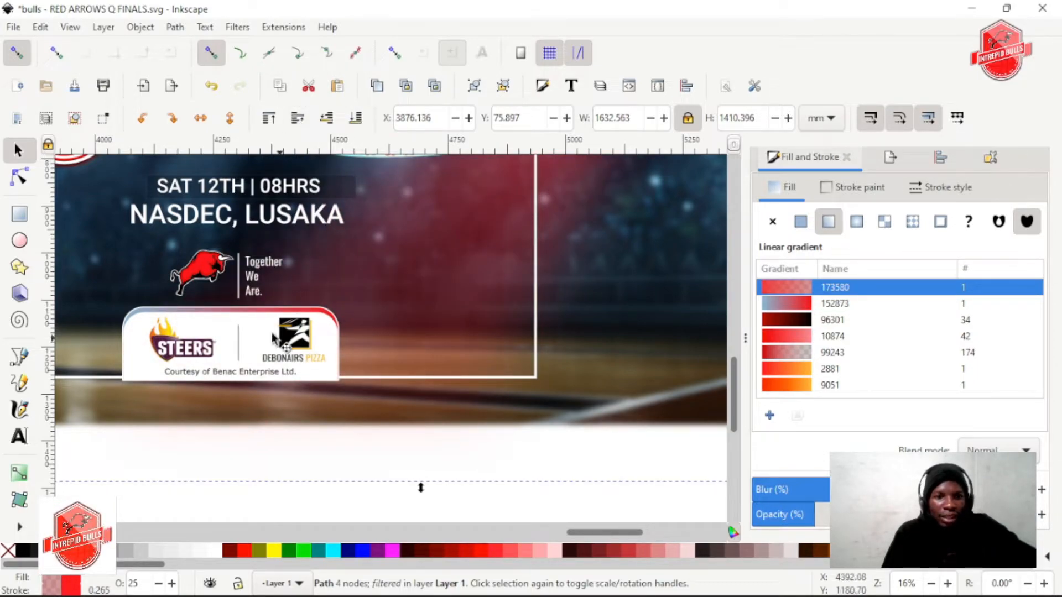
click(247, 325)
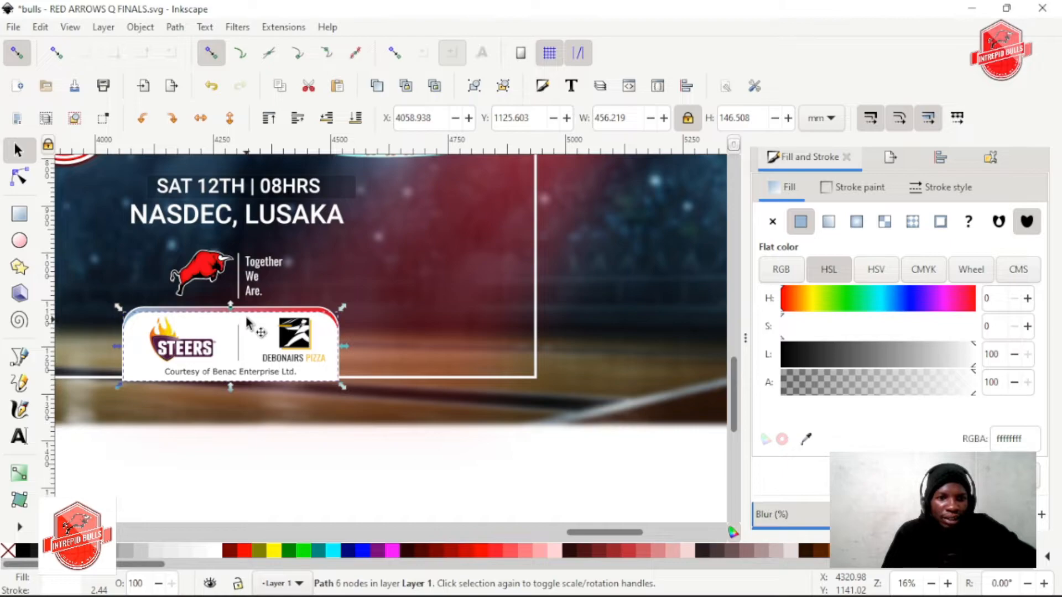
shift+click(182, 352)
shift+click(245, 374)
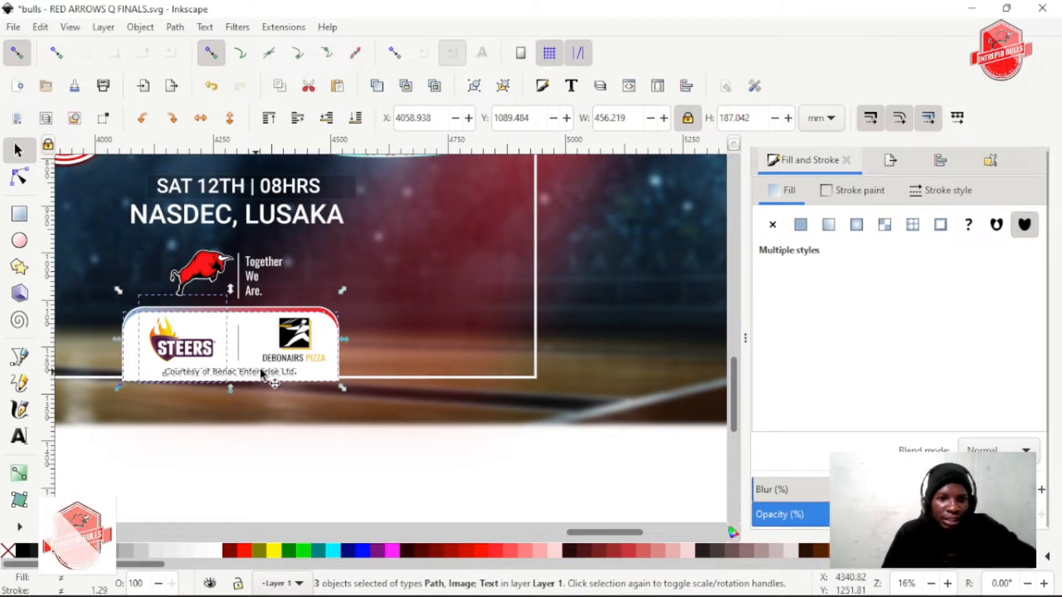
shift+click(296, 334)
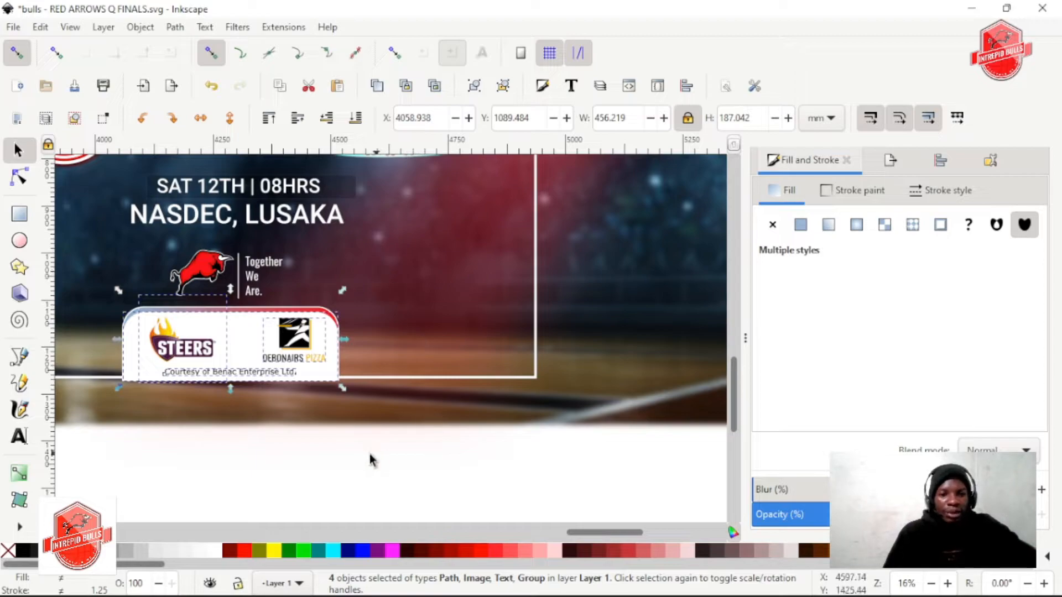
click(371, 477)
Extend the beam's gradient by moving its end stop down to the lower edge of the sponsor box
scroll(396, 314, down, 1)
scroll(392, 338, left, 3)
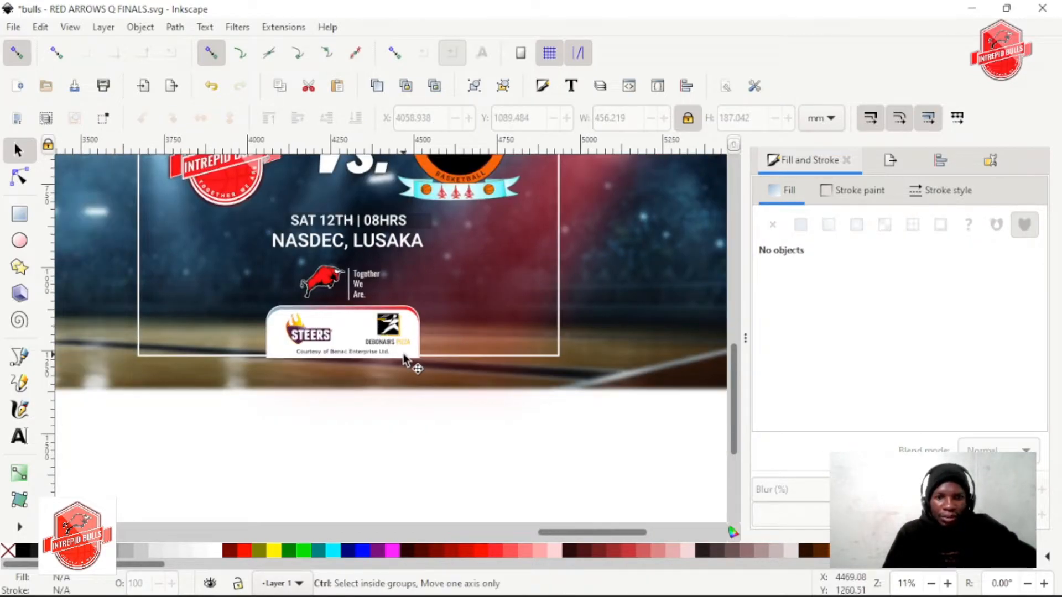
scroll(405, 354, down, 1)
scroll(440, 320, up, 1)
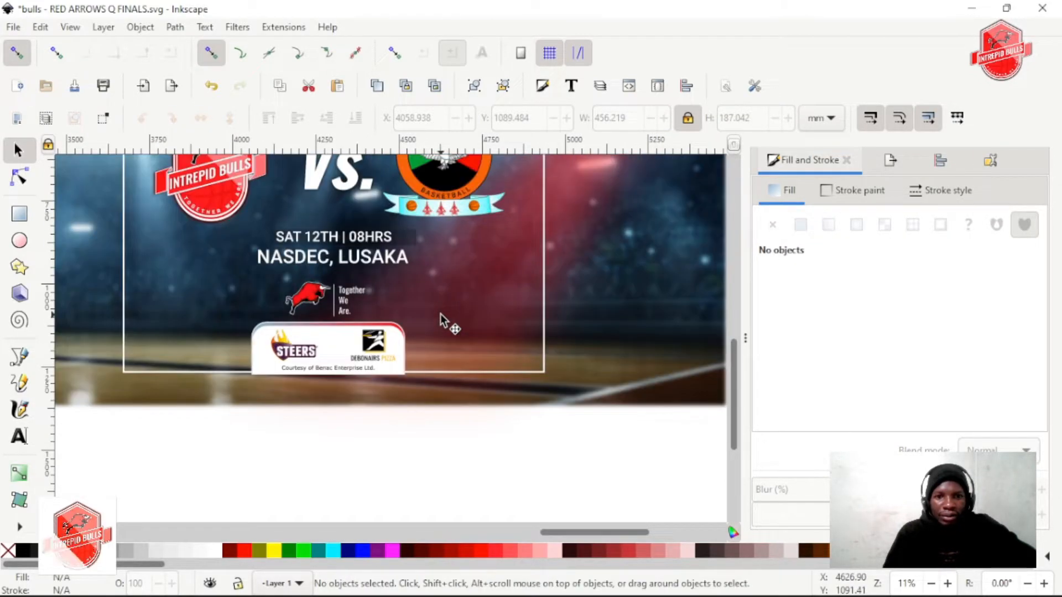
click(493, 273)
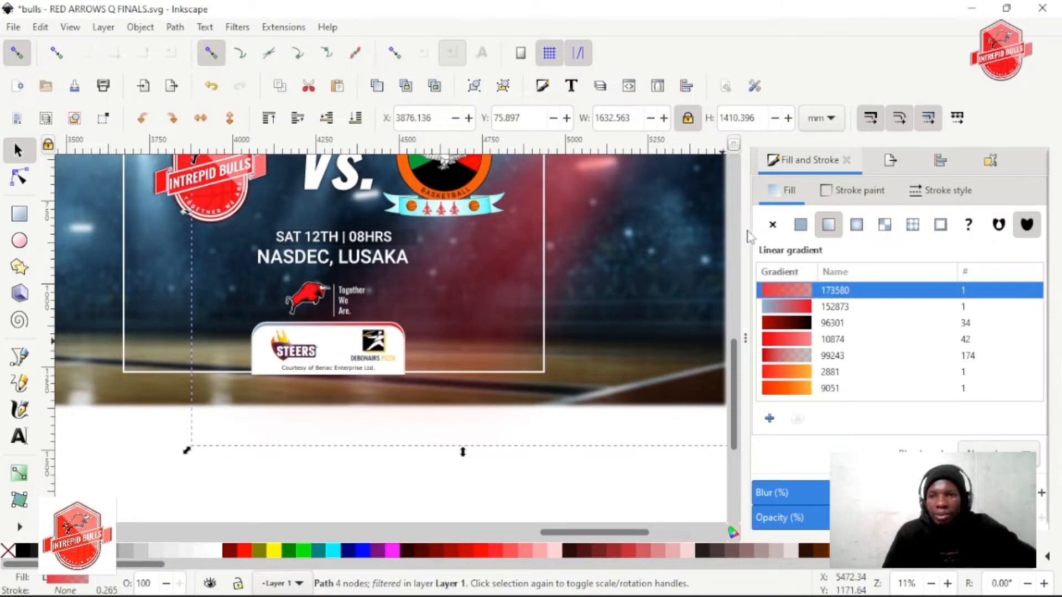
key(g)
click(417, 312)
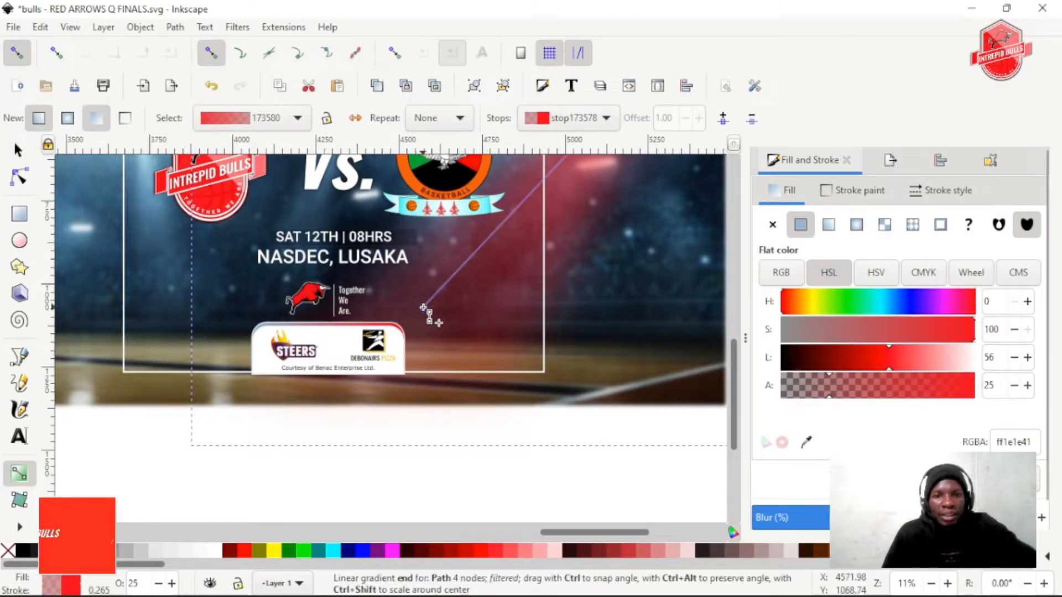
drag(344, 369, 339, 366)
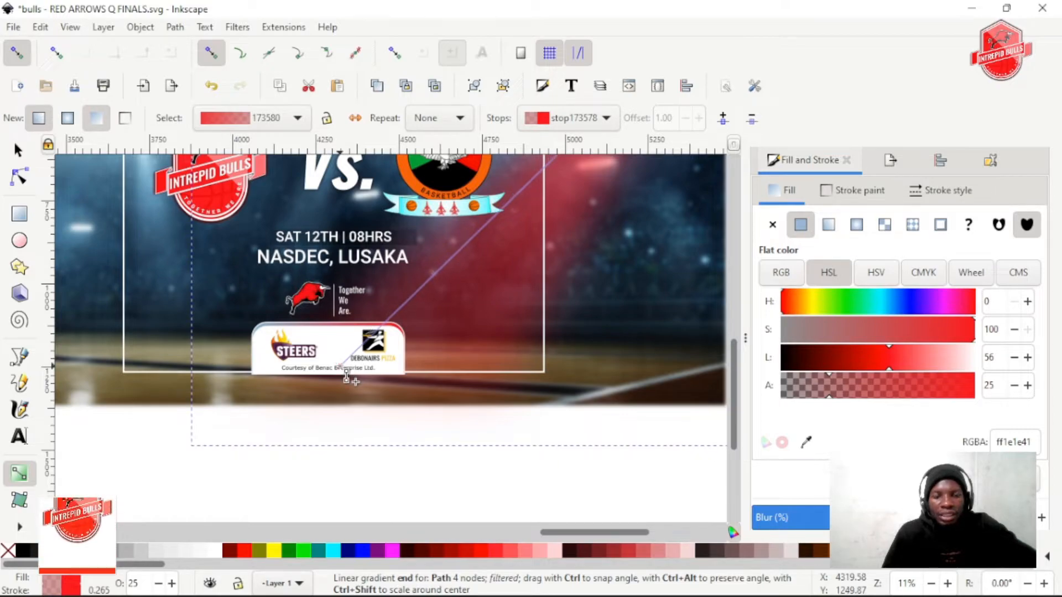
Try a cyan end stop for the beam's gradient with hue 181 and lightness 51
mouse_move(886, 361)
mouse_down()
mouse_move(871, 362)
mouse_move(891, 360)
mouse_move(879, 360)
mouse_up()
mouse_move(897, 303)
mouse_down()
mouse_move(877, 301)
mouse_move(914, 301)
mouse_move(880, 303)
mouse_up()
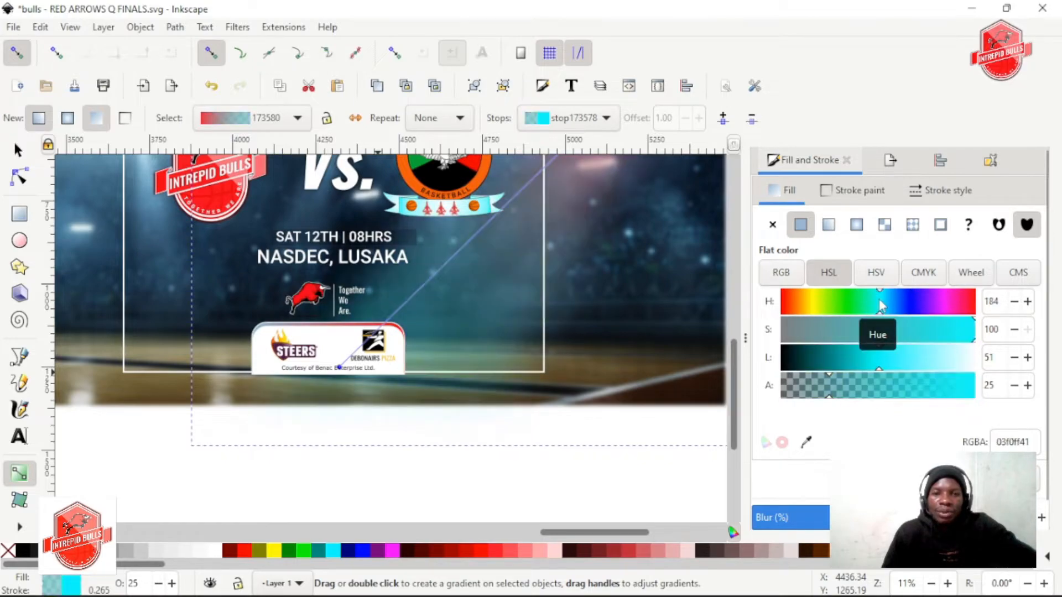
ctrl+scroll(543, 308, down, 1)
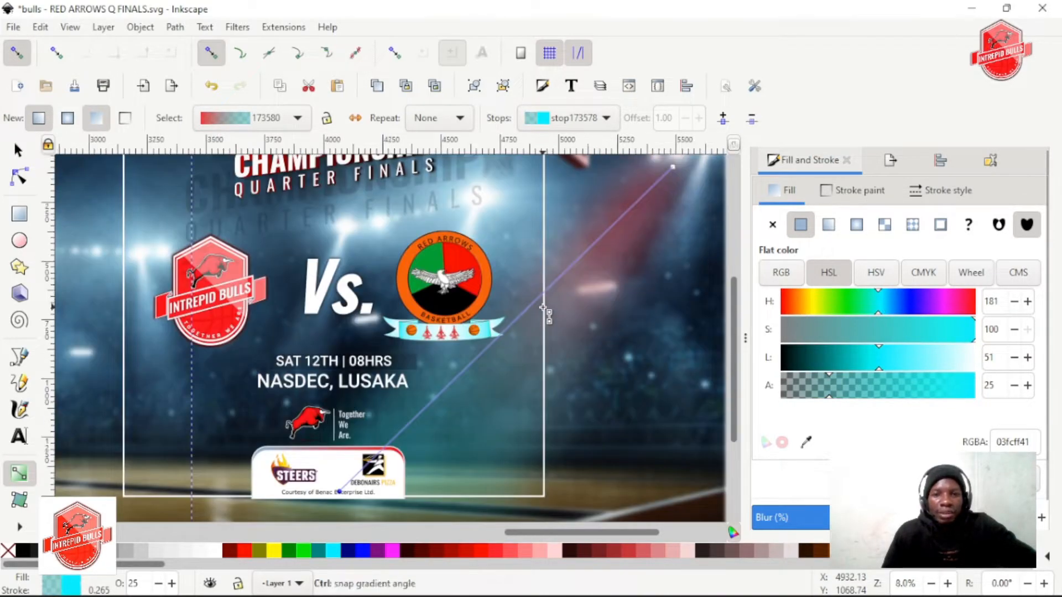
ctrl+scroll(562, 343, up, 1)
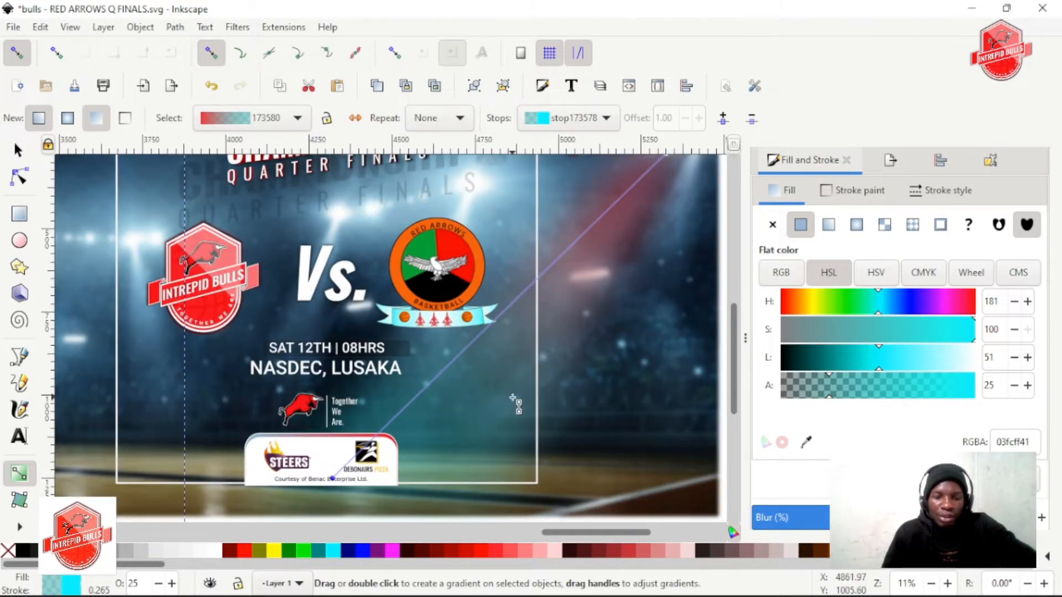
Change the gradient's end stop to red f0000041 with lightness 47 and deselect the beam
drag(863, 302, 975, 313)
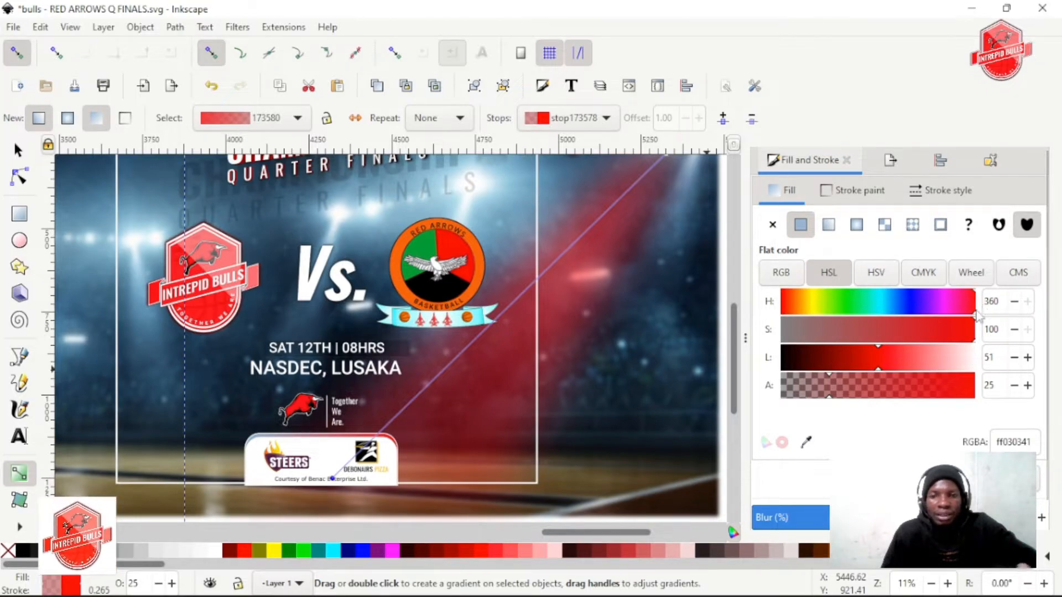
mouse_move(876, 360)
mouse_down()
mouse_move(923, 356)
mouse_move(851, 356)
mouse_move(920, 355)
mouse_move(871, 354)
mouse_up()
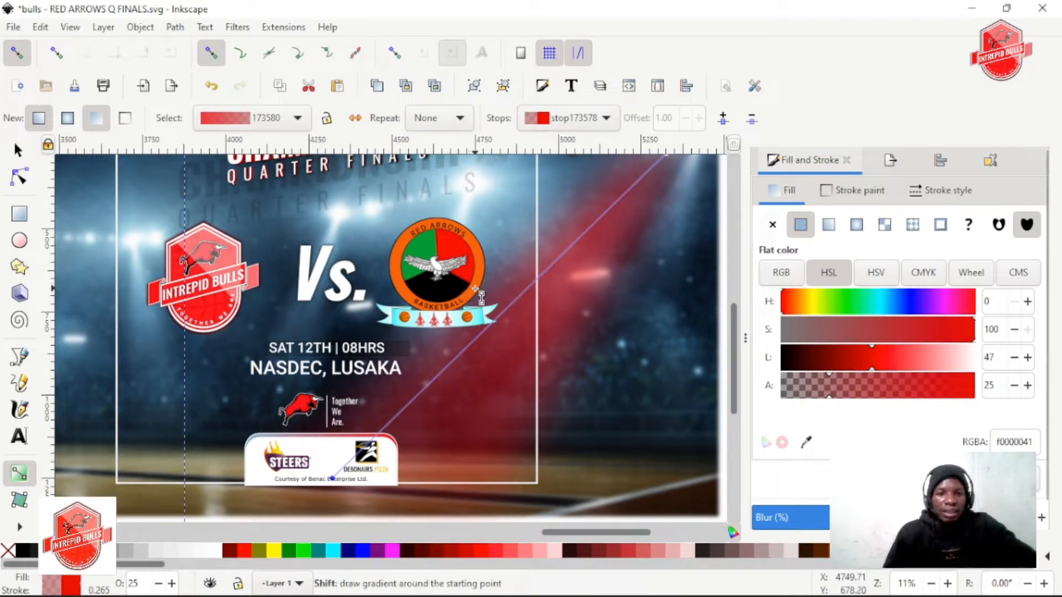
scroll(481, 297, down, 2)
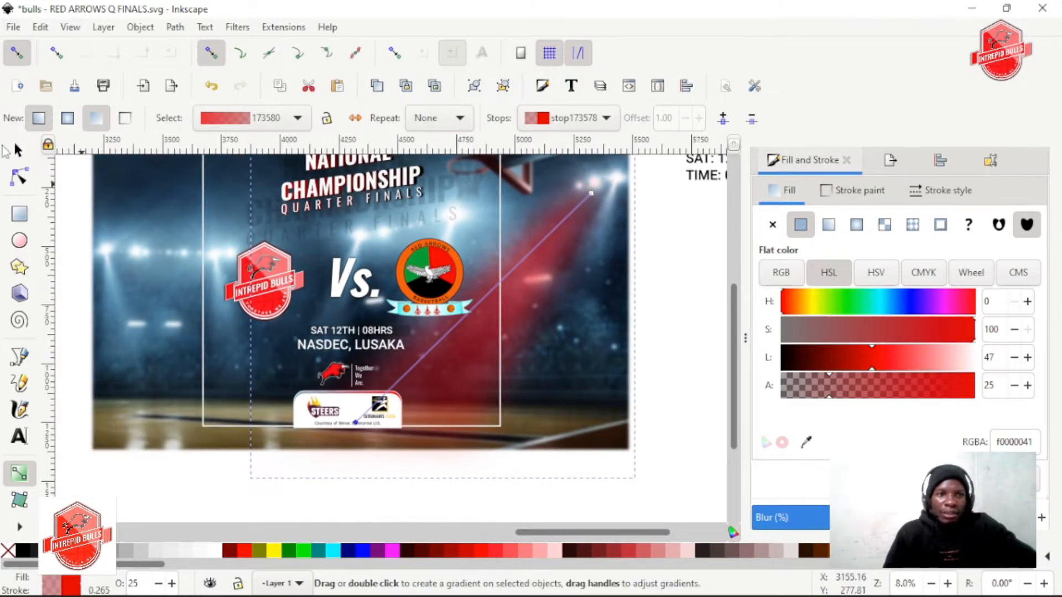
click(22, 154)
click(327, 455)
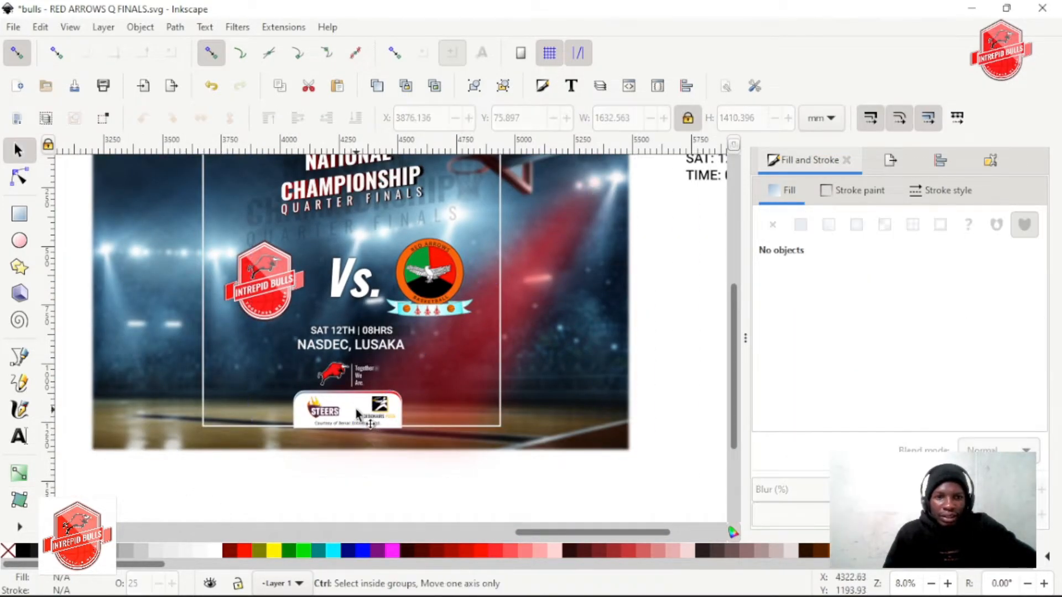
scroll(298, 407, up, 1)
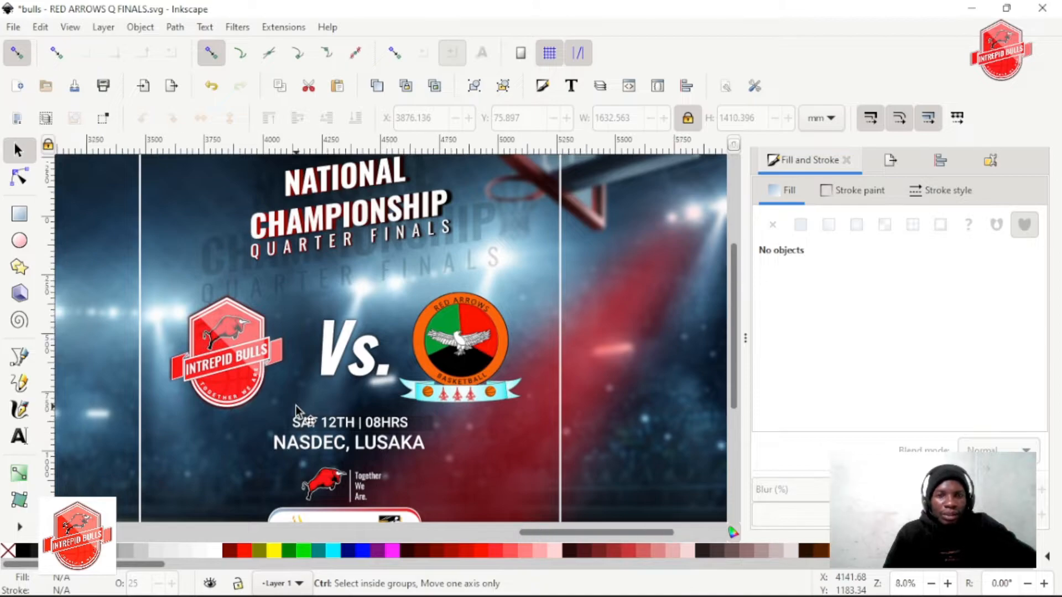
Shrink the faint copy behind the title to about 749 mm wide and move it up closer to the title
scroll(301, 399, down, 1)
scroll(326, 354, up, 1)
scroll(327, 353, up, 5)
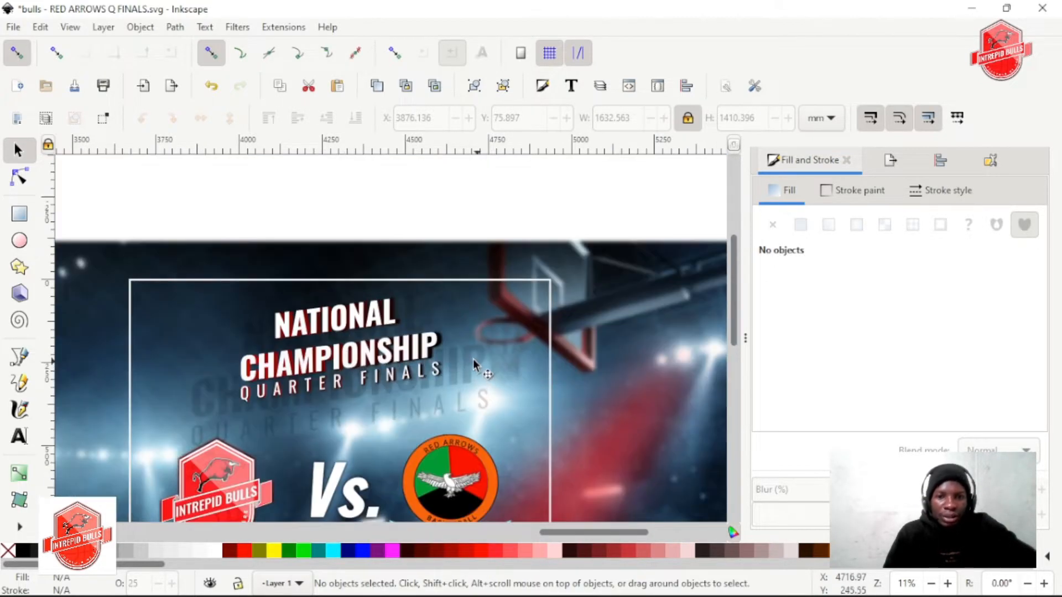
click(476, 404)
drag(491, 457, 479, 443)
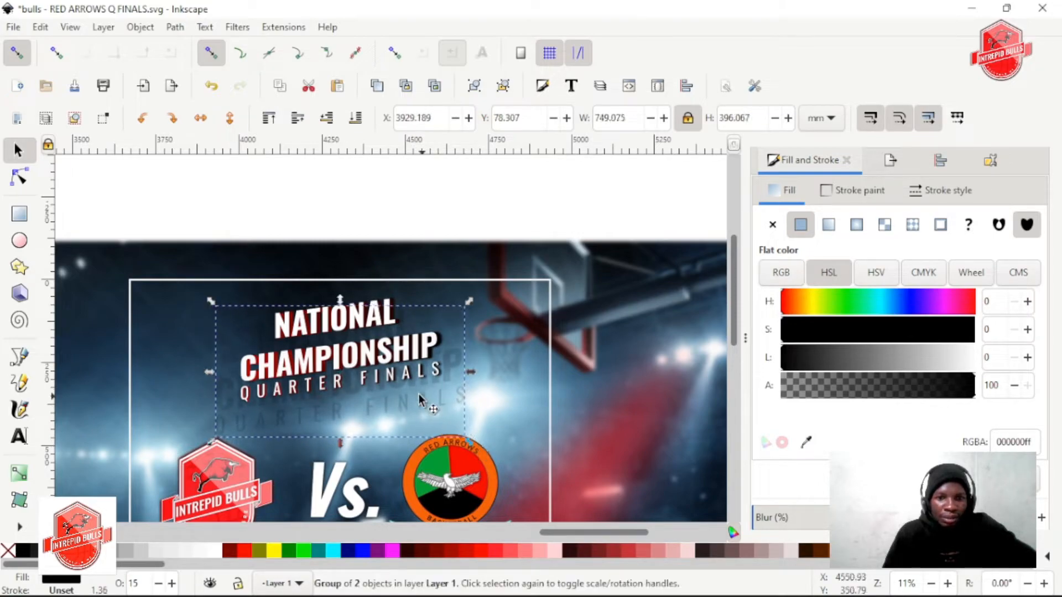
drag(399, 402, 399, 391)
key(Escape)
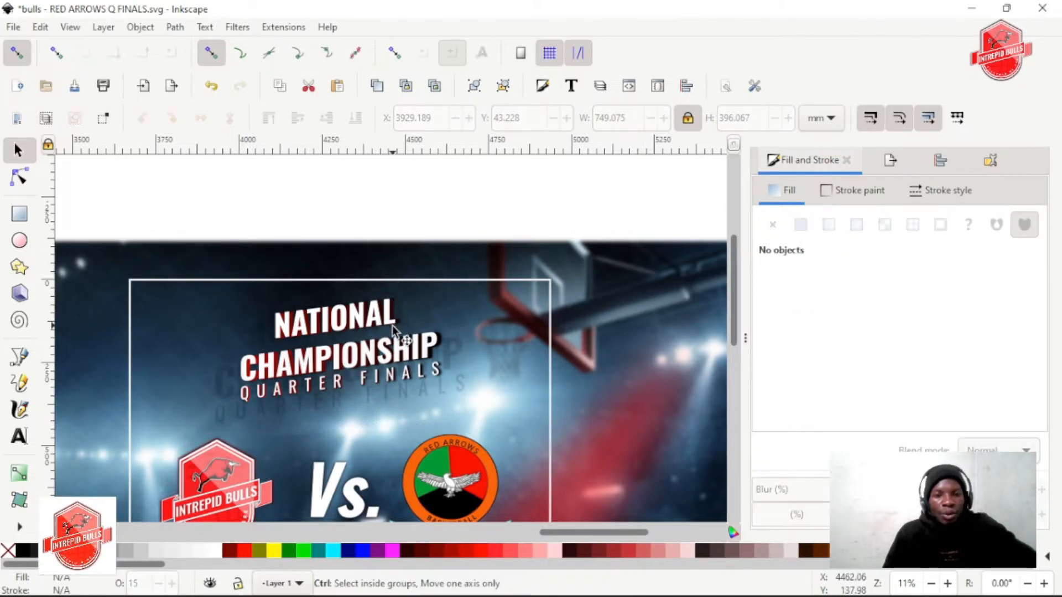
Enlarge the faint title copy around its centre to about 793 mm wide and save the poster
click(459, 386)
mouse_move(470, 431)
mouse_down()
mouse_move(456, 414)
mouse_move(491, 437)
mouse_up()
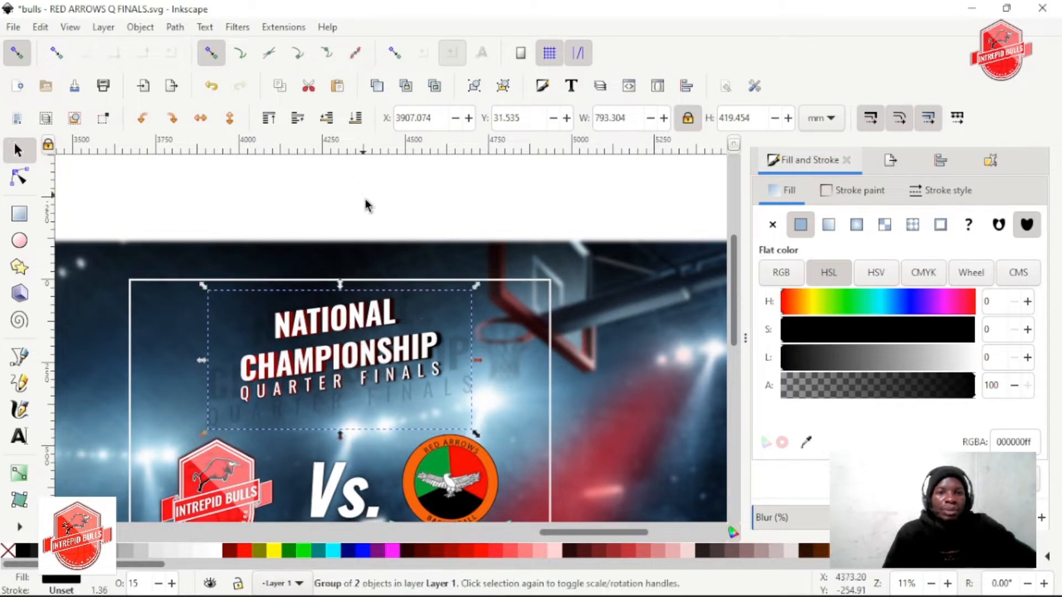
click(365, 200)
scroll(419, 298, down, 1)
scroll(416, 303, down, 3)
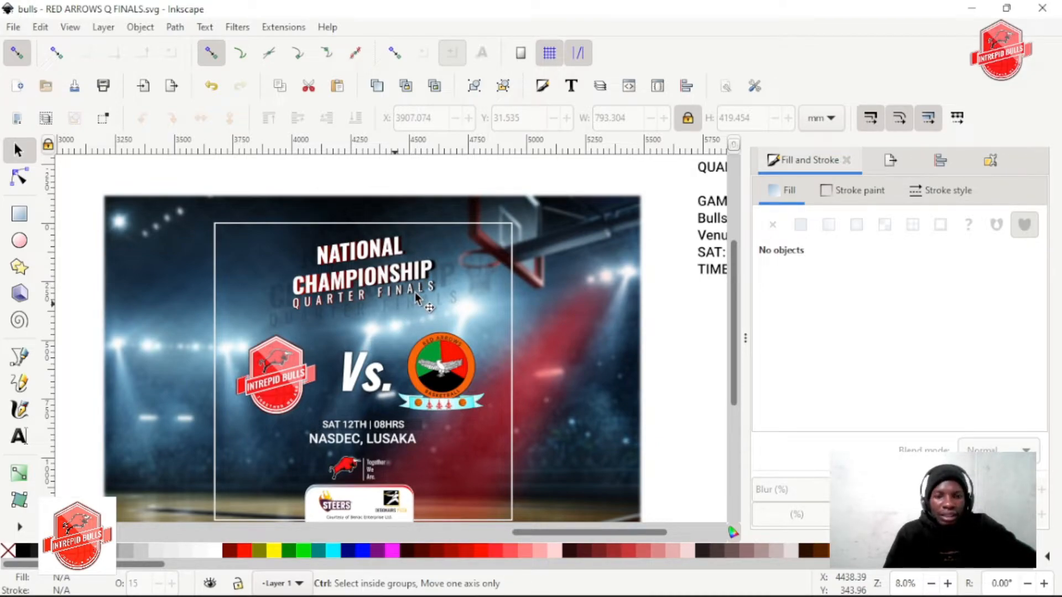
key(ctrl+s)
Place a horizontally mirrored copy of the red beam over the arena's left side at X 3294.053 mm, stacked behind the sponsor box
scroll(406, 293, right, 3)
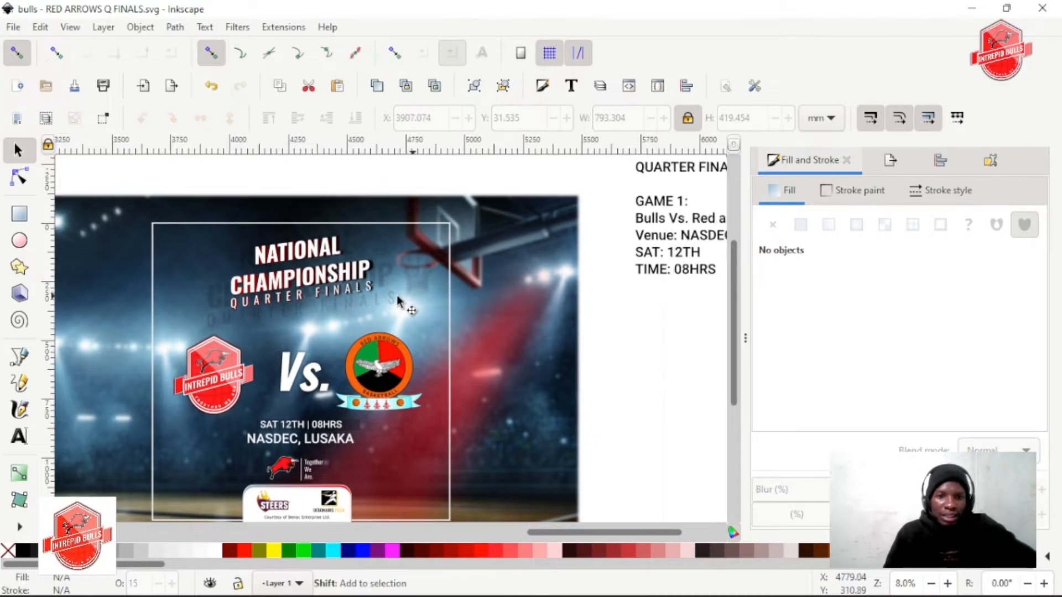
scroll(409, 297, left, 3)
scroll(423, 299, down, 3)
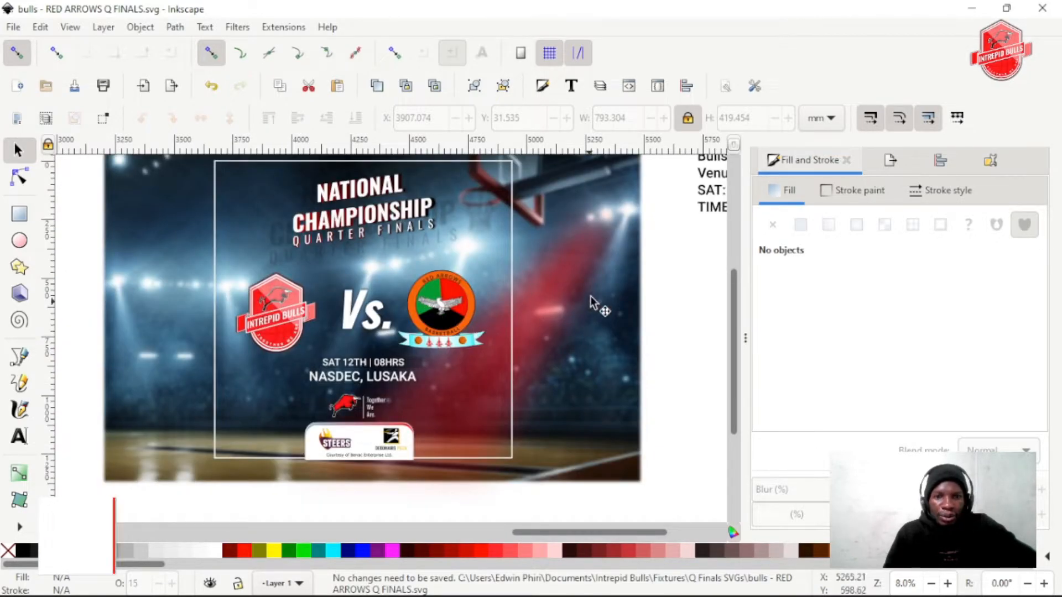
click(572, 292)
key(ctrl+d)
click(202, 117)
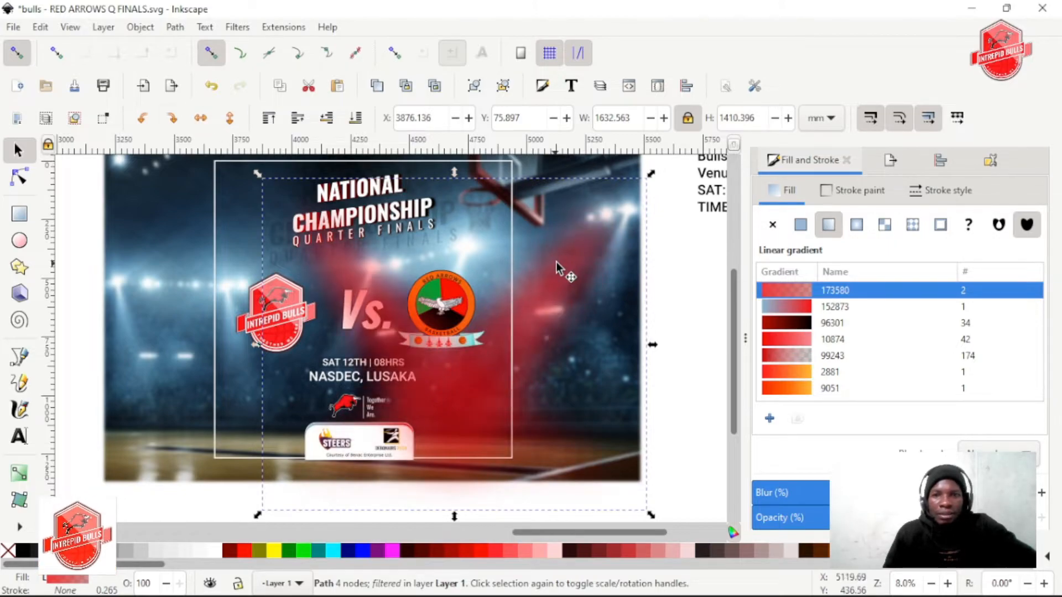
drag(358, 275, 217, 254)
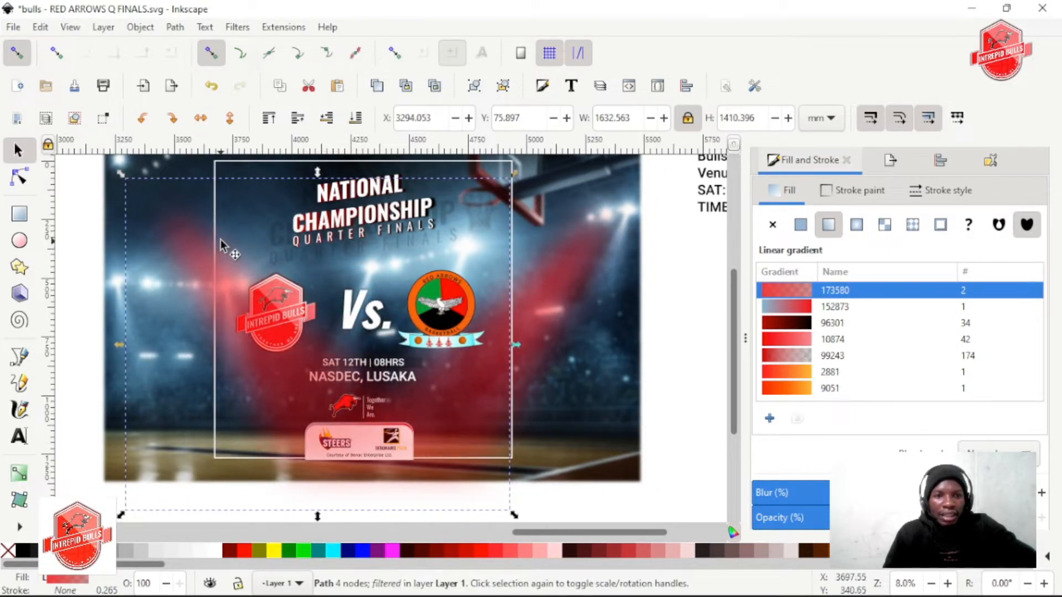
click(327, 119)
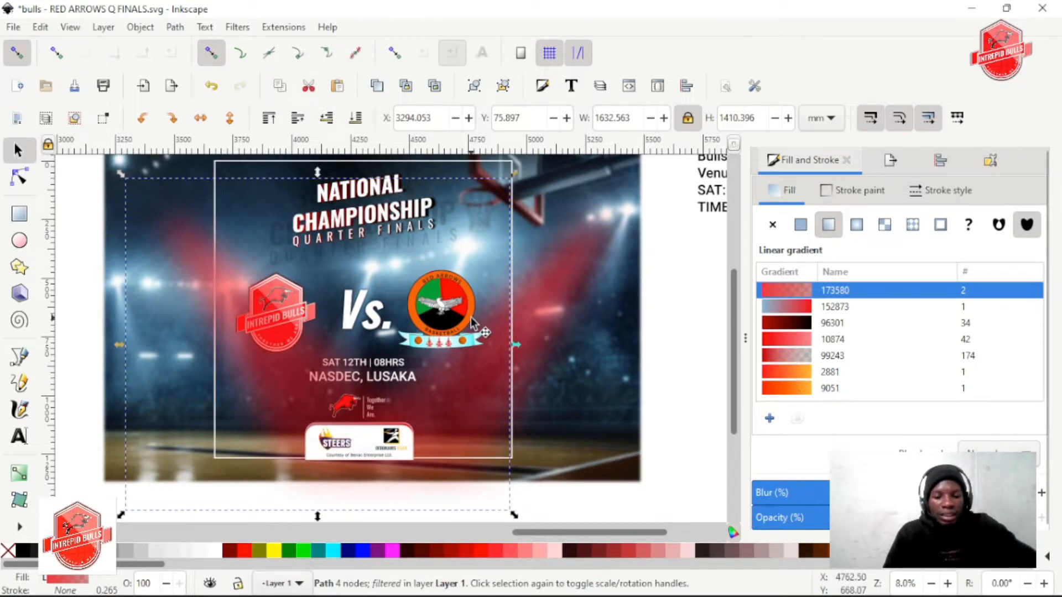
Try a cyan end stop 00c5f041 and a blue start stop 1e9bffd0 for the mirrored beam's gradient
key(g)
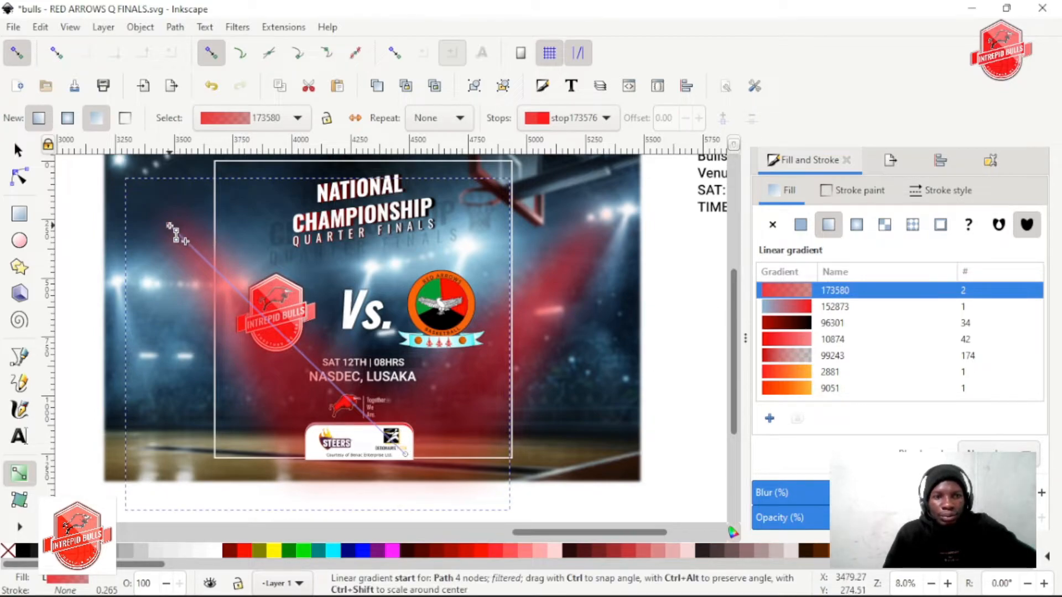
click(405, 453)
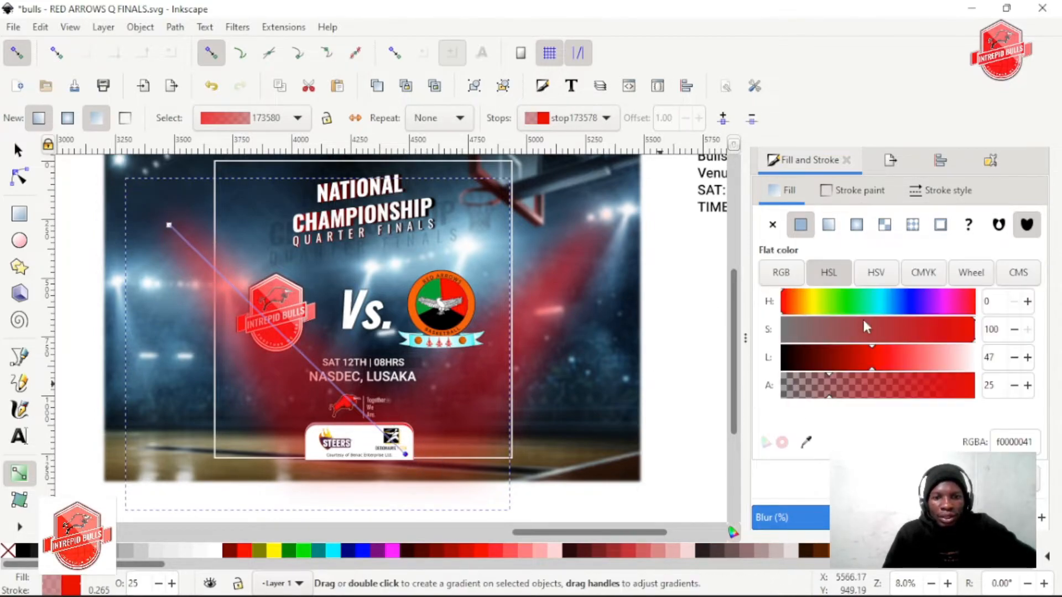
mouse_move(935, 307)
mouse_down()
mouse_move(865, 303)
mouse_move(894, 302)
mouse_move(871, 302)
mouse_move(882, 299)
mouse_up()
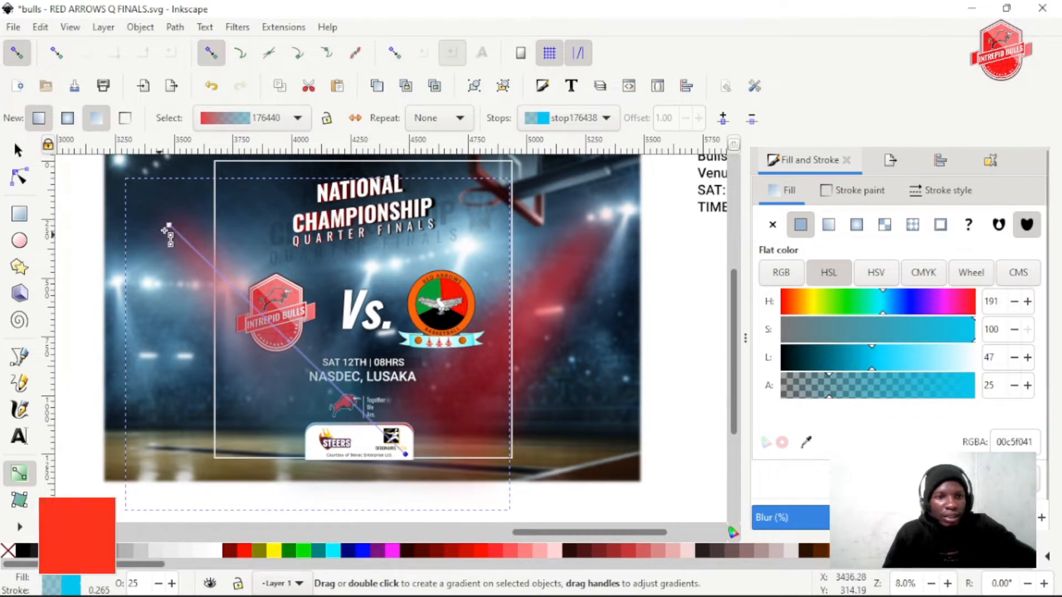
click(169, 225)
mouse_move(886, 301)
mouse_down()
mouse_move(873, 301)
mouse_move(893, 296)
mouse_up()
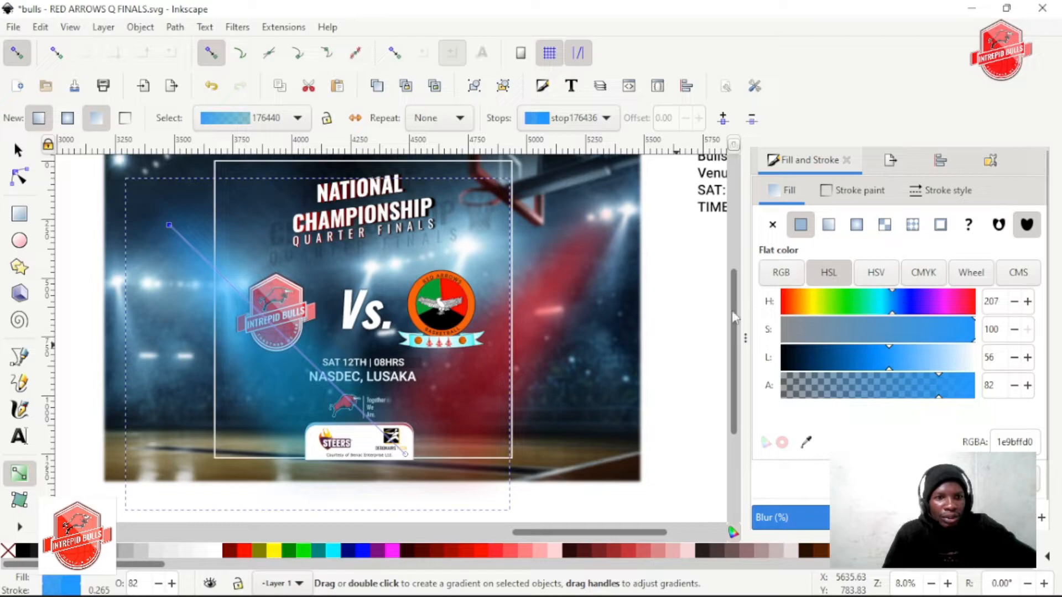
Sample light blue from the arena lights for both gradient stops, and adjust the end stop to saturation 78 and lightness 68
key(d)
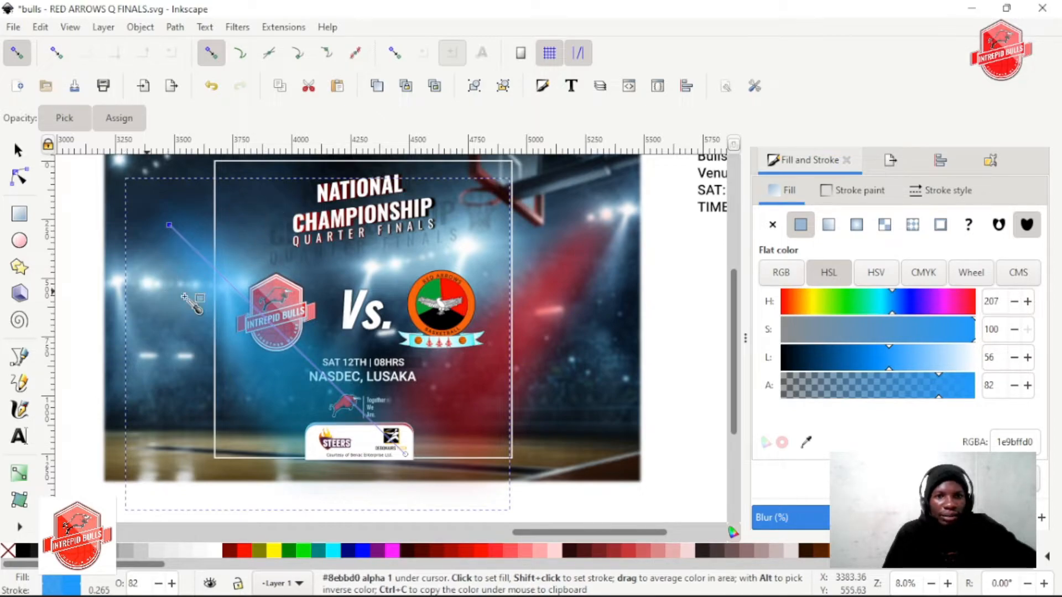
drag(488, 246, 488, 247)
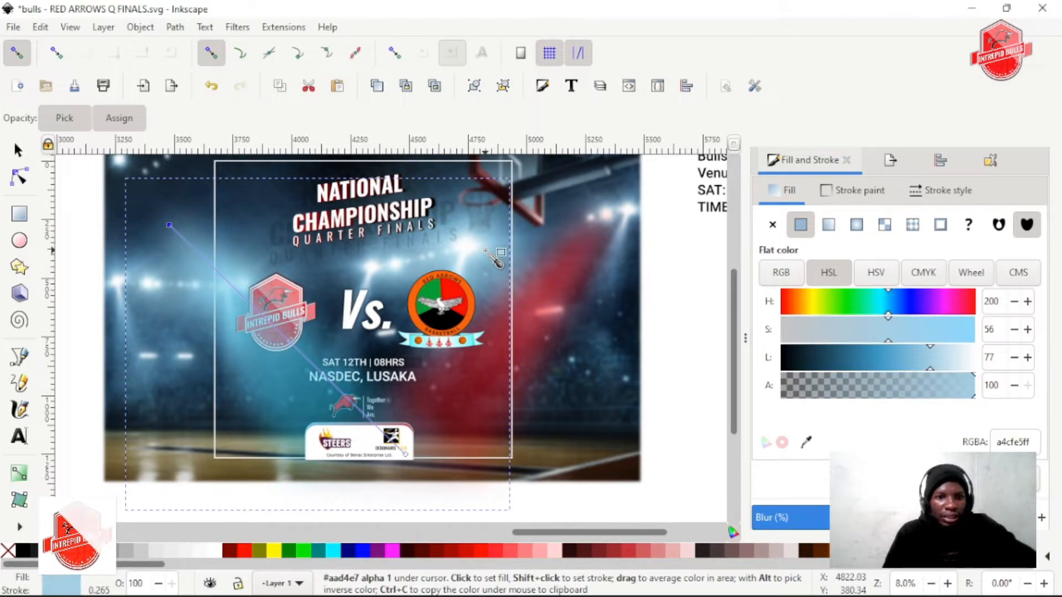
click(407, 452)
drag(486, 244, 486, 244)
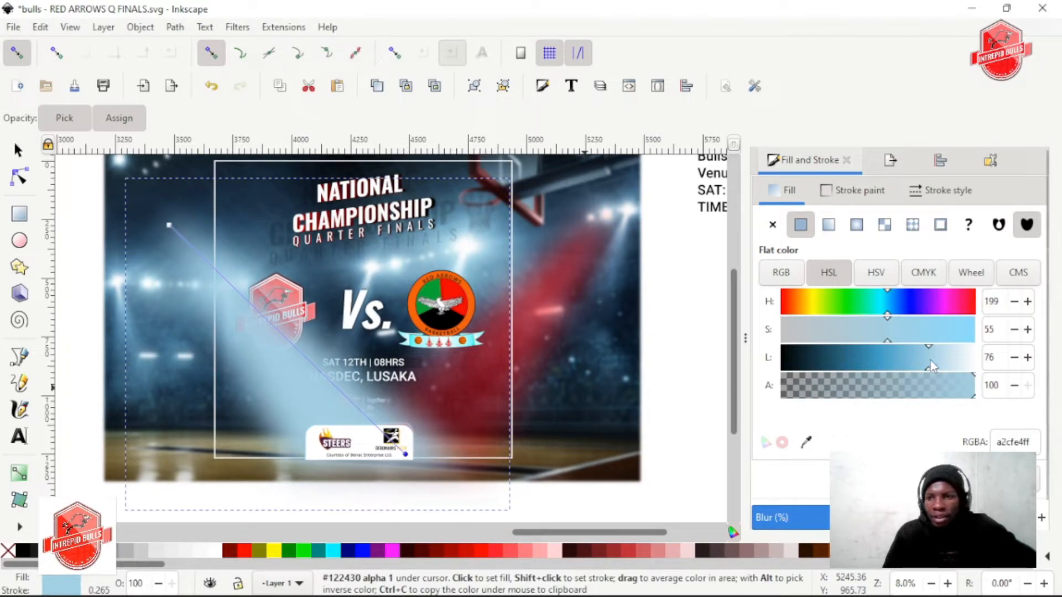
drag(922, 365, 933, 323)
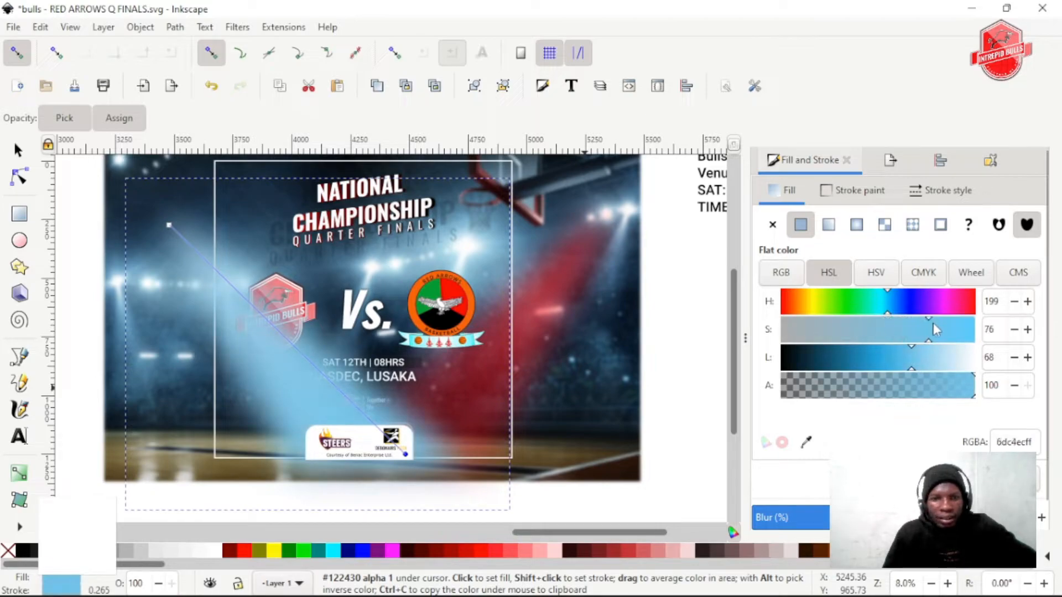
click(828, 224)
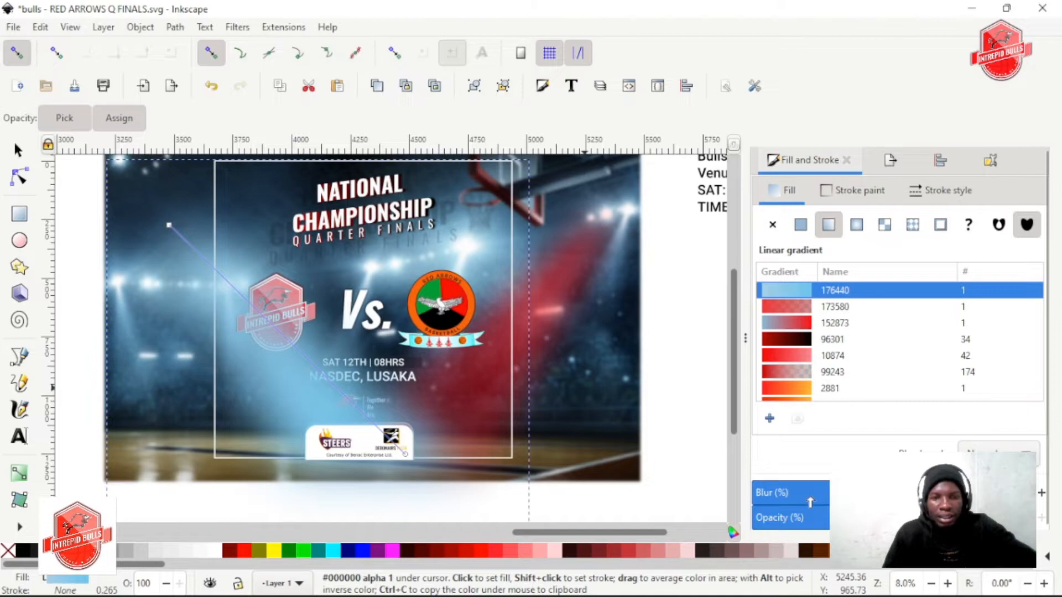
key(ctrl+z)
key(ctrl+z)
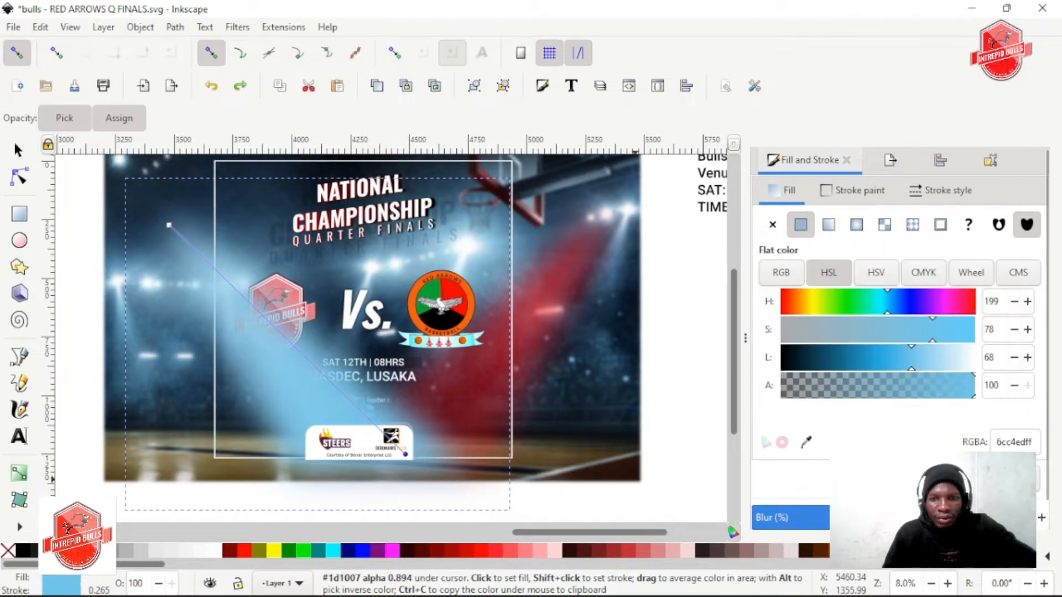
Lower the alpha of the blue beam's gradient end stop to 27 and deselect the beam
drag(943, 395, 832, 391)
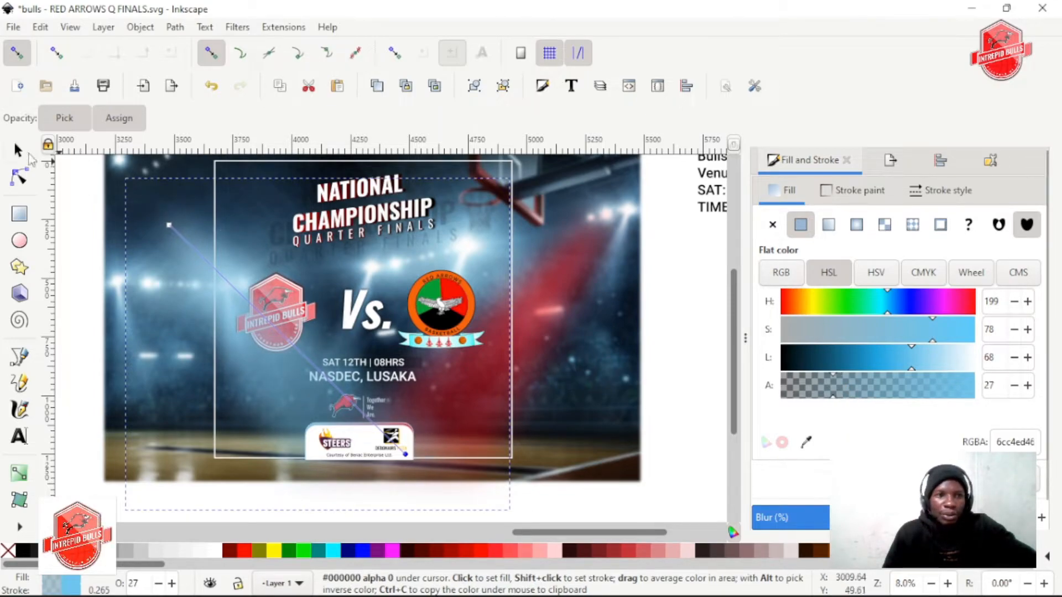
click(18, 150)
scroll(249, 255, down, 1)
drag(98, 221, 558, 378)
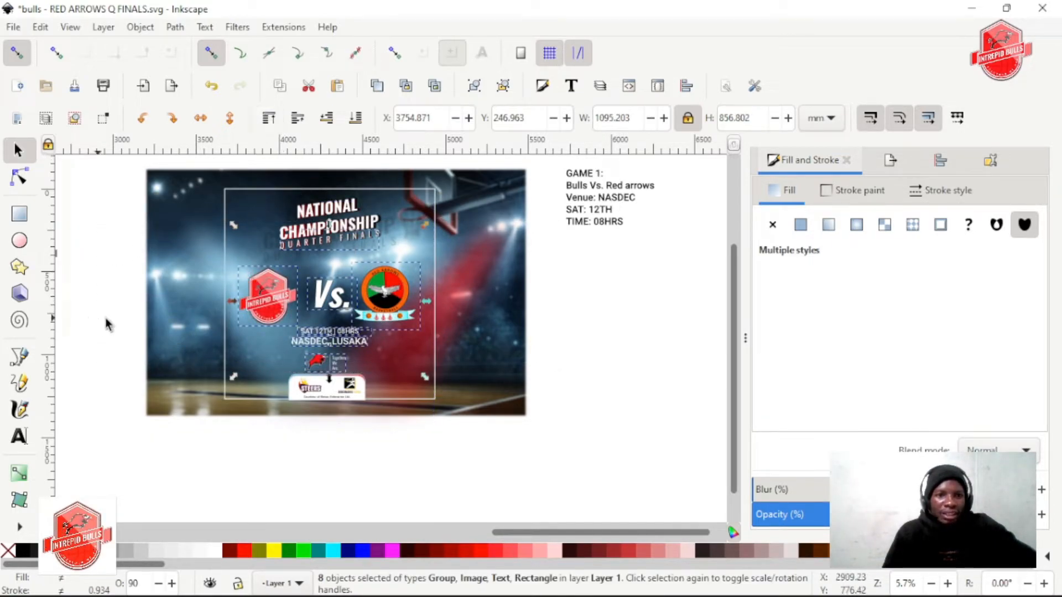
click(379, 440)
scroll(349, 387, up, 1)
scroll(308, 387, up, 2)
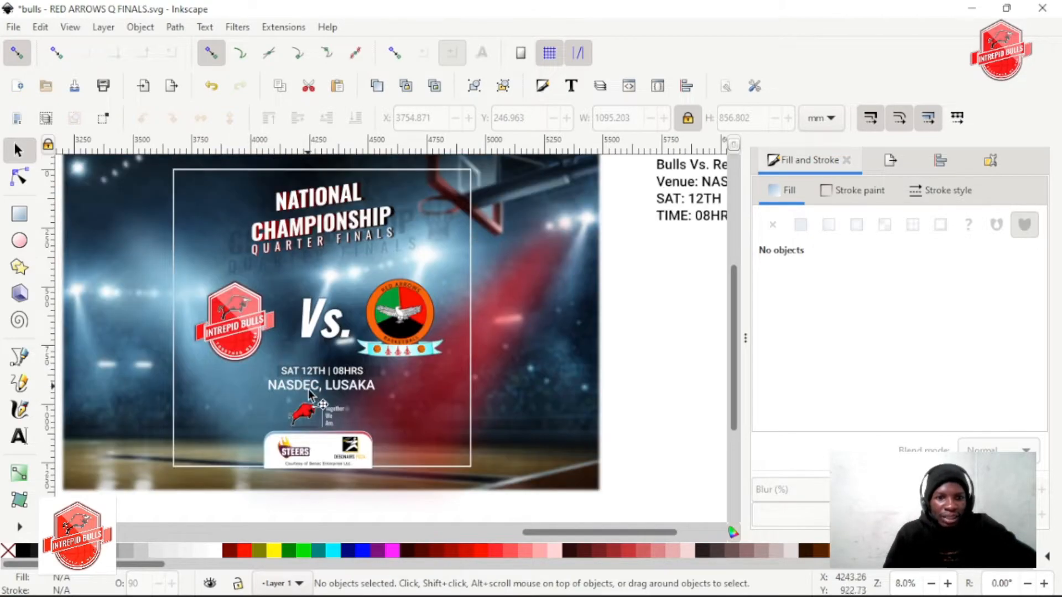
scroll(313, 389, up, 2)
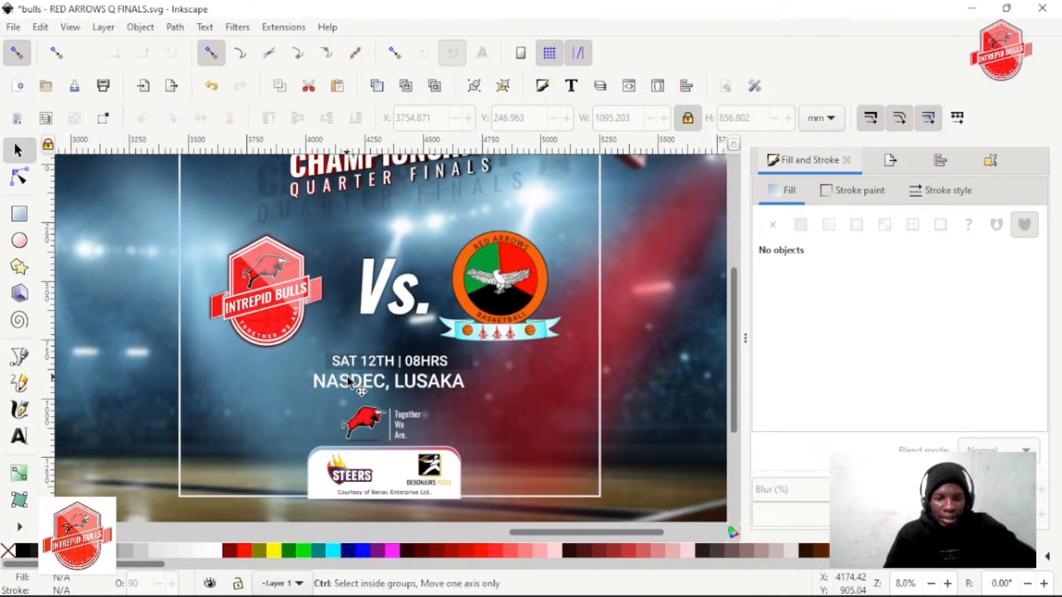
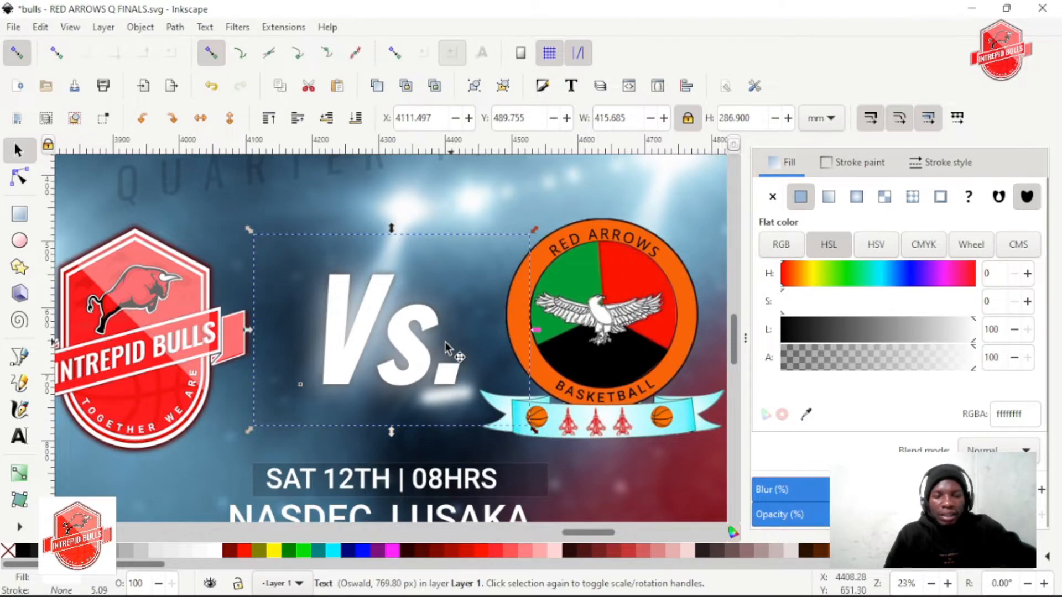
ctrl+scroll(446, 347, down, 3)
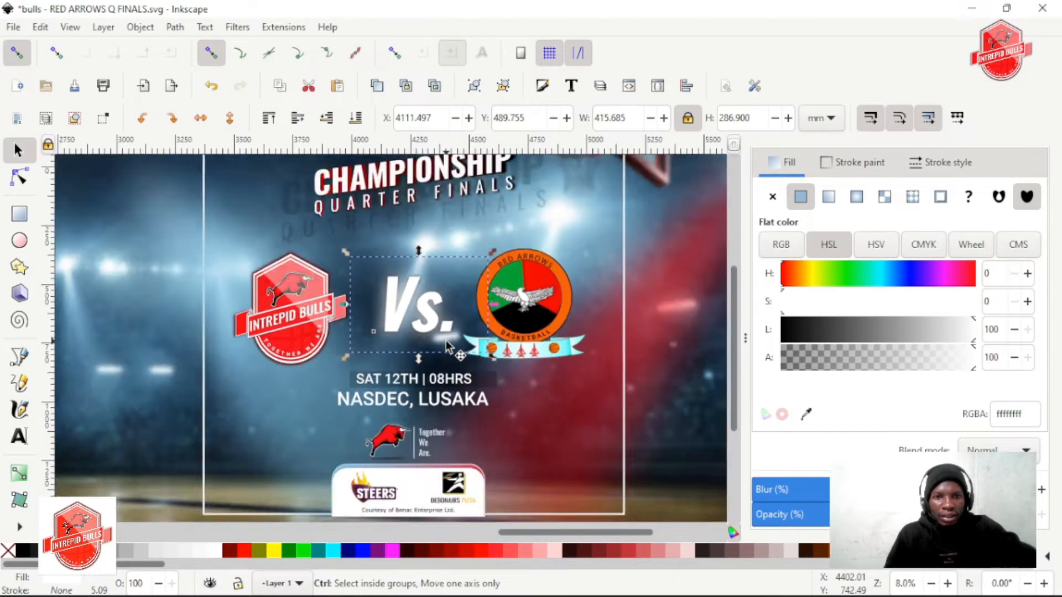
ctrl+scroll(301, 297, up, 1)
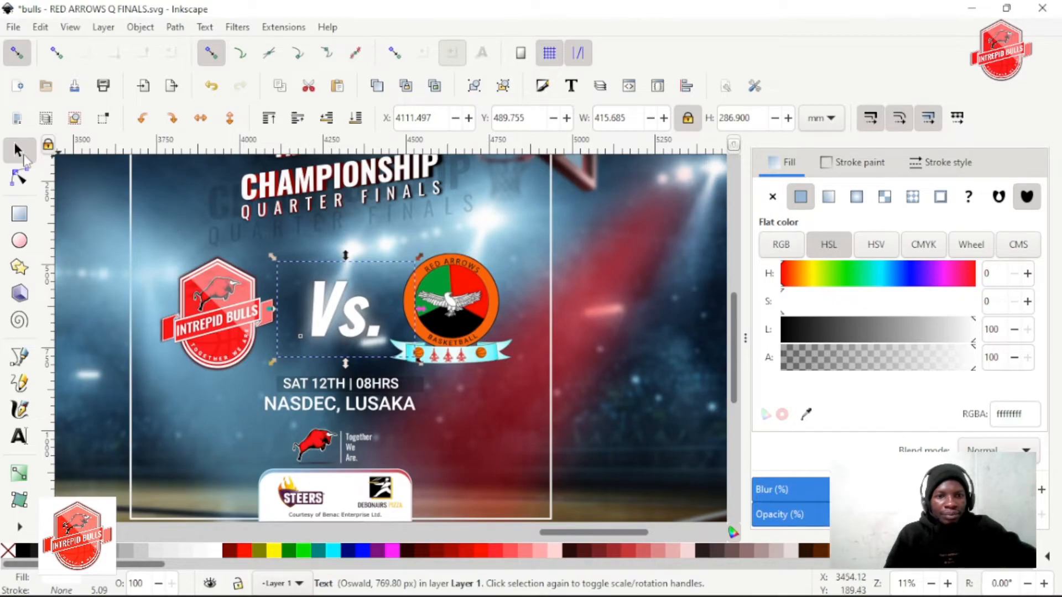
click(635, 333)
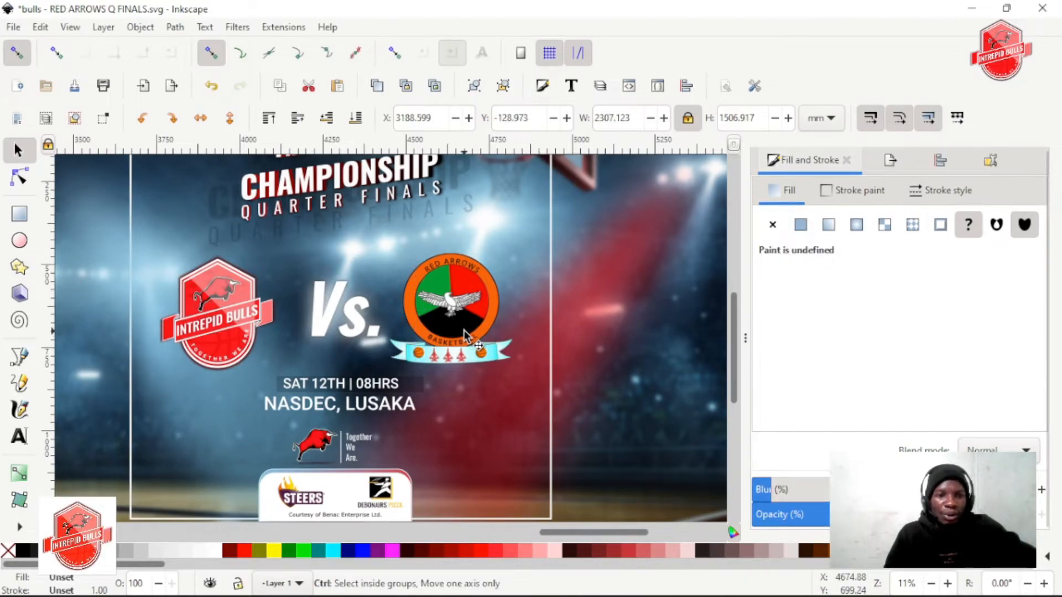
ctrl+scroll(464, 330, down, 1)
ctrl+scroll(331, 339, up, 1)
click(326, 316)
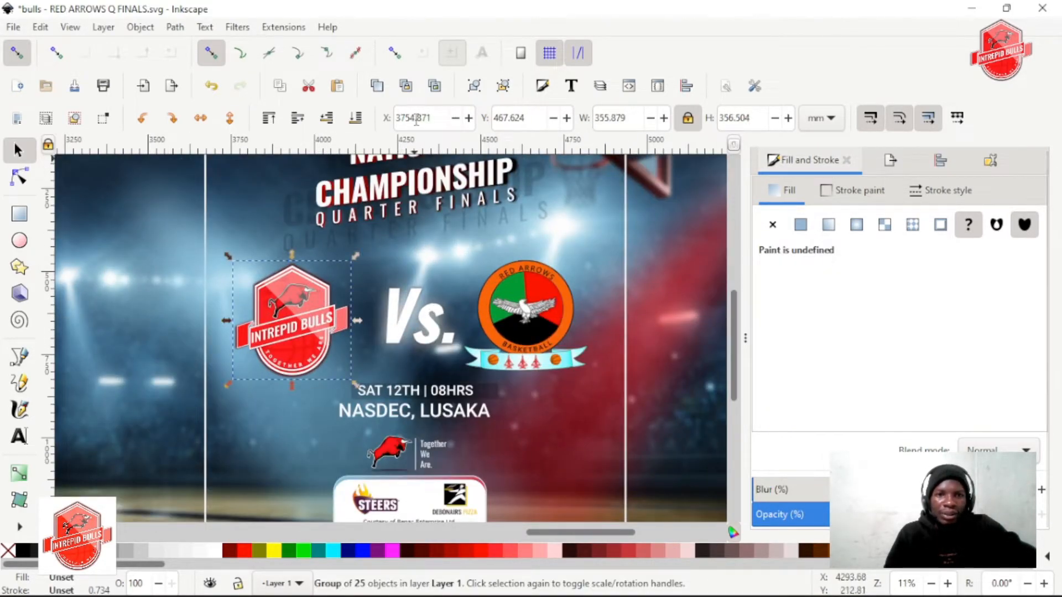
click(183, 29)
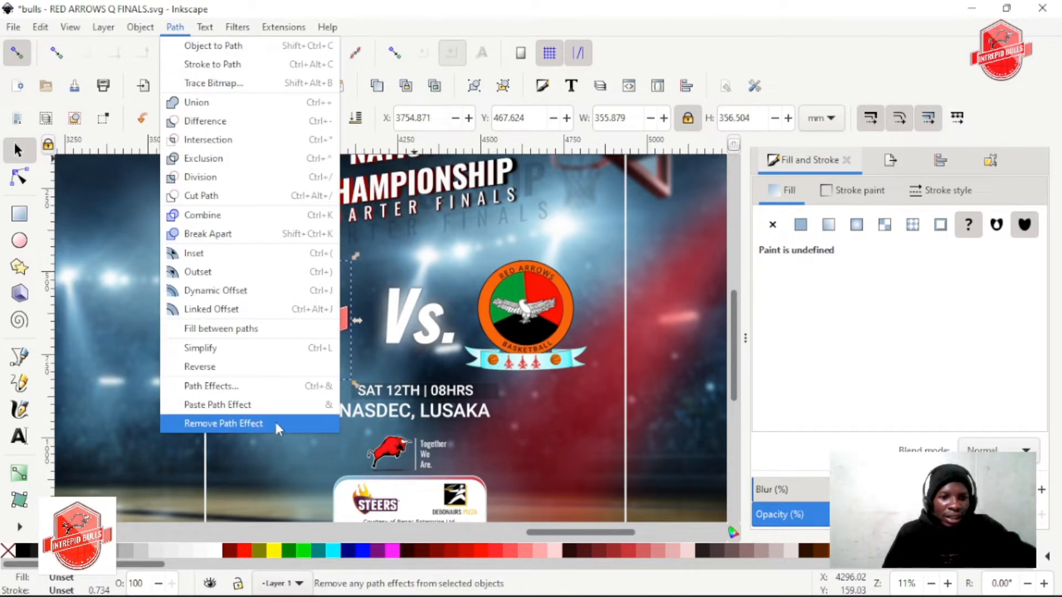
click(245, 388)
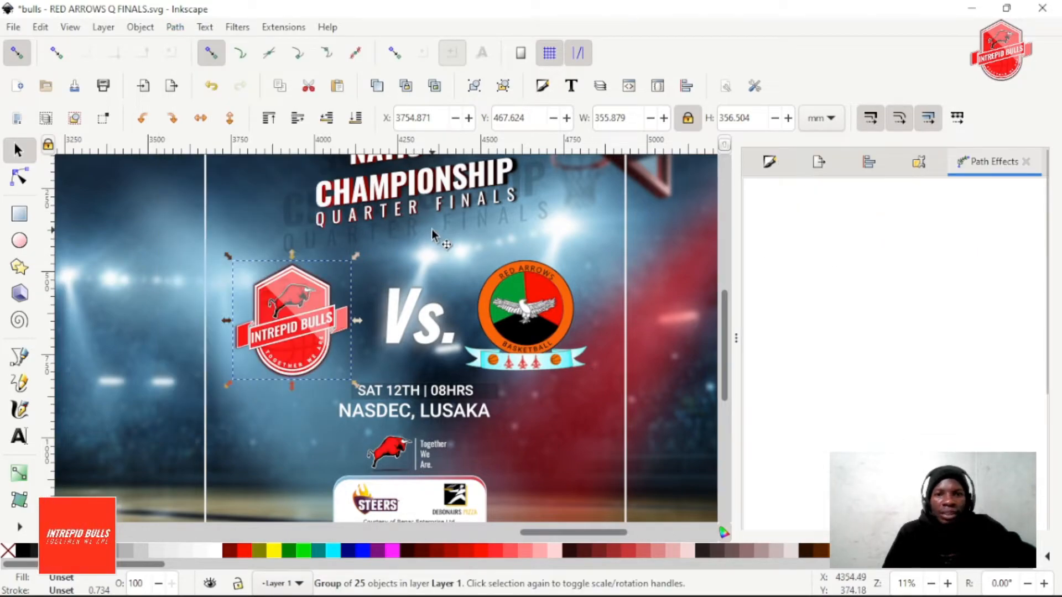
drag(990, 171, 545, 208)
mouse_move(985, 168)
mouse_down()
mouse_move(552, 226)
mouse_move(995, 166)
mouse_up()
right_click(991, 164)
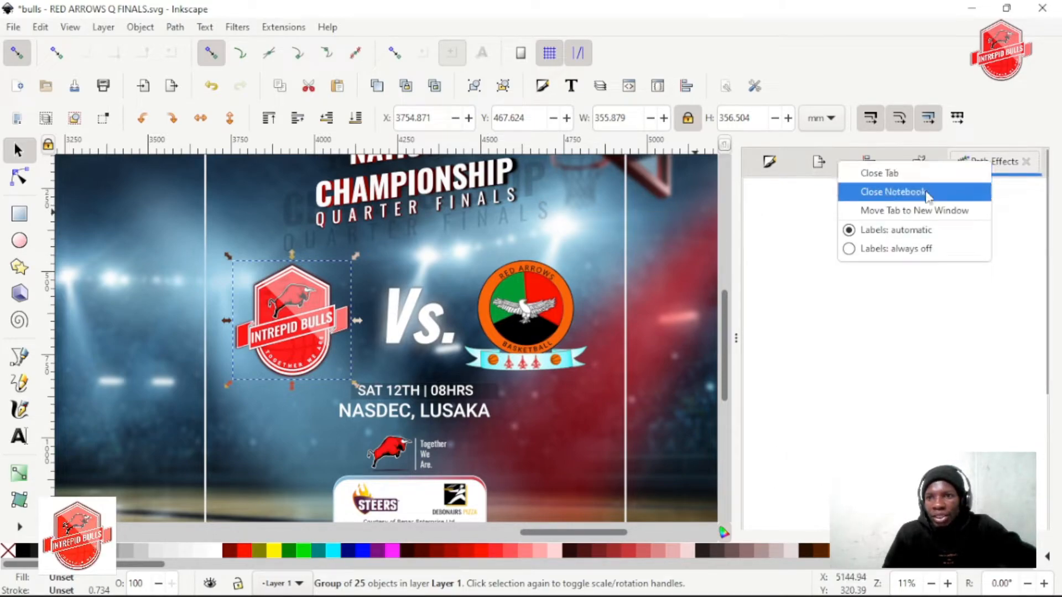
click(929, 212)
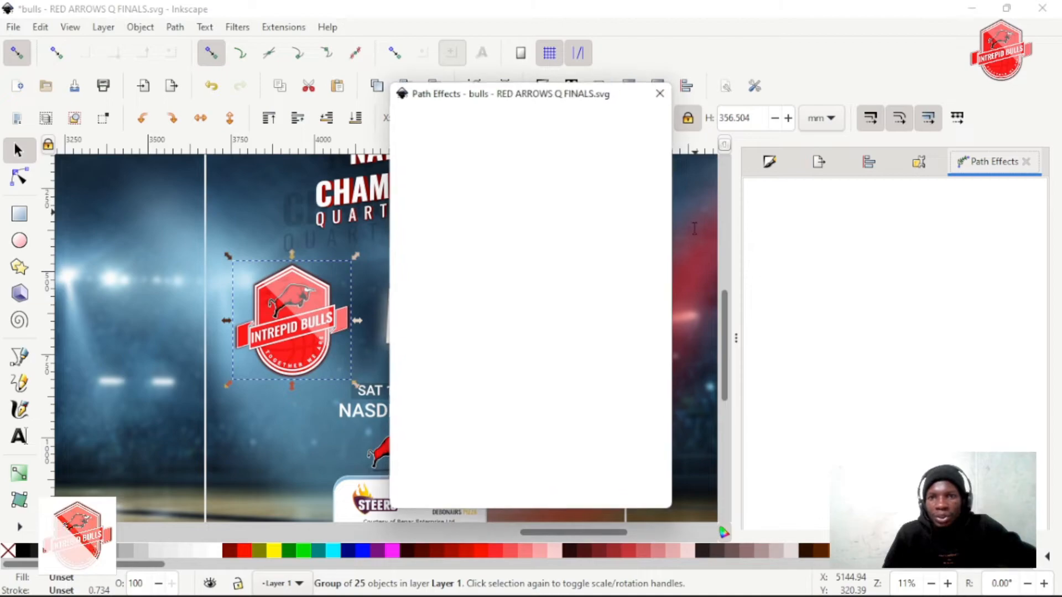
drag(499, 103, 750, 105)
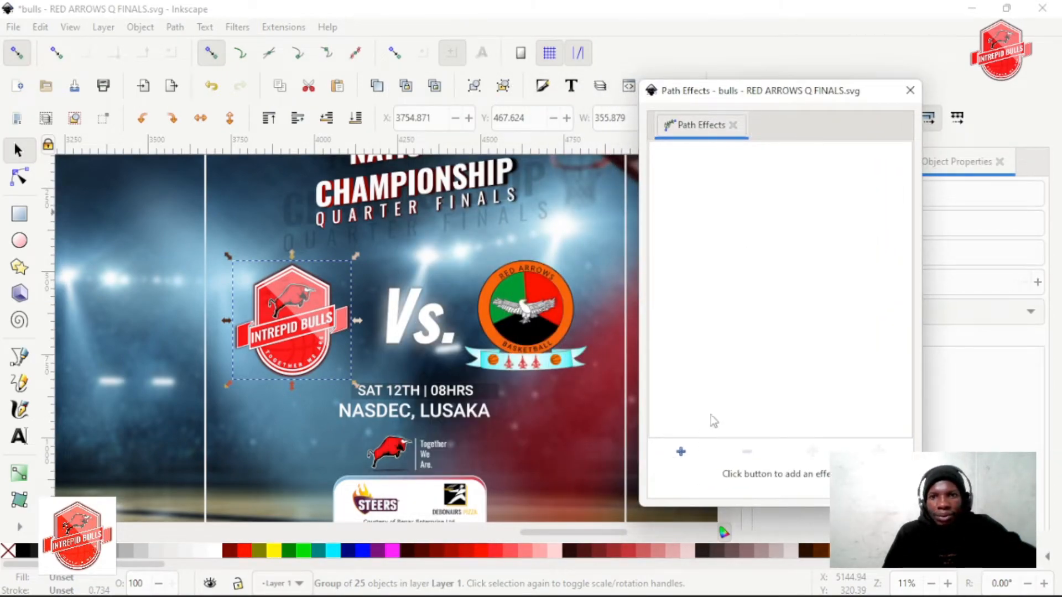
click(910, 90)
Try the Soft Colors filter on the Intrepid Bulls logo and undo it
click(308, 347)
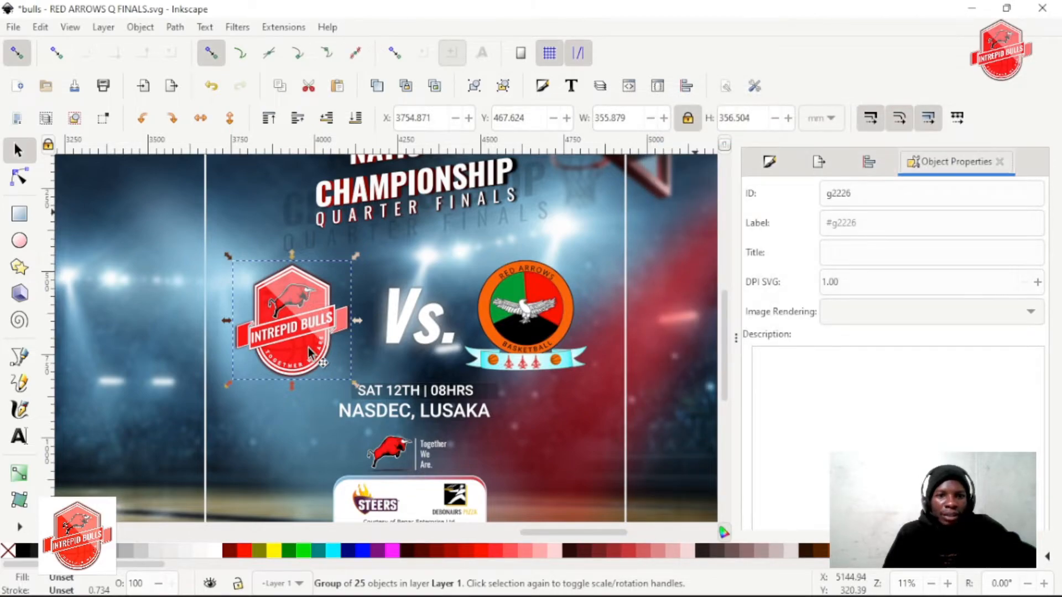
click(297, 297)
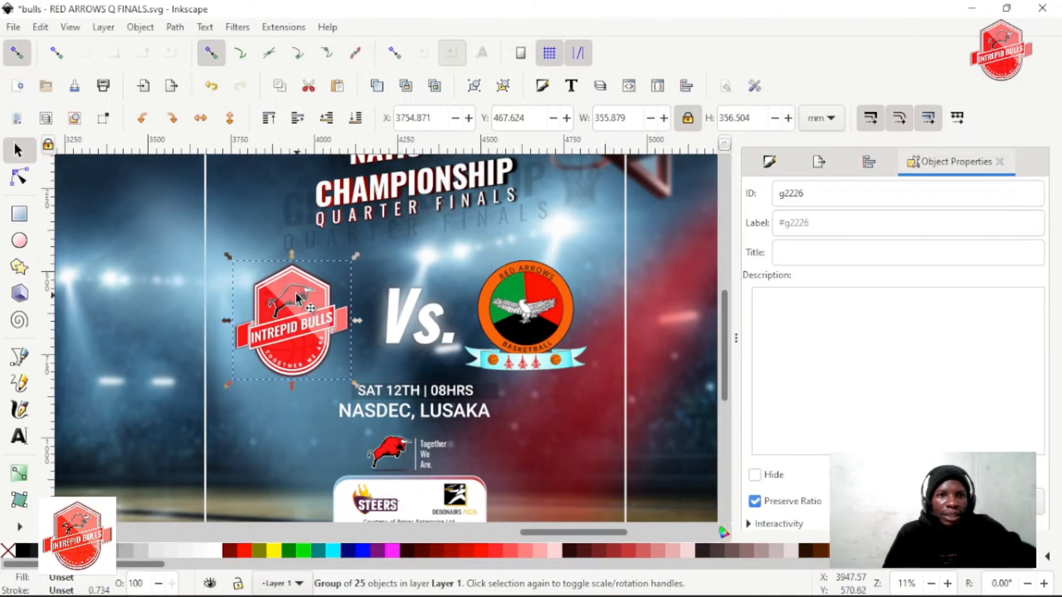
click(238, 27)
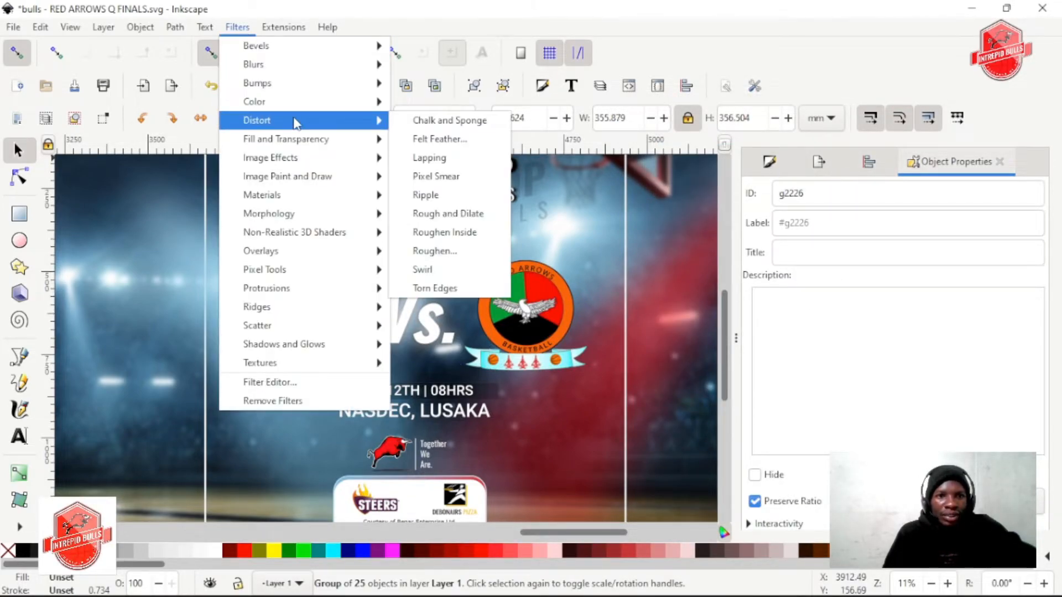
mouse_move(314, 105)
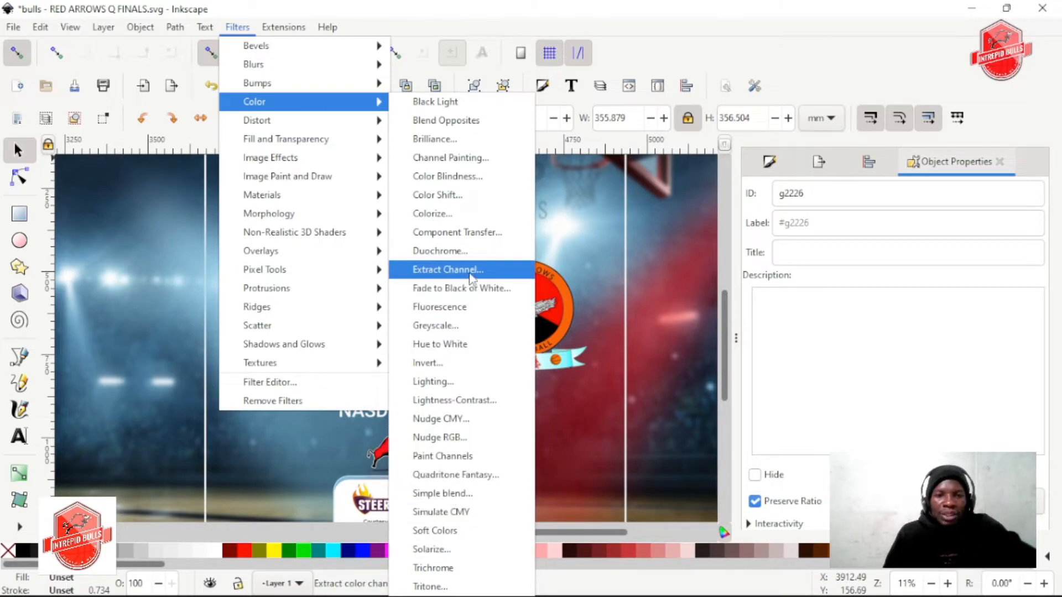
click(460, 532)
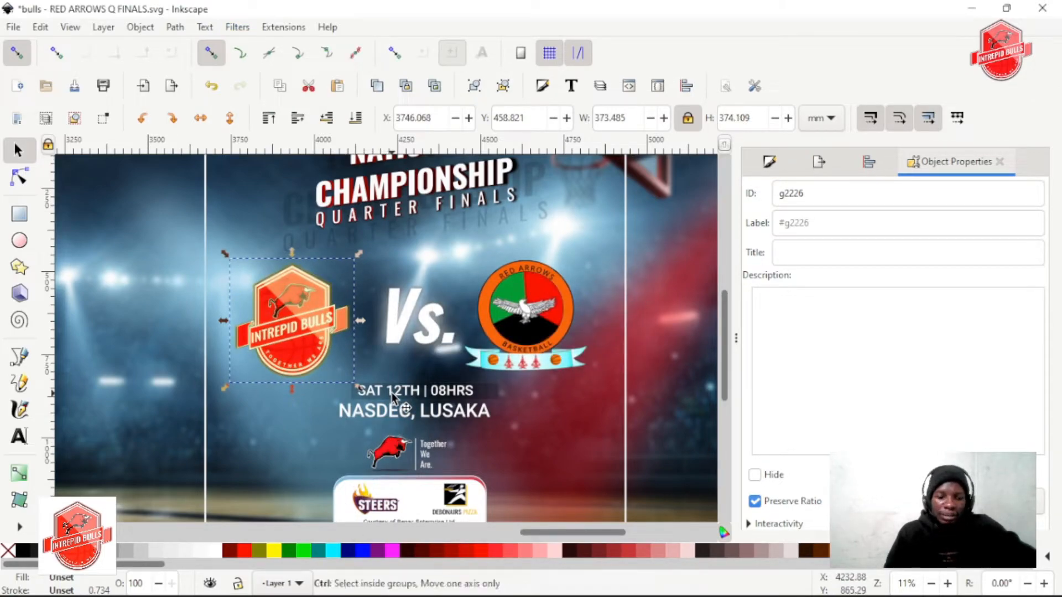
key(ctrl+z)
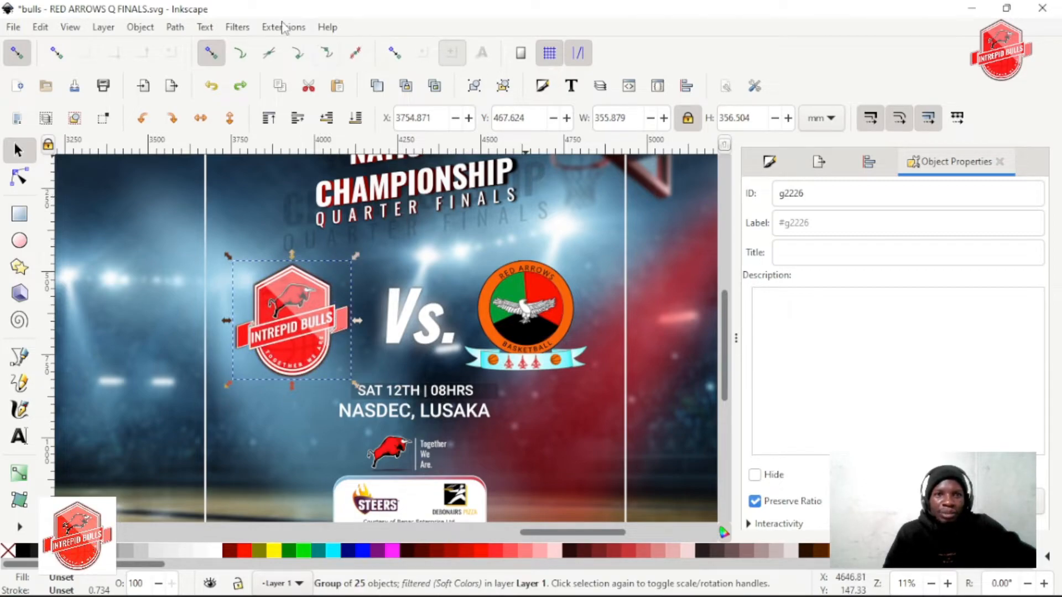
Apply the Clean Edges filter to the Intrepid Bulls logo with a strength of 0.56, previewing the effect live
click(237, 26)
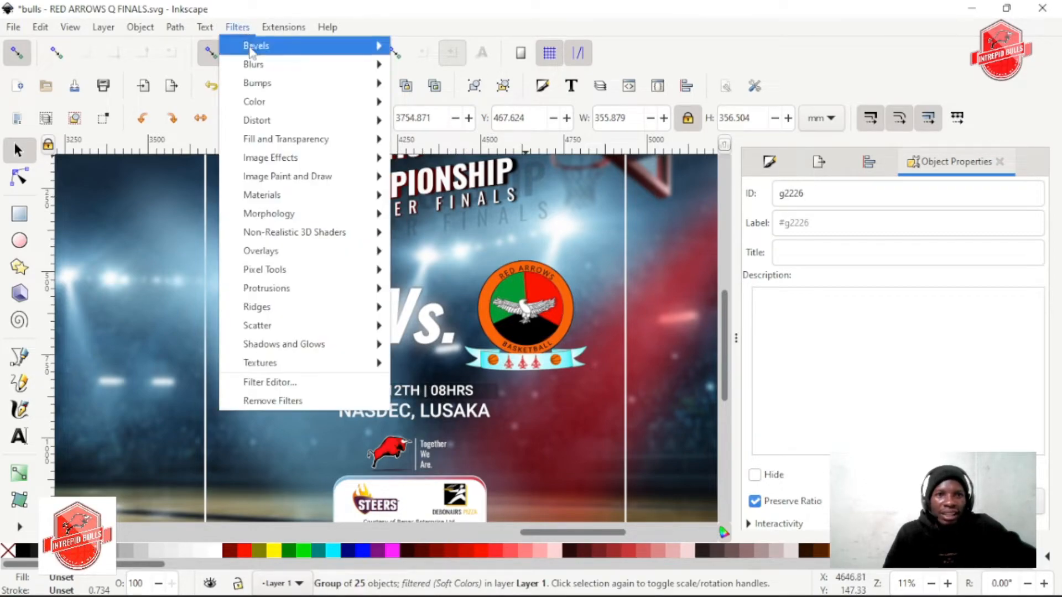
mouse_move(296, 122)
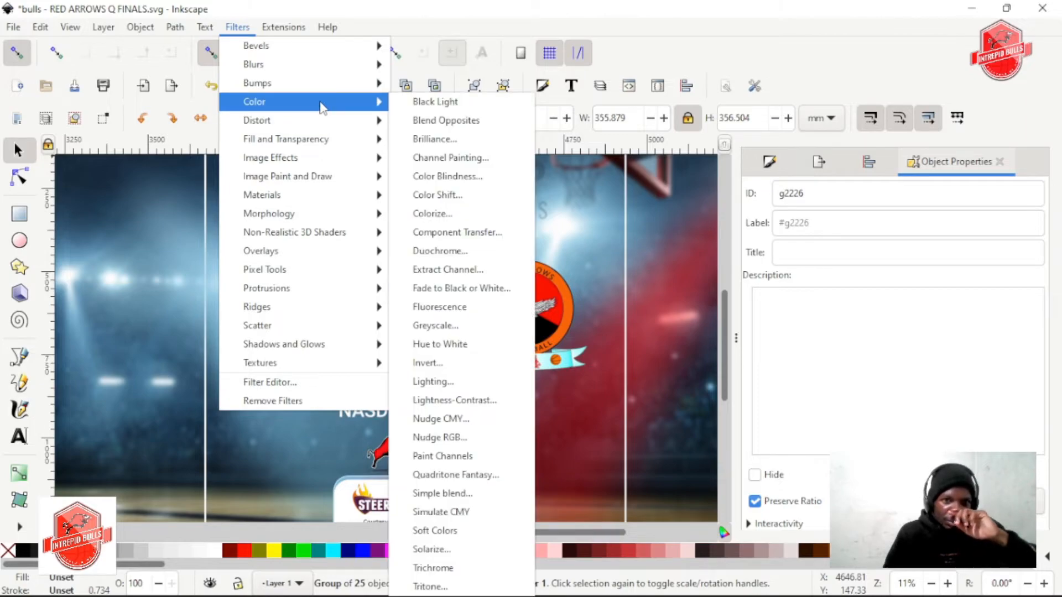
mouse_move(354, 69)
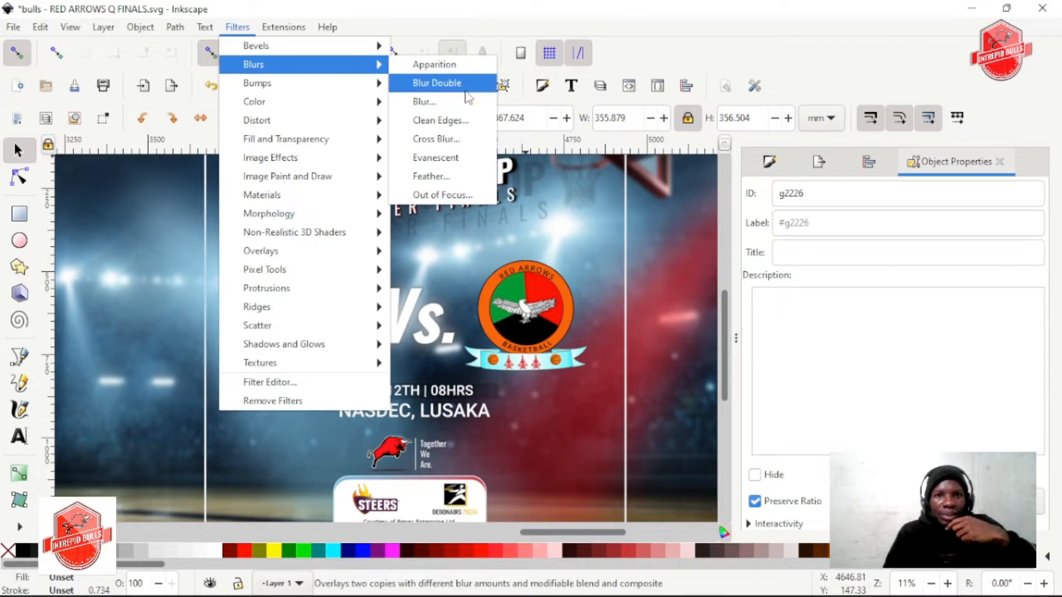
click(469, 125)
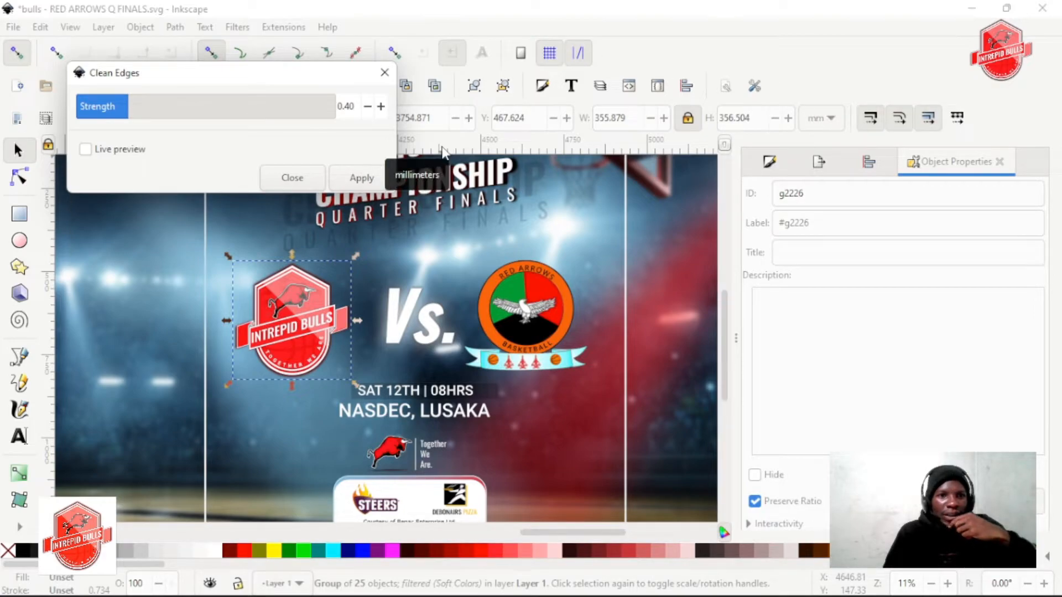
mouse_move(131, 106)
mouse_down()
mouse_move(233, 107)
mouse_move(112, 106)
mouse_move(242, 106)
mouse_move(121, 106)
mouse_up()
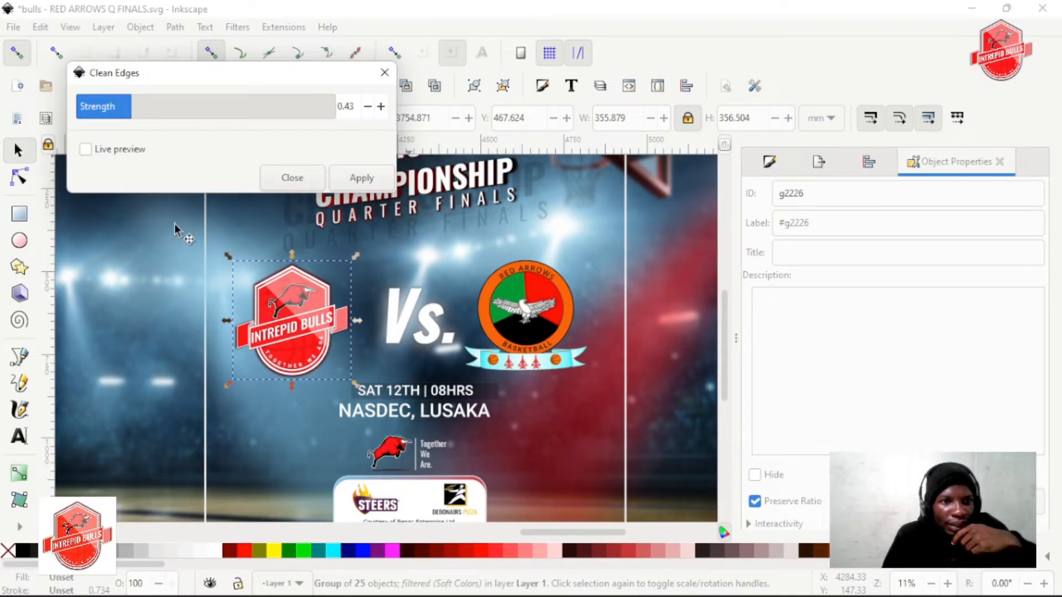
click(86, 149)
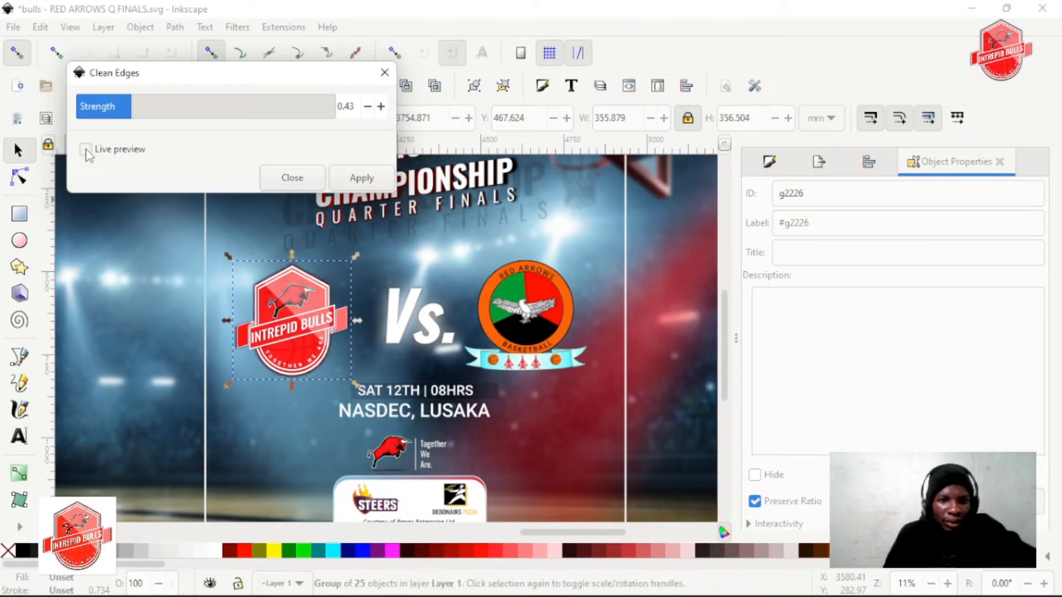
click(86, 149)
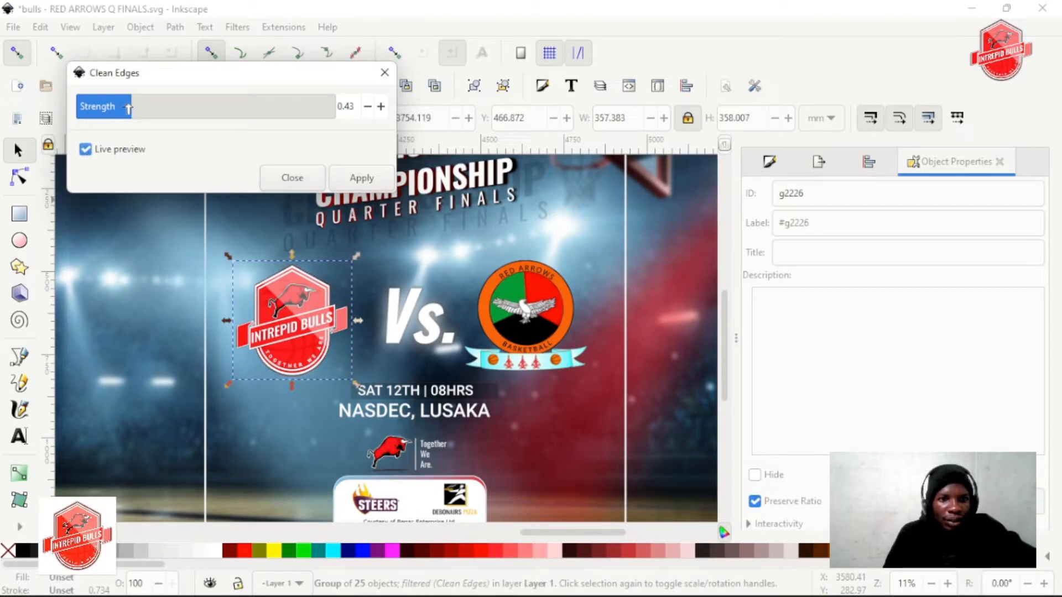
mouse_move(169, 109)
mouse_down()
mouse_move(202, 109)
mouse_move(100, 110)
mouse_move(149, 111)
mouse_up()
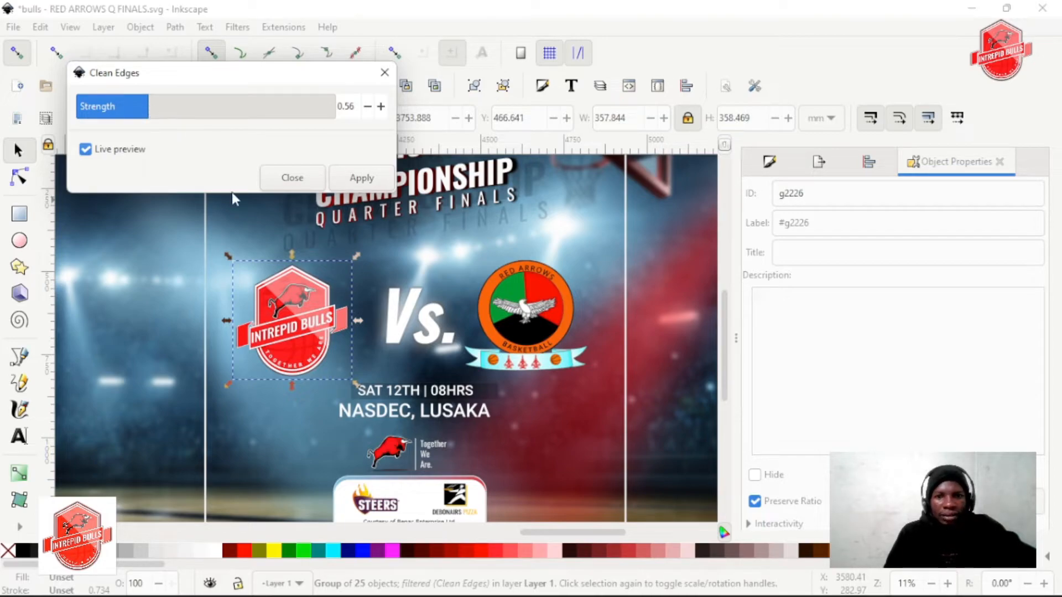
click(361, 178)
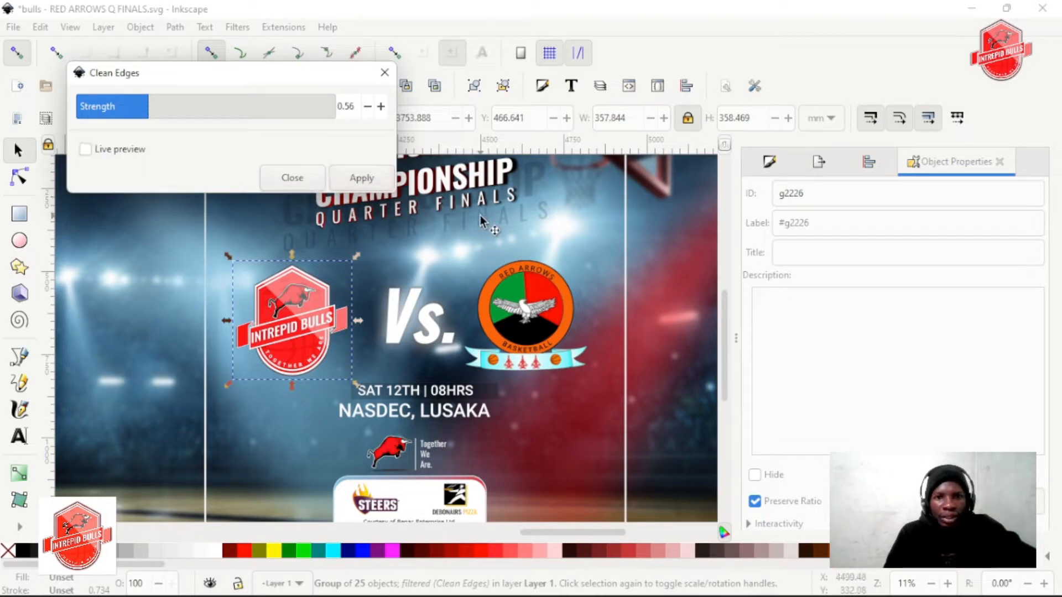
Apply the Clean Edges filter with strength 0.56 to the Red Arrows Basketball logo and close the filter settings
click(536, 304)
click(519, 294)
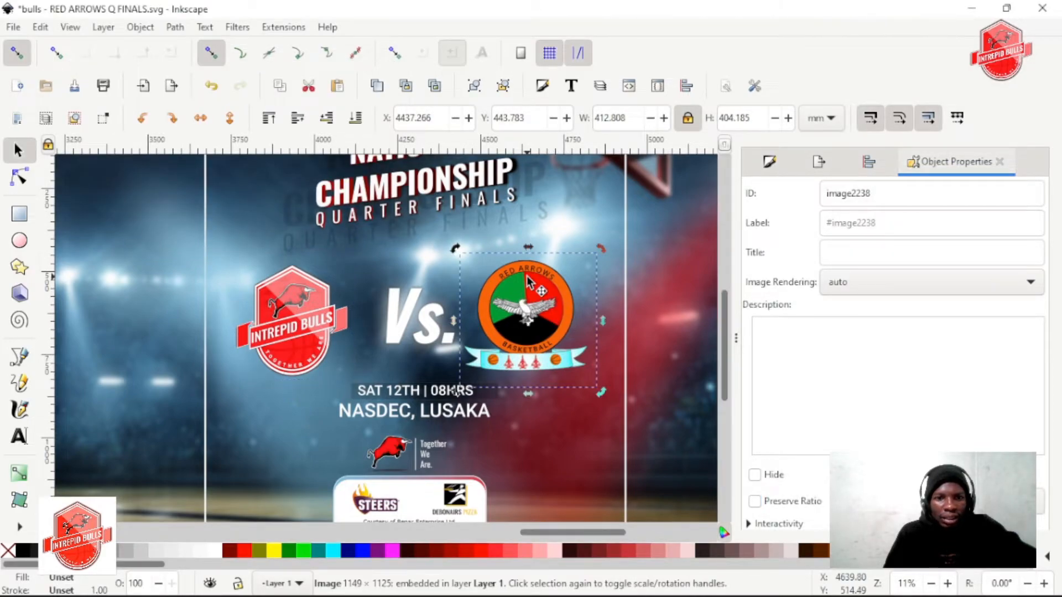
click(283, 26)
mouse_move(237, 26)
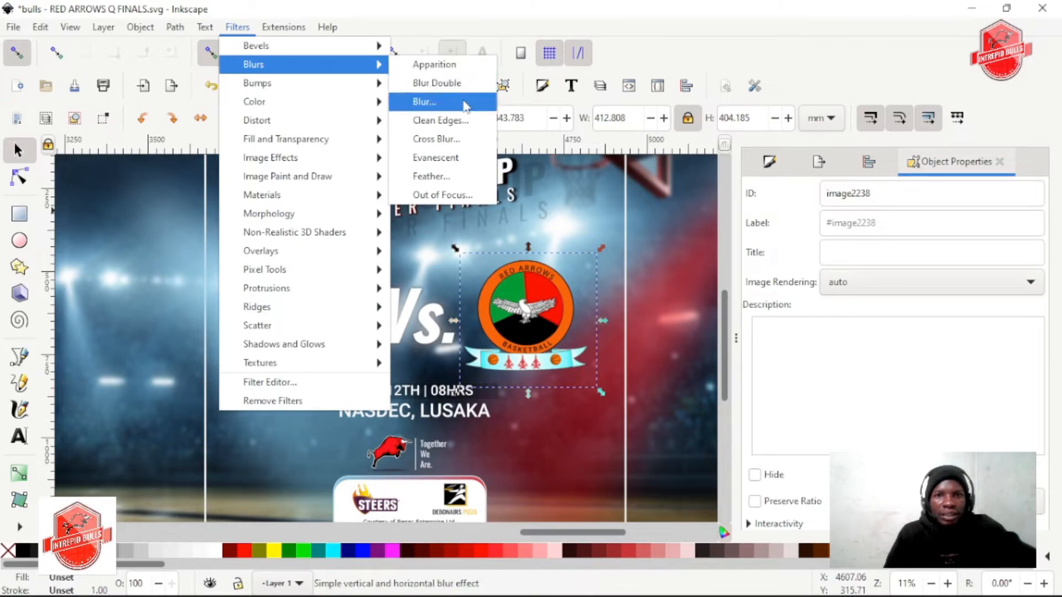
click(441, 126)
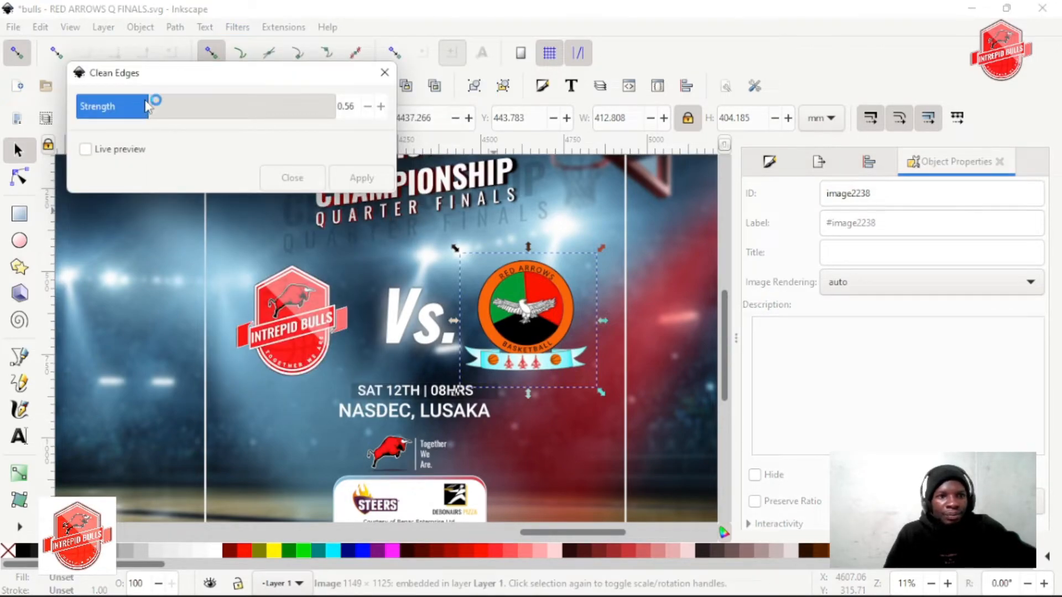
click(115, 157)
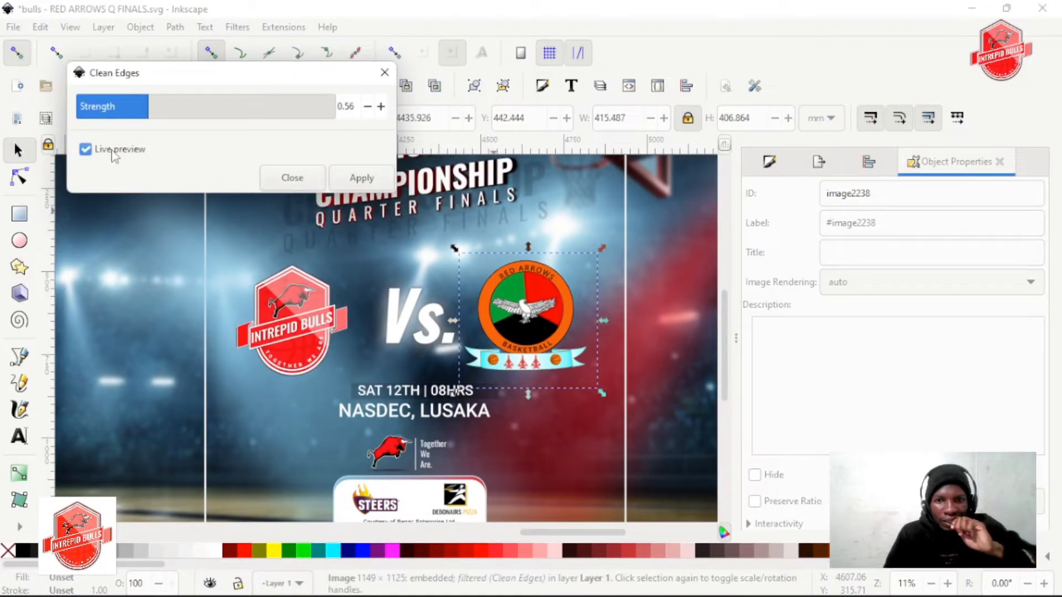
click(356, 178)
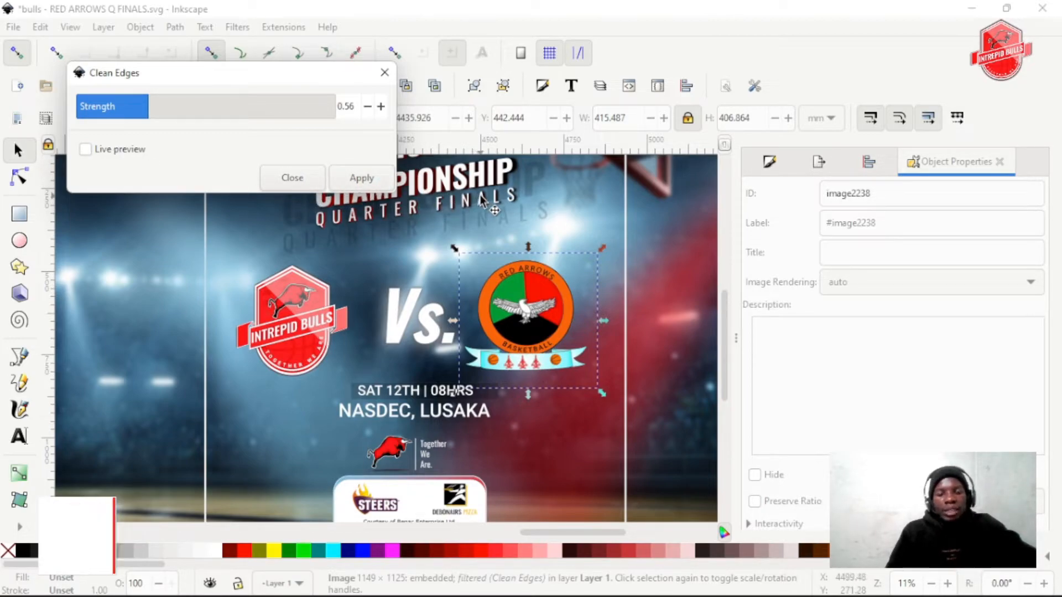
click(359, 180)
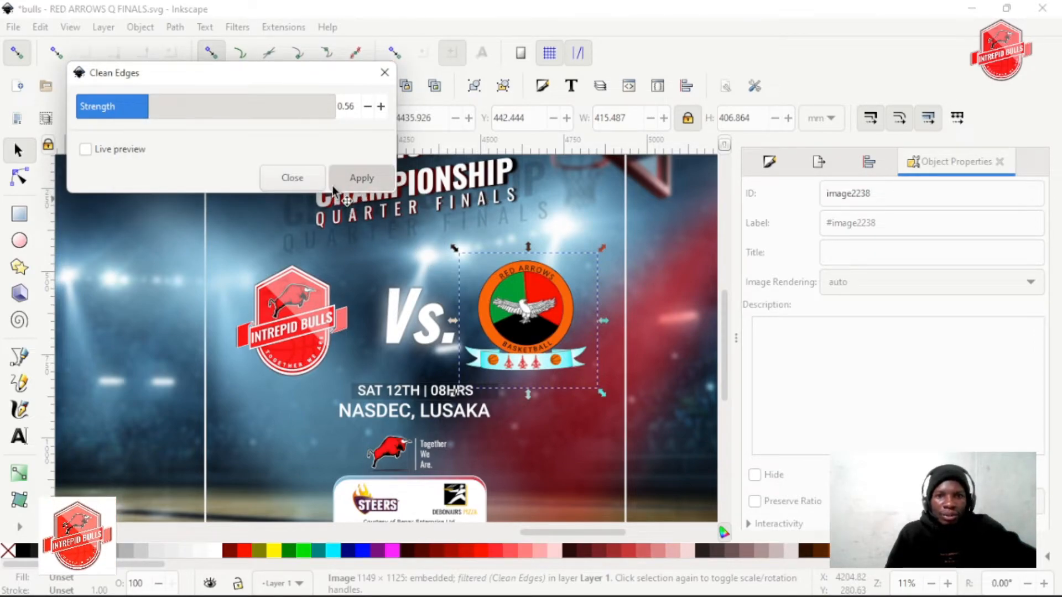
click(293, 177)
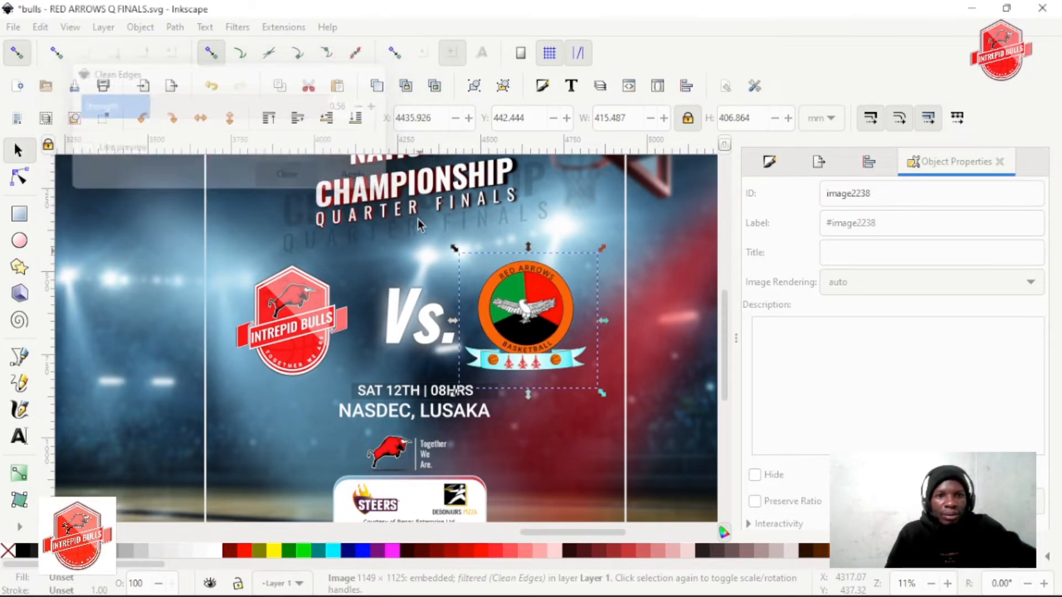
Draw a flat ellipse about 241 mm wide and 26 mm high over the court floor, just left of the white sponsor box
scroll(536, 293, right, 4)
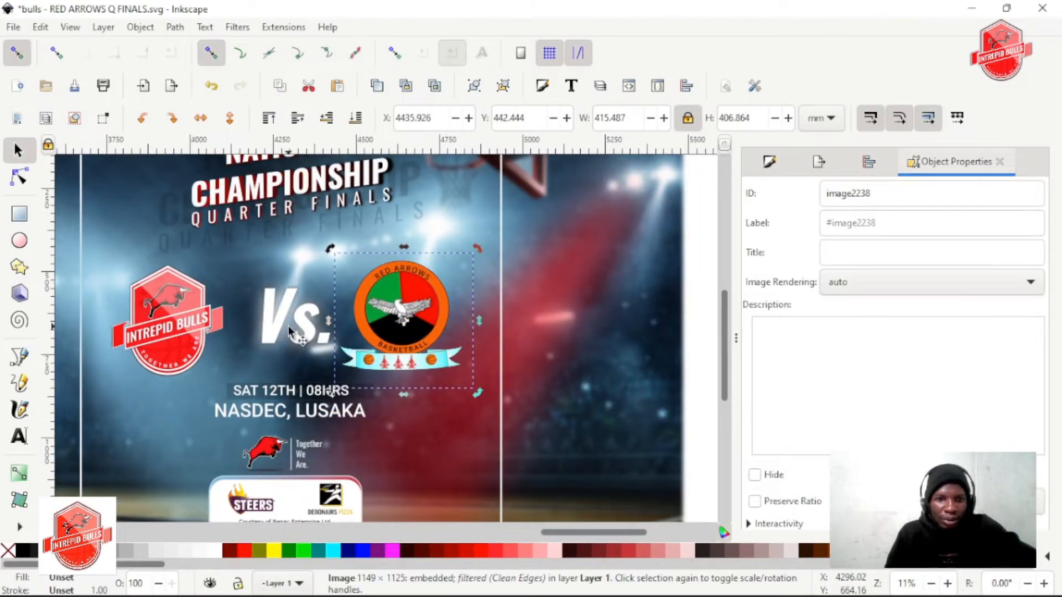
click(287, 326)
scroll(288, 327, left, 2)
click(413, 344)
scroll(414, 346, down, 2)
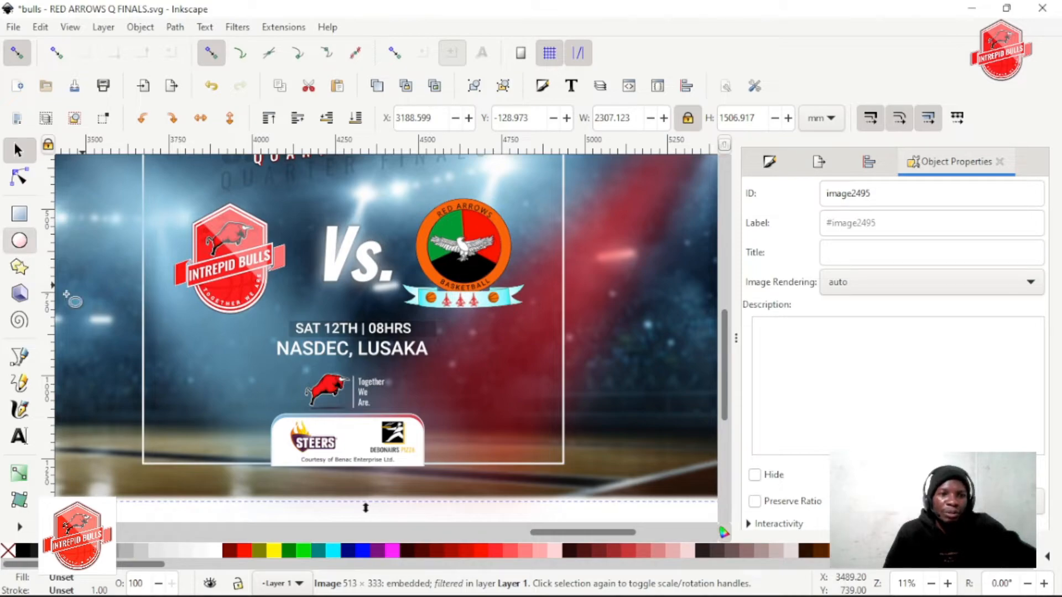
drag(183, 405, 261, 437)
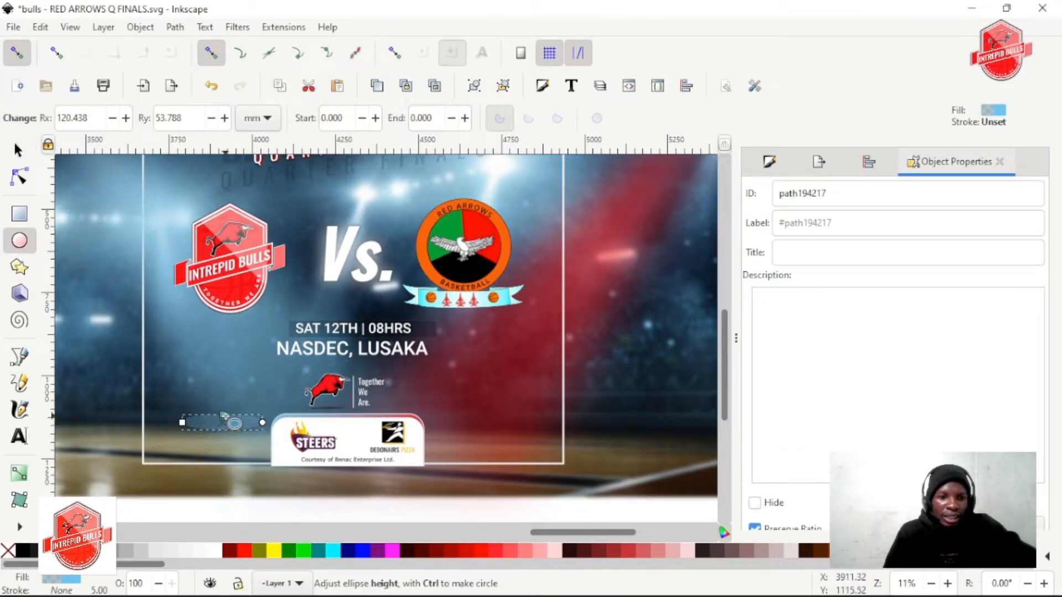
key(s)
drag(224, 420, 220, 437)
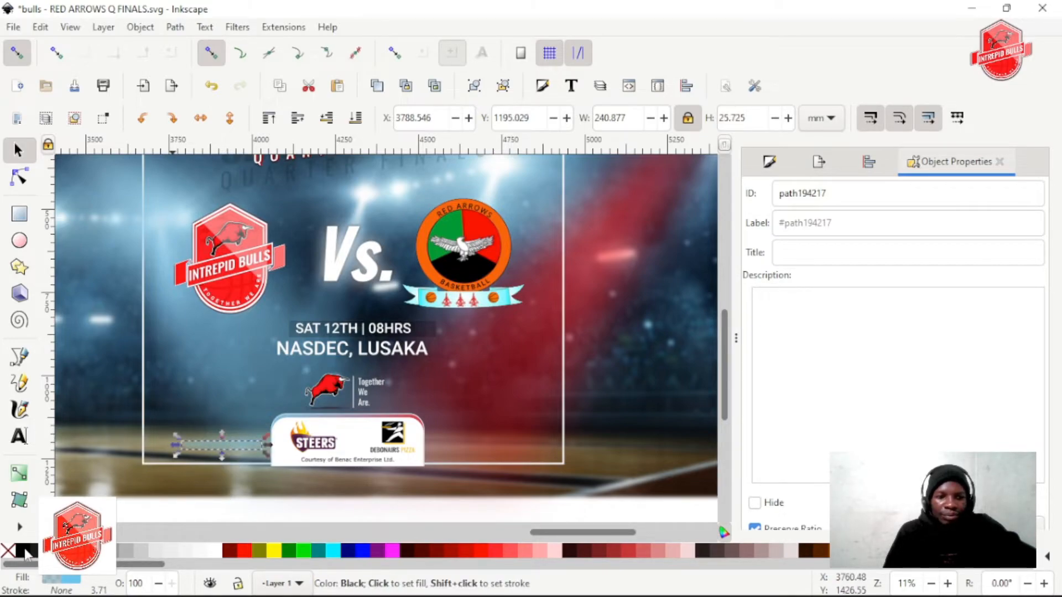
Blur the floor ellipse's edges and set the alpha of its black fill to 46
click(769, 162)
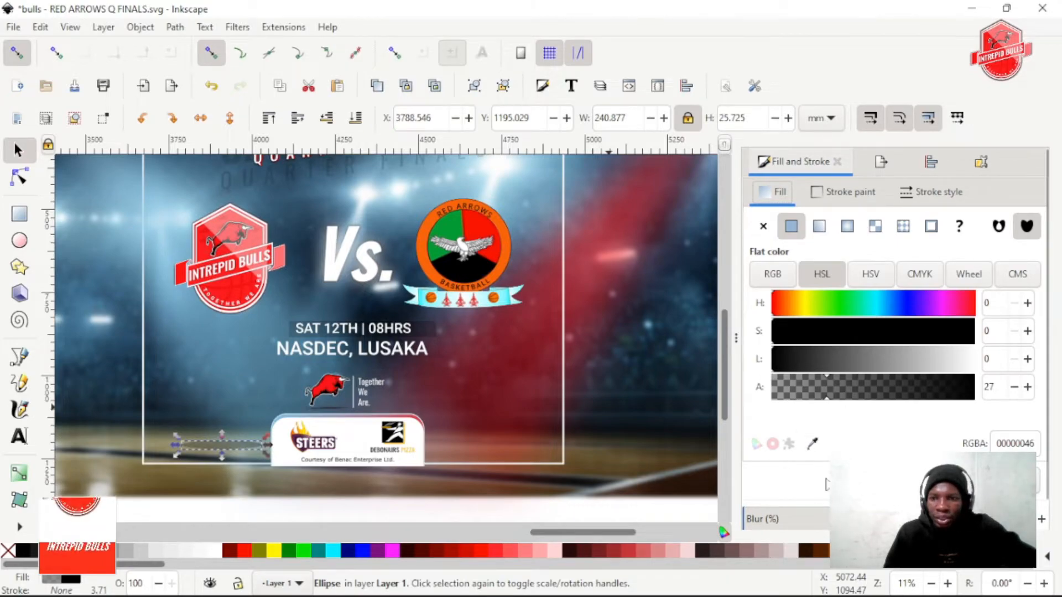
scroll(786, 470, down, 1)
click(802, 489)
mouse_move(803, 490)
mouse_down()
mouse_move(770, 489)
mouse_move(836, 486)
mouse_move(804, 483)
mouse_up()
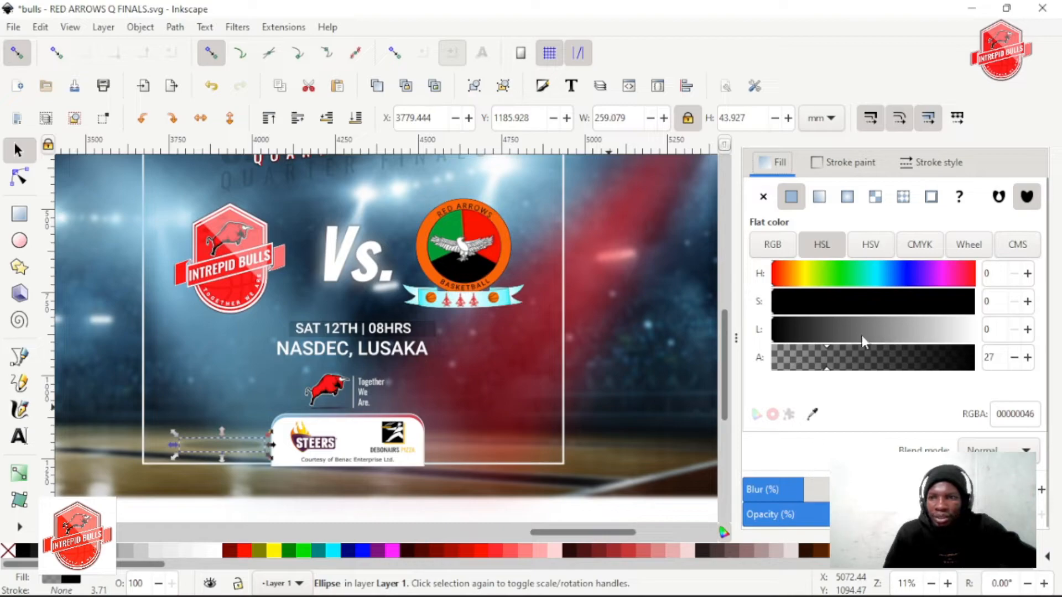
drag(889, 358, 894, 359)
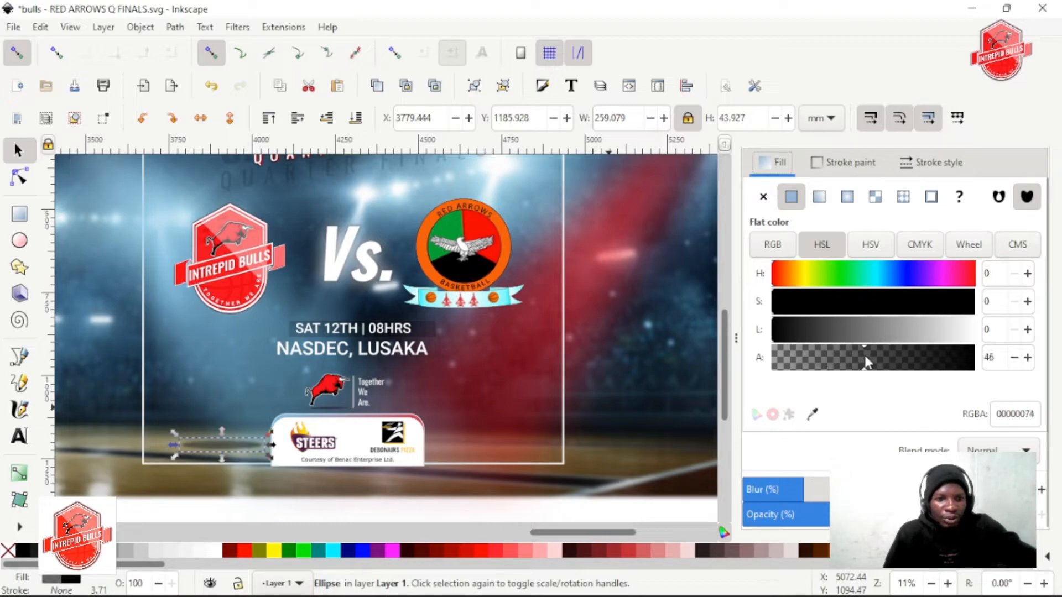
Centre the blurred ellipse horizontally under the Intrepid Bulls logo, aligning relative to the last selected object
shift+click(257, 278)
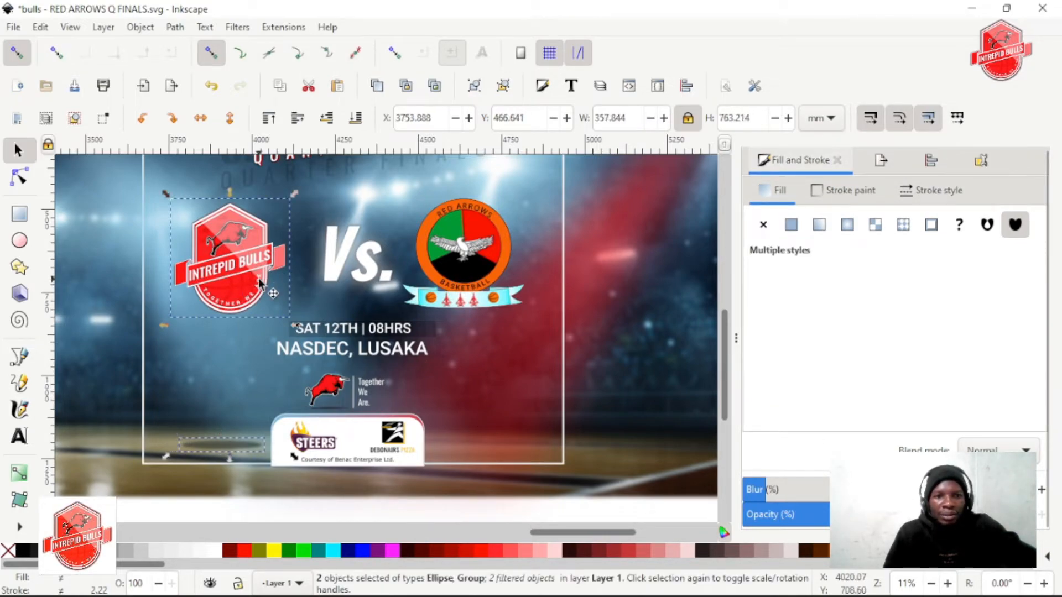
click(687, 85)
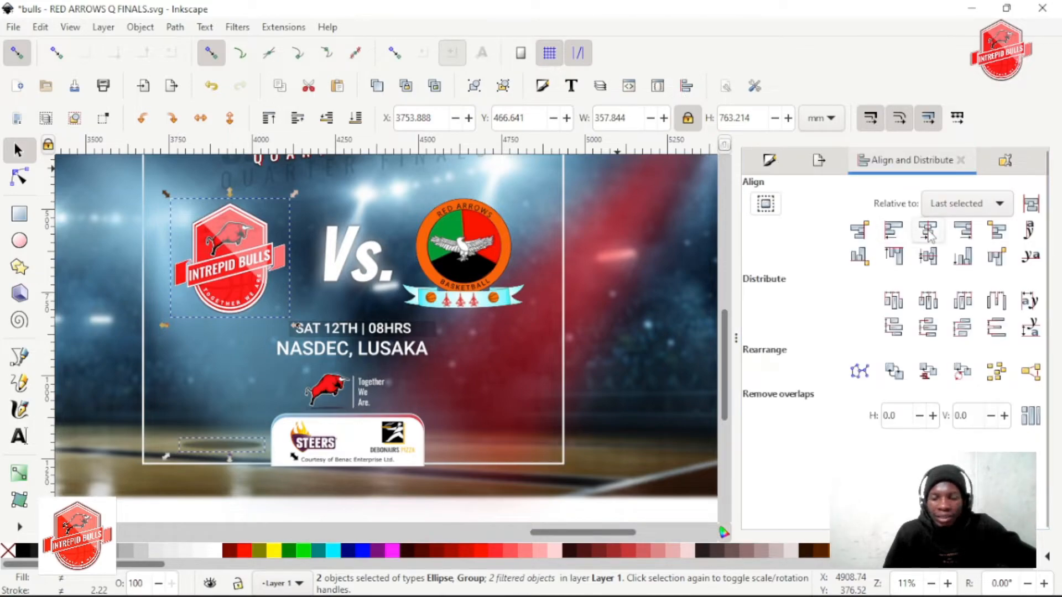
click(929, 232)
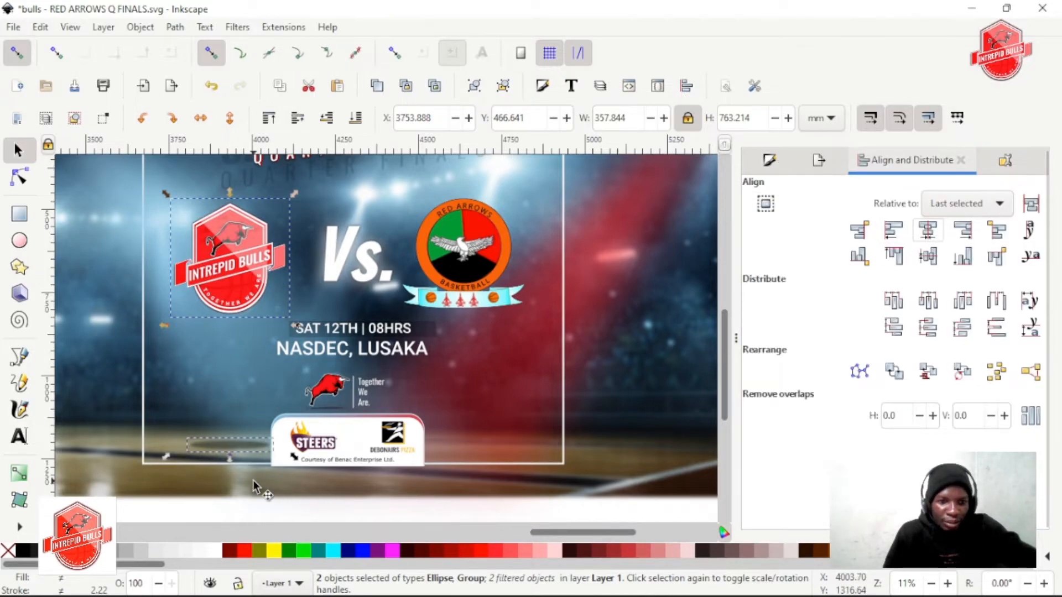
click(394, 519)
Duplicate the ellipse straight across to the other side of the sponsor box and centre the copy under the Red Arrows Basketball logo
ctrl+click(229, 449)
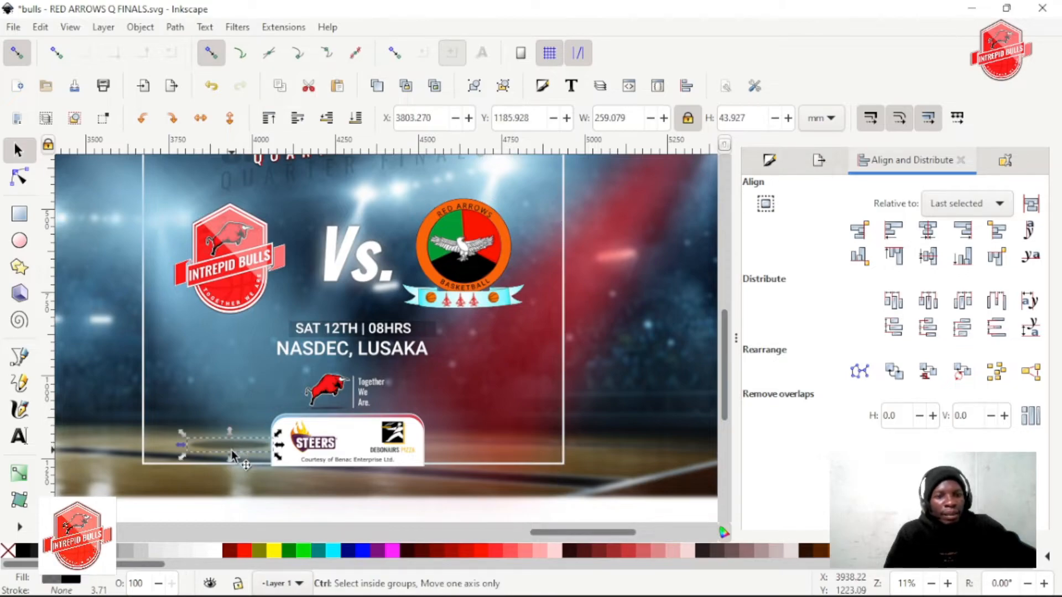
drag(218, 449, 465, 449)
shift+click(487, 277)
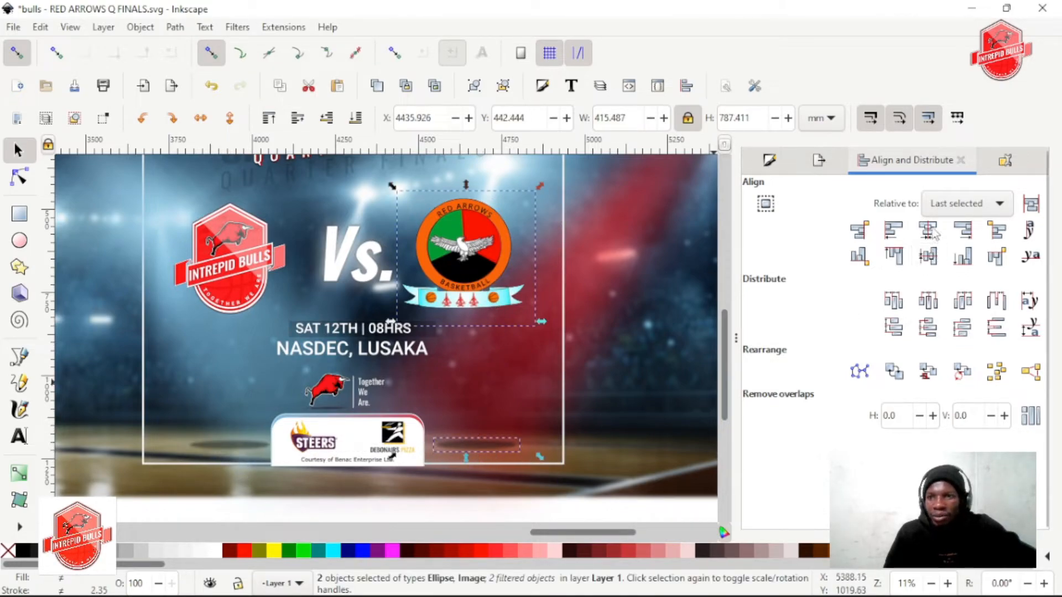
click(523, 459)
Widen the ellipse under the Red Arrows logo about its centre to about 314 mm
ctrl+click(467, 445)
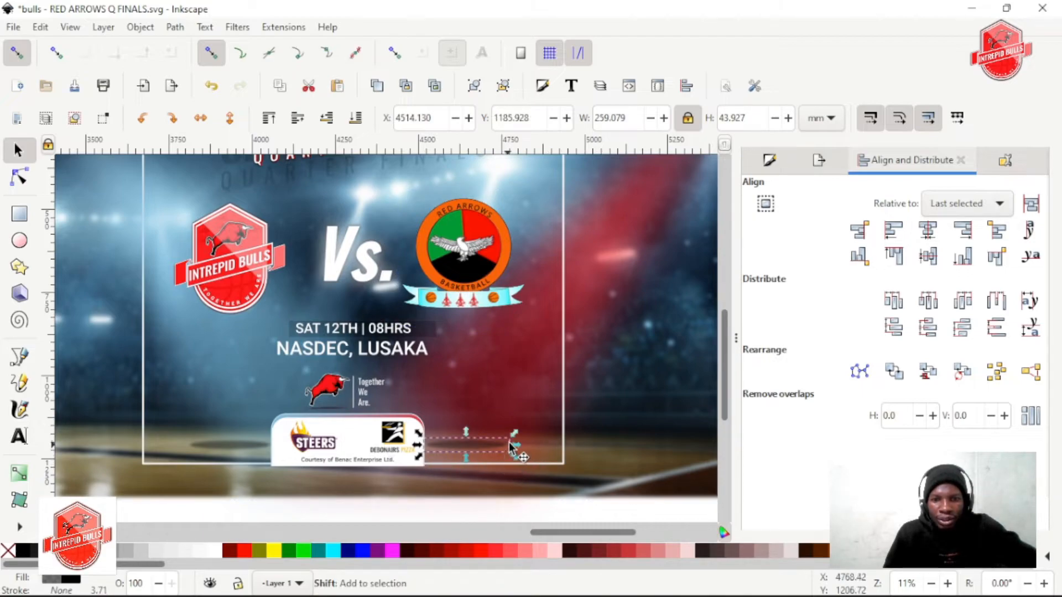
mouse_move(513, 441)
mouse_down()
mouse_move(539, 452)
mouse_move(528, 448)
mouse_up()
click(476, 460)
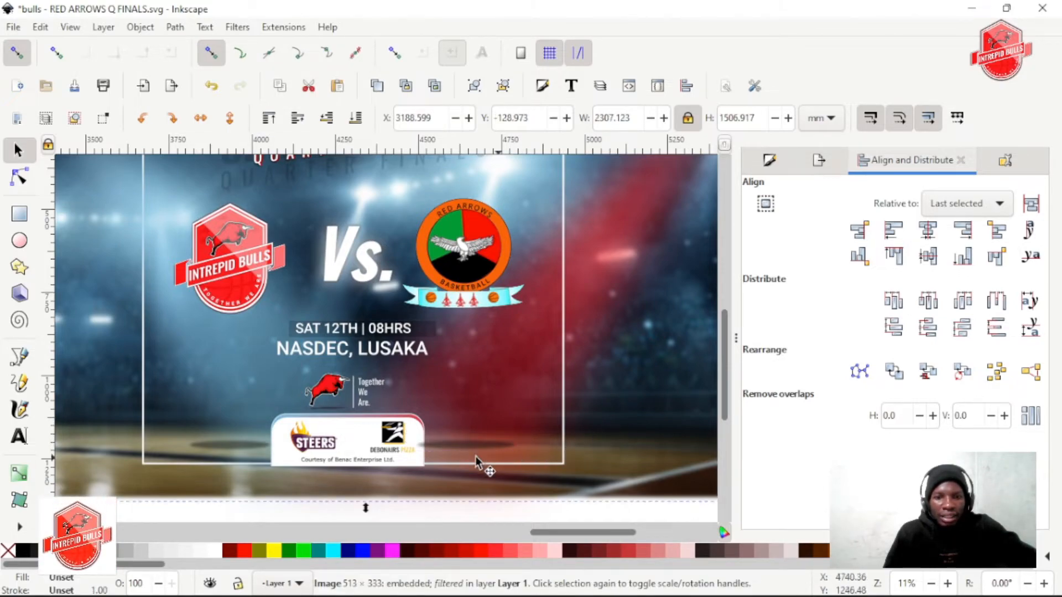
Restack both floor ellipses so they sit beneath the blue and red colour overlays
click(227, 451)
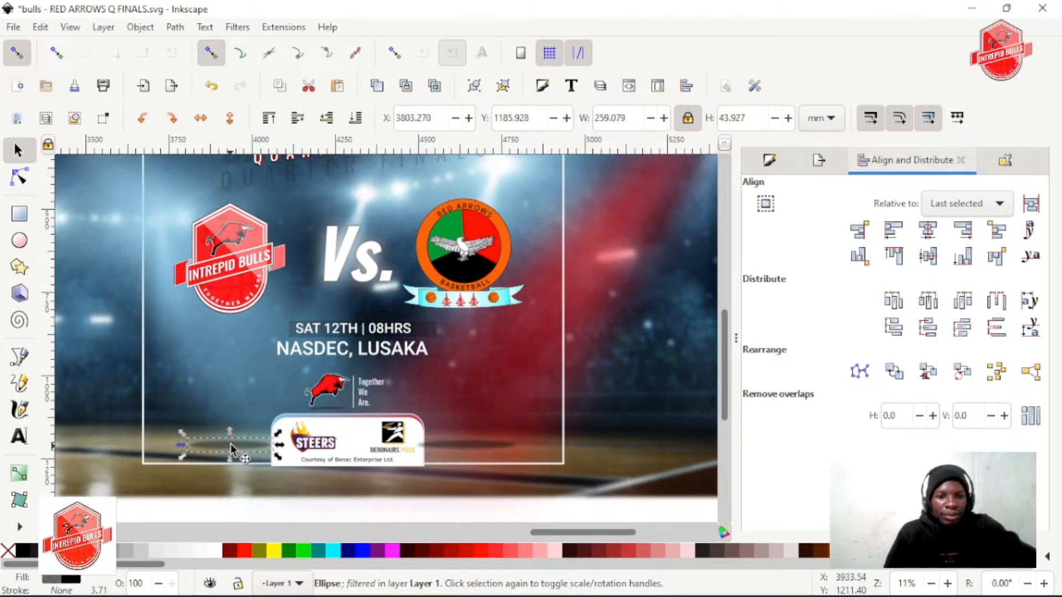
shift+click(467, 449)
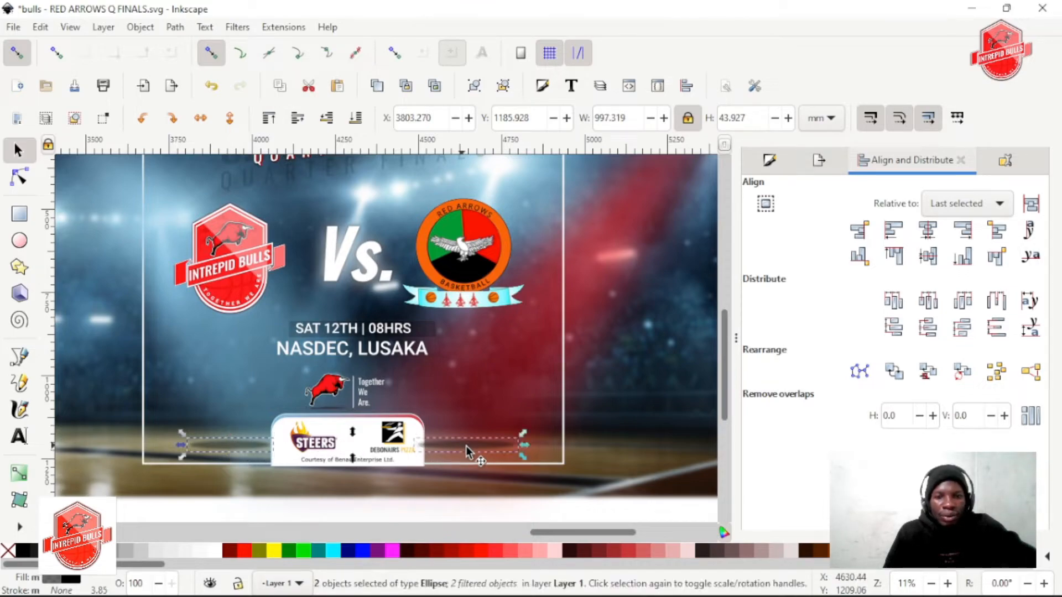
click(294, 120)
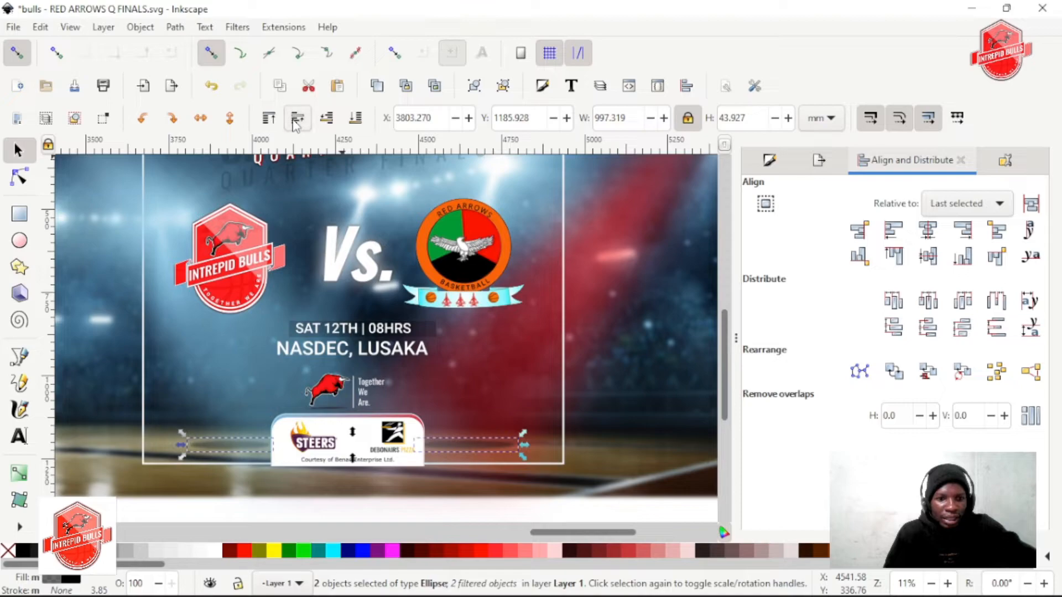
click(592, 418)
click(492, 444)
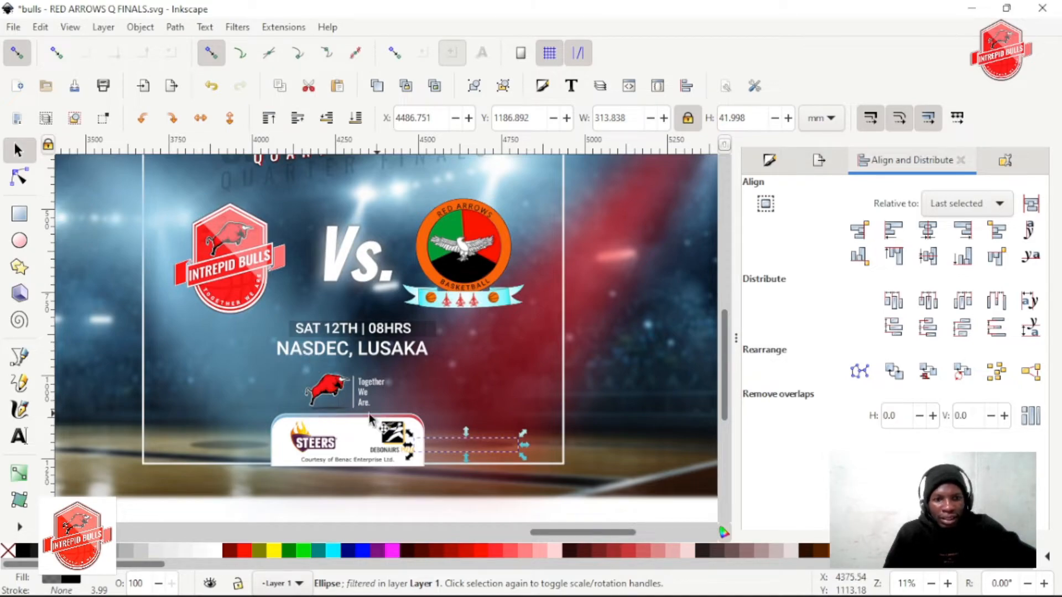
click(213, 441)
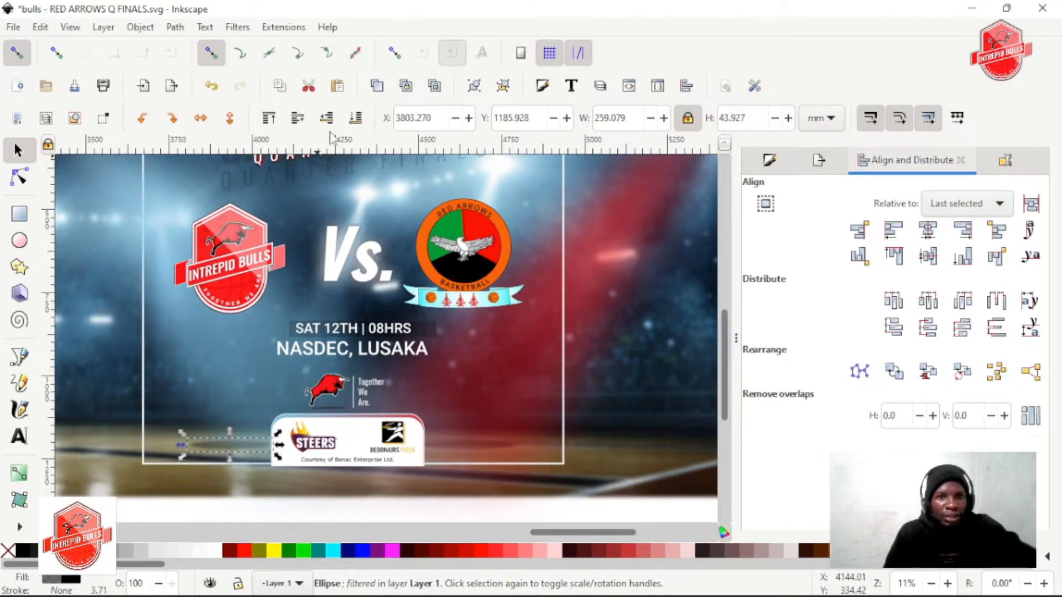
click(300, 119)
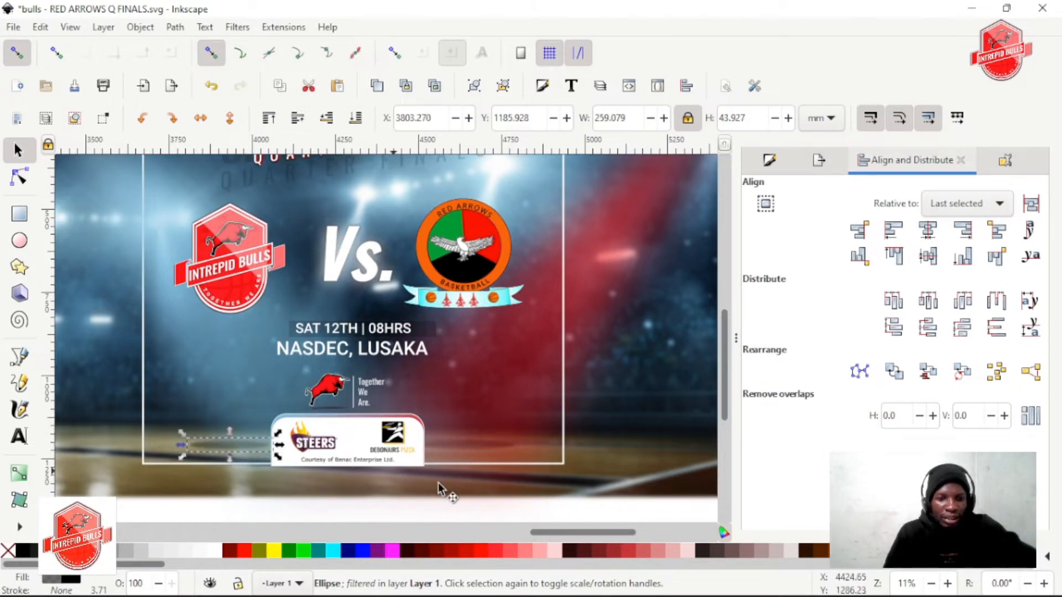
Try to select both floor ellipses together with a selection area spanning the bottom of the poster
click(488, 445)
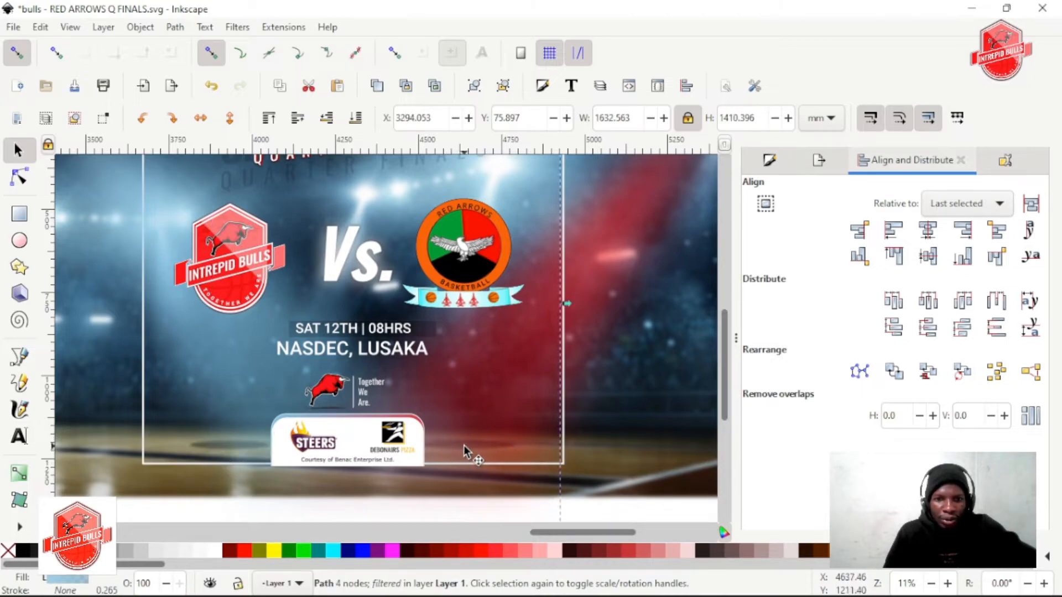
alt+click(463, 446)
scroll(471, 440, down, 1)
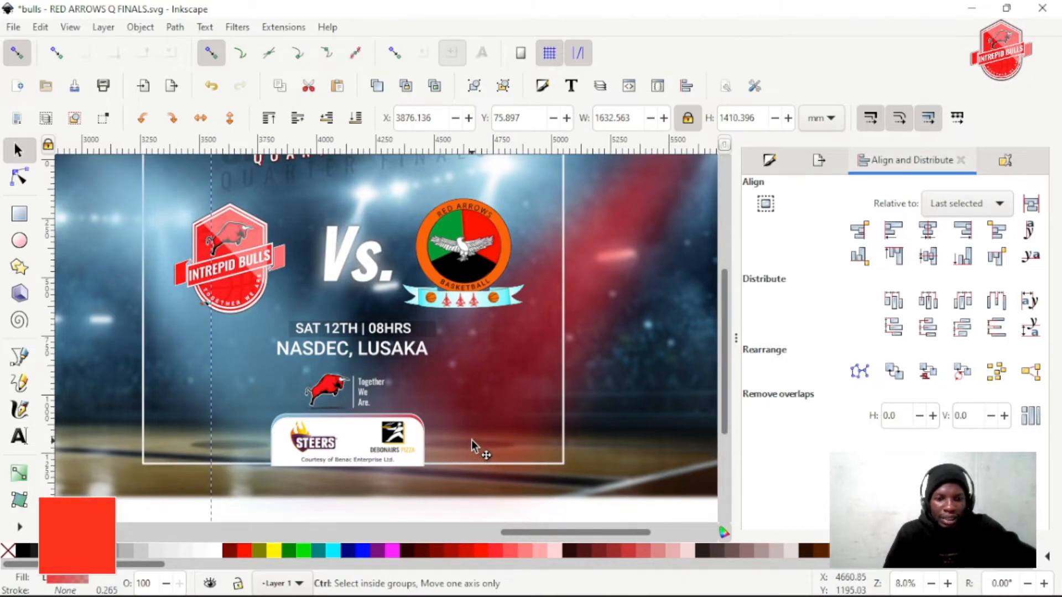
scroll(474, 442, down, 1)
click(178, 437)
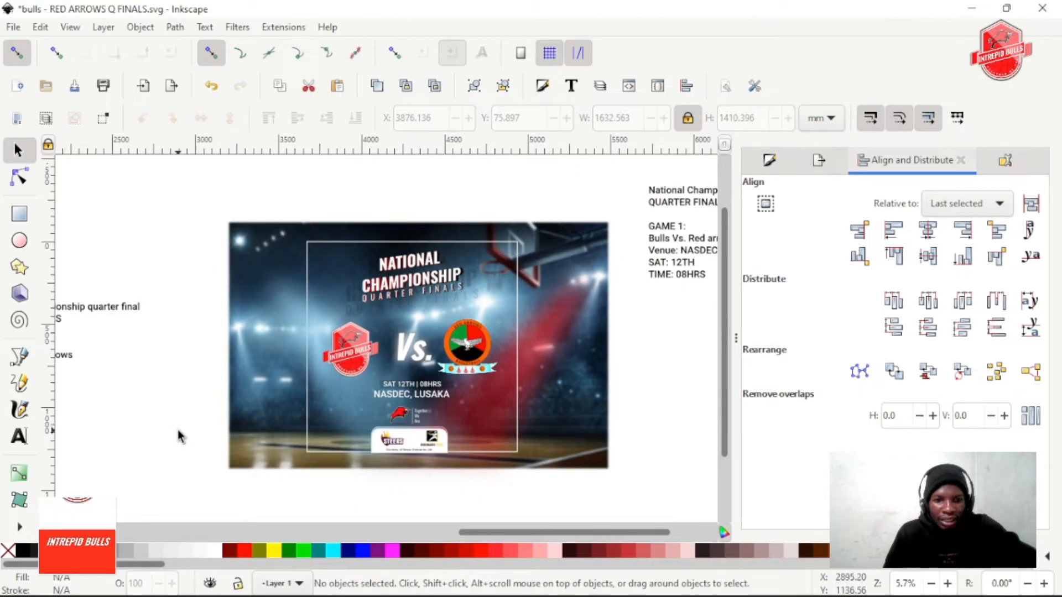
drag(181, 429, 520, 454)
drag(530, 450, 530, 450)
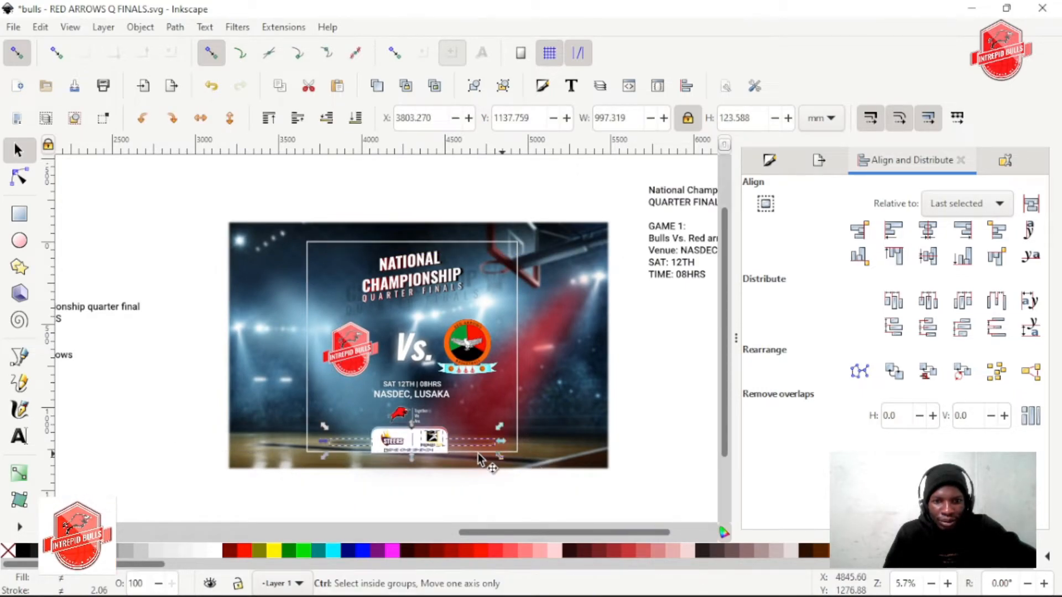
Try to reduce the selection to the two ellipses by removing the Steers logo, the sponsor caption and the divider line
scroll(478, 452, up, 2)
shift+click(313, 438)
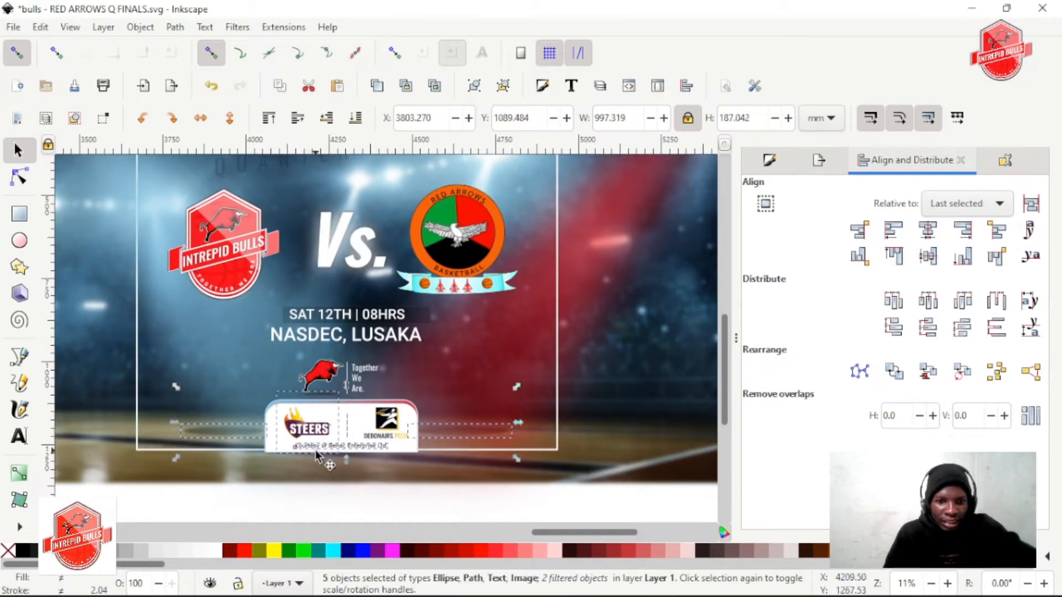
shift+click(306, 428)
shift+click(361, 447)
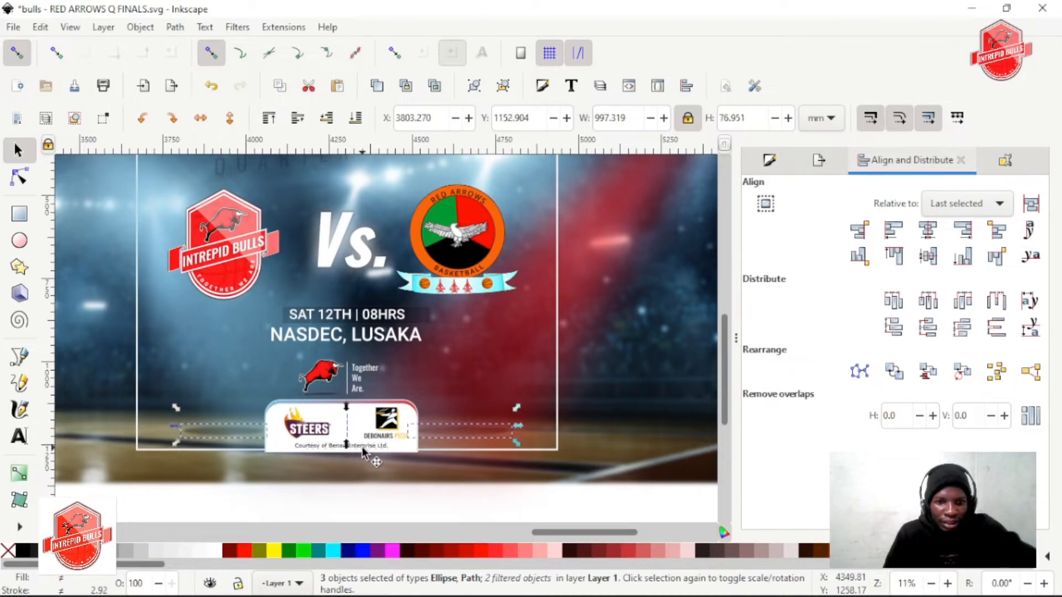
scroll(342, 427, up, 3)
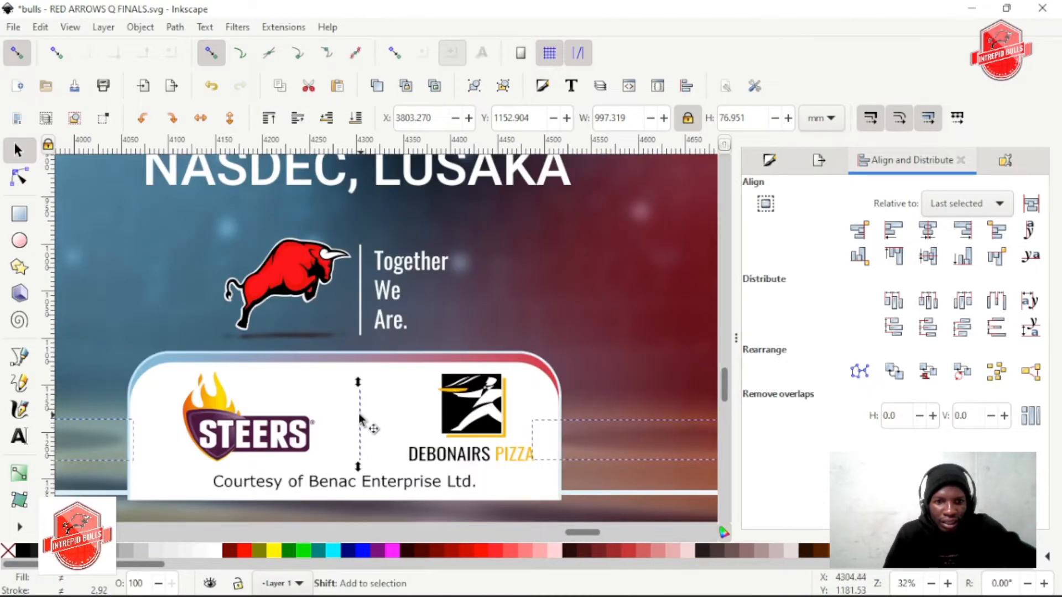
shift+click(360, 420)
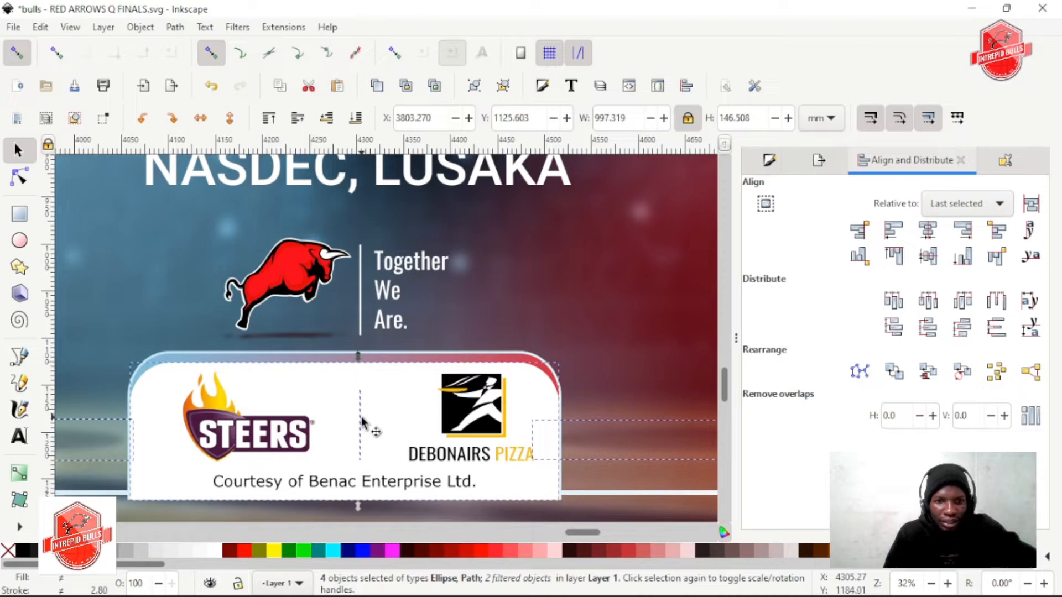
shift+click(391, 429)
shift+click(396, 429)
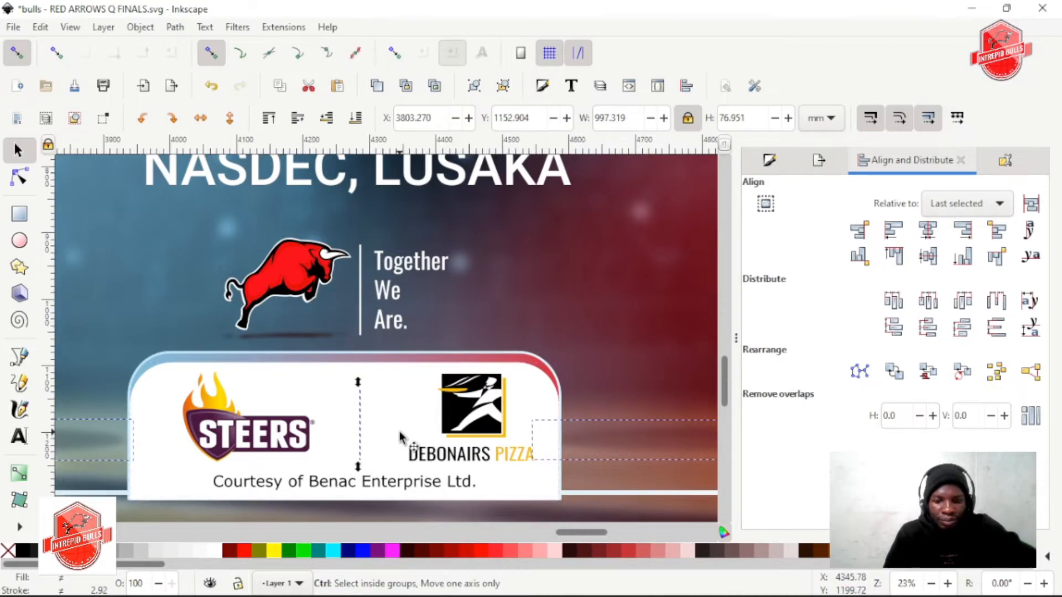
scroll(407, 442, down, 2)
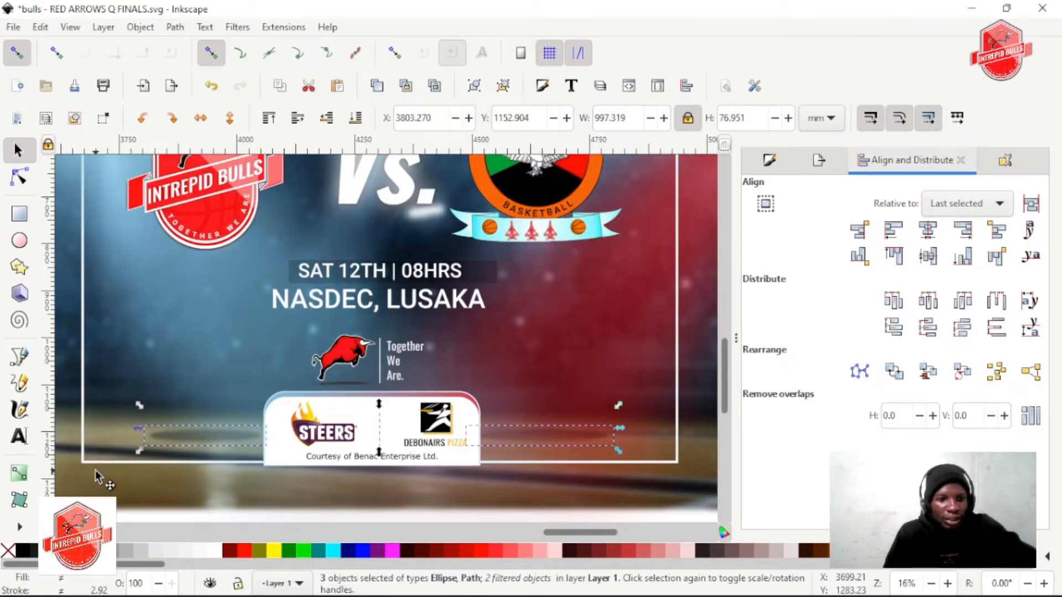
Select both floor ellipses beneath the overlays, slightly increase their blur and set their opacity to 78%
click(157, 432)
alt+click(158, 433)
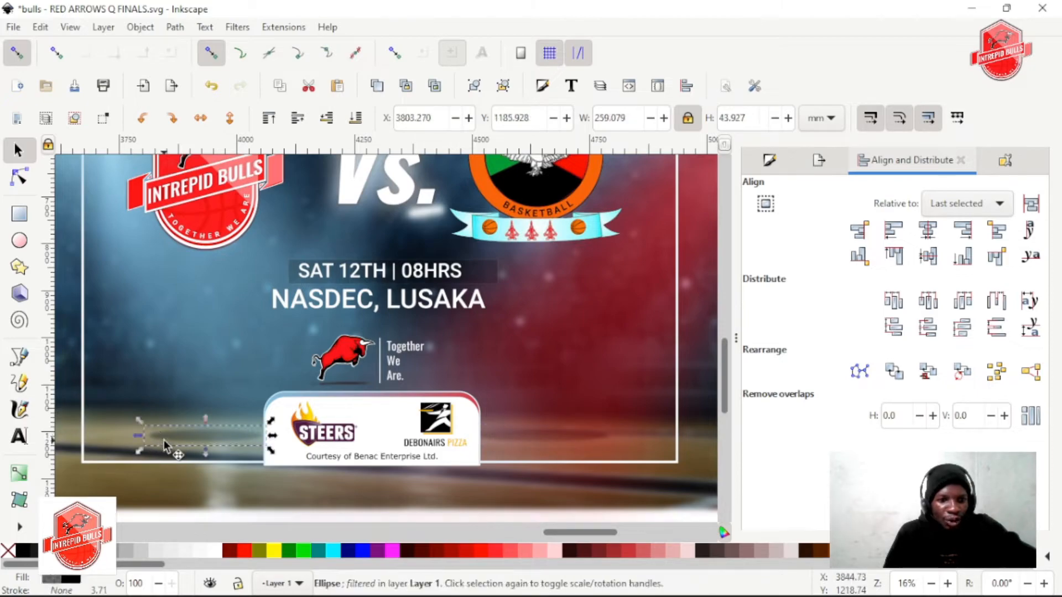
alt+click(528, 432)
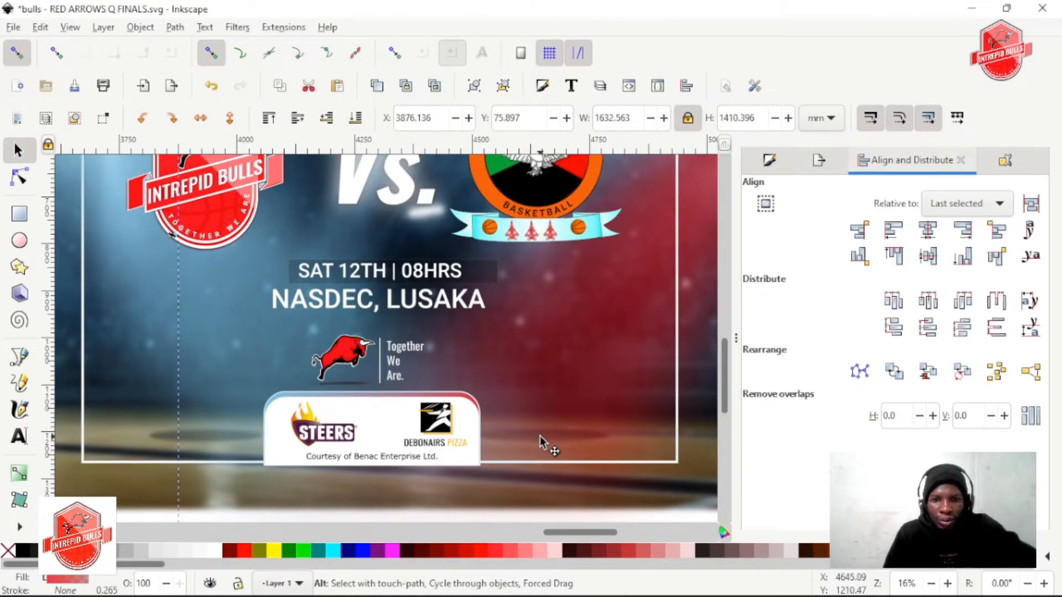
alt+click(532, 438)
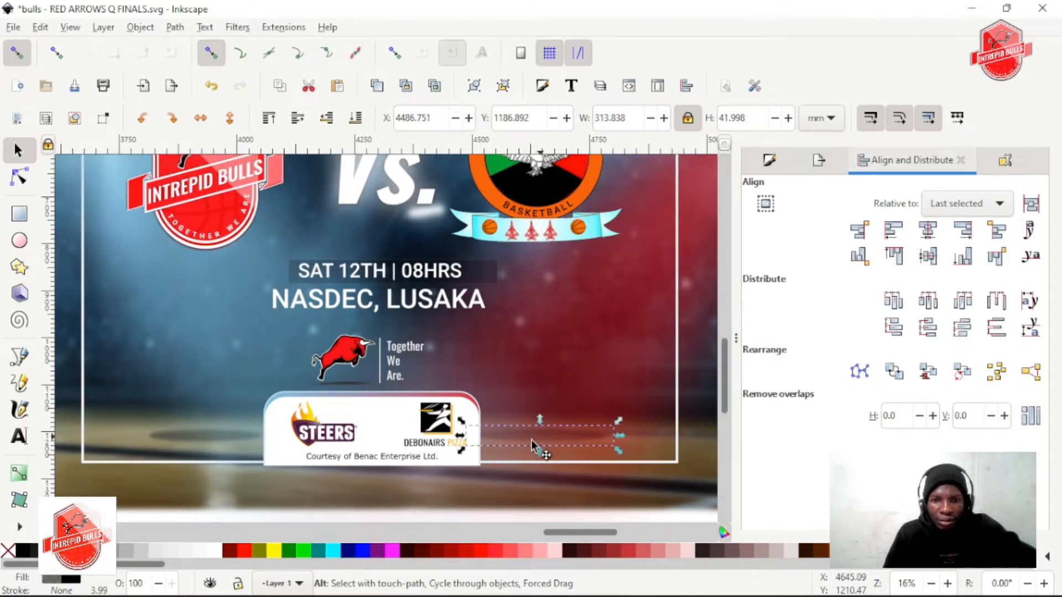
alt+shift+click(160, 435)
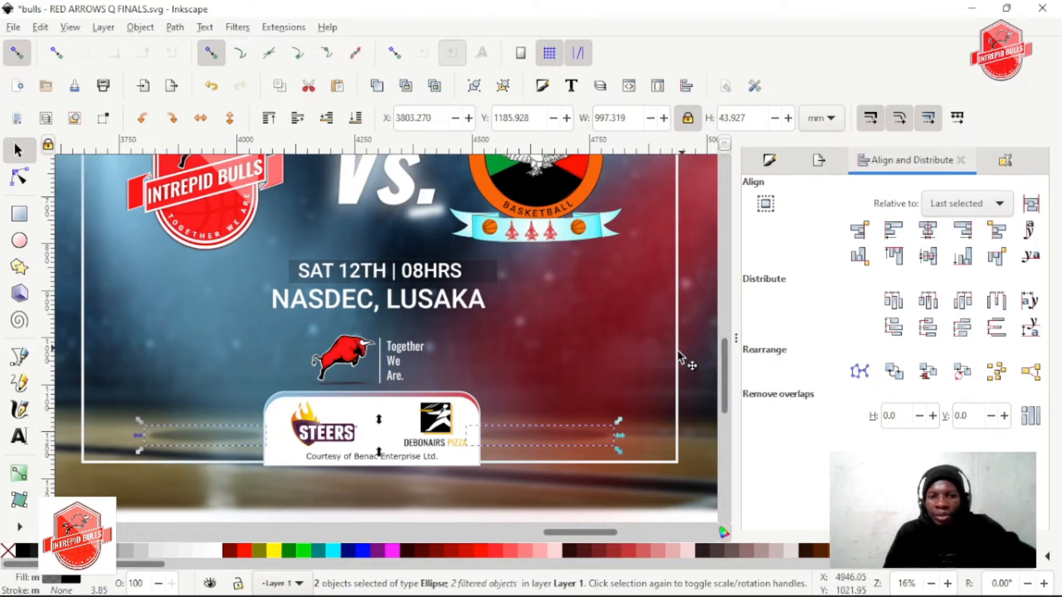
scroll(544, 361, down, 1)
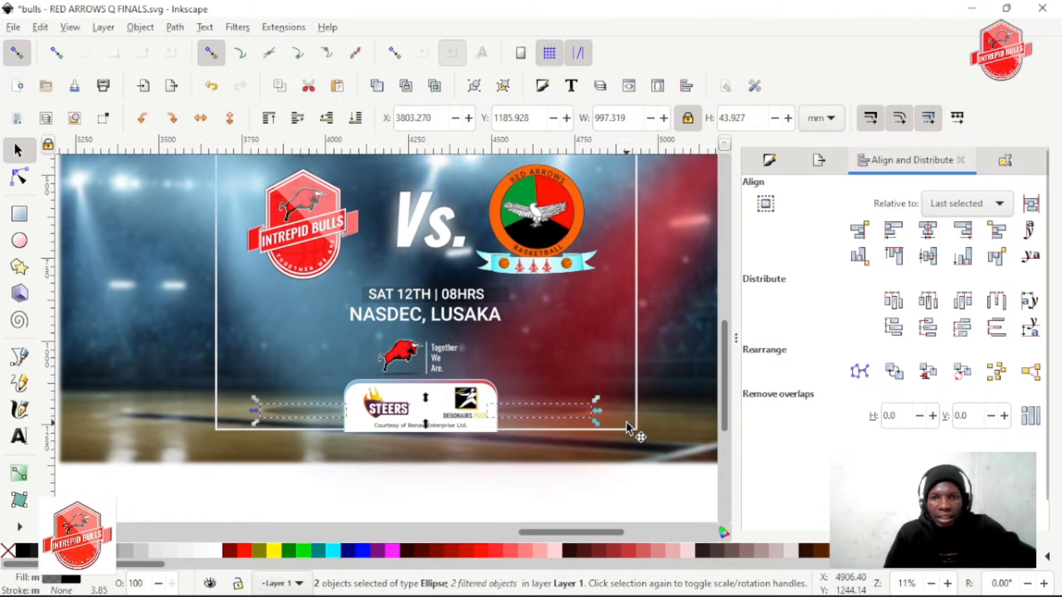
click(769, 160)
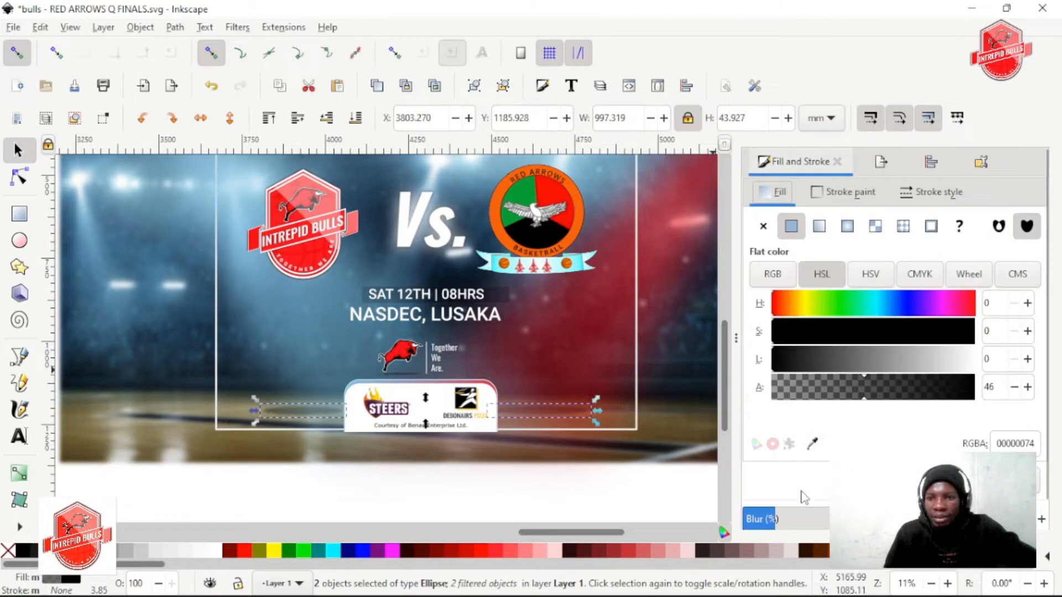
mouse_move(784, 520)
mouse_down()
mouse_move(799, 520)
mouse_move(768, 517)
mouse_move(777, 519)
mouse_up()
scroll(818, 493, down, 1)
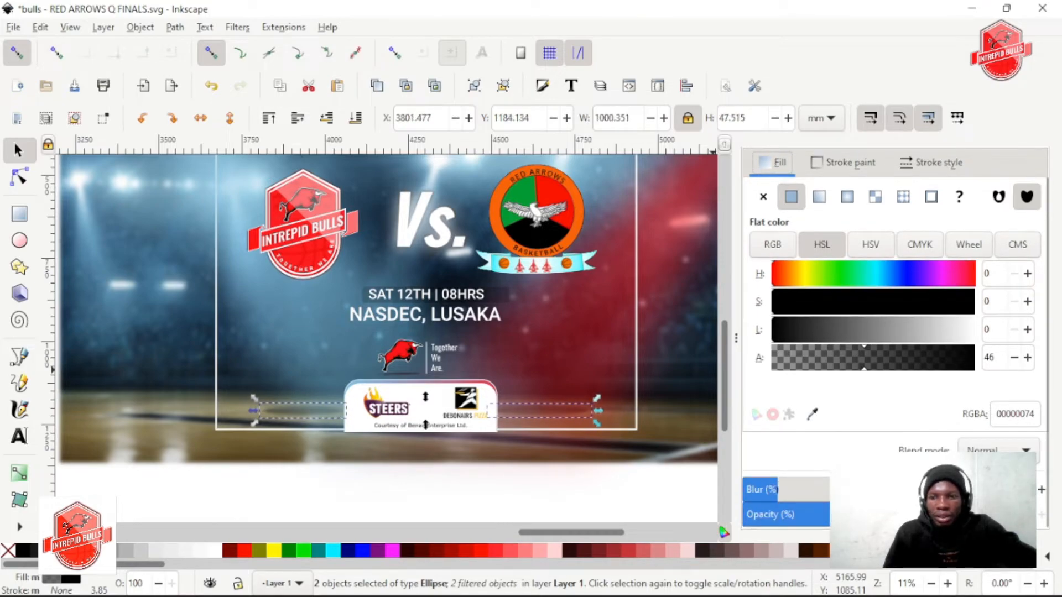
click(542, 506)
scroll(439, 437, down, 1)
scroll(447, 450, right, 1)
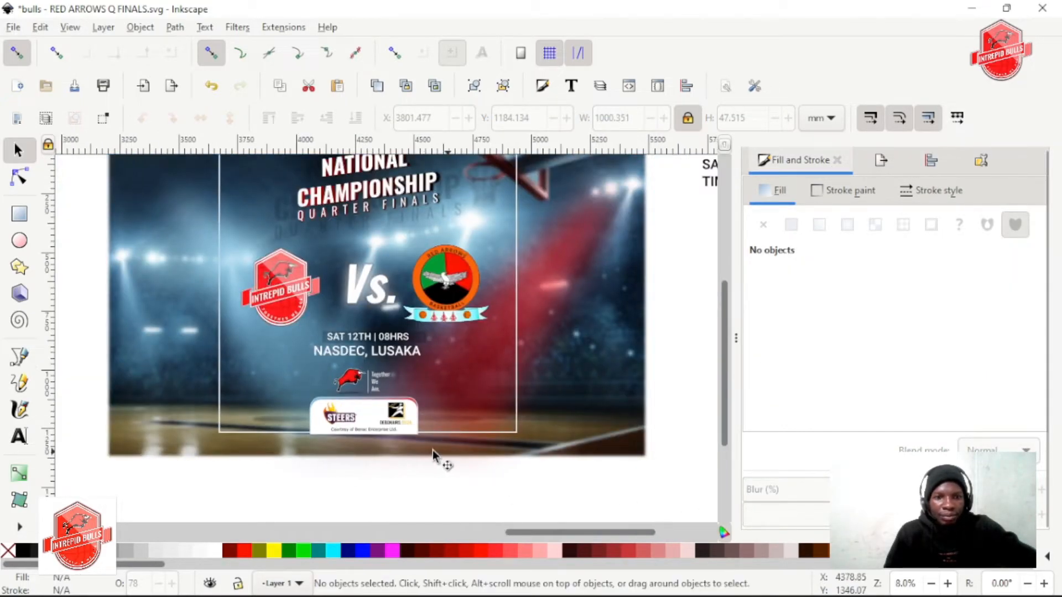